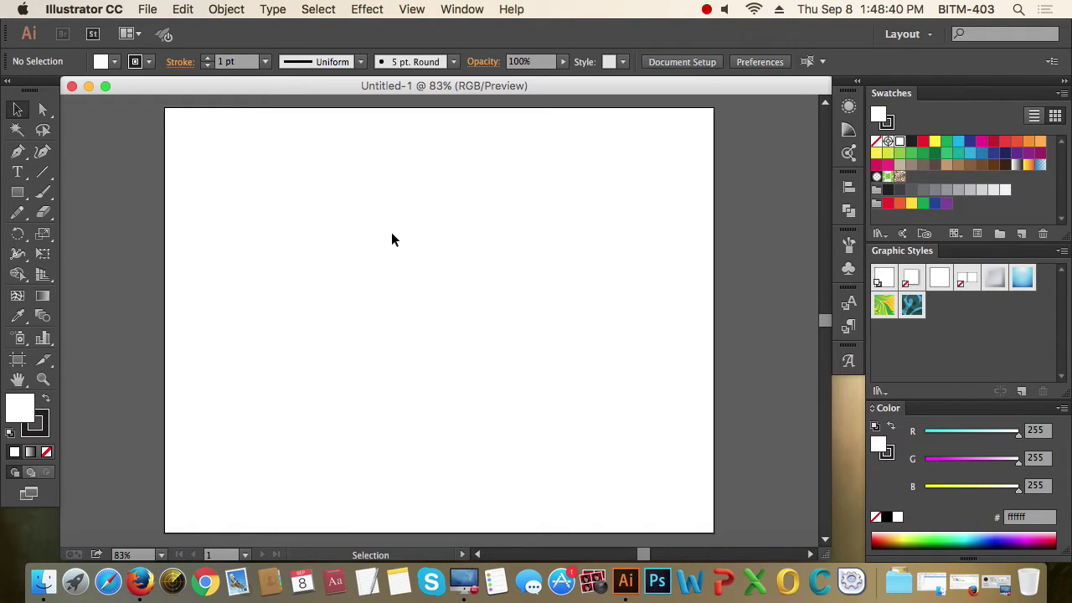
- Open the Pathfinder panel from the Window menu and pick the Rectangle tool
{"action": "left_click", "coordinate": [462, 9]}
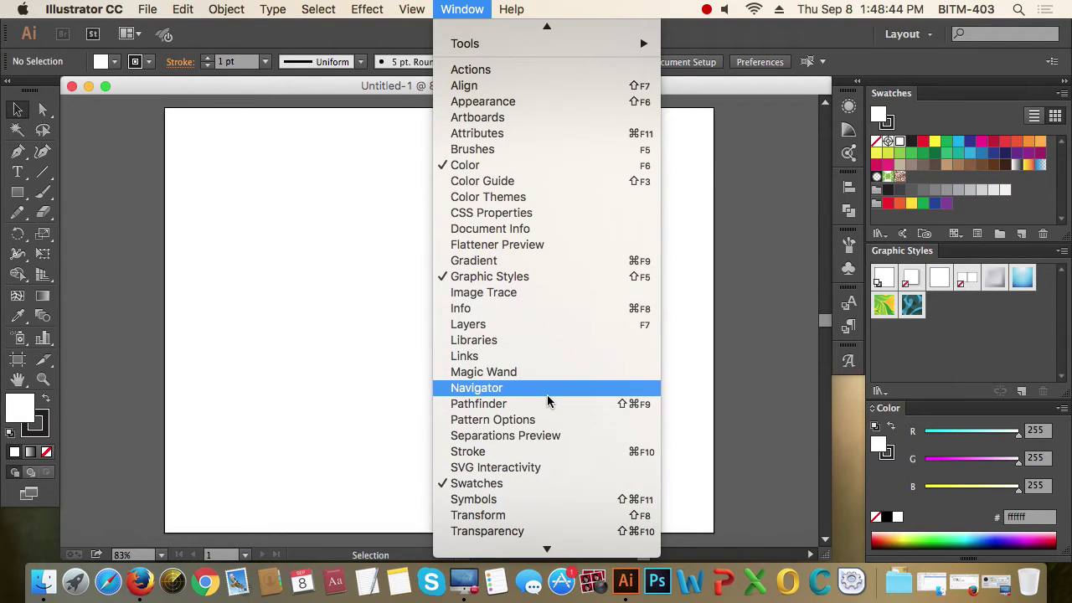
{"action": "left_click", "coordinate": [540, 411]}
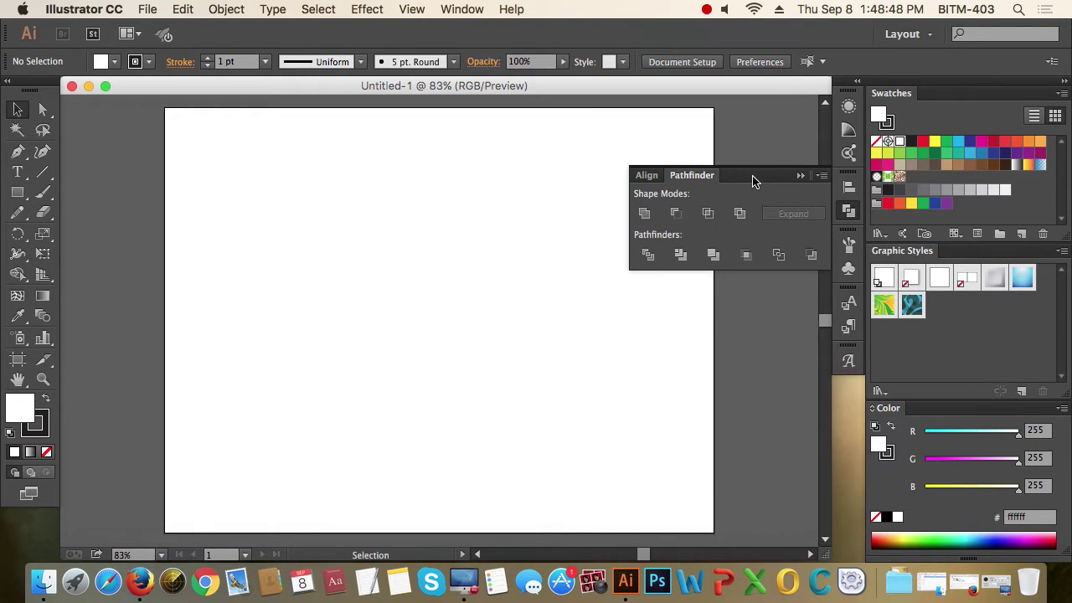
{"action": "left_click", "coordinate": [18, 192]}
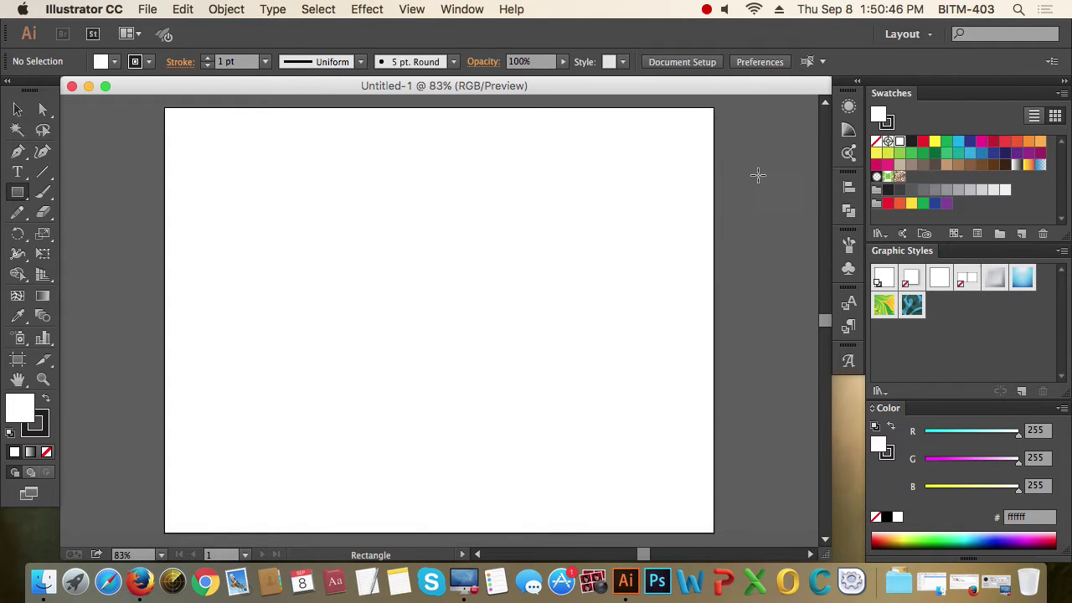
{"action": "left_click", "coordinate": [469, 10]}
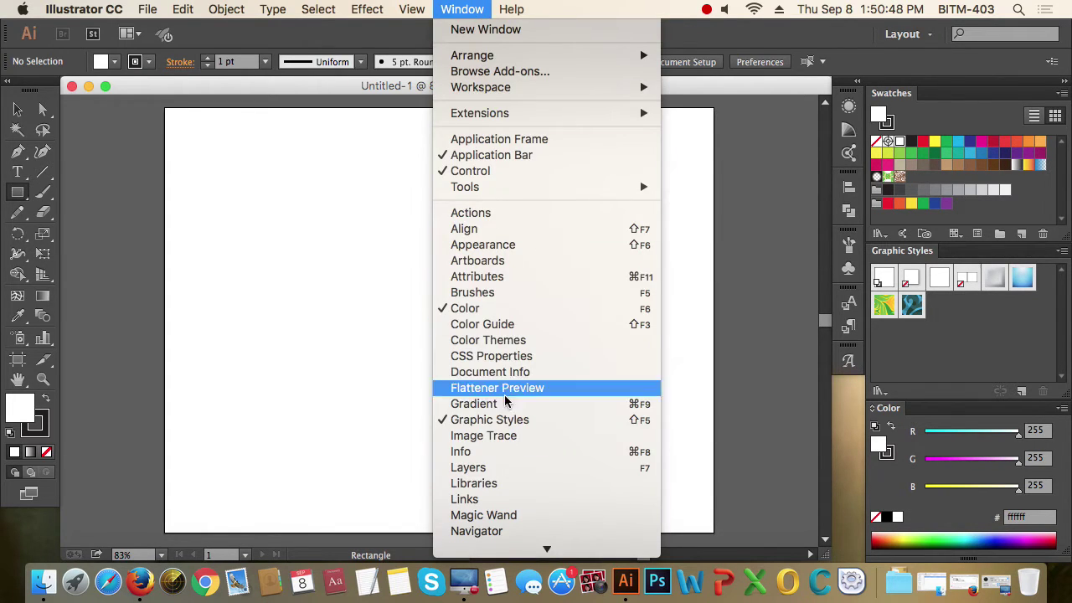
{"action": "scroll", "coordinate": [505, 400], "scroll_direction": "down", "scroll_amount": 5}
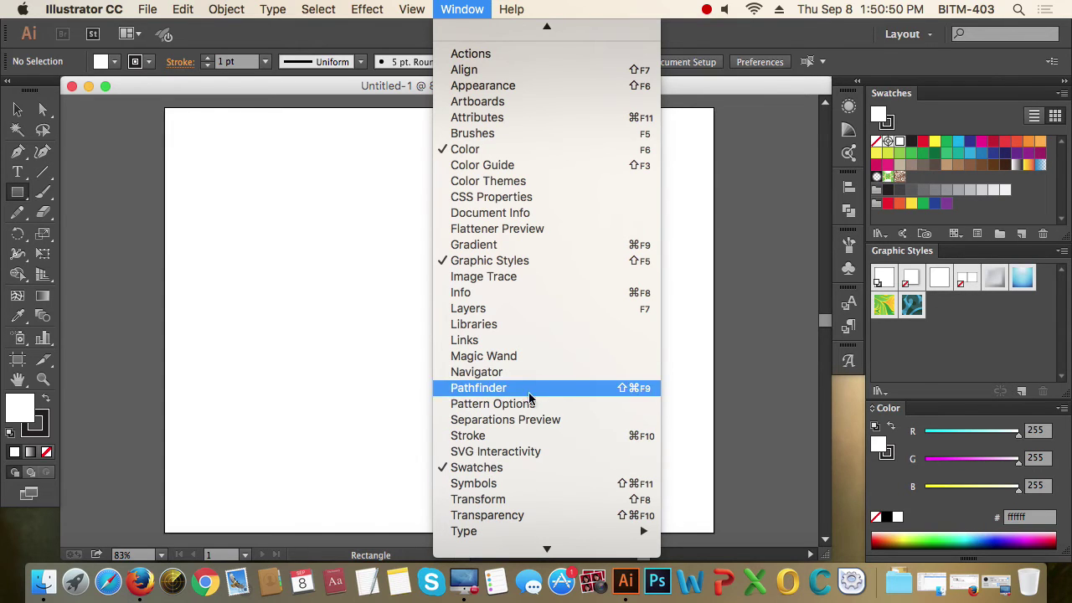
{"action": "left_click", "coordinate": [532, 387]}
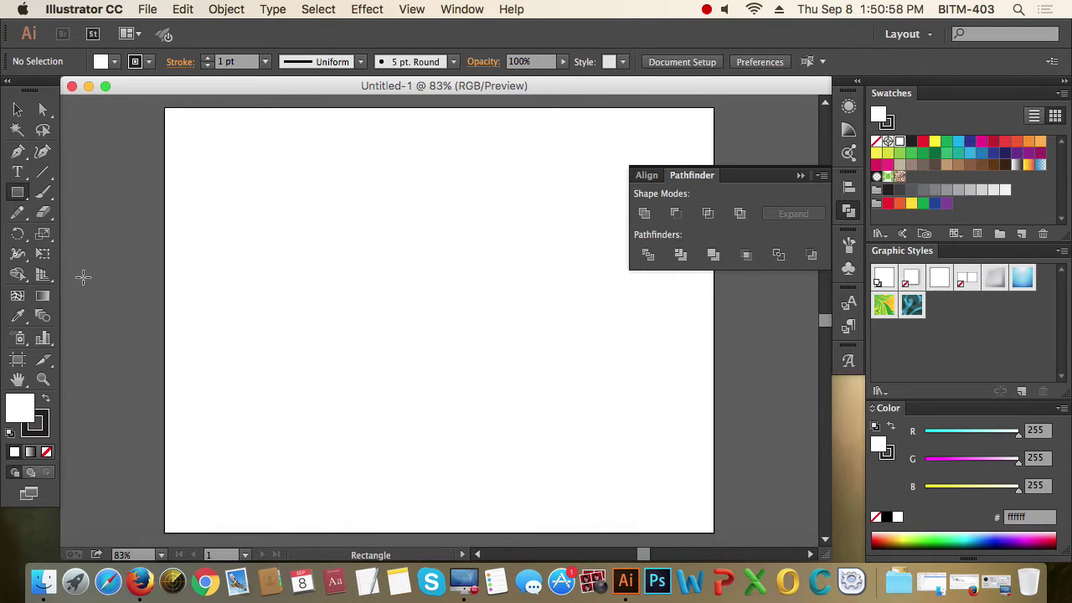
- Draw a magenta rectangle and an overlapping blue rectangle near the artboard's top-left
{"action": "left_click_drag", "start_coordinate": [187, 135], "coordinate": [282, 234]}
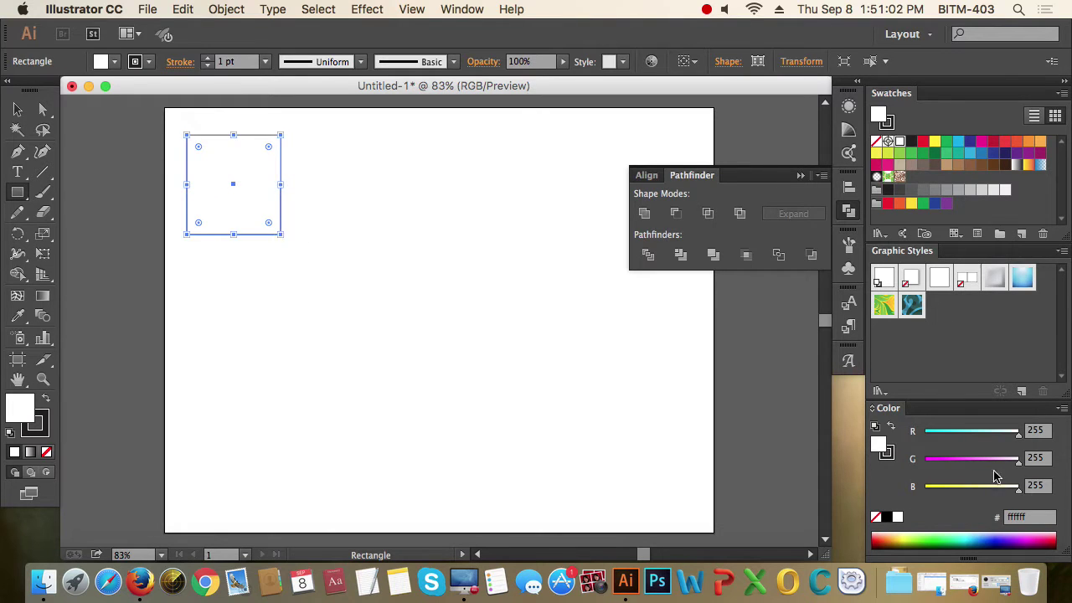
{"action": "left_click_drag", "start_coordinate": [994, 461], "coordinate": [892, 459]}
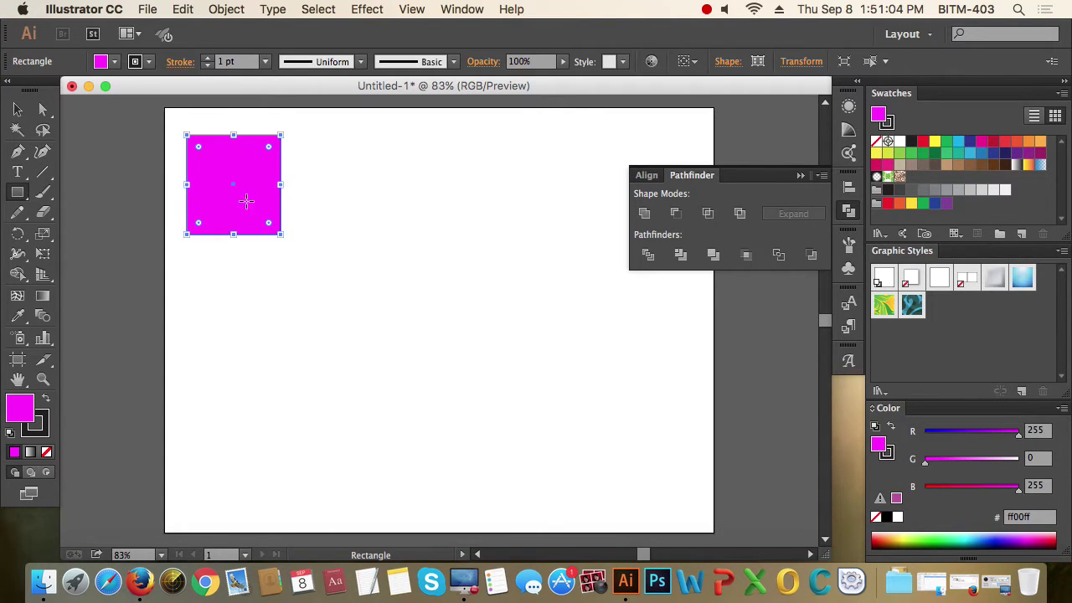
{"action": "left_click_drag", "start_coordinate": [229, 193], "coordinate": [309, 262]}
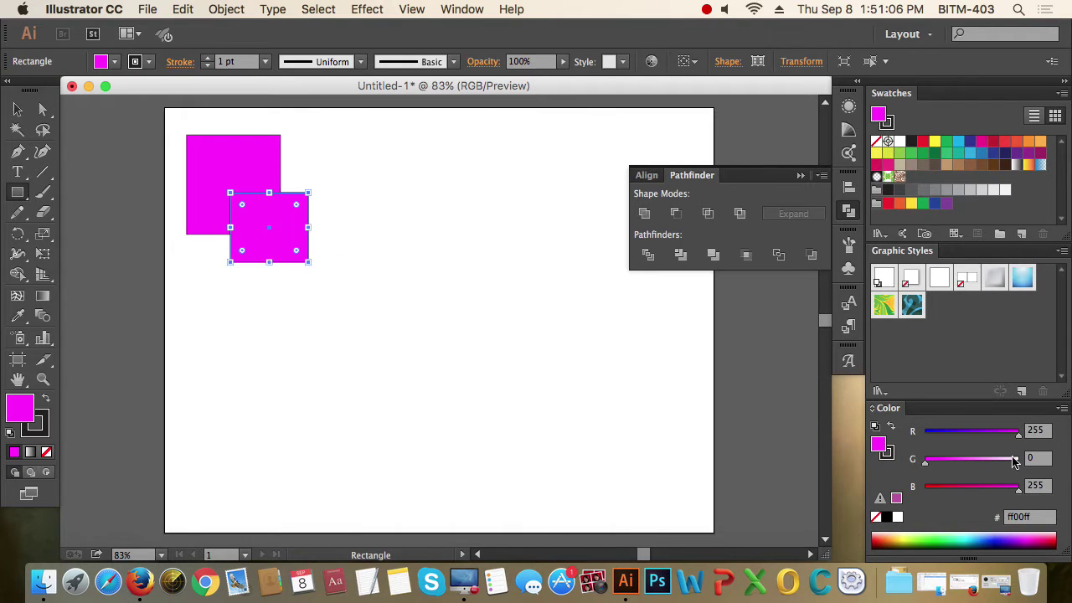
{"action": "left_click_drag", "start_coordinate": [1018, 432], "coordinate": [923, 433]}
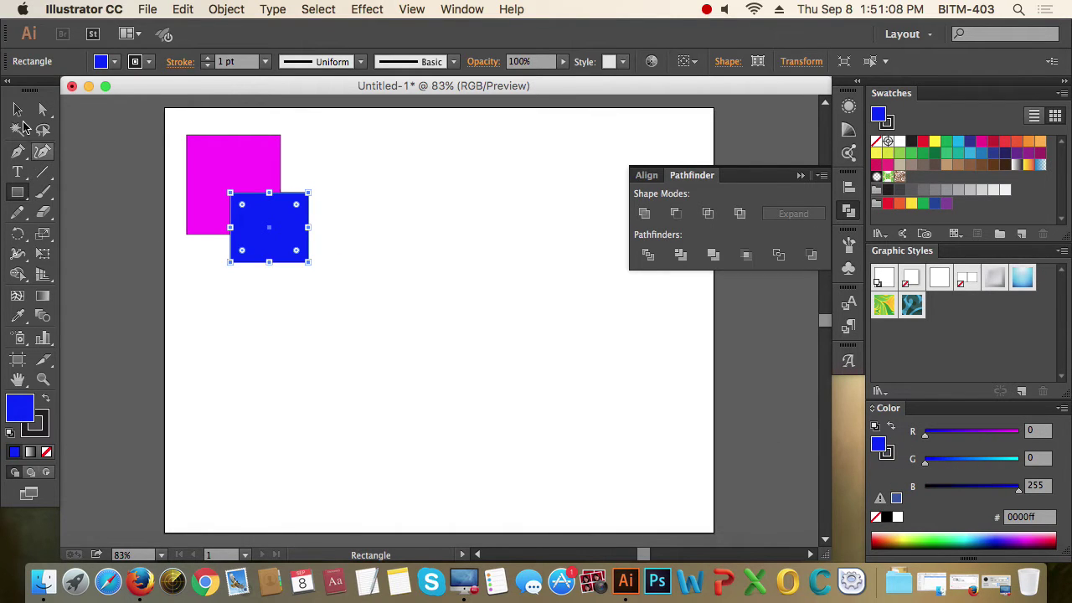
- Resize the pair, duplicate it into a row of five, then copy the row down
{"action": "left_click", "coordinate": [18, 110]}
{"action": "left_click", "coordinate": [206, 151]}
{"action": "left_click_drag", "start_coordinate": [186, 134], "coordinate": [207, 165]}
{"action": "left_click_drag", "start_coordinate": [397, 333], "coordinate": [228, 172]}
{"action": "left_click", "coordinate": [284, 218]}
{"action": "left_click_drag", "start_coordinate": [283, 218], "coordinate": [332, 185]}
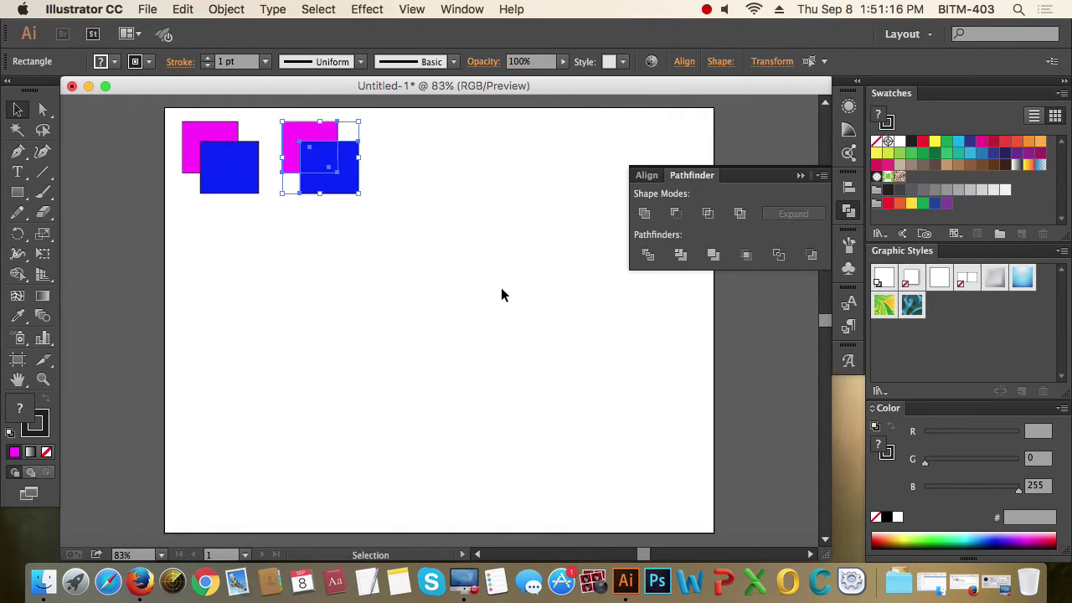
{"action": "key", "text": "super+d"}
{"action": "key", "text": "super+d"}
{"action": "key", "text": "super+d"}
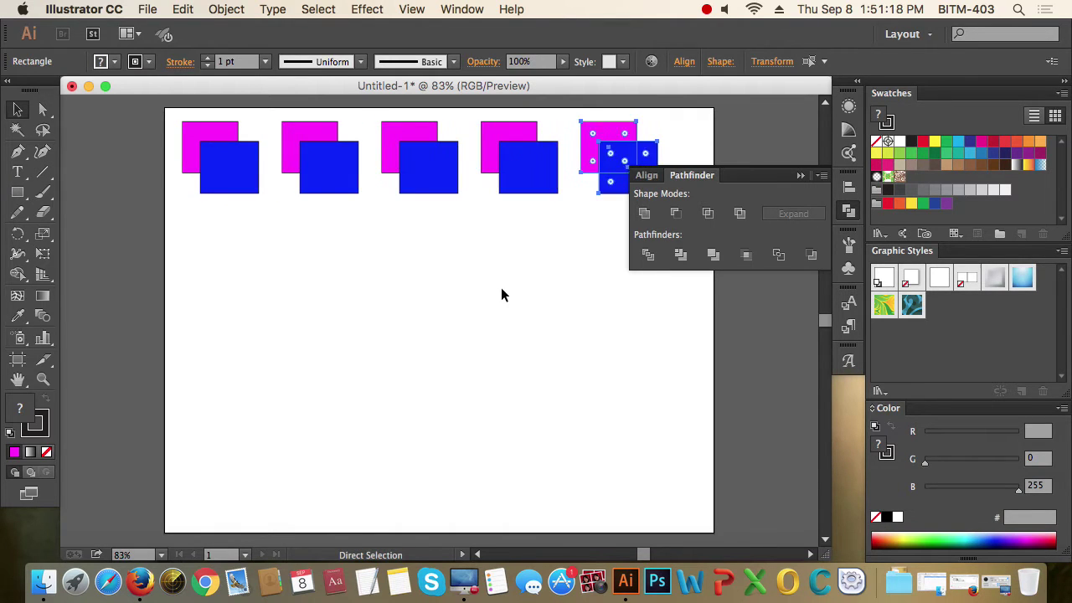
{"action": "left_click_drag", "start_coordinate": [132, 112], "coordinate": [729, 304]}
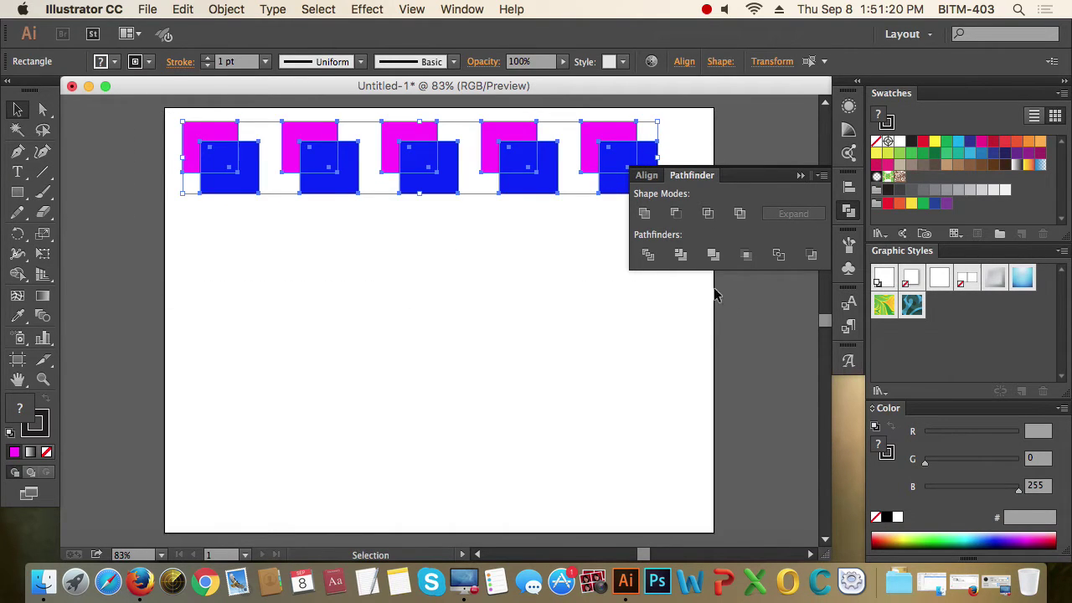
{"action": "left_click_drag", "start_coordinate": [617, 160], "coordinate": [617, 273]}
{"action": "left_click", "coordinate": [650, 383]}
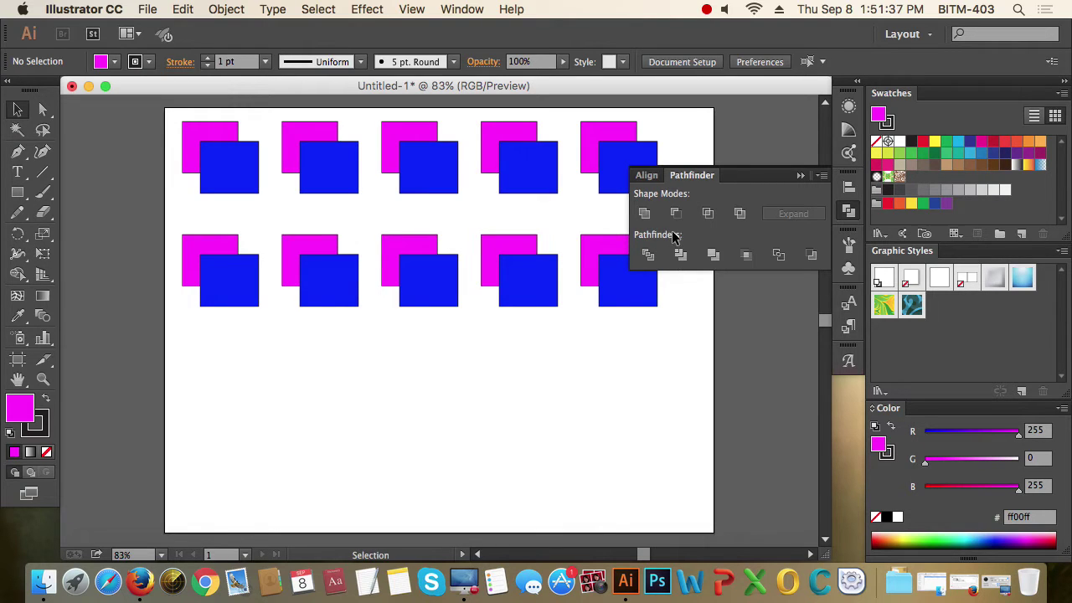
- Unite the top-left magenta-and-blue pair into one blue shape, then select the second pair
{"action": "left_click_drag", "start_coordinate": [188, 139], "coordinate": [259, 193]}
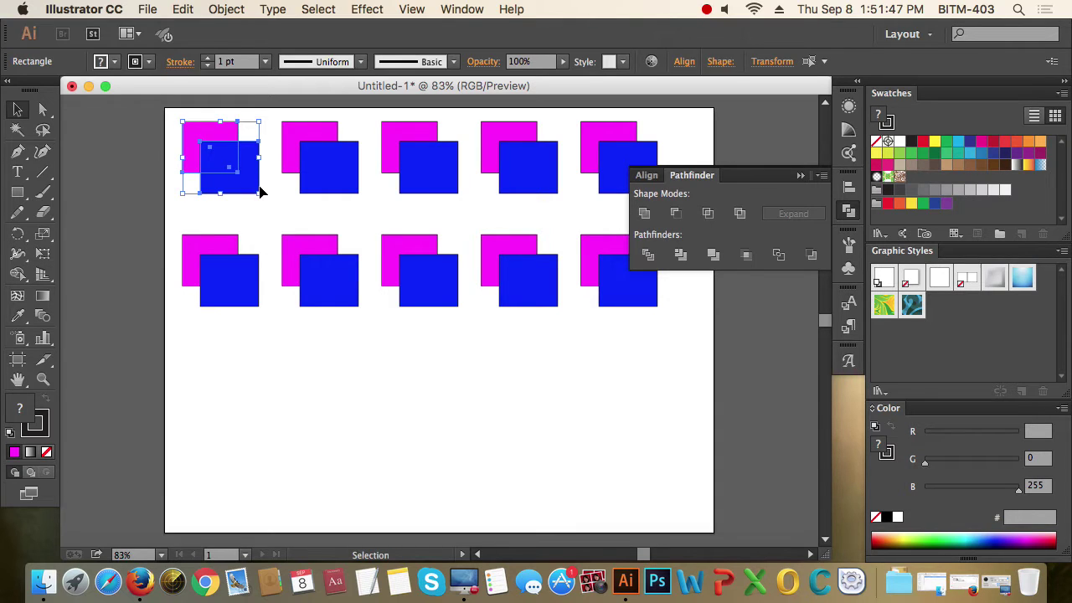
{"action": "left_click", "coordinate": [150, 131]}
{"action": "left_click", "coordinate": [240, 185]}
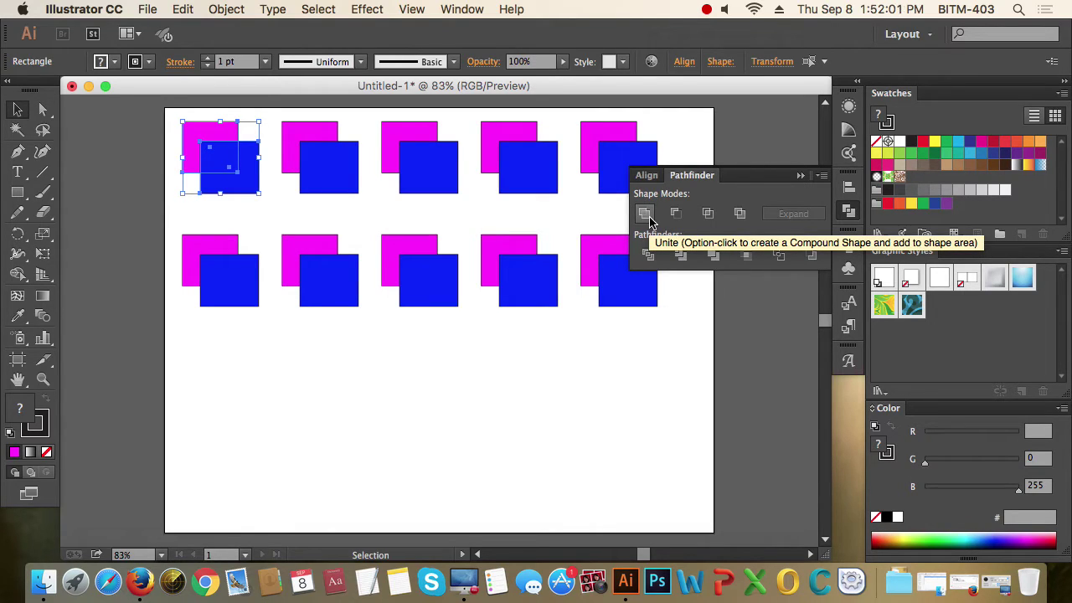
{"action": "left_click", "coordinate": [646, 213]}
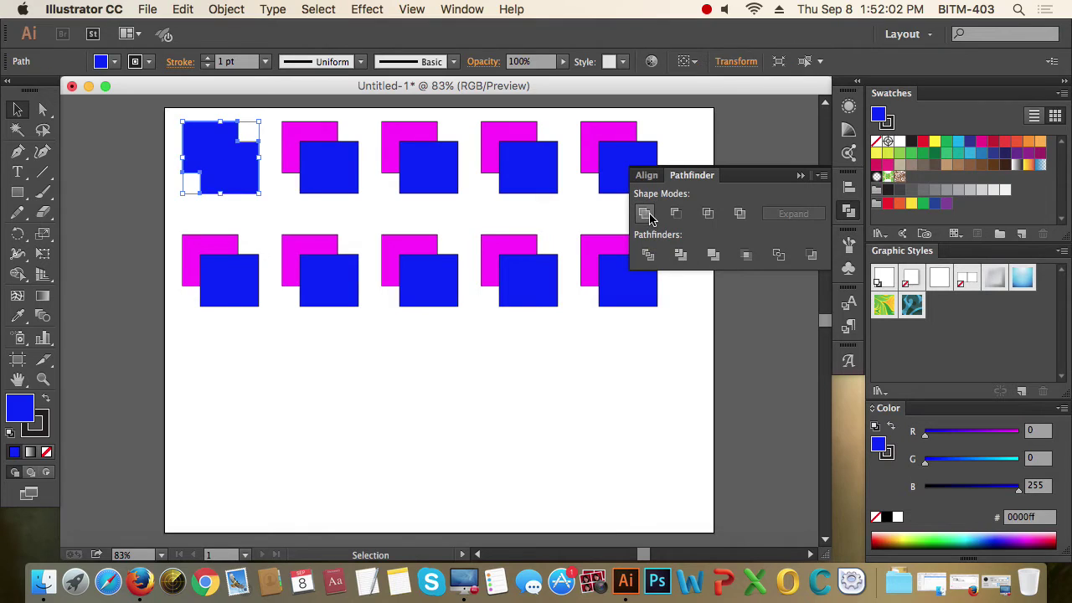
{"action": "left_click", "coordinate": [346, 385]}
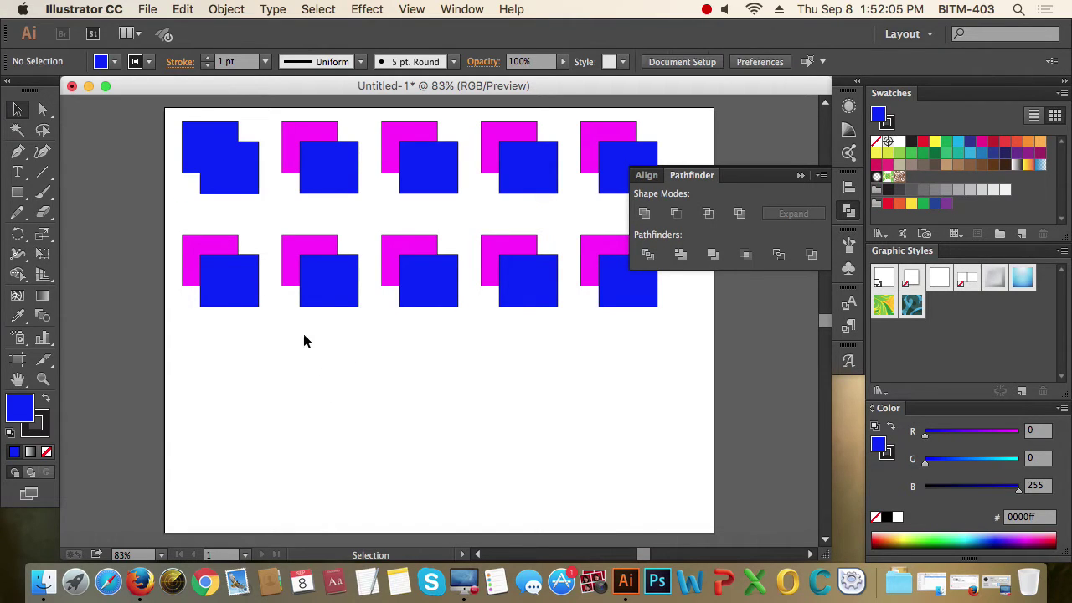
{"action": "left_click_drag", "start_coordinate": [154, 132], "coordinate": [239, 179]}
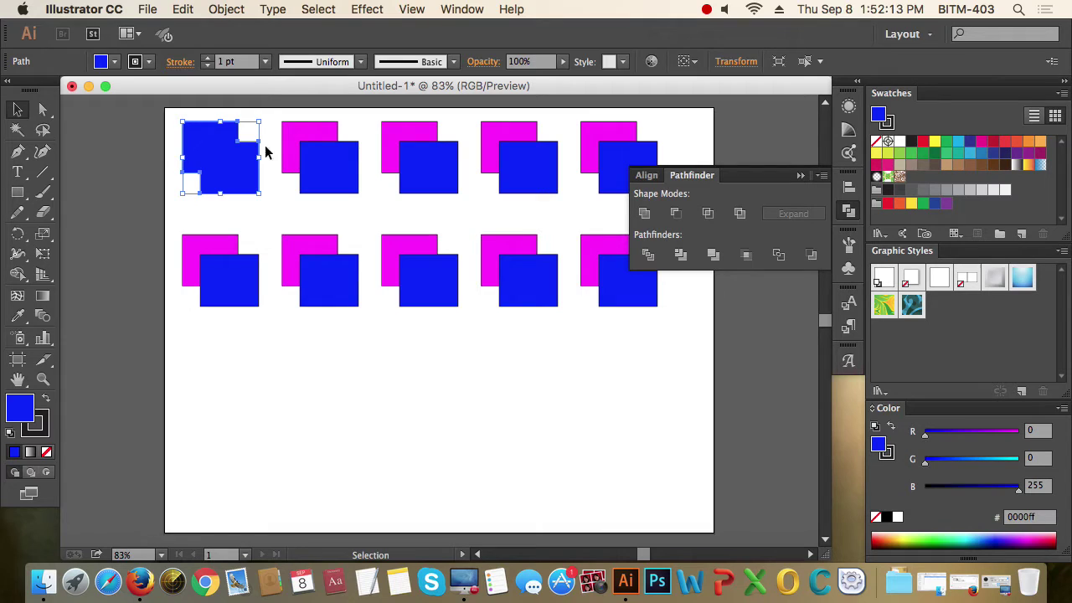
{"action": "left_click_drag", "start_coordinate": [294, 119], "coordinate": [337, 169]}
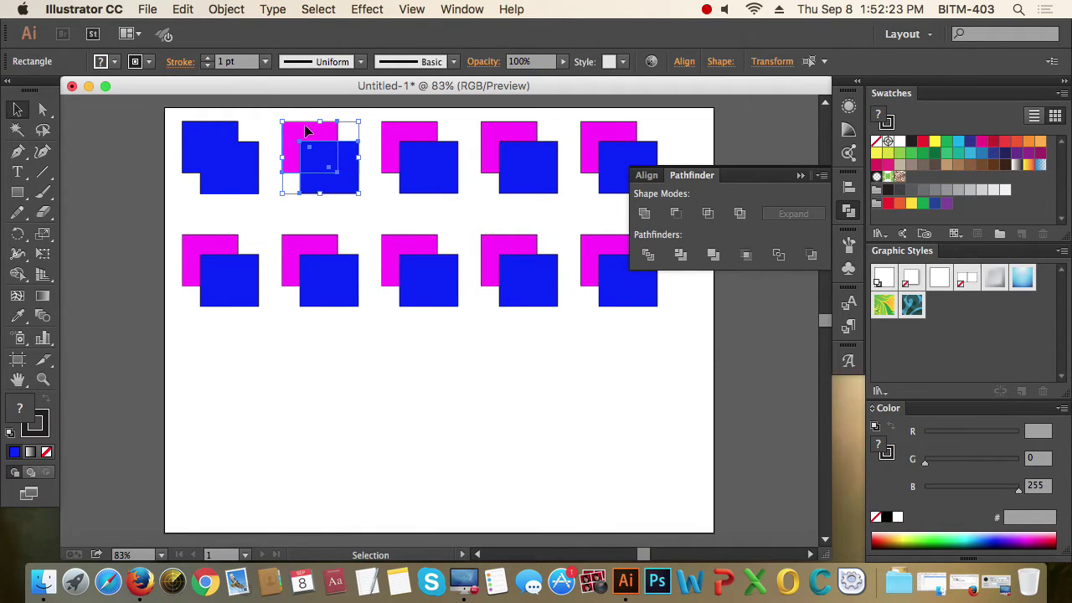
- Apply Minus Front to the second pair and Intersect to the third pair
{"action": "left_click", "coordinate": [675, 213]}
{"action": "left_click", "coordinate": [385, 376]}
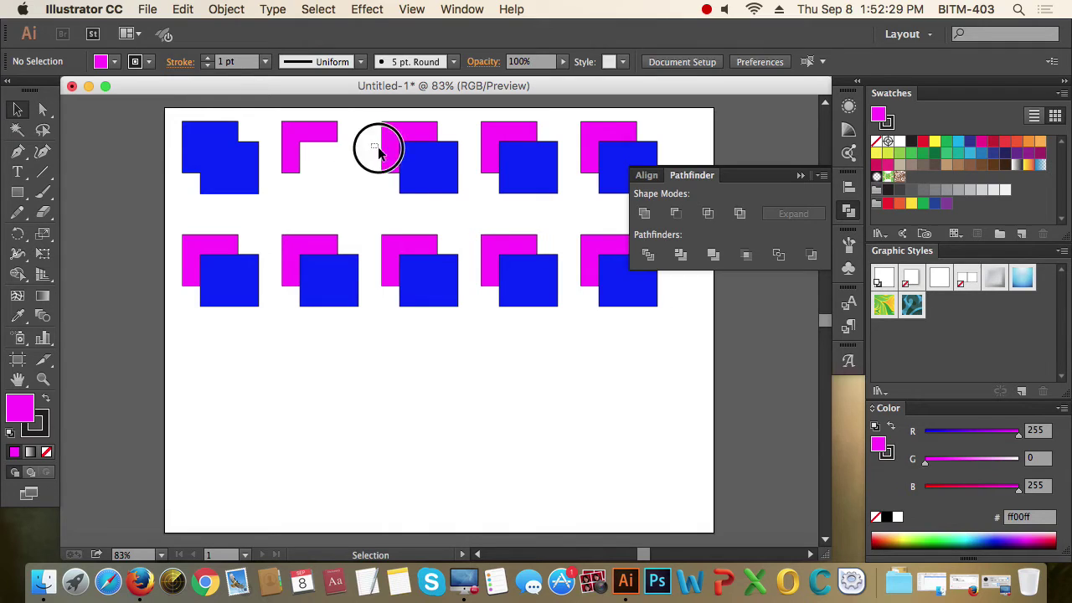
{"action": "left_click_drag", "start_coordinate": [377, 148], "coordinate": [435, 180]}
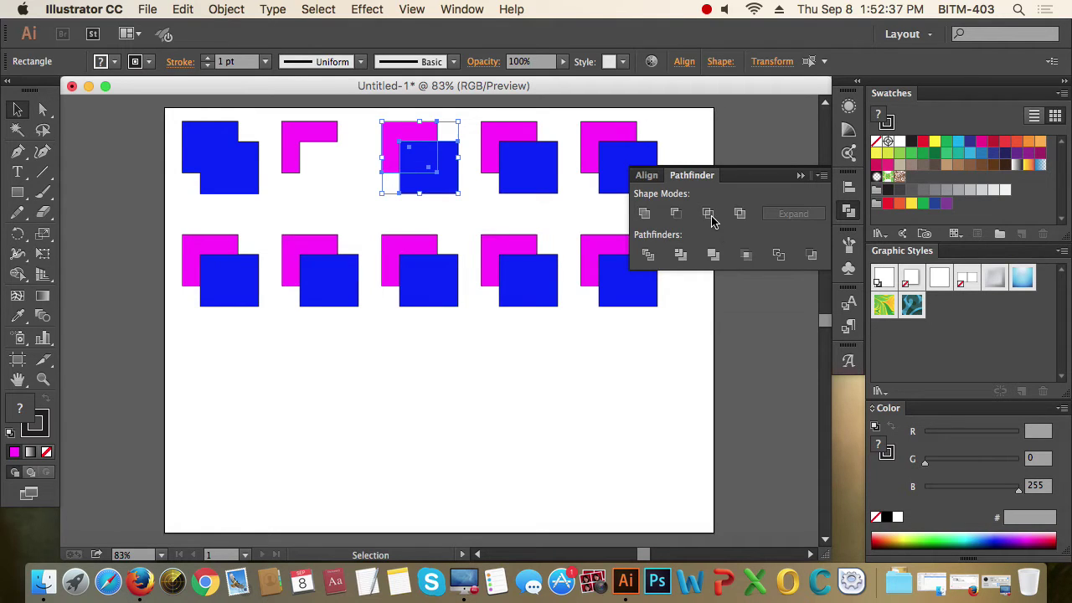
{"action": "left_click", "coordinate": [708, 215]}
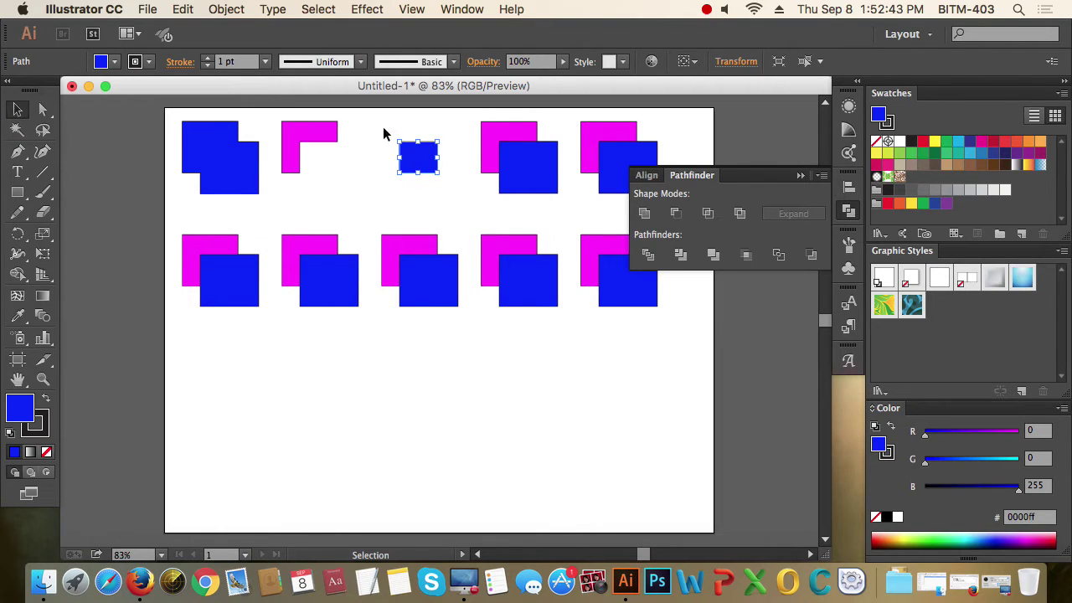
{"action": "left_click", "coordinate": [466, 200]}
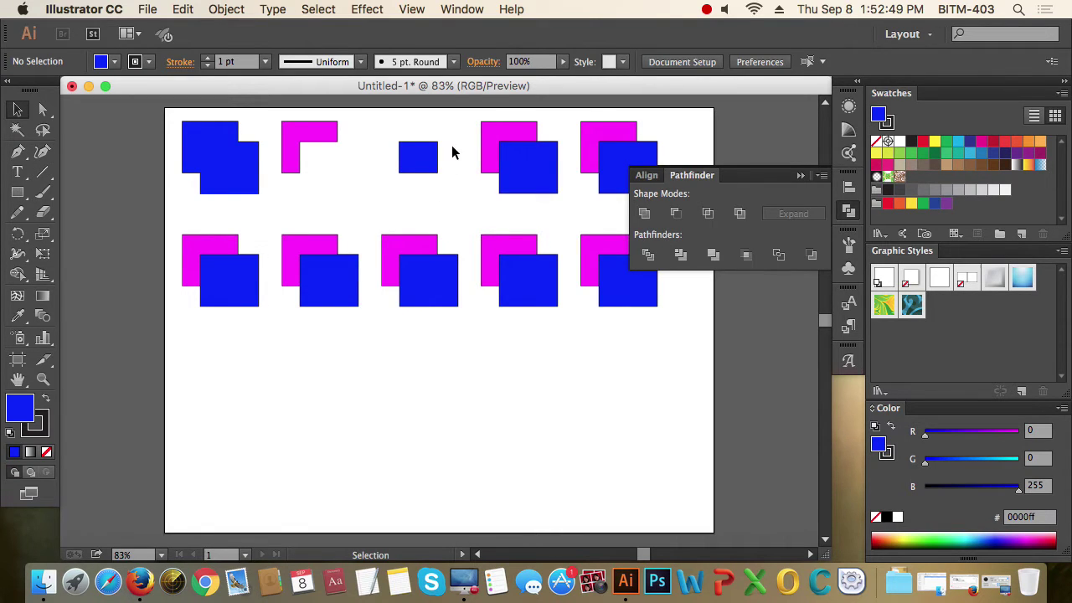
- Exclude the overlap of the fourth pair, leaving a hollow centre
{"action": "left_click_drag", "start_coordinate": [463, 128], "coordinate": [505, 143]}
{"action": "left_click", "coordinate": [740, 214]}
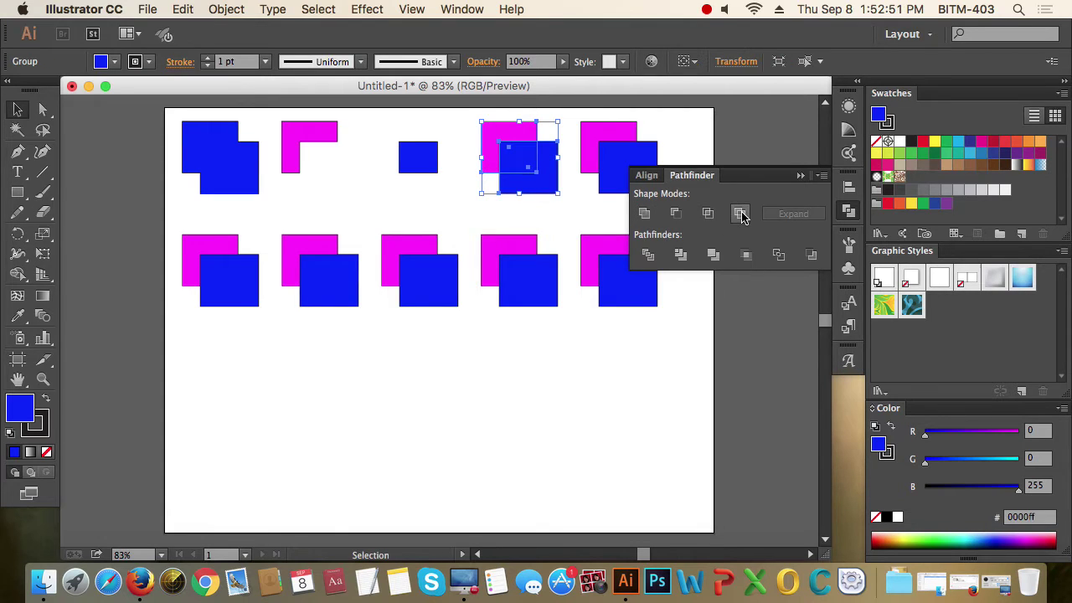
{"action": "left_click", "coordinate": [587, 203]}
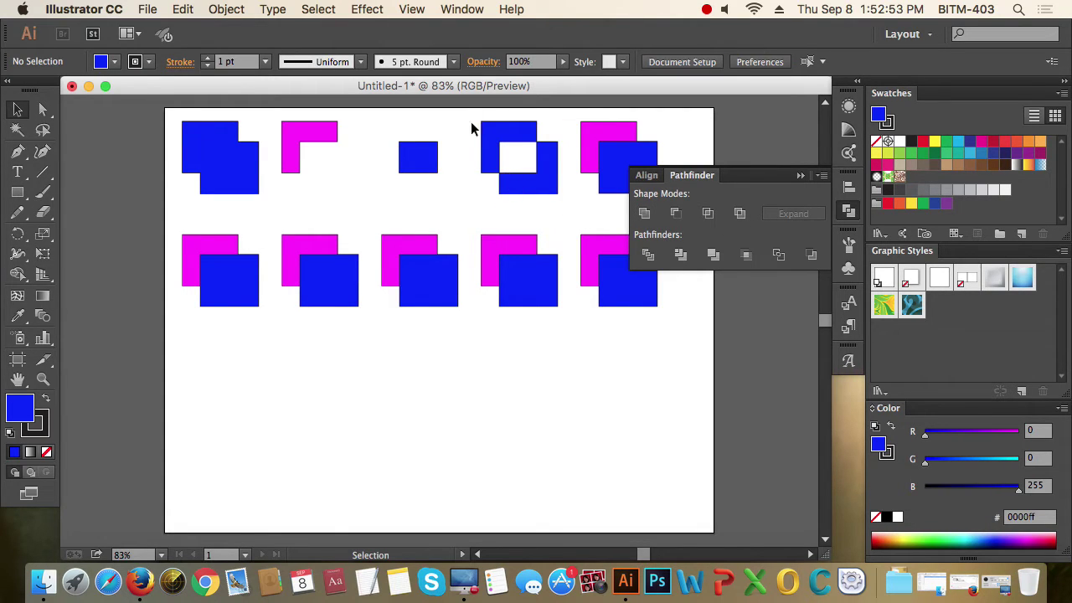
- Move the Pathfinder panel nearer the artwork and Divide the fifth pair
{"action": "left_click_drag", "start_coordinate": [696, 122], "coordinate": [628, 171]}
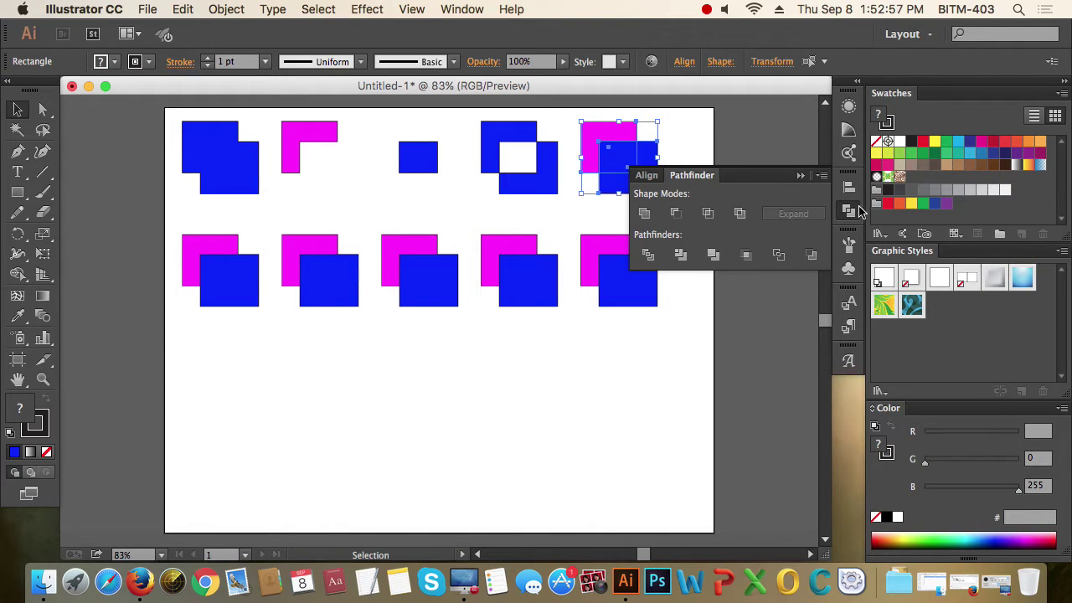
{"action": "left_click_drag", "start_coordinate": [695, 175], "coordinate": [625, 355]}
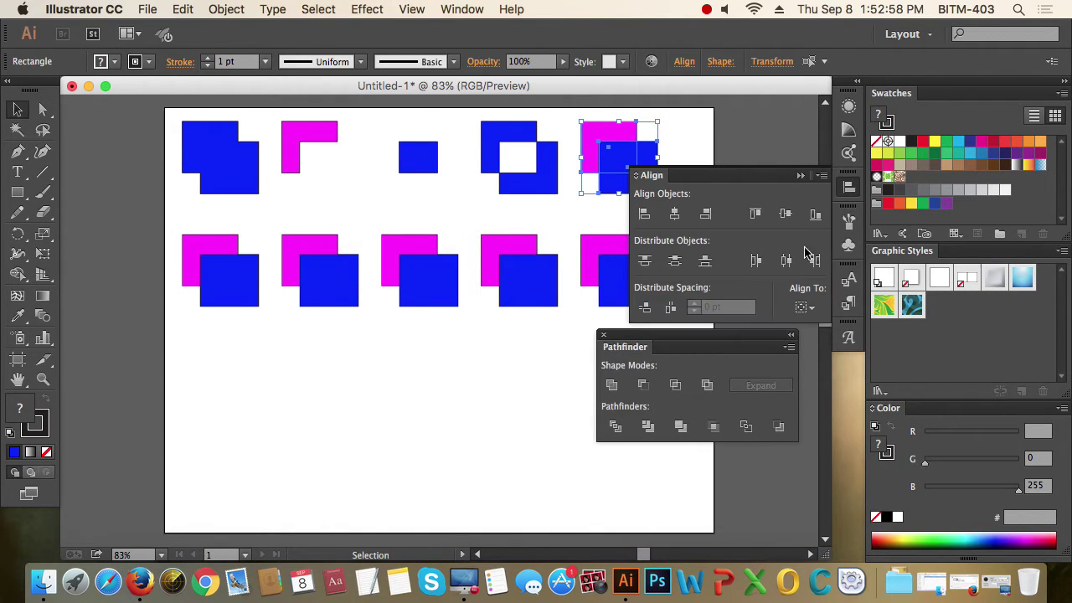
{"action": "left_click", "coordinate": [855, 196]}
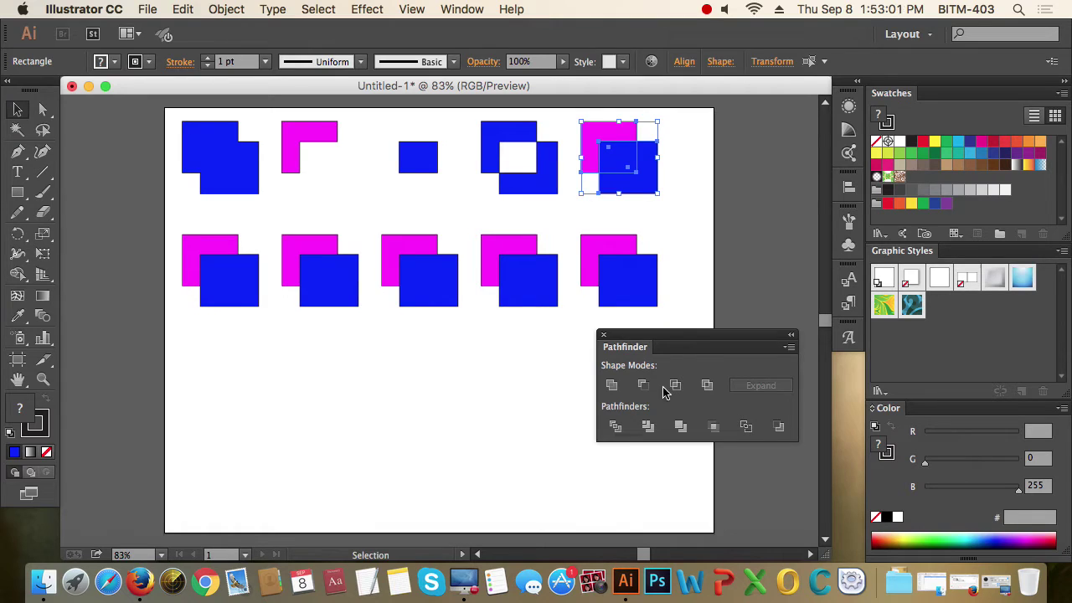
{"action": "left_click_drag", "start_coordinate": [687, 339], "coordinate": [624, 335]}
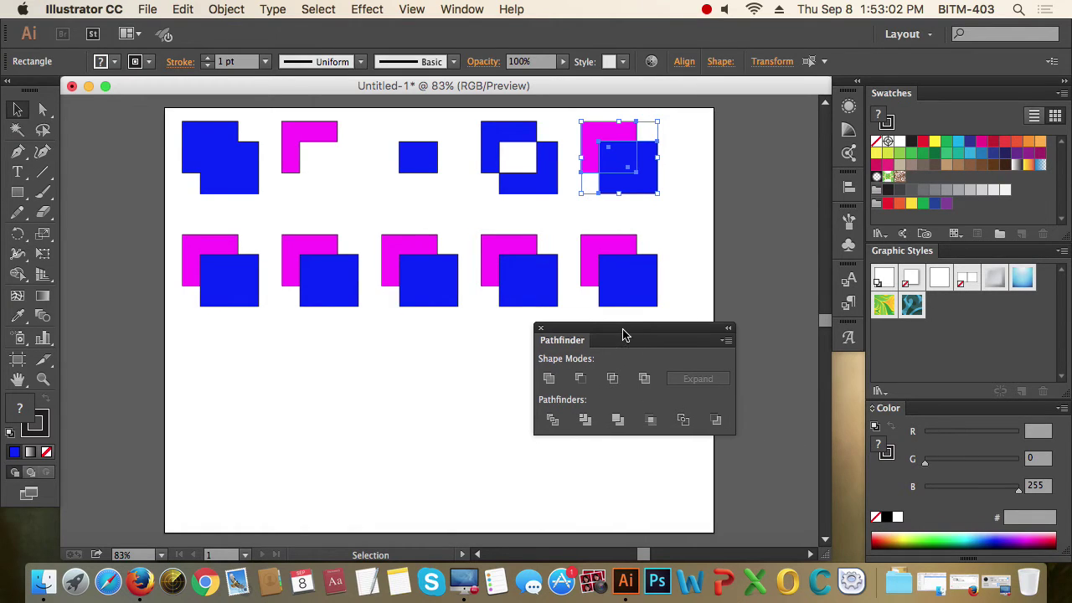
{"action": "left_click", "coordinate": [552, 426]}
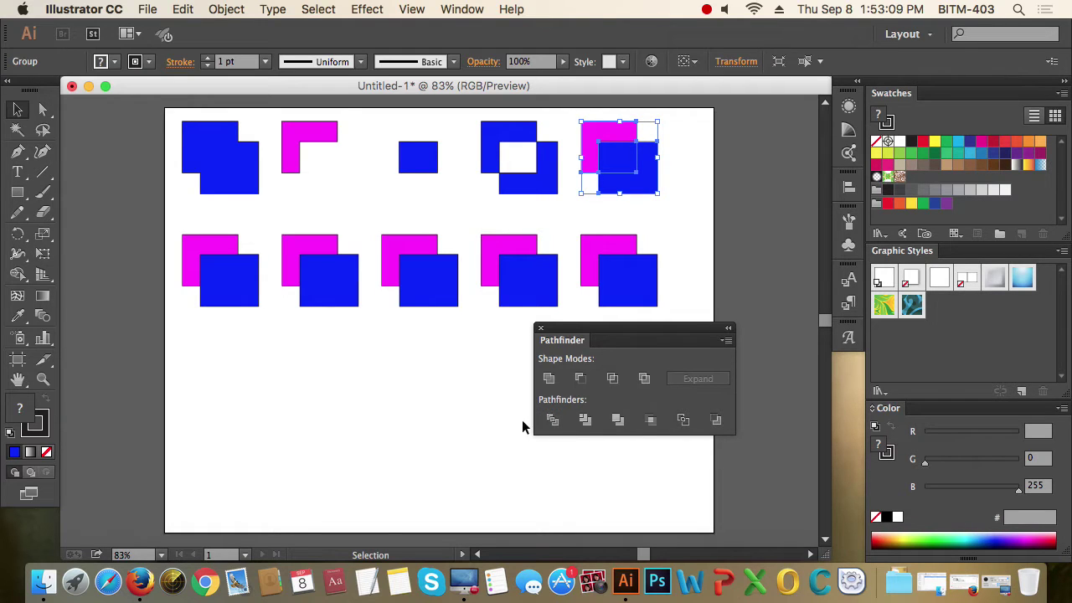
- Ungroup the divided fifth pair with Object > Ungroup
{"action": "left_click", "coordinate": [689, 215]}
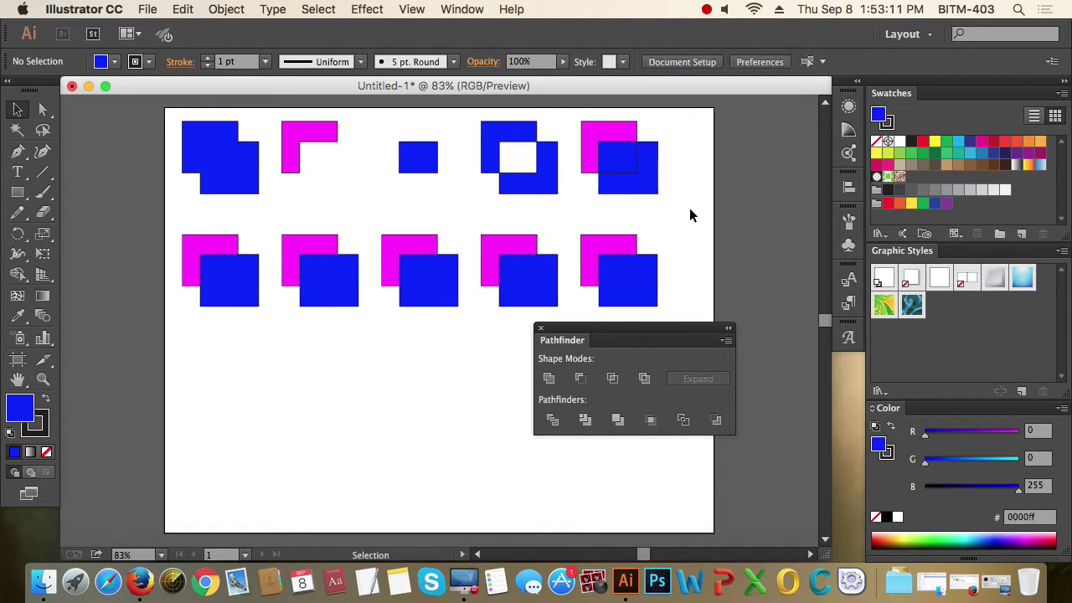
{"action": "left_click", "coordinate": [655, 176]}
{"action": "left_click", "coordinate": [653, 204]}
{"action": "left_click", "coordinate": [641, 163]}
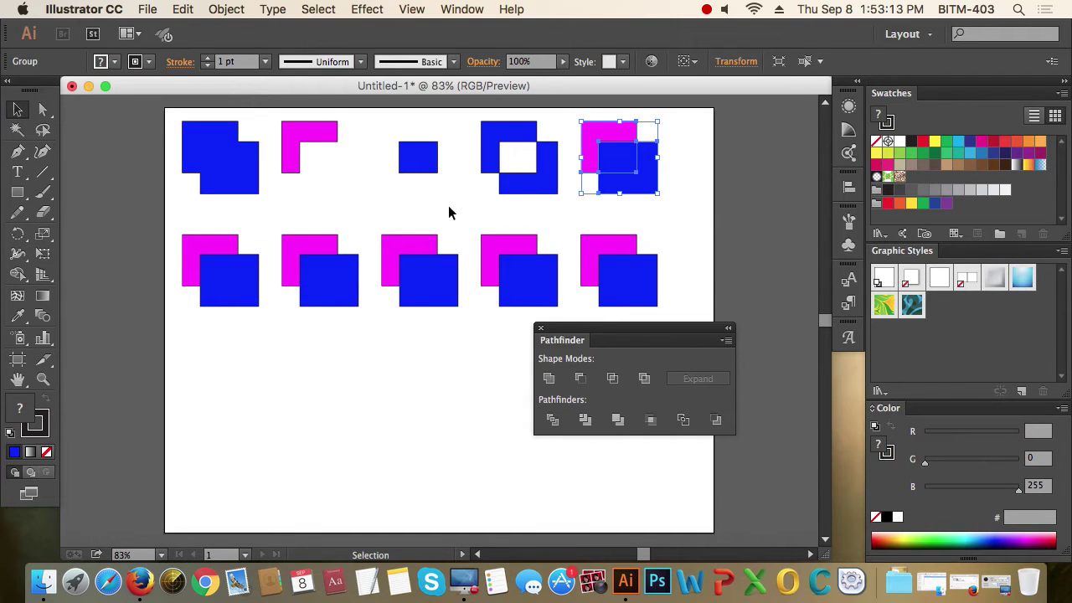
{"action": "left_click", "coordinate": [224, 11]}
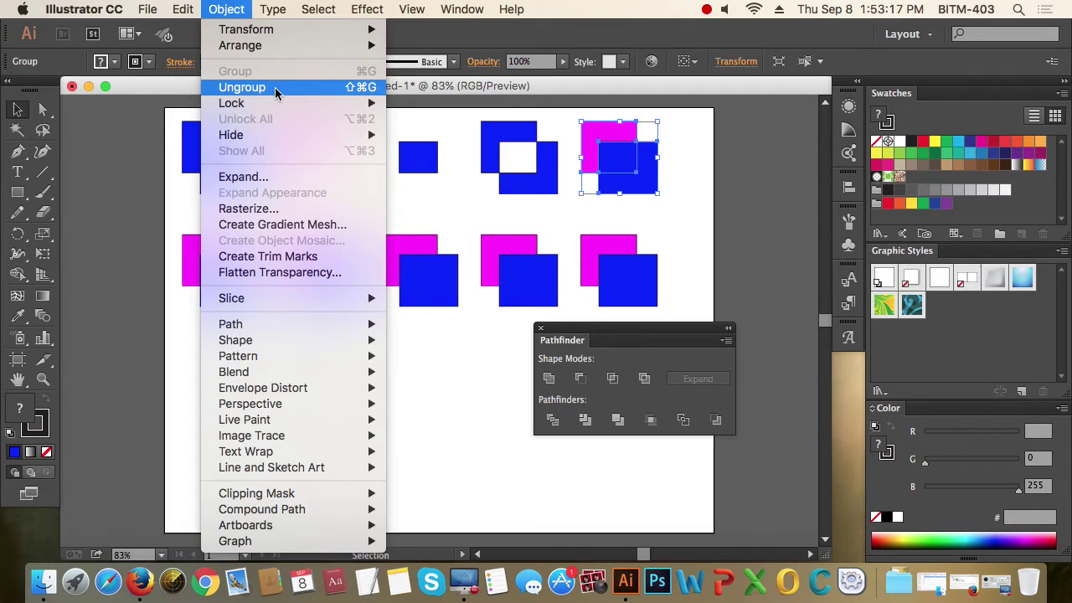
{"action": "left_click", "coordinate": [277, 94]}
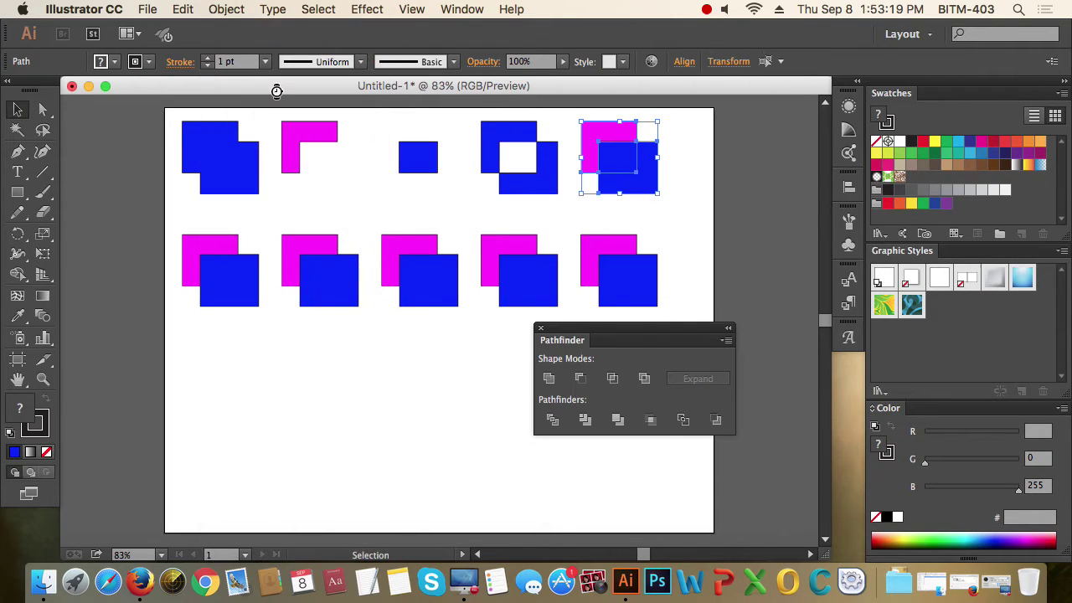
- Drag the blue L-shape and blue square apart, then select the bottom-left pair
{"action": "left_click", "coordinate": [691, 201]}
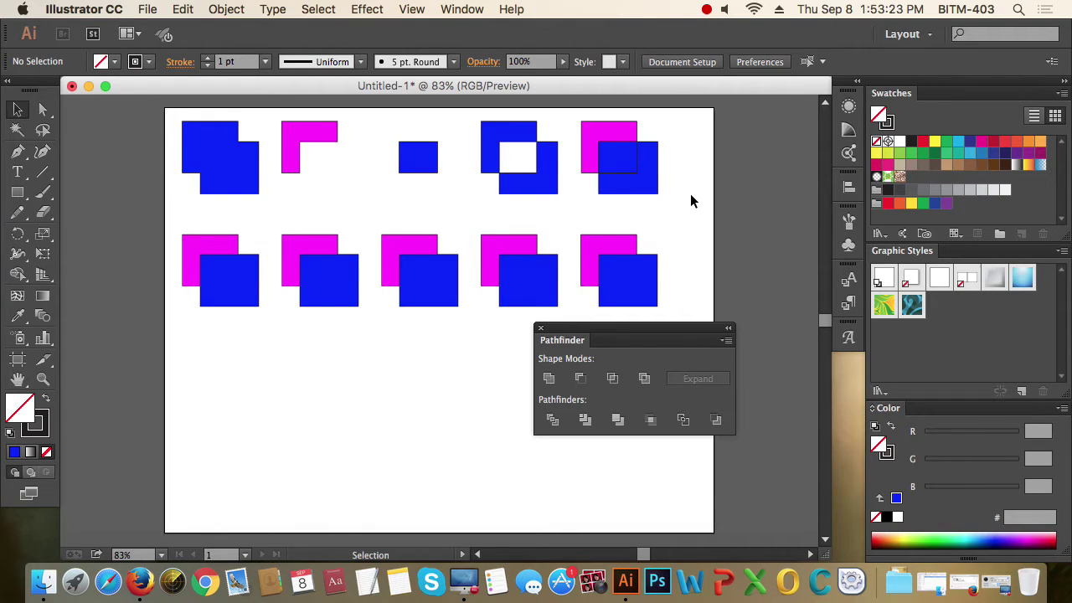
{"action": "left_click_drag", "start_coordinate": [658, 189], "coordinate": [675, 206]}
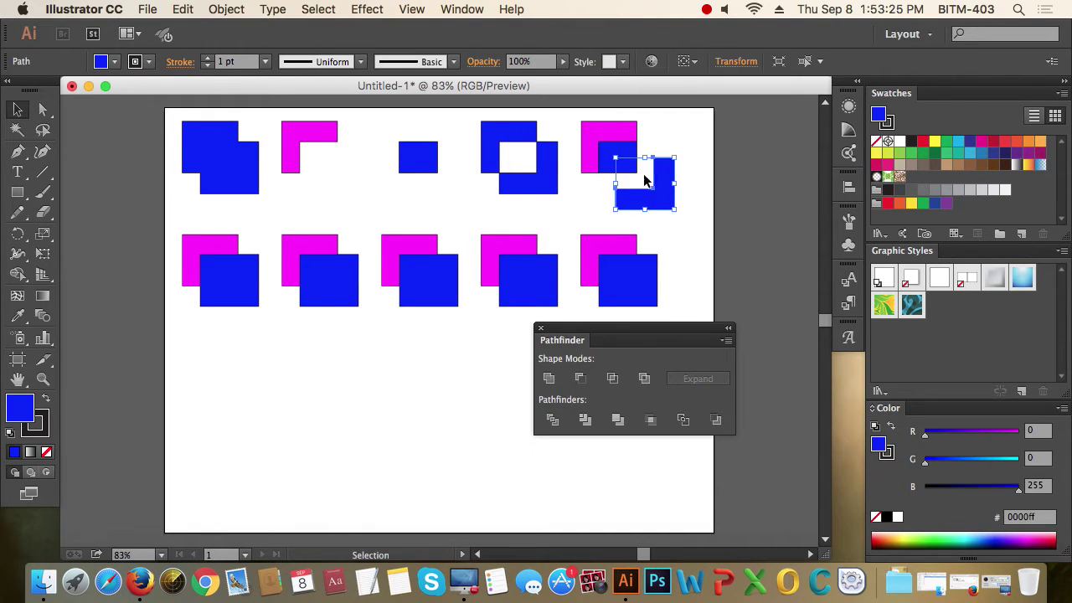
{"action": "left_click_drag", "start_coordinate": [617, 158], "coordinate": [625, 167]}
{"action": "left_click", "coordinate": [710, 168]}
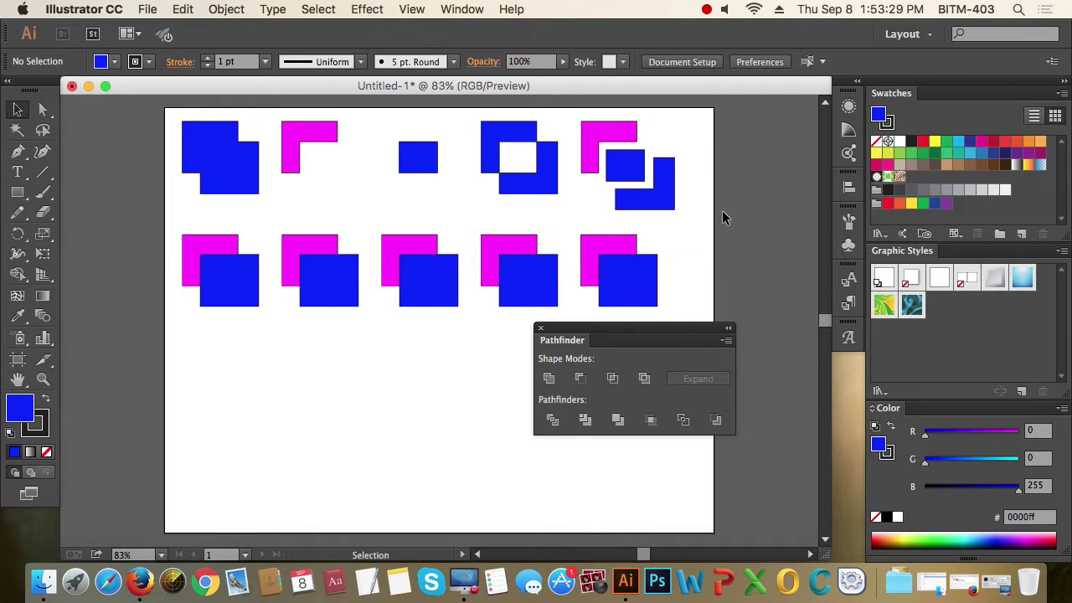
{"action": "left_click_drag", "start_coordinate": [662, 203], "coordinate": [646, 135]}
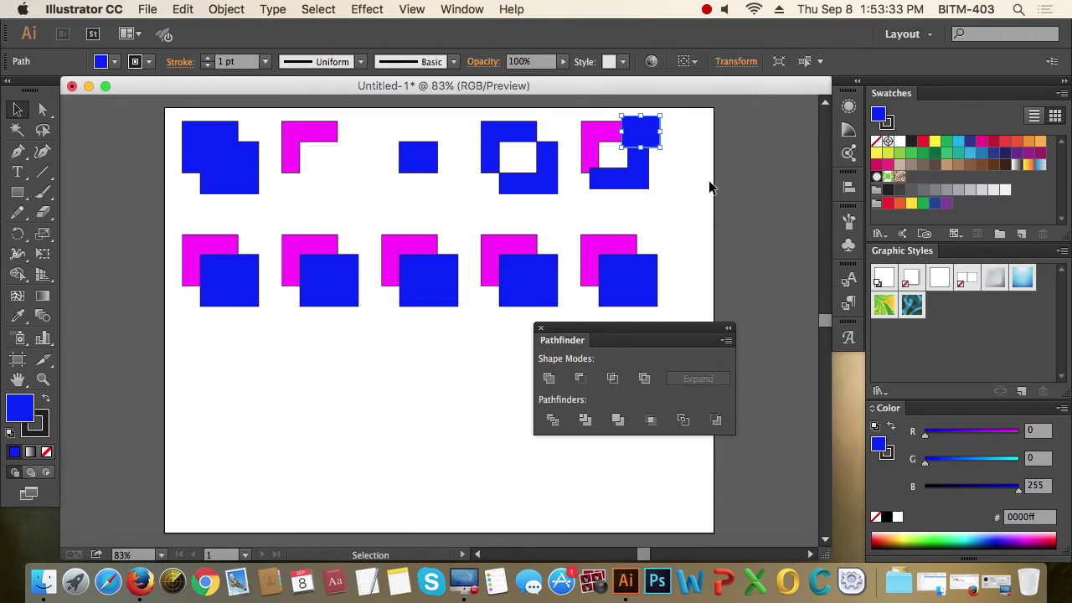
{"action": "left_click", "coordinate": [709, 186]}
{"action": "left_click_drag", "start_coordinate": [651, 179], "coordinate": [670, 180]}
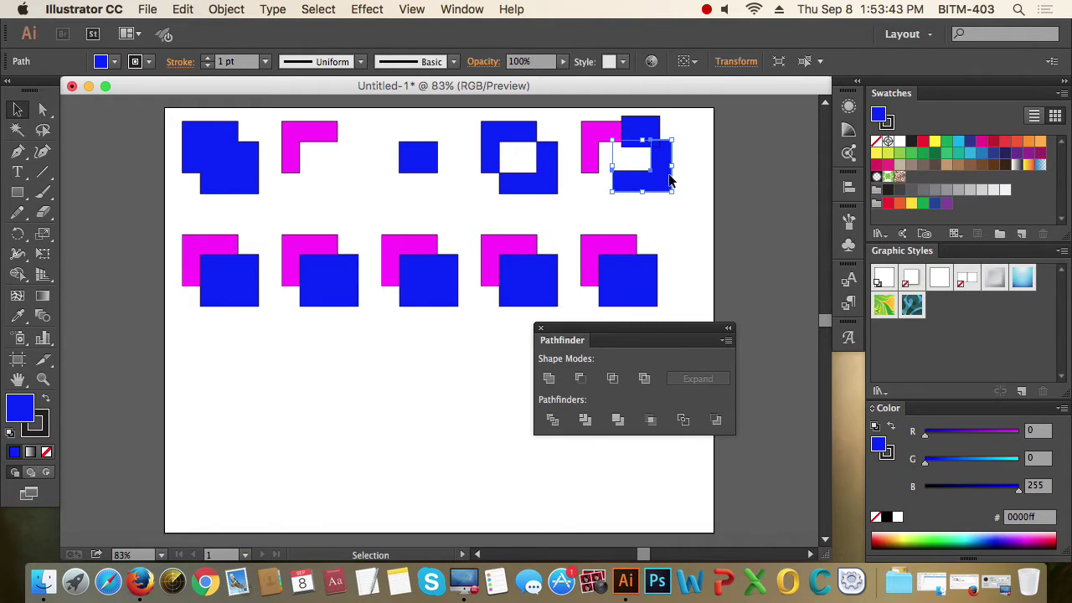
{"action": "left_click_drag", "start_coordinate": [173, 377], "coordinate": [215, 270]}
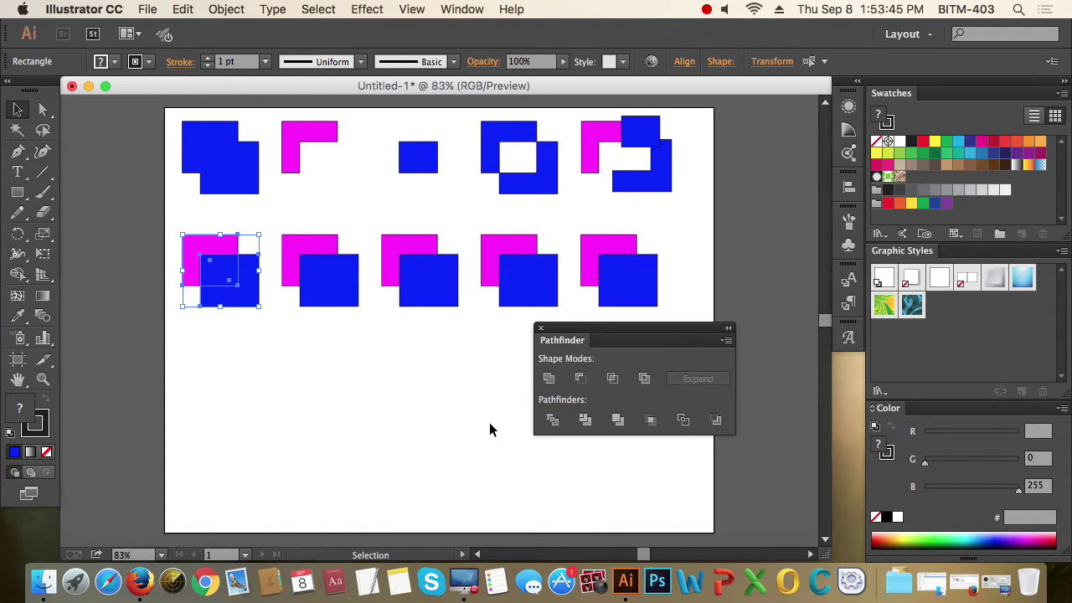
- Trim the bottom-left pair, undo it, and zoom in on the pair
{"action": "left_click", "coordinate": [589, 423]}
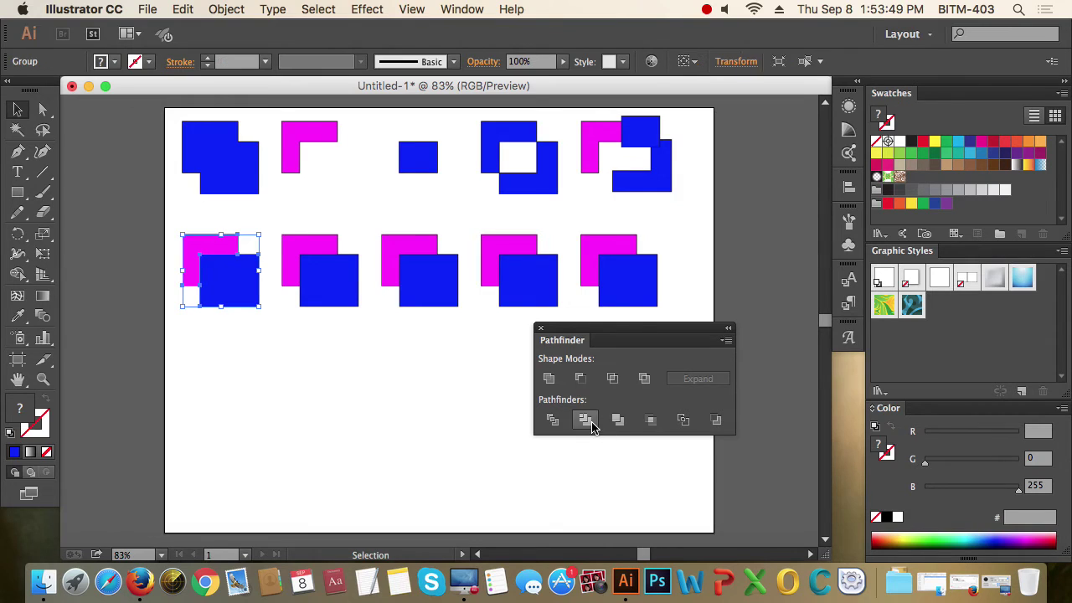
{"action": "key", "text": "a"}
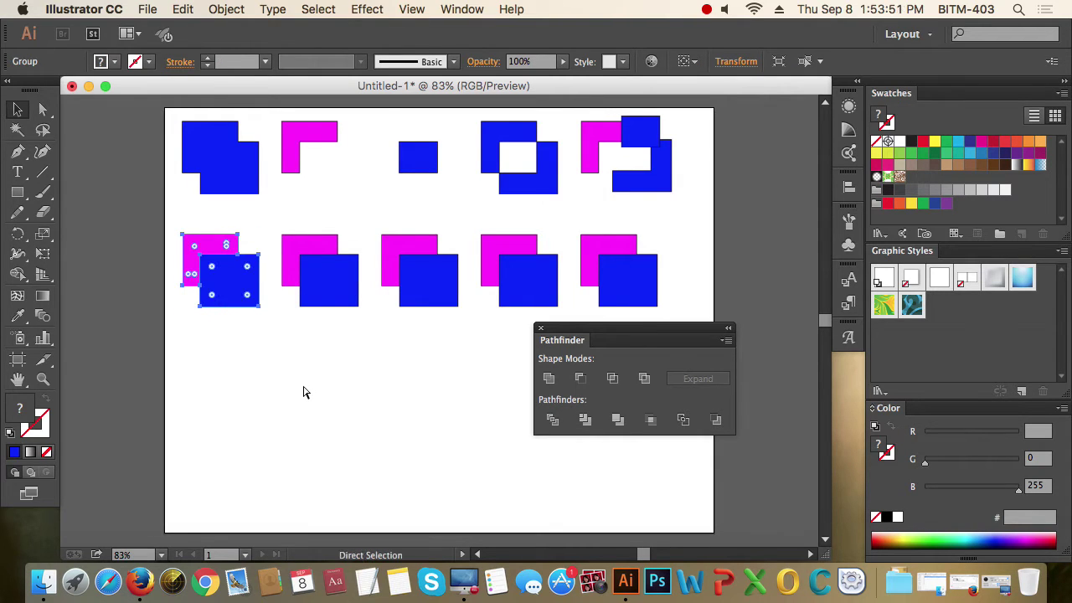
{"action": "key", "text": "super+z"}
{"action": "key", "text": "z"}
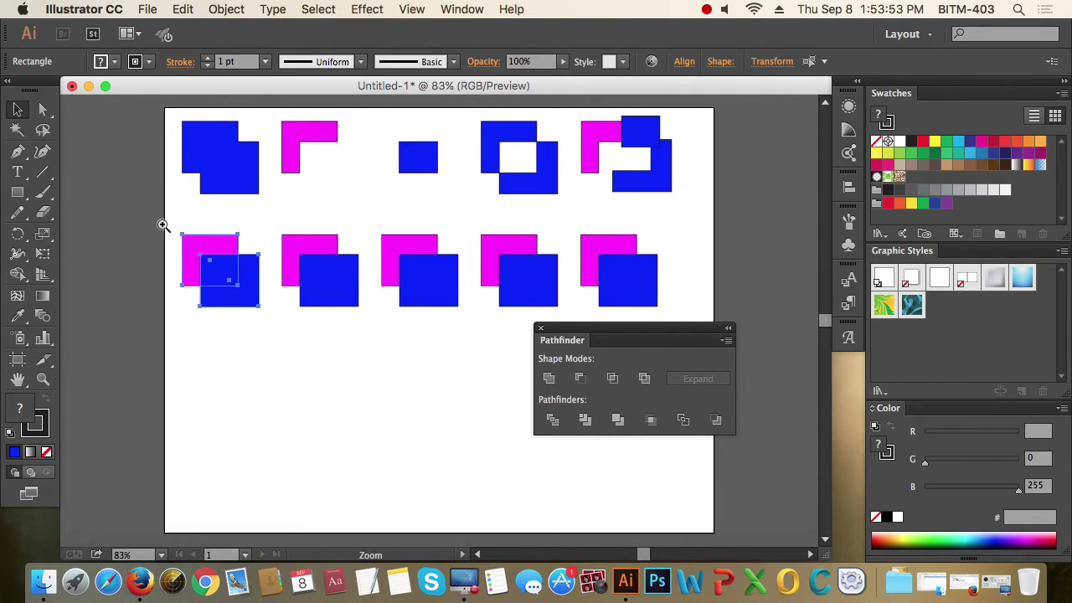
{"action": "mouse_move", "coordinate": [163, 224]}
{"action": "left_mouse_down"}
{"action": "mouse_move", "coordinate": [306, 352]}
{"action": "mouse_move", "coordinate": [344, 340]}
{"action": "left_mouse_up"}
{"action": "left_click_drag", "start_coordinate": [395, 312], "coordinate": [281, 266]}
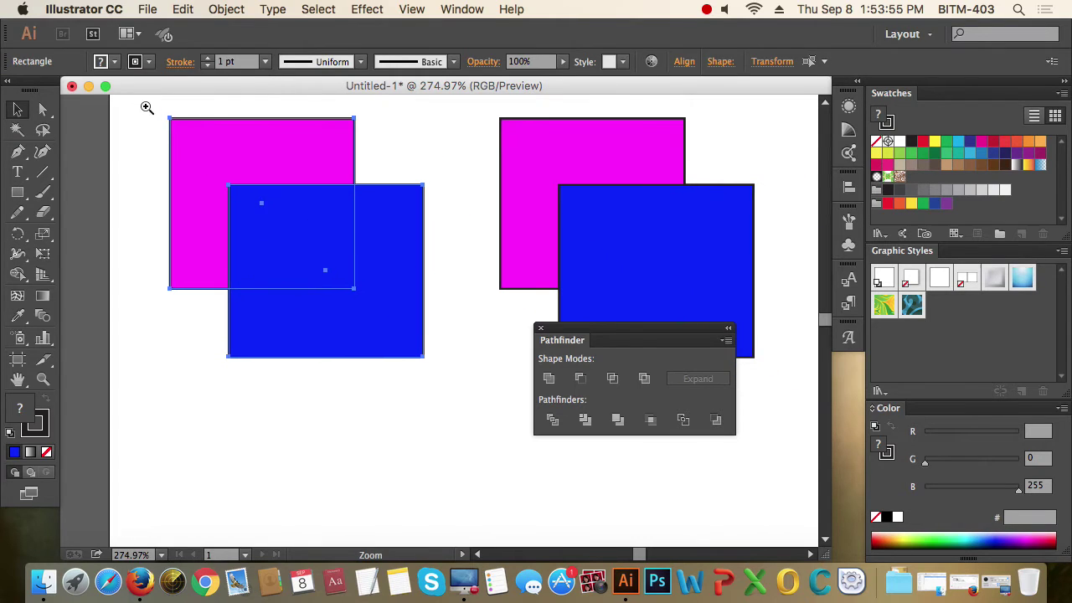
{"action": "left_click_drag", "start_coordinate": [144, 106], "coordinate": [472, 412]}
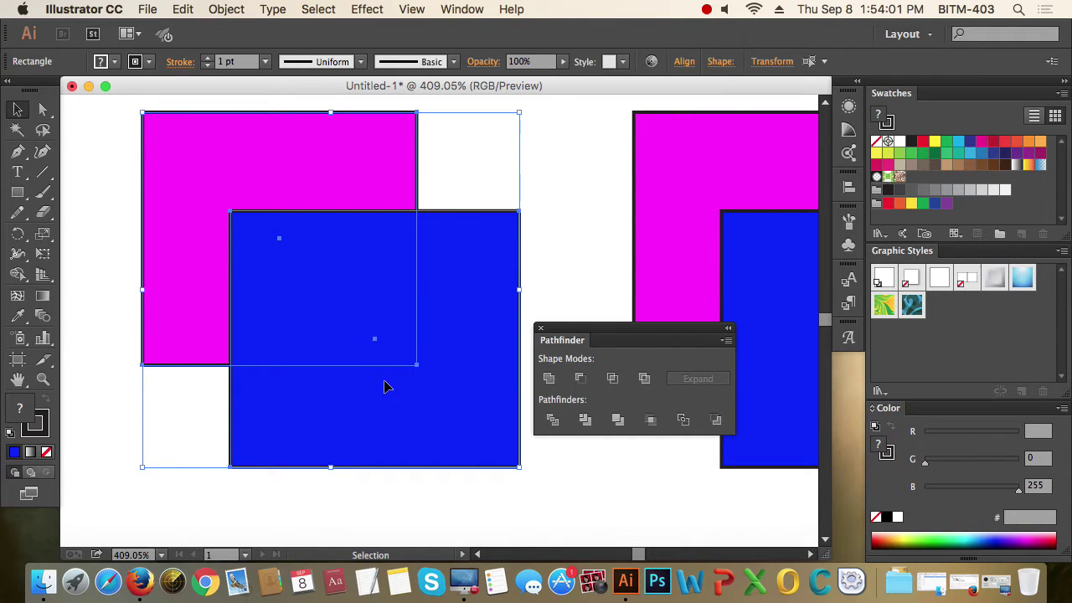
- Trim the pair again, inspect the resulting group, then undo the trim
{"action": "left_click", "coordinate": [585, 421]}
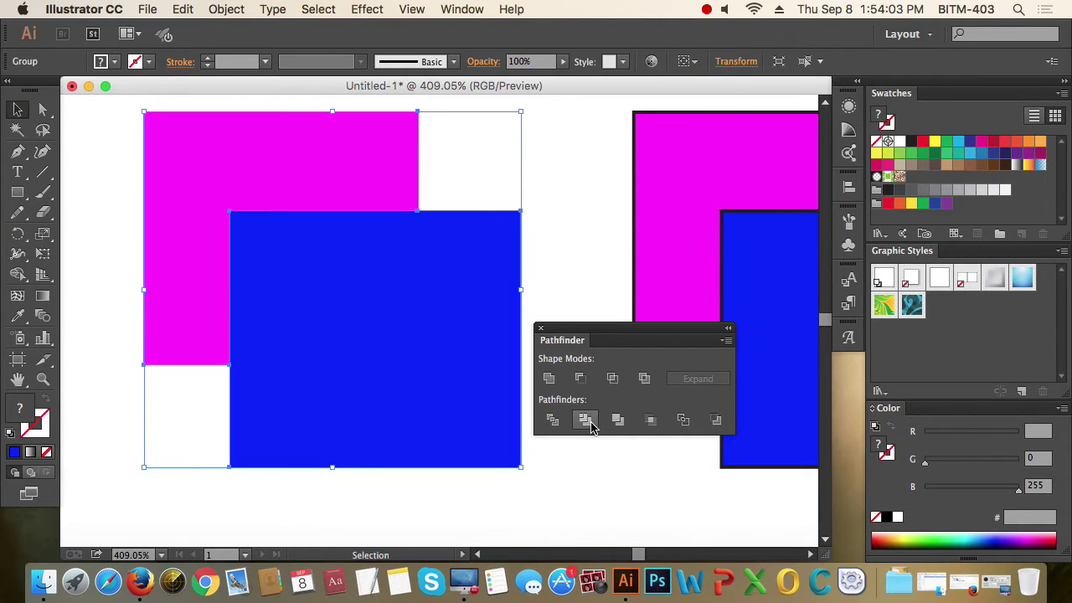
{"action": "left_click", "coordinate": [543, 267]}
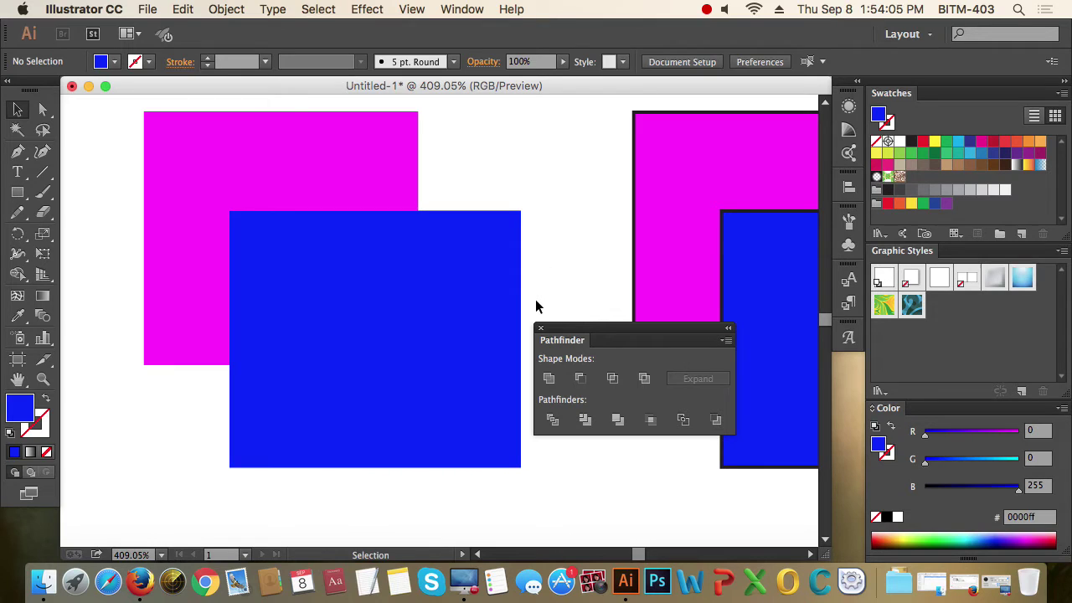
{"action": "left_click", "coordinate": [436, 293]}
{"action": "left_click", "coordinate": [584, 271]}
{"action": "left_click", "coordinate": [445, 273]}
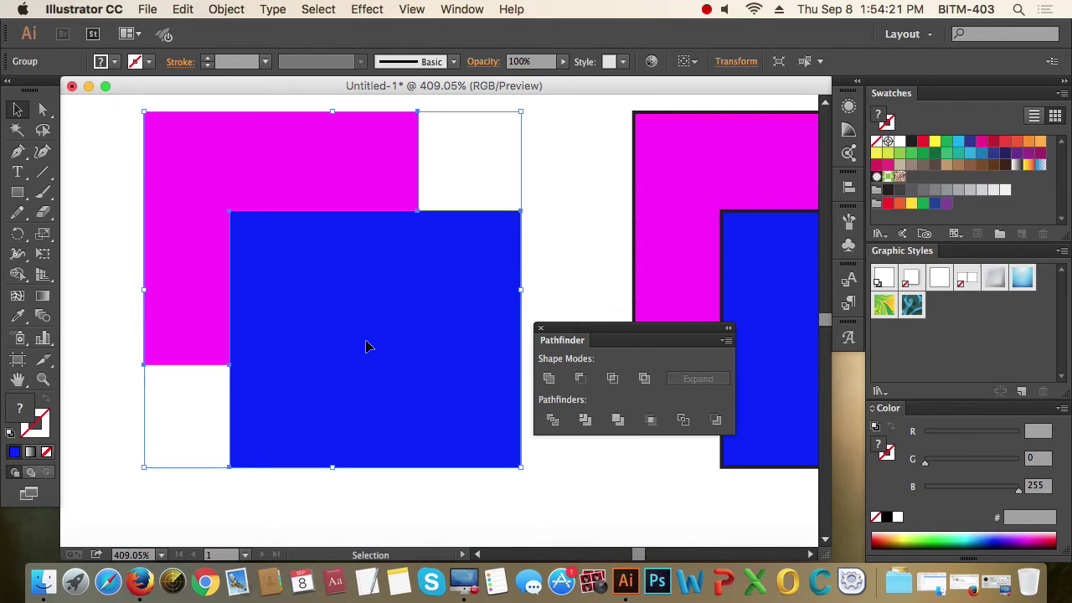
{"action": "key", "text": "super+z"}
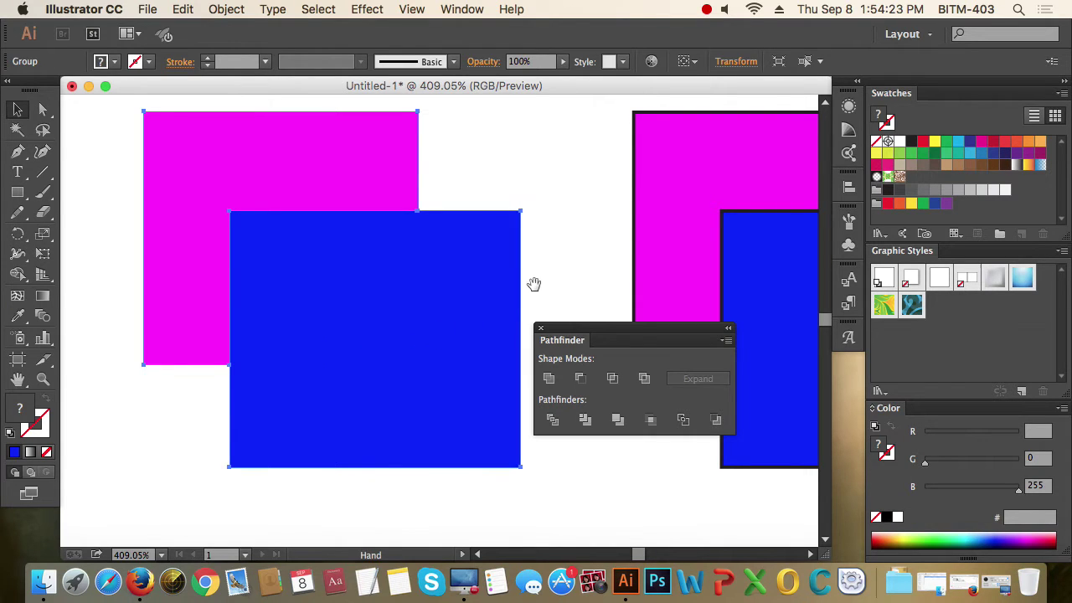
{"action": "scroll", "coordinate": [115, 288], "scroll_direction": "left", "scroll_amount": 2}
- Try Merge on both rectangles of the pair, then undo it
{"action": "left_click_drag", "start_coordinate": [184, 157], "coordinate": [373, 317]}
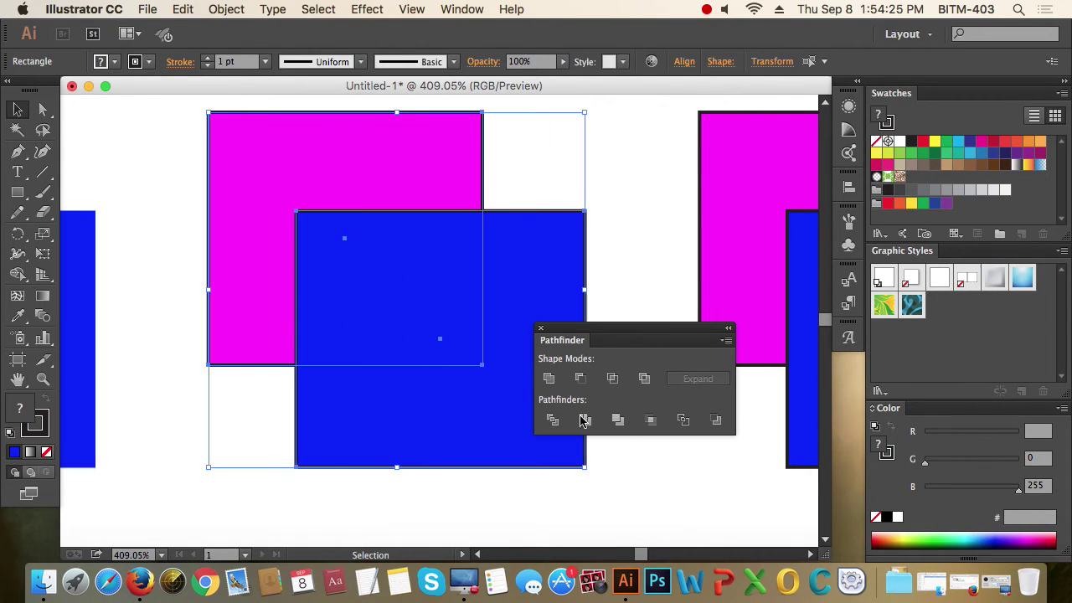
{"action": "left_click", "coordinate": [620, 423]}
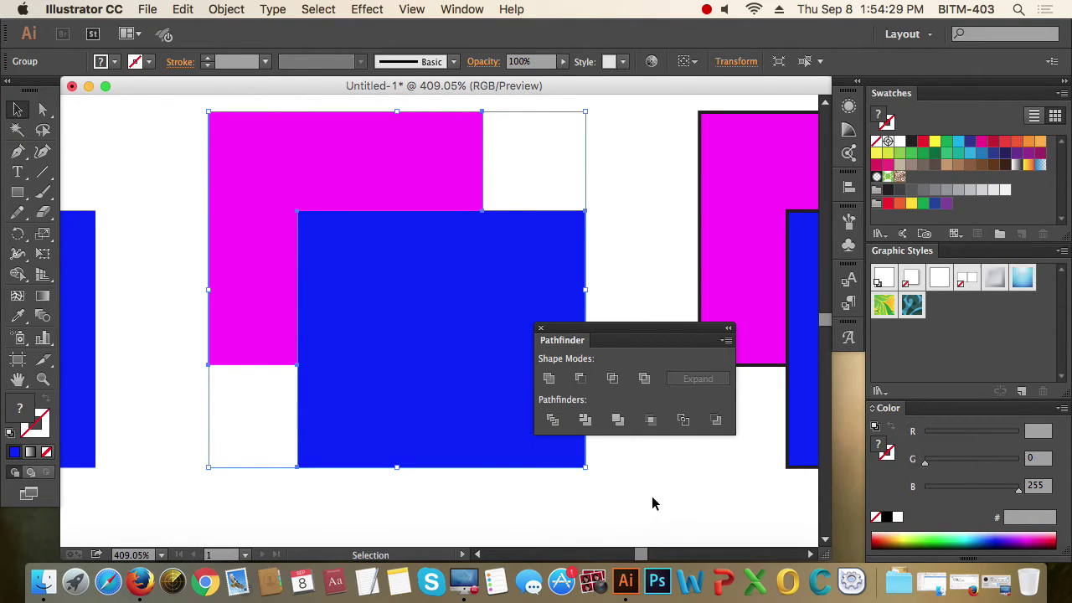
{"action": "key", "text": "super+z"}
{"action": "left_click_drag", "start_coordinate": [670, 490], "coordinate": [249, 457]}
- Crop the pair to the blue rectangle and zoom in to inspect the cropped magenta edge
{"action": "left_click_drag", "start_coordinate": [182, 291], "coordinate": [394, 412]}
{"action": "left_click", "coordinate": [651, 420]}
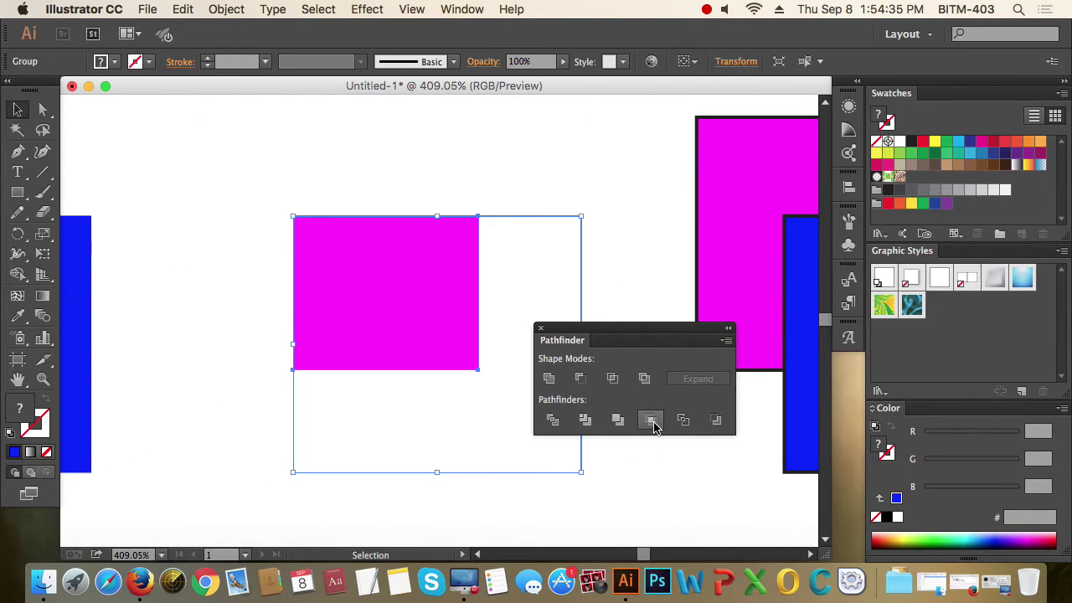
{"action": "left_click_drag", "start_coordinate": [419, 378], "coordinate": [316, 366]}
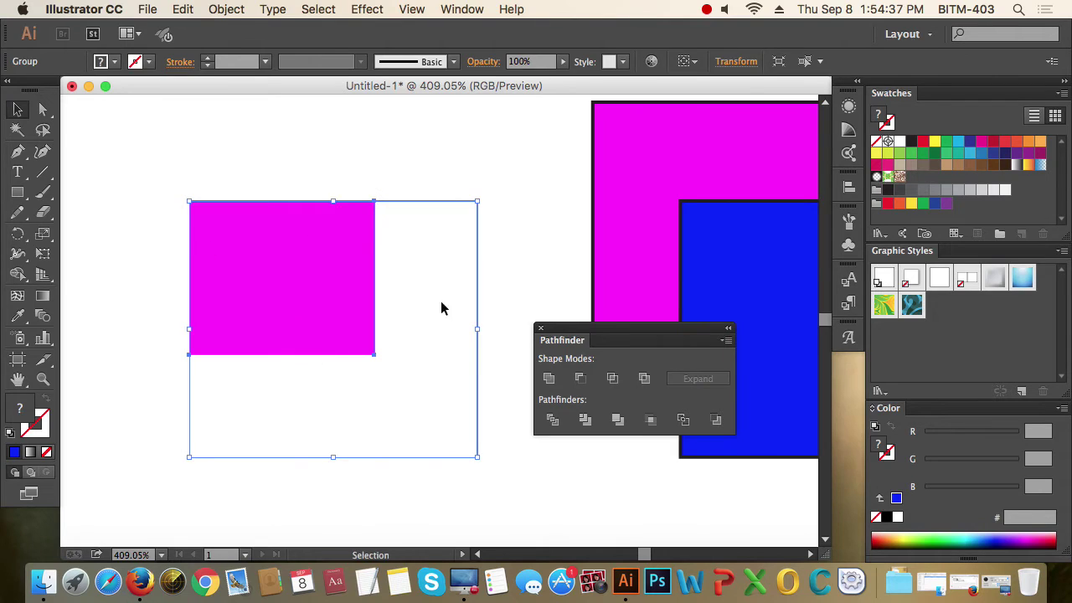
{"action": "left_click", "coordinate": [502, 297]}
{"action": "key", "text": "a"}
{"action": "left_click_drag", "start_coordinate": [509, 292], "coordinate": [439, 339]}
{"action": "key", "text": "super+space"}
{"action": "left_click_drag", "start_coordinate": [173, 359], "coordinate": [491, 491]}
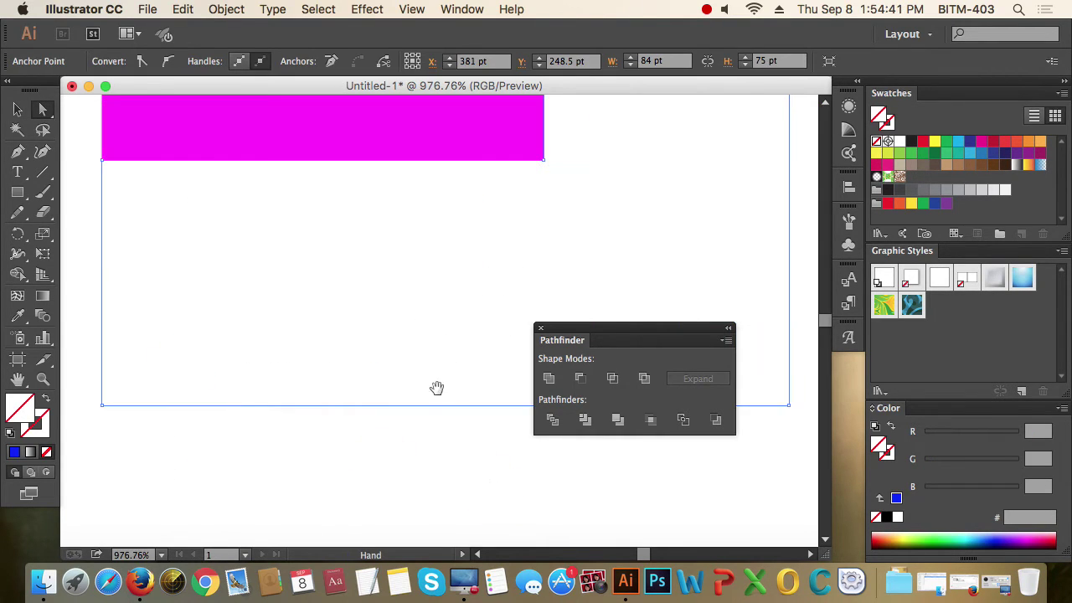
{"action": "left_click_drag", "start_coordinate": [436, 388], "coordinate": [407, 430]}
- Zoom out and select the next pair's overlapping magenta and blue squares
{"action": "left_click", "coordinate": [414, 346], "text": "alt+super"}
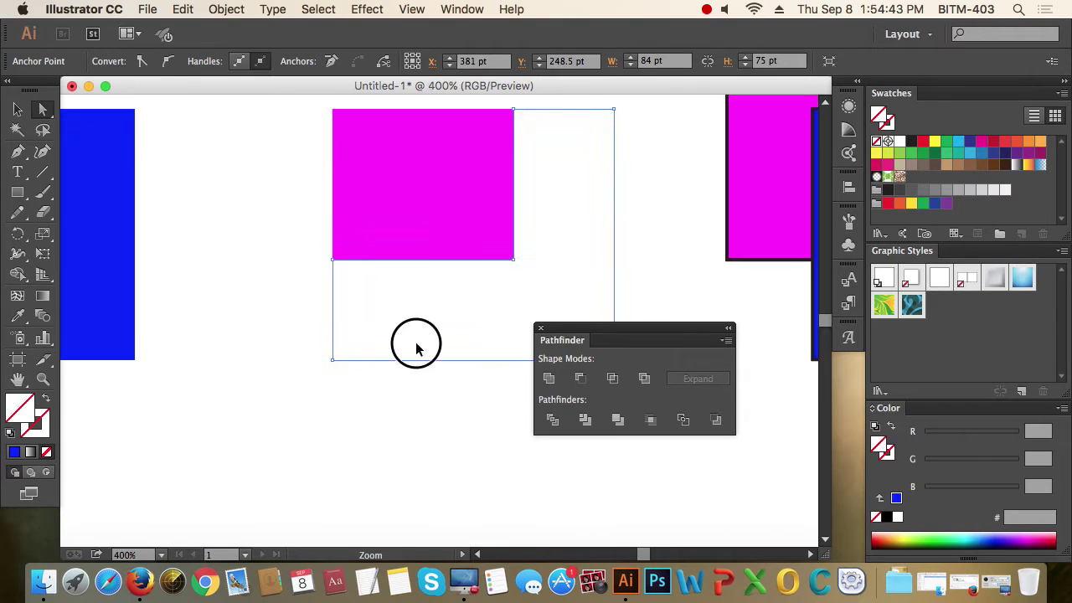
{"action": "left_click", "coordinate": [416, 348], "text": "alt+super"}
{"action": "left_click_drag", "start_coordinate": [414, 342], "coordinate": [170, 364]}
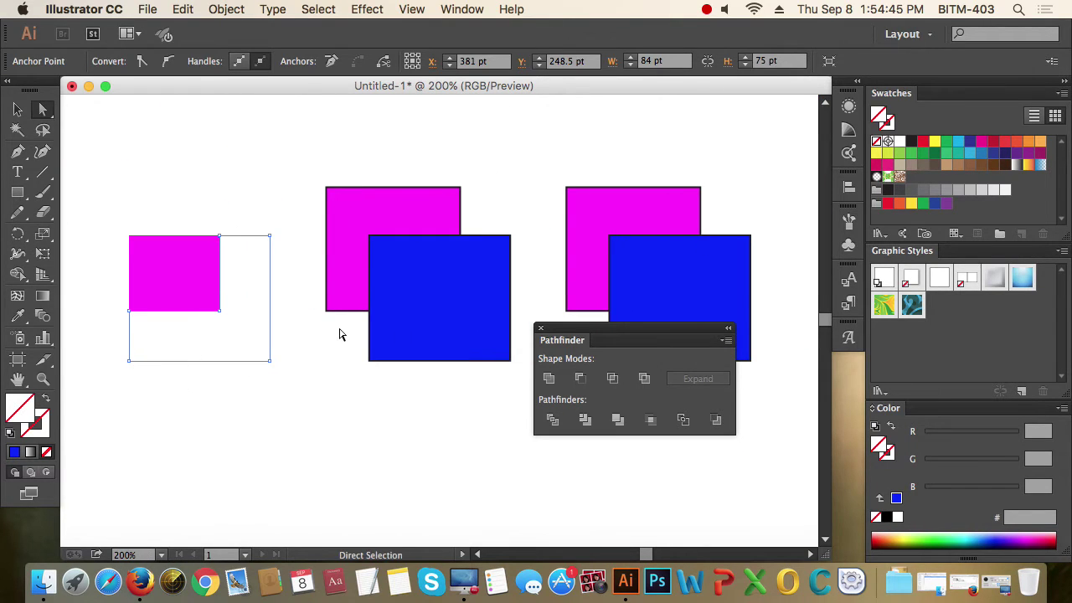
{"action": "left_click", "coordinate": [18, 109]}
{"action": "left_click", "coordinate": [338, 139]}
{"action": "left_click", "coordinate": [435, 280]}
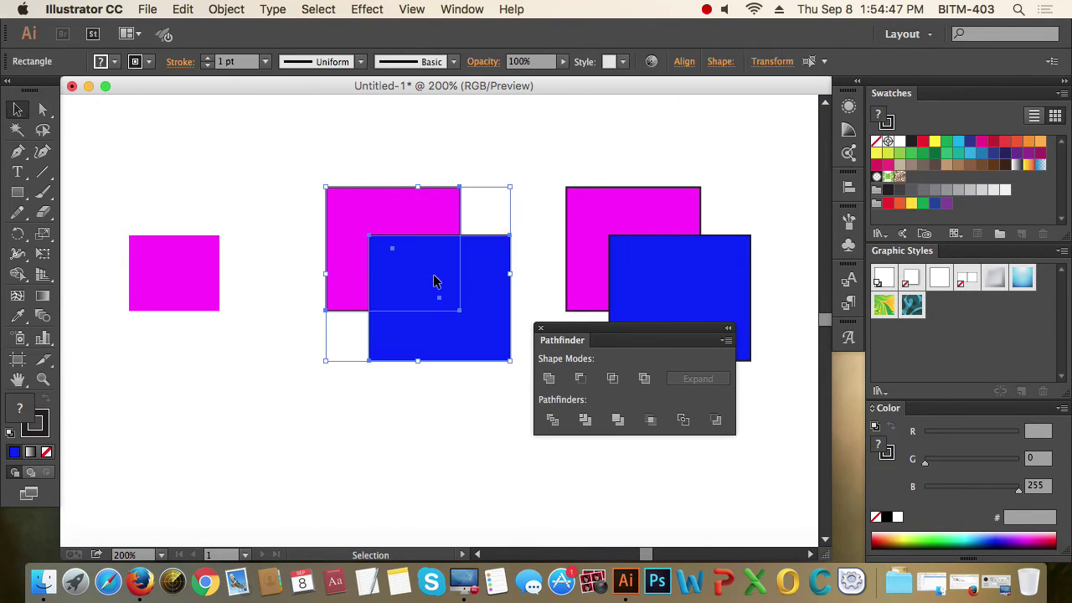
- Apply Outline to the squares and zoom in closely on the outline edges, then back to 200%
{"action": "left_click", "coordinate": [683, 419]}
{"action": "key", "text": "super+space"}
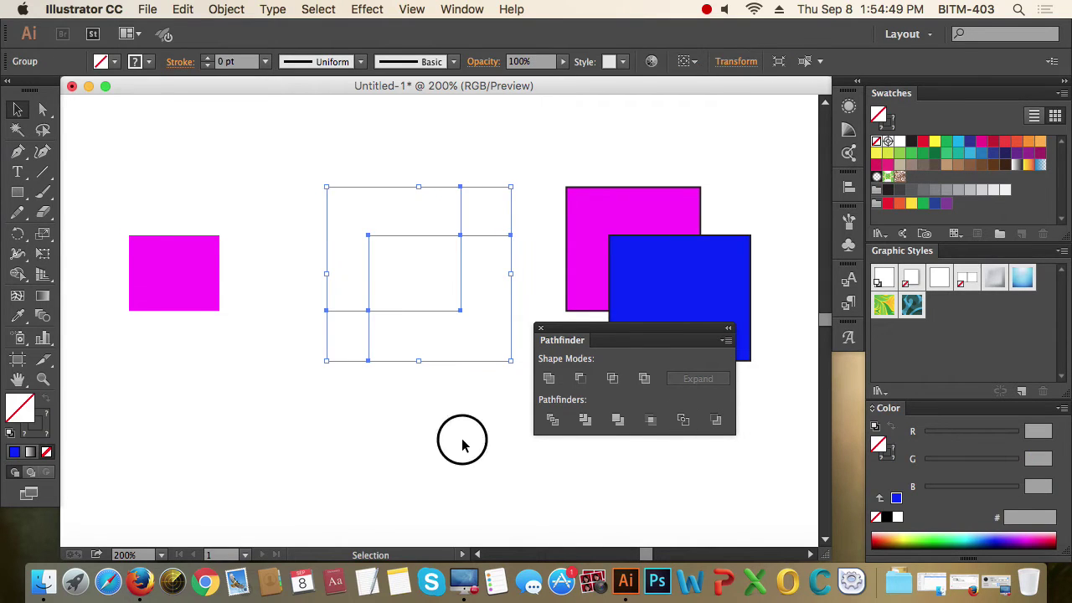
{"action": "left_click_drag", "start_coordinate": [320, 175], "coordinate": [578, 395]}
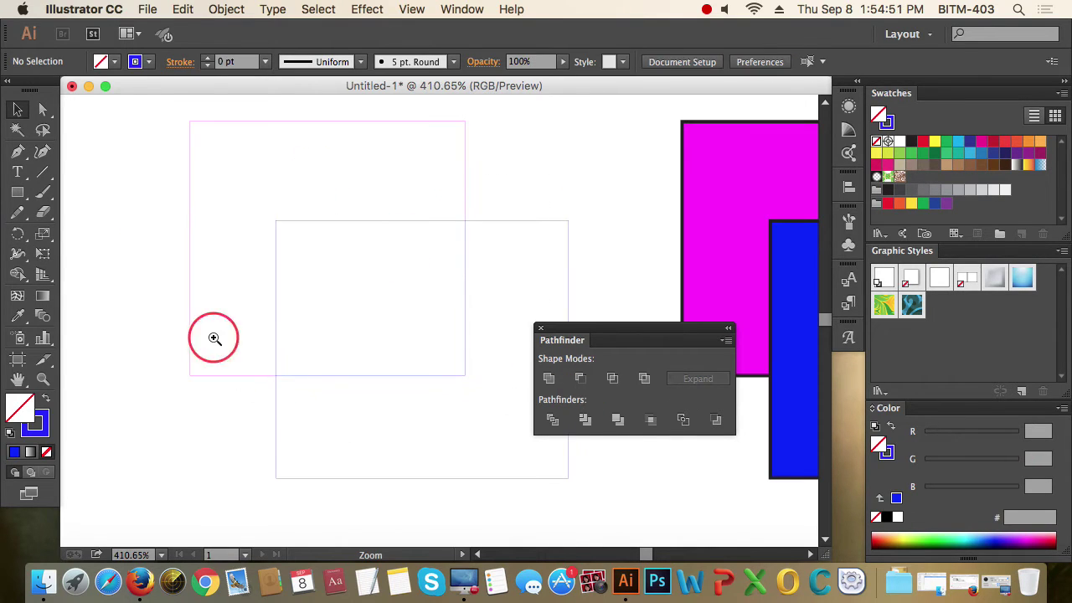
{"action": "left_click_drag", "start_coordinate": [215, 337], "coordinate": [352, 429]}
{"action": "left_click_drag", "start_coordinate": [376, 249], "coordinate": [479, 319]}
{"action": "left_click", "coordinate": [318, 386], "text": "alt"}
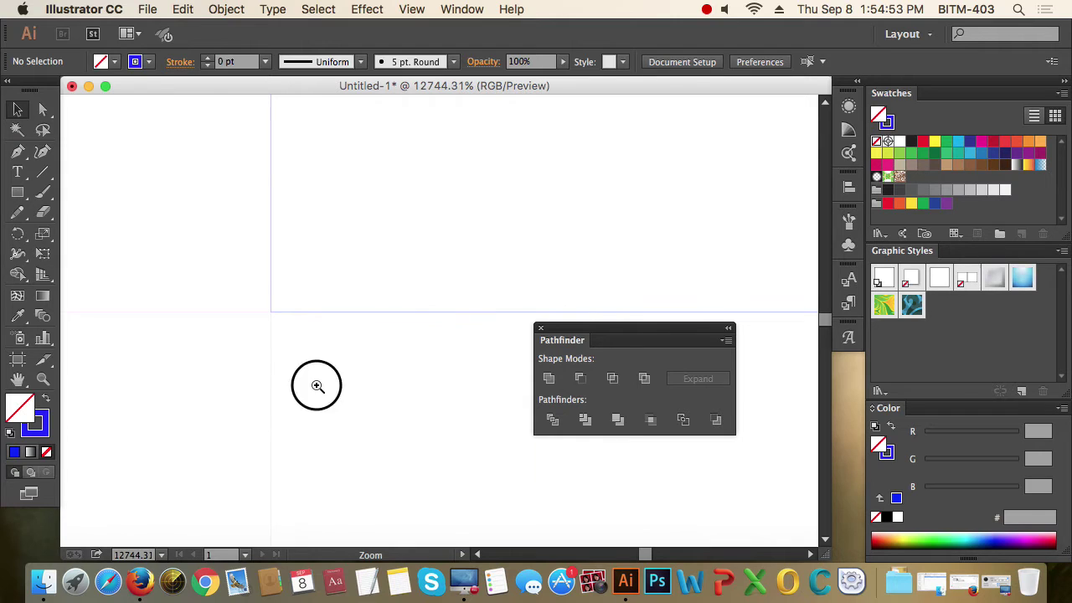
{"action": "left_click", "coordinate": [469, 292], "text": "alt"}
{"action": "left_click", "coordinate": [469, 292], "text": "alt"}
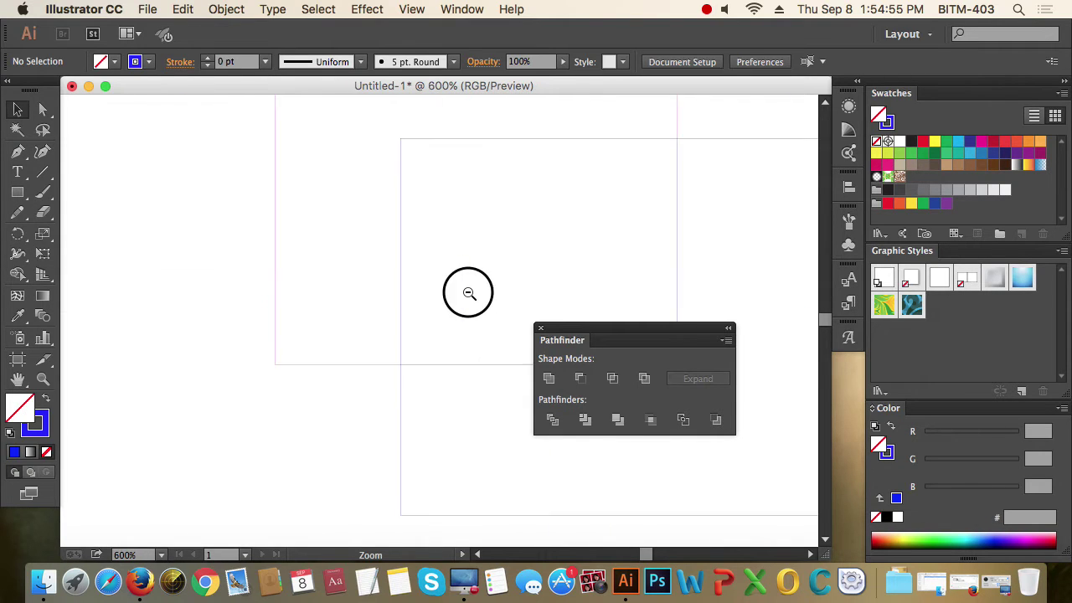
{"action": "left_click", "coordinate": [469, 292], "text": "alt"}
{"action": "left_click_drag", "start_coordinate": [470, 292], "coordinate": [210, 285]}
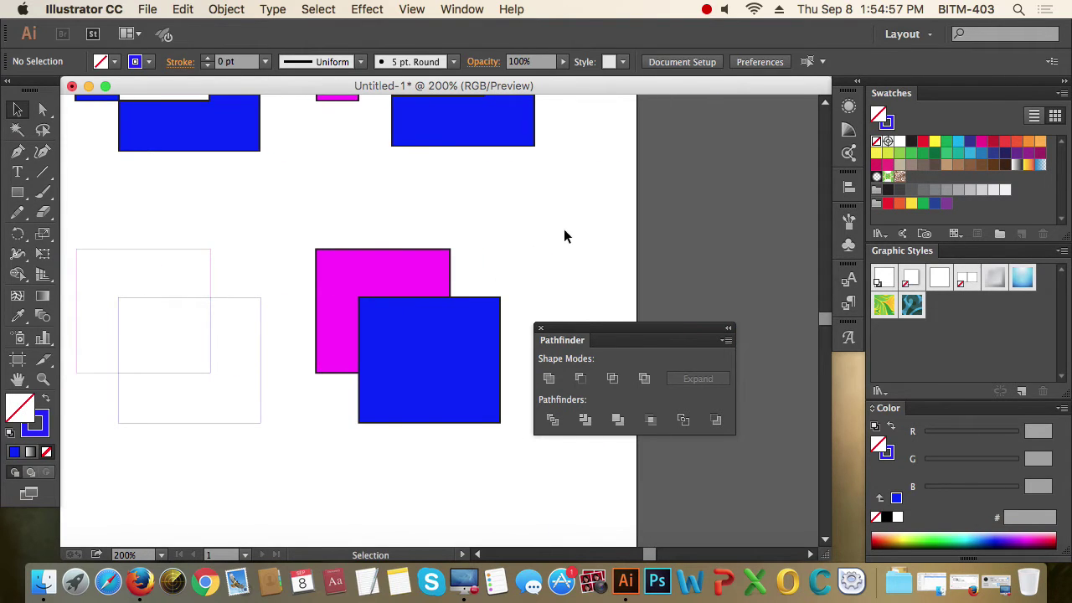
- Apply Minus Back to the next pair, leaving a blue L-shape, then zoom out
{"action": "left_click_drag", "start_coordinate": [561, 230], "coordinate": [407, 339]}
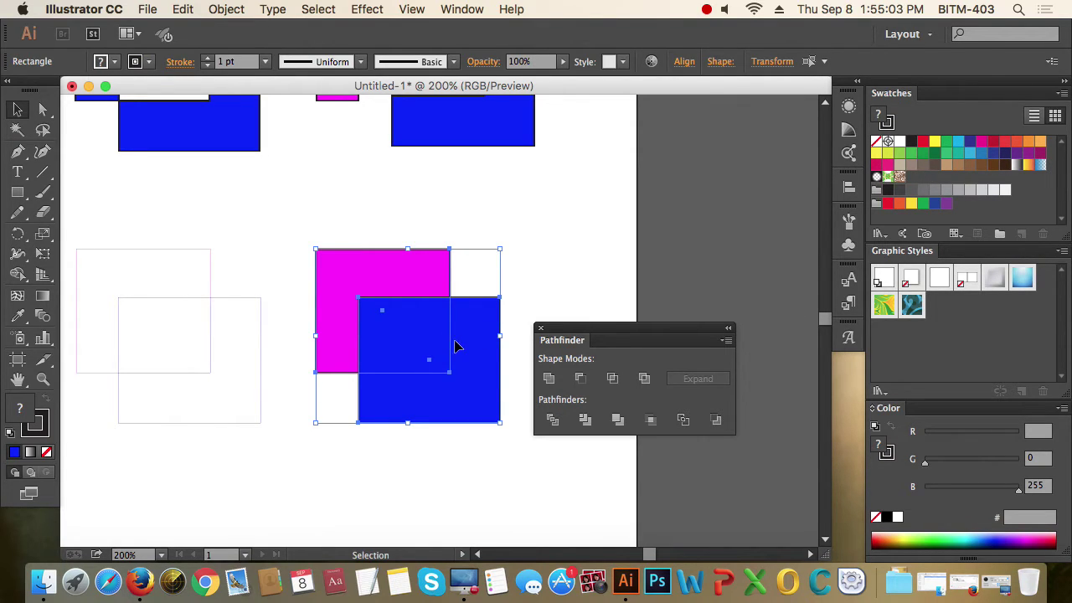
{"action": "left_click", "coordinate": [717, 421]}
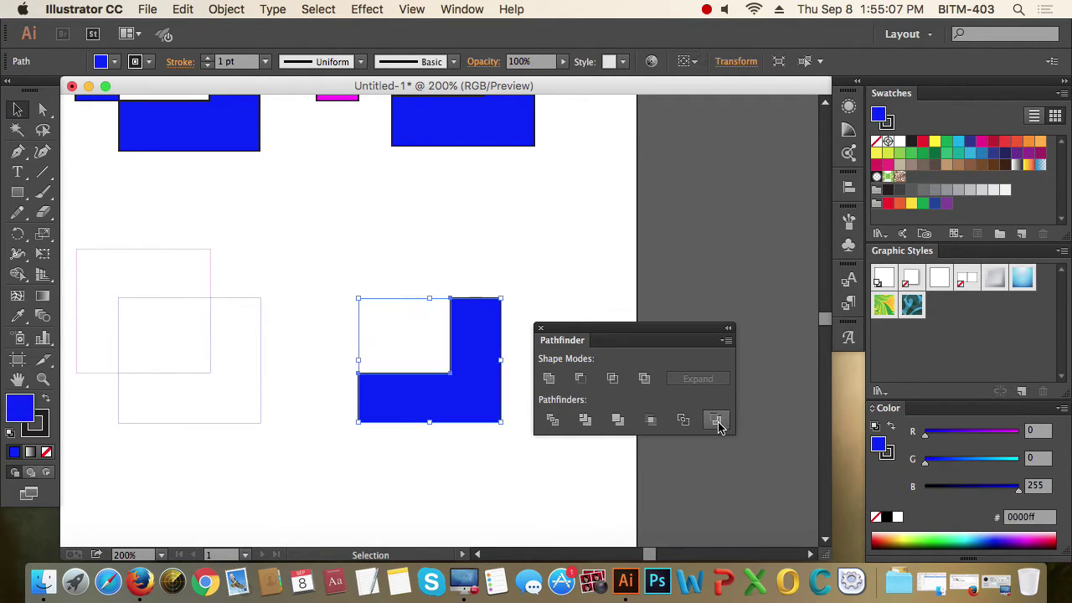
{"action": "left_click", "coordinate": [515, 255]}
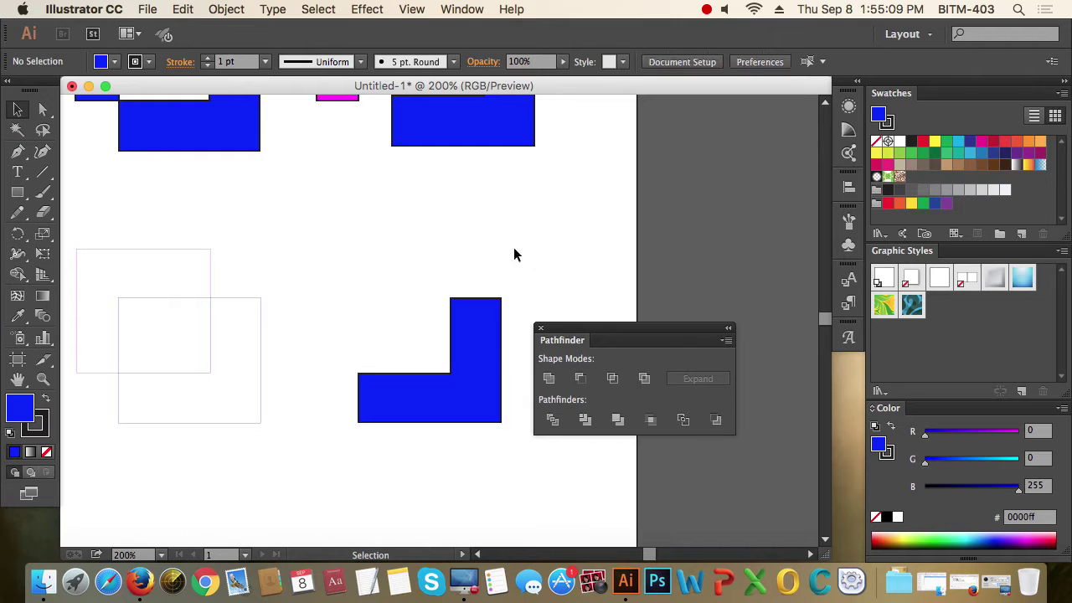
{"action": "left_click", "coordinate": [276, 279], "text": "alt+super"}
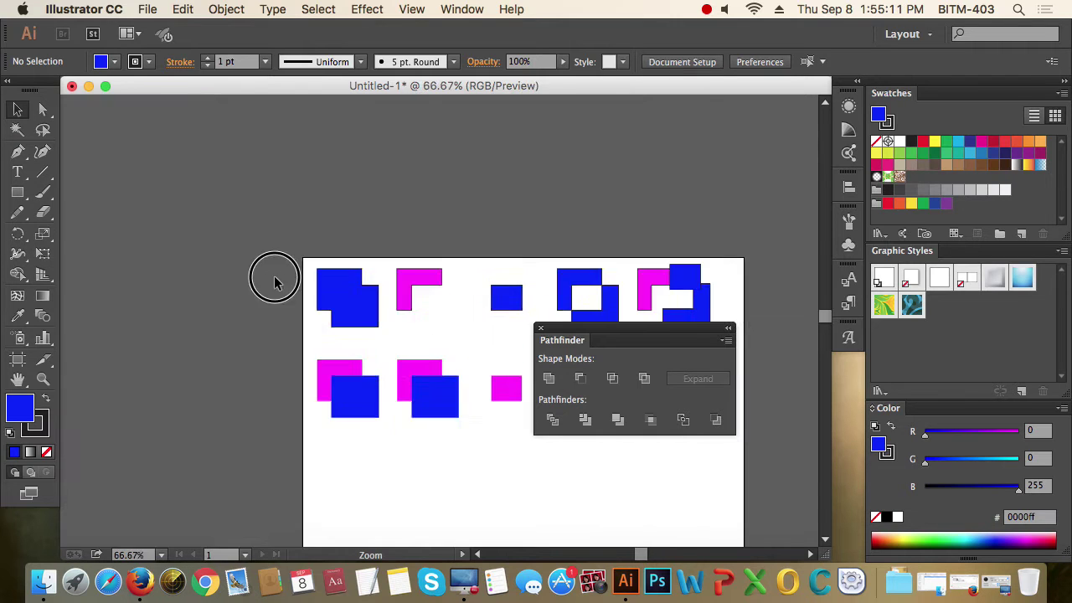
- Zoom out to the whole artboard and marquee-select the three second-row groups to compare them
{"action": "left_click", "coordinate": [381, 286], "text": "alt+super"}
{"action": "scroll", "coordinate": [368, 276], "scroll_direction": "right", "scroll_amount": 5}
{"action": "scroll", "coordinate": [369, 276], "scroll_direction": "down", "scroll_amount": 3}
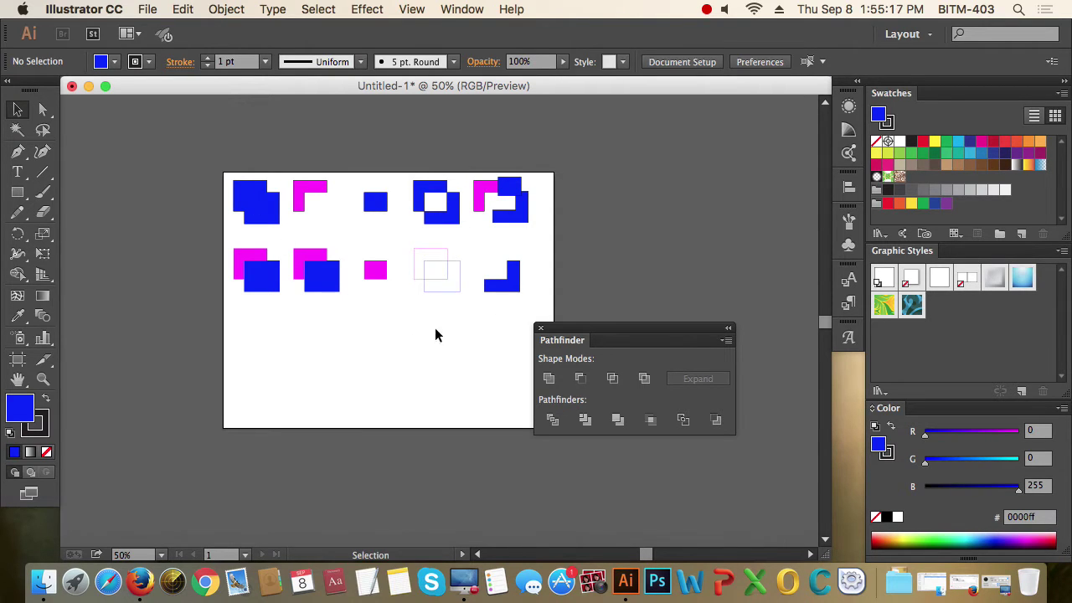
{"action": "left_click_drag", "start_coordinate": [455, 335], "coordinate": [307, 253]}
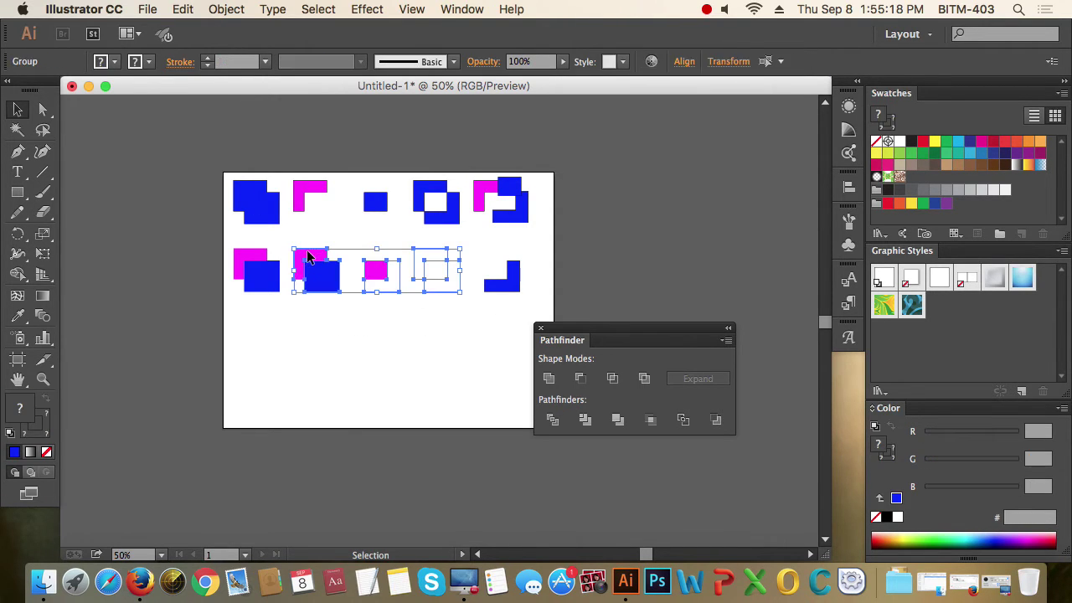
{"action": "left_click", "coordinate": [439, 364]}
{"action": "left_click_drag", "start_coordinate": [450, 321], "coordinate": [314, 257]}
{"action": "left_click", "coordinate": [459, 352]}
{"action": "left_click_drag", "start_coordinate": [454, 324], "coordinate": [312, 256]}
{"action": "left_click", "coordinate": [469, 359]}
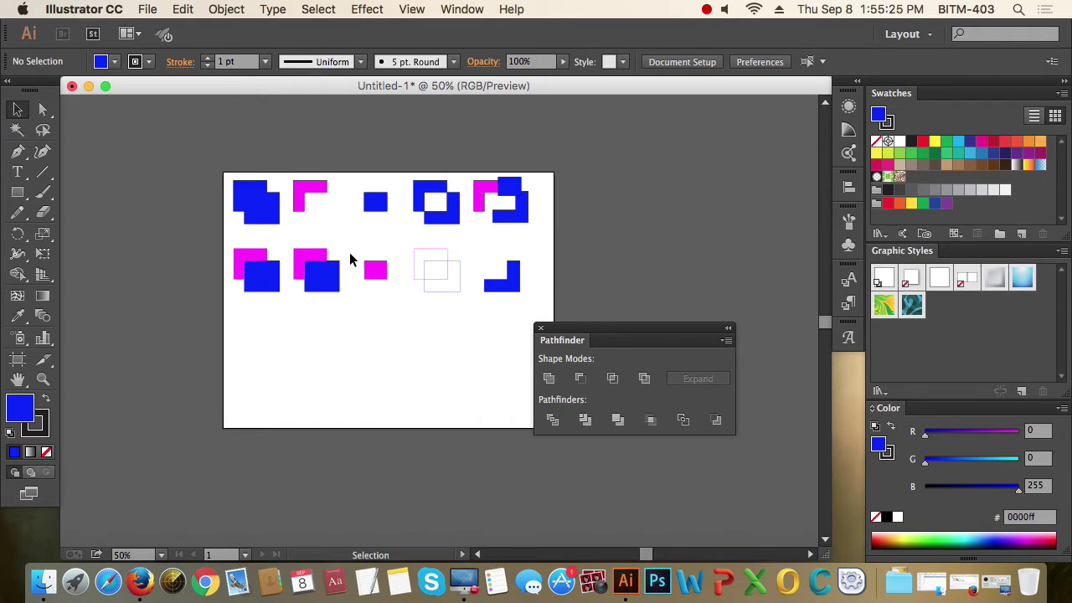
- Marquee-select the top-row shapes, then select and deselect the blue L-shape
{"action": "left_click_drag", "start_coordinate": [217, 152], "coordinate": [518, 208]}
{"action": "left_click_drag", "start_coordinate": [157, 146], "coordinate": [569, 242]}
{"action": "left_click", "coordinate": [500, 260]}
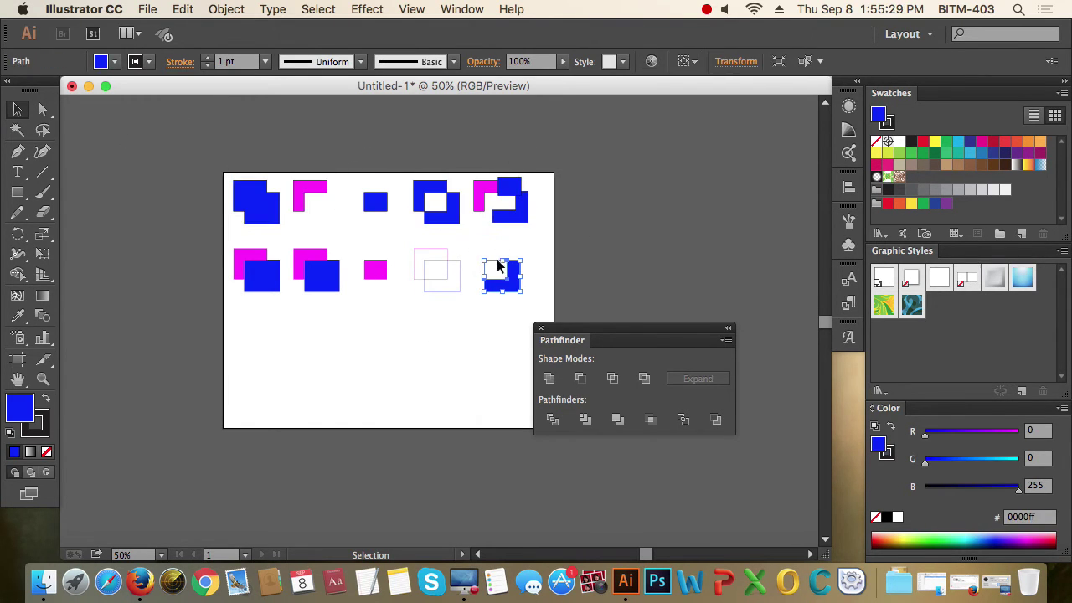
{"action": "left_click", "coordinate": [485, 370]}
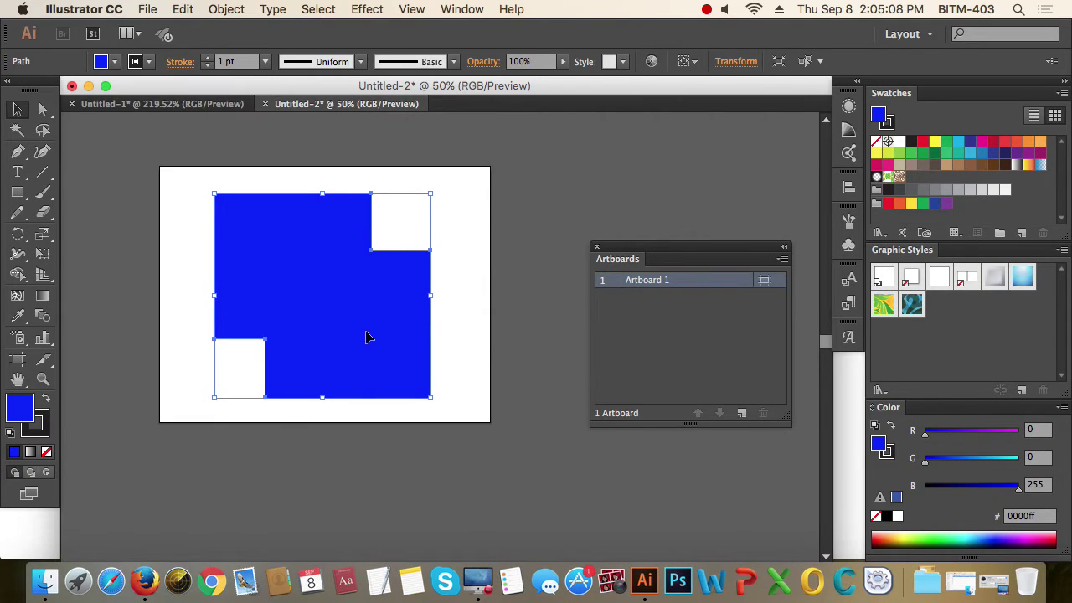
- Nudge the notched blue shape, add four new artboards, and zoom out to frame all five
{"action": "left_click_drag", "start_coordinate": [362, 332], "coordinate": [344, 327]}
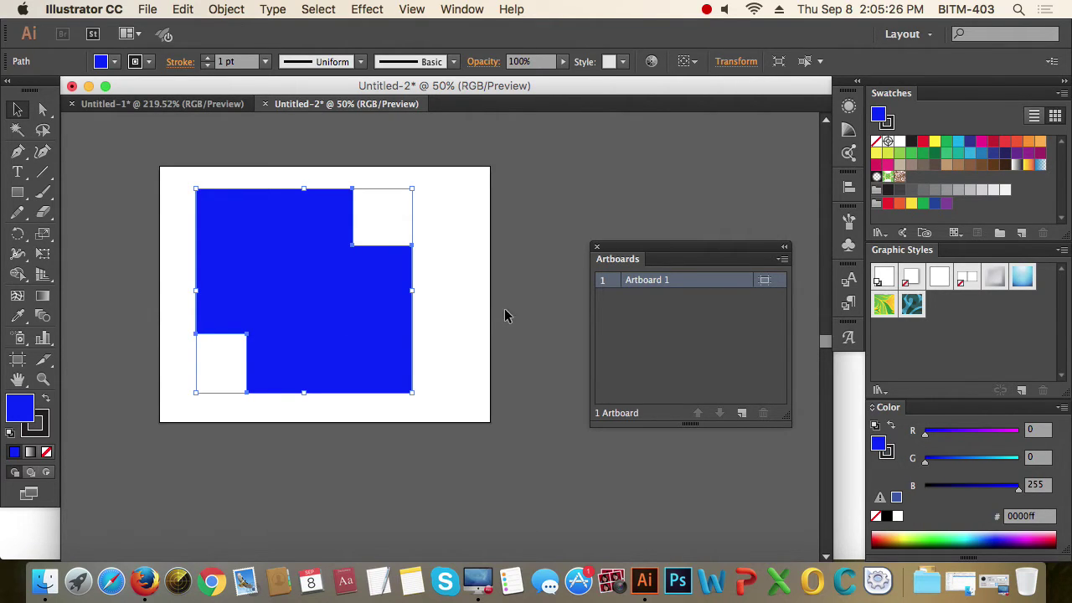
{"action": "left_click_drag", "start_coordinate": [644, 249], "coordinate": [645, 245]}
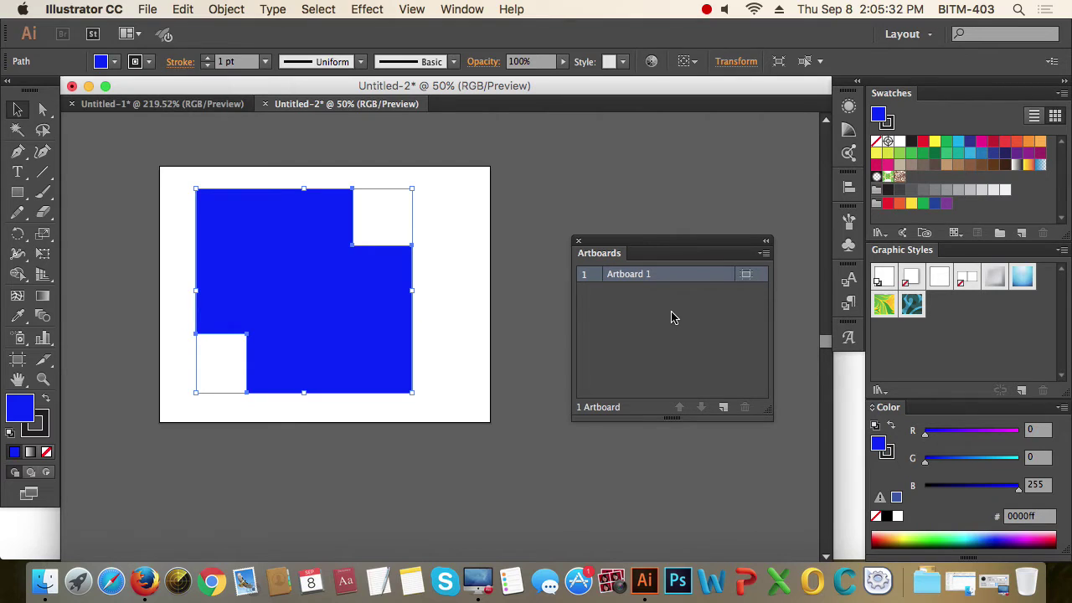
{"action": "left_click", "coordinate": [723, 408]}
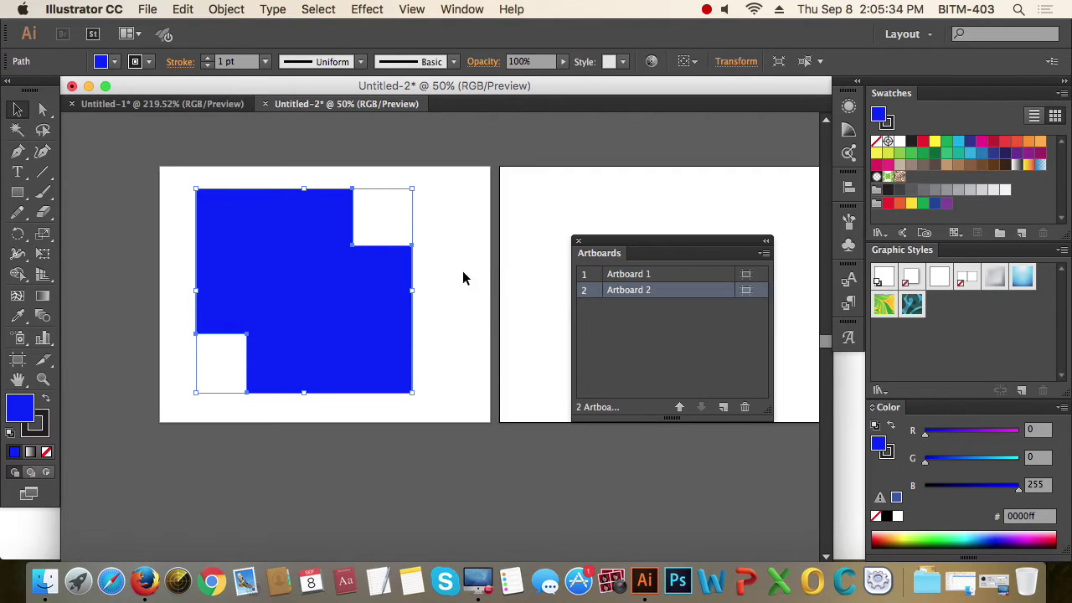
{"action": "left_click_drag", "start_coordinate": [518, 304], "coordinate": [363, 290]}
{"action": "left_click", "coordinate": [723, 408]}
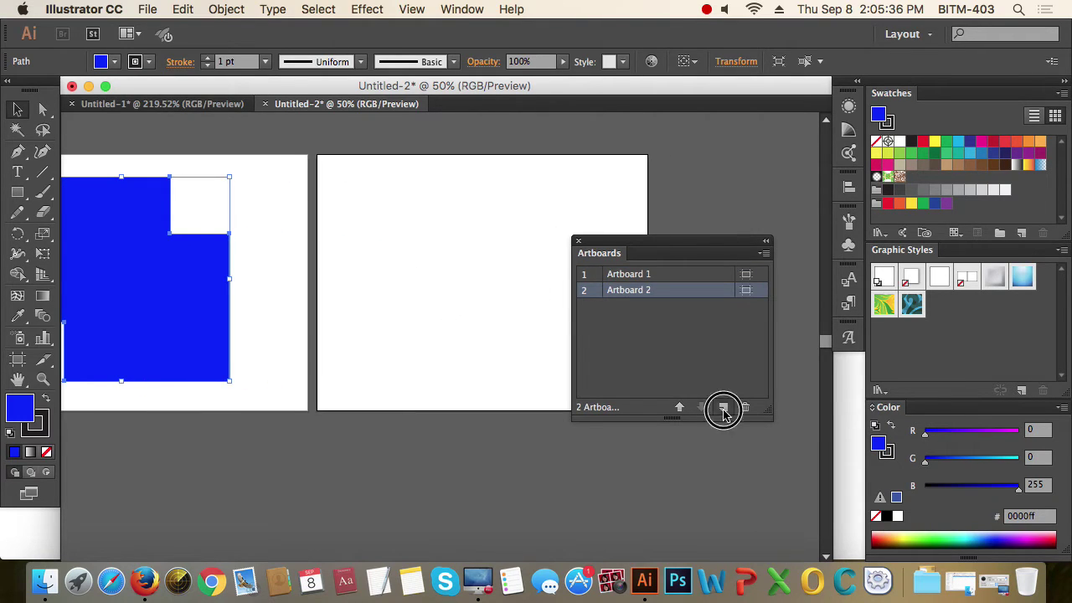
{"action": "left_click", "coordinate": [724, 407]}
{"action": "left_click", "coordinate": [723, 407]}
{"action": "left_click", "coordinate": [455, 316], "text": "alt"}
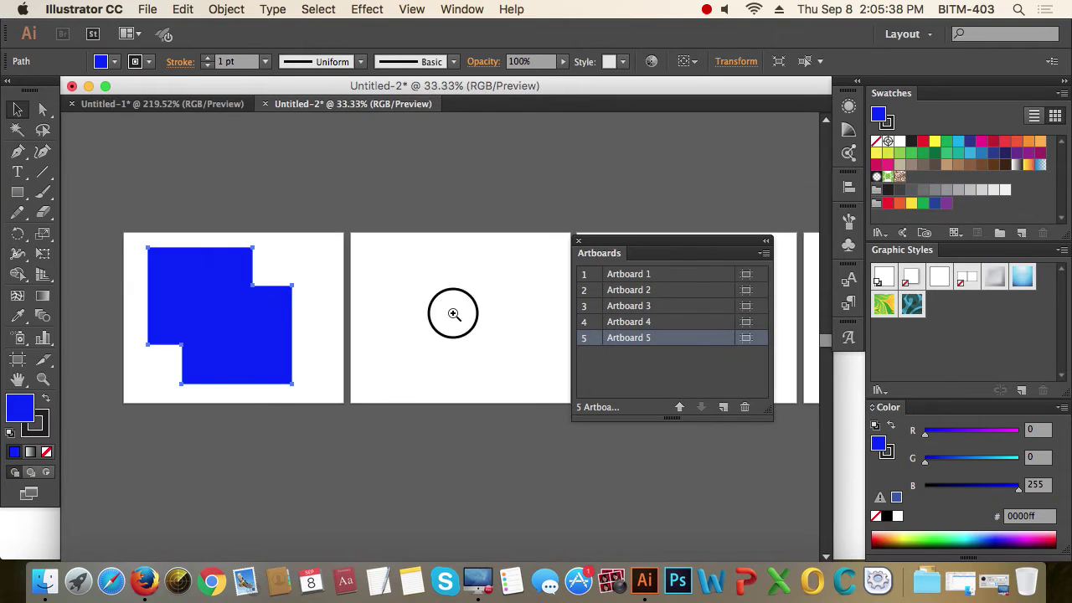
{"action": "left_click", "coordinate": [485, 329], "text": "alt"}
{"action": "left_click_drag", "start_coordinate": [485, 328], "coordinate": [394, 163]}
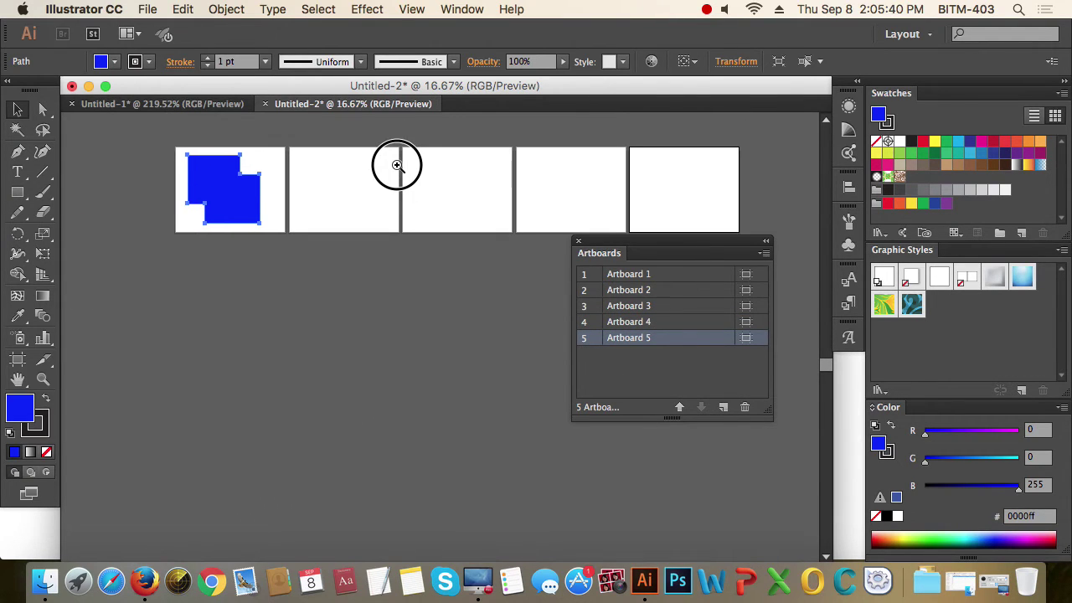
- Create a new document with Number of Artboards set to 6 using Cmd+N
{"action": "key", "text": "super+n"}
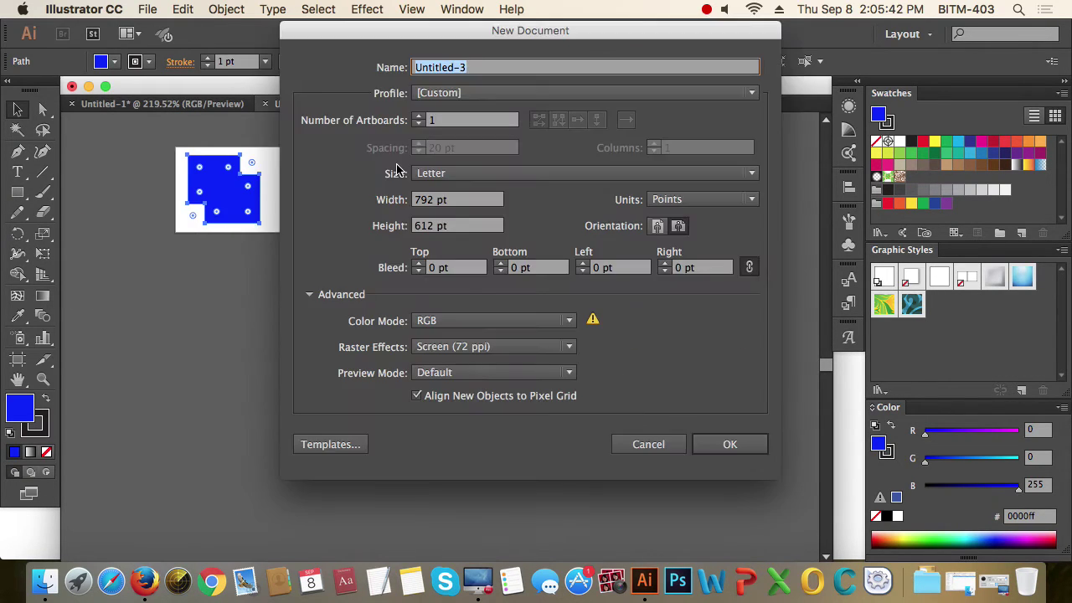
{"action": "left_click", "coordinate": [414, 122]}
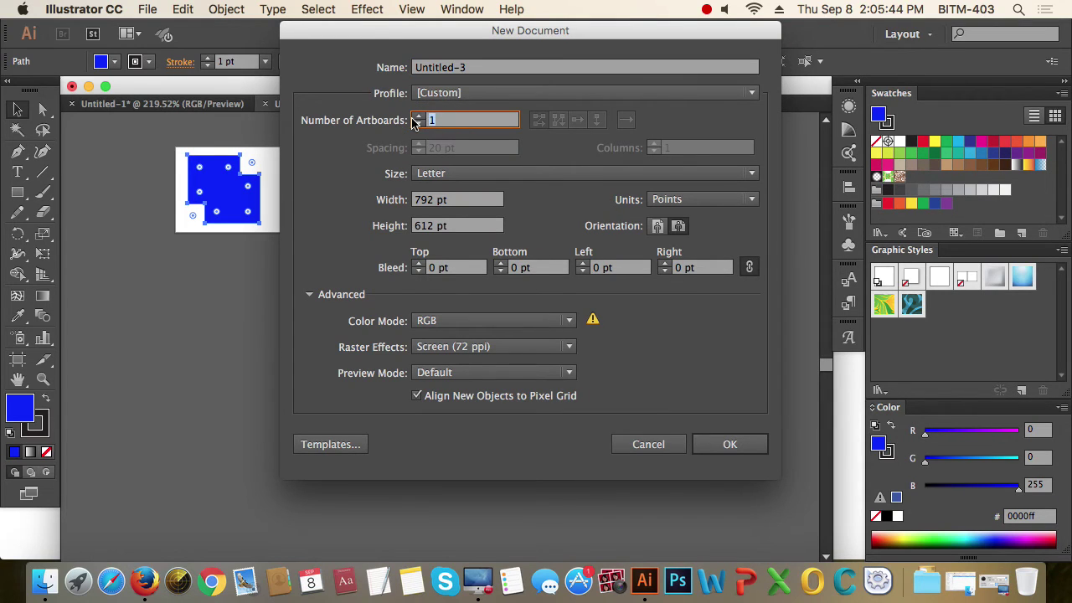
{"action": "type", "text": "6"}
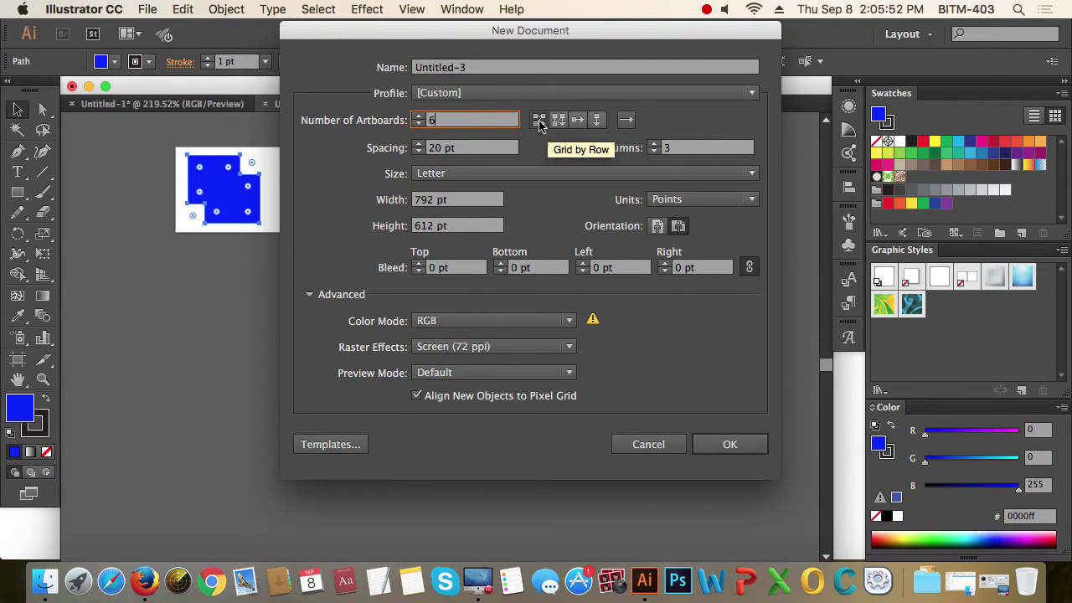
{"action": "left_click", "coordinate": [727, 445]}
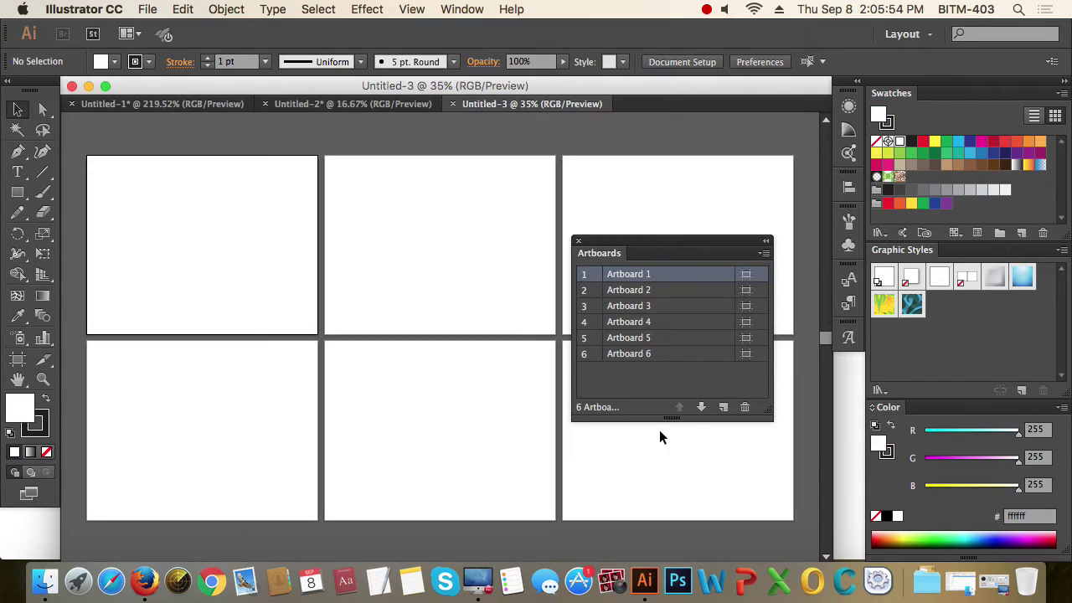
- Zoom out slightly and cycle the active artboard among Artboards 1 to 4 in the Artboards panel
{"action": "key", "text": "super+minus"}
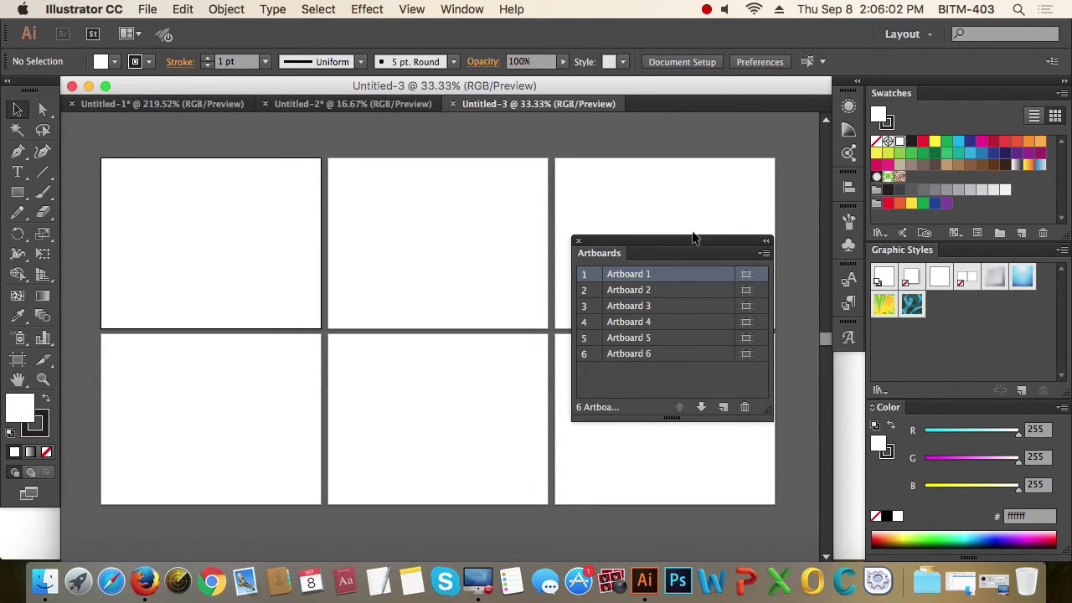
{"action": "left_click", "coordinate": [630, 290]}
{"action": "left_click", "coordinate": [630, 306]}
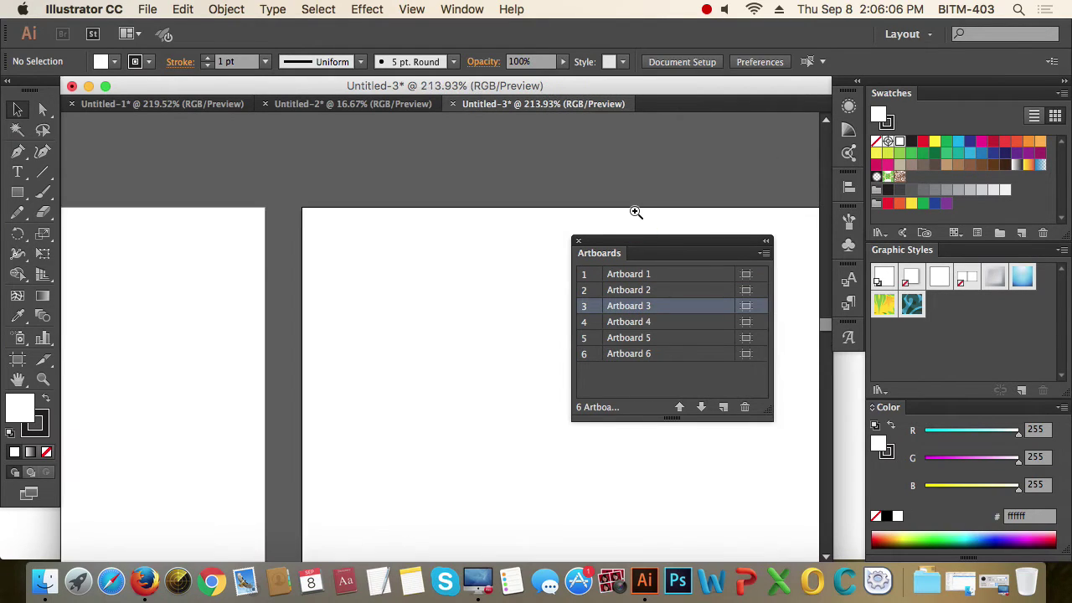
{"action": "scroll", "coordinate": [602, 150], "scroll_direction": "up", "scroll_amount": 5}
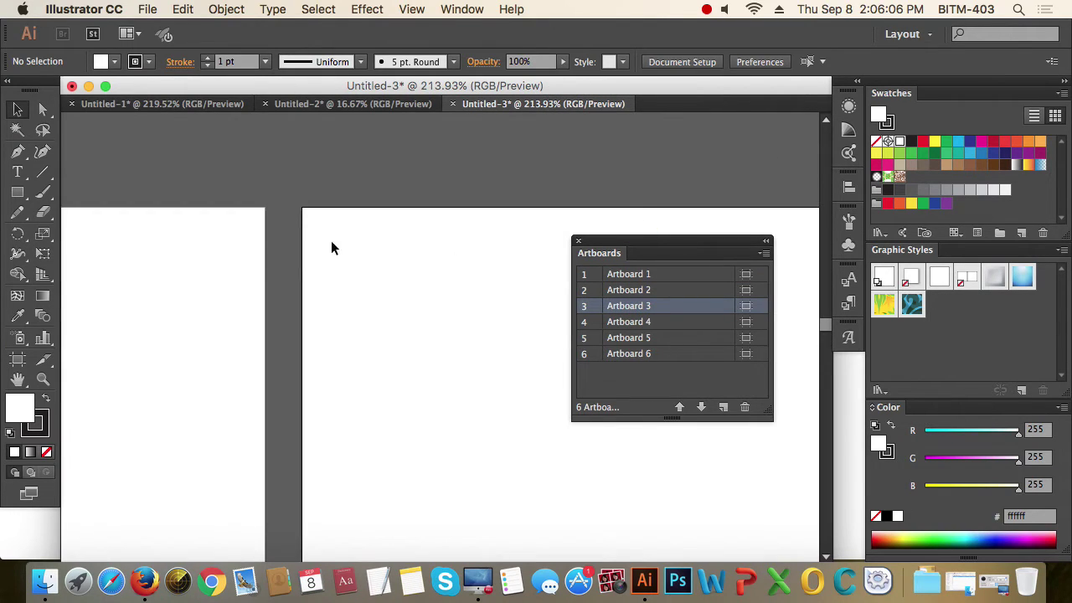
{"action": "left_click", "coordinate": [653, 324]}
{"action": "left_click", "coordinate": [643, 289]}
{"action": "left_click", "coordinate": [641, 275]}
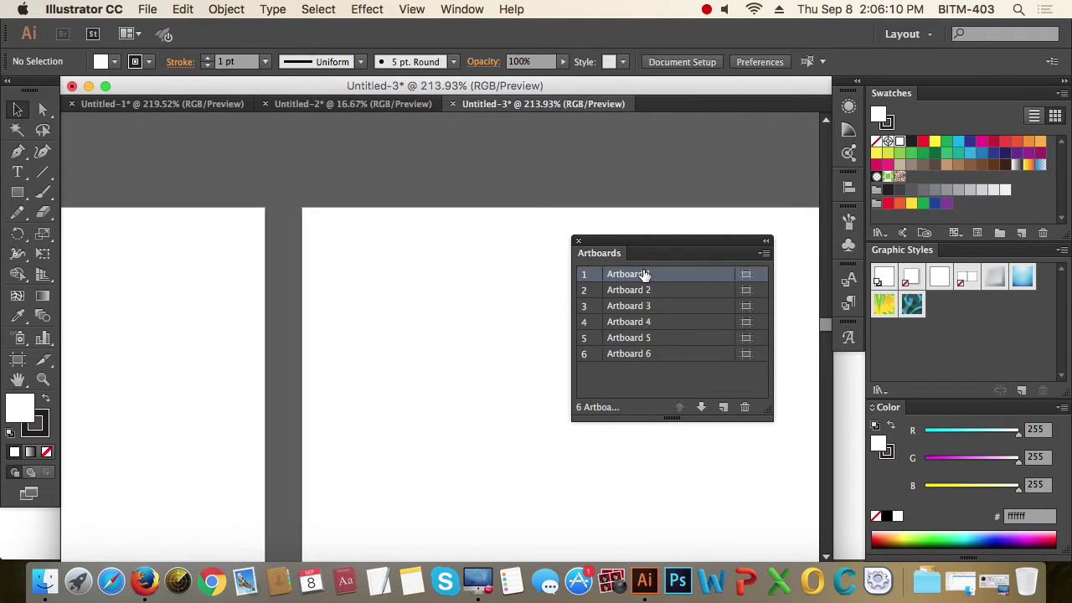
{"action": "left_click", "coordinate": [642, 291]}
{"action": "left_click", "coordinate": [646, 307]}
{"action": "left_click", "coordinate": [646, 293]}
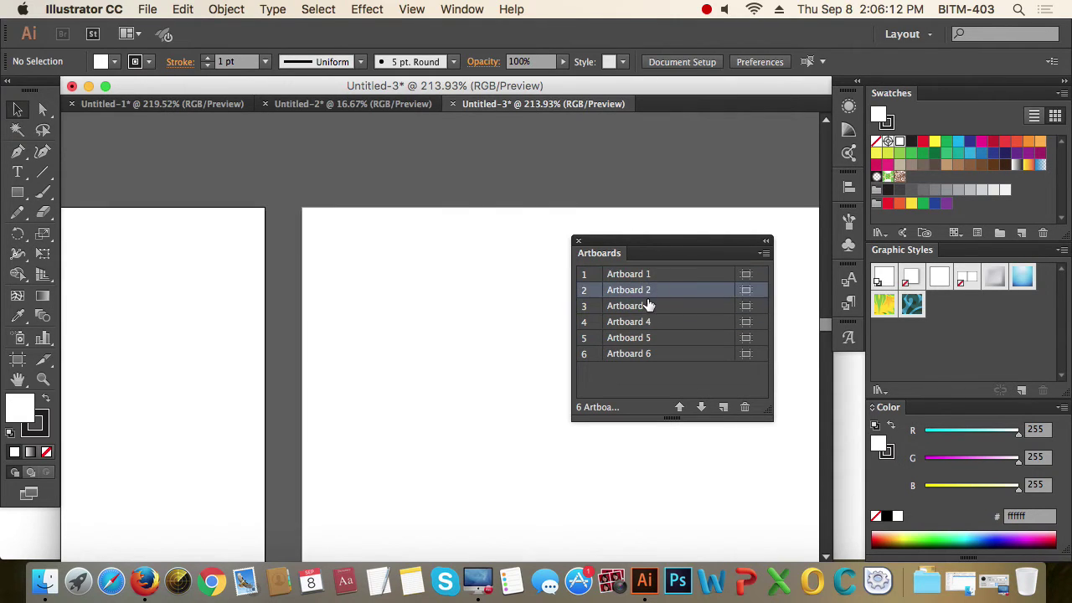
{"action": "left_click", "coordinate": [646, 305]}
{"action": "left_click", "coordinate": [646, 292]}
{"action": "left_click", "coordinate": [647, 304]}
{"action": "left_click", "coordinate": [647, 292]}
- Fit Artboard 2 in view, step through Artboards 3 to 6, then zoom out to show all six
{"action": "double_click", "coordinate": [640, 292]}
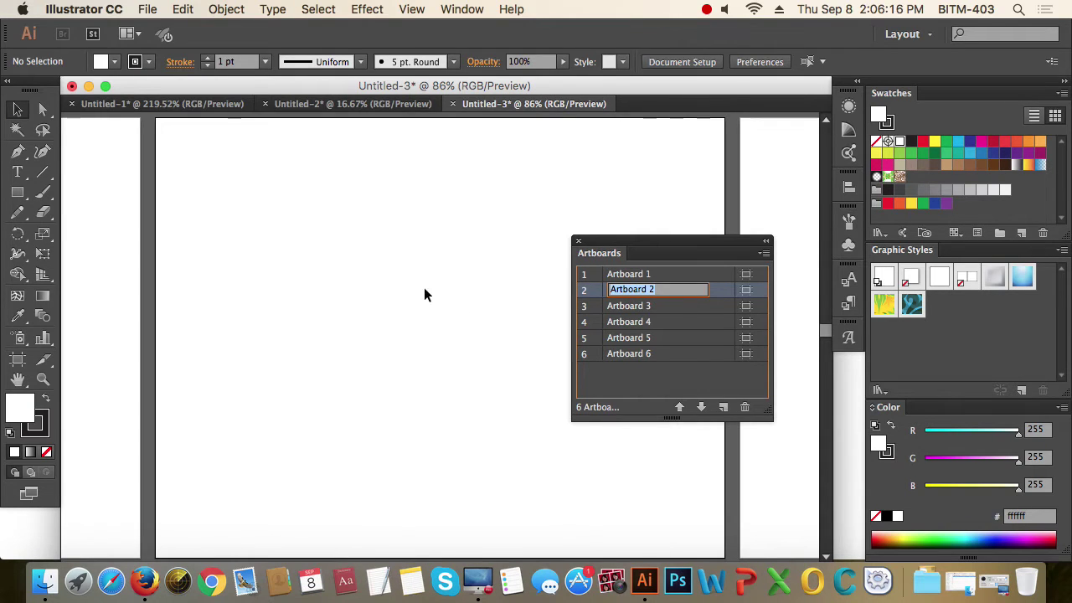
{"action": "left_click", "coordinate": [642, 307]}
{"action": "left_click", "coordinate": [642, 306]}
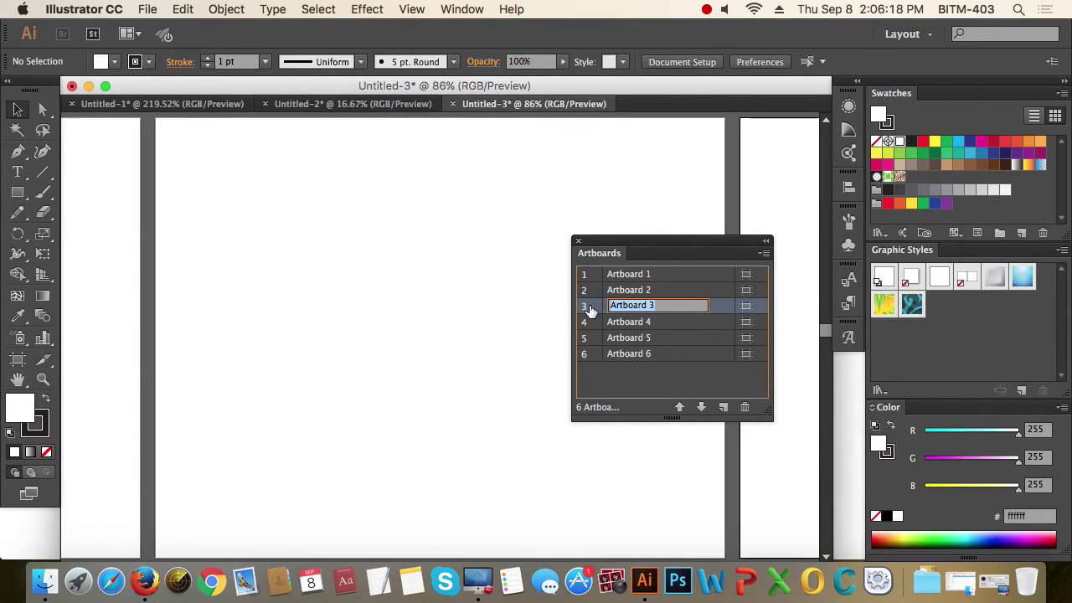
{"action": "left_click", "coordinate": [593, 309]}
{"action": "left_click", "coordinate": [591, 321]}
{"action": "left_click", "coordinate": [591, 339]}
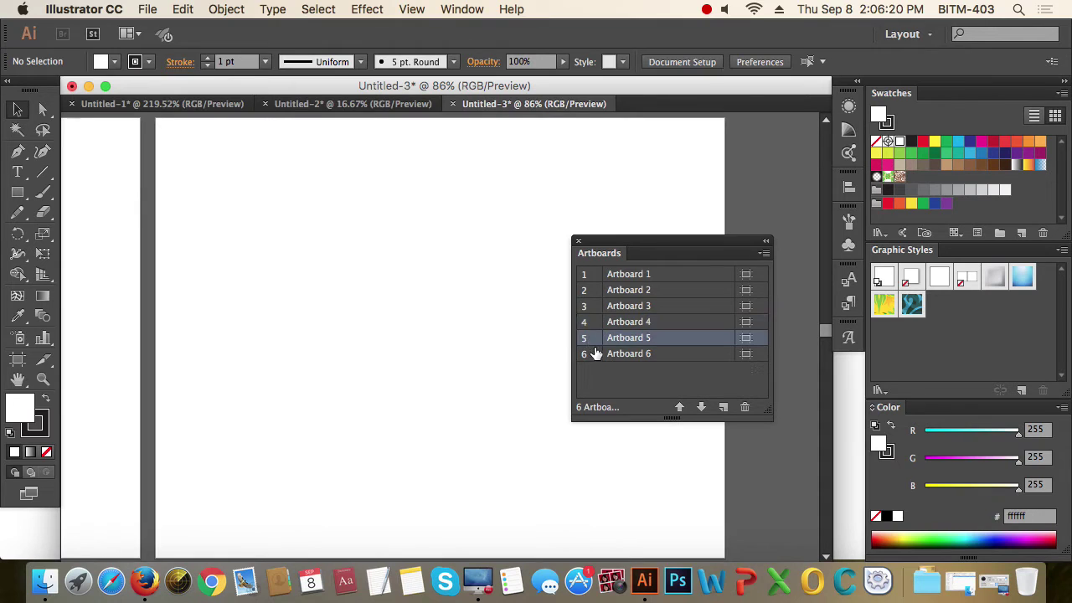
{"action": "left_click", "coordinate": [590, 354]}
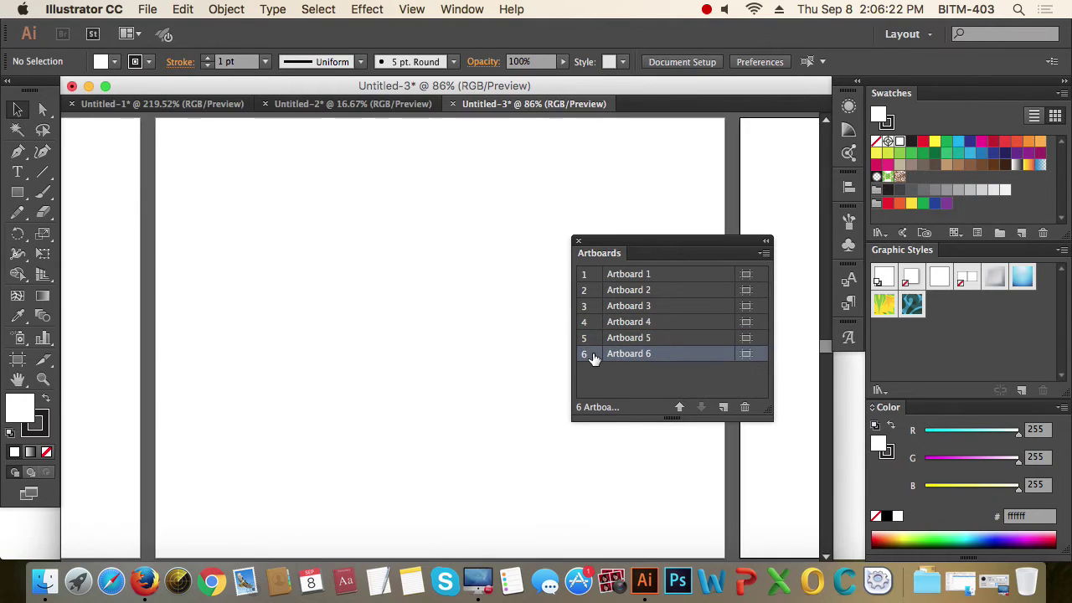
{"action": "left_click", "coordinate": [426, 329], "text": "alt"}
{"action": "left_click", "coordinate": [426, 329], "text": "alt"}
{"action": "left_click", "coordinate": [427, 329], "text": "alt"}
{"action": "left_click_drag", "start_coordinate": [427, 327], "coordinate": [455, 330]}
- Switch to Untitled-2 and zoom in on its first artboards
{"action": "left_click", "coordinate": [354, 104]}
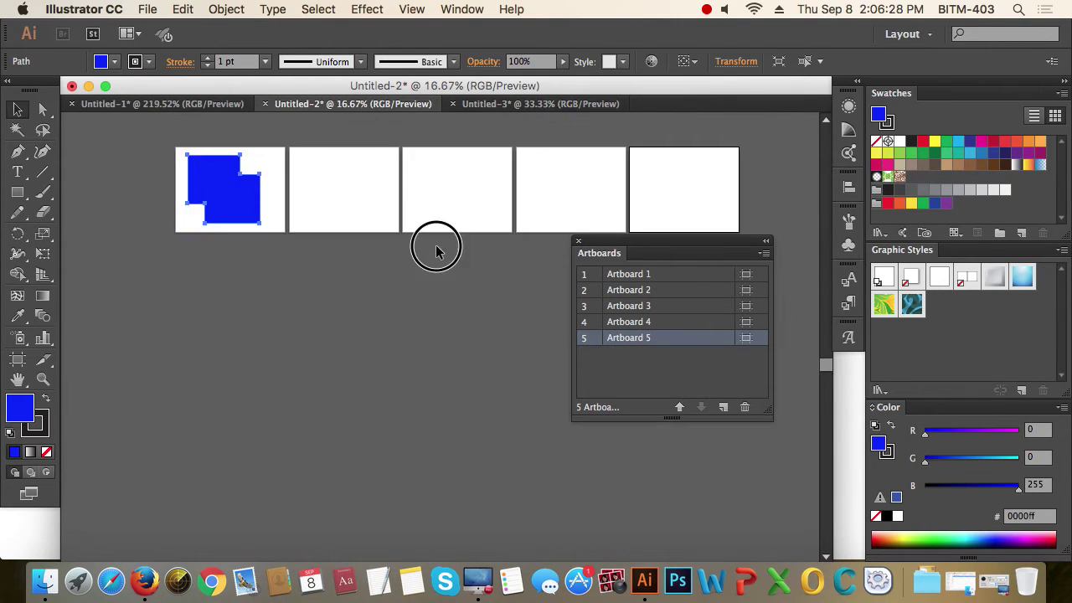
{"action": "left_click", "coordinate": [433, 247], "text": "alt"}
{"action": "left_click_drag", "start_coordinate": [440, 290], "coordinate": [387, 225]}
{"action": "left_click_drag", "start_coordinate": [287, 192], "coordinate": [400, 274]}
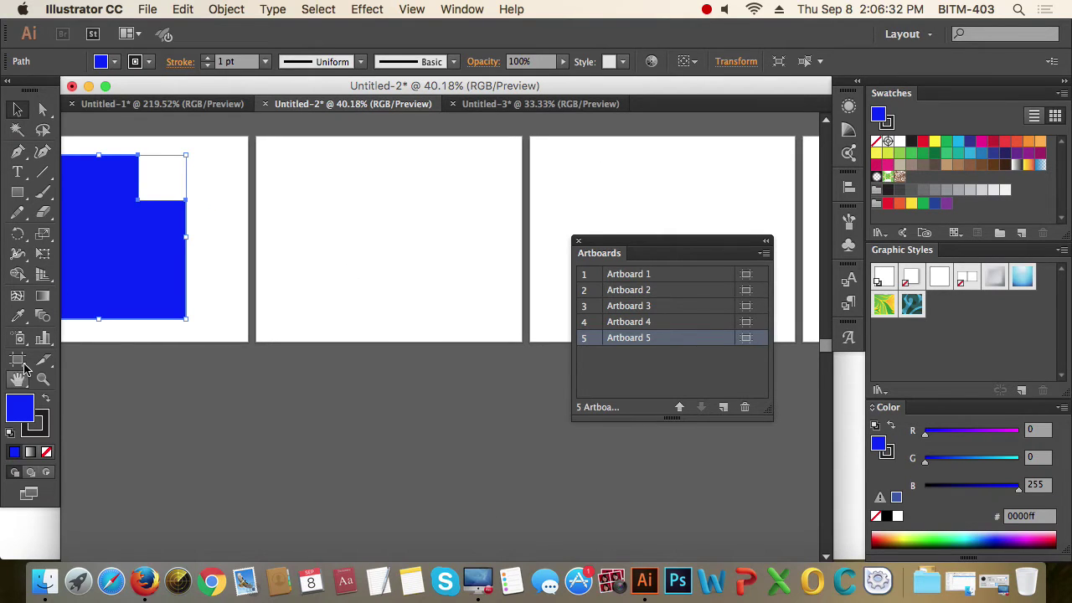
- Fit Artboard 4 in view and shrink it with the Artboard tool into a narrow tall strip
{"action": "double_click", "coordinate": [585, 322]}
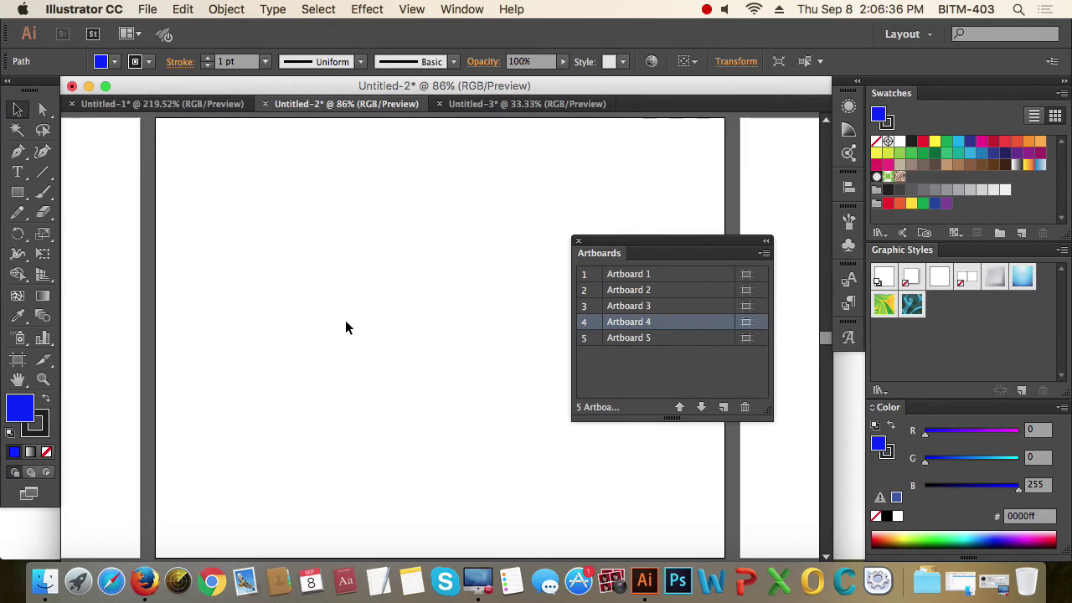
{"action": "left_click", "coordinate": [18, 359]}
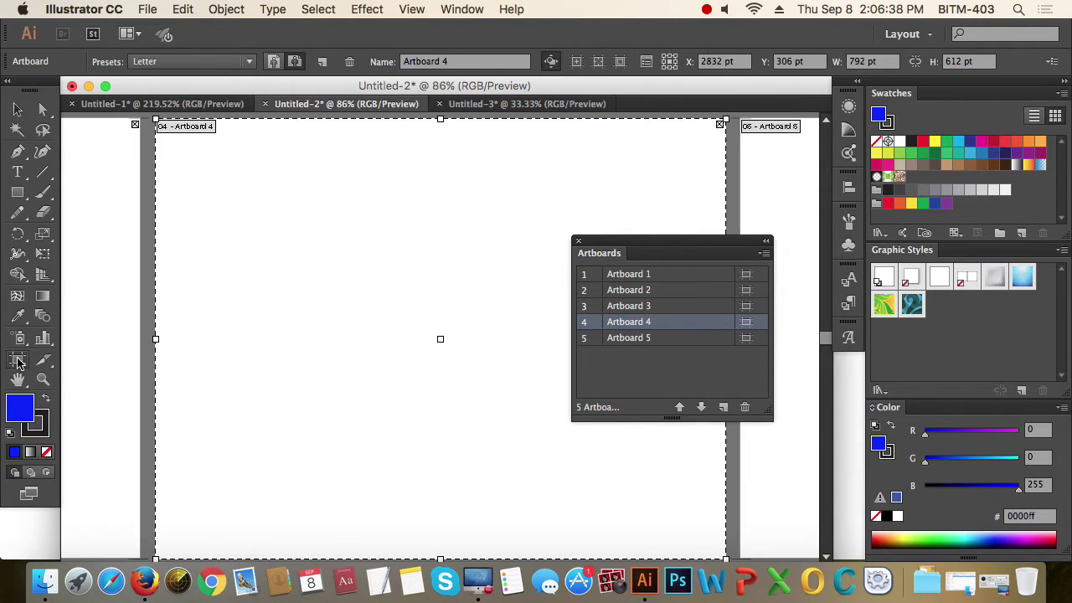
{"action": "left_click", "coordinate": [467, 382], "text": "alt+super"}
{"action": "left_click", "coordinate": [417, 369], "text": "super"}
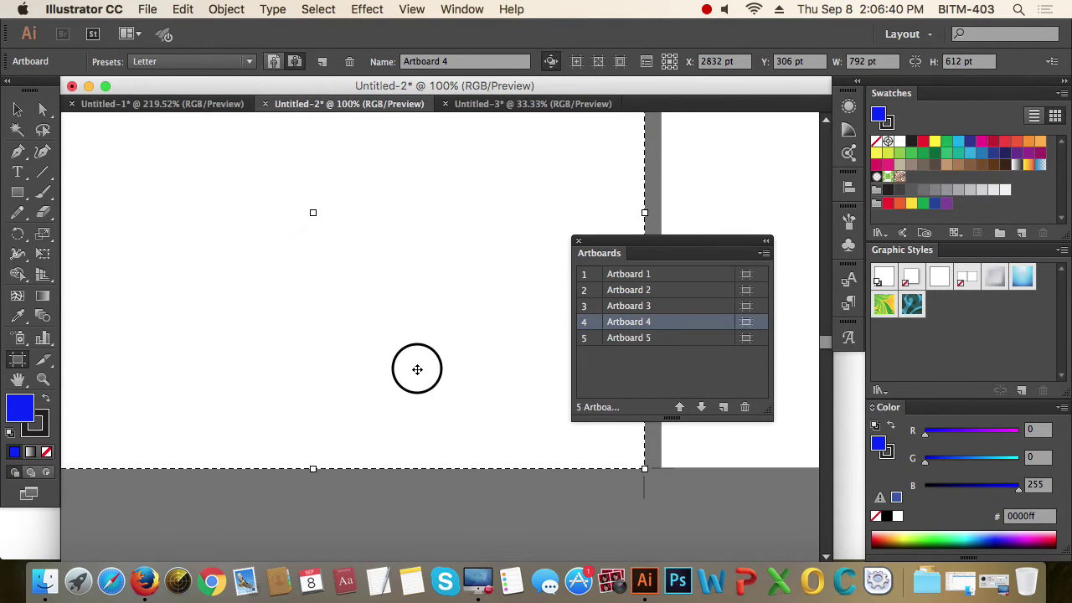
{"action": "left_click", "coordinate": [376, 290], "text": "alt+super"}
{"action": "left_click_drag", "start_coordinate": [460, 311], "coordinate": [410, 340]}
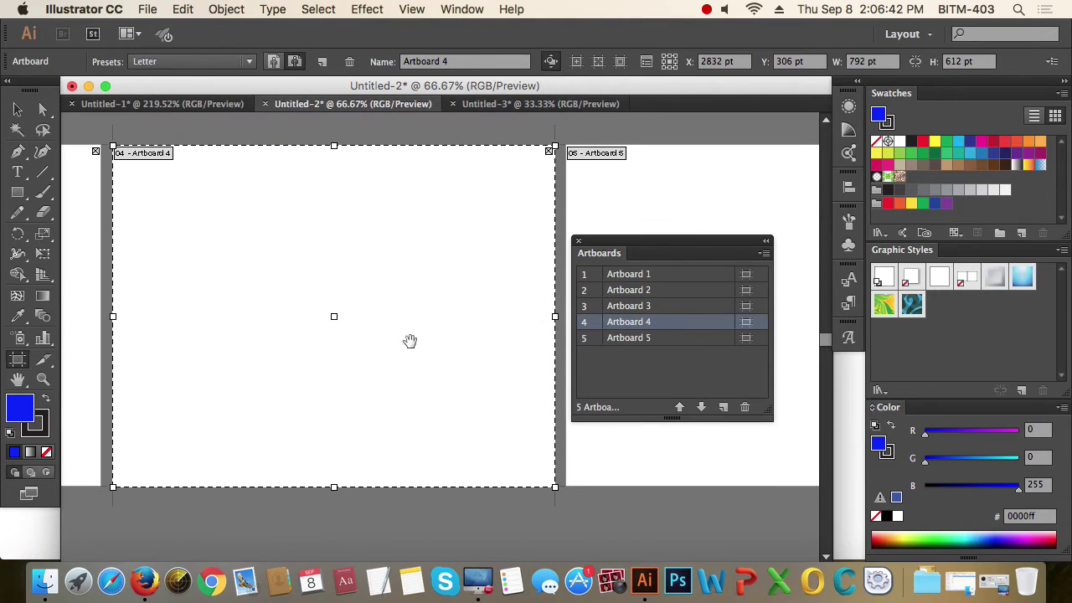
{"action": "left_click_drag", "start_coordinate": [555, 487], "coordinate": [174, 486]}
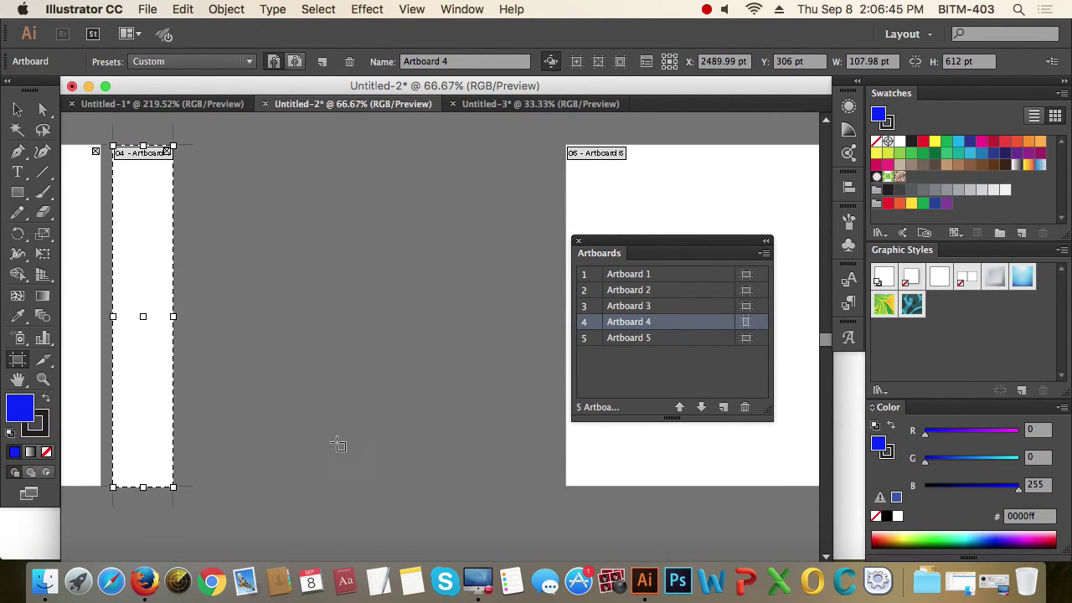
- Move Artboard 5 left toward Artboard 4 and shrink it to a small rectangle
{"action": "left_click", "coordinate": [612, 432]}
{"action": "left_click", "coordinate": [685, 453]}
{"action": "left_click", "coordinate": [651, 431]}
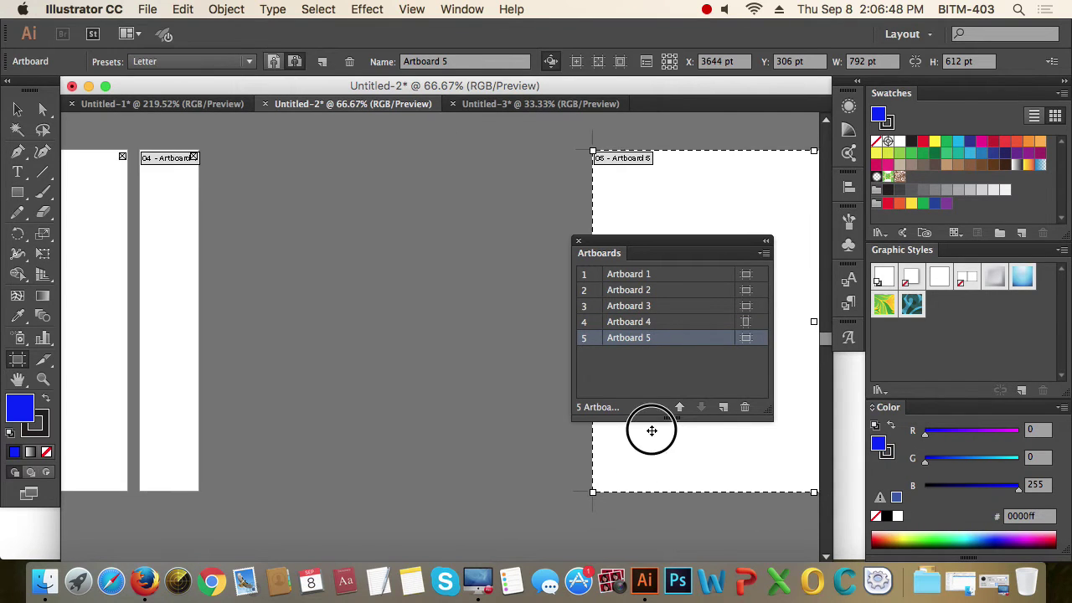
{"action": "left_click_drag", "start_coordinate": [712, 447], "coordinate": [328, 453]}
{"action": "left_click_drag", "start_coordinate": [458, 287], "coordinate": [291, 275]}
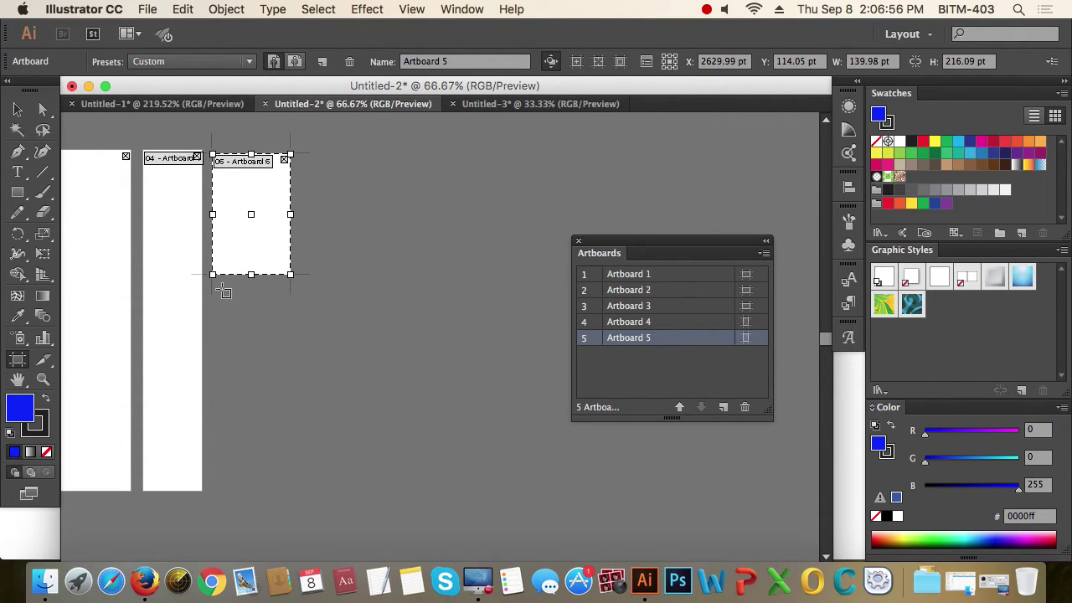
- Draw Artboards 6, 7 (wide, along the top) and 8 (lower right), then check each one
{"action": "left_click_drag", "start_coordinate": [218, 287], "coordinate": [464, 492]}
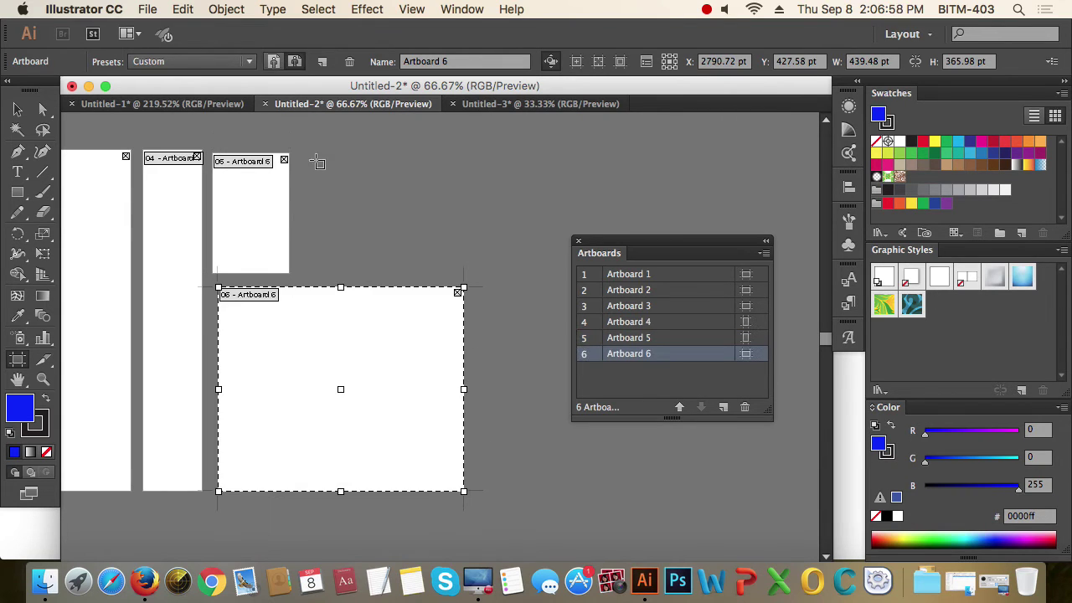
{"action": "left_click_drag", "start_coordinate": [311, 156], "coordinate": [635, 254]}
{"action": "left_click_drag", "start_coordinate": [506, 294], "coordinate": [689, 488]}
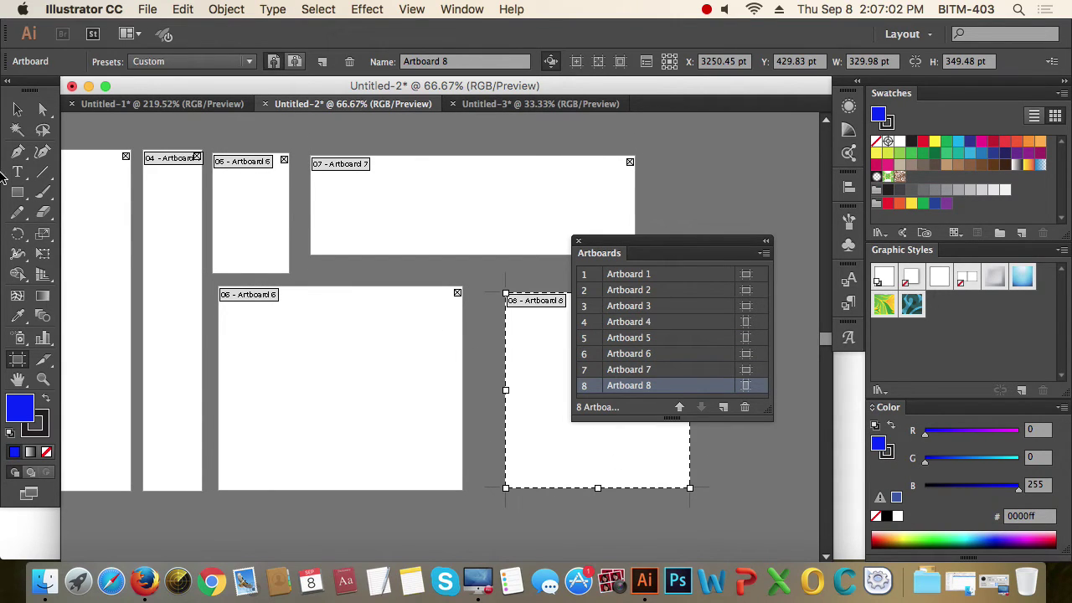
{"action": "left_click", "coordinate": [17, 110]}
{"action": "left_click", "coordinate": [352, 351]}
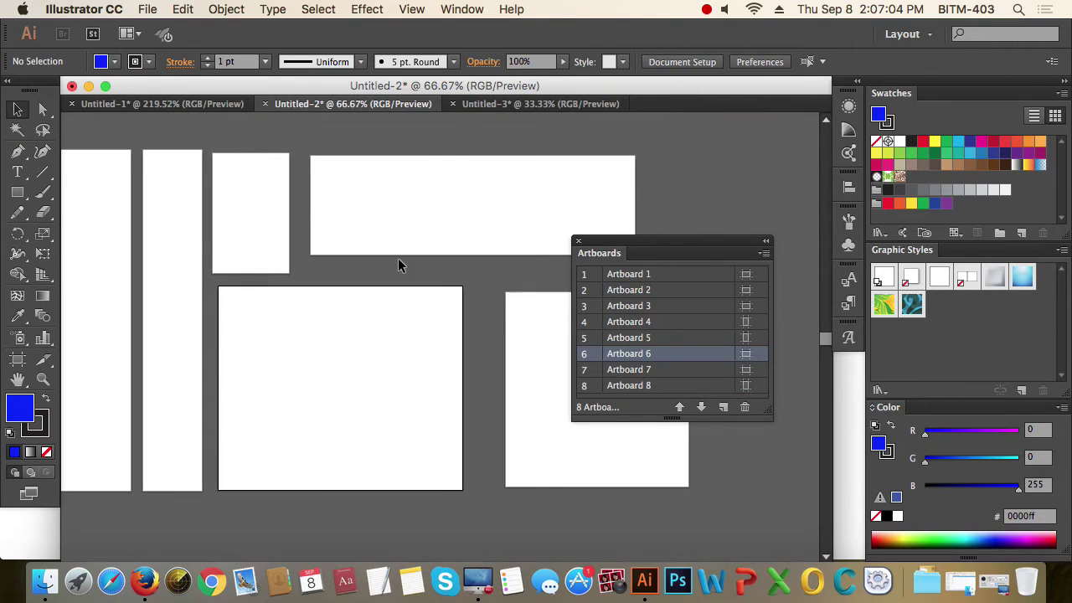
{"action": "left_click", "coordinate": [450, 191]}
{"action": "left_click", "coordinate": [247, 213]}
{"action": "left_click", "coordinate": [555, 420]}
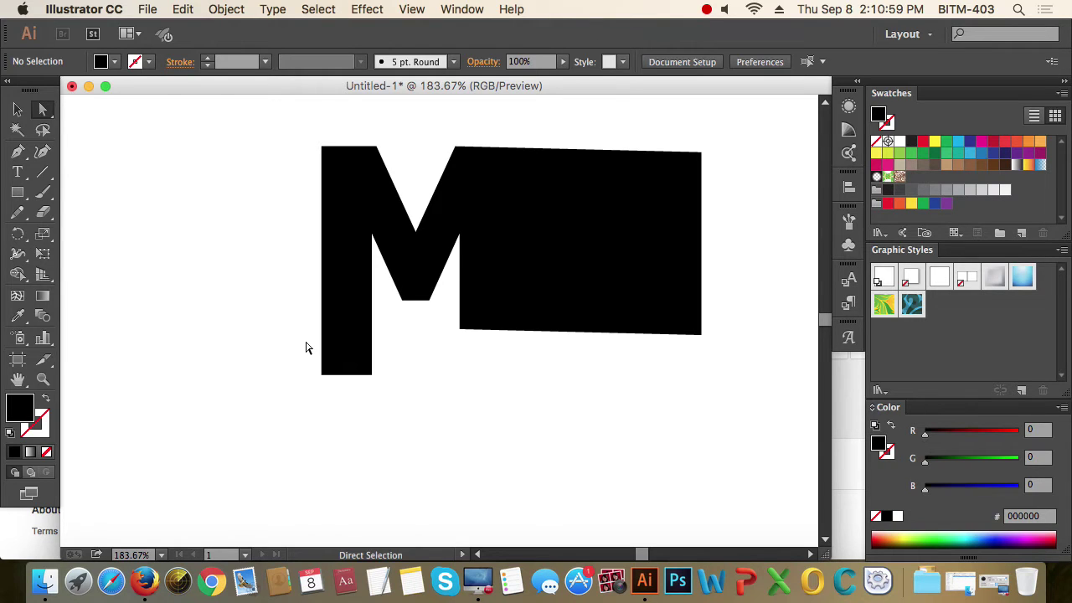
- Drag the black block's two bottom anchors down level with the bottom of the M
{"action": "left_click", "coordinate": [508, 308]}
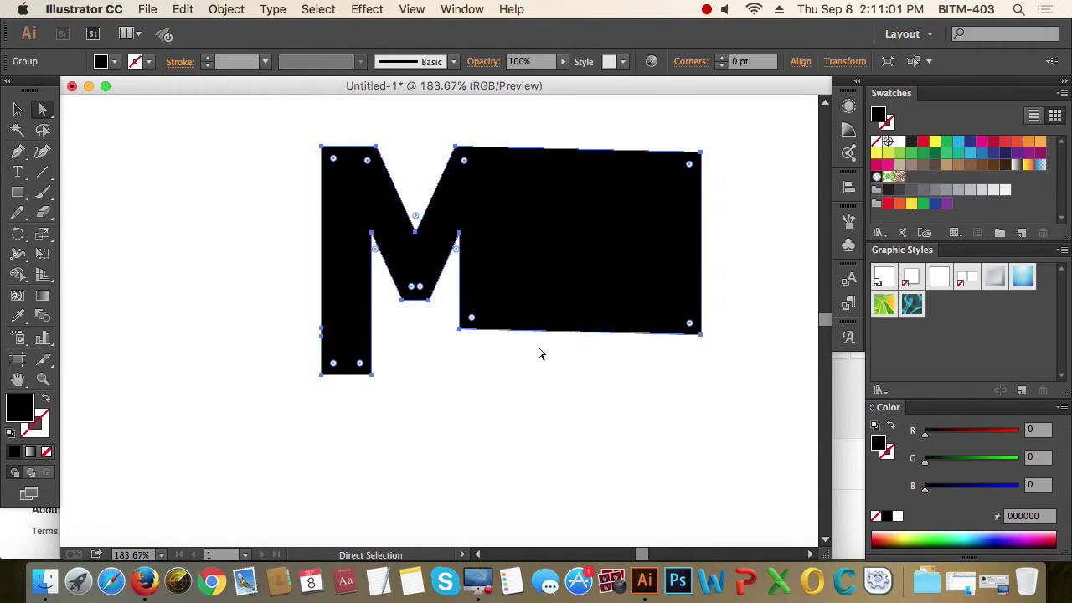
{"action": "left_click", "coordinate": [467, 372]}
{"action": "left_click_drag", "start_coordinate": [445, 325], "coordinate": [701, 380]}
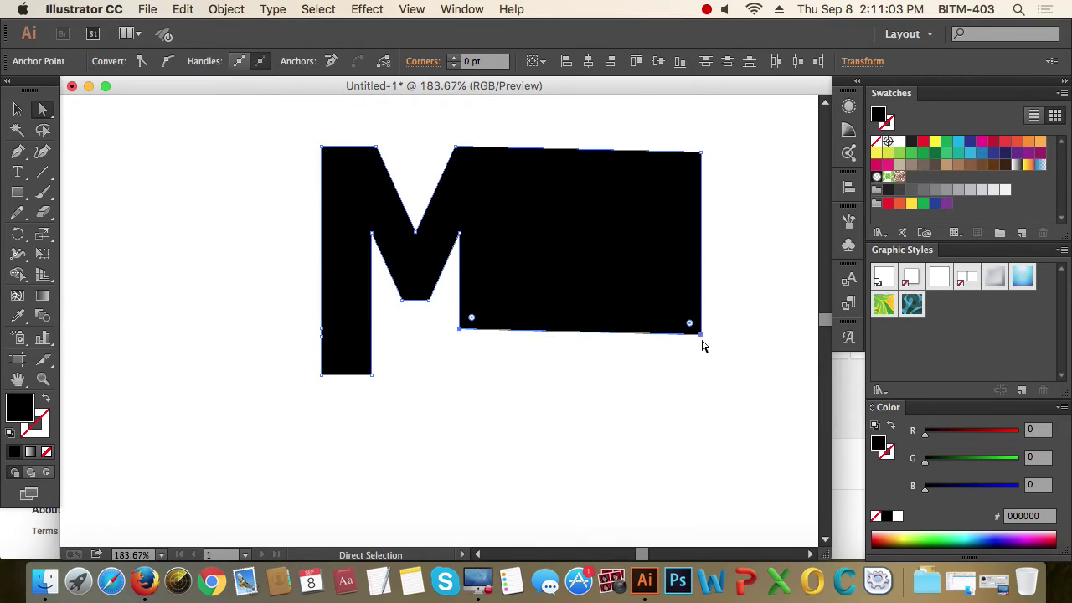
{"action": "left_click_drag", "start_coordinate": [702, 335], "coordinate": [700, 379]}
{"action": "left_click", "coordinate": [438, 414]}
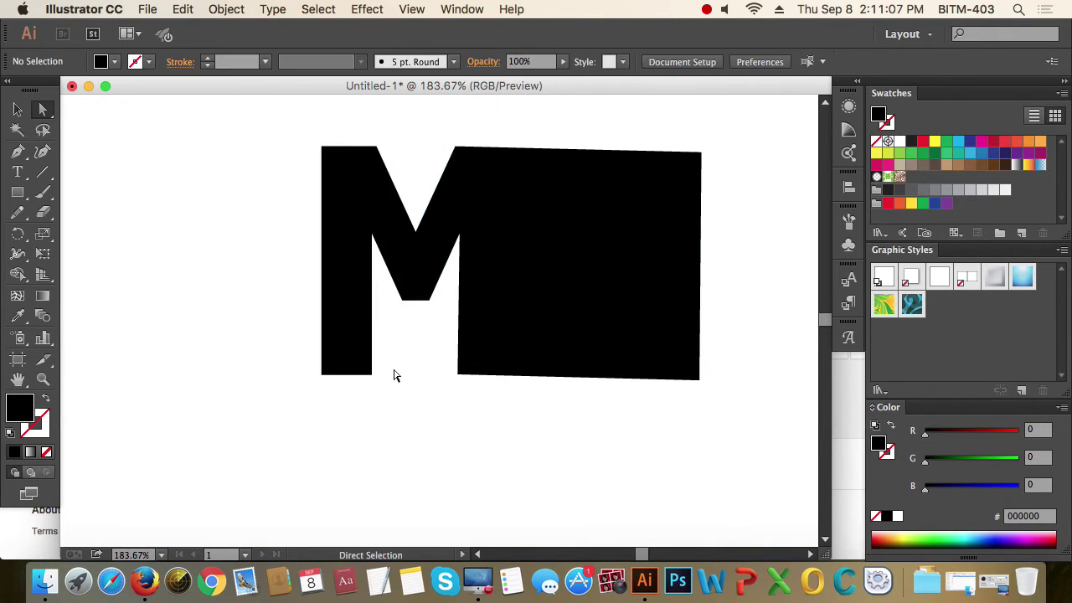
- Stretch the M's bottom-left corner far to the left into a long base
{"action": "left_click", "coordinate": [323, 360]}
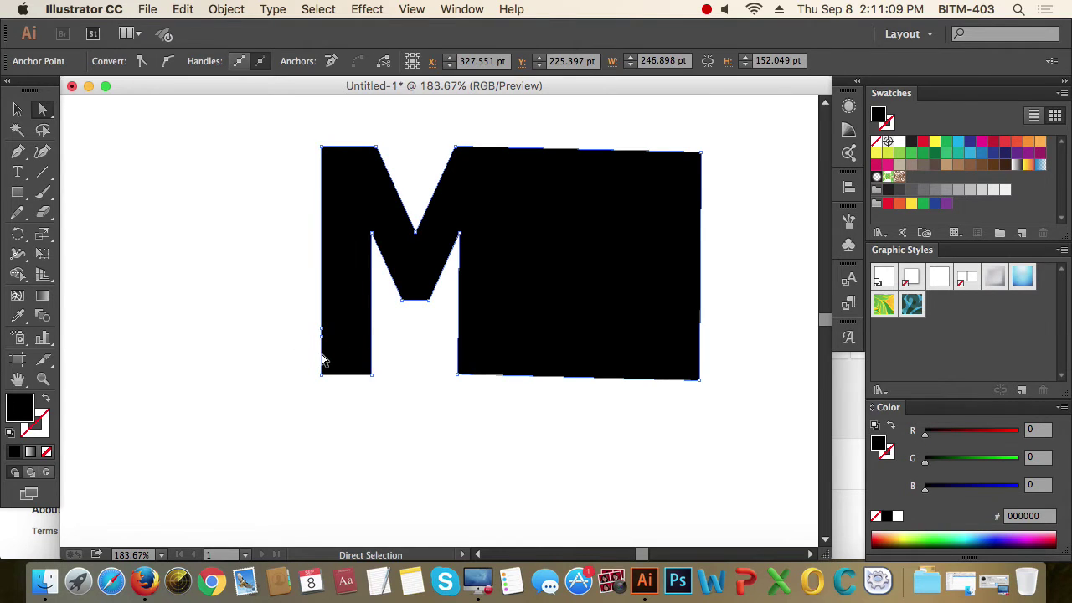
{"action": "left_click", "coordinate": [318, 346]}
{"action": "left_click", "coordinate": [335, 363]}
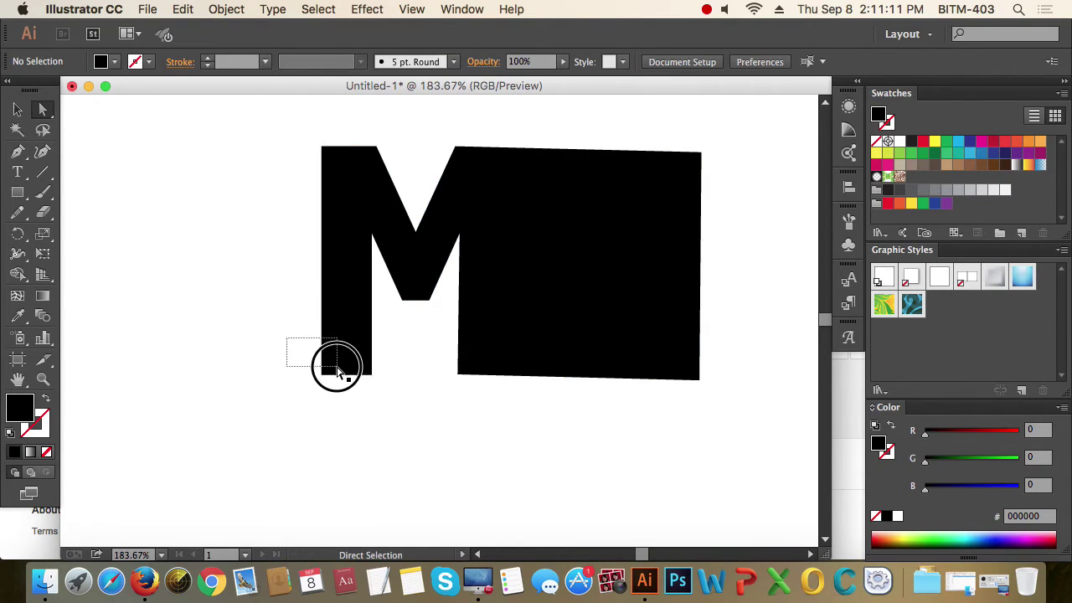
{"action": "left_click_drag", "start_coordinate": [298, 337], "coordinate": [100, 396]}
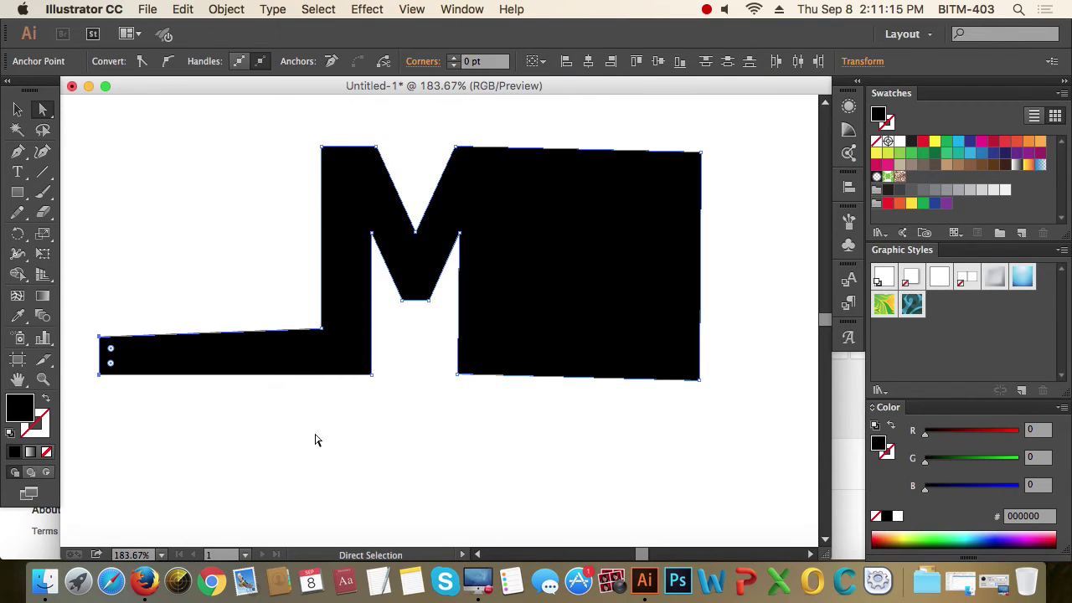
{"action": "left_click", "coordinate": [313, 439]}
{"action": "left_click_drag", "start_coordinate": [315, 436], "coordinate": [506, 369]}
- Zoom in on the base's left end and drag its bottom-left anchor further left
{"action": "left_click", "coordinate": [304, 271]}
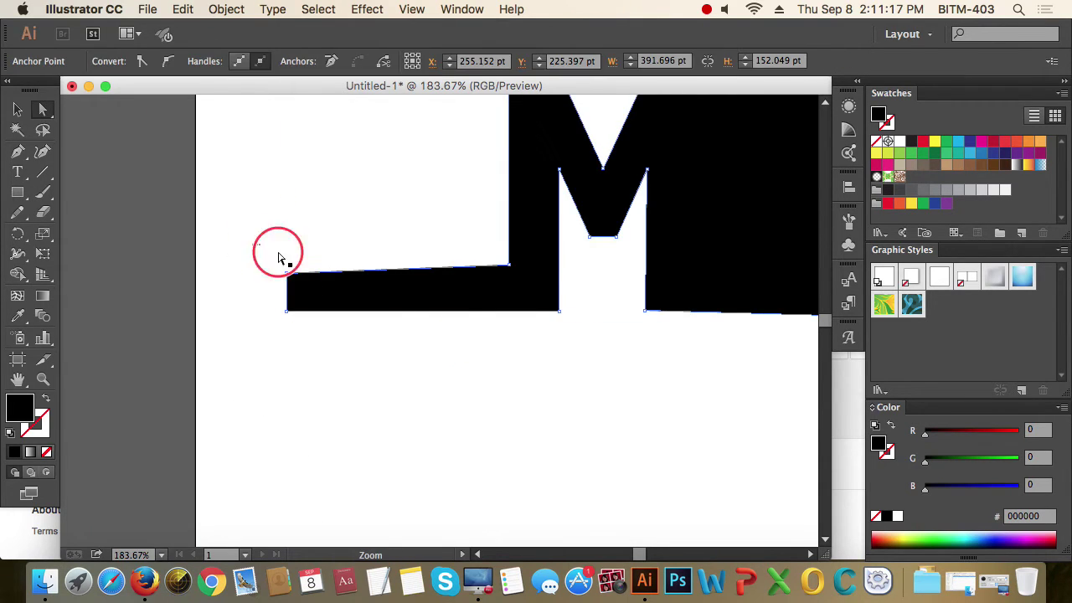
{"action": "left_click_drag", "start_coordinate": [280, 247], "coordinate": [606, 402]}
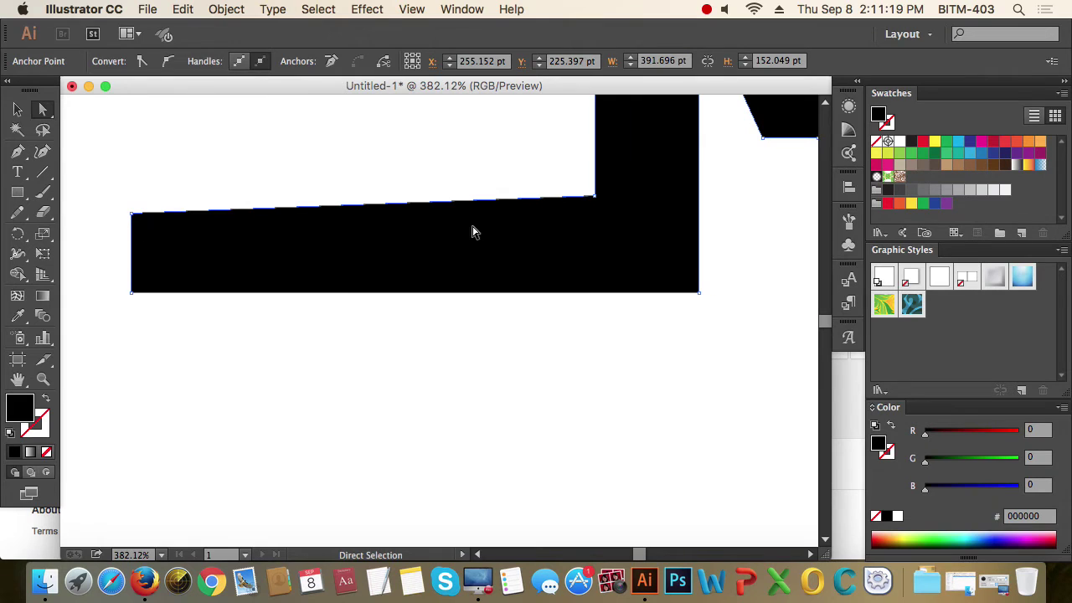
{"action": "left_click", "coordinate": [531, 243], "text": "alt"}
{"action": "left_click", "coordinate": [491, 222], "text": "alt"}
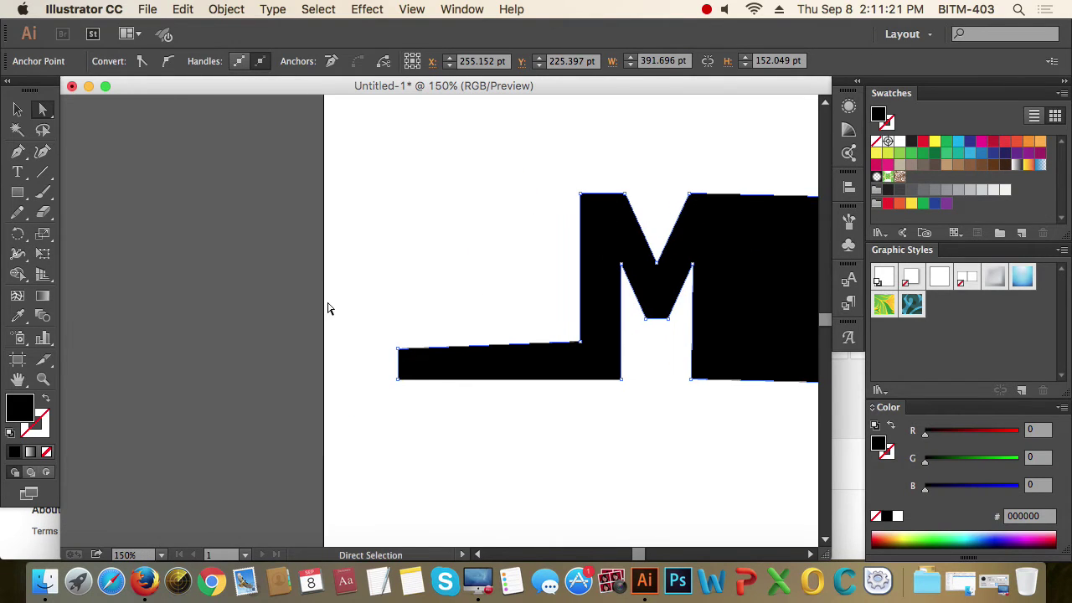
{"action": "left_click", "coordinate": [399, 380]}
{"action": "left_click_drag", "start_coordinate": [398, 381], "coordinate": [347, 380]}
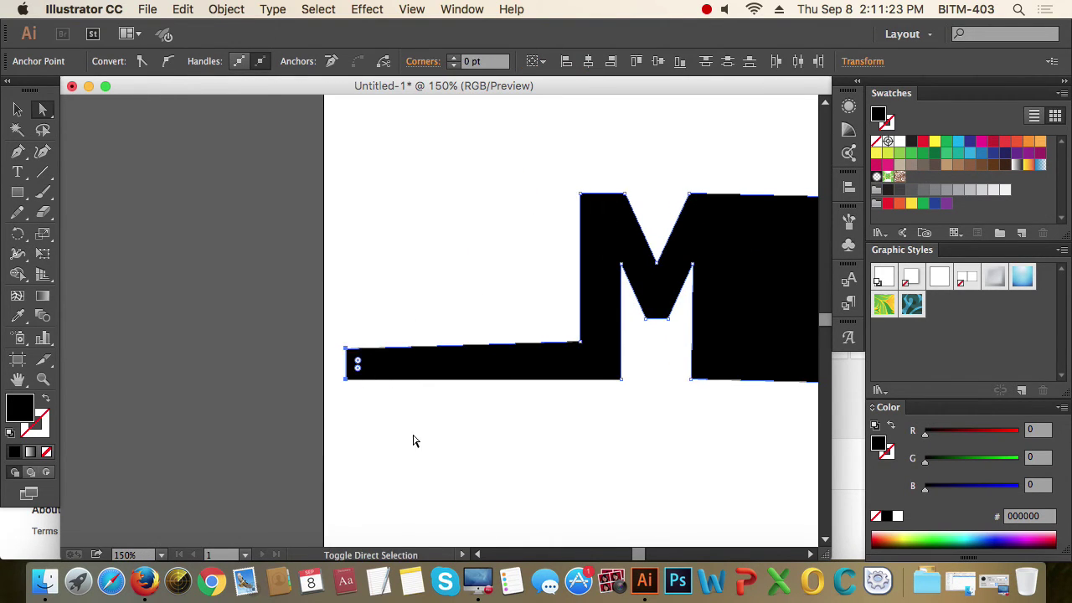
{"action": "left_click", "coordinate": [428, 444]}
- Type a 'W' left of the M, scale it up large, and move it beside the M
{"action": "key", "text": "t"}
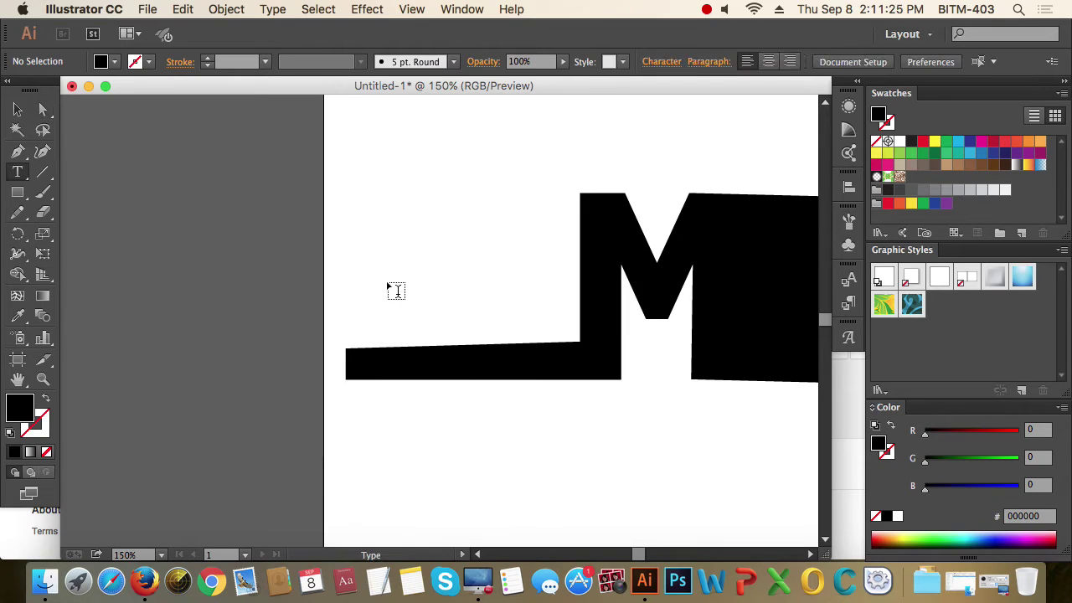
{"action": "left_click", "coordinate": [387, 283]}
{"action": "type", "text": "W"}
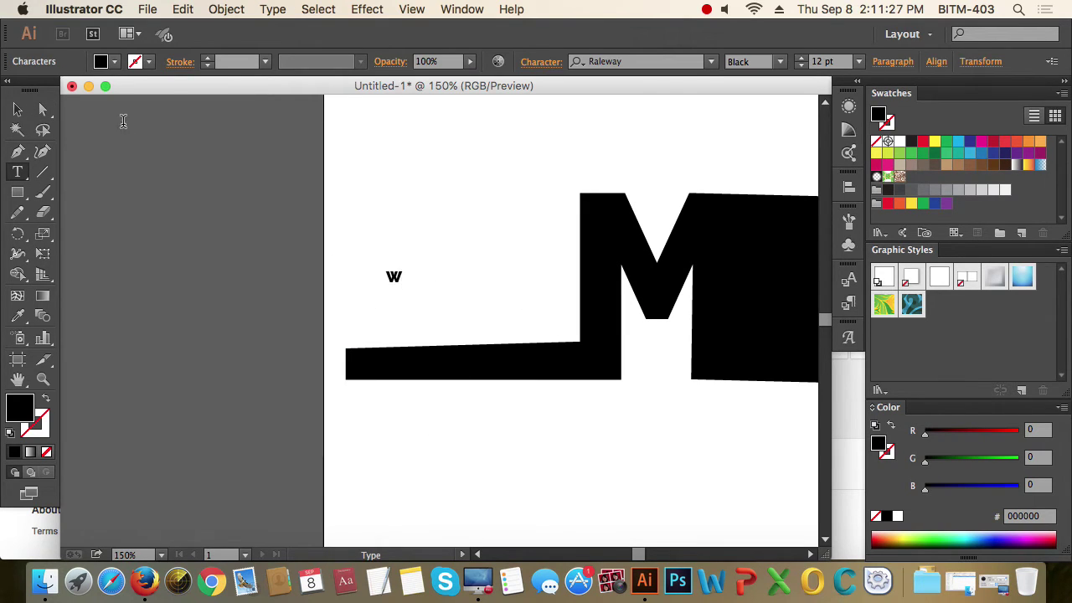
{"action": "left_click", "coordinate": [17, 110]}
{"action": "left_click", "coordinate": [403, 286]}
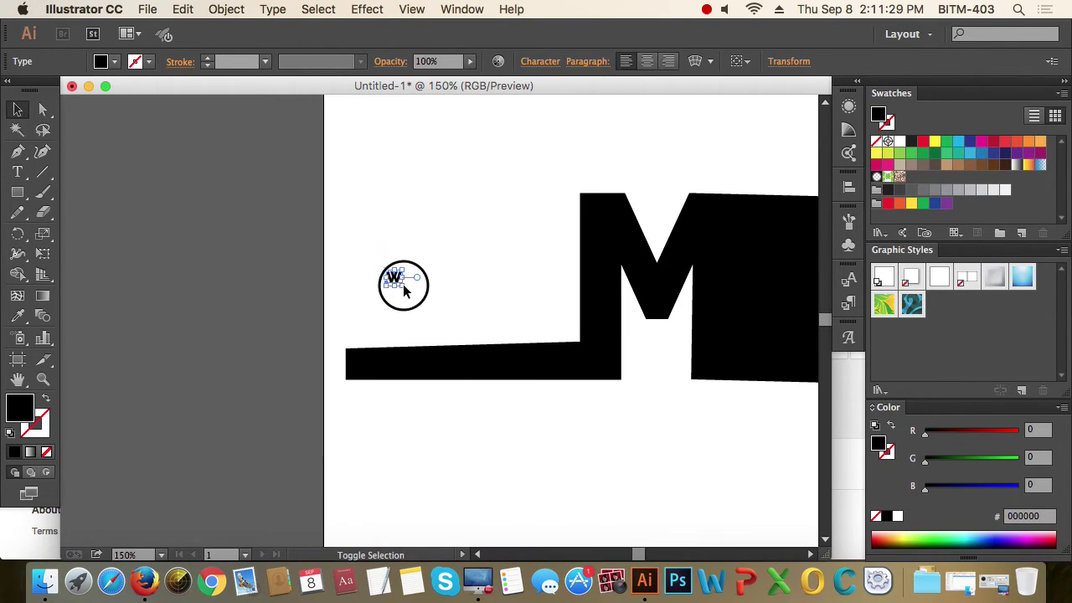
{"action": "left_click_drag", "start_coordinate": [404, 287], "coordinate": [558, 378]}
{"action": "left_click_drag", "start_coordinate": [445, 310], "coordinate": [513, 312]}
{"action": "left_click", "coordinate": [640, 435]}
- Zoom in on the W and bar, then Direct-Select the anchors along the bar's top edge
{"action": "key", "text": "a"}
{"action": "left_click", "coordinate": [600, 371]}
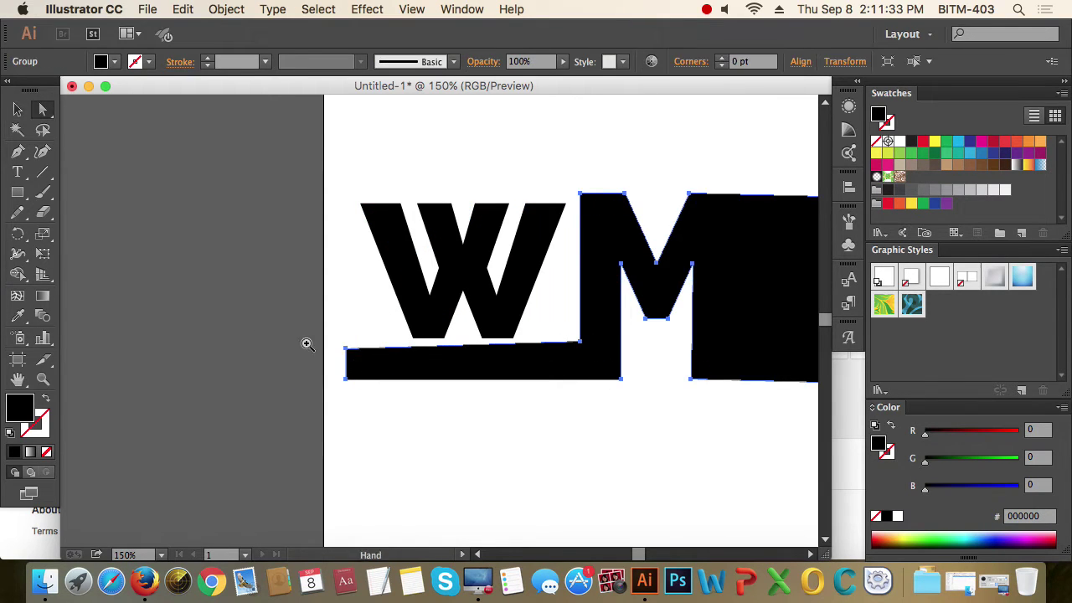
{"action": "key", "text": "super+space"}
{"action": "left_click_drag", "start_coordinate": [263, 304], "coordinate": [715, 469]}
{"action": "left_click", "coordinate": [606, 407]}
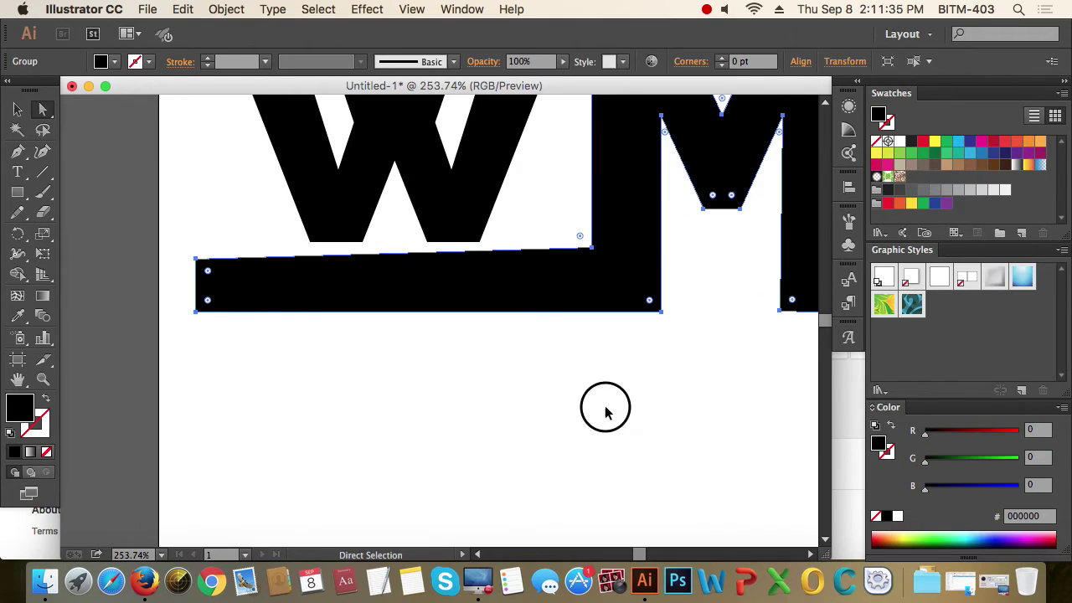
{"action": "left_click", "coordinate": [479, 200]}
{"action": "left_click", "coordinate": [518, 263]}
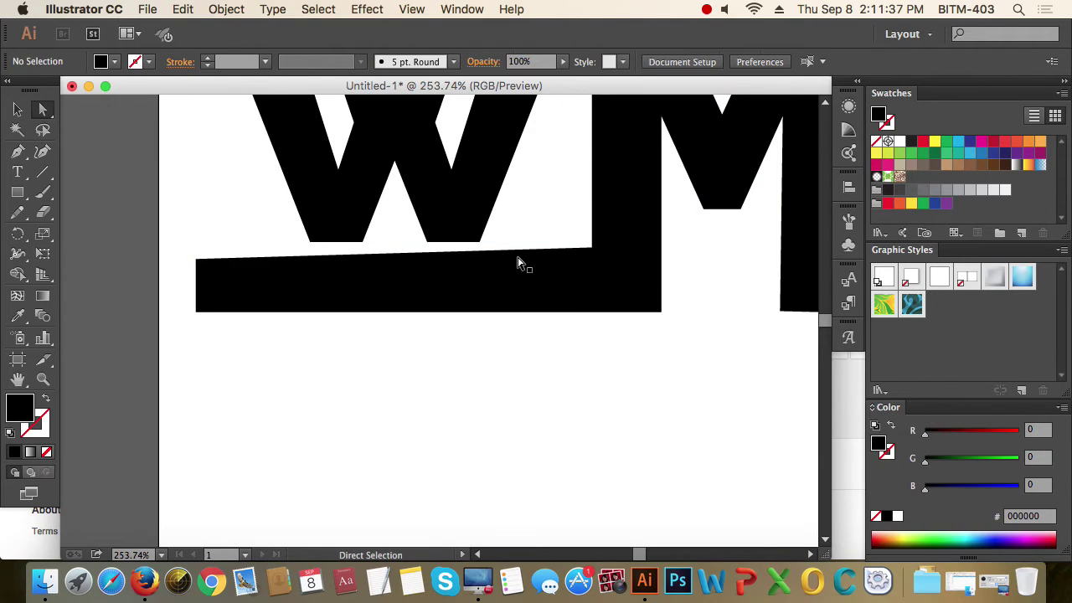
{"action": "left_click_drag", "start_coordinate": [641, 257], "coordinate": [594, 340]}
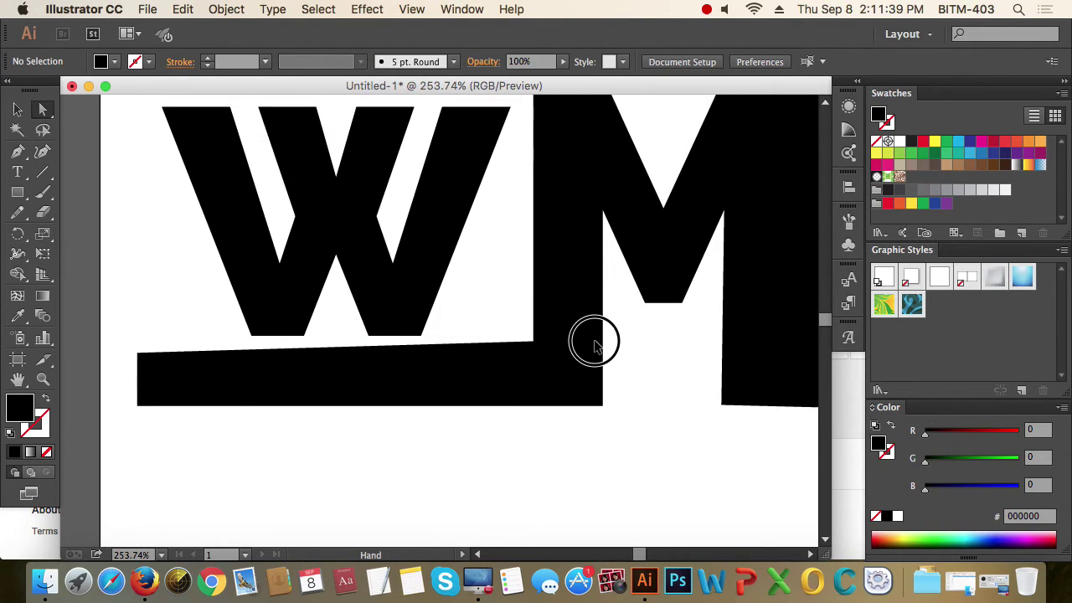
{"action": "left_click_drag", "start_coordinate": [106, 298], "coordinate": [557, 376]}
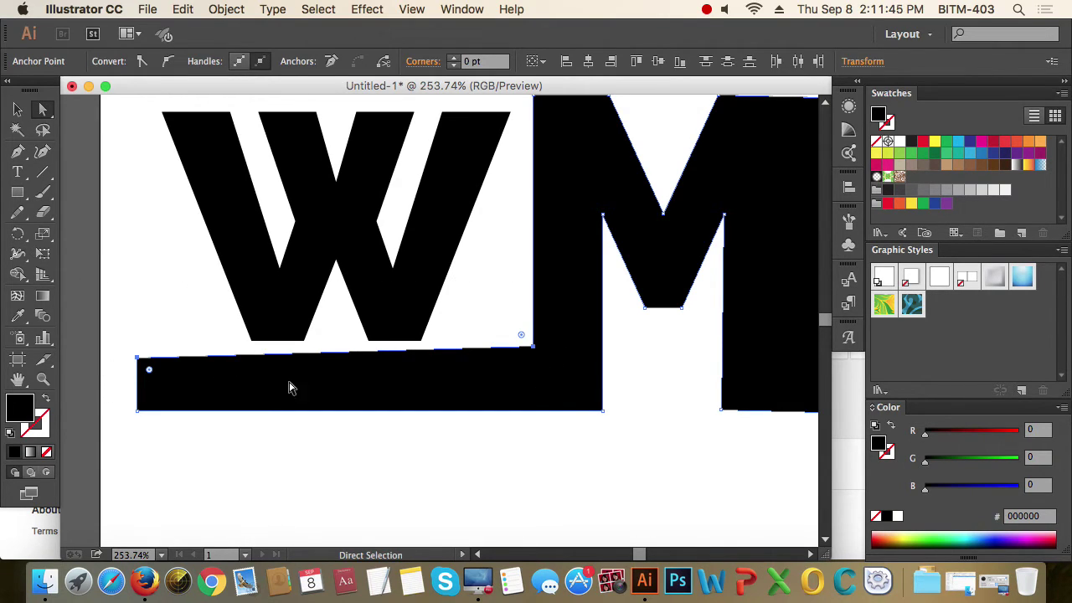
- Average the bar's selected top-edge anchors on the Horizontal axis via Object > Path > Average
{"action": "left_click", "coordinate": [225, 10]}
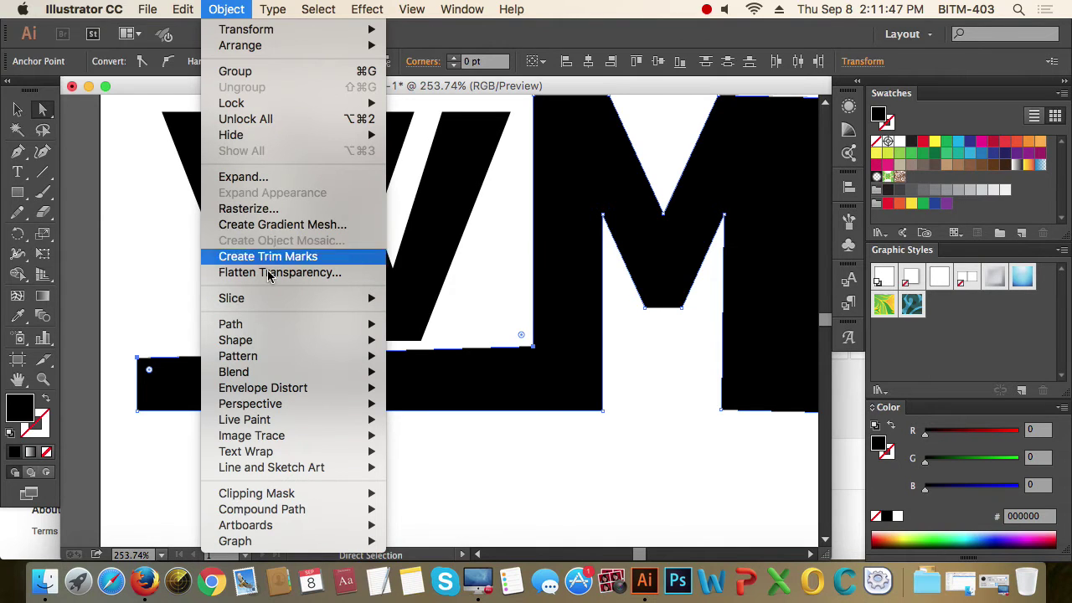
{"action": "mouse_move", "coordinate": [279, 330]}
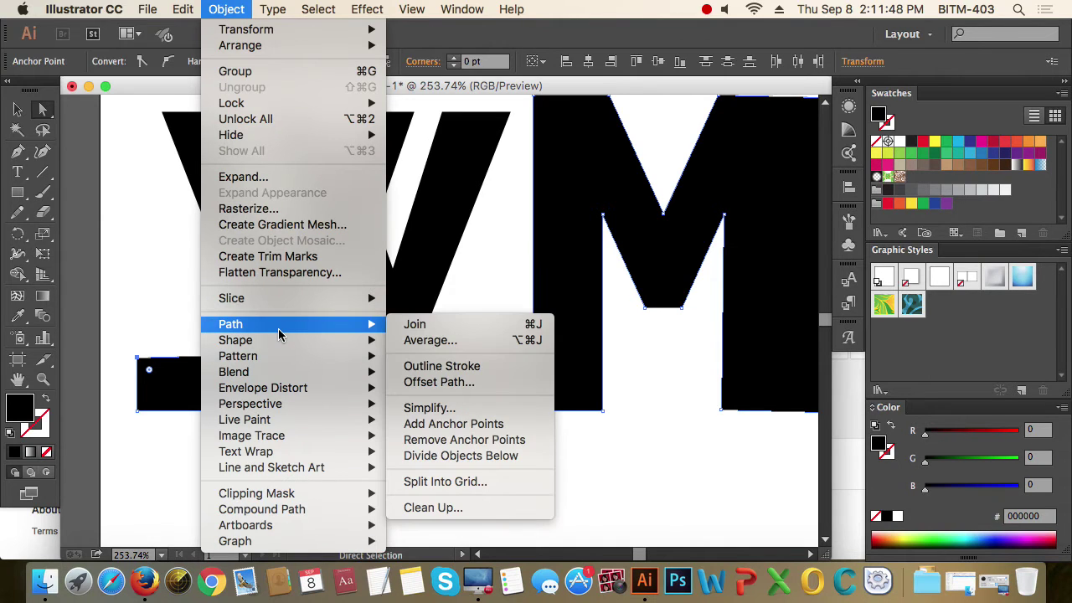
{"action": "left_click", "coordinate": [460, 345]}
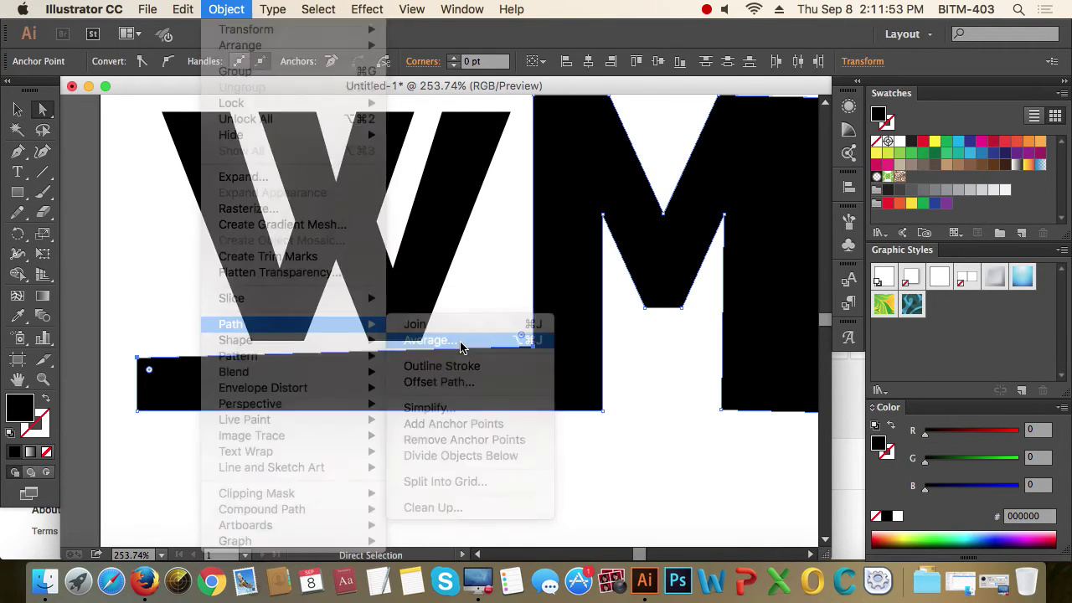
{"action": "left_click_drag", "start_coordinate": [725, 95], "coordinate": [623, 234]}
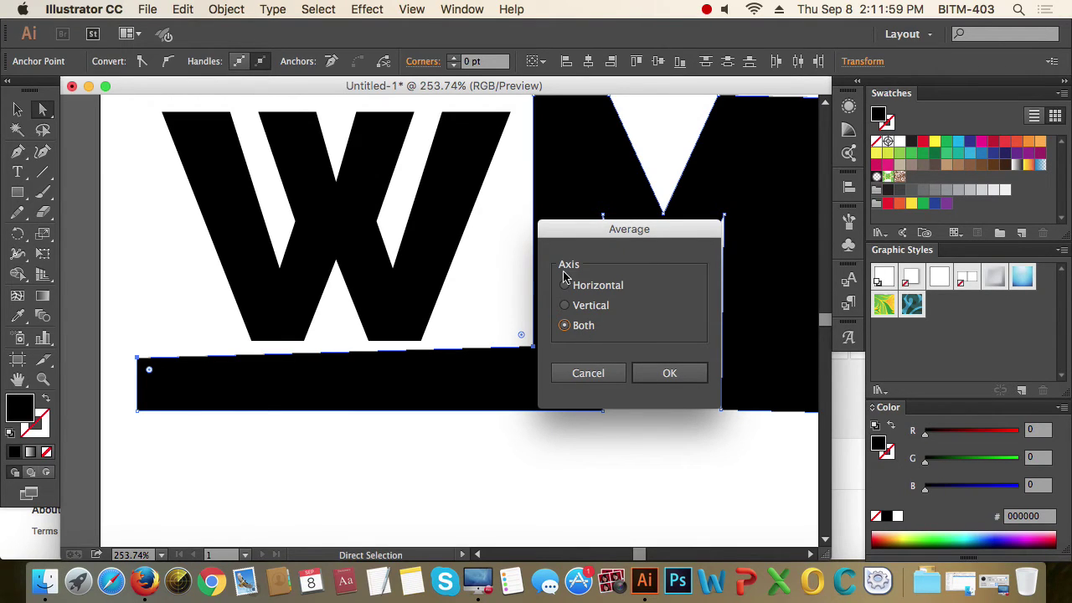
{"action": "left_click_drag", "start_coordinate": [628, 231], "coordinate": [688, 274]}
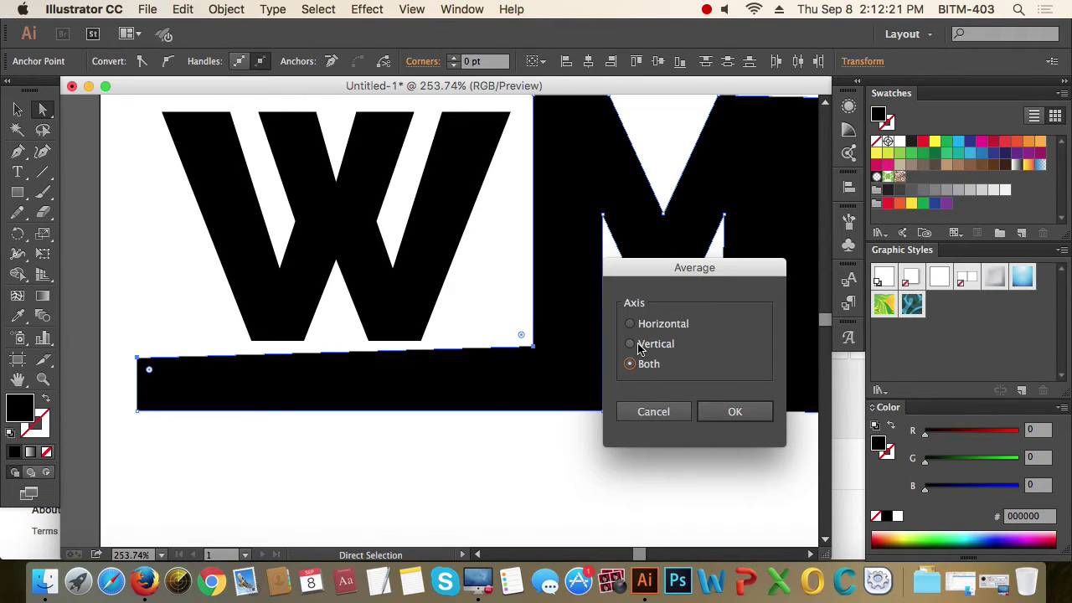
{"action": "left_click", "coordinate": [660, 327]}
{"action": "left_click", "coordinate": [741, 414]}
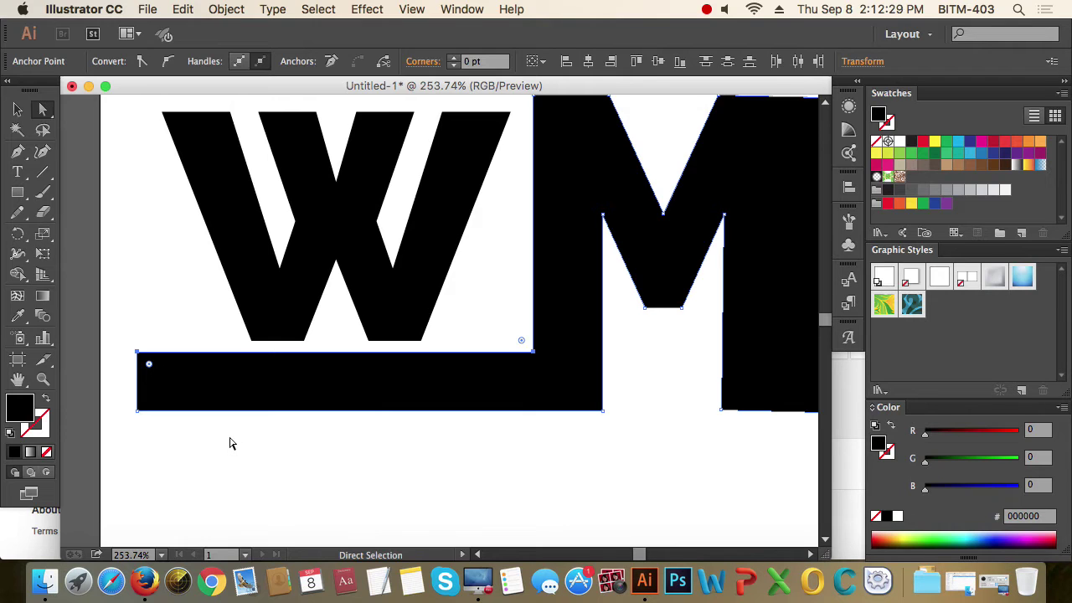
- Select the M's right inner-edge anchors and average them on the Vertical axis
{"action": "left_click_drag", "start_coordinate": [670, 418], "coordinate": [390, 405]}
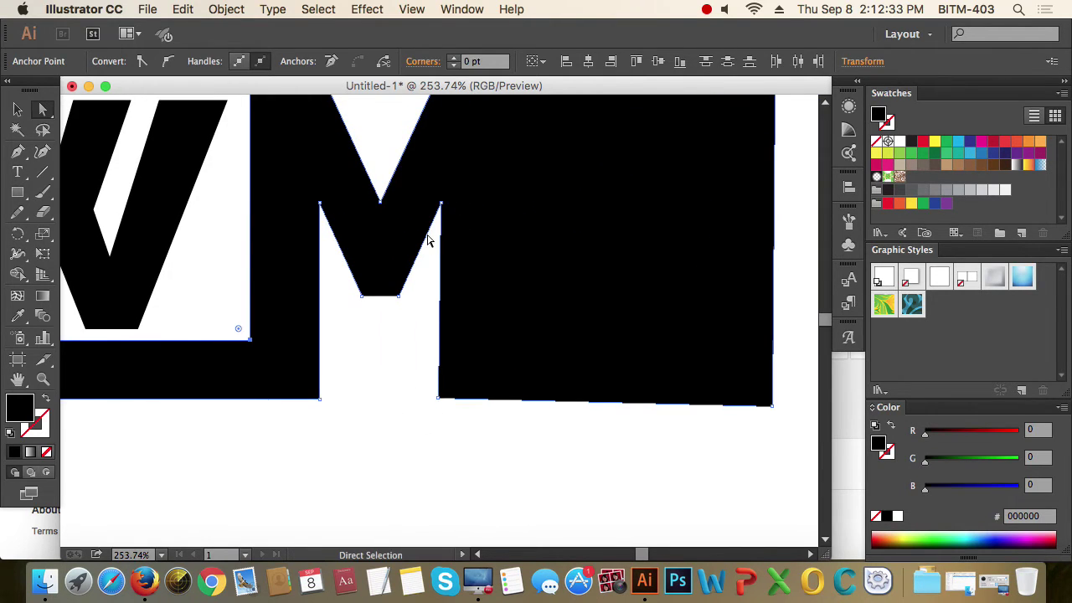
{"action": "key", "text": "super+space"}
{"action": "left_click_drag", "start_coordinate": [400, 179], "coordinate": [527, 432]}
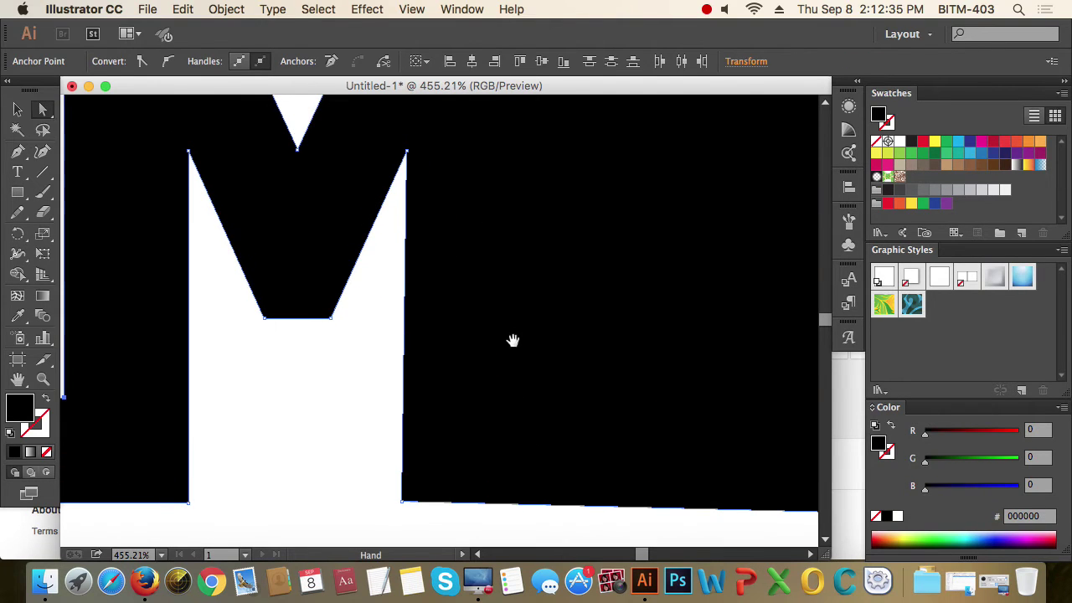
{"action": "left_click", "coordinate": [407, 153]}
{"action": "left_click_drag", "start_coordinate": [387, 515], "coordinate": [432, 491]}
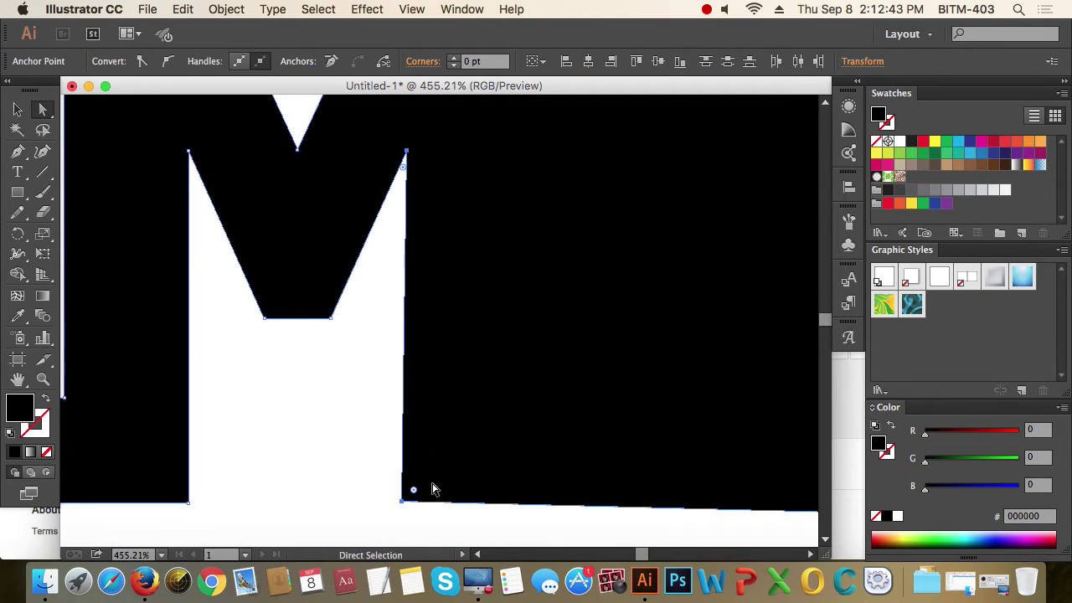
{"action": "left_click", "coordinate": [222, 9]}
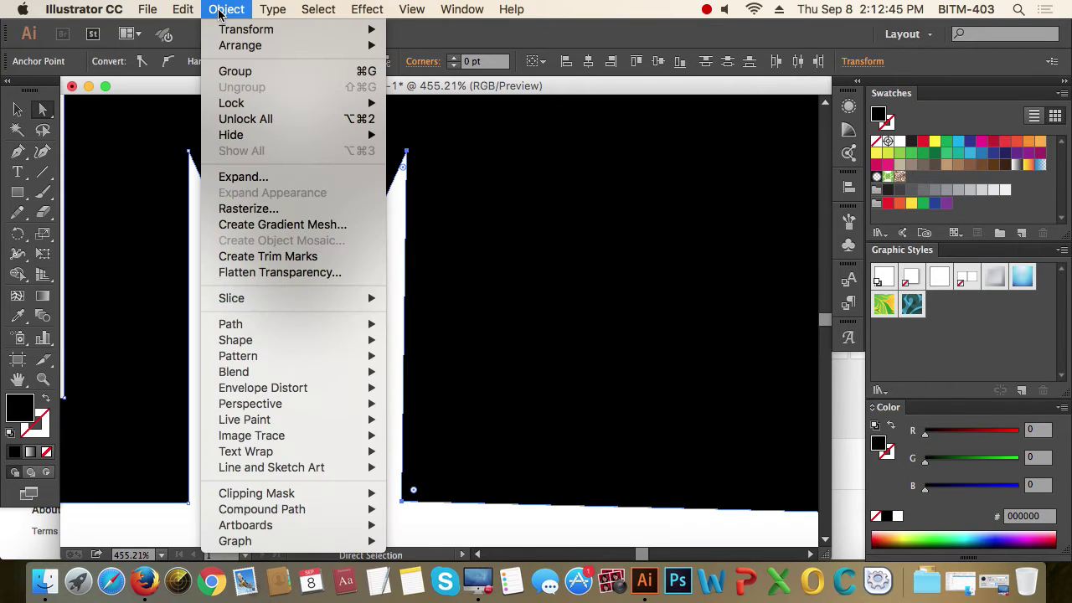
{"action": "mouse_move", "coordinate": [259, 323]}
{"action": "left_click", "coordinate": [510, 341]}
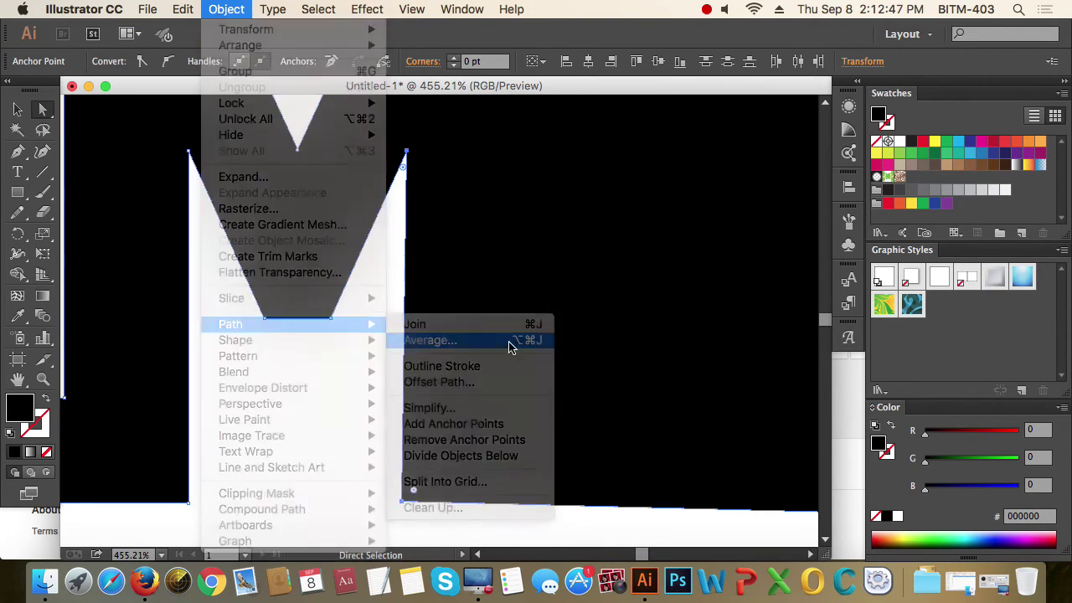
{"action": "left_click", "coordinate": [663, 329]}
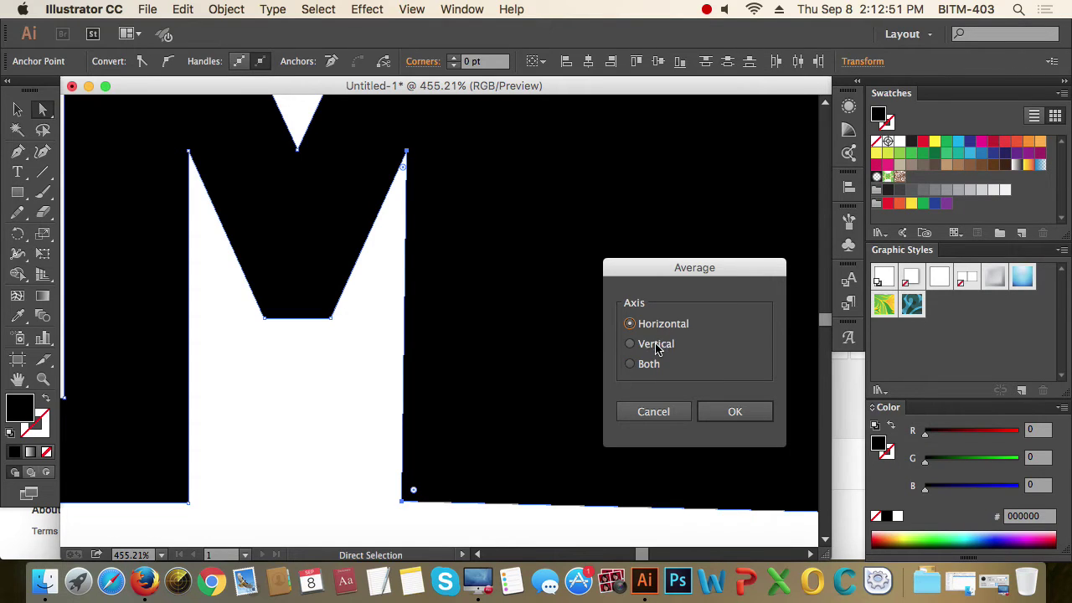
{"action": "left_click", "coordinate": [658, 349]}
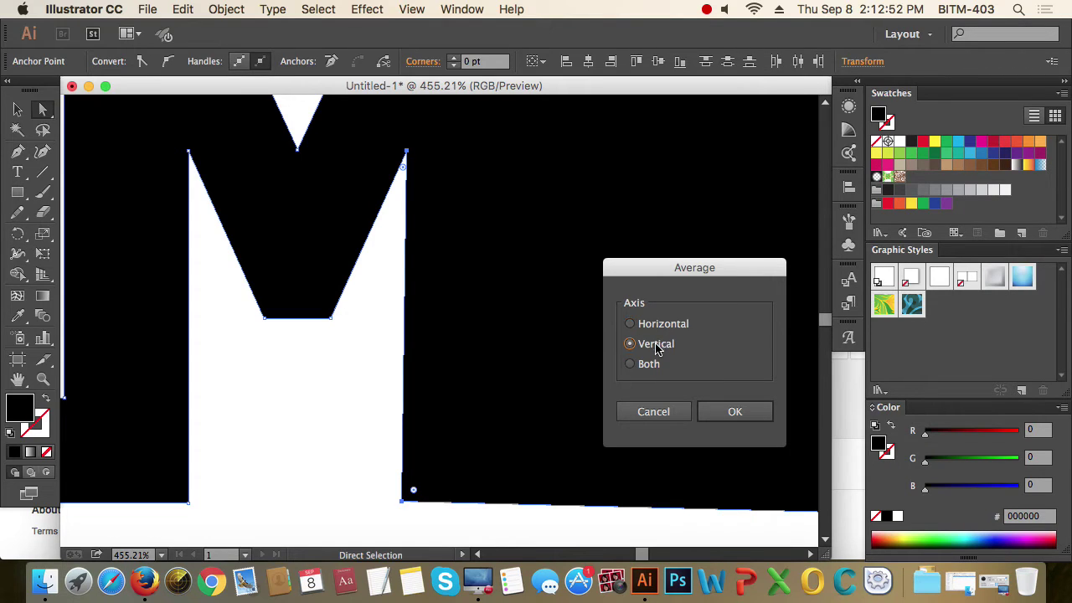
{"action": "left_click", "coordinate": [734, 412]}
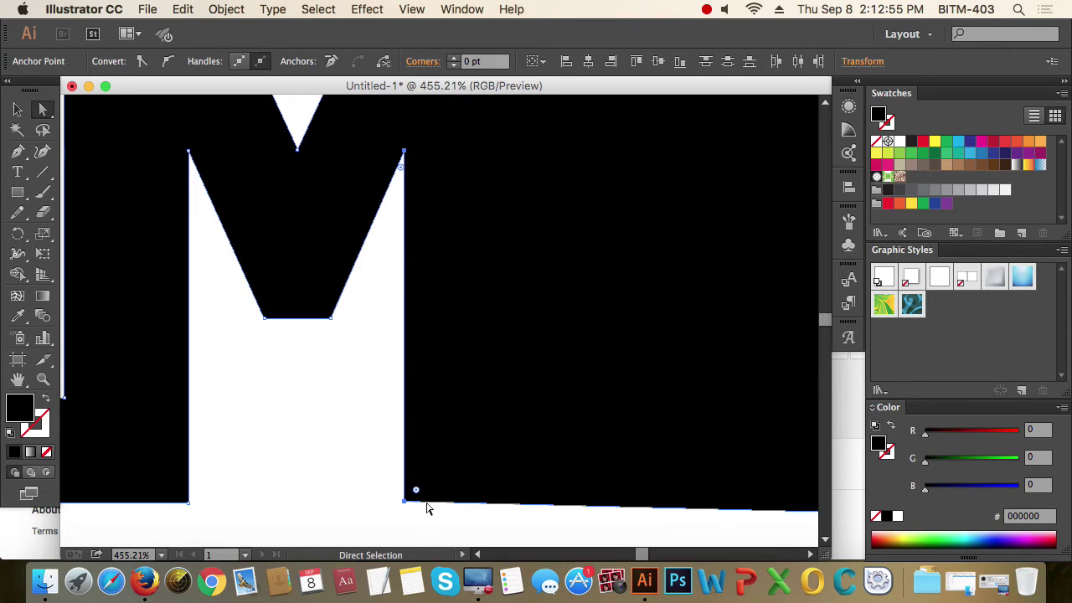
{"action": "left_click", "coordinate": [325, 437]}
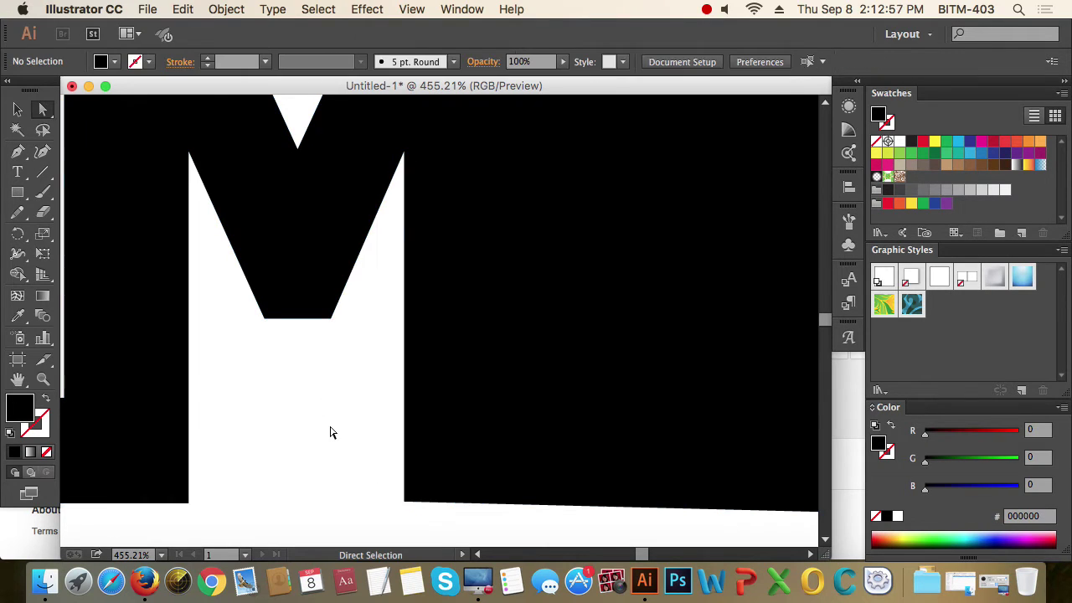
- Zoom out and drag the right block's bottom-right anchor up so its lower edge slopes upward
{"action": "left_click", "coordinate": [334, 363], "text": "alt+super"}
{"action": "left_click", "coordinate": [334, 363], "text": "alt+super"}
{"action": "left_click", "coordinate": [534, 391], "text": "alt+super"}
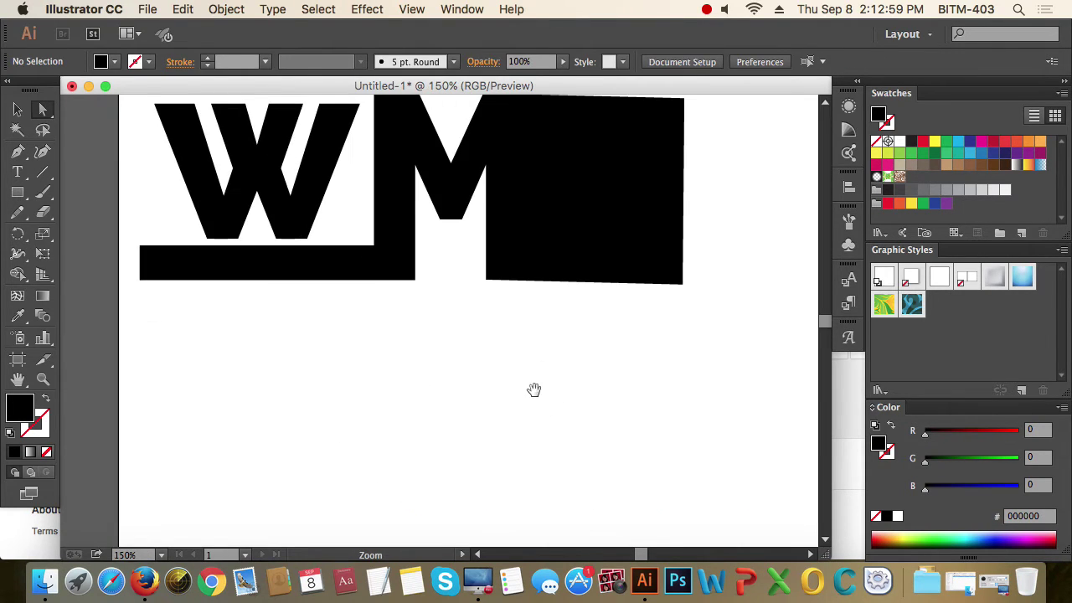
{"action": "left_click_drag", "start_coordinate": [533, 390], "coordinate": [507, 426]}
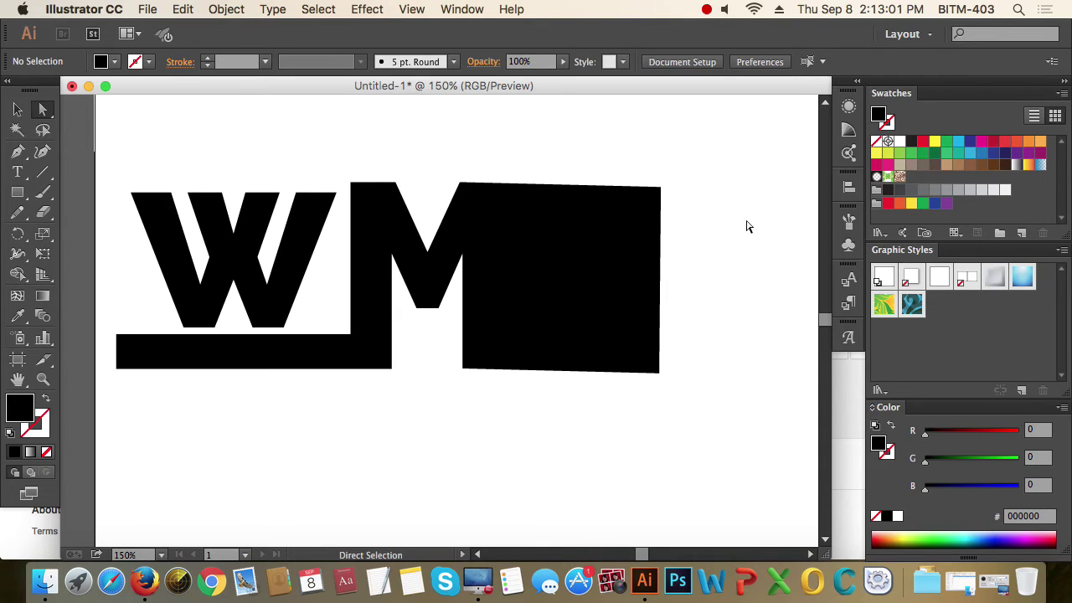
{"action": "left_click_drag", "start_coordinate": [713, 139], "coordinate": [654, 414]}
{"action": "left_click", "coordinate": [672, 400]}
{"action": "left_click_drag", "start_coordinate": [659, 372], "coordinate": [659, 324]}
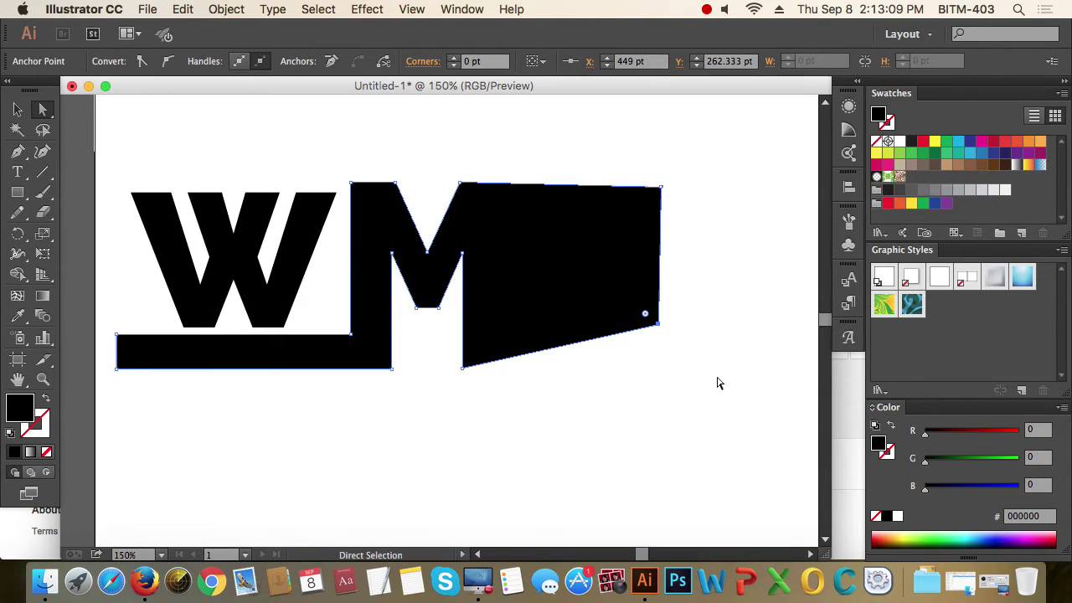
{"action": "scroll", "coordinate": [718, 382], "scroll_direction": "right", "scroll_amount": 10}
{"action": "left_click", "coordinate": [507, 316]}
{"action": "key", "text": "p"}
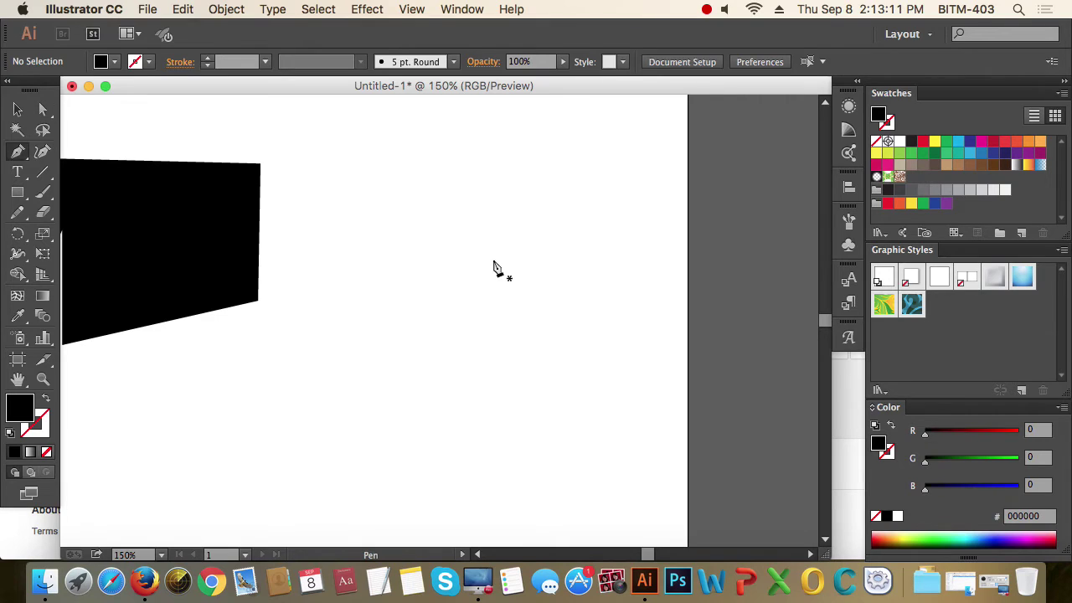
{"action": "left_click", "coordinate": [486, 212]}
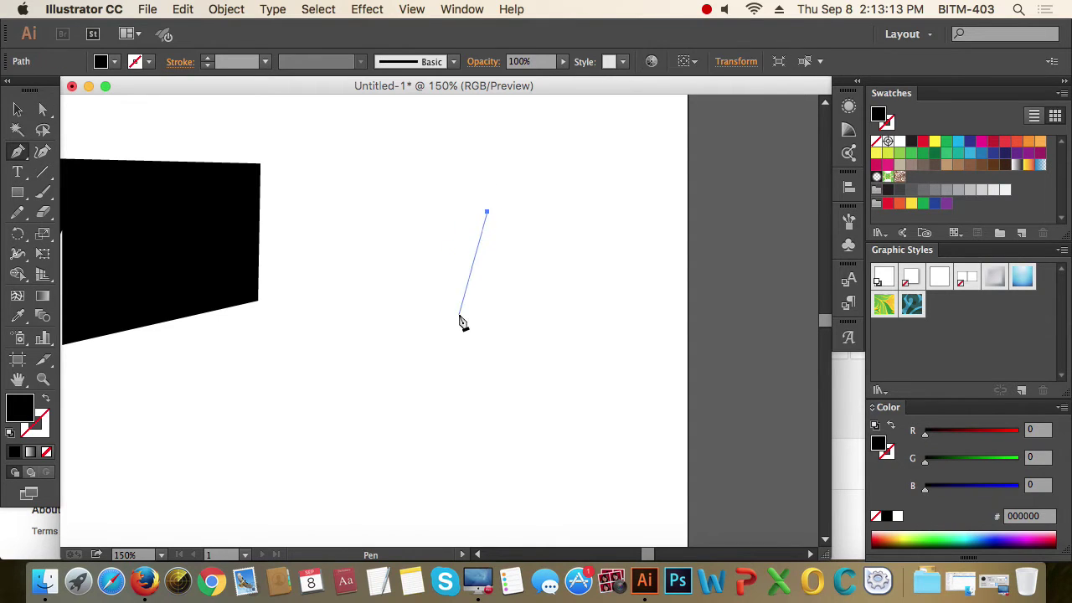
{"action": "left_click_drag", "start_coordinate": [459, 315], "coordinate": [492, 349]}
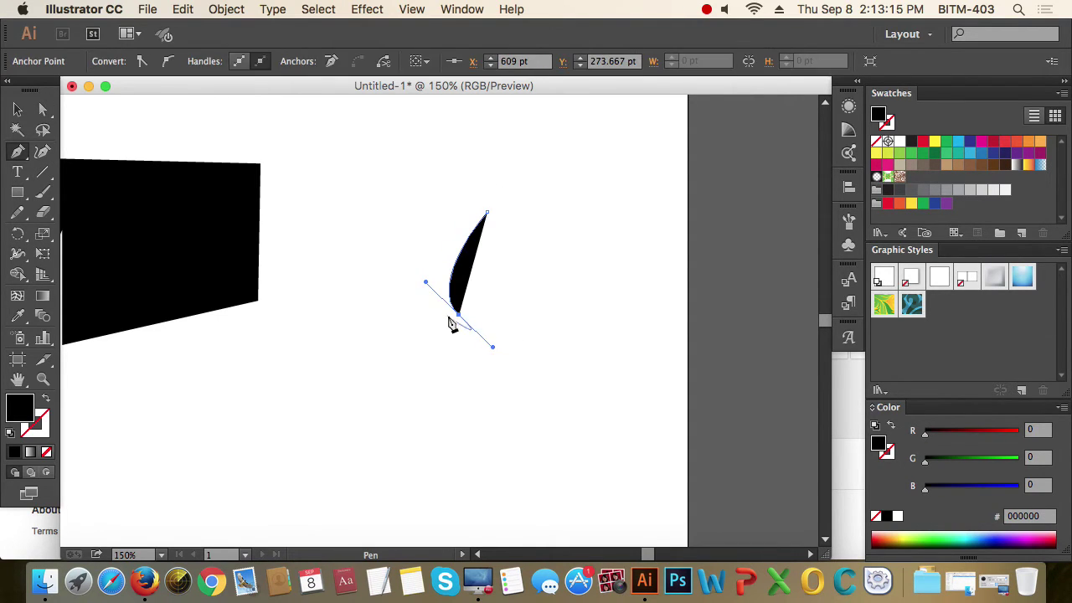
{"action": "left_click", "coordinate": [459, 315]}
{"action": "left_click_drag", "start_coordinate": [494, 315], "coordinate": [493, 378]}
{"action": "left_click", "coordinate": [494, 378]}
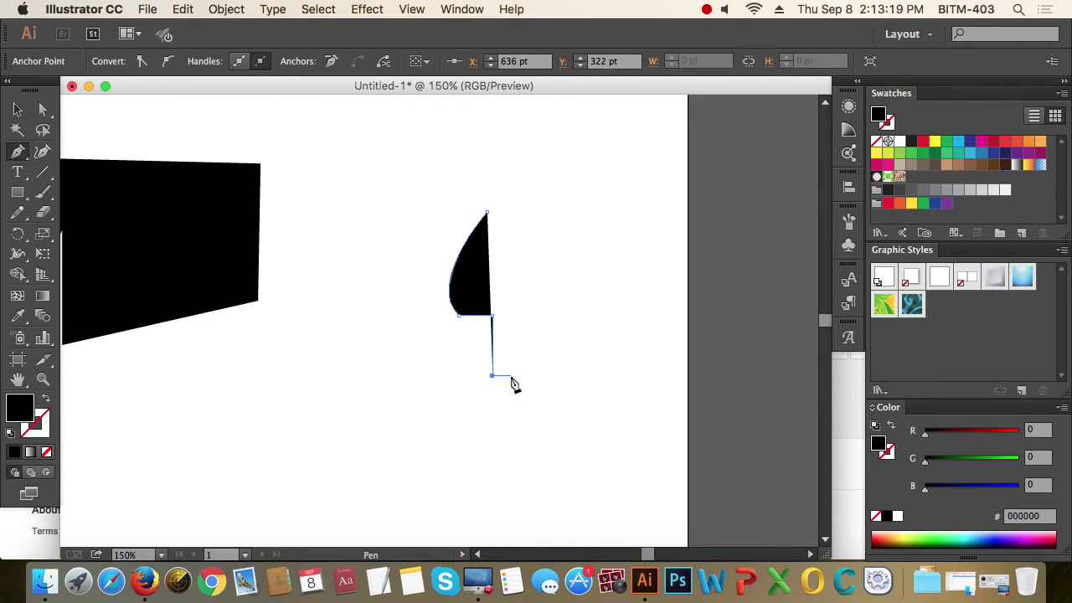
{"action": "left_click", "coordinate": [511, 377]}
{"action": "key", "text": "a"}
{"action": "left_click", "coordinate": [485, 219]}
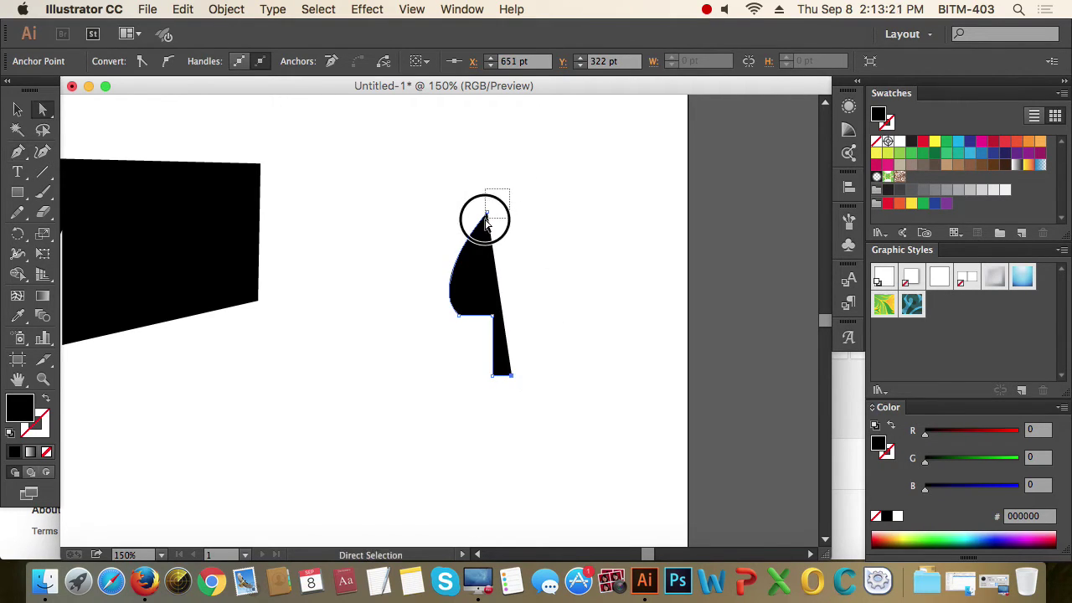
{"action": "left_click_drag", "start_coordinate": [489, 216], "coordinate": [504, 209]}
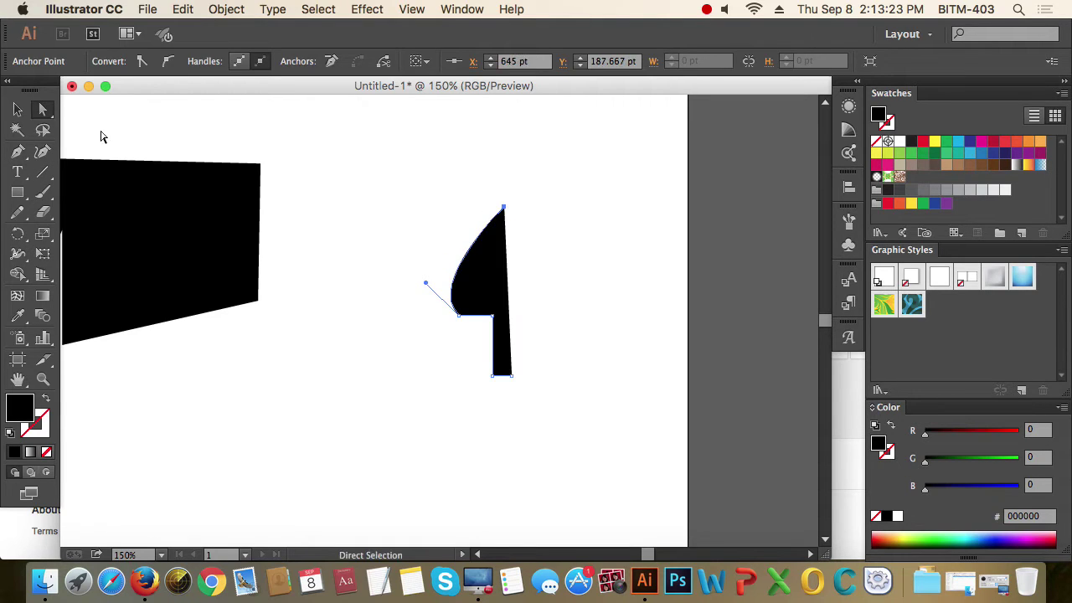
{"action": "left_click", "coordinate": [17, 109]}
{"action": "left_click", "coordinate": [422, 173]}
{"action": "left_click_drag", "start_coordinate": [421, 172], "coordinate": [517, 317]}
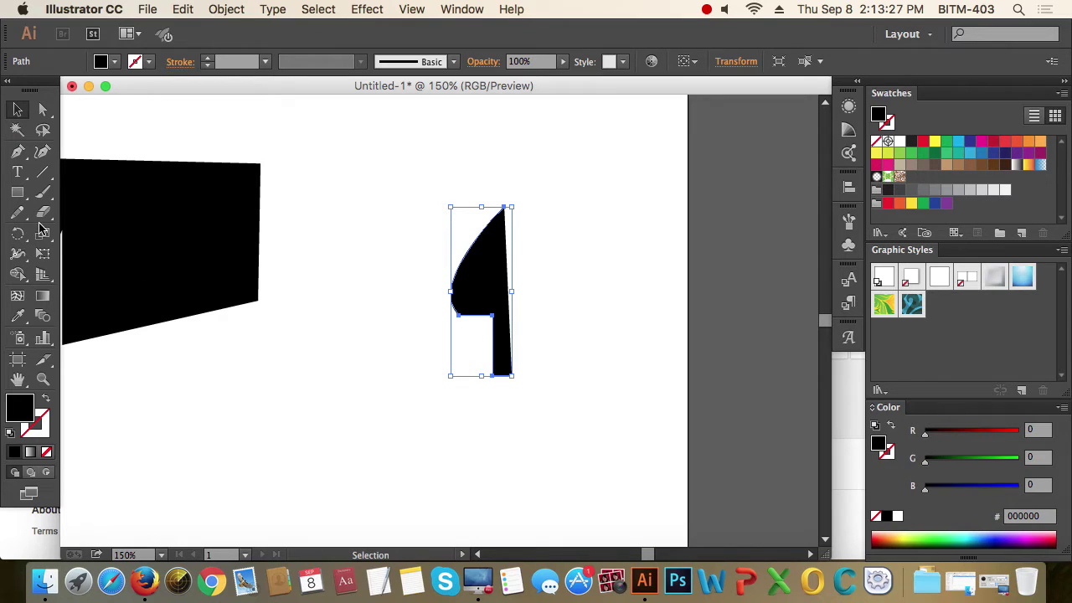
{"action": "left_click_drag", "start_coordinate": [22, 237], "coordinate": [93, 254]}
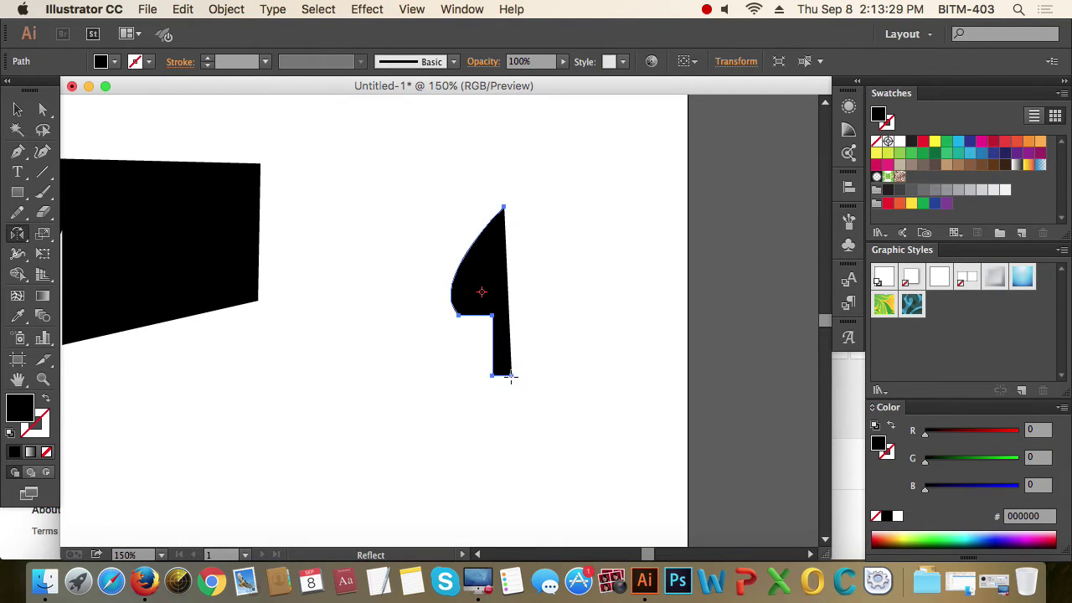
{"action": "left_click", "coordinate": [511, 377]}
{"action": "left_click_drag", "start_coordinate": [510, 187], "coordinate": [520, 206]}
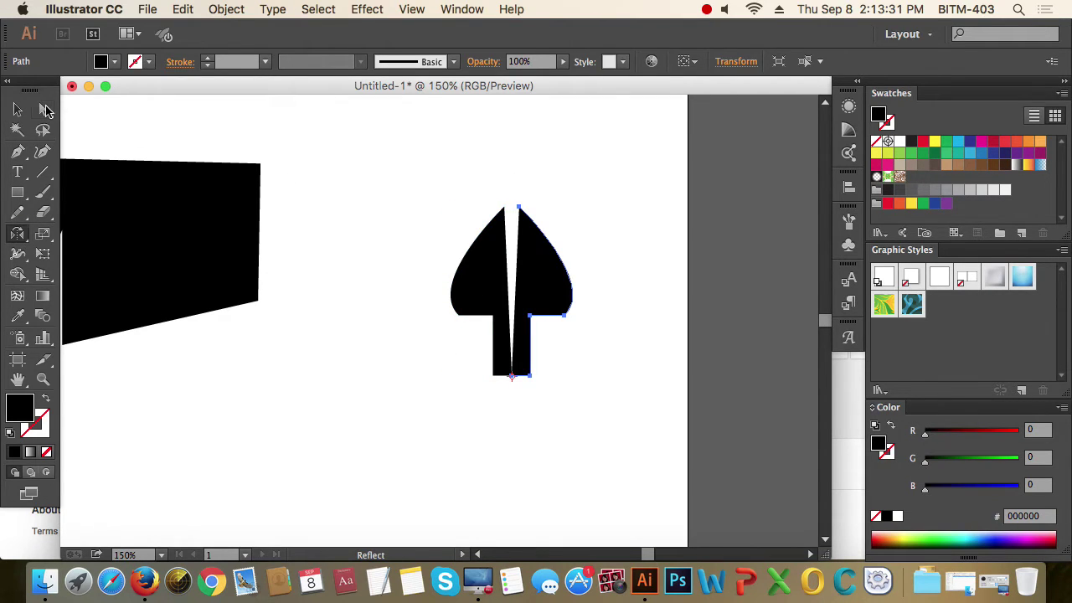
{"action": "left_click", "coordinate": [44, 110]}
{"action": "left_click", "coordinate": [584, 192]}
{"action": "left_click_drag", "start_coordinate": [433, 187], "coordinate": [674, 367]}
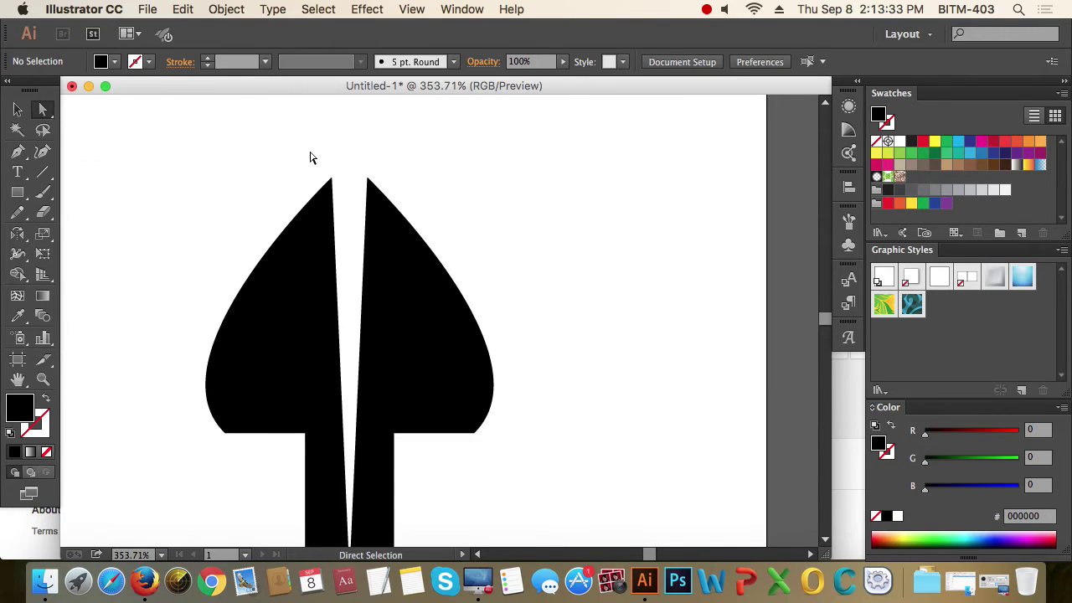
{"action": "left_click_drag", "start_coordinate": [310, 157], "coordinate": [492, 251]}
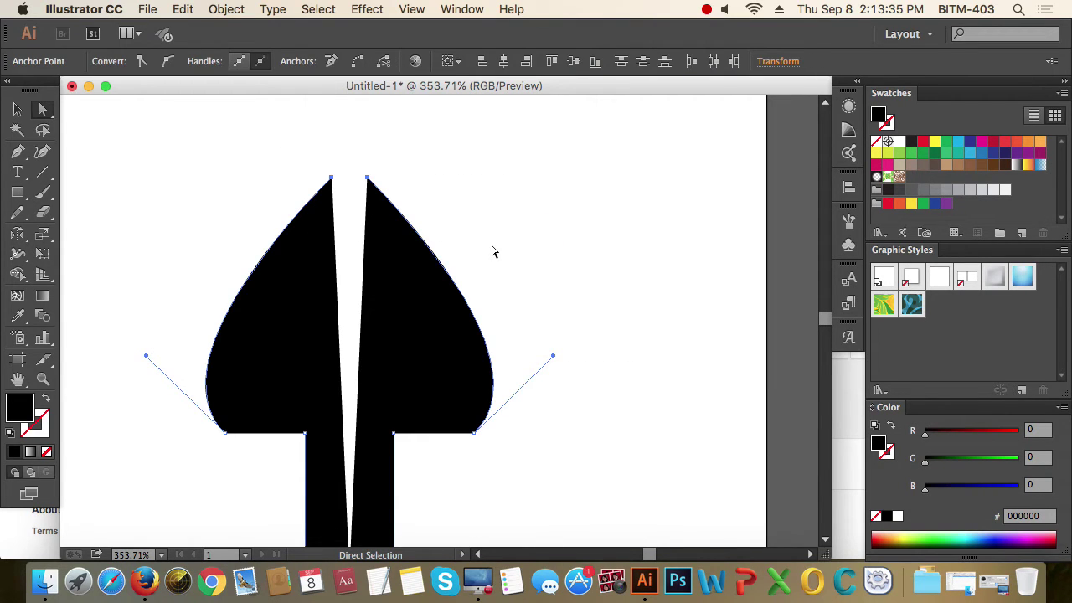
{"action": "key", "text": "super"}
{"action": "key", "text": "super+j"}
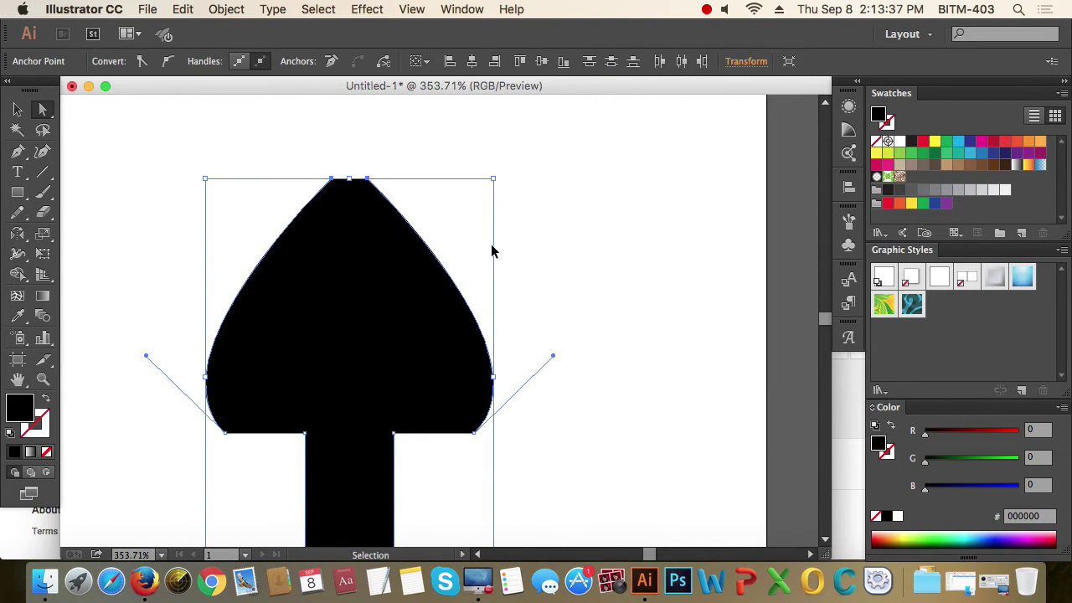
{"action": "key", "text": "super+z"}
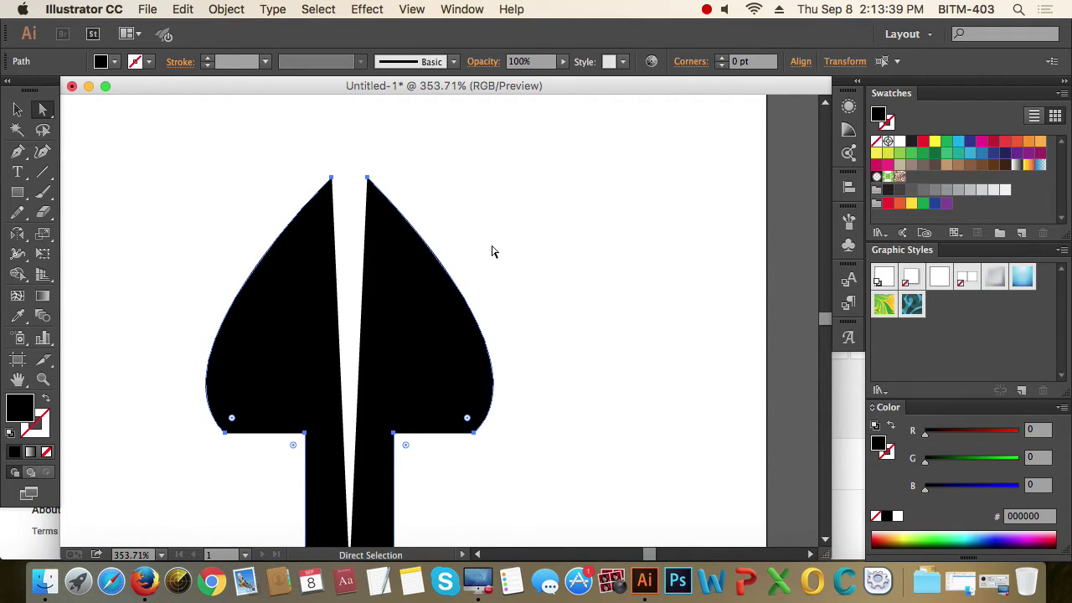
{"action": "left_click", "coordinate": [47, 401]}
{"action": "left_click_drag", "start_coordinate": [297, 147], "coordinate": [431, 222]}
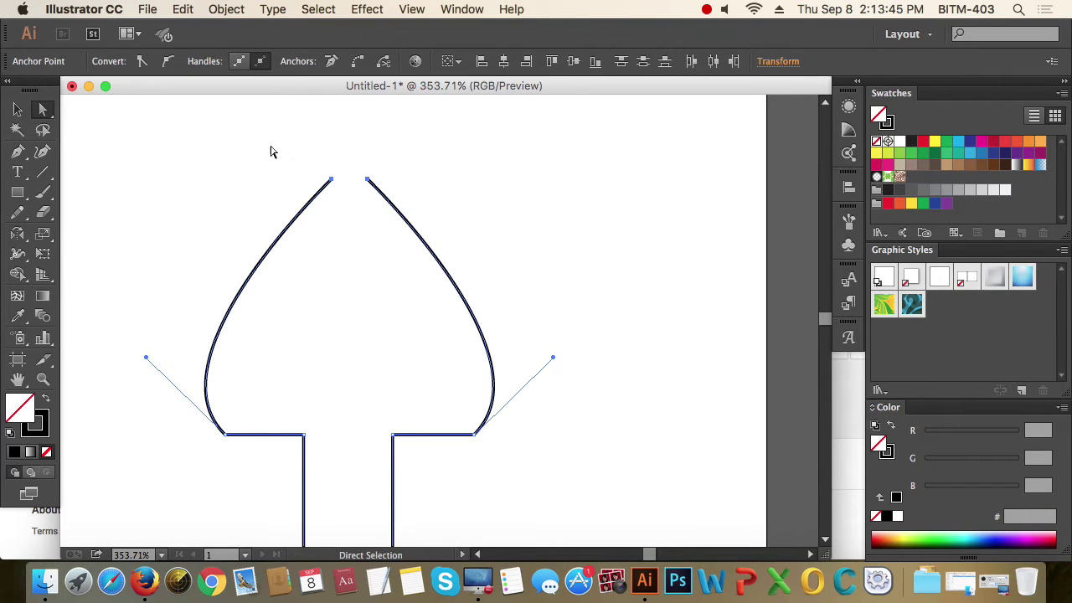
{"action": "left_click", "coordinate": [219, 10]}
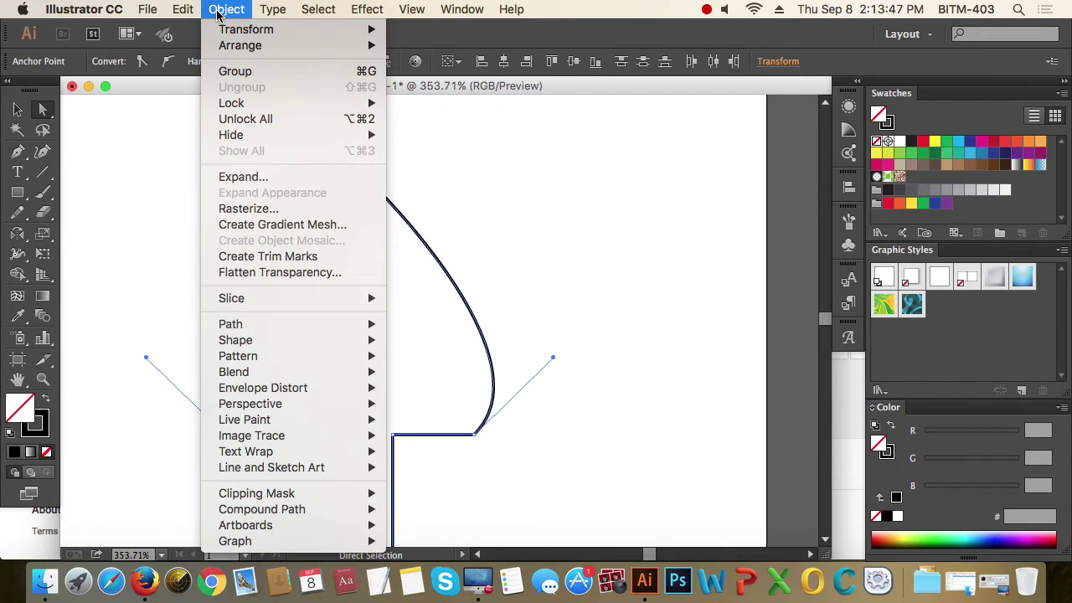
{"action": "mouse_move", "coordinate": [265, 322]}
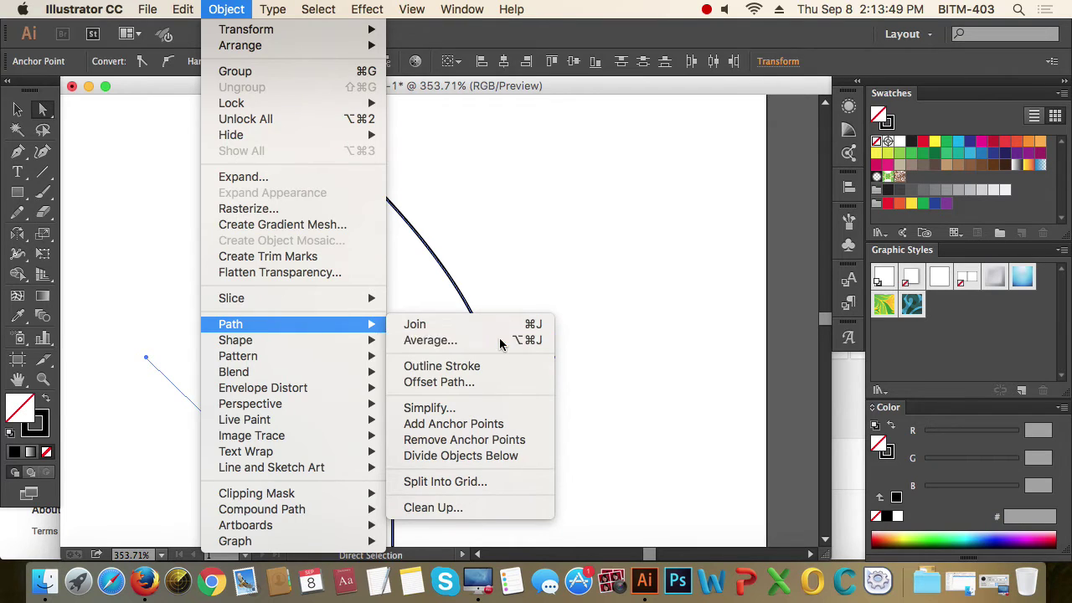
{"action": "left_click", "coordinate": [501, 342]}
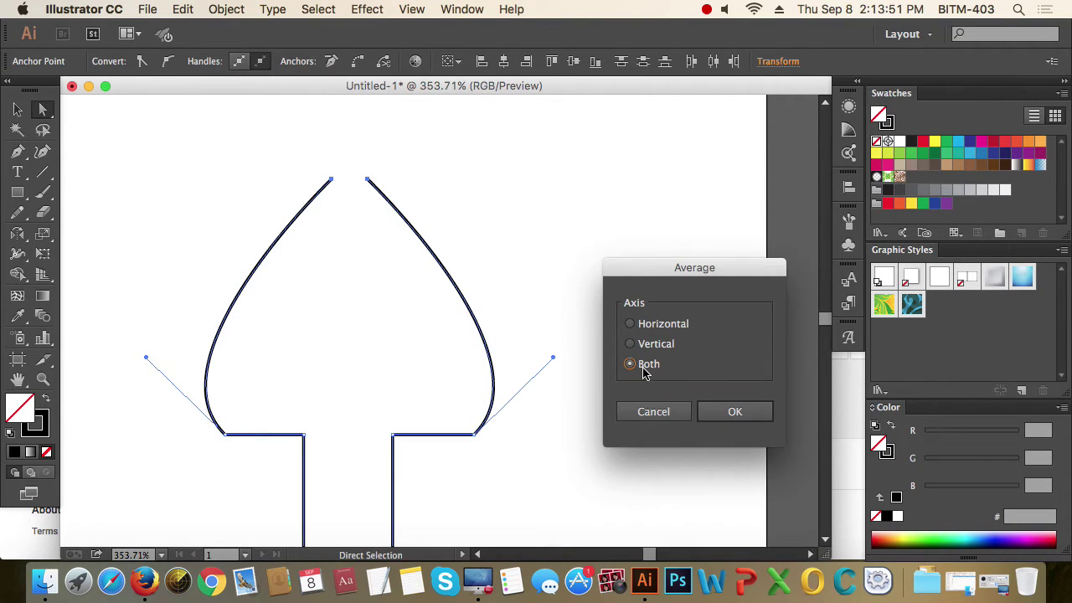
{"action": "left_click", "coordinate": [737, 413]}
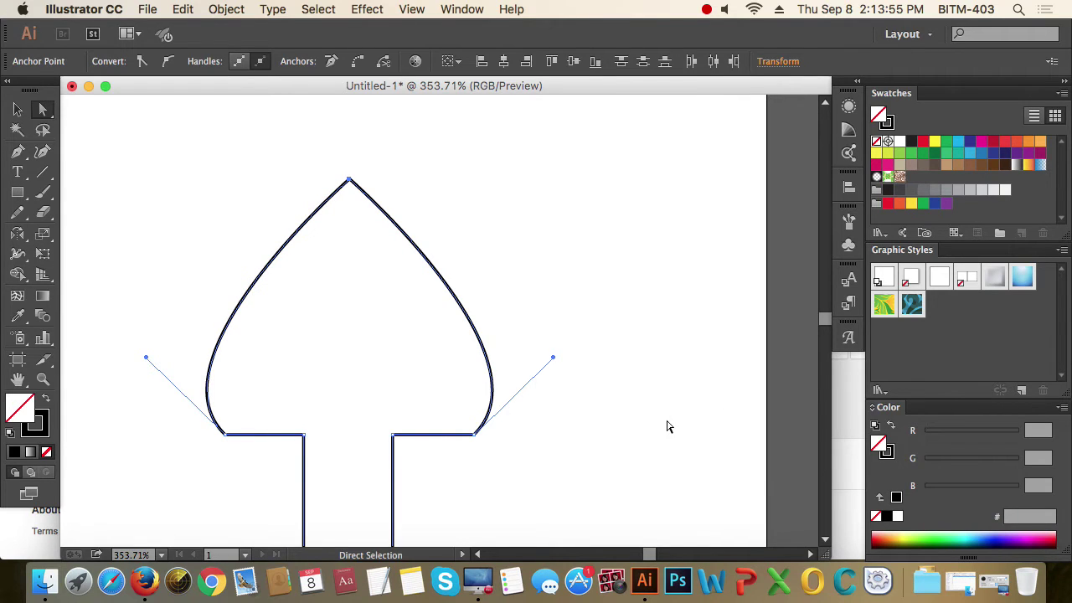
{"action": "left_click", "coordinate": [667, 427]}
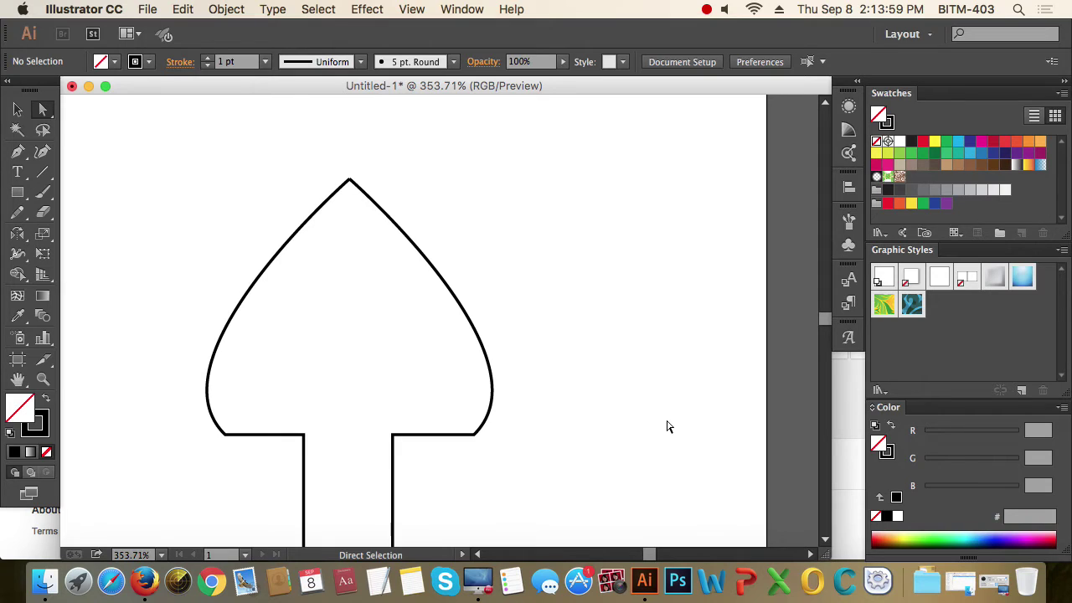
{"action": "key", "text": "z"}
{"action": "left_click_drag", "start_coordinate": [292, 160], "coordinate": [427, 260]}
{"action": "key", "text": "a"}
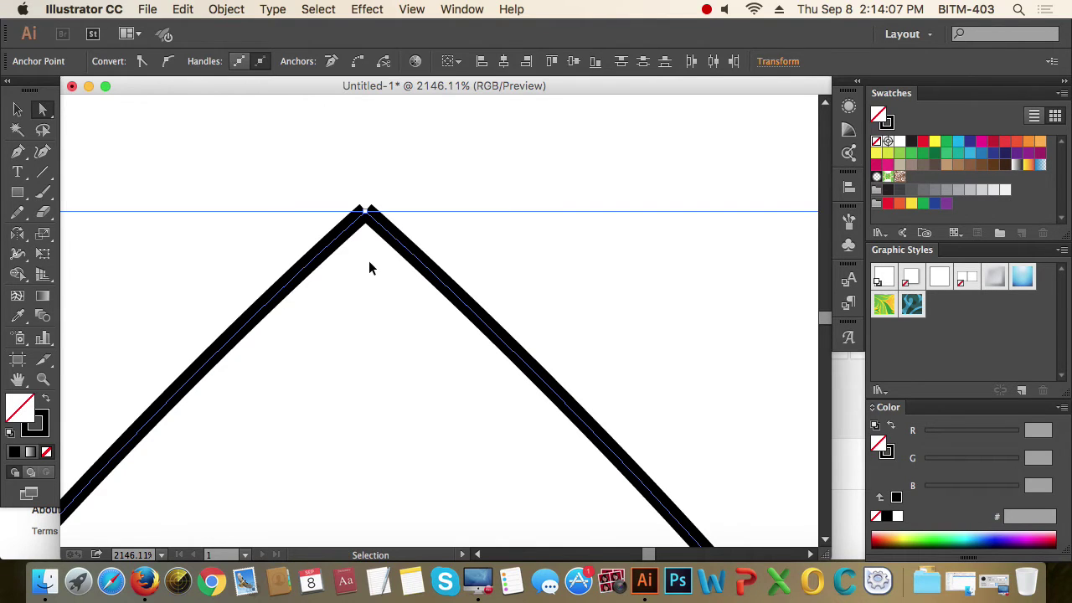
{"action": "key", "text": "super+j"}
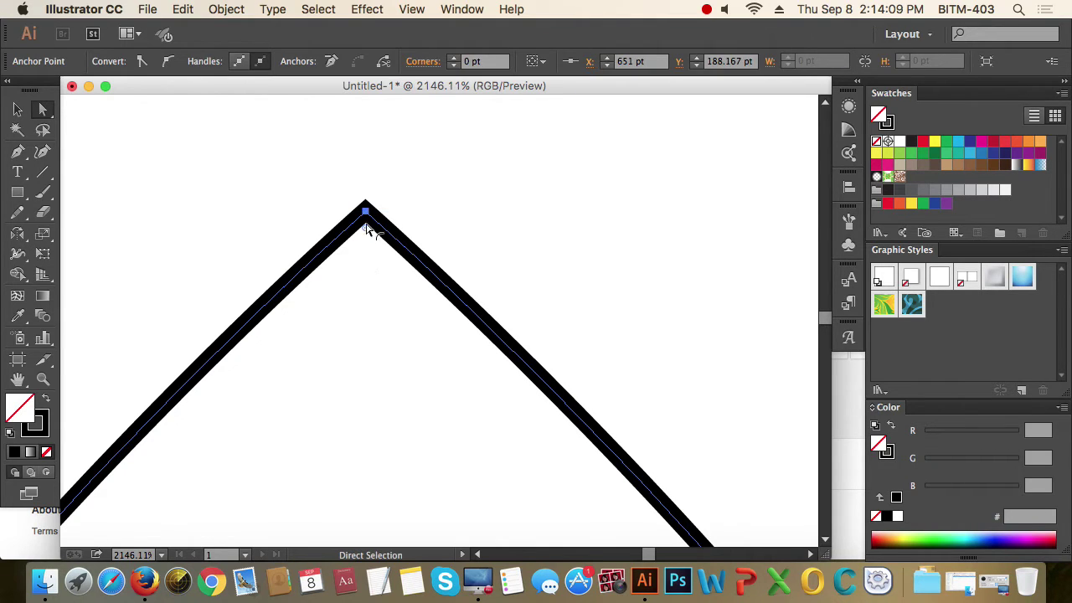
{"action": "left_click", "coordinate": [503, 236]}
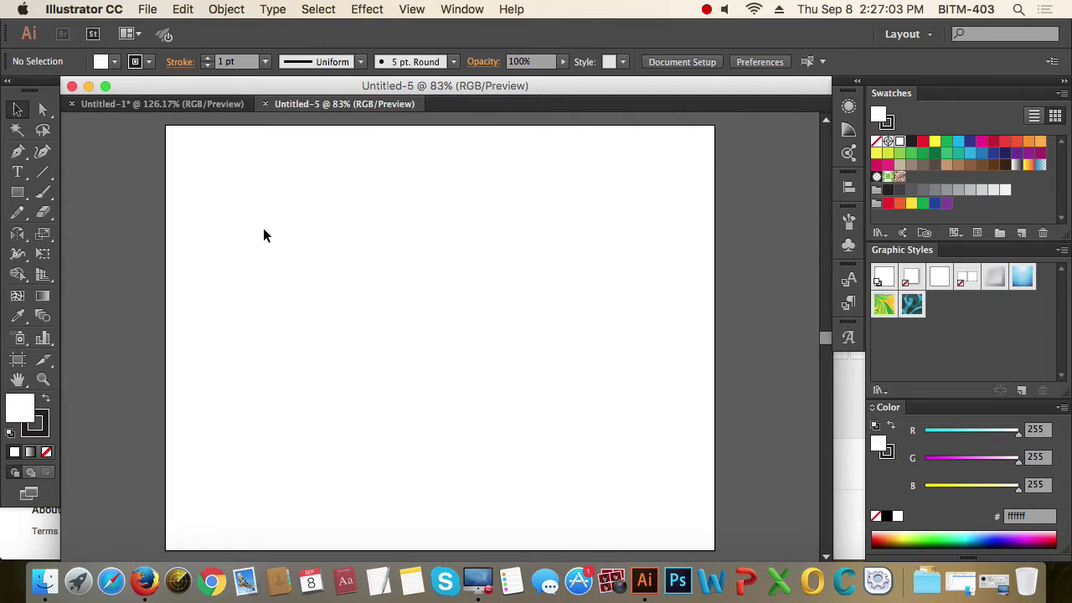
{"action": "left_click_drag", "start_coordinate": [17, 192], "coordinate": [95, 239]}
{"action": "left_click_drag", "start_coordinate": [245, 246], "coordinate": [251, 270]}
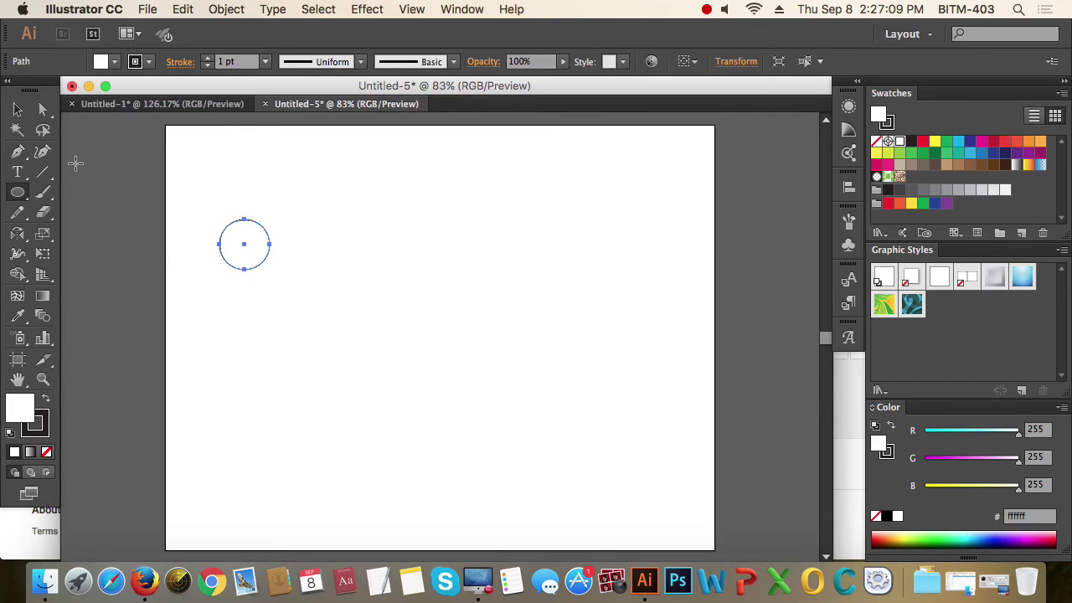
{"action": "left_click", "coordinate": [18, 111]}
{"action": "left_click", "coordinate": [47, 452]}
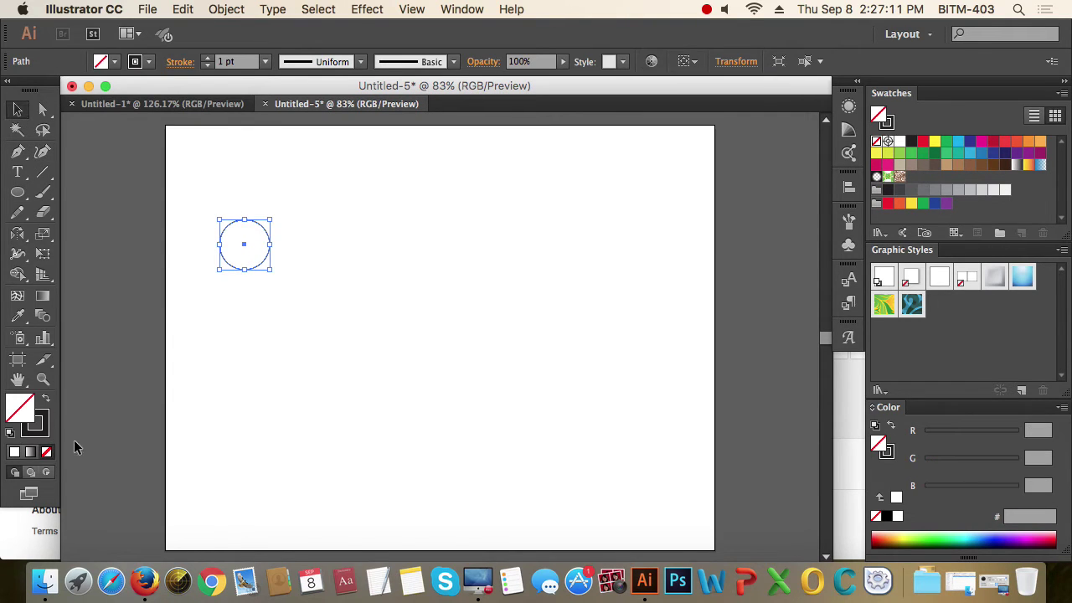
{"action": "left_click", "coordinate": [311, 345]}
{"action": "left_click_drag", "start_coordinate": [187, 206], "coordinate": [311, 279]}
{"action": "left_click_drag", "start_coordinate": [394, 351], "coordinate": [320, 295]}
{"action": "left_click", "coordinate": [208, 59]}
{"action": "left_click", "coordinate": [208, 59]}
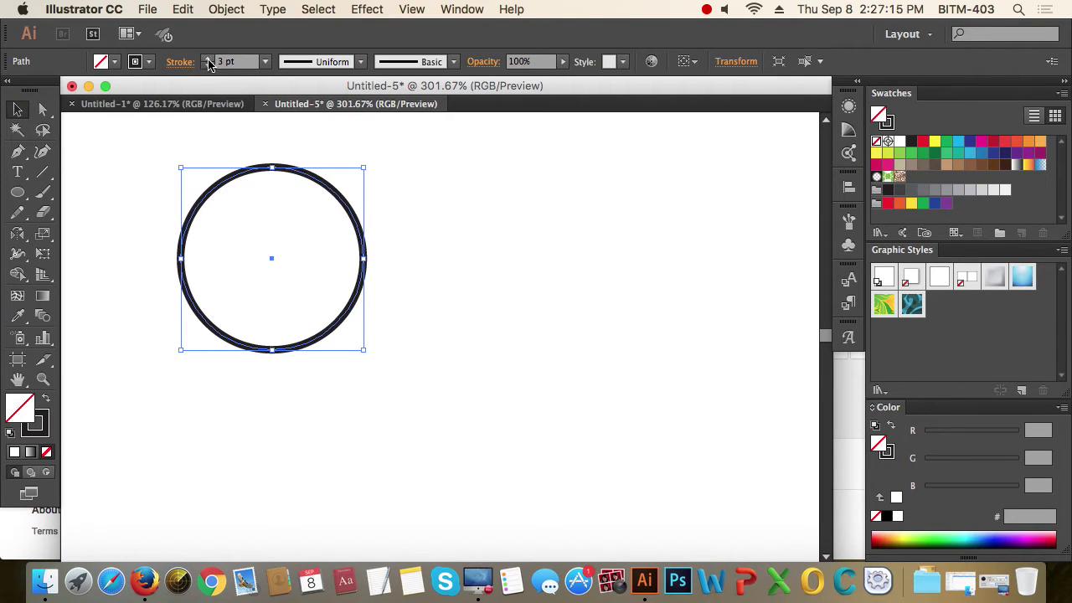
{"action": "left_click", "coordinate": [207, 59]}
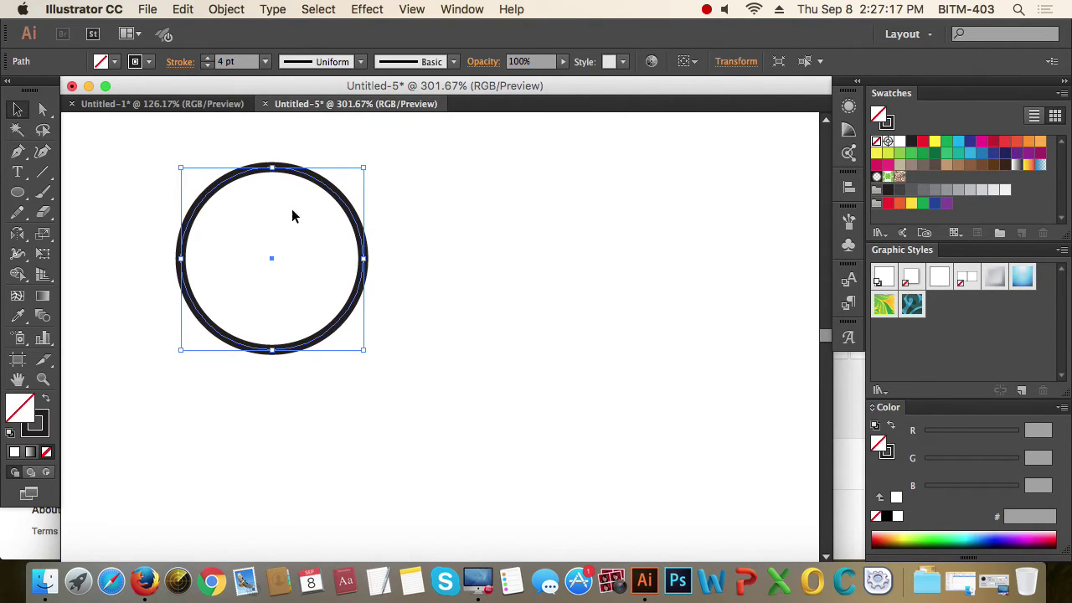
{"action": "left_click", "coordinate": [208, 65]}
{"action": "left_click_drag", "start_coordinate": [348, 333], "coordinate": [550, 334]}
{"action": "left_click", "coordinate": [615, 407]}
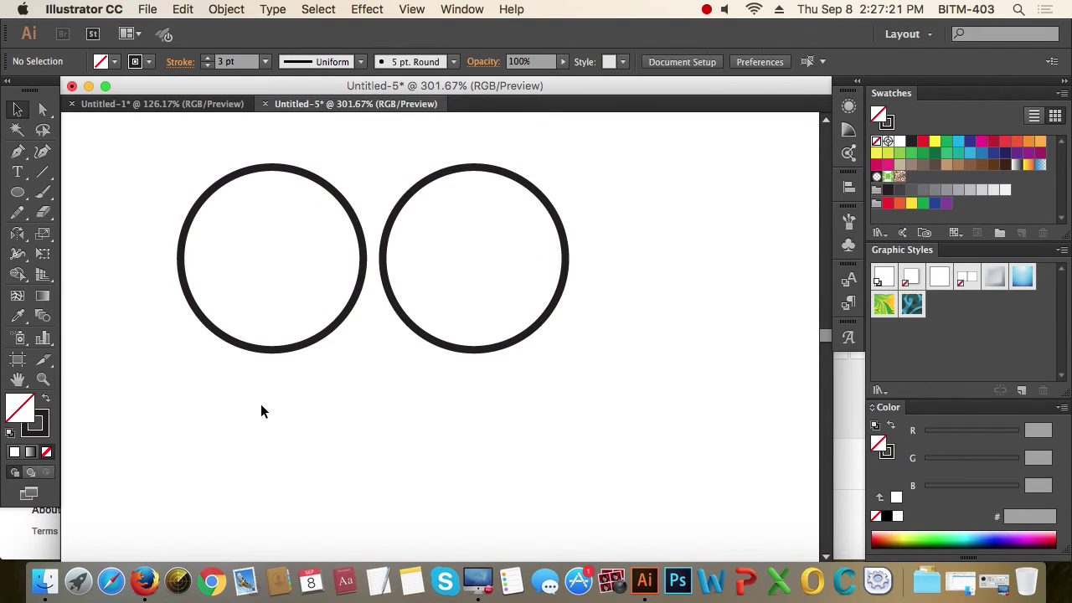
{"action": "left_click_drag", "start_coordinate": [217, 417], "coordinate": [298, 330]}
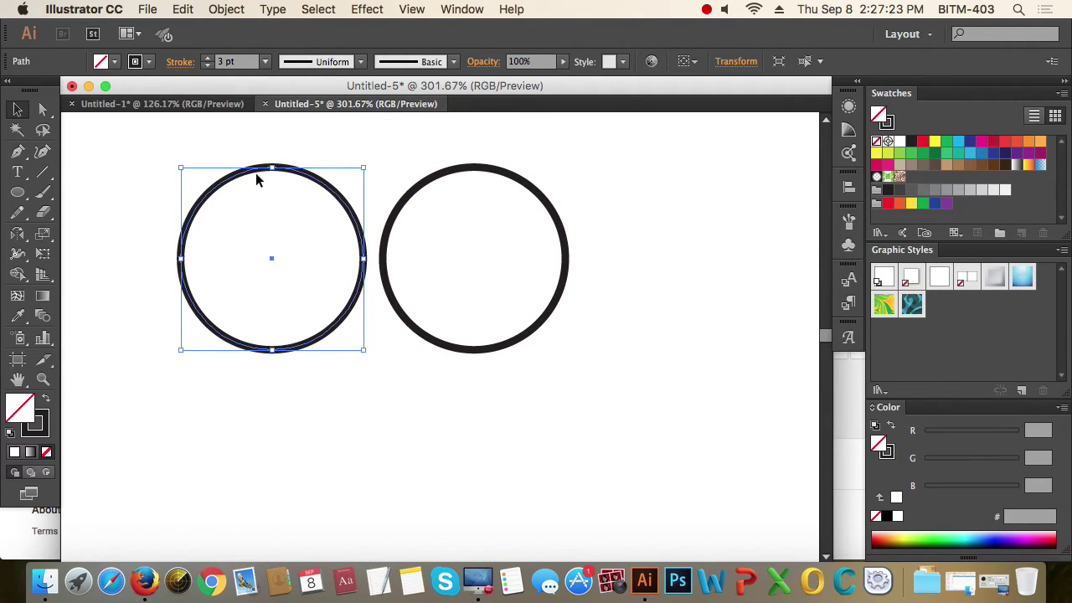
{"action": "left_click", "coordinate": [226, 10]}
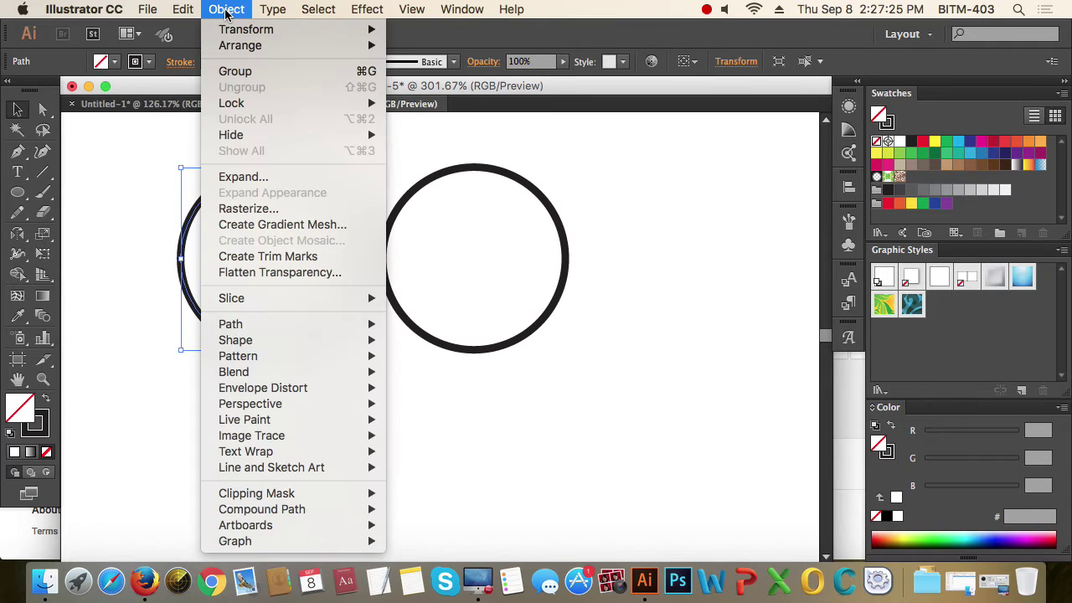
{"action": "mouse_move", "coordinate": [269, 327]}
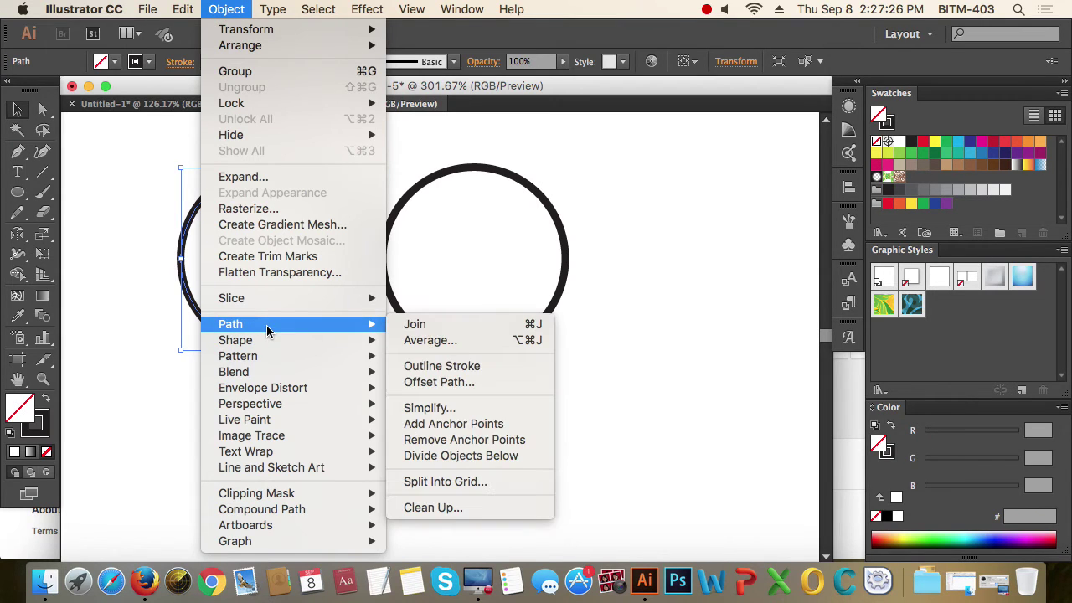
{"action": "left_click", "coordinate": [466, 372]}
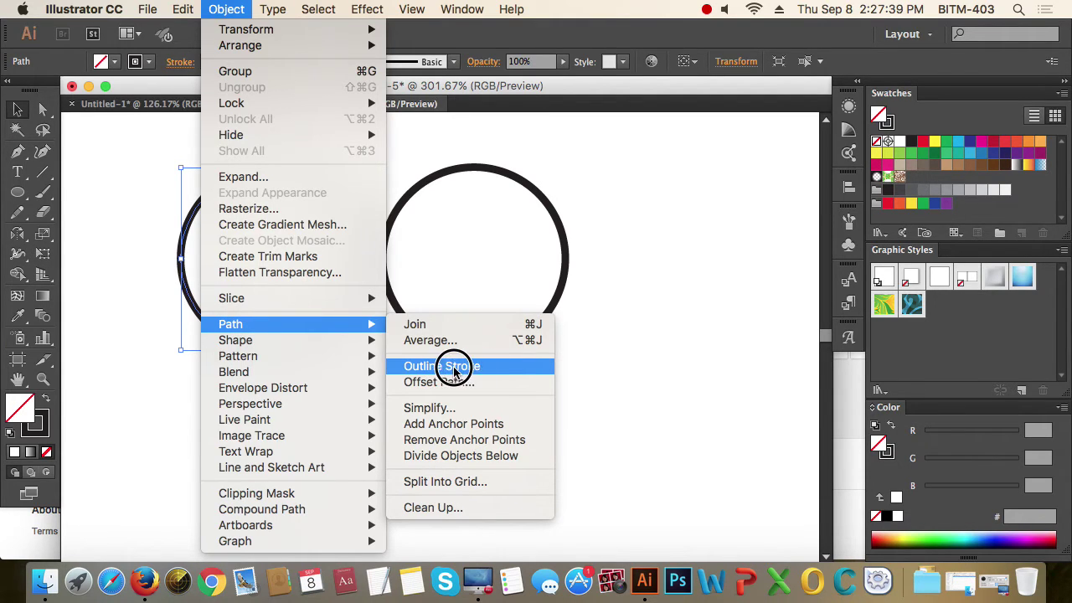
{"action": "left_click", "coordinate": [456, 371]}
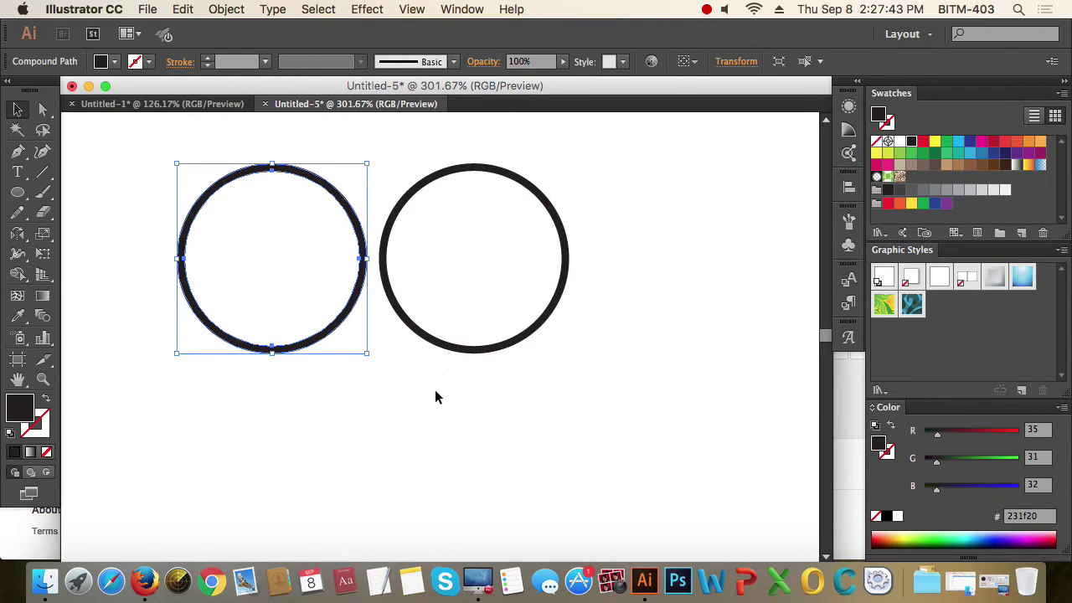
{"action": "left_click", "coordinate": [325, 434]}
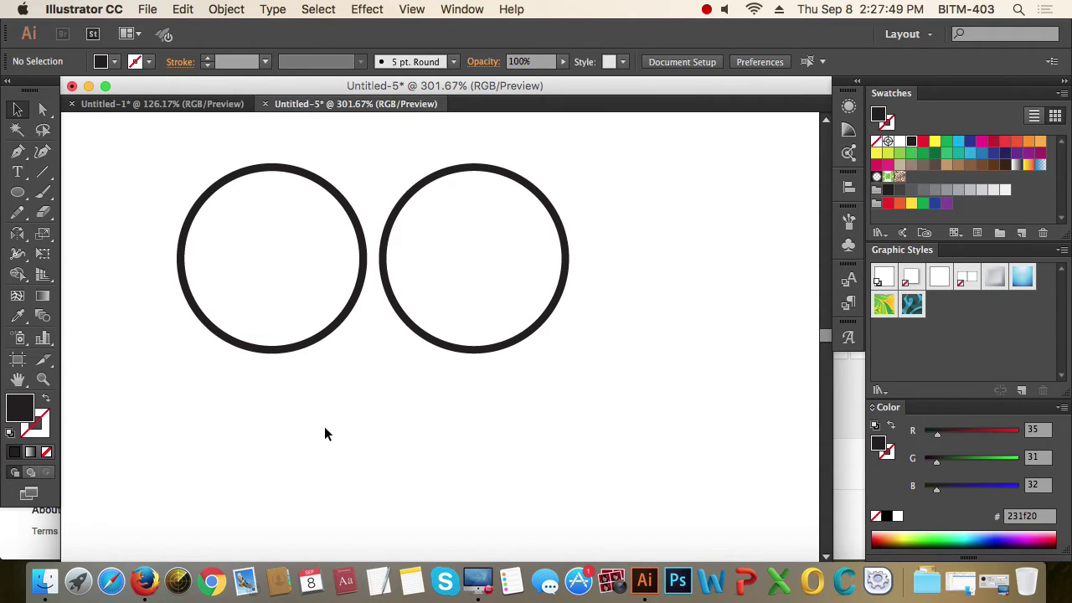
- Duplicate both circles below the originals and scale the copies up with a corner handle
{"action": "key", "text": "super+a"}
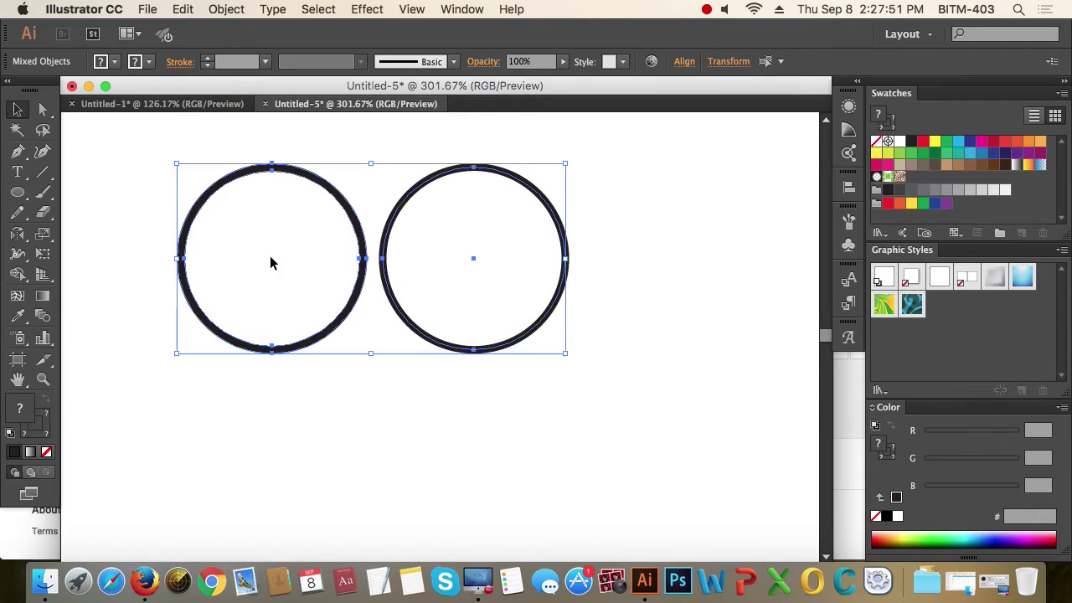
{"action": "left_click", "coordinate": [547, 429]}
{"action": "left_click_drag", "start_coordinate": [511, 419], "coordinate": [302, 260]}
{"action": "left_click", "coordinate": [570, 369]}
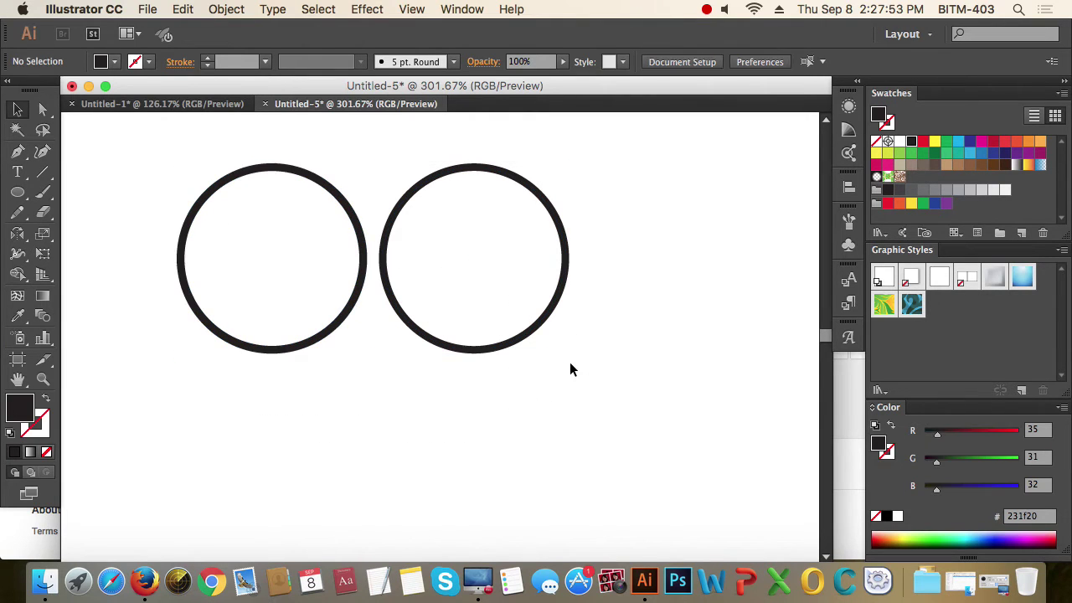
{"action": "left_click_drag", "start_coordinate": [316, 388], "coordinate": [260, 272]}
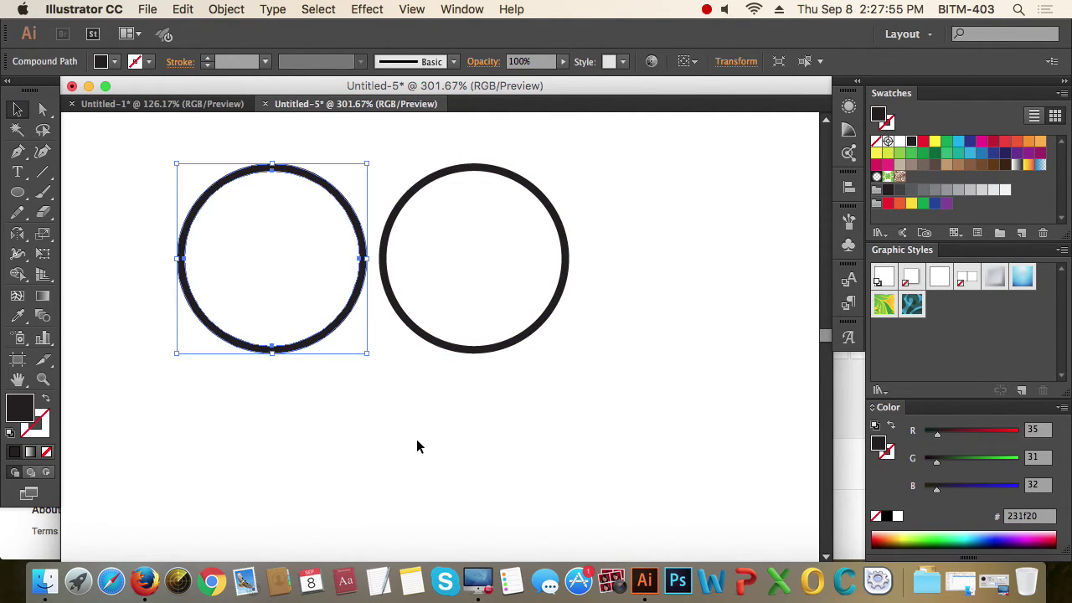
{"action": "left_click", "coordinate": [562, 254]}
{"action": "left_click", "coordinate": [600, 368]}
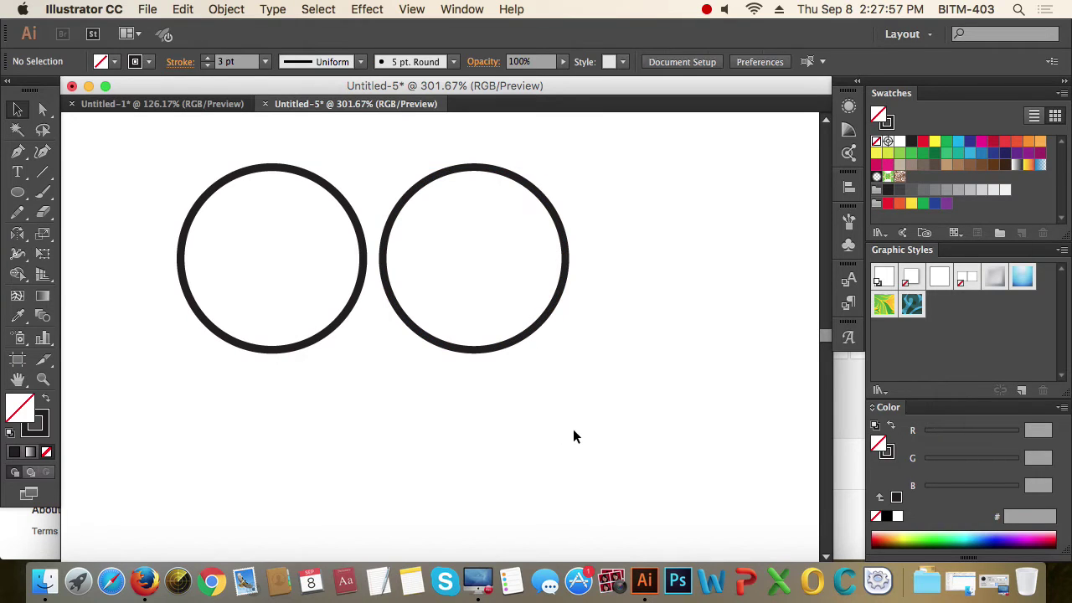
{"action": "left_click_drag", "start_coordinate": [573, 429], "coordinate": [225, 206]}
{"action": "key", "text": "super+minus"}
{"action": "key", "text": "super+minus"}
{"action": "key", "text": "super+minus"}
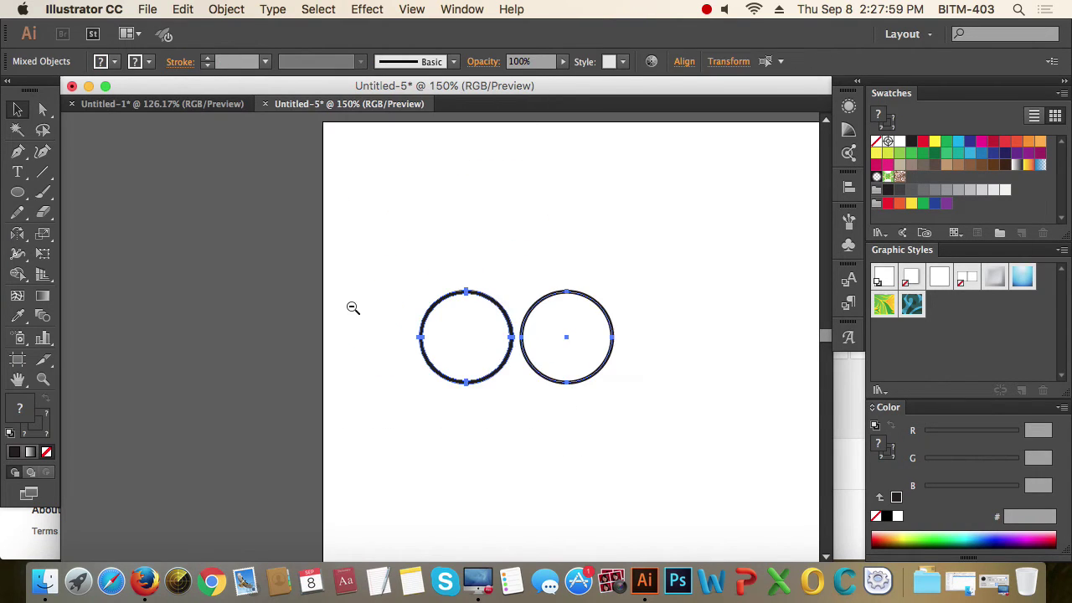
{"action": "scroll", "coordinate": [402, 268], "scroll_direction": "down", "scroll_amount": 4}
{"action": "scroll", "coordinate": [402, 268], "scroll_direction": "right", "scroll_amount": 2}
{"action": "left_click_drag", "start_coordinate": [449, 203], "coordinate": [452, 367]}
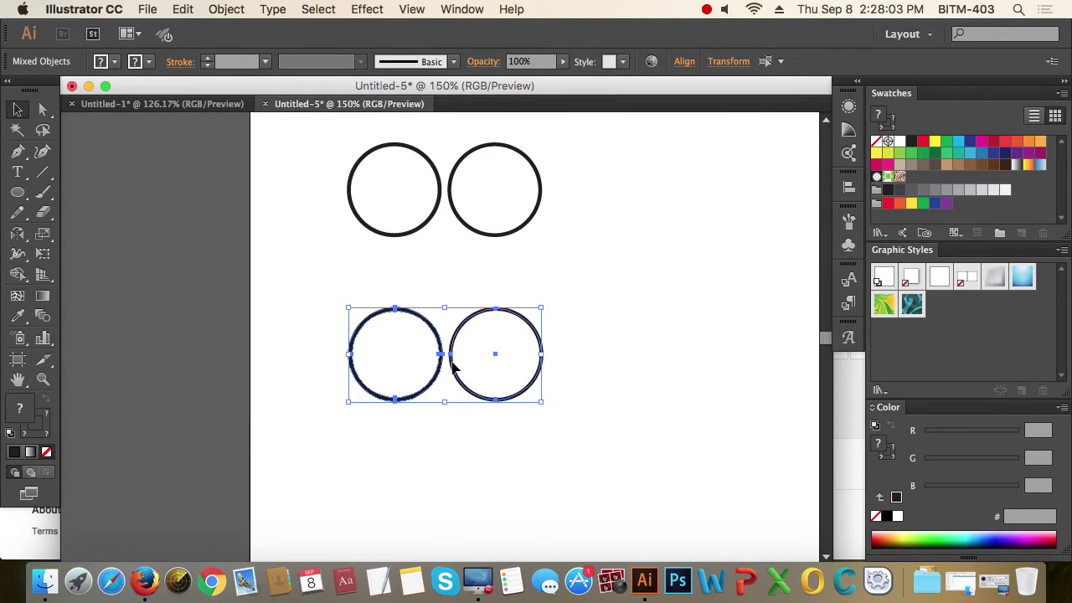
{"action": "left_click_drag", "start_coordinate": [542, 402], "coordinate": [797, 522]}
- Reposition the enlarged thick ring and thin circle pair on the artboard
{"action": "scroll", "coordinate": [620, 372], "scroll_direction": "left", "scroll_amount": 3}
{"action": "scroll", "coordinate": [620, 372], "scroll_direction": "down", "scroll_amount": 2}
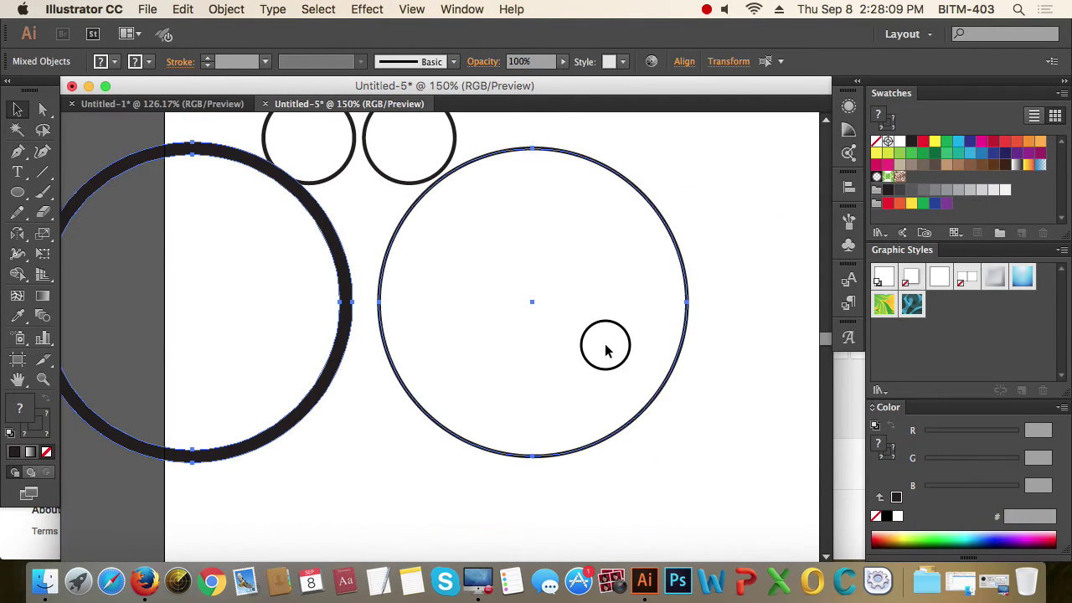
{"action": "left_click_drag", "start_coordinate": [383, 300], "coordinate": [464, 385]}
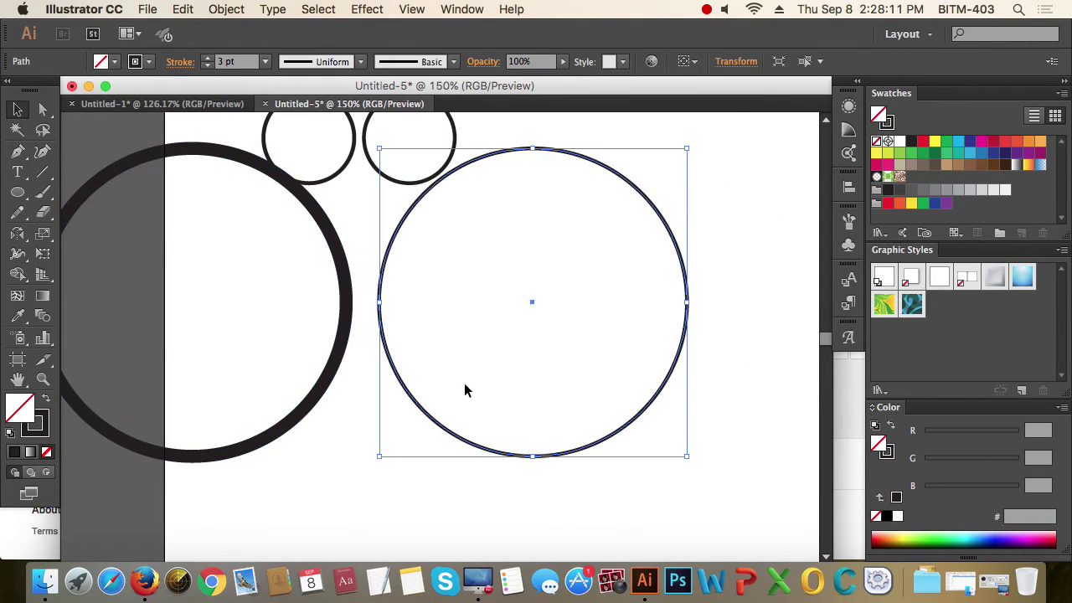
{"action": "left_click_drag", "start_coordinate": [488, 478], "coordinate": [280, 268]}
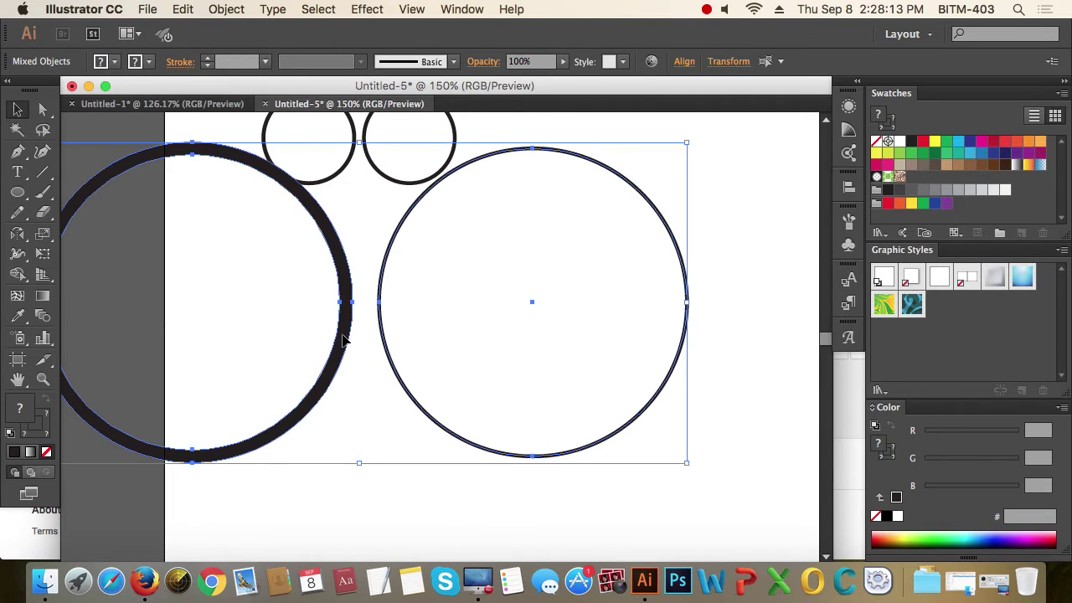
{"action": "left_click_drag", "start_coordinate": [346, 339], "coordinate": [453, 420]}
{"action": "left_click", "coordinate": [477, 258]}
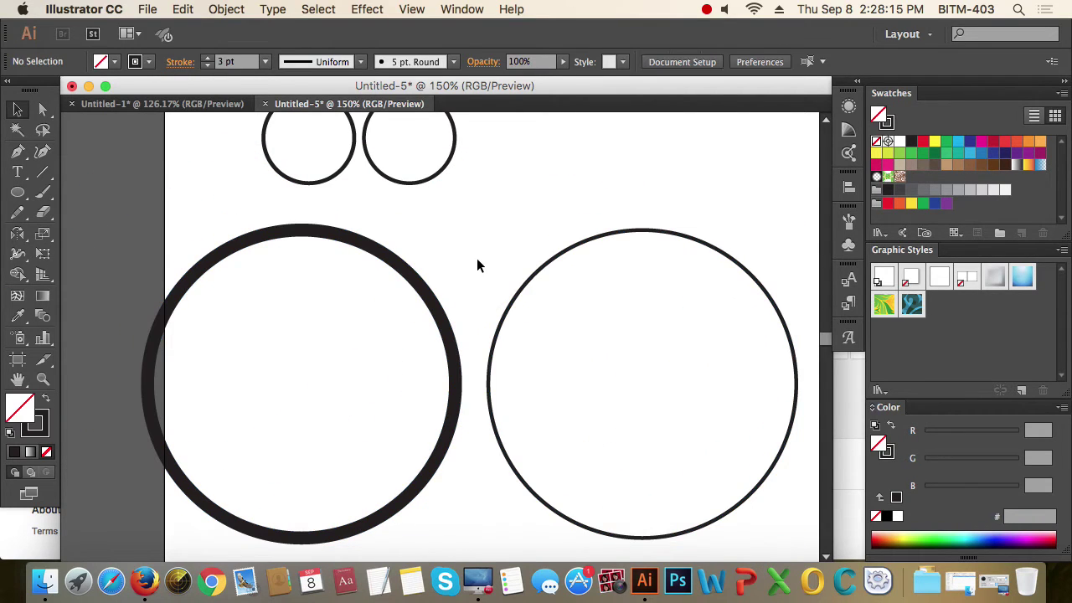
{"action": "left_click_drag", "start_coordinate": [342, 368], "coordinate": [509, 402]}
{"action": "left_click_drag", "start_coordinate": [461, 368], "coordinate": [352, 295]}
{"action": "left_click_drag", "start_coordinate": [376, 191], "coordinate": [397, 176]}
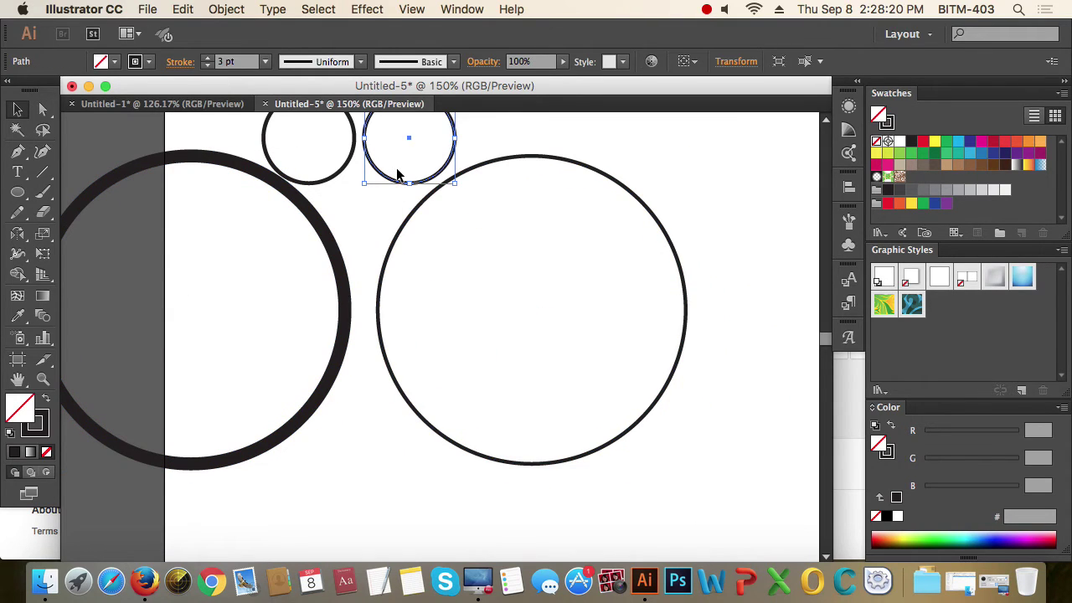
- Duplicate the small circle pair upward and shrink the copy with a corner handle
{"action": "left_click", "coordinate": [358, 222]}
{"action": "left_click_drag", "start_coordinate": [355, 220], "coordinate": [312, 246]}
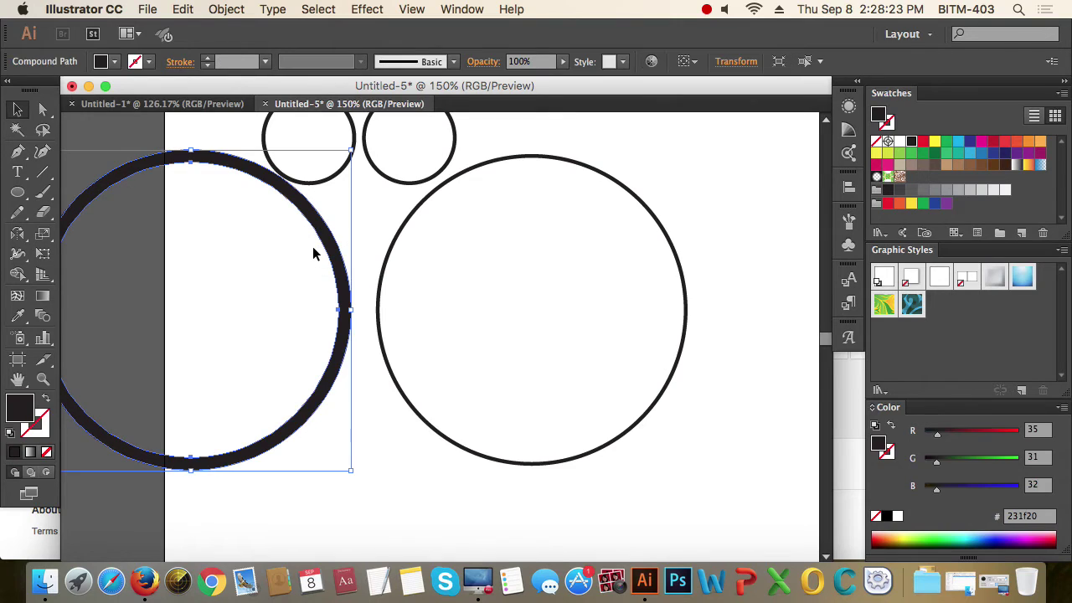
{"action": "left_click", "coordinate": [412, 222]}
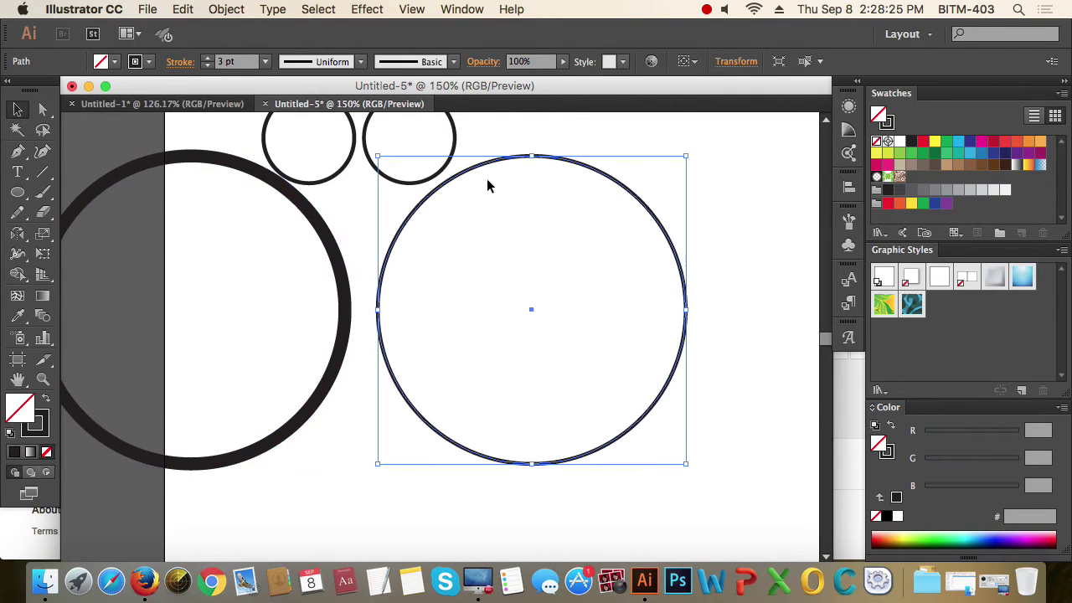
{"action": "left_click", "coordinate": [453, 146]}
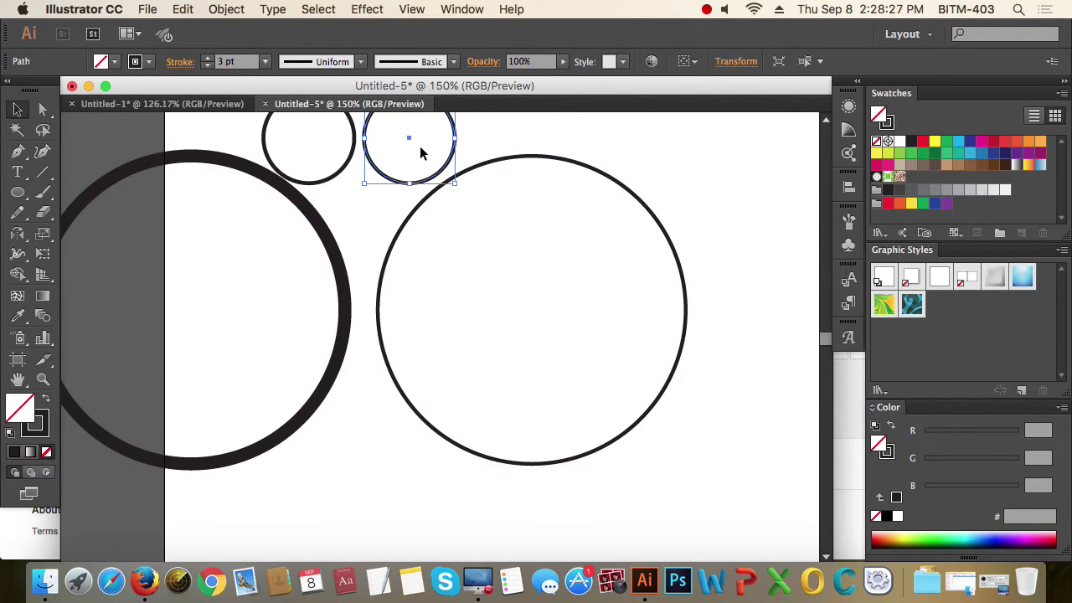
{"action": "left_click_drag", "start_coordinate": [336, 196], "coordinate": [319, 158]}
{"action": "mouse_move", "coordinate": [359, 239]}
{"action": "left_mouse_down"}
{"action": "mouse_move", "coordinate": [312, 266]}
{"action": "mouse_move", "coordinate": [483, 352]}
{"action": "left_mouse_up"}
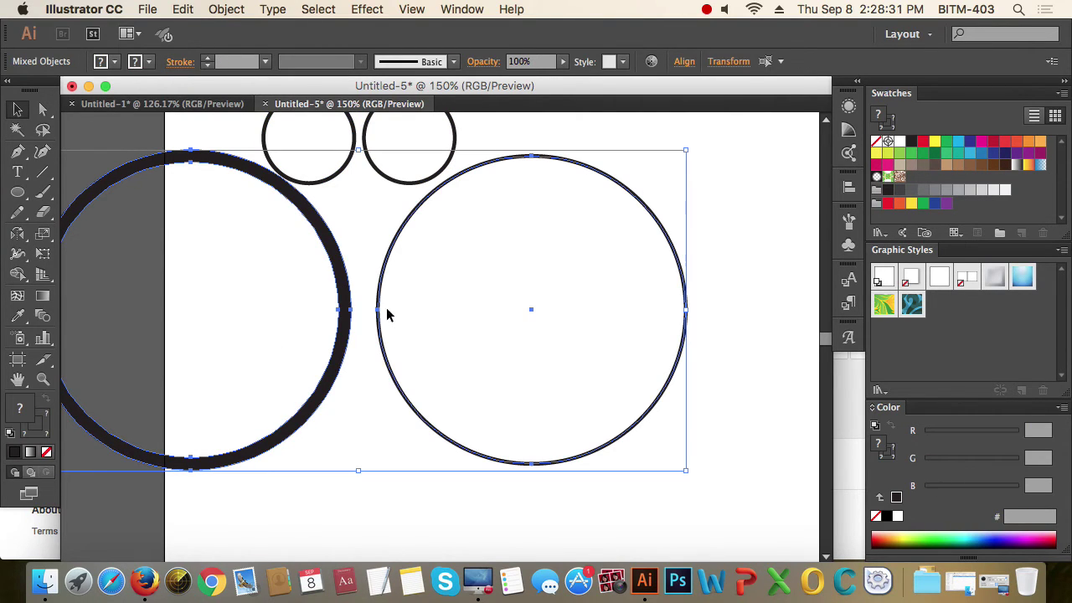
{"action": "left_click_drag", "start_coordinate": [379, 312], "coordinate": [481, 460]}
{"action": "left_click_drag", "start_coordinate": [292, 291], "coordinate": [385, 478]}
{"action": "left_click_drag", "start_coordinate": [335, 179], "coordinate": [383, 192]}
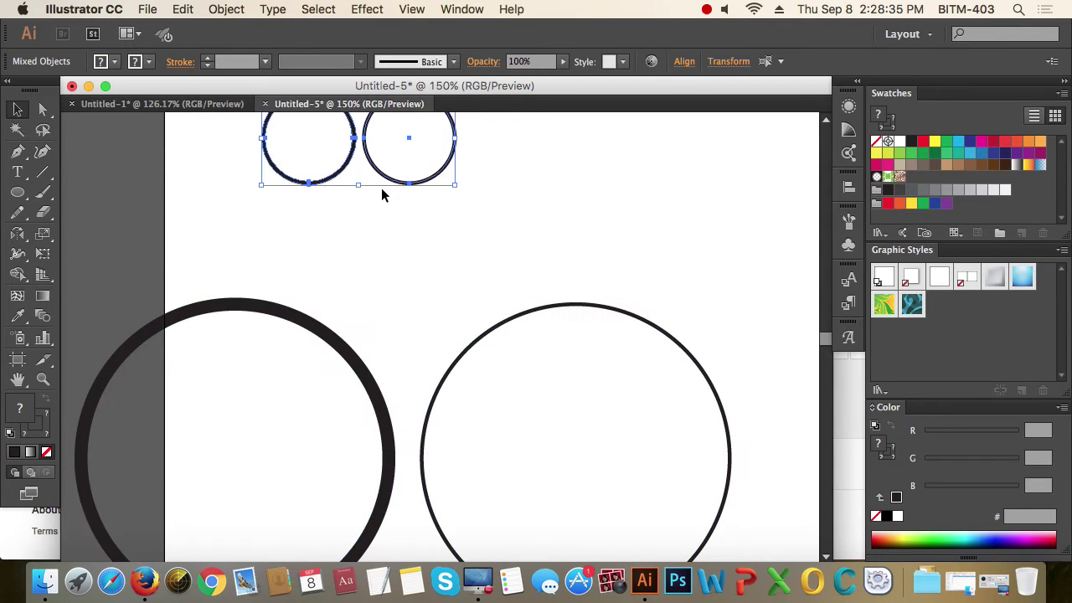
{"action": "scroll", "coordinate": [387, 306], "scroll_direction": "up", "scroll_amount": 5}
{"action": "left_click_drag", "start_coordinate": [372, 303], "coordinate": [382, 178]}
{"action": "left_click_drag", "start_coordinate": [475, 224], "coordinate": [412, 203]}
- Drag the tiny outlined circle left away from the black ring, then select the heavily stroked circle
{"action": "left_click", "coordinate": [431, 218]}
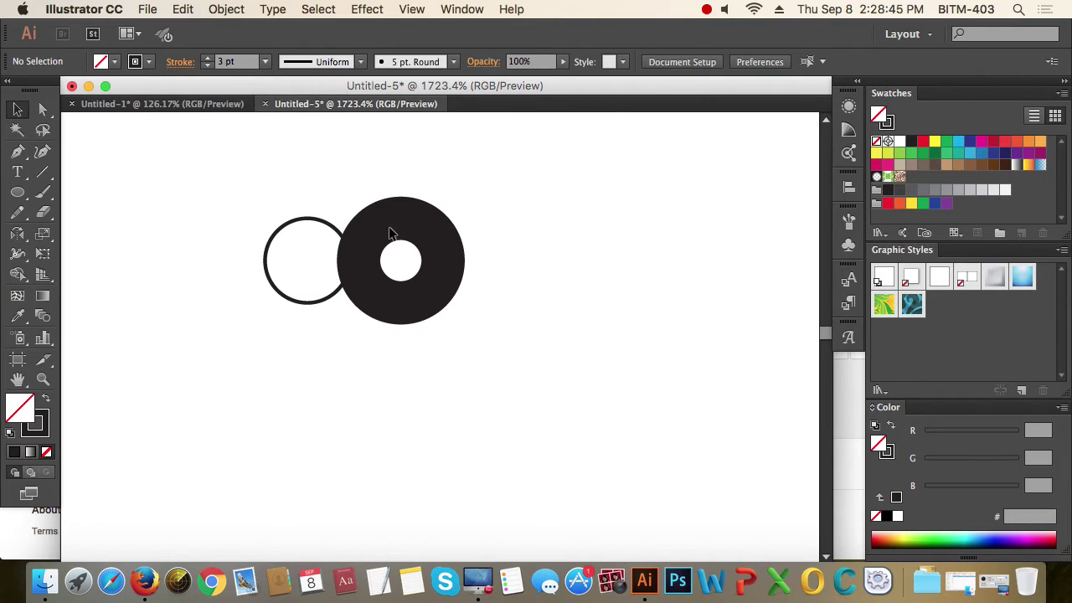
{"action": "left_click_drag", "start_coordinate": [483, 395], "coordinate": [386, 204]}
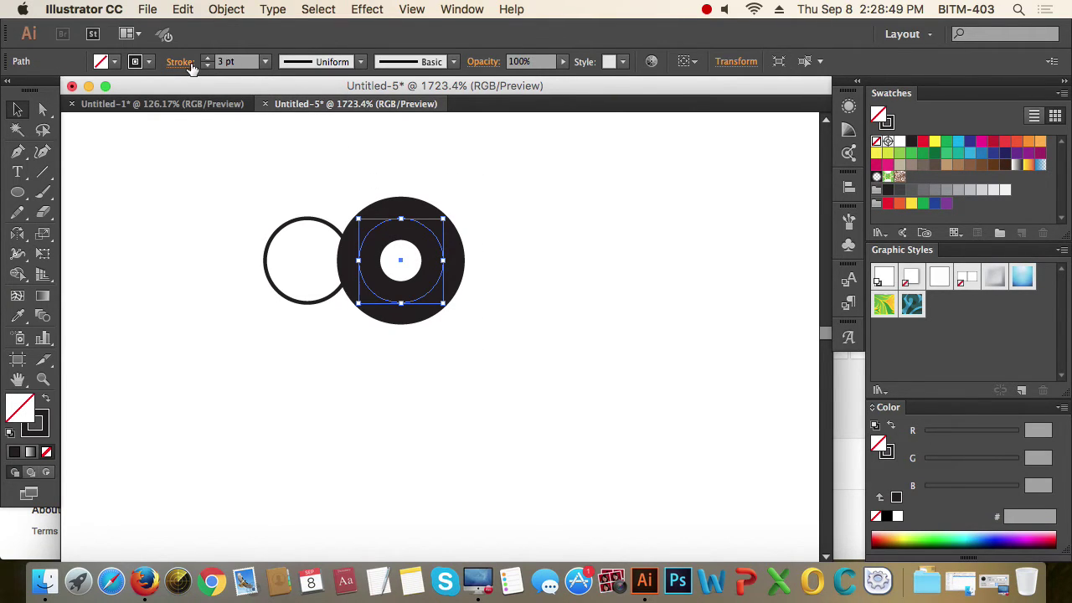
{"action": "left_click_drag", "start_coordinate": [265, 205], "coordinate": [323, 283]}
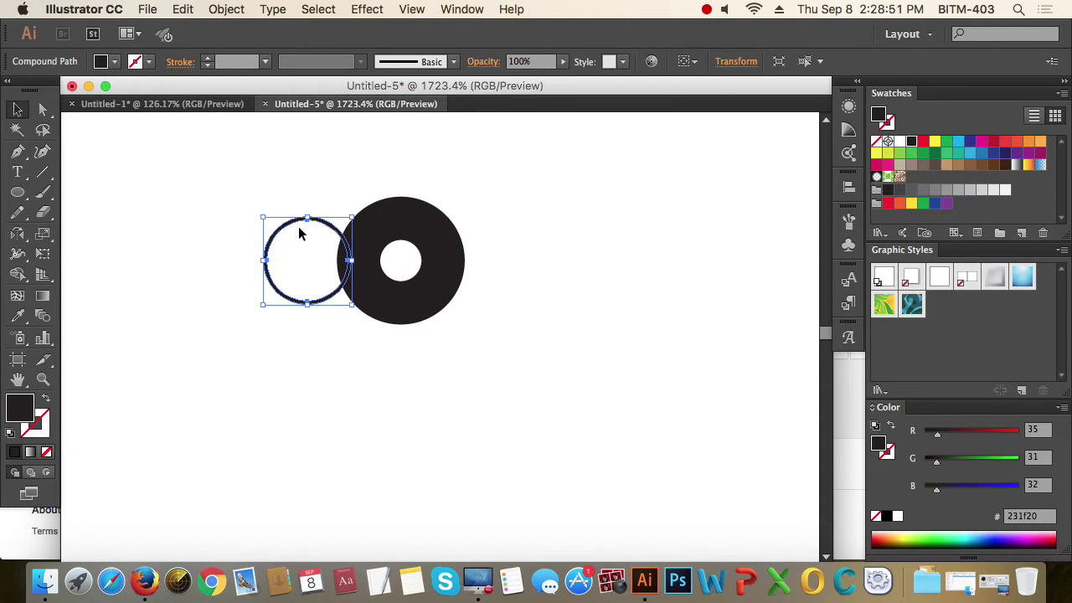
{"action": "left_click_drag", "start_coordinate": [287, 223], "coordinate": [287, 311]}
{"action": "left_click", "coordinate": [506, 413]}
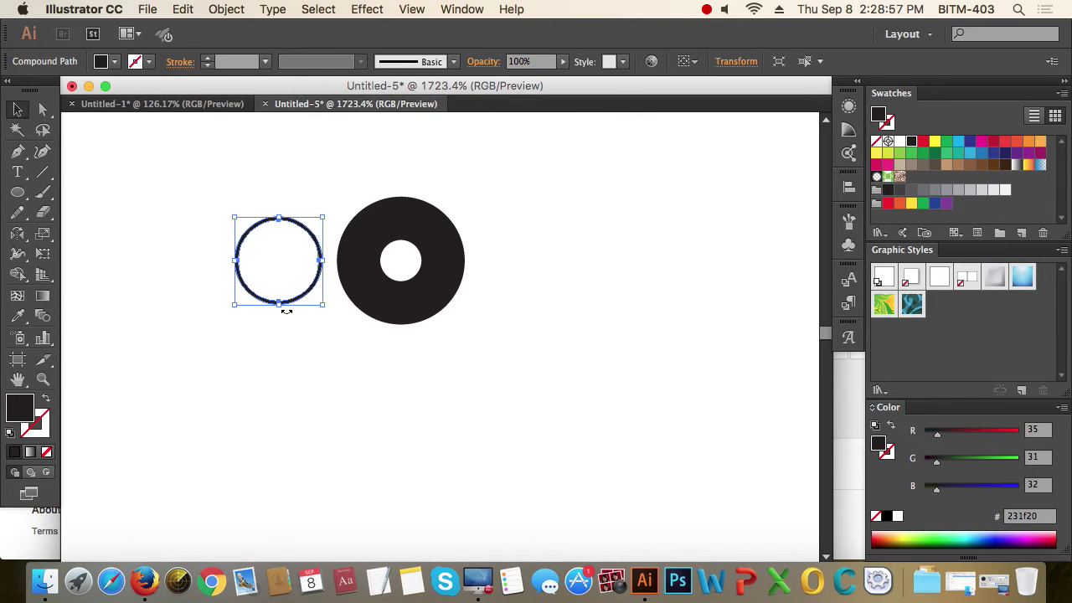
{"action": "left_click", "coordinate": [468, 395]}
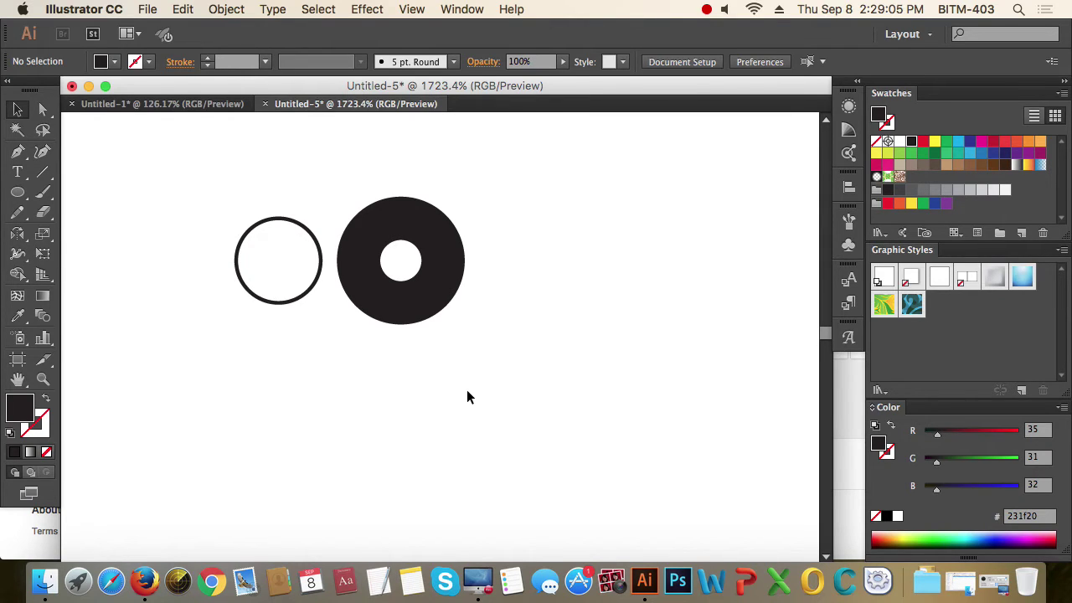
{"action": "left_click_drag", "start_coordinate": [448, 352], "coordinate": [330, 207]}
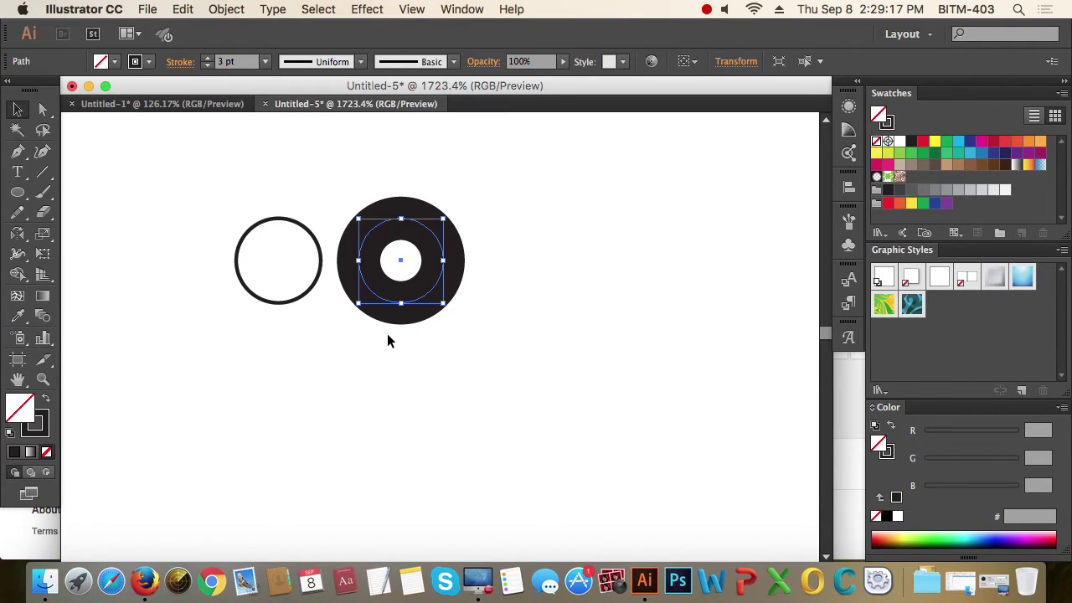
{"action": "left_click", "coordinate": [21, 237]}
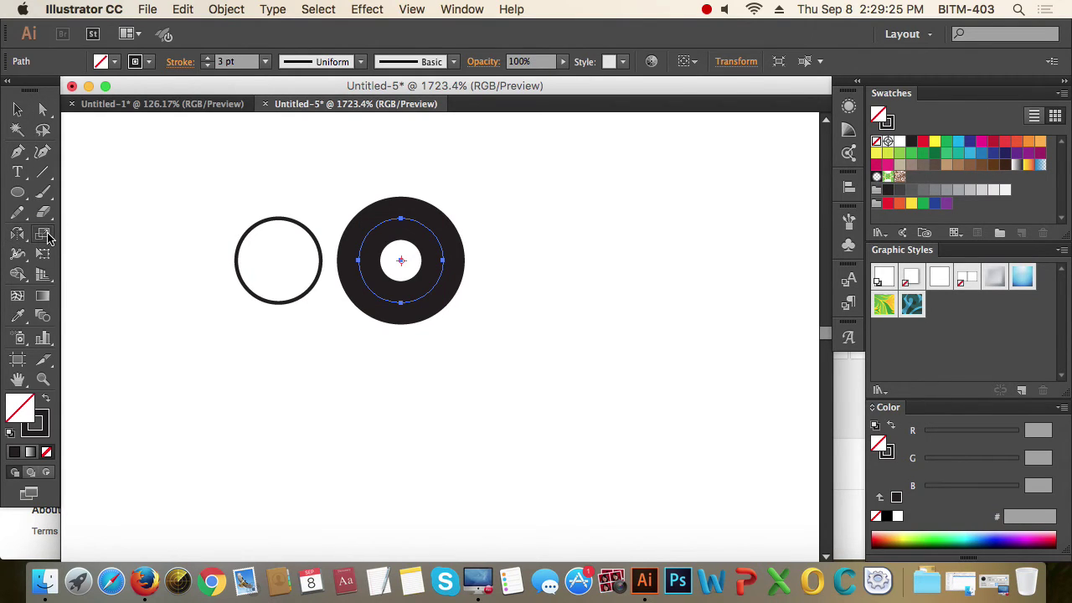
{"action": "double_click", "coordinate": [47, 237]}
{"action": "left_click_drag", "start_coordinate": [318, 41], "coordinate": [682, 118]}
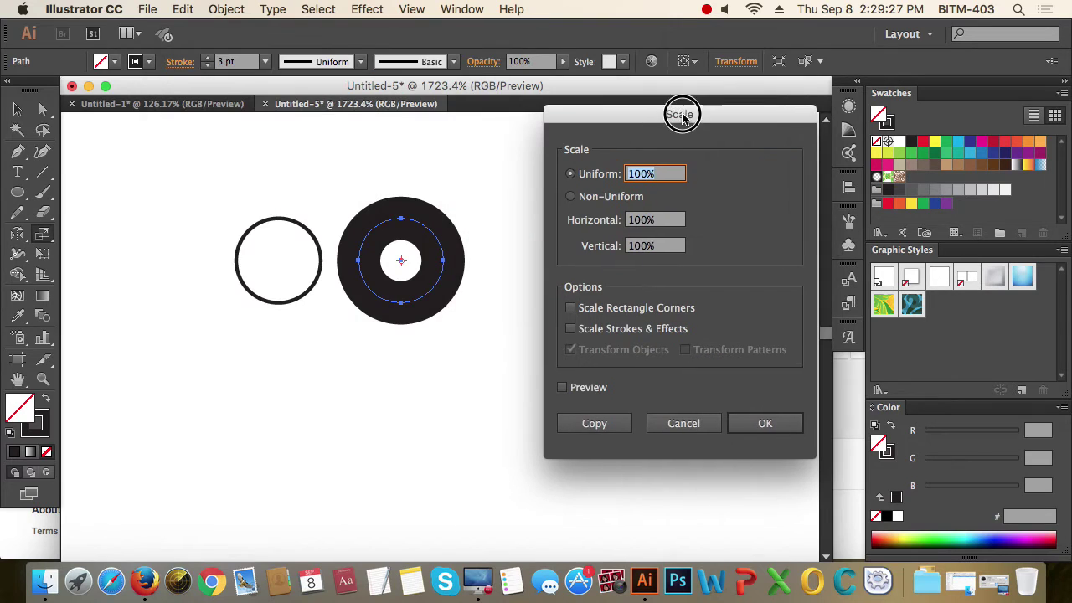
{"action": "left_click", "coordinate": [642, 315]}
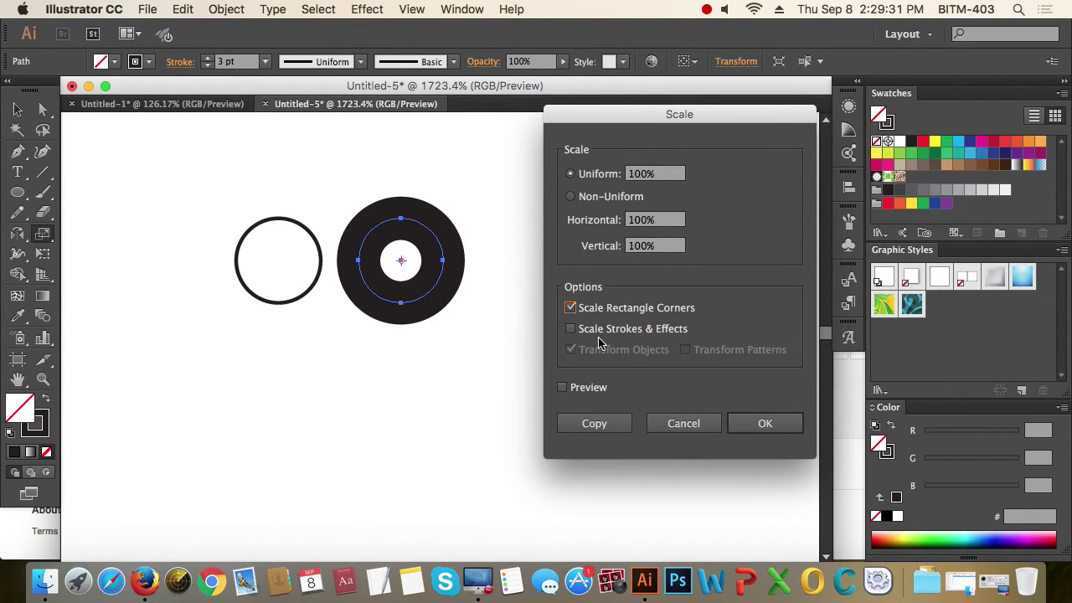
{"action": "left_click", "coordinate": [618, 333]}
{"action": "left_click", "coordinate": [694, 427]}
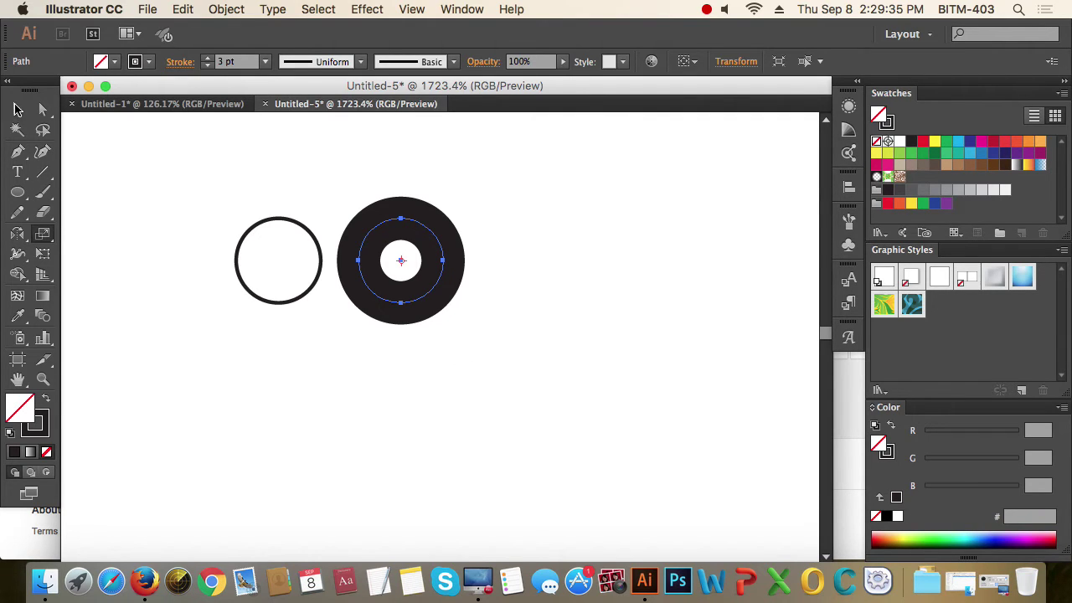
{"action": "left_click", "coordinate": [18, 109]}
- Open the Transform panel and turn on Scale Strokes & Effects
{"action": "left_click", "coordinate": [462, 9]}
{"action": "scroll", "coordinate": [546, 268], "scroll_direction": "down", "scroll_amount": 3}
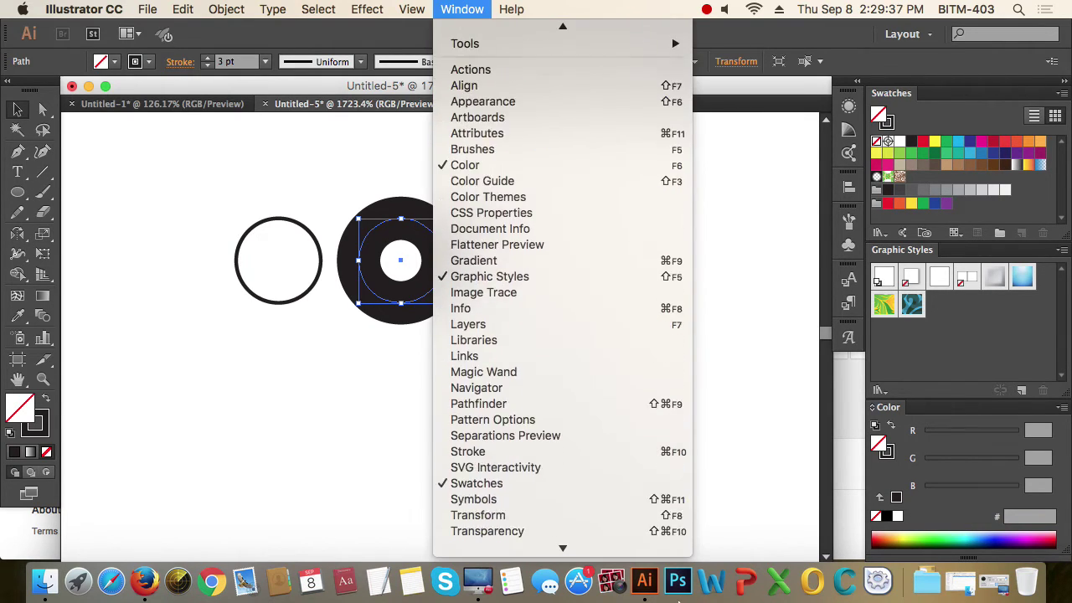
{"action": "scroll", "coordinate": [586, 489], "scroll_direction": "down", "scroll_amount": 3}
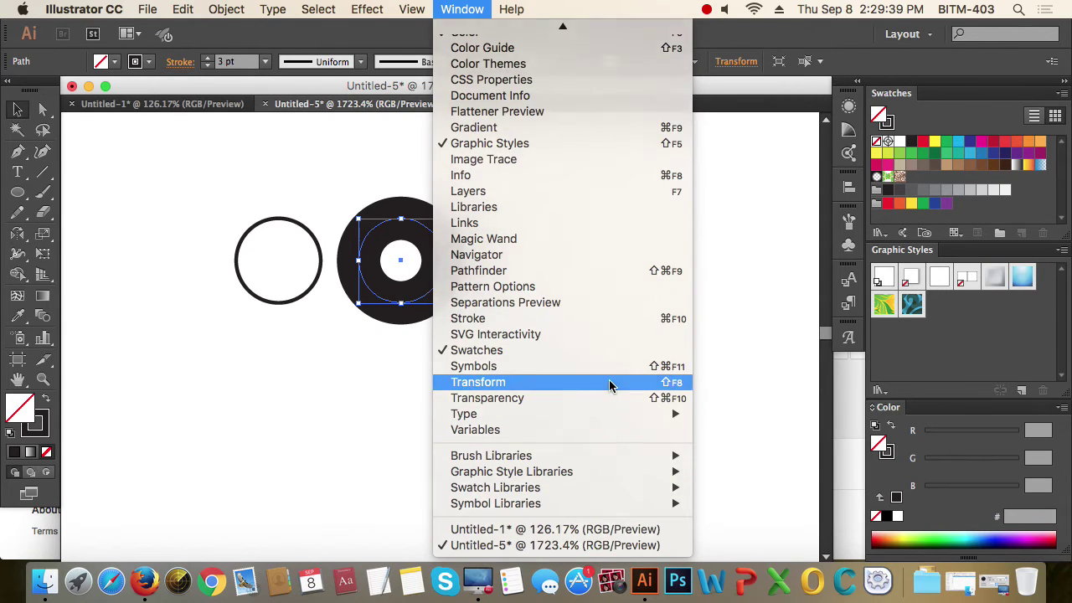
{"action": "left_click", "coordinate": [609, 385]}
{"action": "left_click_drag", "start_coordinate": [663, 189], "coordinate": [674, 165]}
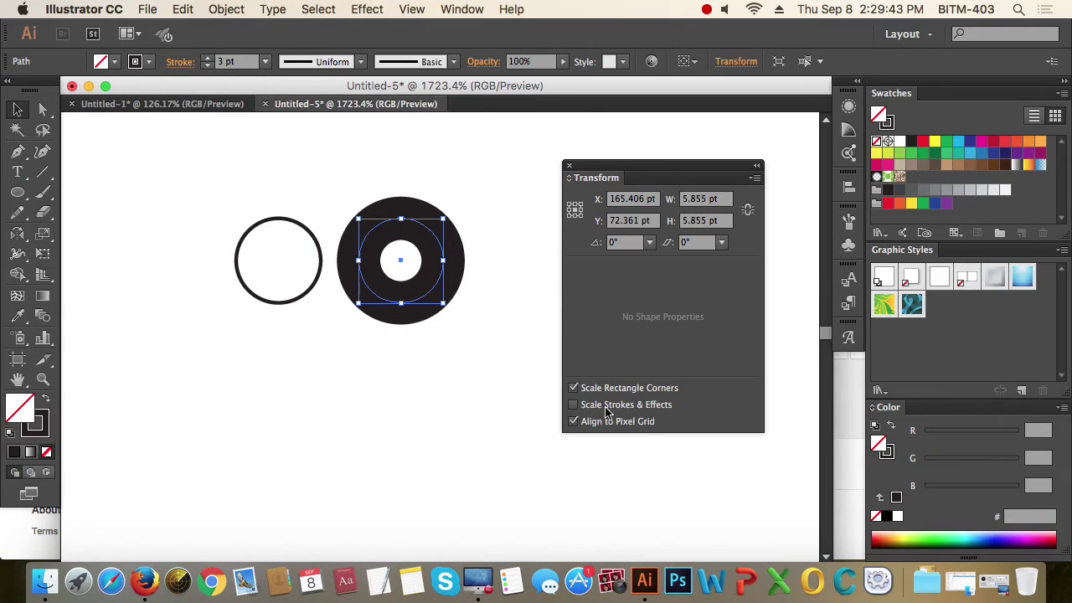
{"action": "left_click", "coordinate": [607, 409]}
- Enlarge the stroked circle with a 3 pt stroke, then shrink it to about 4 pt wide (0.378 pt stroke)
{"action": "left_click", "coordinate": [219, 62]}
{"action": "mouse_move", "coordinate": [444, 303]}
{"action": "left_mouse_down"}
{"action": "mouse_move", "coordinate": [575, 445]}
{"action": "mouse_move", "coordinate": [670, 498]}
{"action": "left_mouse_up"}
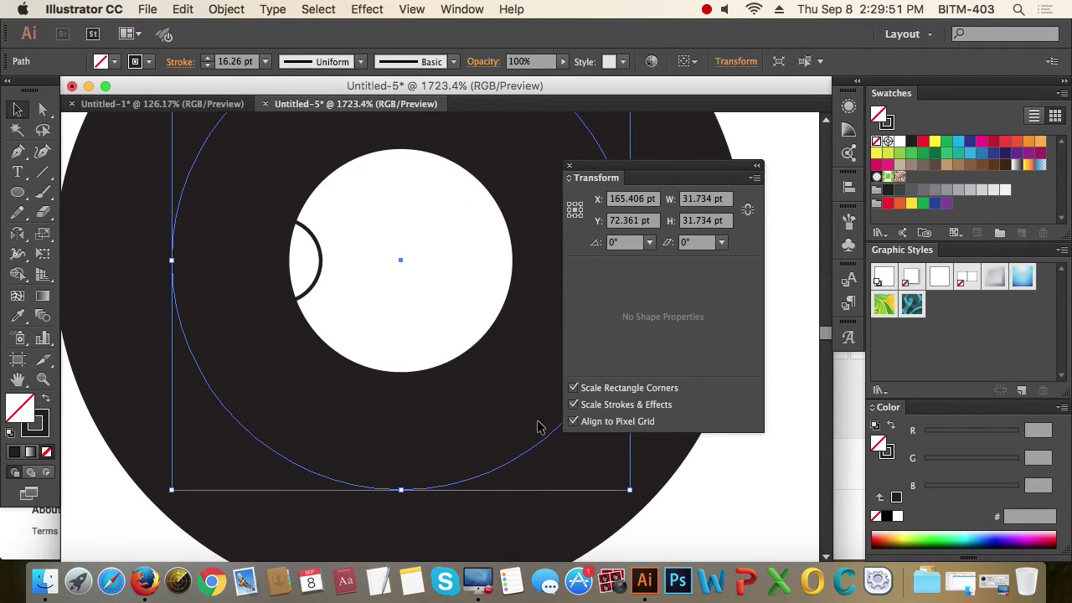
{"action": "left_click", "coordinate": [226, 62]}
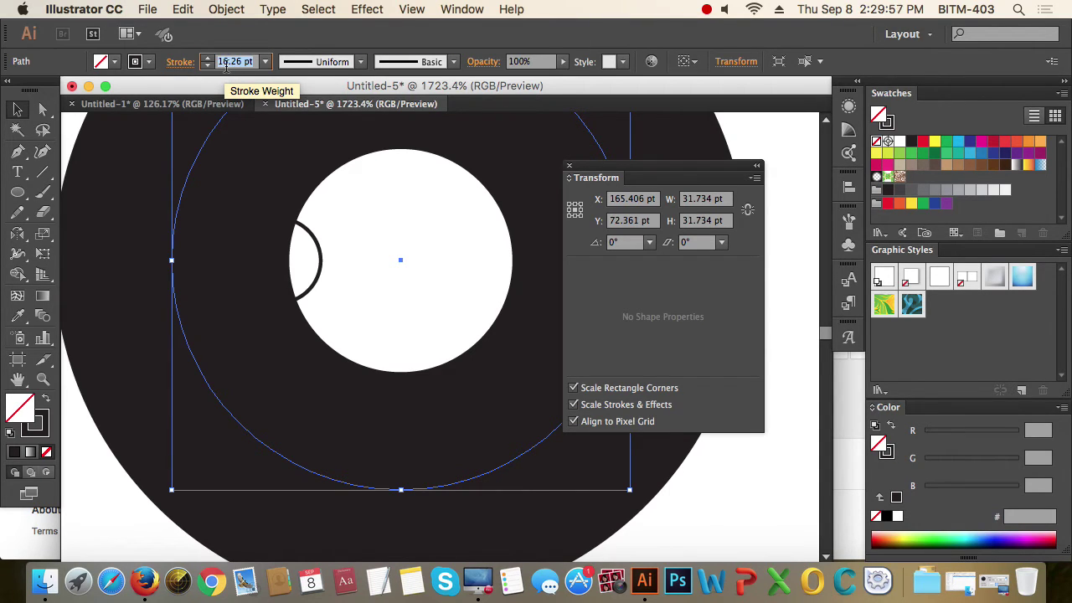
{"action": "type", "text": "3"}
{"action": "key", "text": "Return"}
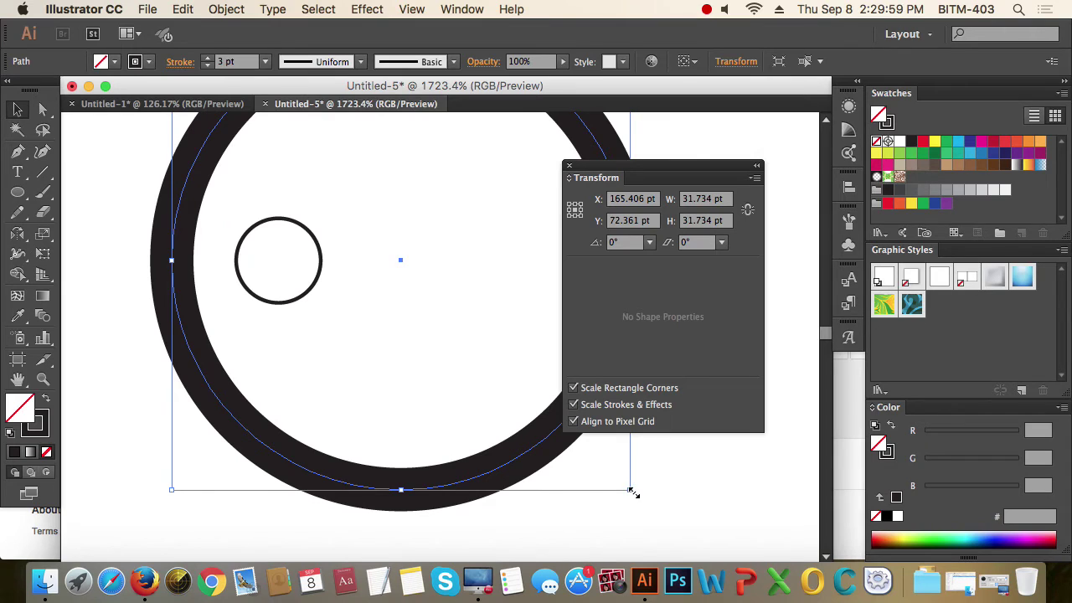
{"action": "left_click_drag", "start_coordinate": [632, 493], "coordinate": [433, 378]}
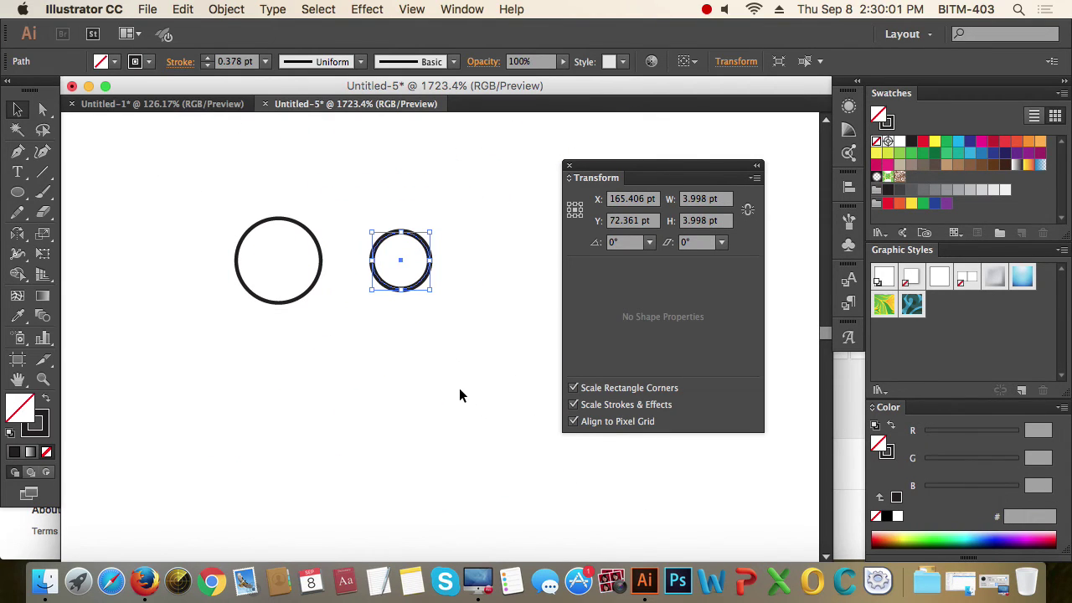
{"action": "left_click", "coordinate": [238, 64]}
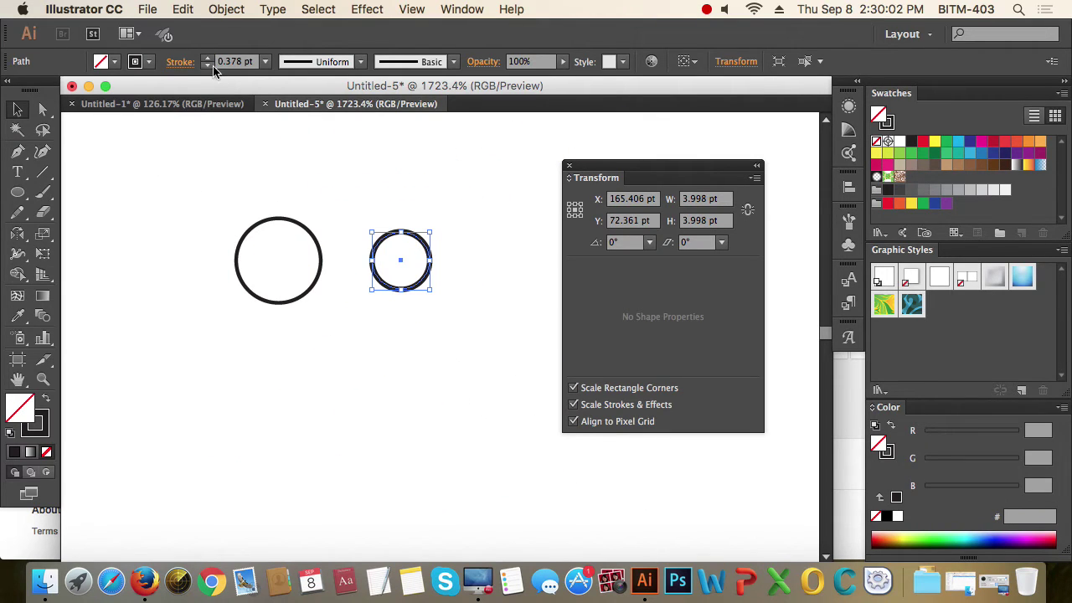
{"action": "left_click", "coordinate": [460, 336]}
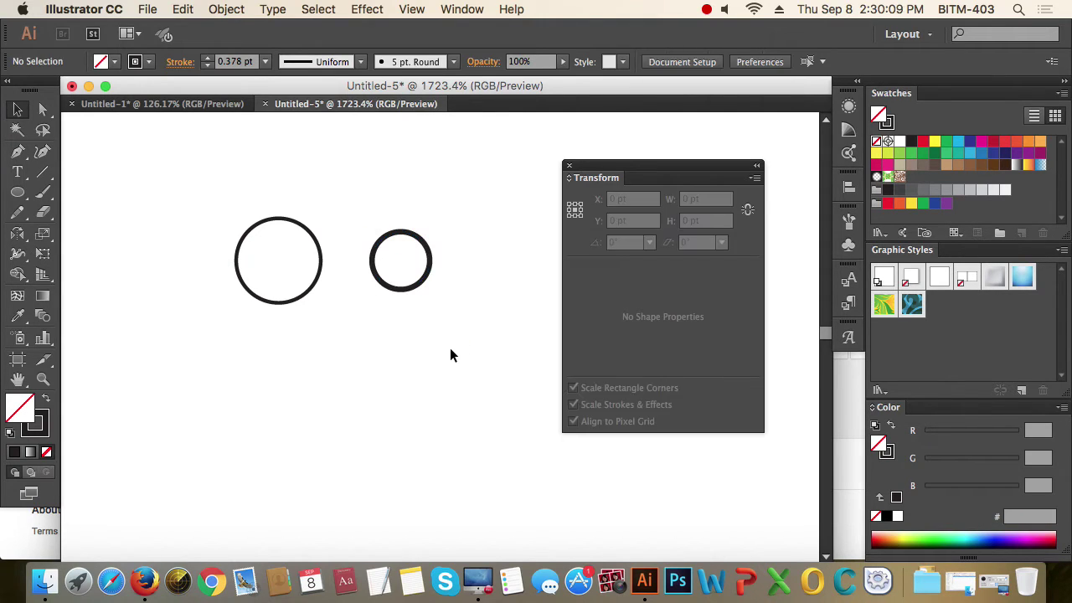
- Select the outlined left circle to confirm it reads as a Compound Path
{"action": "left_click_drag", "start_coordinate": [450, 348], "coordinate": [387, 240]}
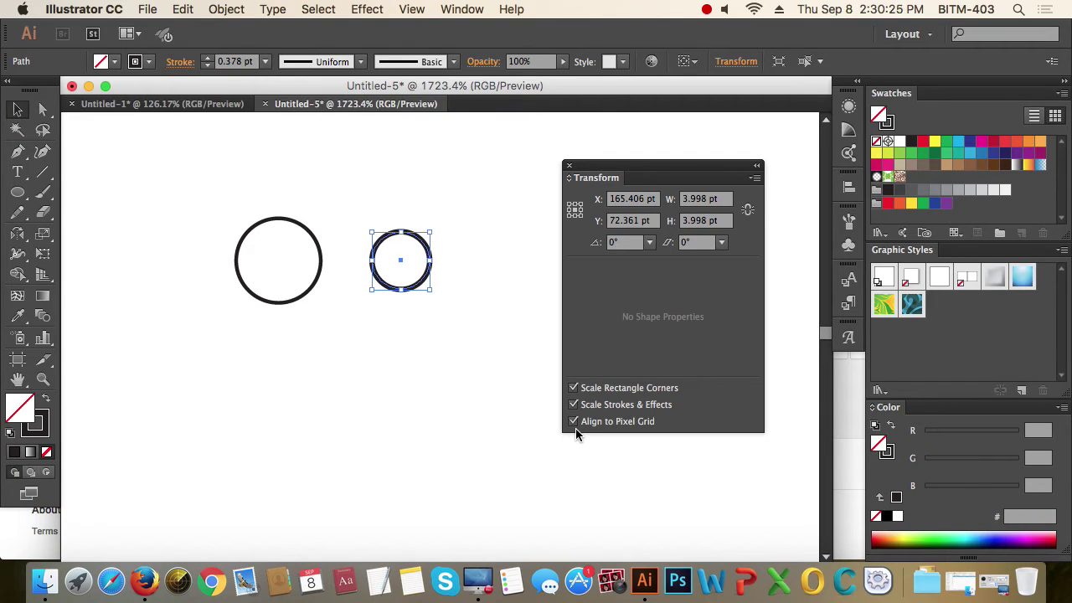
{"action": "left_click_drag", "start_coordinate": [201, 353], "coordinate": [297, 281]}
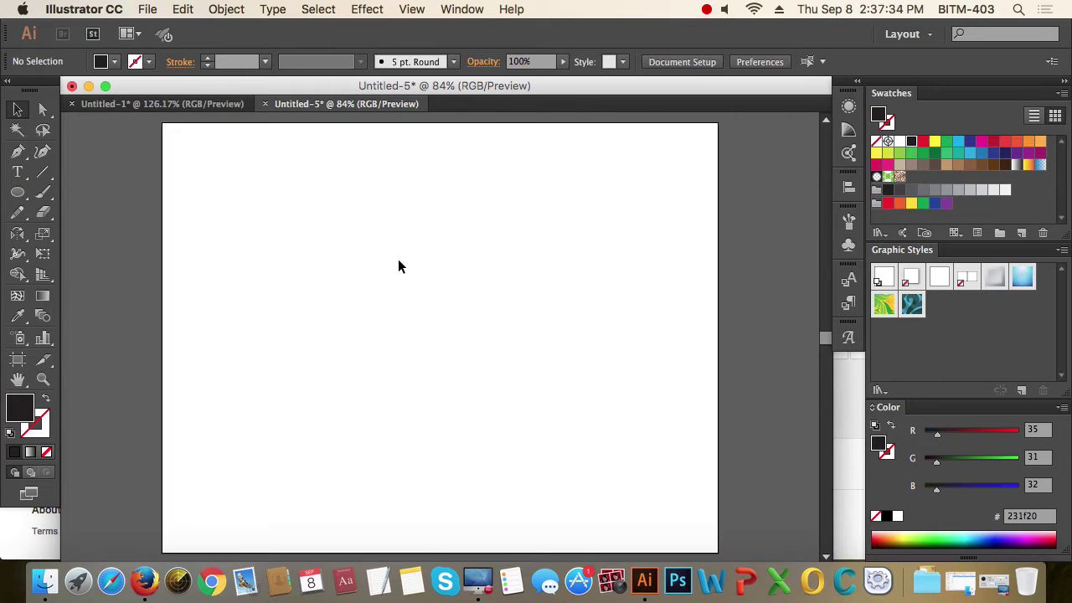
- Draw a rectangle near the artboard centre with the Rectangle Tool
{"action": "left_click", "coordinate": [18, 192]}
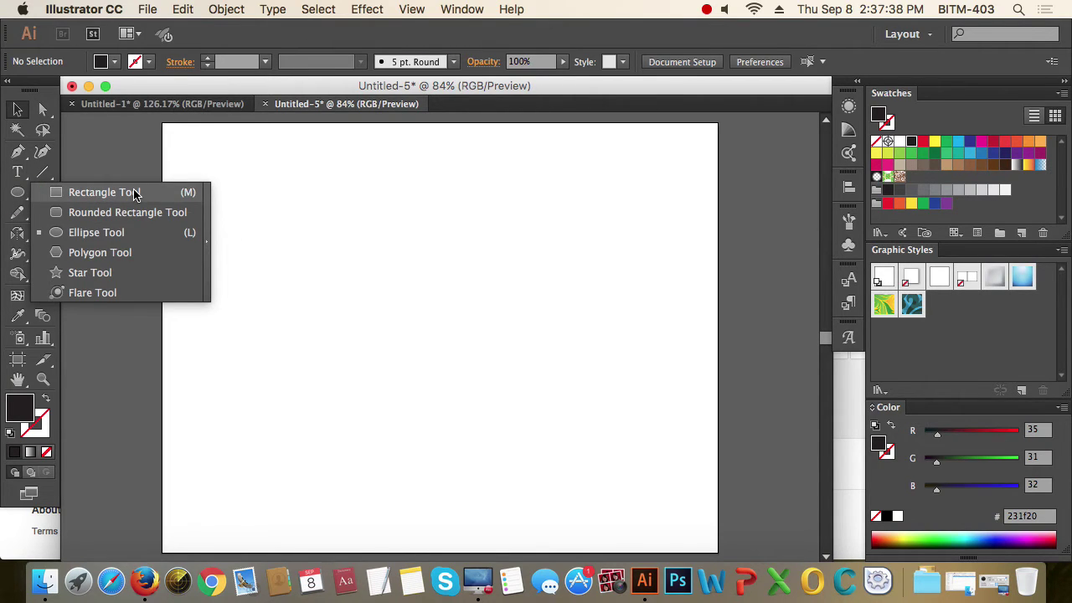
{"action": "left_click", "coordinate": [134, 193]}
{"action": "left_click_drag", "start_coordinate": [328, 245], "coordinate": [517, 366]}
- Swap fill and stroke so the rectangle is unfilled with a 1 pt black stroke, and reselect it
{"action": "left_click", "coordinate": [18, 110]}
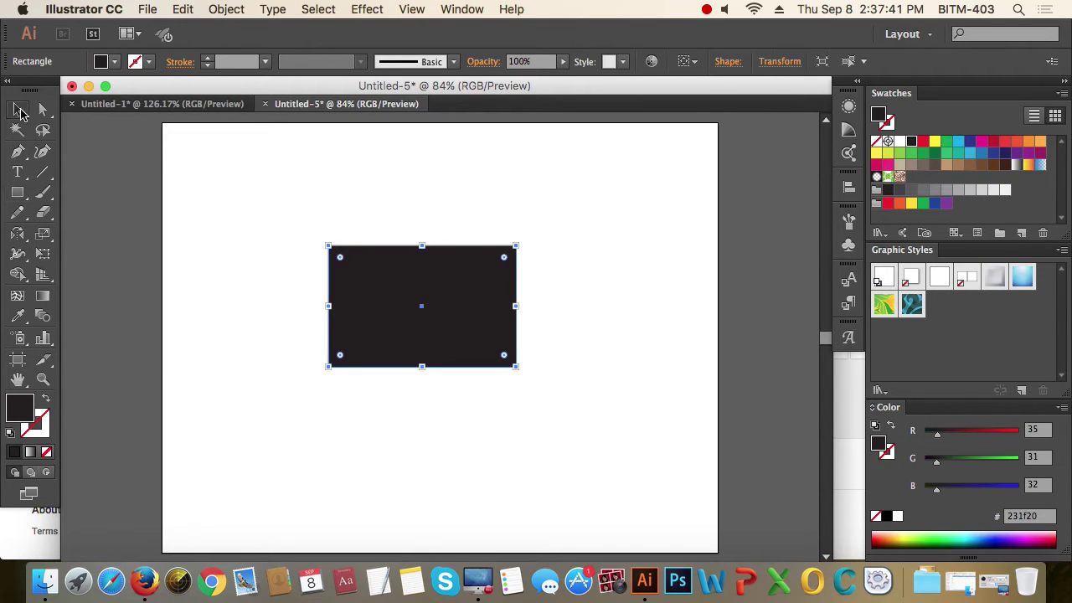
{"action": "left_click", "coordinate": [46, 399]}
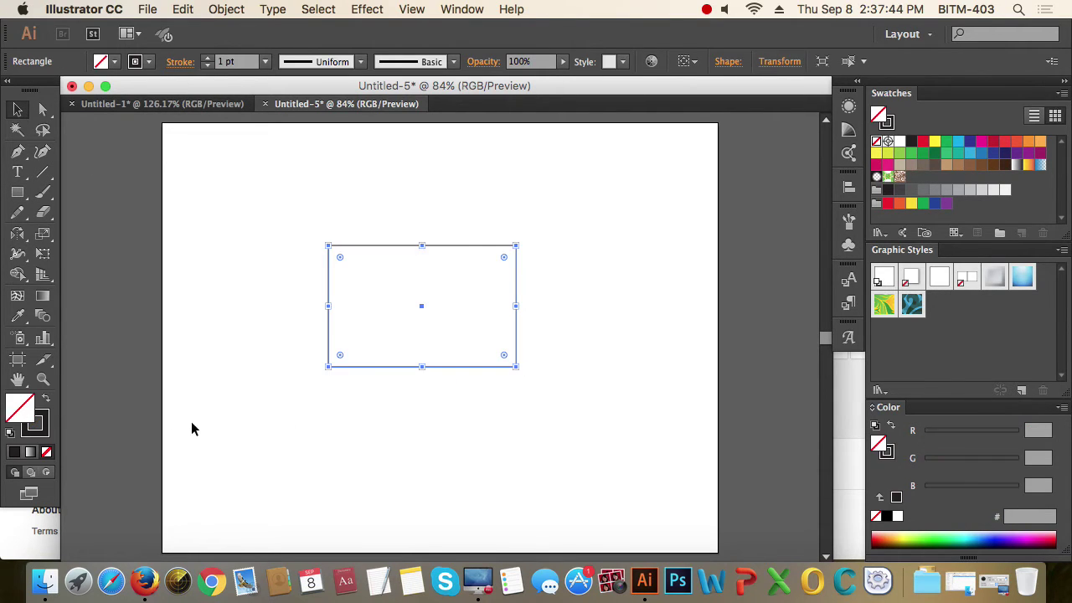
{"action": "left_click_drag", "start_coordinate": [330, 410], "coordinate": [280, 357]}
{"action": "left_click_drag", "start_coordinate": [256, 208], "coordinate": [575, 421]}
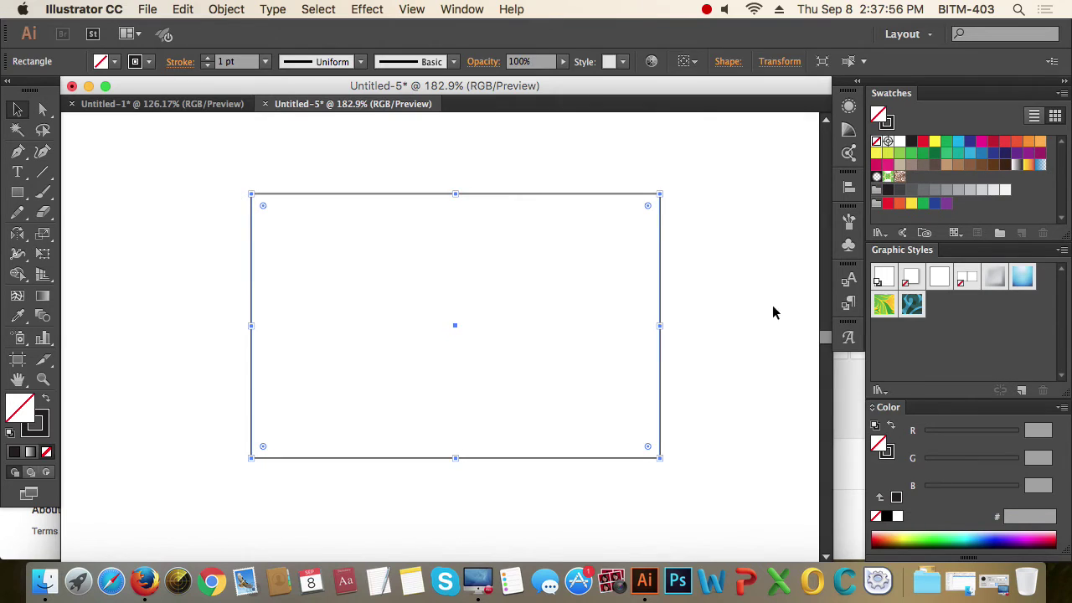
{"action": "left_click", "coordinate": [724, 267]}
{"action": "left_click_drag", "start_coordinate": [708, 230], "coordinate": [563, 326]}
{"action": "left_click", "coordinate": [510, 297], "text": "alt+super"}
{"action": "left_click", "coordinate": [516, 283]}
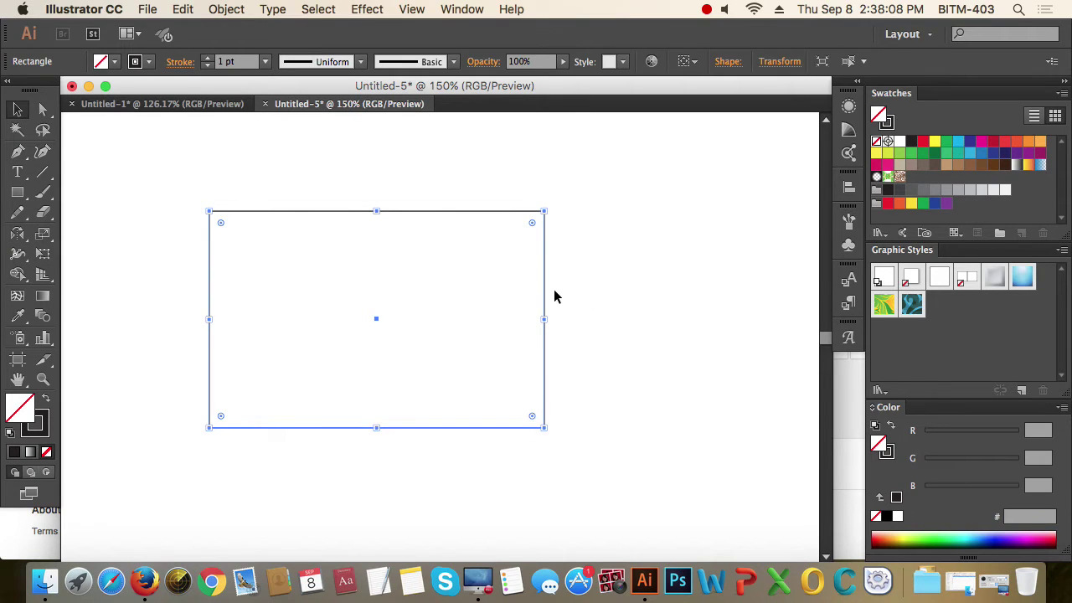
- Apply a 10 pt outward Offset Path to the rectangle with Preview on
{"action": "left_click", "coordinate": [230, 10]}
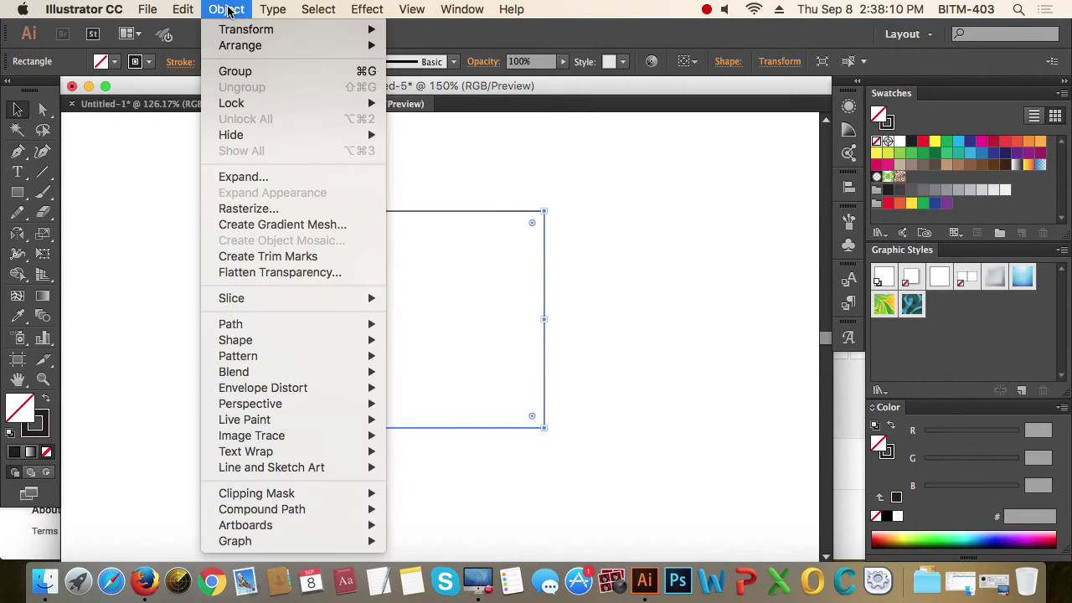
{"action": "mouse_move", "coordinate": [292, 330]}
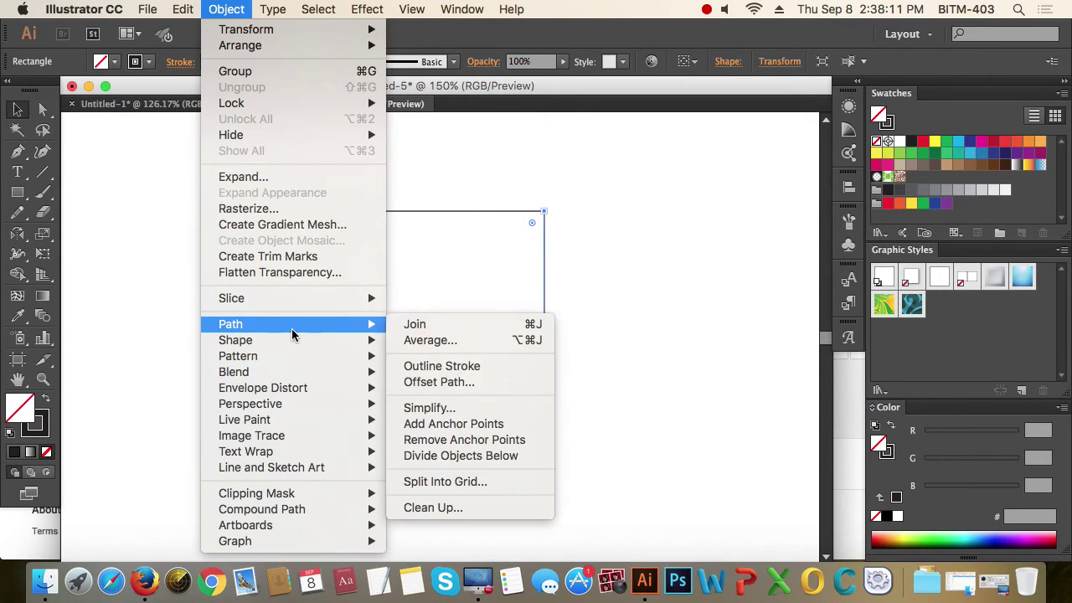
{"action": "left_click", "coordinate": [461, 384]}
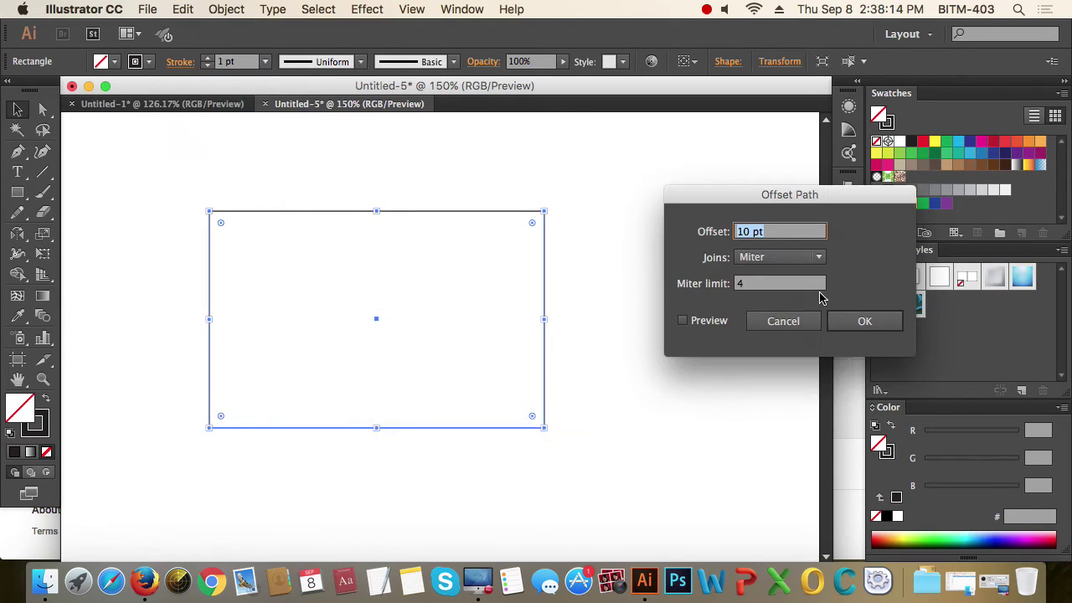
{"action": "left_click", "coordinate": [708, 322]}
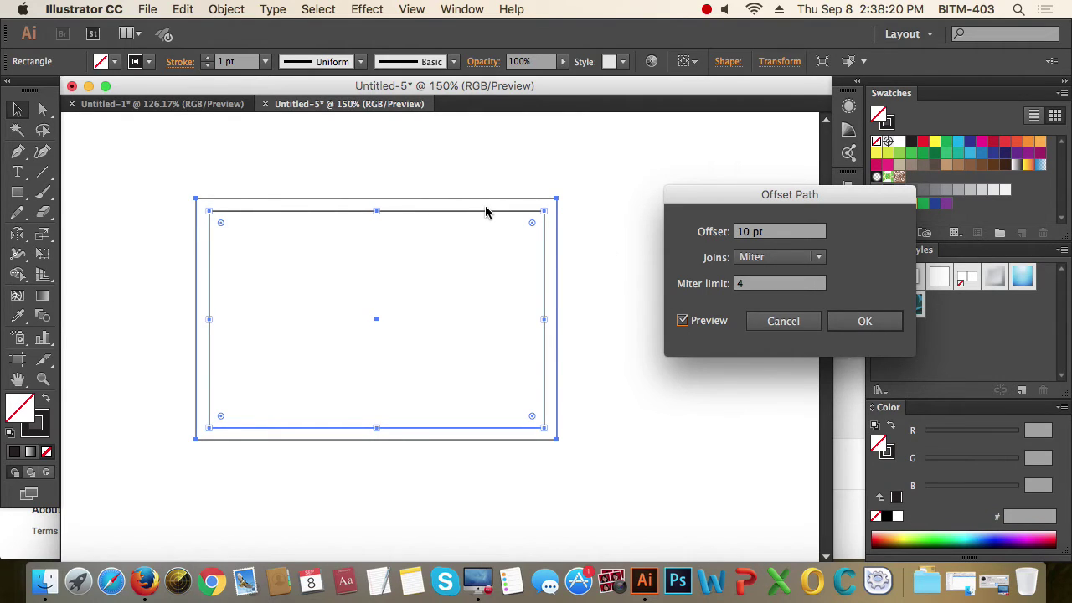
{"action": "left_click", "coordinate": [876, 323]}
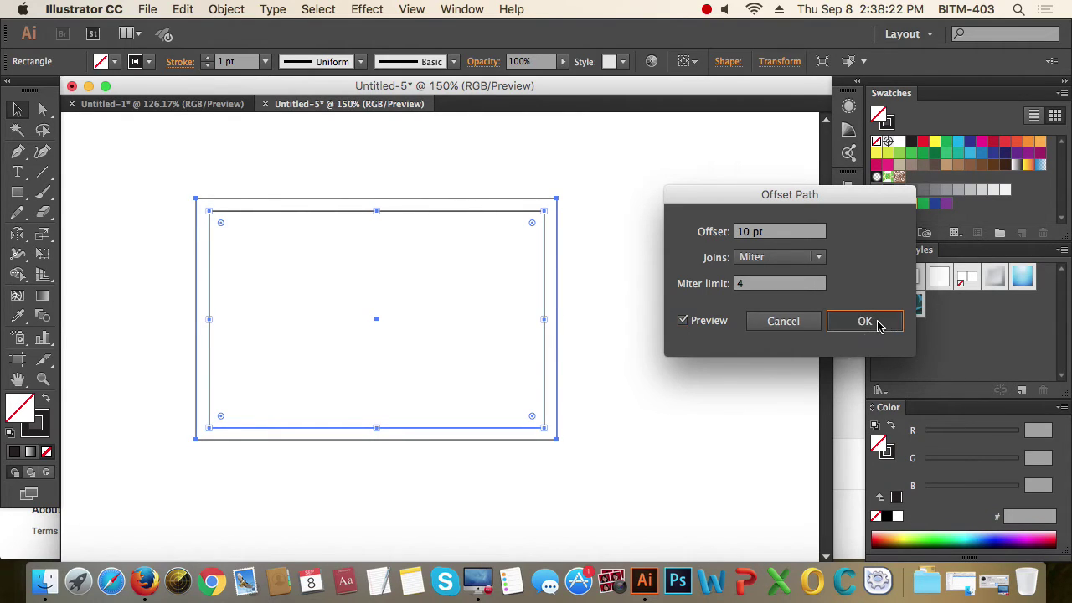
- Remove the offset copy so only the original rectangle remains, and select it
{"action": "left_click", "coordinate": [621, 321]}
{"action": "left_click_drag", "start_coordinate": [570, 263], "coordinate": [523, 307]}
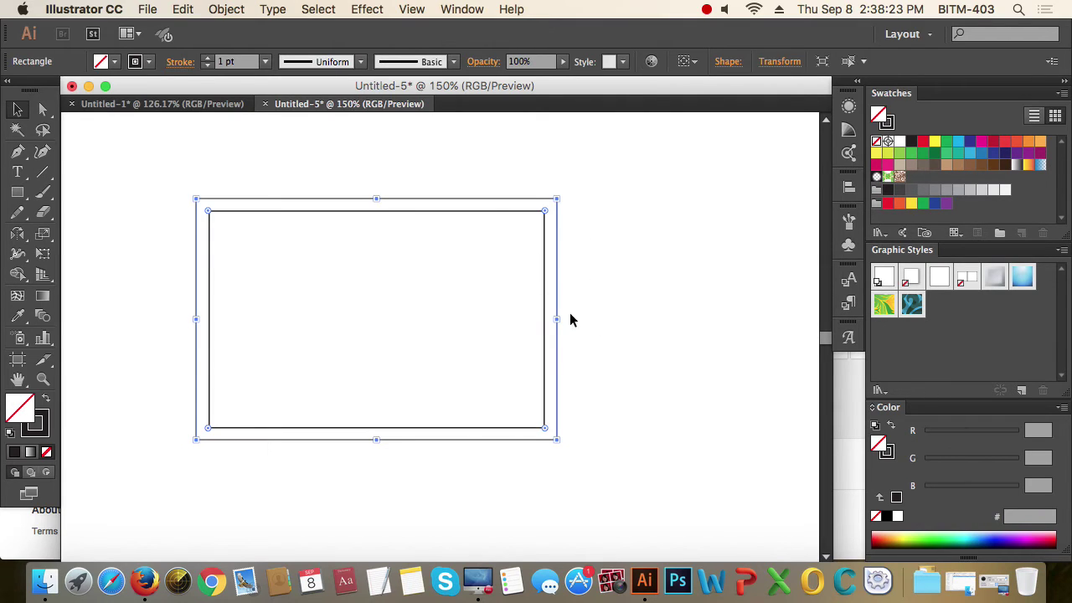
{"action": "left_click", "coordinate": [658, 339]}
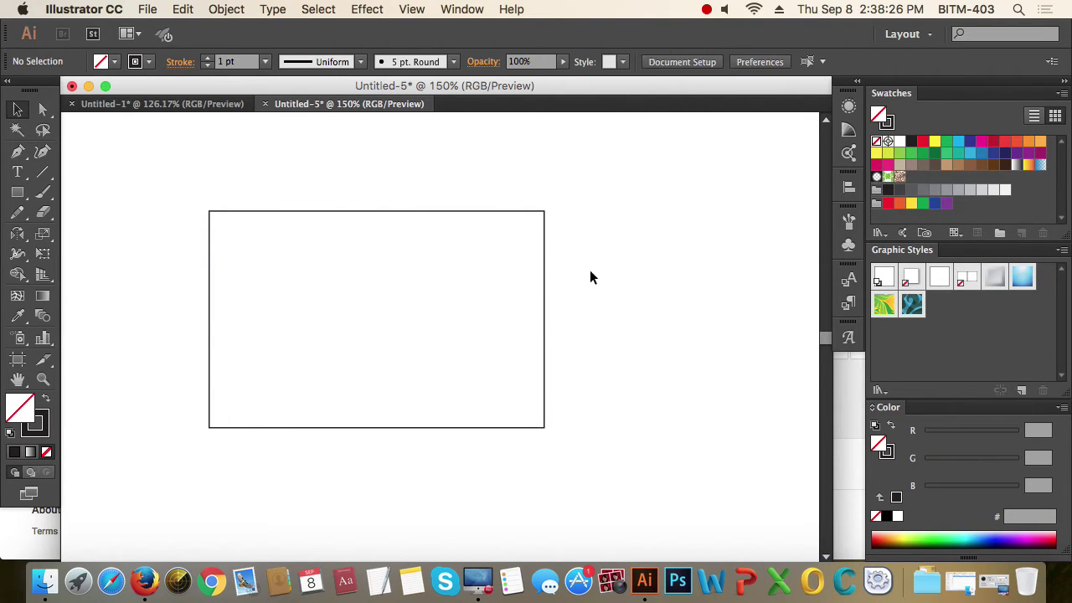
{"action": "left_click_drag", "start_coordinate": [591, 277], "coordinate": [454, 322]}
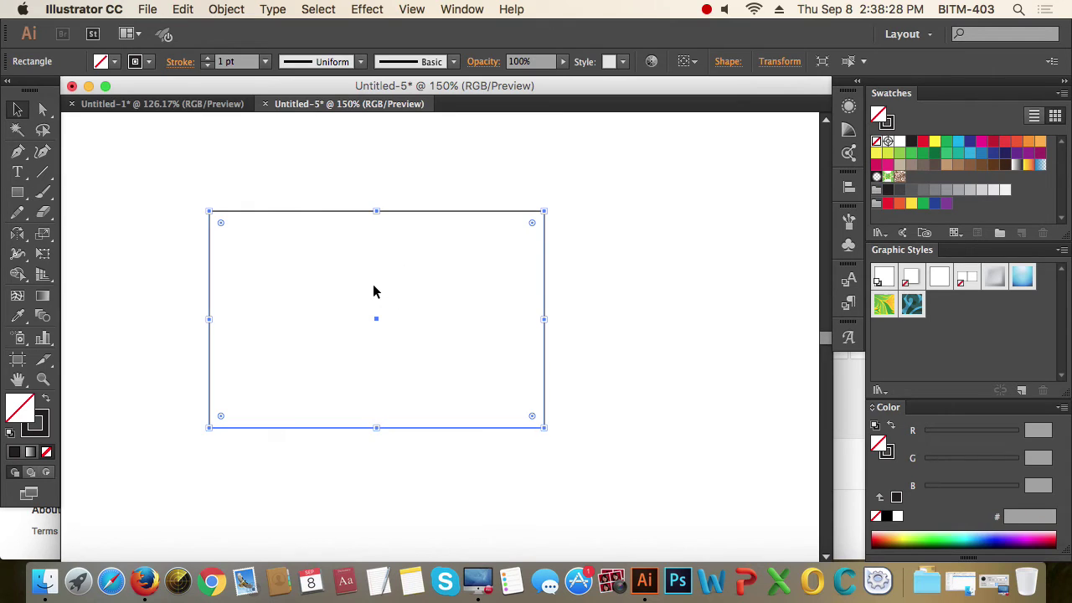
{"action": "left_click", "coordinate": [226, 9]}
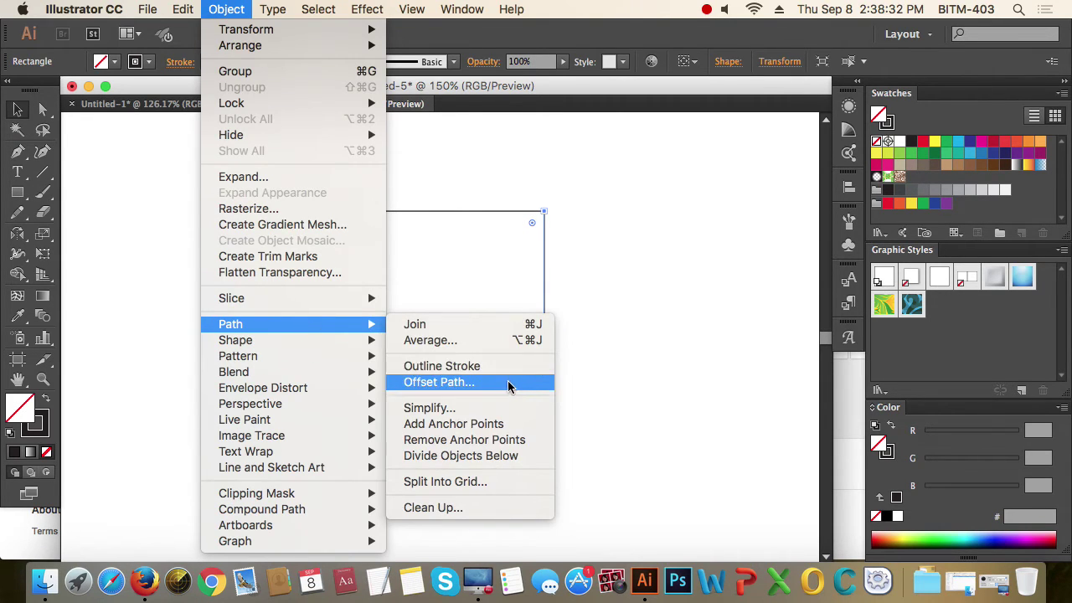
- Add an Offset Path of -20 pt inside the rectangle, then select the outer rectangle
{"action": "left_click", "coordinate": [507, 385]}
{"action": "left_click", "coordinate": [714, 322]}
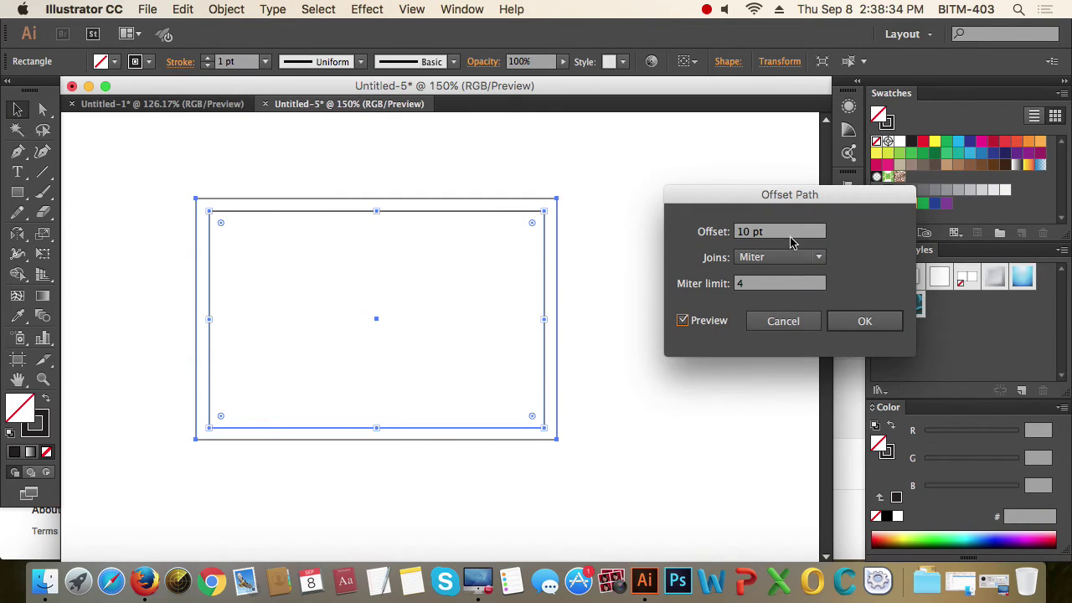
{"action": "key", "text": "Left"}
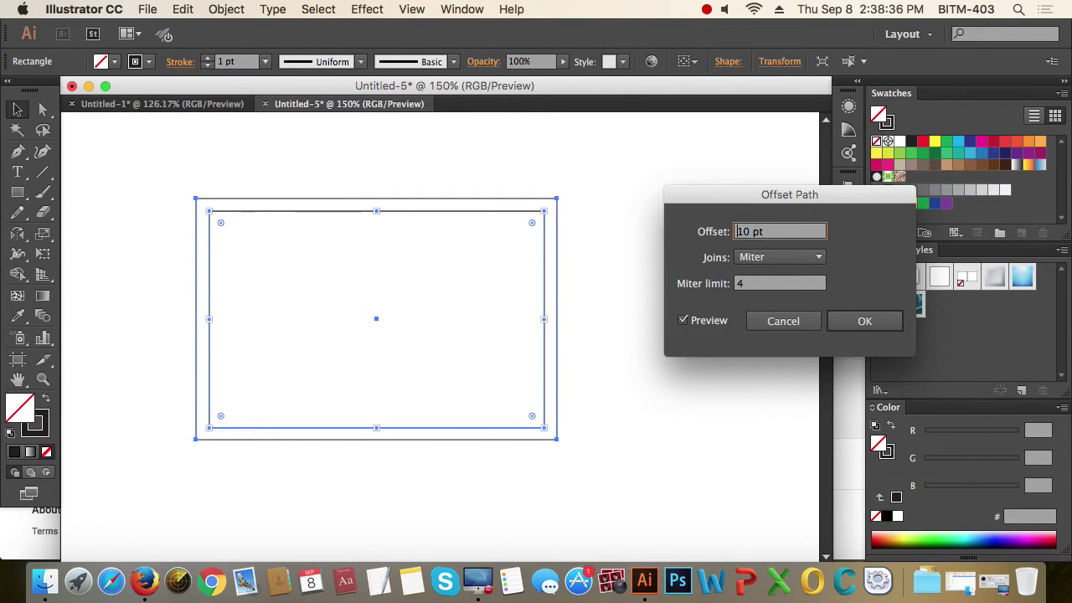
{"action": "type", "text": "-"}
{"action": "key", "text": "Tab"}
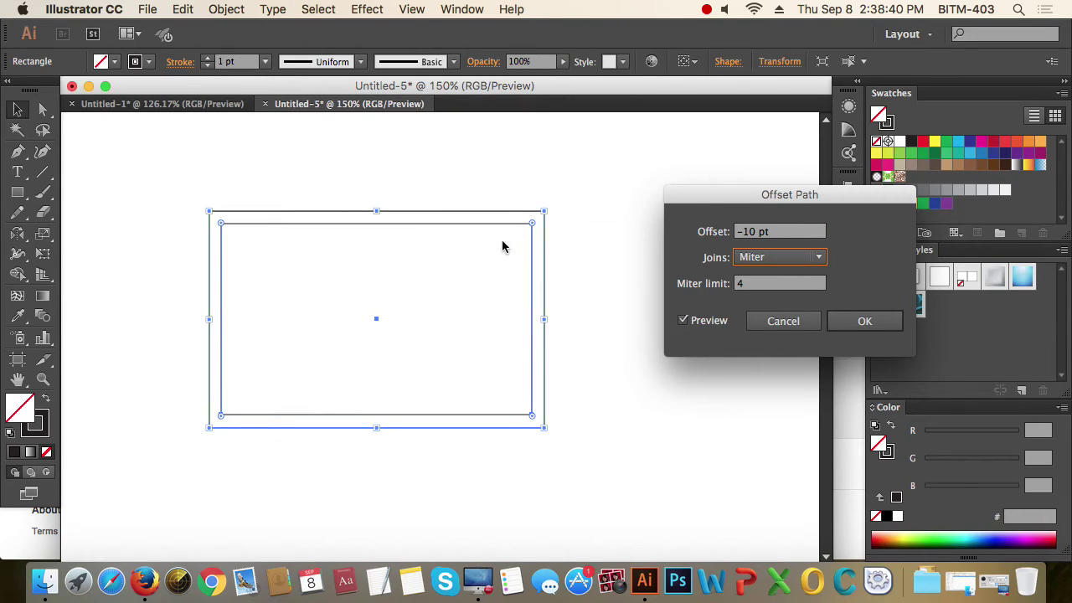
{"action": "key", "text": "shift+Tab"}
{"action": "key", "text": "Up"}
{"action": "key", "text": "Down"}
{"action": "key", "text": "Down"}
{"action": "key", "text": "Down"}
{"action": "key", "text": "Down"}
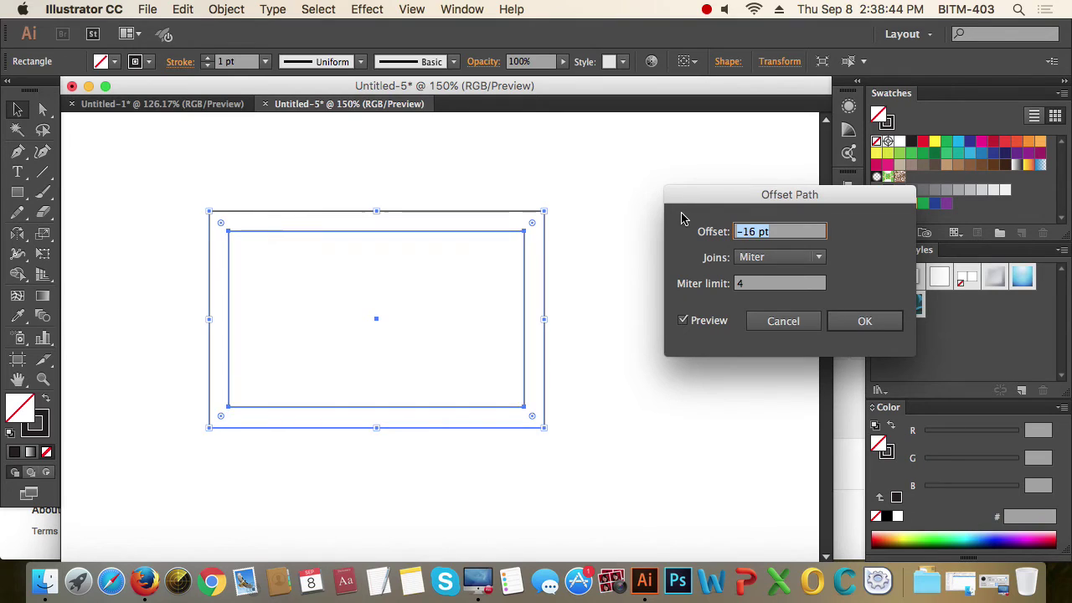
{"action": "key", "text": "Down"}
{"action": "key", "text": "Down"}
{"action": "key", "text": "Down"}
{"action": "key", "text": "Down"}
{"action": "key", "text": "Down"}
{"action": "key", "text": "Down"}
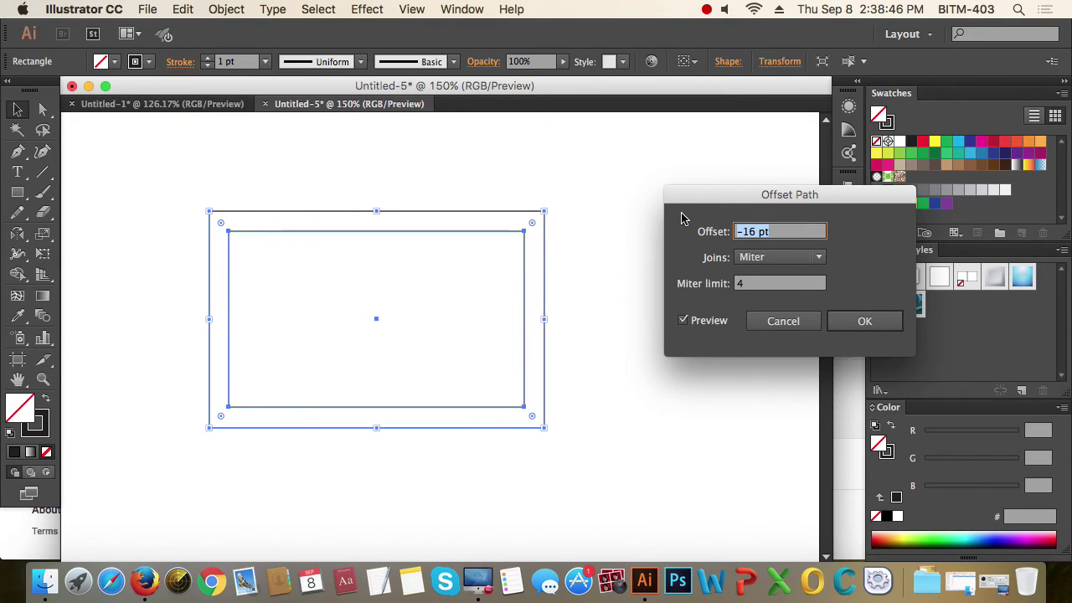
{"action": "key", "text": "Down"}
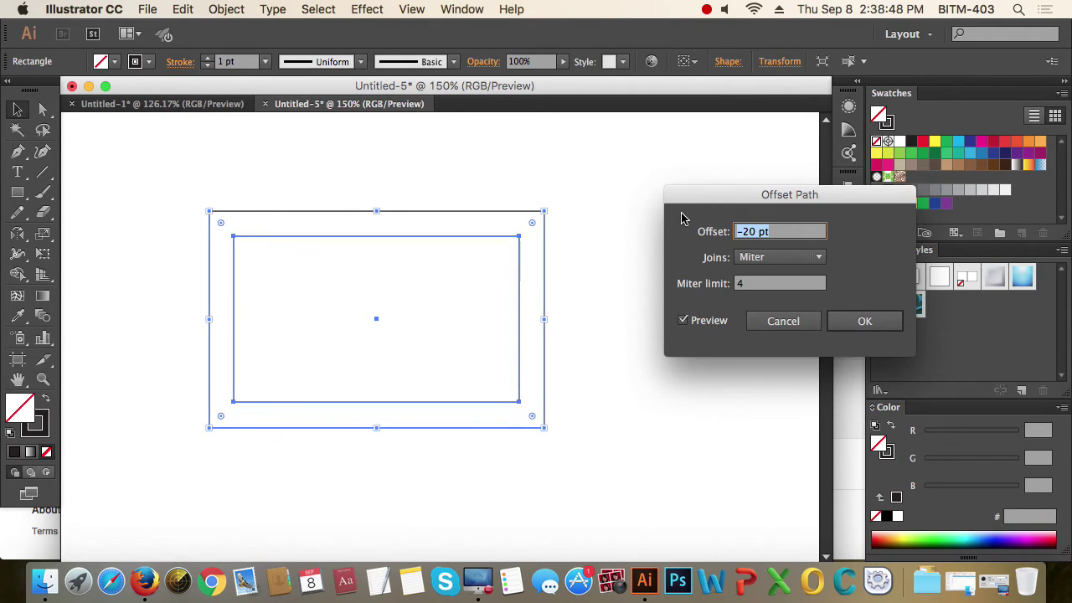
{"action": "left_click", "coordinate": [864, 325]}
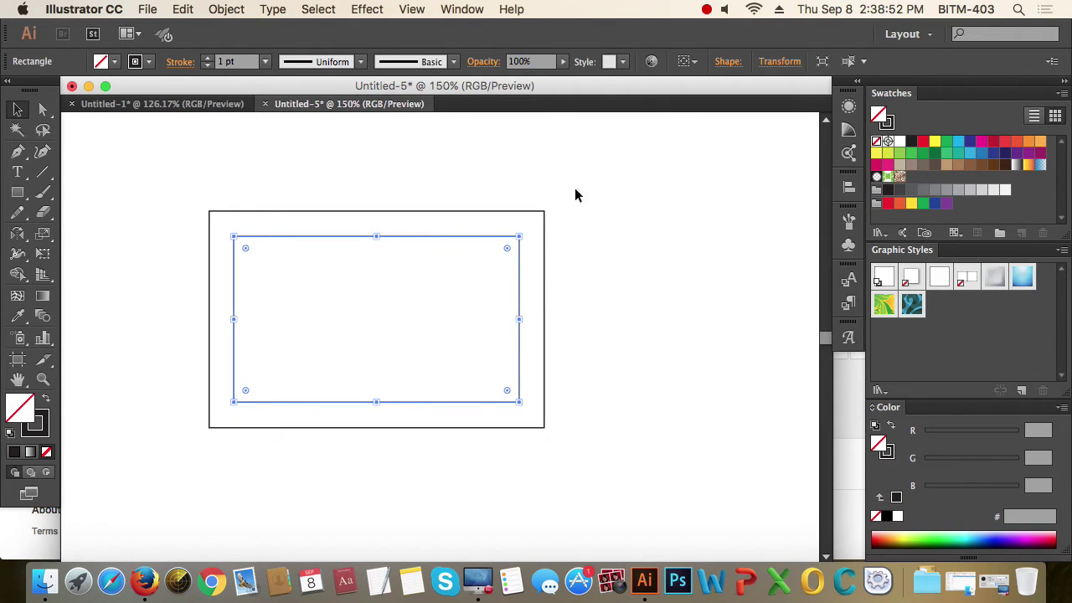
{"action": "left_click", "coordinate": [544, 264]}
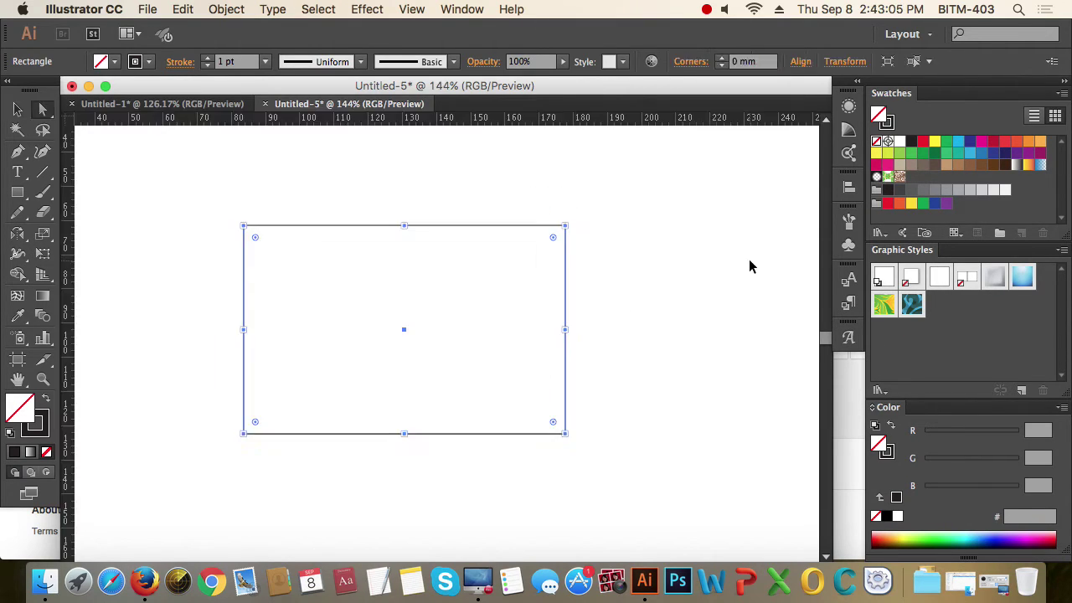
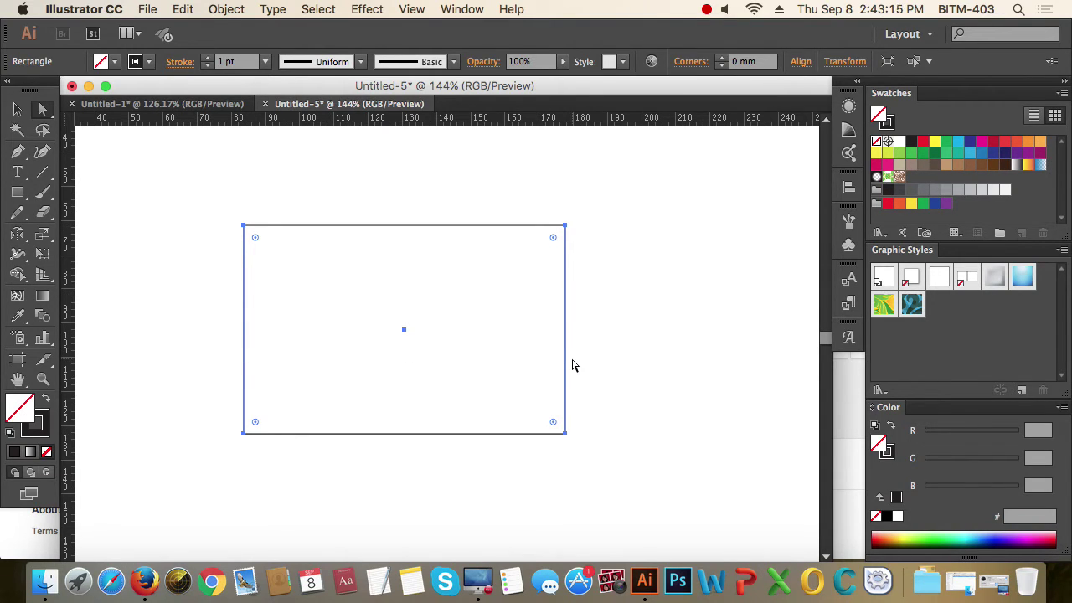
- Add an anchor point midway along each rectangle side with Object > Path > Add Anchor Points
{"action": "left_click", "coordinate": [19, 236]}
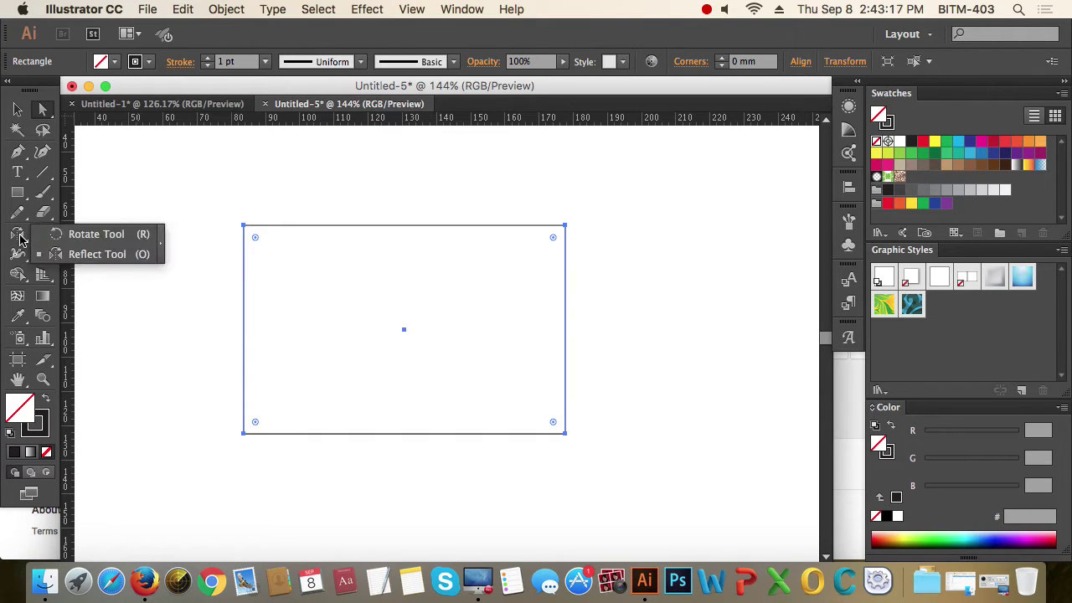
{"action": "left_click", "coordinate": [18, 152]}
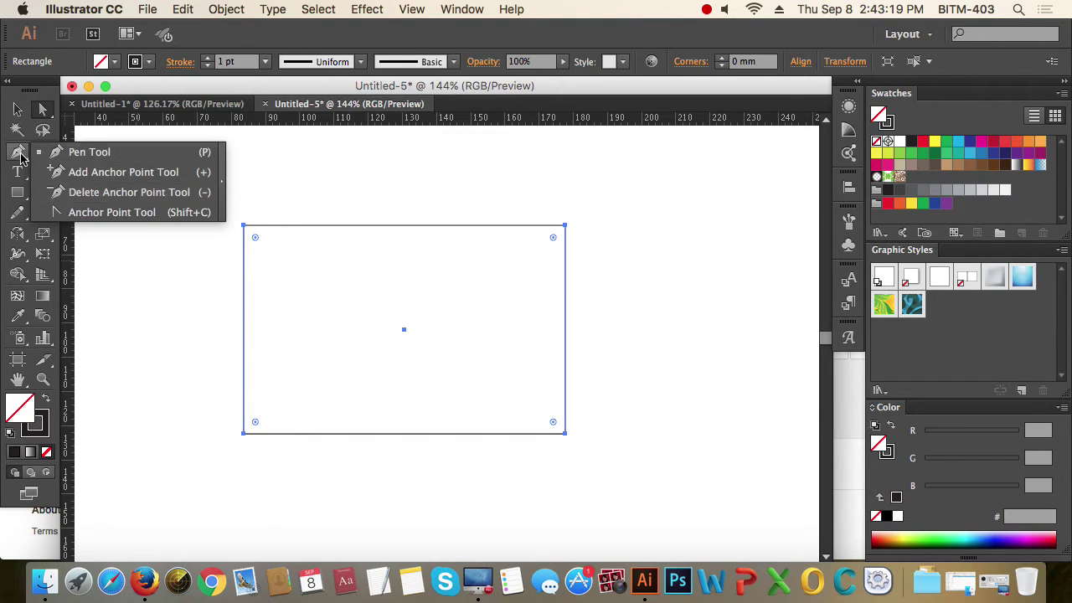
{"action": "left_click", "coordinate": [43, 109]}
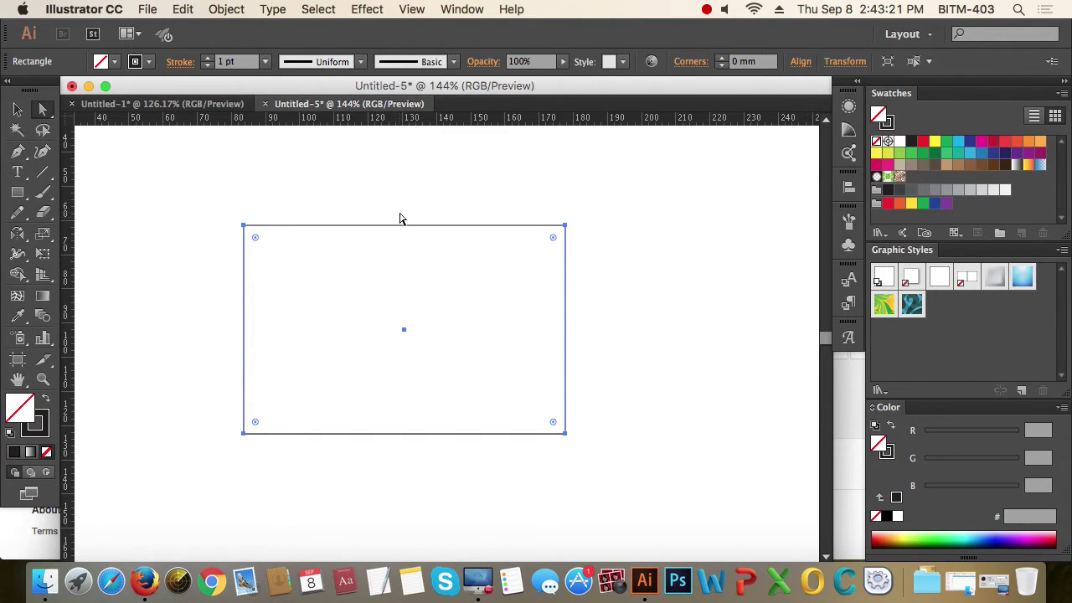
{"action": "left_click", "coordinate": [225, 10]}
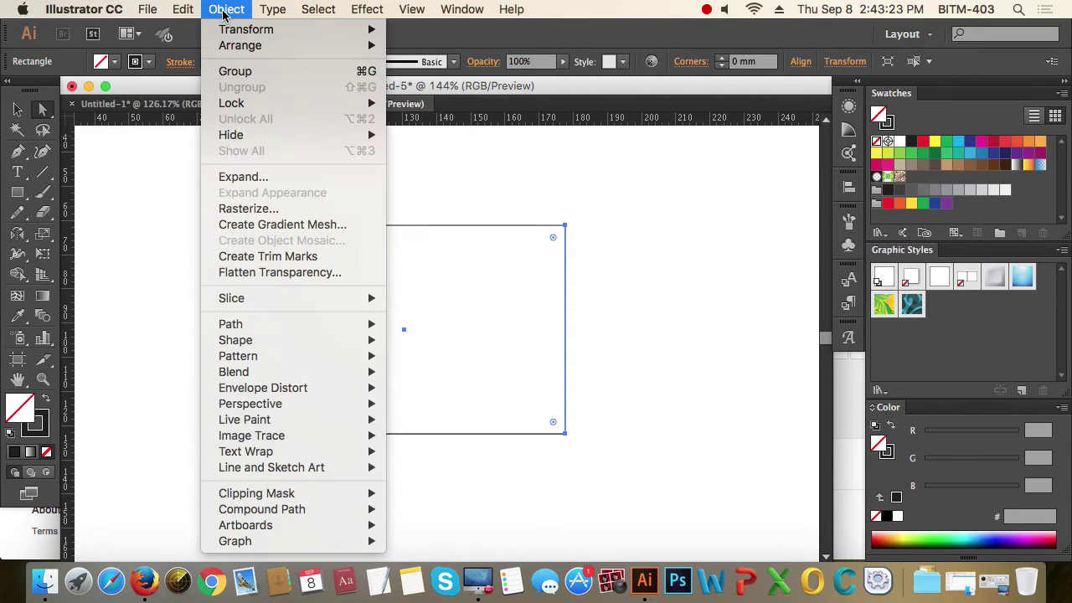
{"action": "mouse_move", "coordinate": [287, 328]}
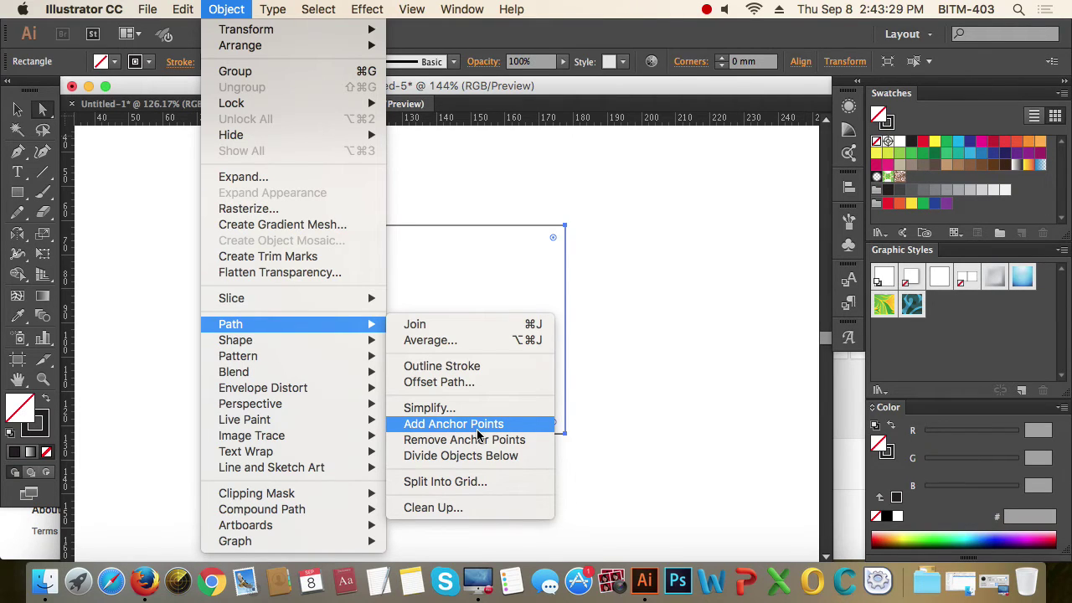
{"action": "left_click", "coordinate": [478, 428]}
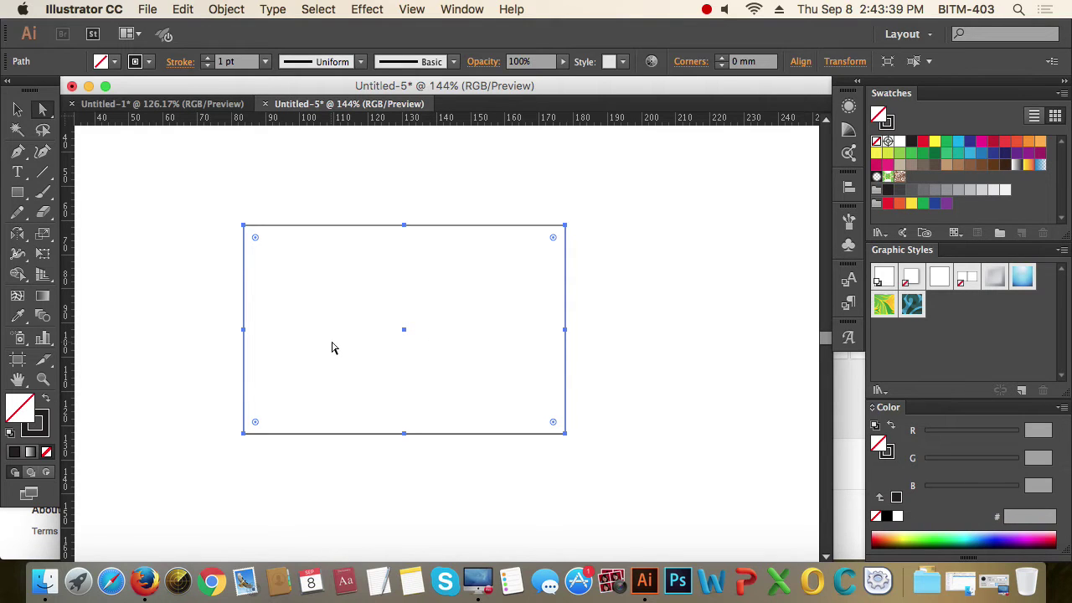
- Pull the left-middle anchor inward into a banner notch, then undo back to the plain rectangle
{"action": "left_click_drag", "start_coordinate": [210, 308], "coordinate": [285, 372]}
{"action": "left_click_drag", "start_coordinate": [518, 294], "coordinate": [695, 349]}
{"action": "left_click", "coordinate": [699, 480]}
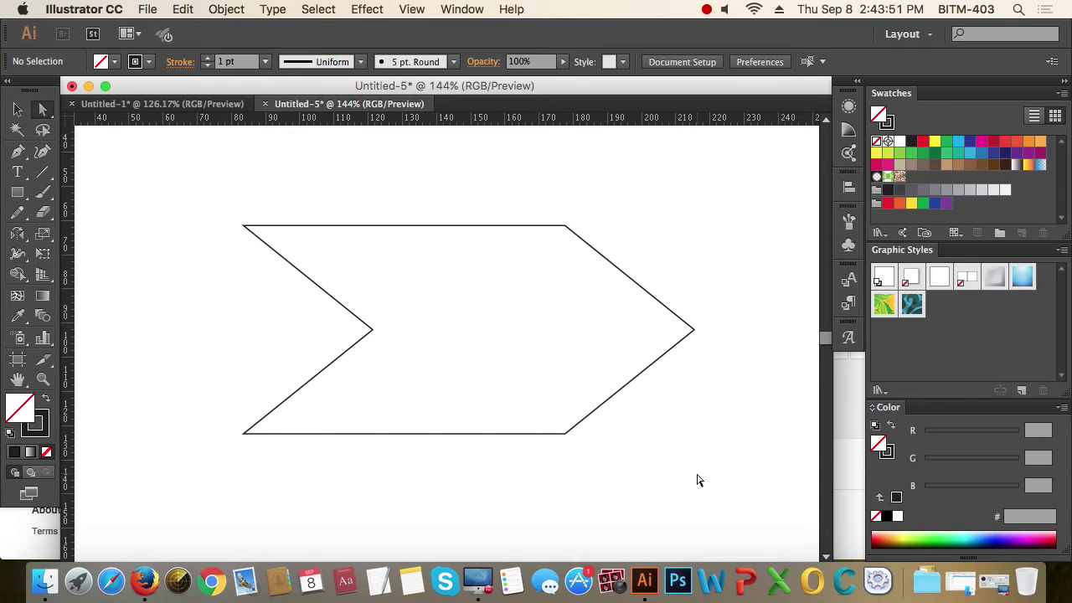
{"action": "key", "text": "super+z"}
{"action": "key", "text": "super+z"}
{"action": "key", "text": "super+z"}
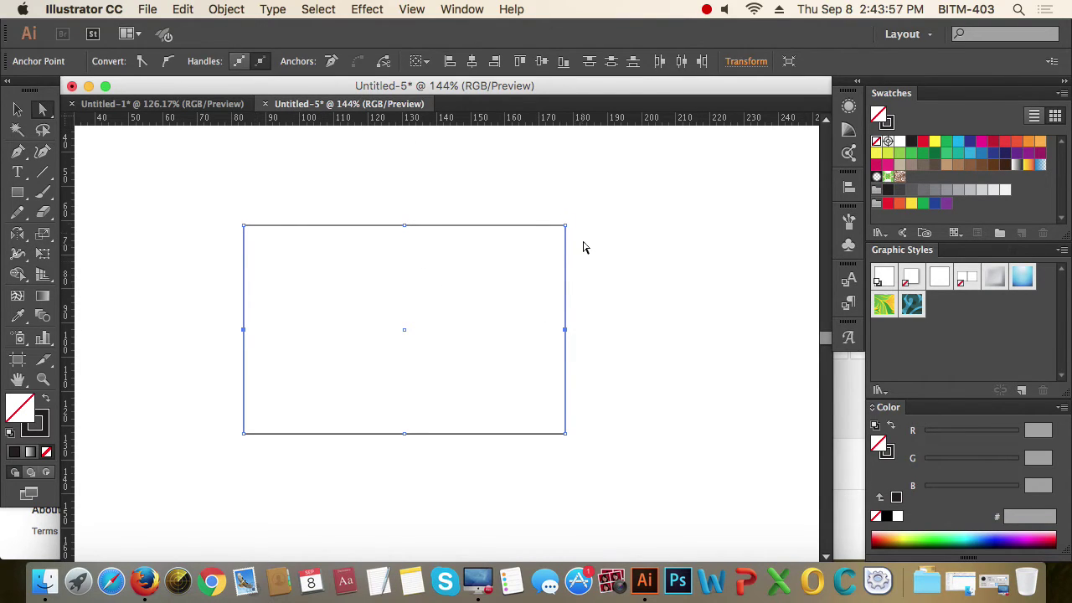
- Add anchor points to the rectangle and raise the top-middle anchor into a peak
{"action": "left_click", "coordinate": [226, 10]}
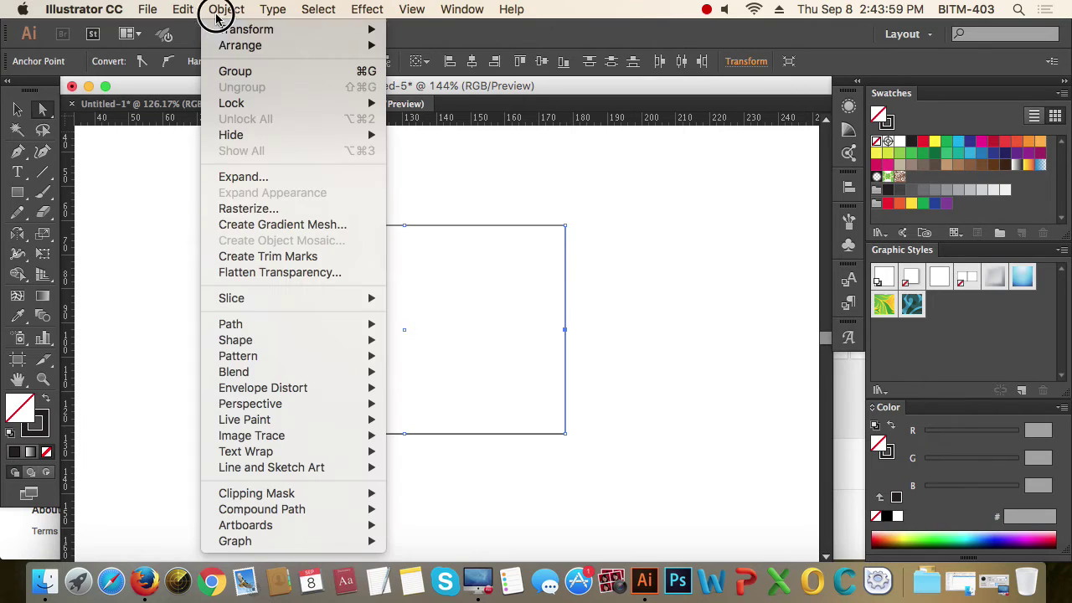
{"action": "mouse_move", "coordinate": [266, 327]}
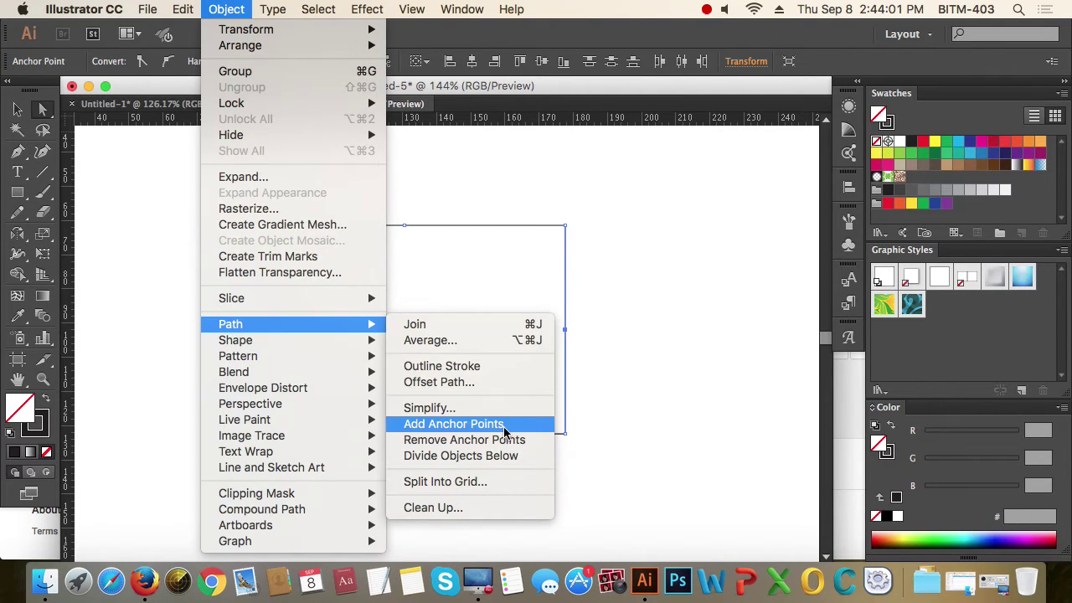
{"action": "left_click", "coordinate": [504, 429]}
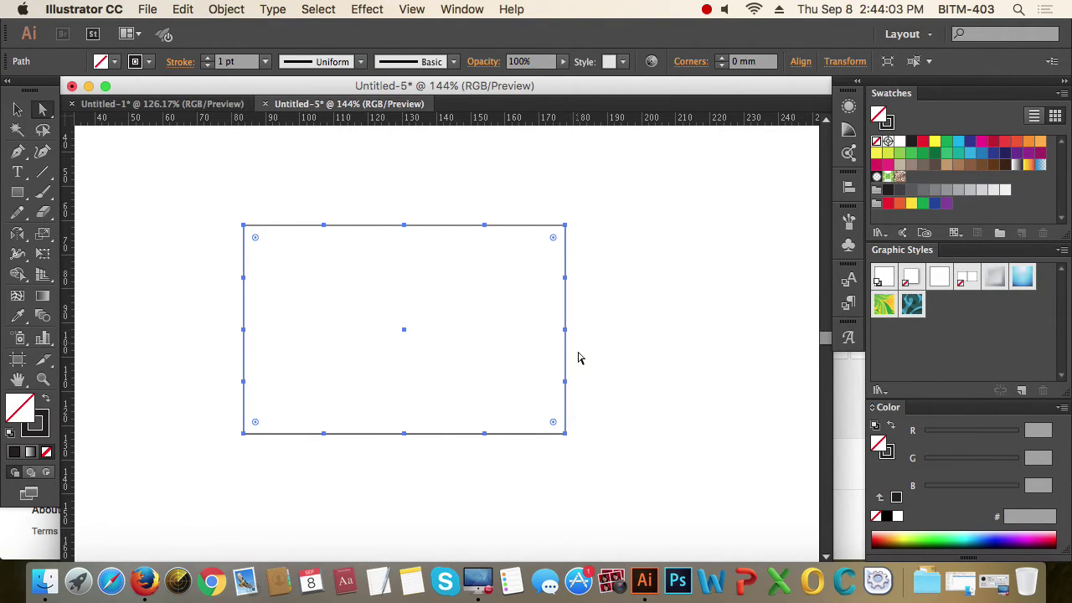
{"action": "left_click", "coordinate": [376, 188]}
{"action": "left_click_drag", "start_coordinate": [377, 188], "coordinate": [404, 221]}
{"action": "scroll", "coordinate": [470, 314], "scroll_direction": "up", "scroll_amount": 2}
{"action": "left_click", "coordinate": [660, 271]}
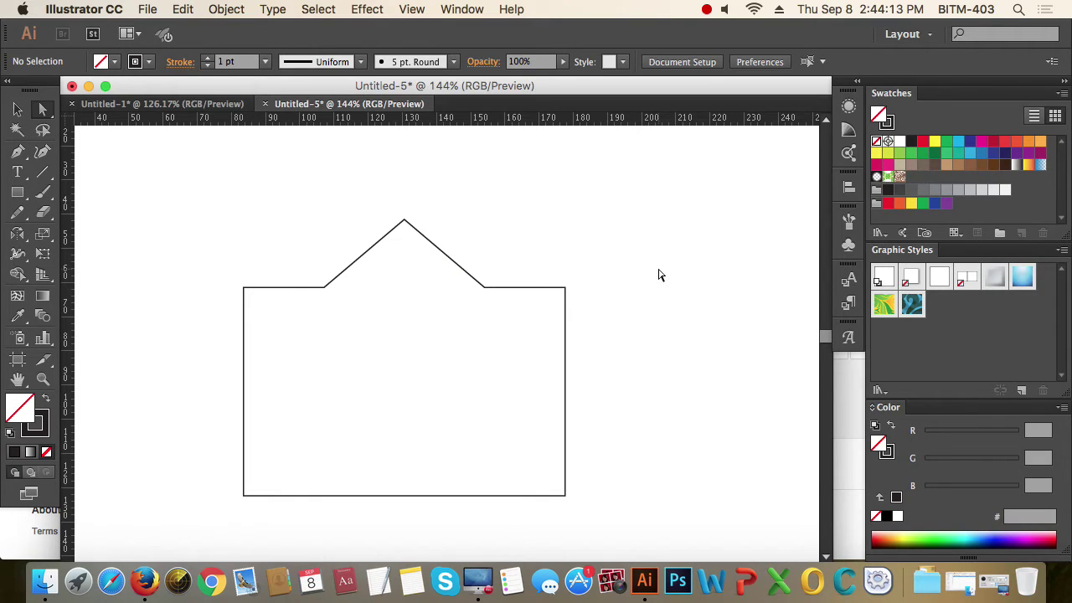
- Select the extra anchors on the left, right and bottom edges and remove them
{"action": "left_click_drag", "start_coordinate": [630, 337], "coordinate": [537, 407]}
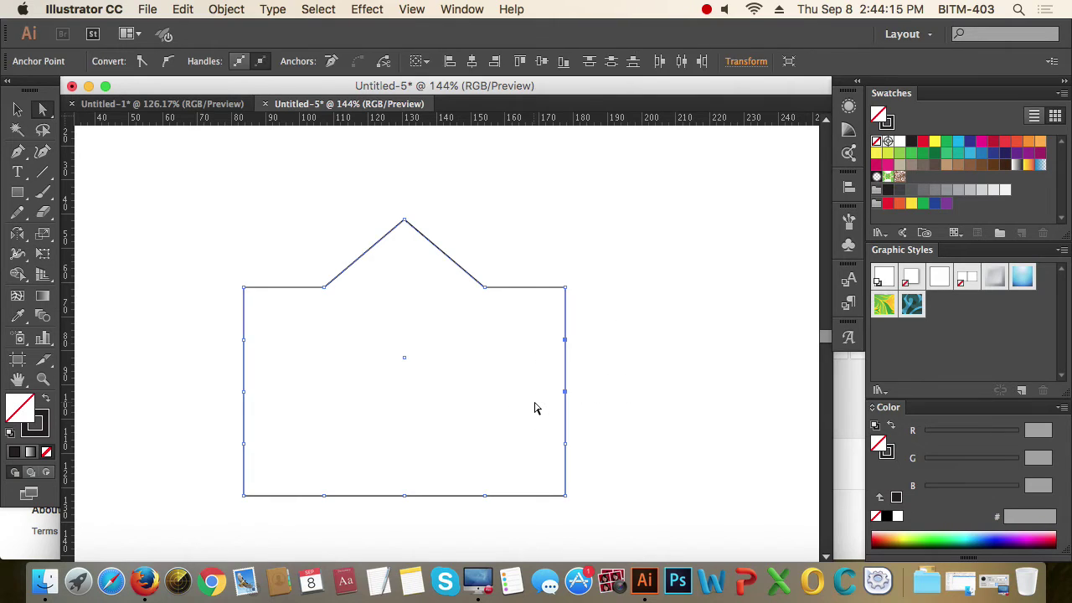
{"action": "scroll", "coordinate": [478, 389], "scroll_direction": "down", "scroll_amount": 3}
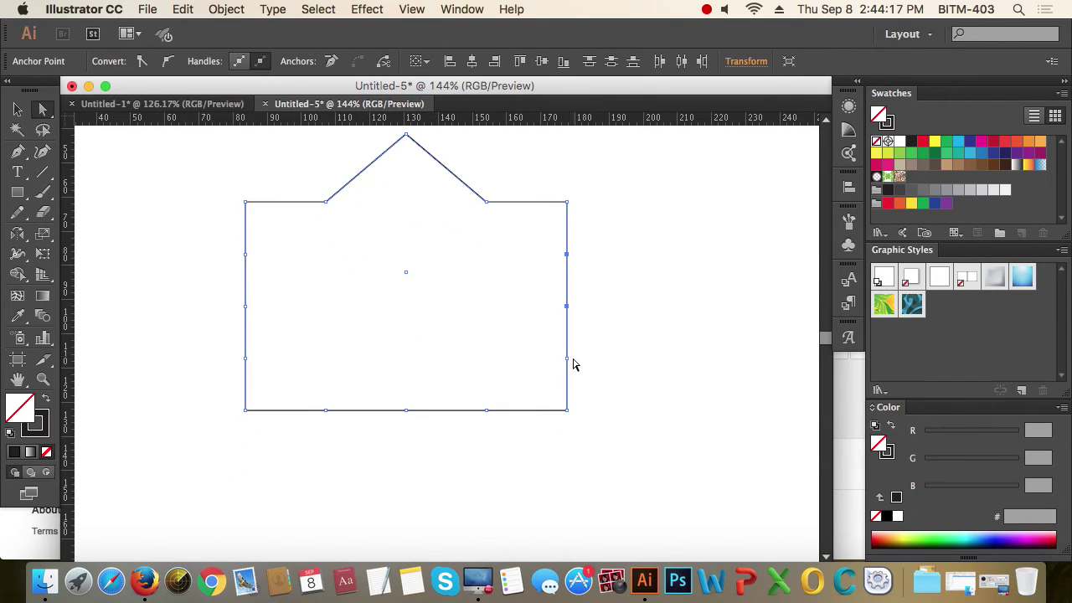
{"action": "left_click_drag", "start_coordinate": [204, 236], "coordinate": [286, 383]}
{"action": "left_click_drag", "start_coordinate": [603, 239], "coordinate": [551, 383]}
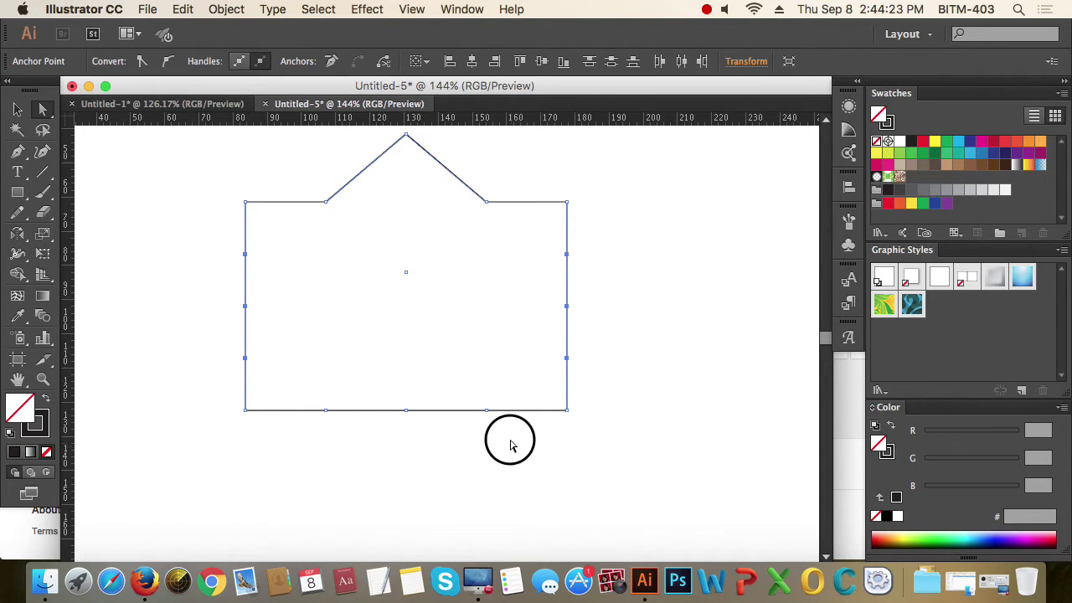
{"action": "left_click_drag", "start_coordinate": [511, 446], "coordinate": [310, 390]}
{"action": "left_click", "coordinate": [225, 9]}
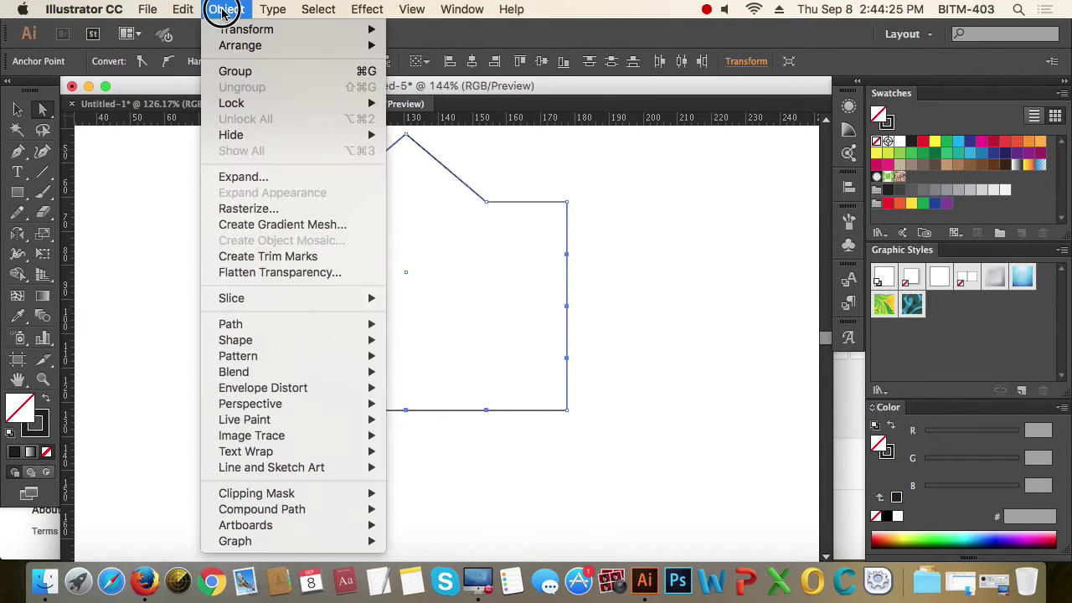
{"action": "mouse_move", "coordinate": [276, 328]}
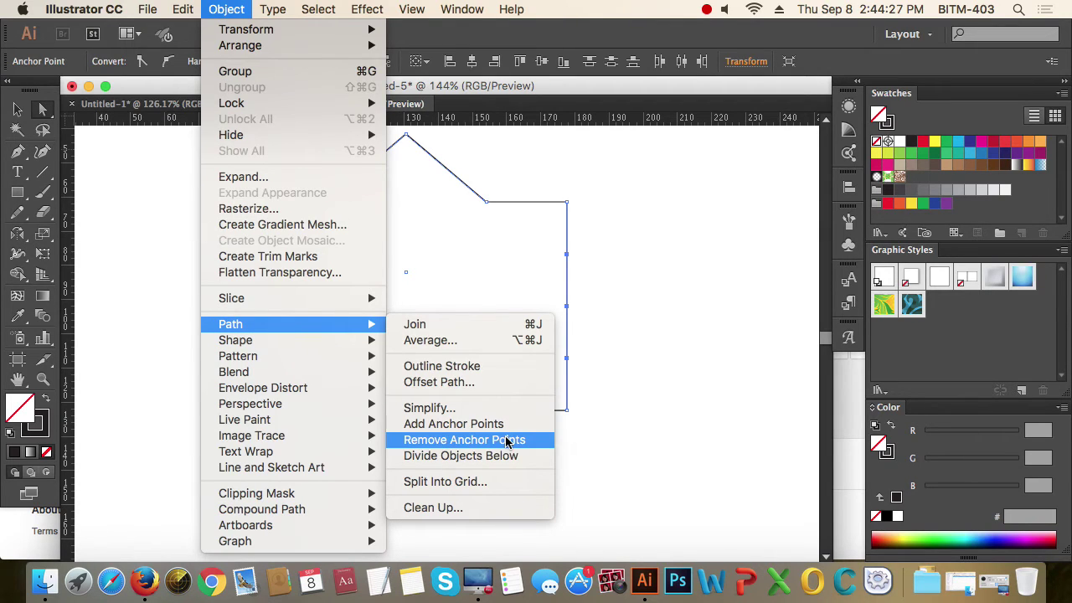
{"action": "left_click", "coordinate": [480, 442]}
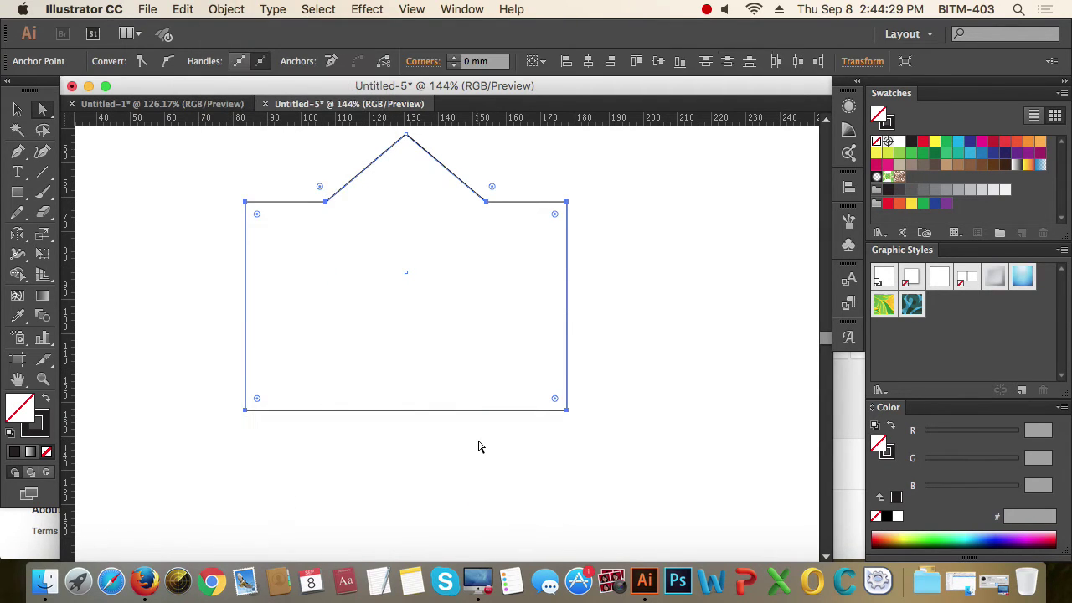
{"action": "left_click", "coordinate": [479, 447]}
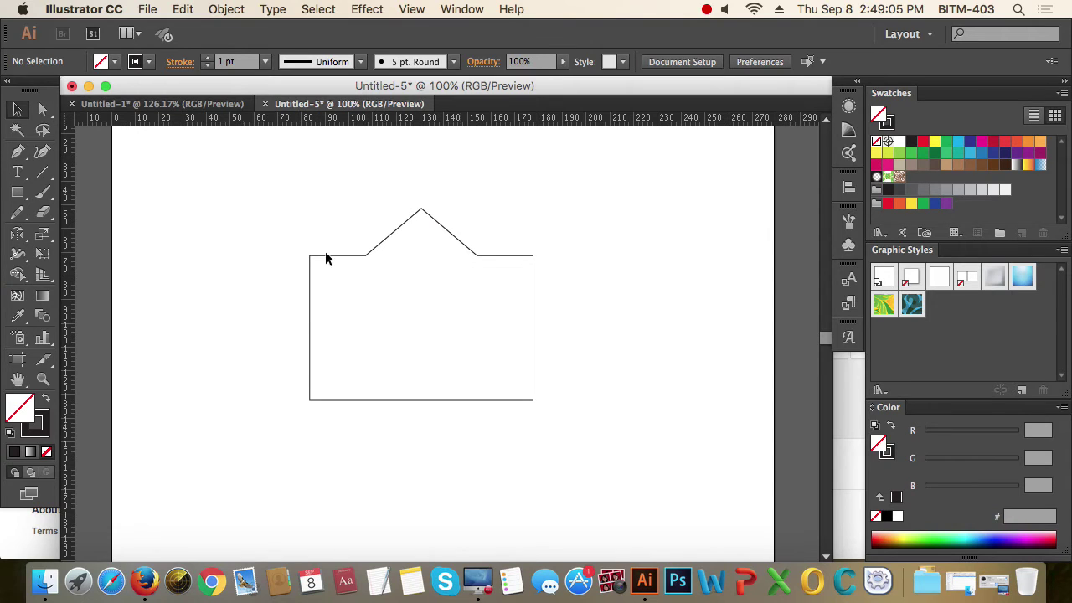
- Draw a circle below the house and stretch it into a wide ellipse
{"action": "left_click", "coordinate": [17, 191]}
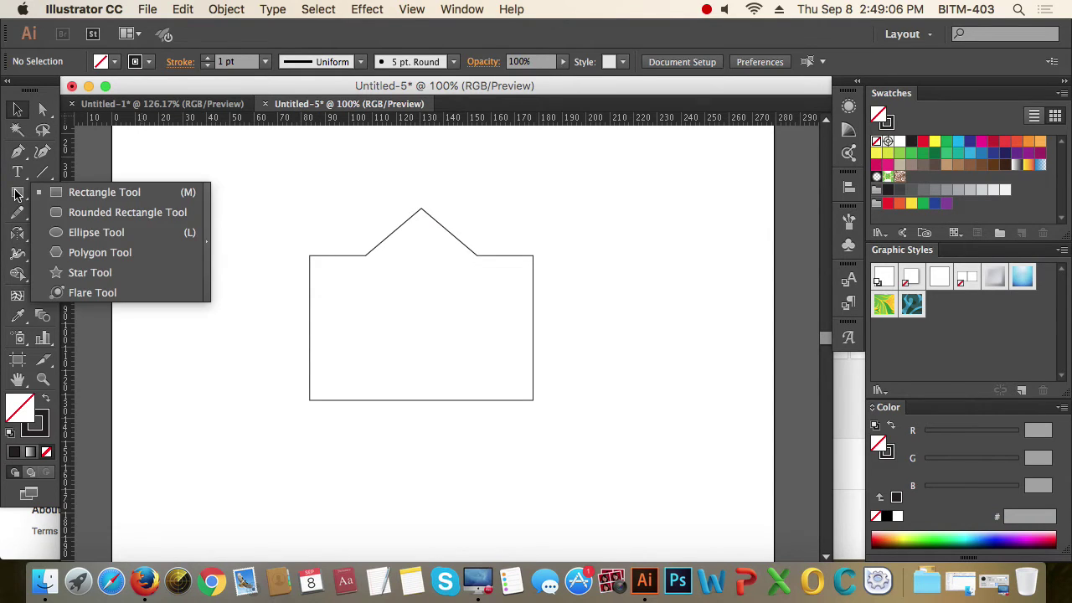
{"action": "left_click", "coordinate": [112, 232]}
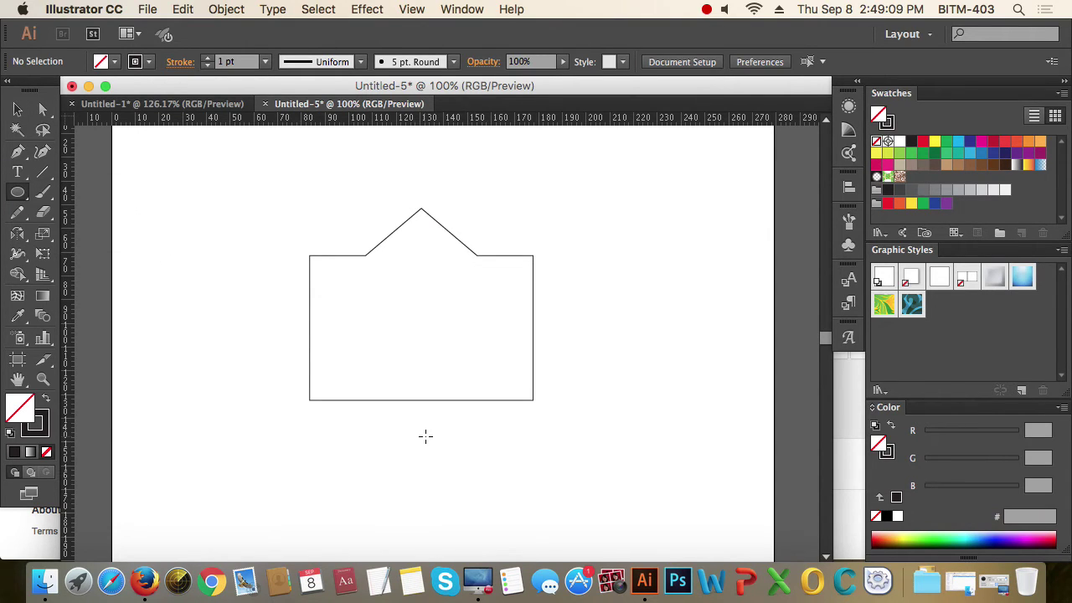
{"action": "left_click_drag", "start_coordinate": [426, 435], "coordinate": [550, 505]}
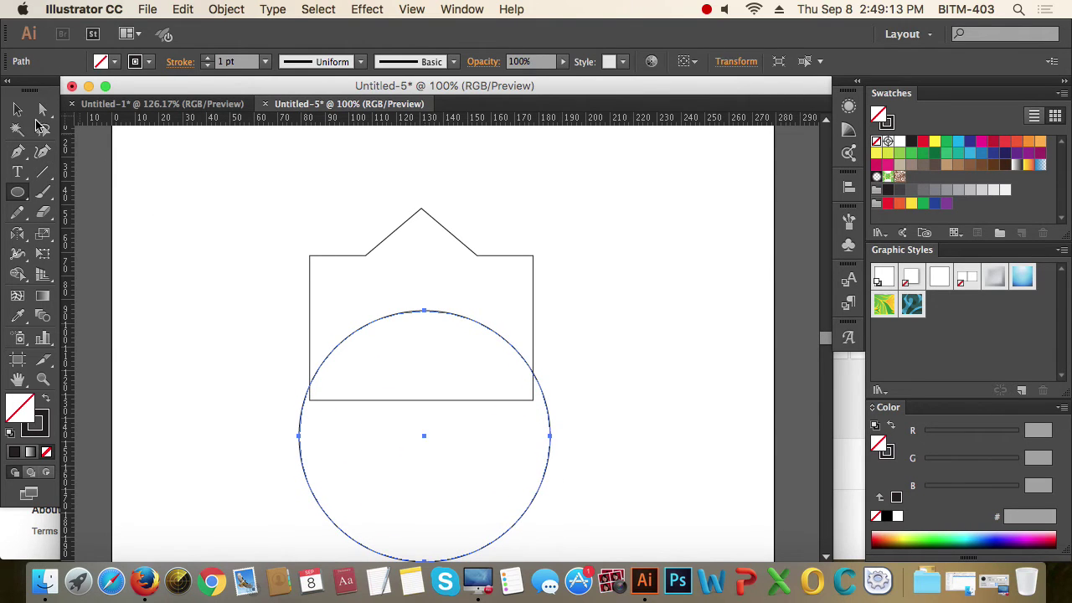
{"action": "left_click", "coordinate": [16, 110]}
{"action": "scroll", "coordinate": [394, 246], "scroll_direction": "down", "scroll_amount": 3}
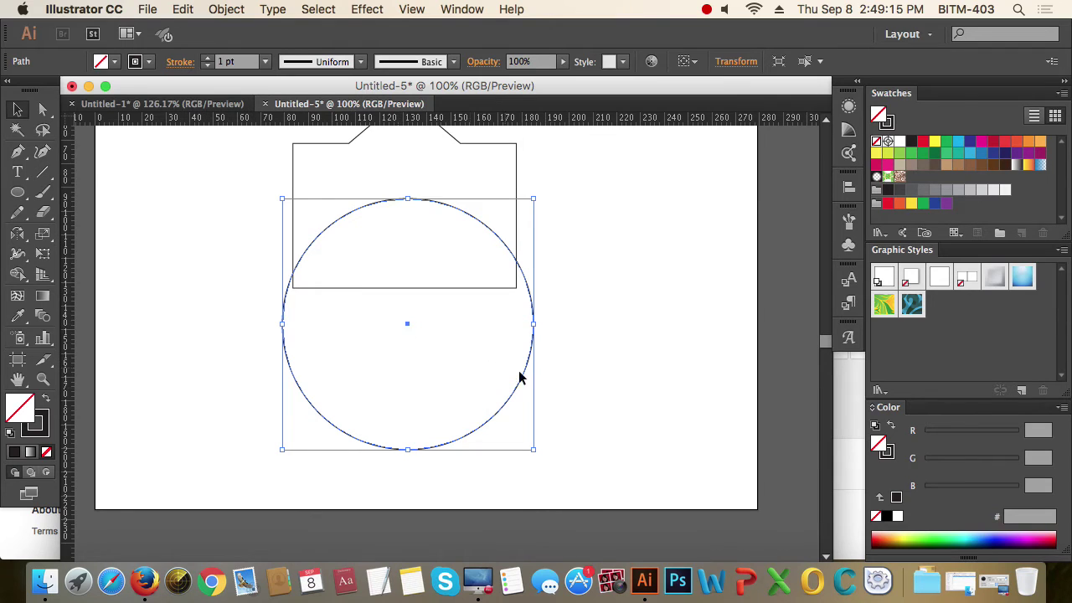
{"action": "mouse_move", "coordinate": [533, 449]}
{"action": "left_mouse_down"}
{"action": "mouse_move", "coordinate": [640, 434]}
{"action": "mouse_move", "coordinate": [629, 435]}
{"action": "left_mouse_up"}
- Nudge the ellipse into place under the house, then select the house shape
{"action": "left_click_drag", "start_coordinate": [514, 290], "coordinate": [516, 353]}
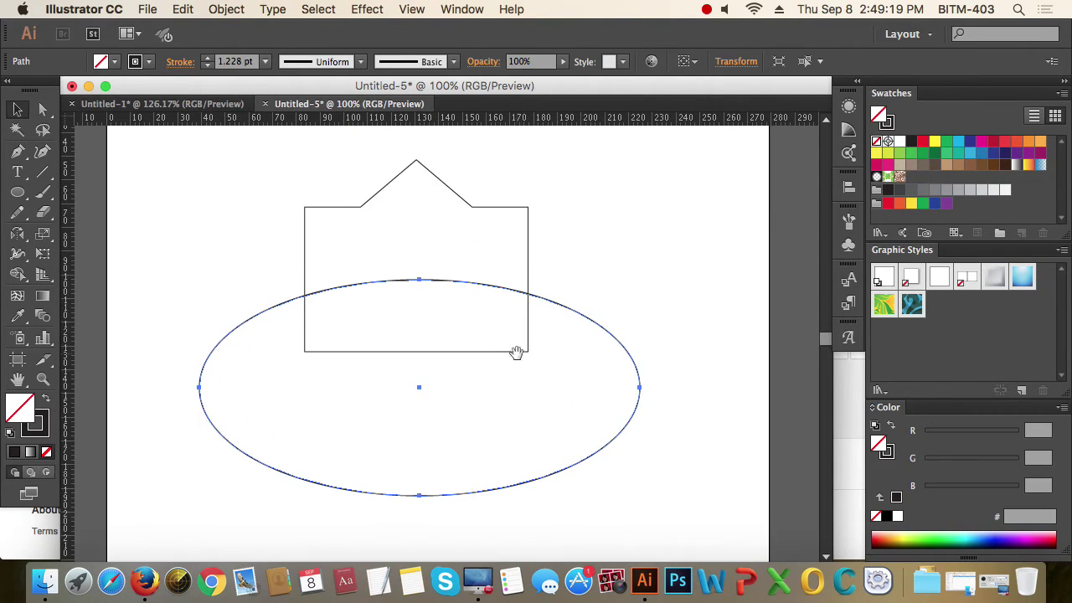
{"action": "left_click_drag", "start_coordinate": [420, 384], "coordinate": [420, 396]}
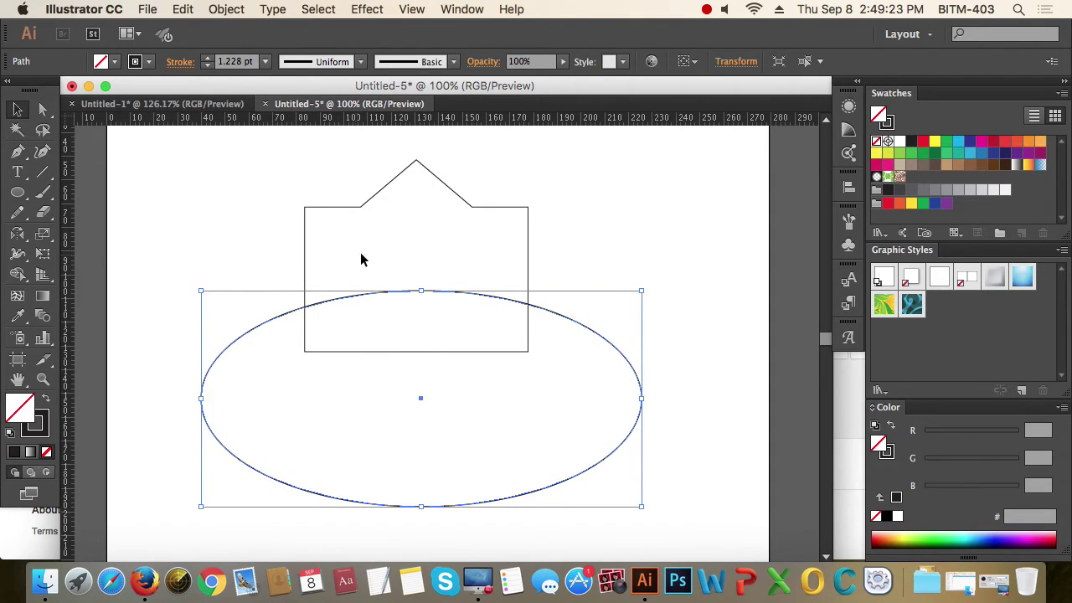
{"action": "left_click_drag", "start_coordinate": [421, 399], "coordinate": [415, 398]}
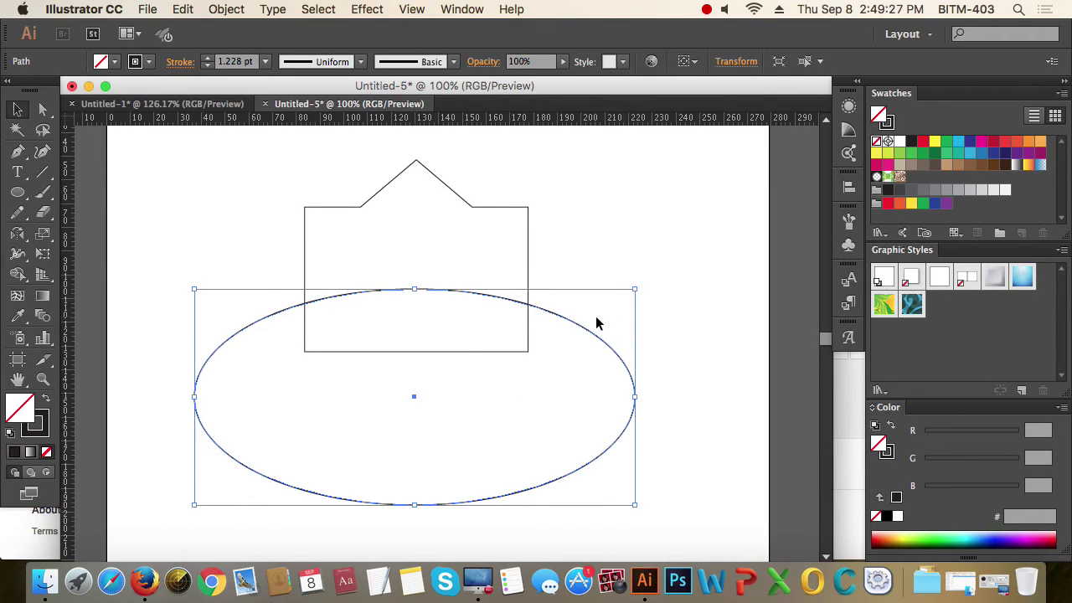
{"action": "left_click", "coordinate": [657, 343]}
{"action": "left_click_drag", "start_coordinate": [657, 343], "coordinate": [568, 396]}
{"action": "left_click_drag", "start_coordinate": [590, 191], "coordinate": [435, 255]}
{"action": "left_click", "coordinate": [614, 288]}
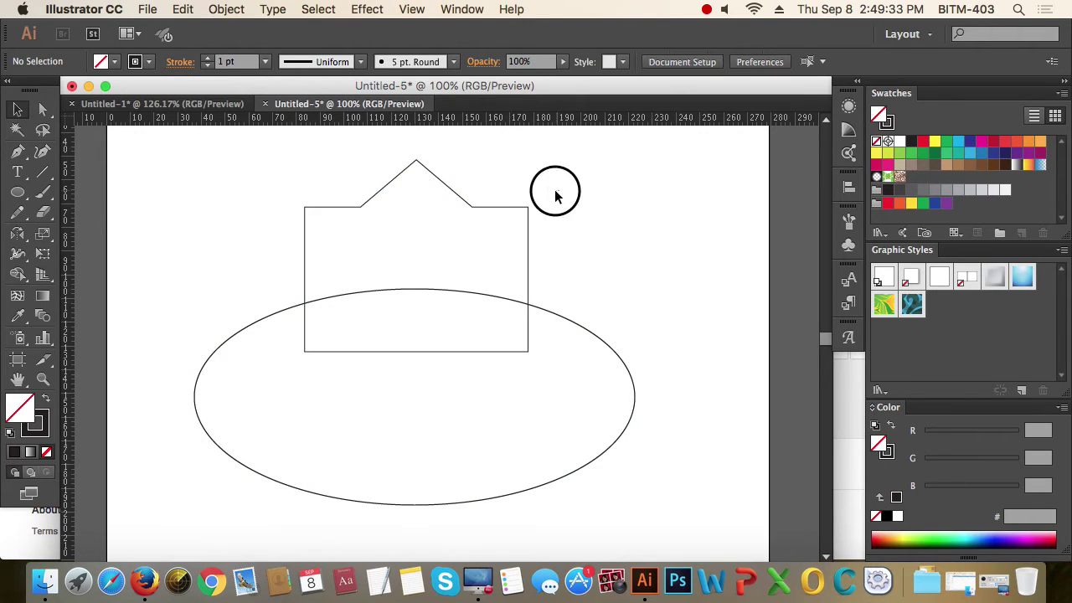
{"action": "left_click_drag", "start_coordinate": [556, 192], "coordinate": [500, 247]}
- Fill the house shape black and the ellipse yellow
{"action": "left_click", "coordinate": [48, 403]}
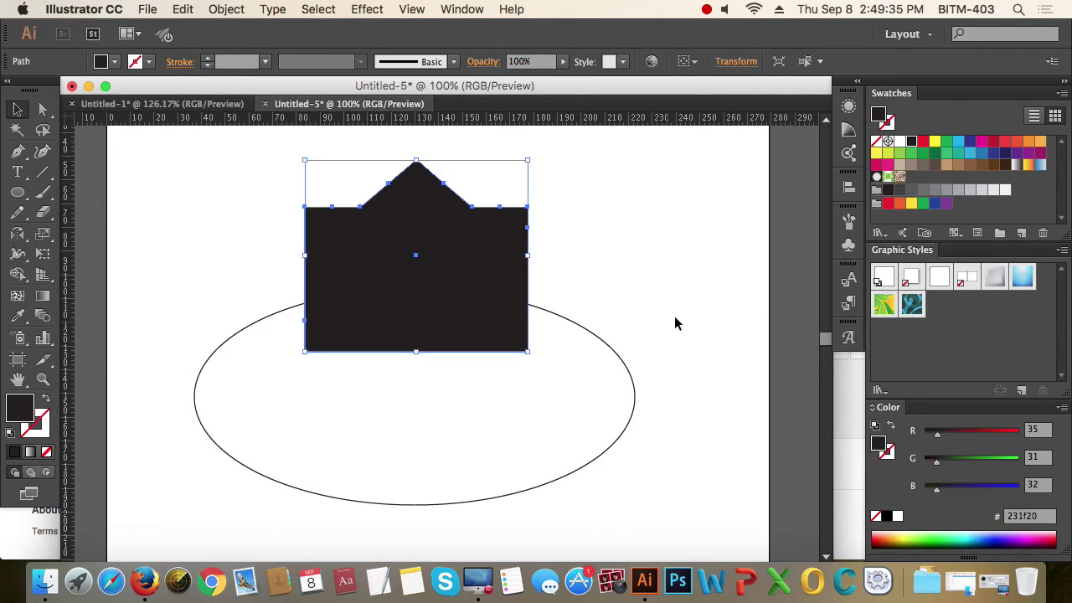
{"action": "left_click_drag", "start_coordinate": [678, 318], "coordinate": [587, 405]}
{"action": "left_click", "coordinate": [46, 401]}
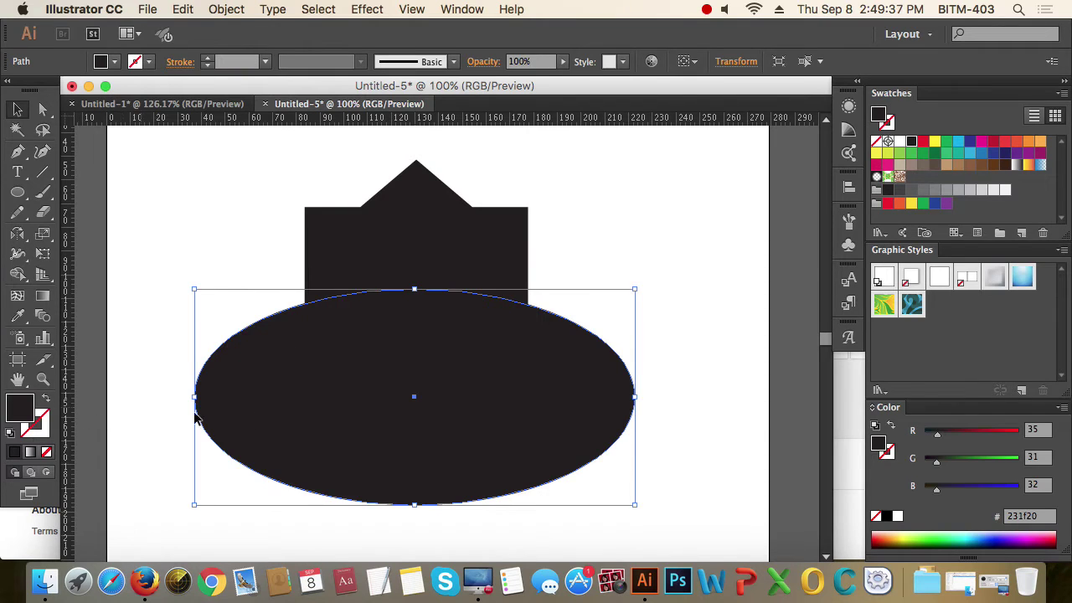
{"action": "left_click", "coordinate": [935, 143]}
{"action": "left_click", "coordinate": [702, 234]}
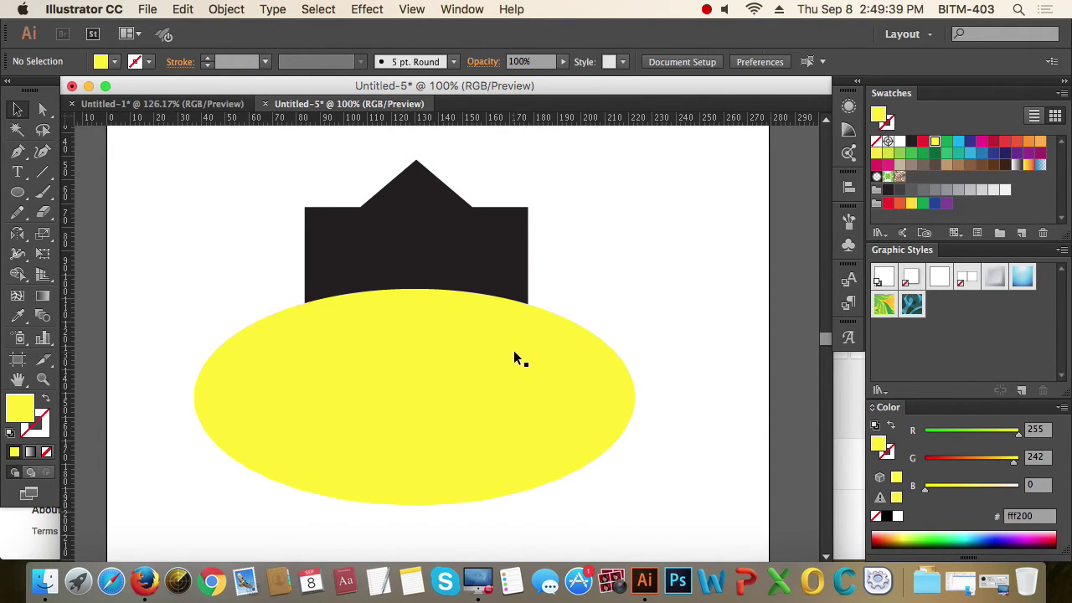
{"action": "left_click", "coordinate": [512, 351]}
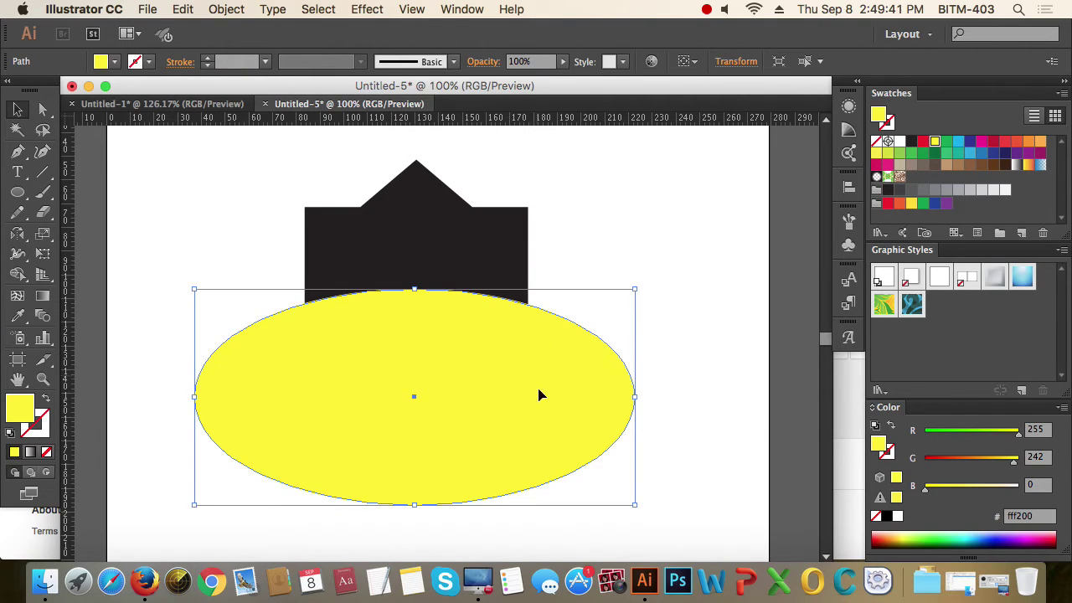
- Cut the black shape with Object > Path > Divide Objects Below and delete the bottom piece
{"action": "left_click", "coordinate": [237, 12]}
{"action": "mouse_move", "coordinate": [276, 332]}
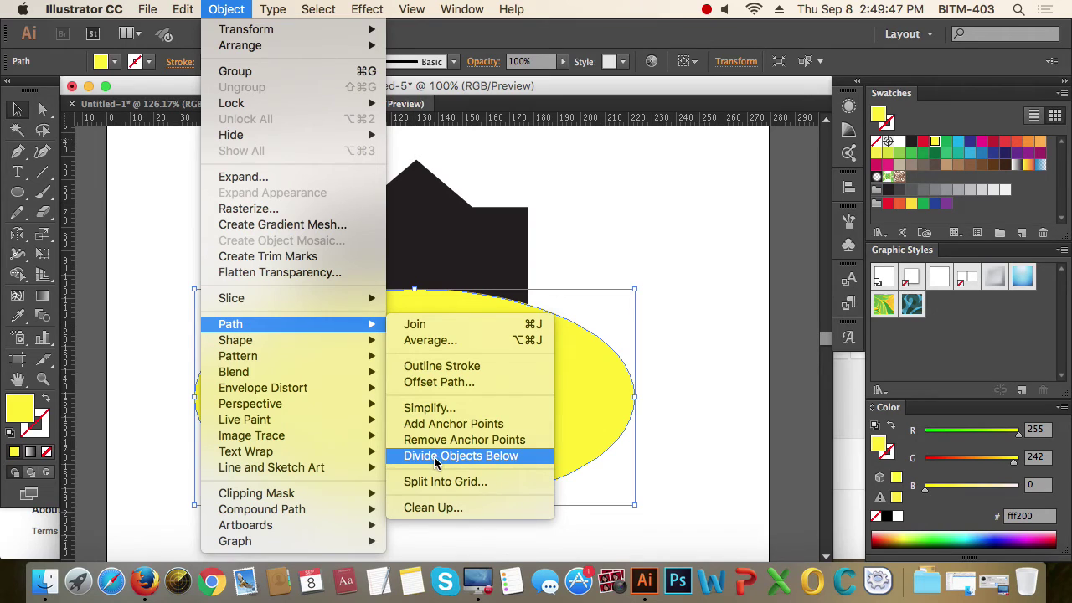
{"action": "left_click", "coordinate": [462, 457]}
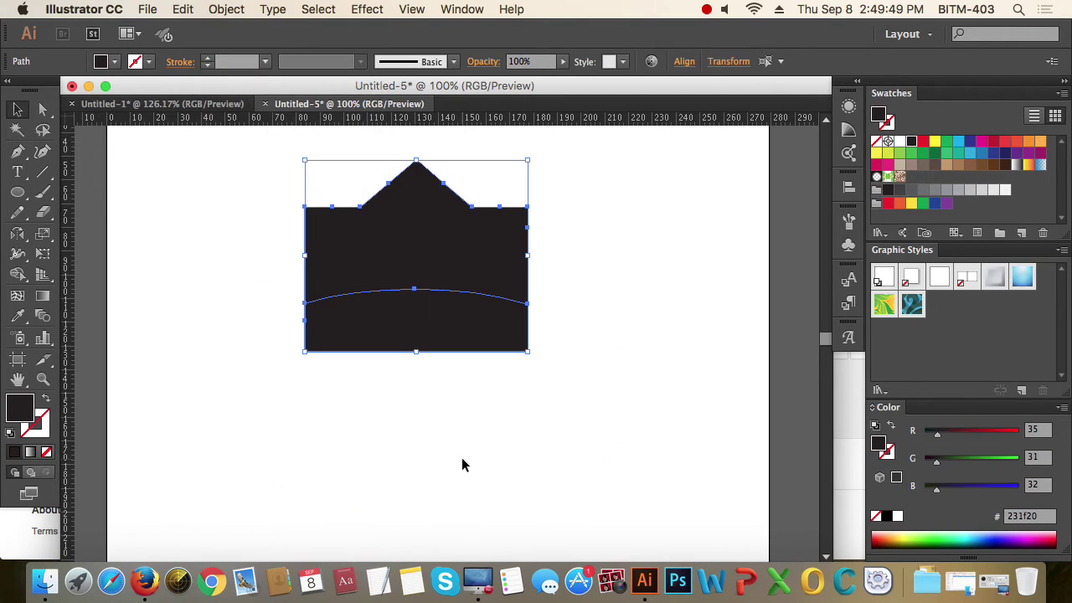
{"action": "left_click", "coordinate": [570, 418]}
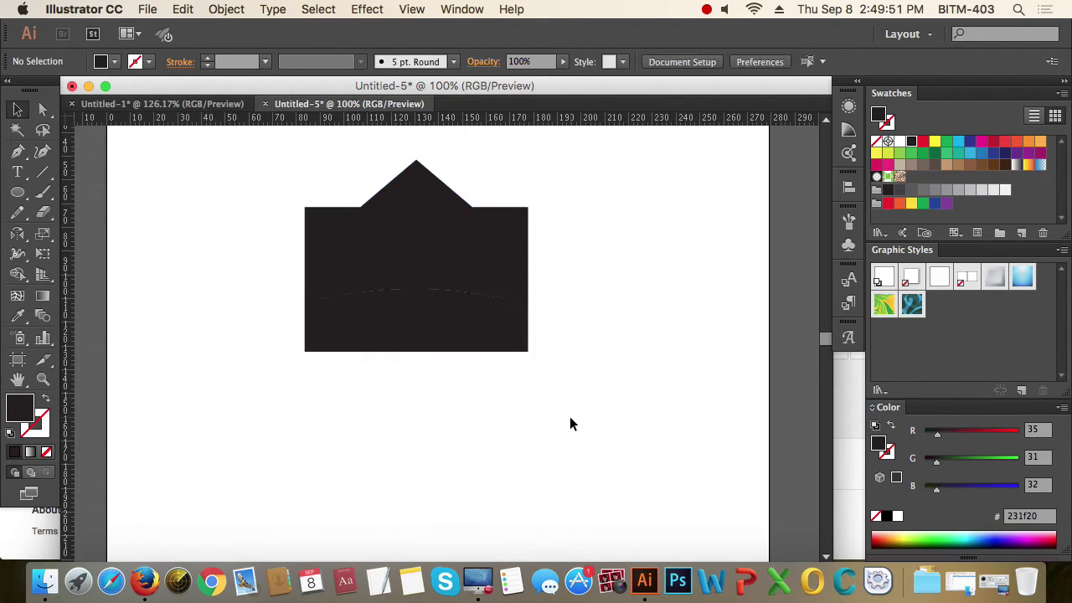
{"action": "left_click", "coordinate": [427, 325]}
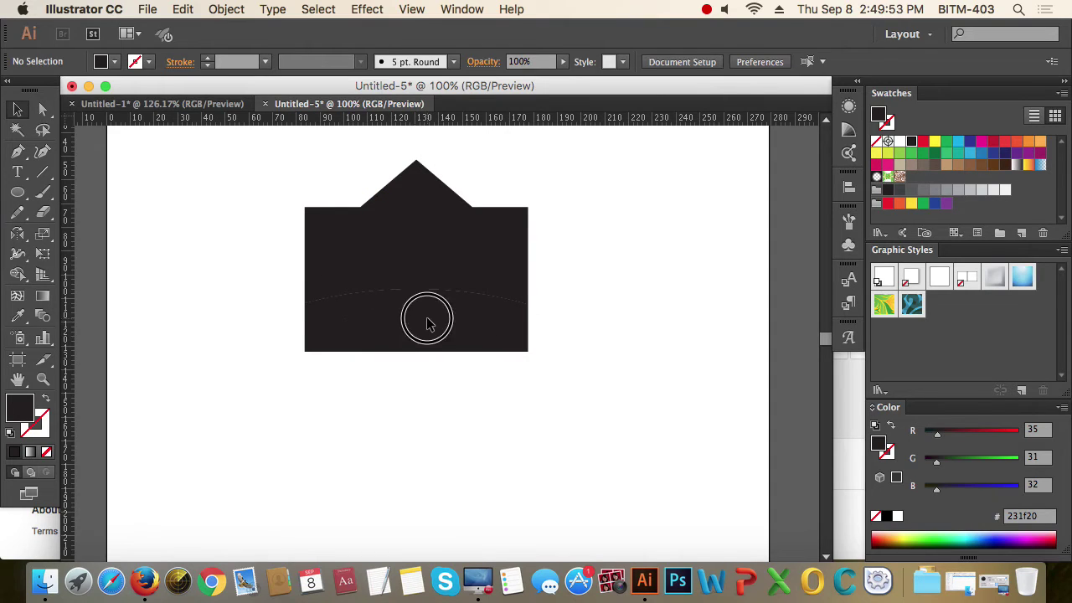
{"action": "left_click_drag", "start_coordinate": [416, 328], "coordinate": [419, 407]}
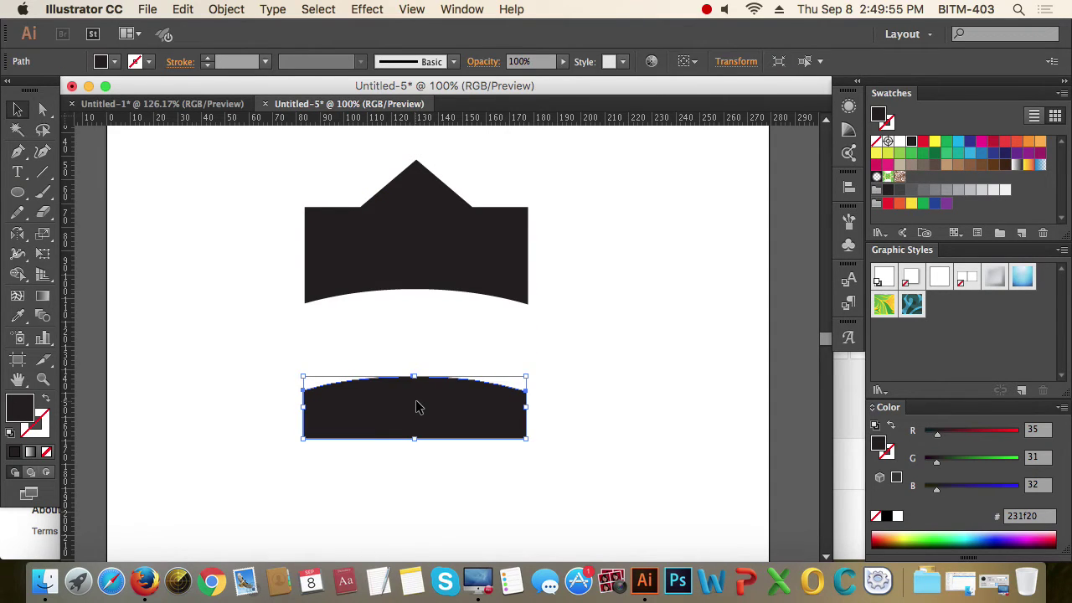
{"action": "key", "text": "Delete"}
- Swap fill and stroke so the crown becomes an outline, and place a Pen point beside it
{"action": "left_click", "coordinate": [409, 268]}
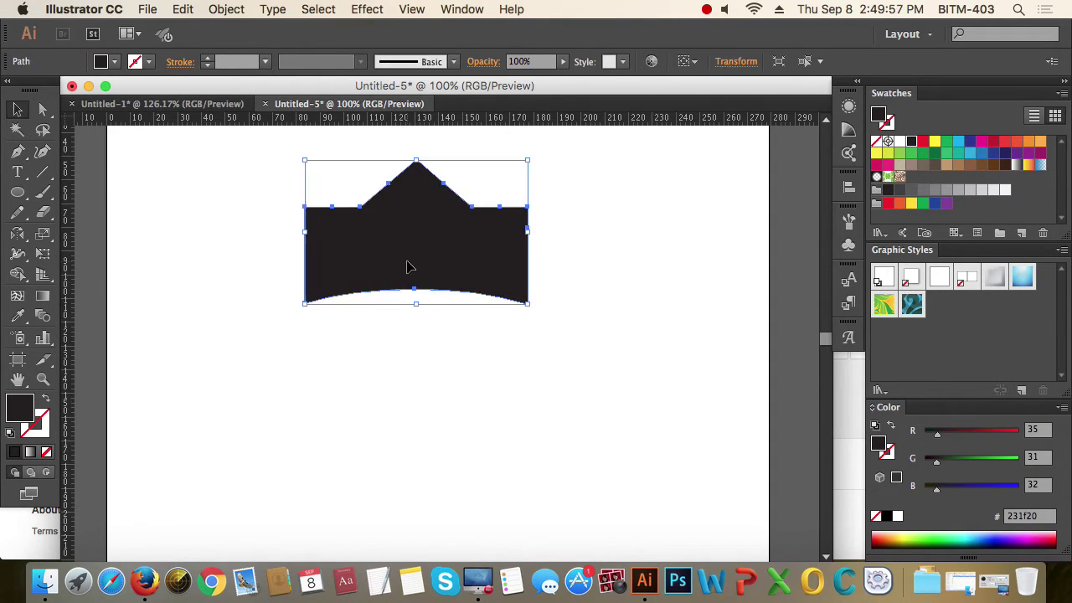
{"action": "left_click", "coordinate": [45, 400]}
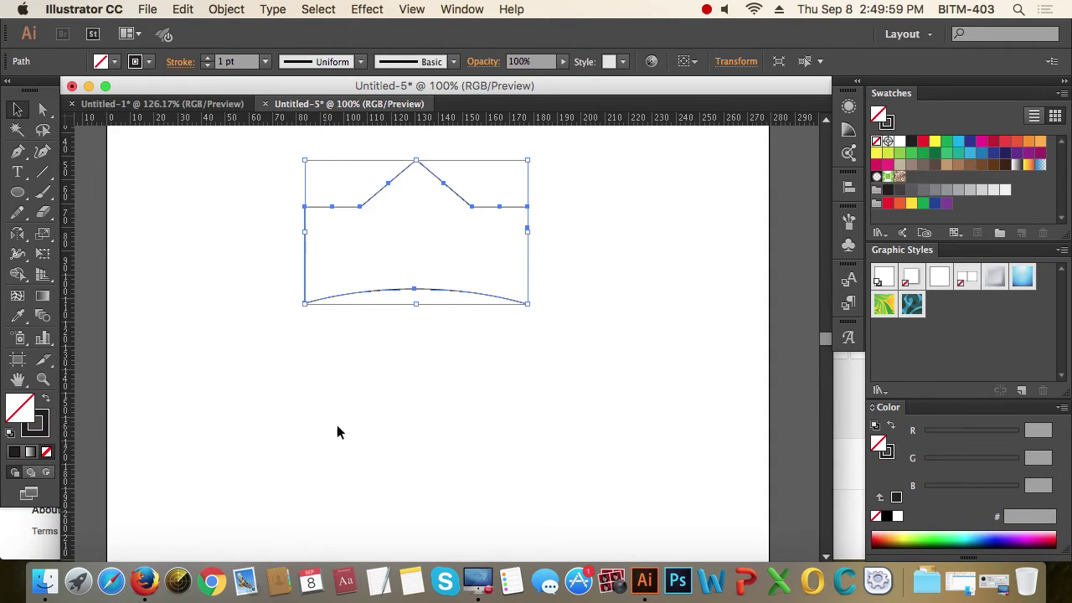
{"action": "left_click", "coordinate": [337, 425]}
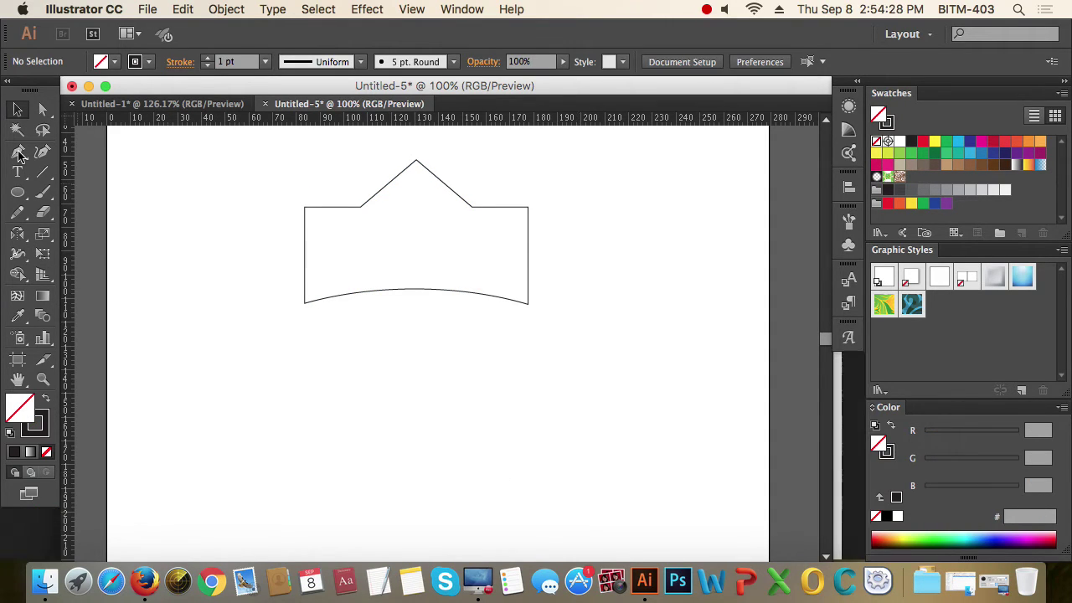
{"action": "left_click", "coordinate": [18, 151]}
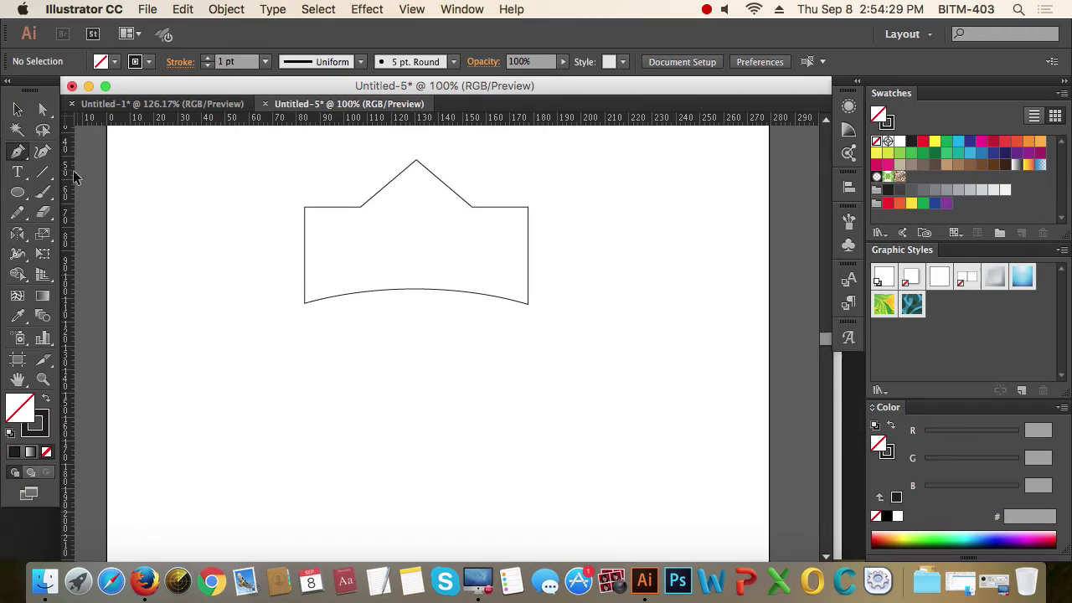
{"action": "left_click", "coordinate": [241, 238]}
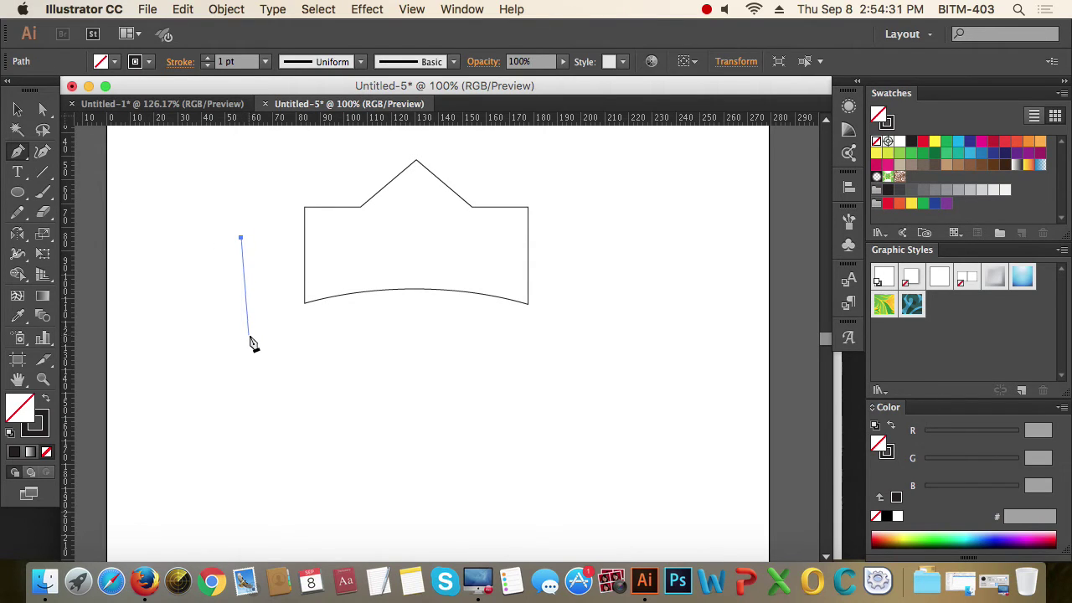
- Stop drawing to leave a lone stray anchor point left of the crown
{"action": "left_click", "coordinate": [17, 110]}
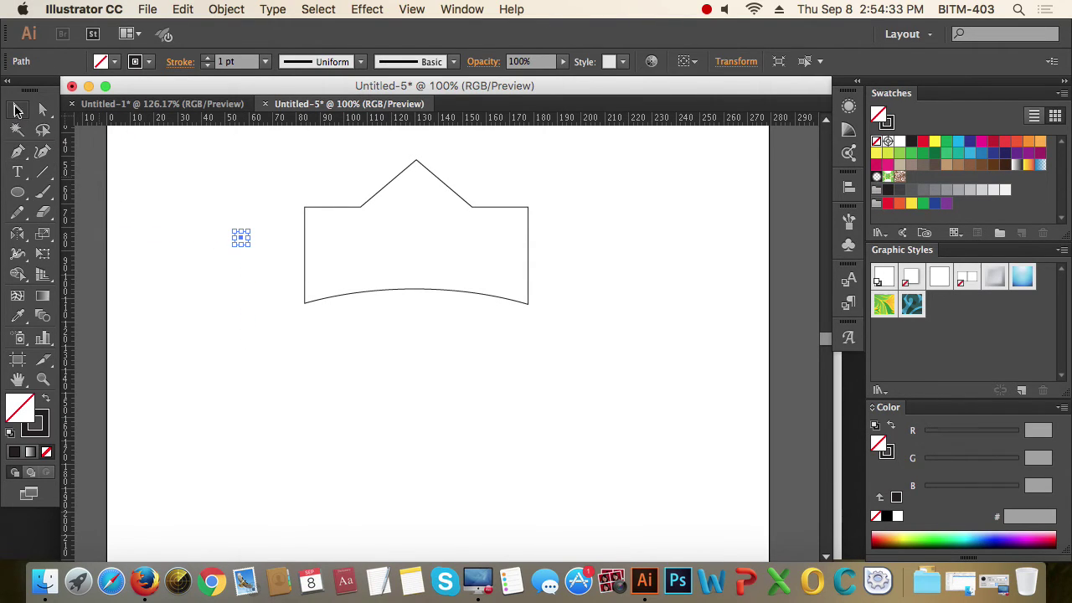
{"action": "left_click", "coordinate": [176, 269]}
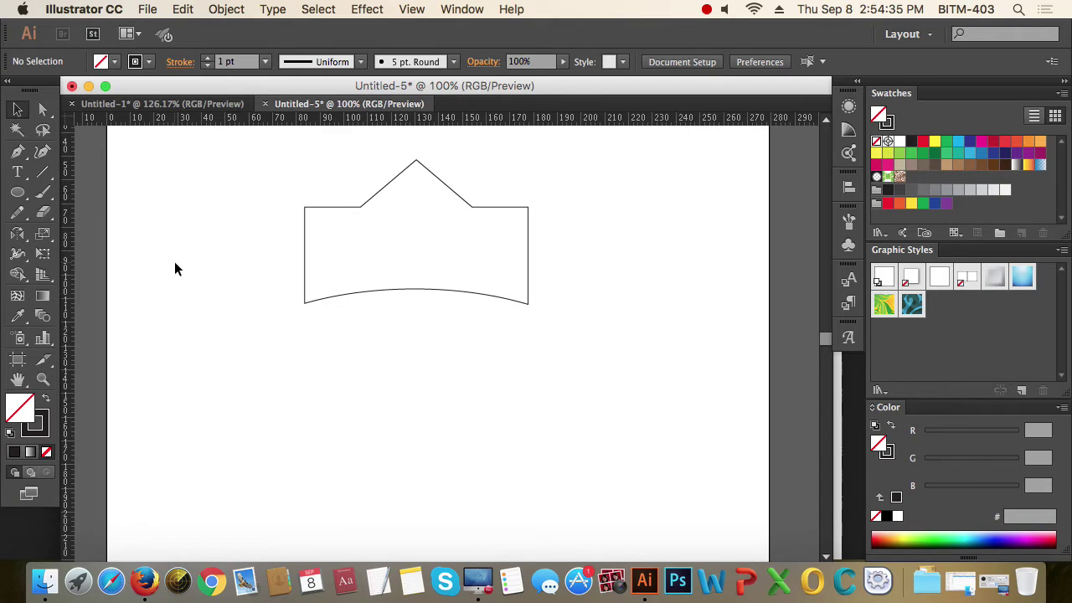
{"action": "left_click_drag", "start_coordinate": [162, 172], "coordinate": [276, 295]}
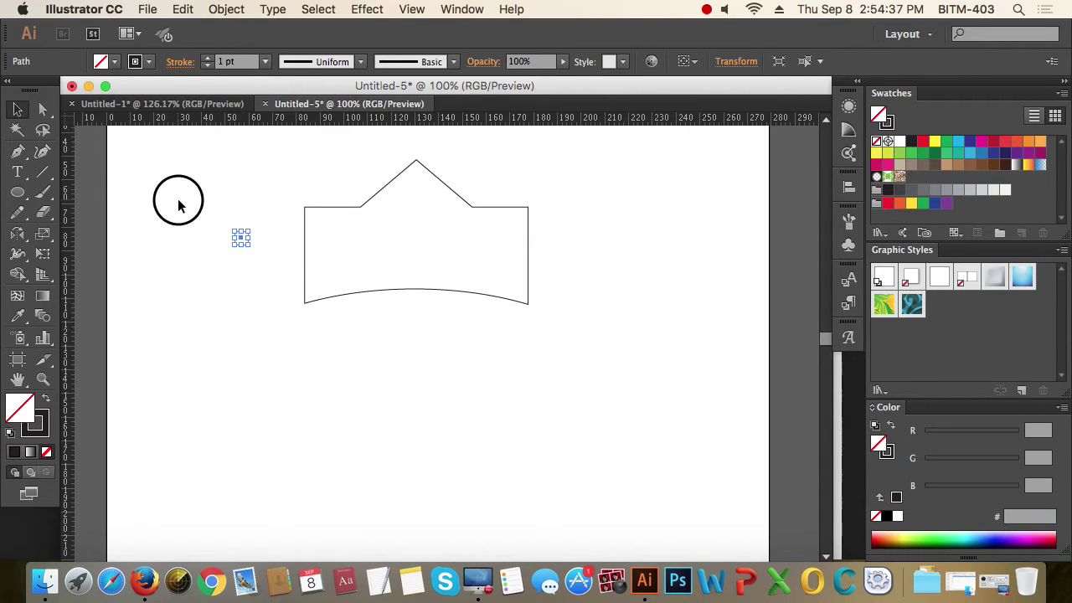
{"action": "left_click_drag", "start_coordinate": [144, 180], "coordinate": [285, 304]}
{"action": "left_click_drag", "start_coordinate": [172, 158], "coordinate": [227, 326]}
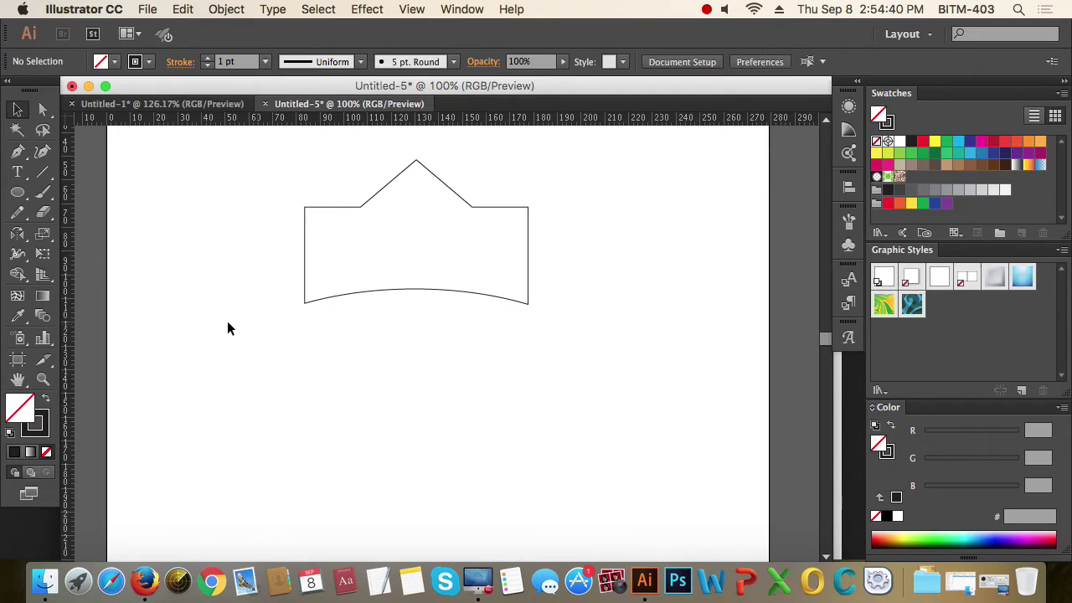
- Draw an ellipse below the crown and set its stroke to None, making it invisible
{"action": "left_click", "coordinate": [18, 191]}
{"action": "mouse_move", "coordinate": [324, 340]}
{"action": "left_mouse_down"}
{"action": "mouse_move", "coordinate": [451, 393]}
{"action": "mouse_move", "coordinate": [488, 425]}
{"action": "left_mouse_up"}
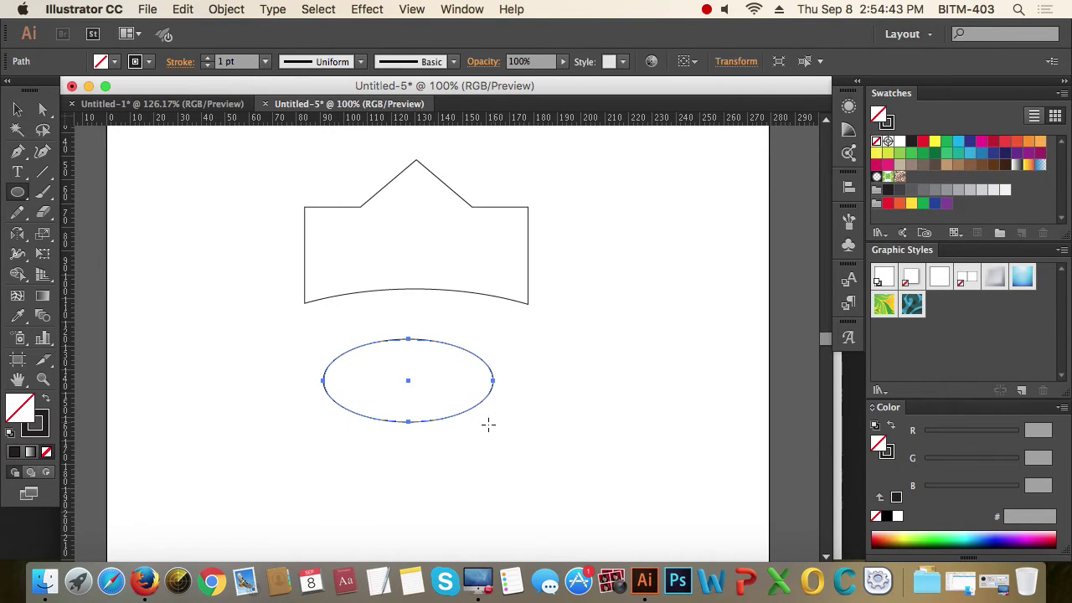
{"action": "left_click", "coordinate": [41, 432]}
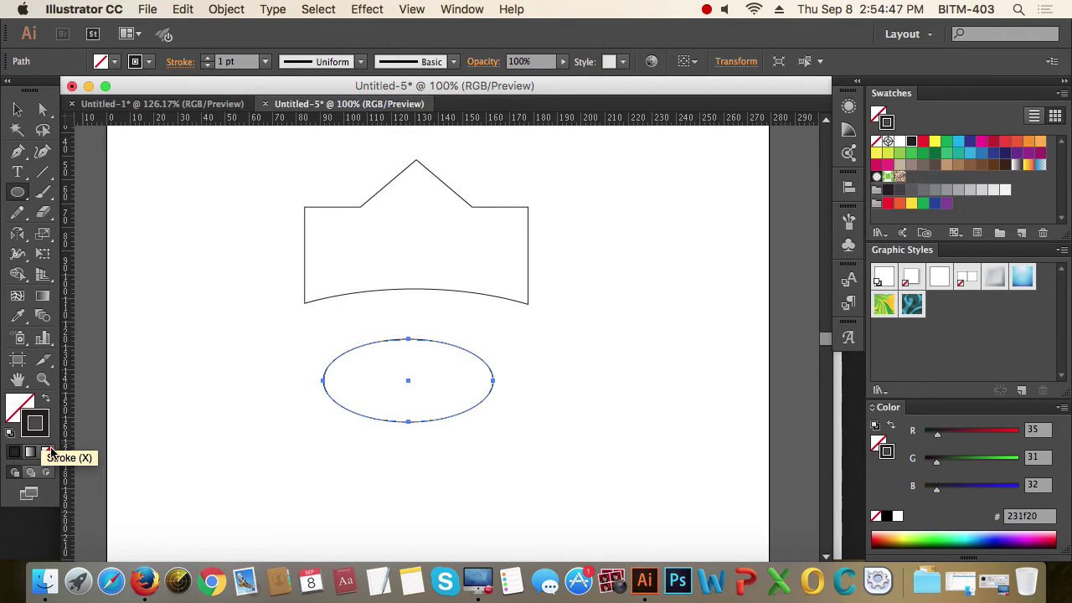
{"action": "left_click", "coordinate": [47, 452]}
{"action": "left_click", "coordinate": [18, 110]}
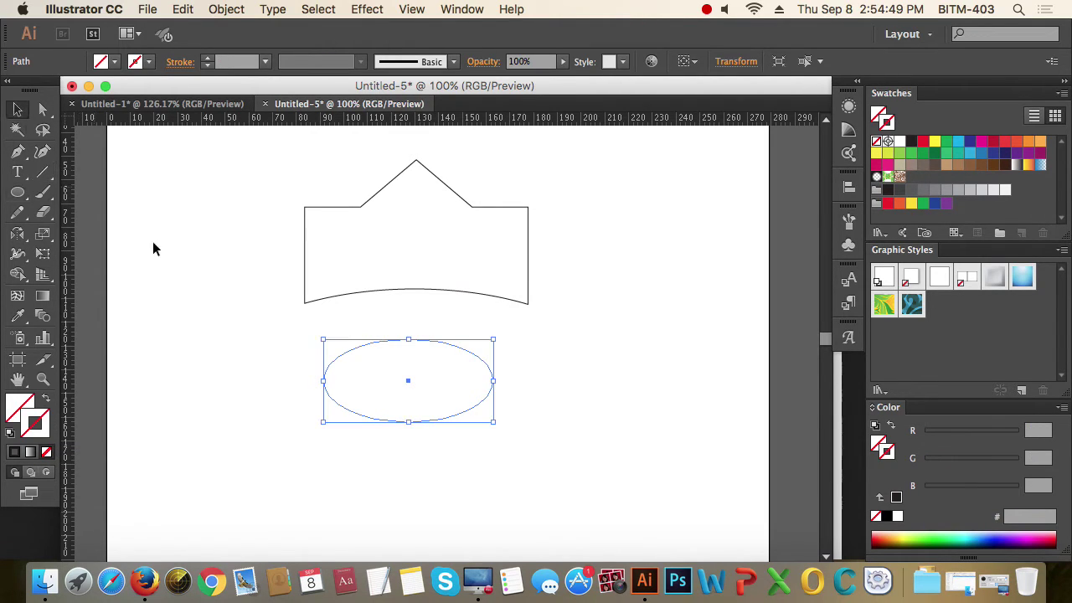
{"action": "left_click", "coordinate": [506, 445]}
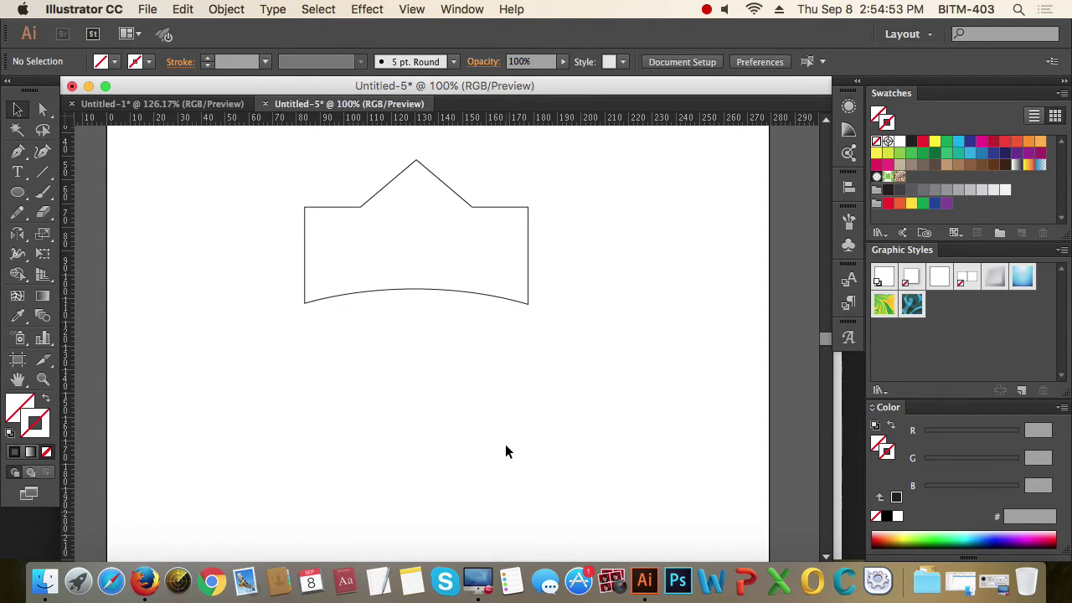
{"action": "left_click_drag", "start_coordinate": [506, 445], "coordinate": [320, 337]}
{"action": "left_click", "coordinate": [586, 407]}
- Draw an area-type frame right of the crown, then delete its typed letters to leave it empty
{"action": "left_click_drag", "start_coordinate": [17, 172], "coordinate": [80, 172]}
{"action": "left_click_drag", "start_coordinate": [567, 248], "coordinate": [695, 352]}
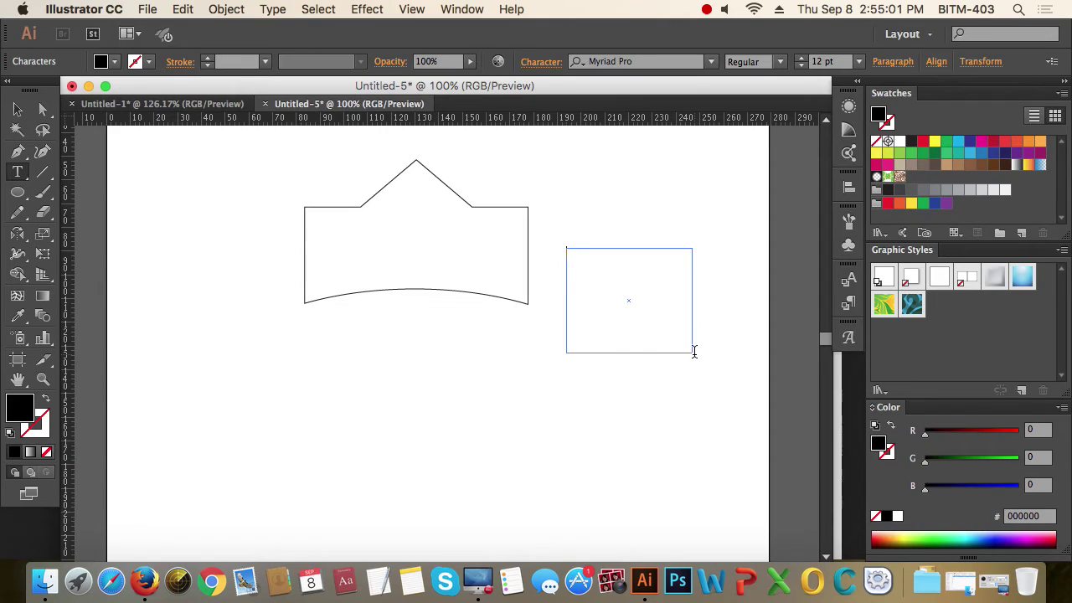
{"action": "type", "text": "bvnfg"}
{"action": "left_click_drag", "start_coordinate": [623, 274], "coordinate": [522, 246]}
{"action": "key", "text": "BackSpace"}
{"action": "left_click", "coordinate": [17, 110]}
{"action": "left_click", "coordinate": [730, 379]}
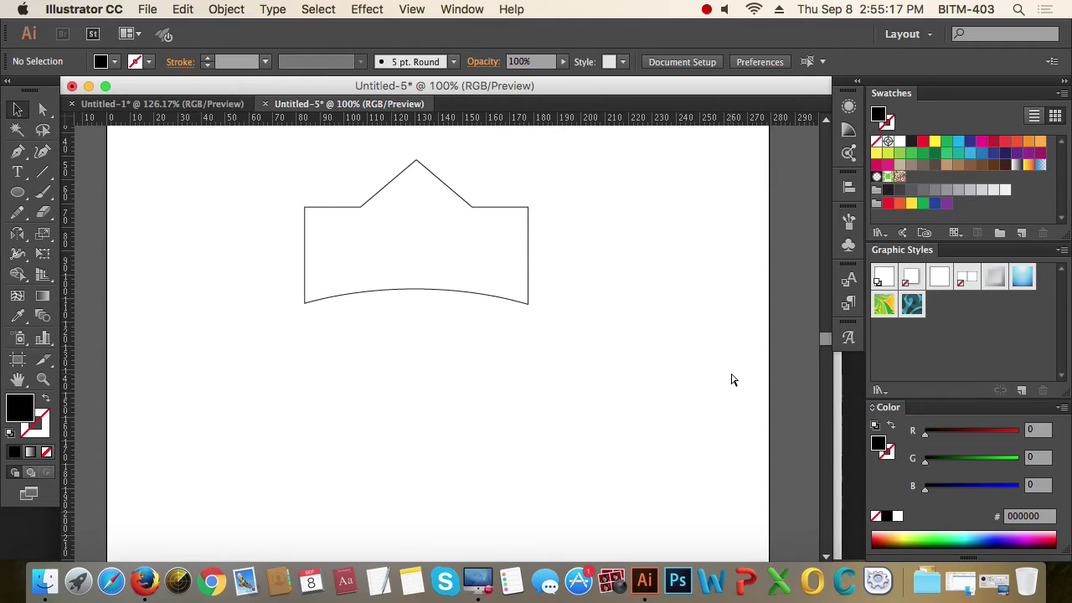
{"action": "key", "text": "super+y"}
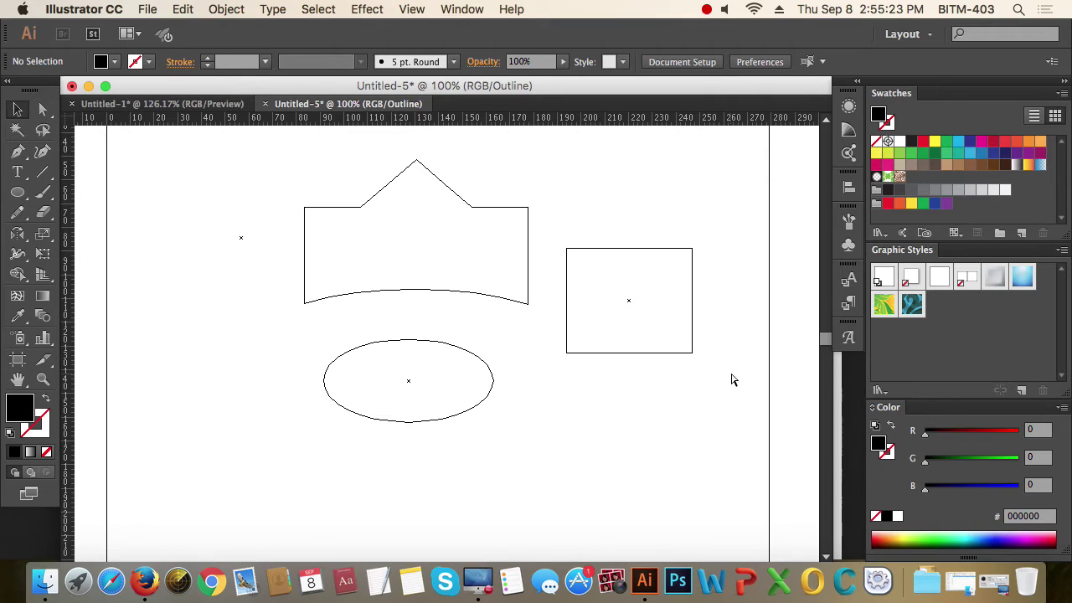
{"action": "key", "text": "super+y"}
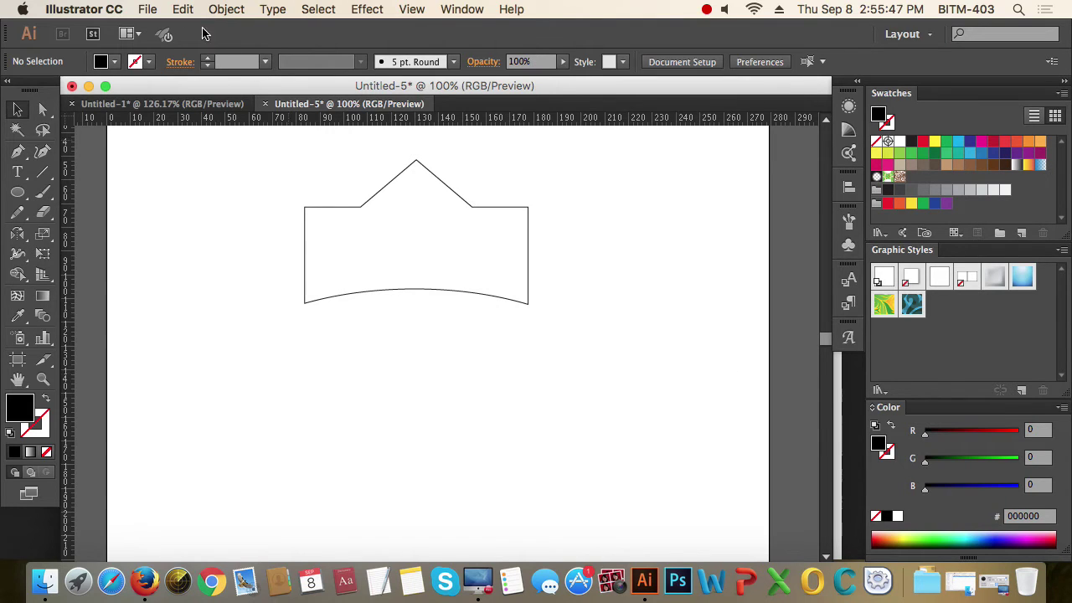
- Run Object > Path > Clean Up with Stray Points, Unpainted Objects and Empty Text Paths checked
{"action": "left_click", "coordinate": [224, 10]}
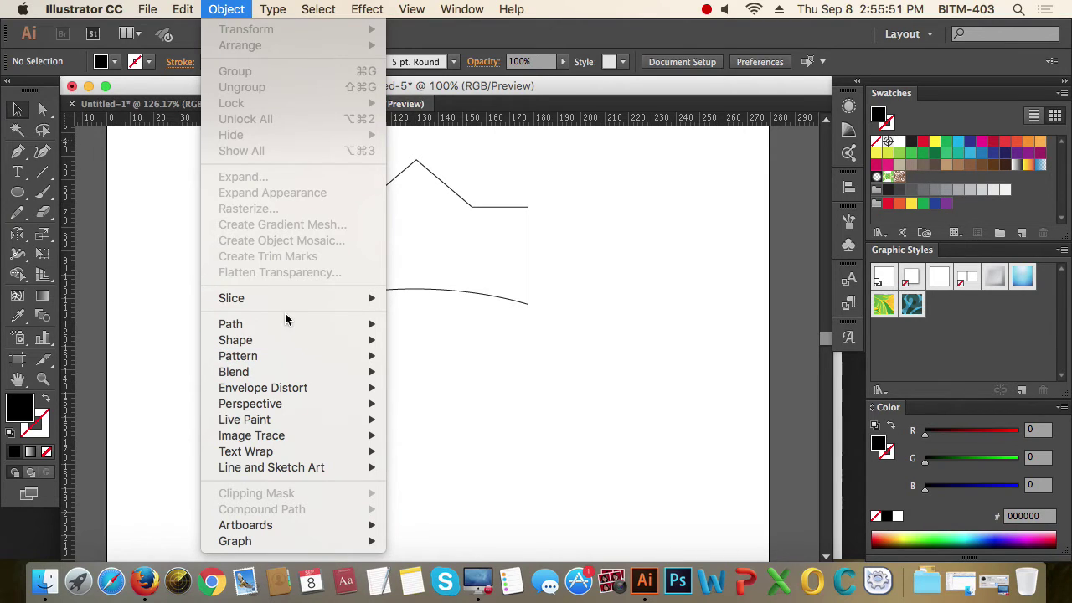
{"action": "mouse_move", "coordinate": [274, 326]}
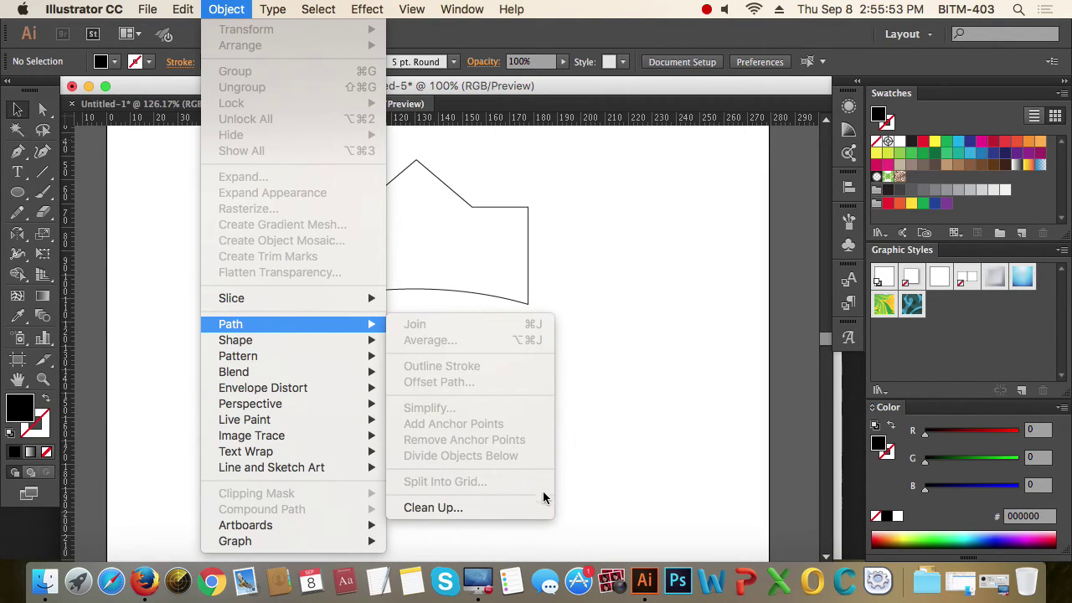
{"action": "left_click", "coordinate": [463, 509]}
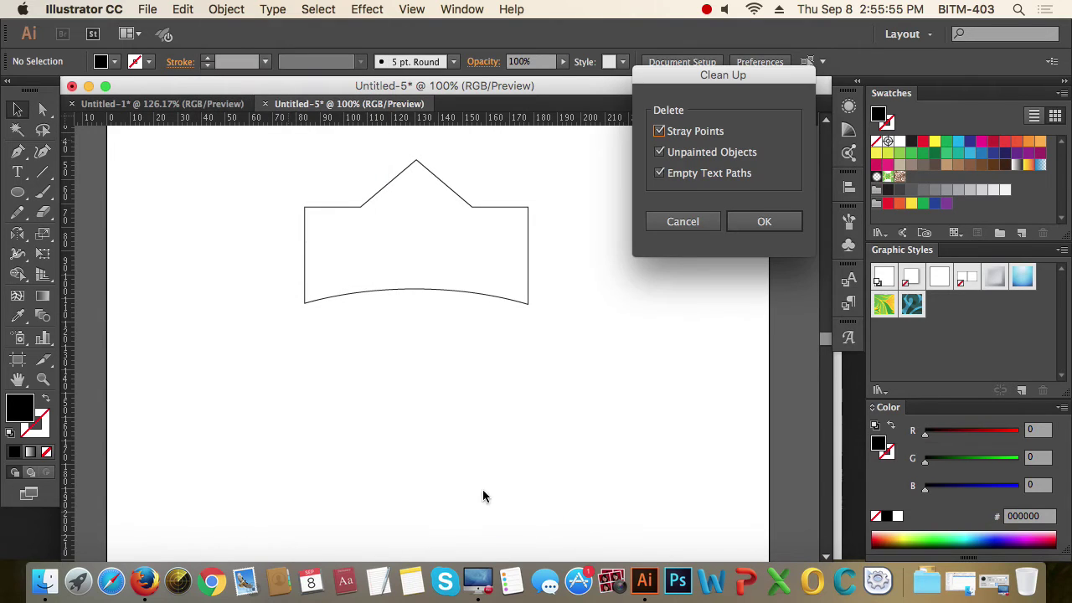
{"action": "left_click_drag", "start_coordinate": [729, 79], "coordinate": [681, 268]}
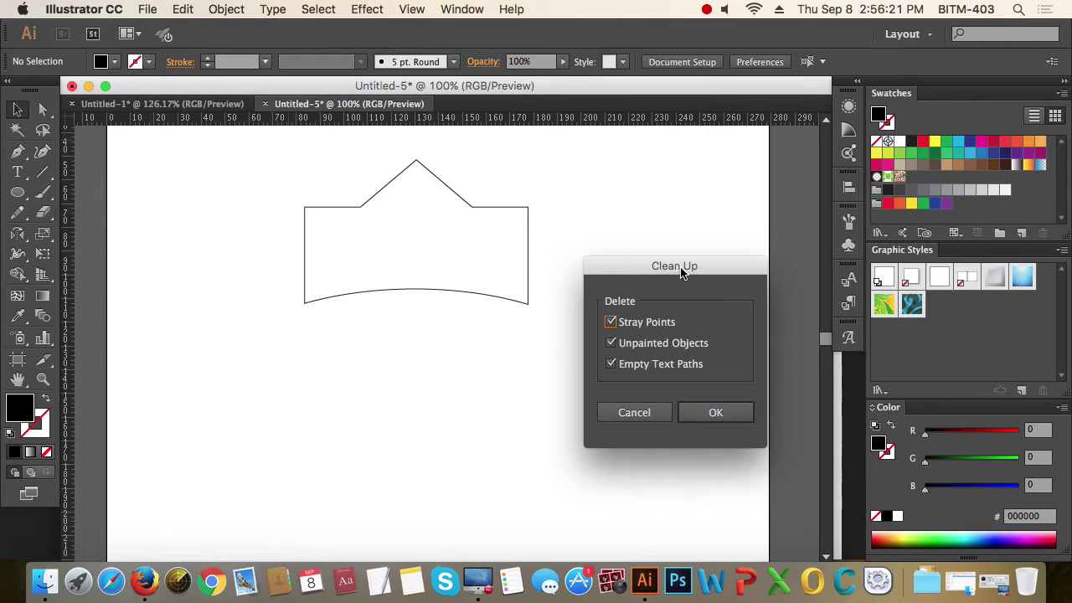
{"action": "left_click_drag", "start_coordinate": [681, 272], "coordinate": [658, 176]}
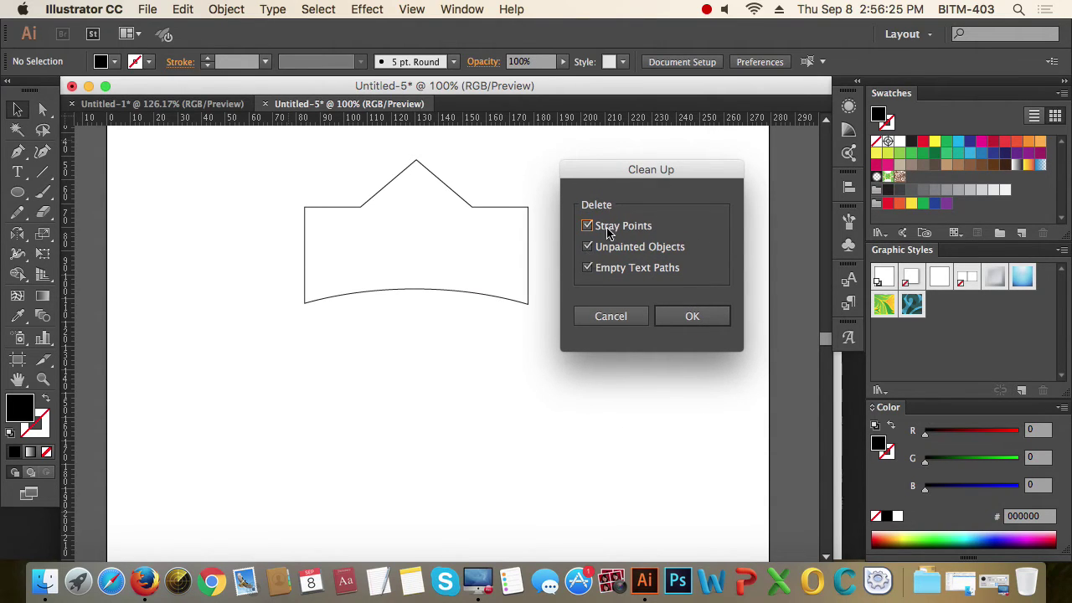
{"action": "left_click", "coordinate": [706, 320]}
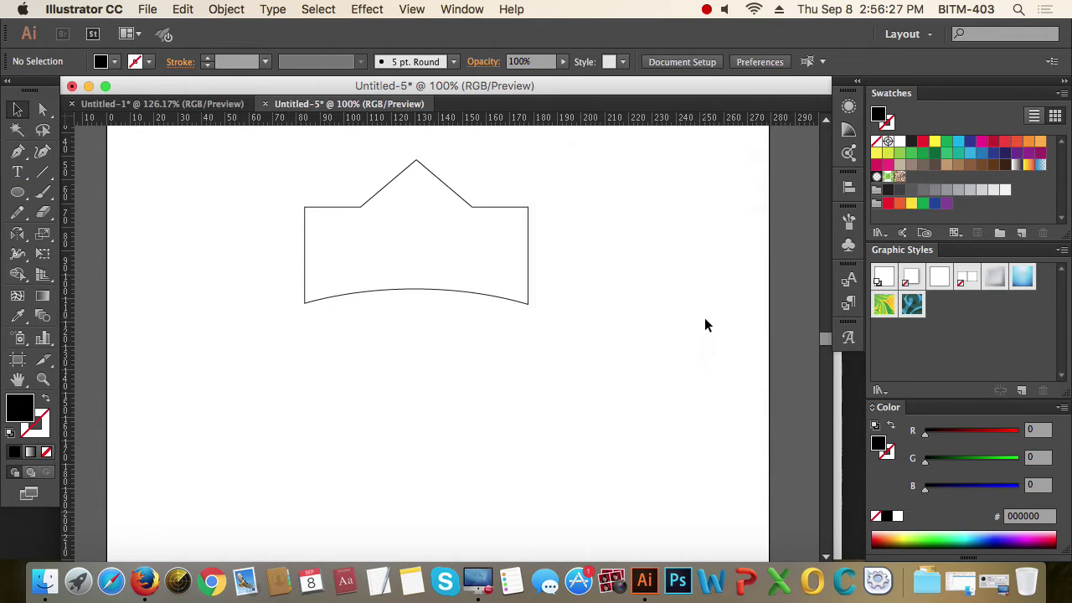
- Check the artwork in Outline view with Cmd+Y, then delete the crown outline
{"action": "key", "text": "super+y"}
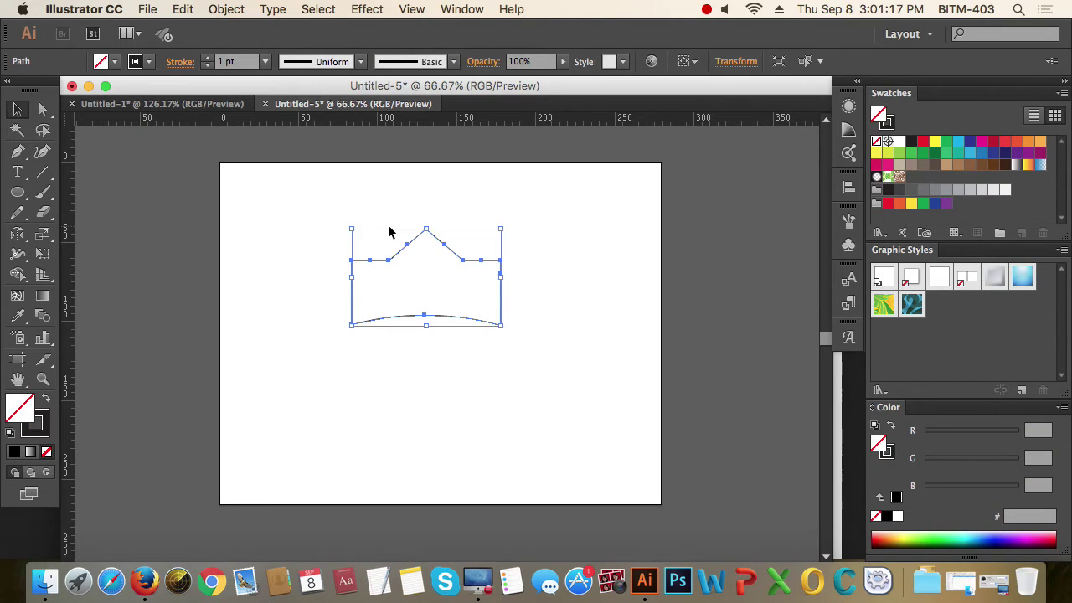
{"action": "key", "text": "Delete"}
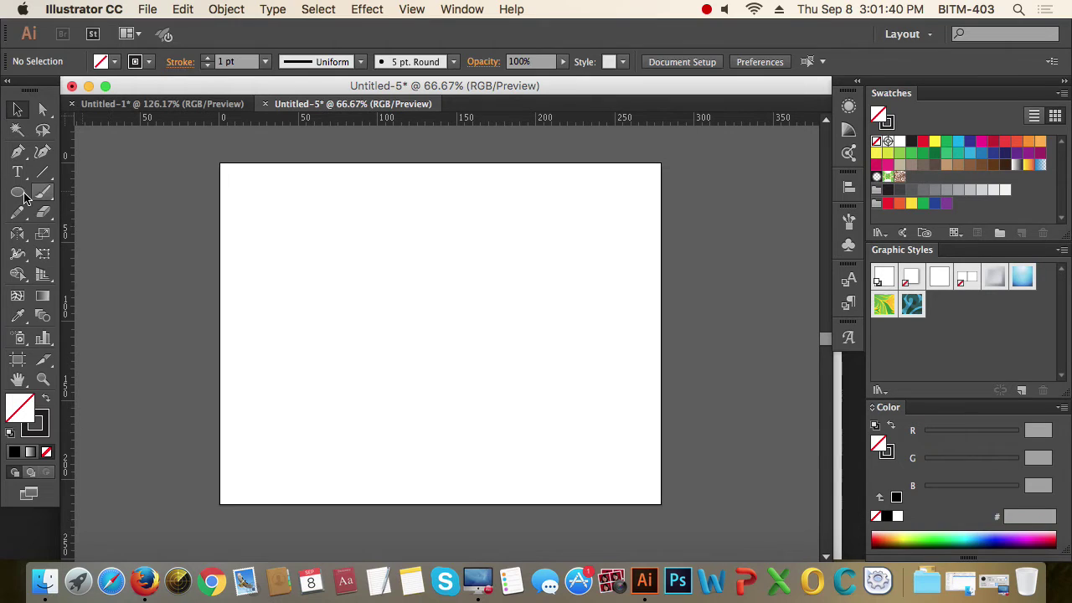
- Draw a rectangle across the artboard and fill it yellow
{"action": "left_click_drag", "start_coordinate": [24, 196], "coordinate": [126, 200]}
{"action": "left_click_drag", "start_coordinate": [310, 221], "coordinate": [512, 335]}
{"action": "left_click", "coordinate": [47, 400]}
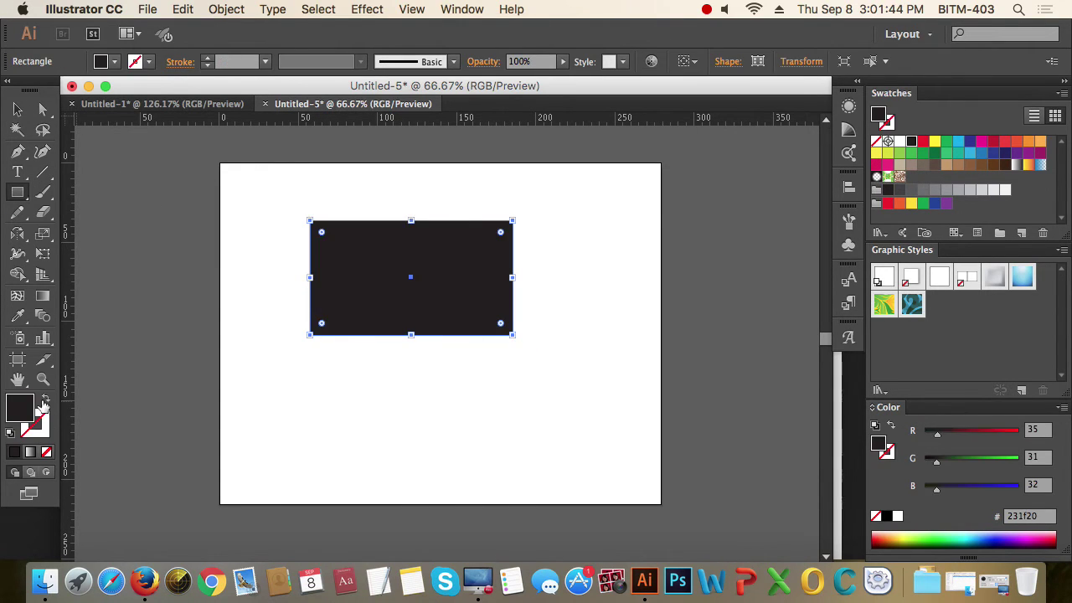
{"action": "left_click", "coordinate": [935, 142]}
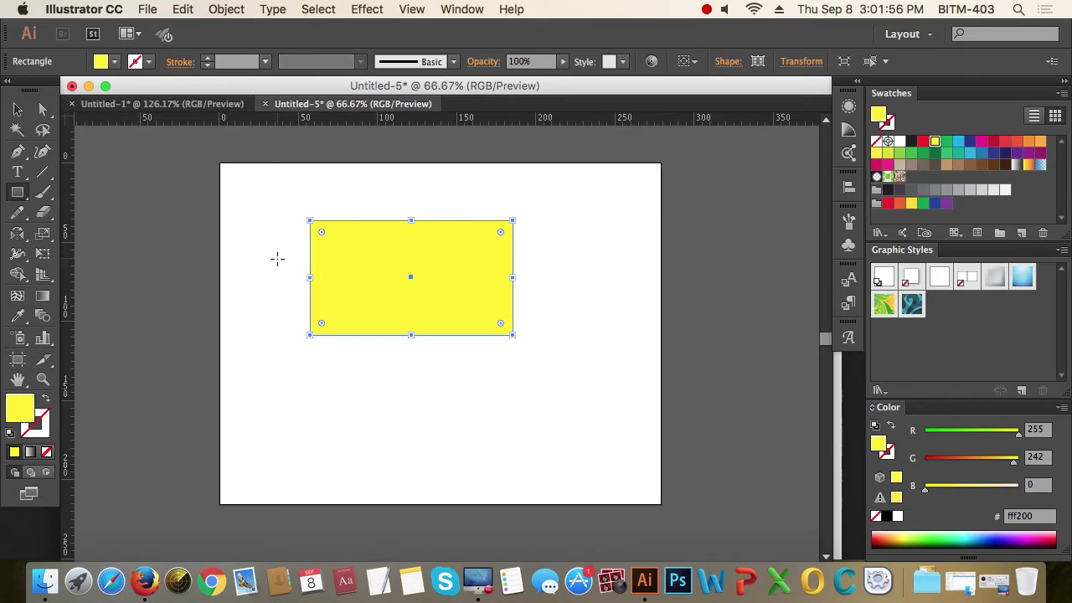
- Draw a small red circle near the rectangle's upper-left corner and zoom in on both
{"action": "left_click", "coordinate": [18, 192]}
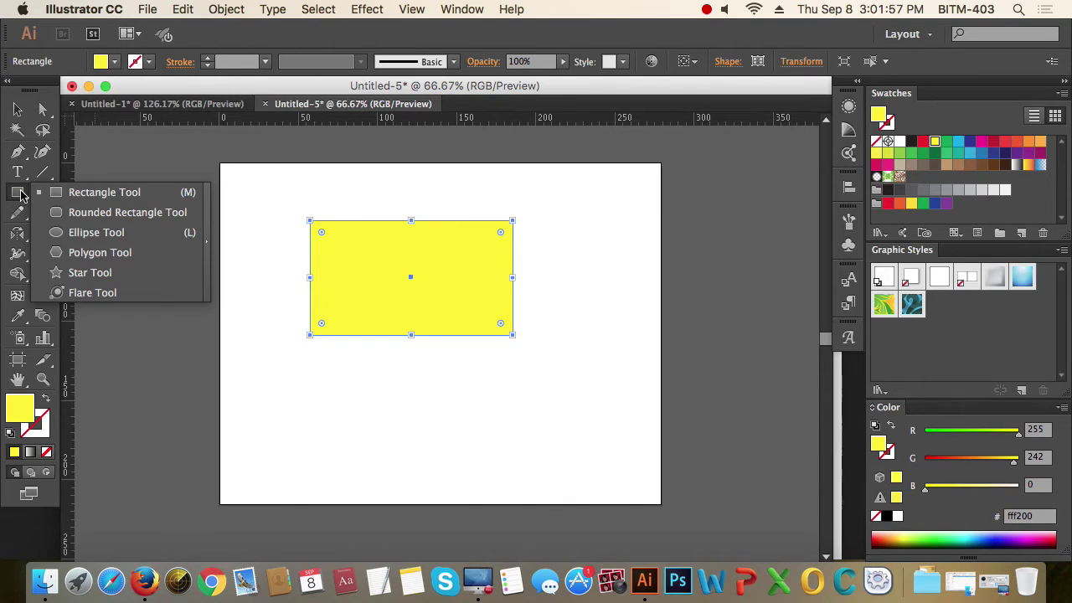
{"action": "left_click", "coordinate": [96, 232]}
{"action": "left_click_drag", "start_coordinate": [356, 251], "coordinate": [373, 271]}
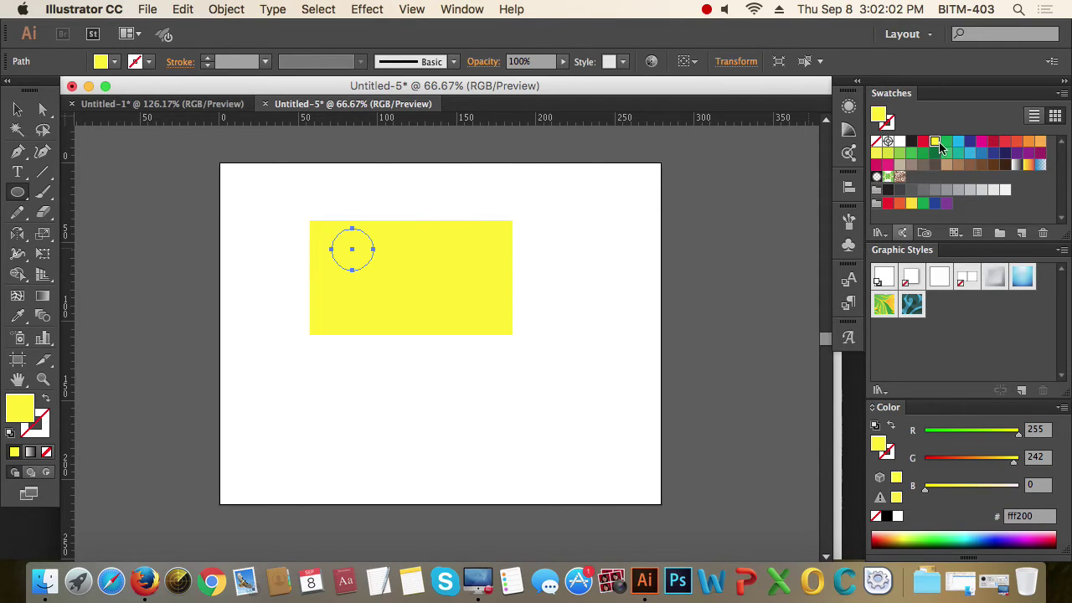
{"action": "left_click", "coordinate": [924, 140]}
{"action": "left_click", "coordinate": [18, 110]}
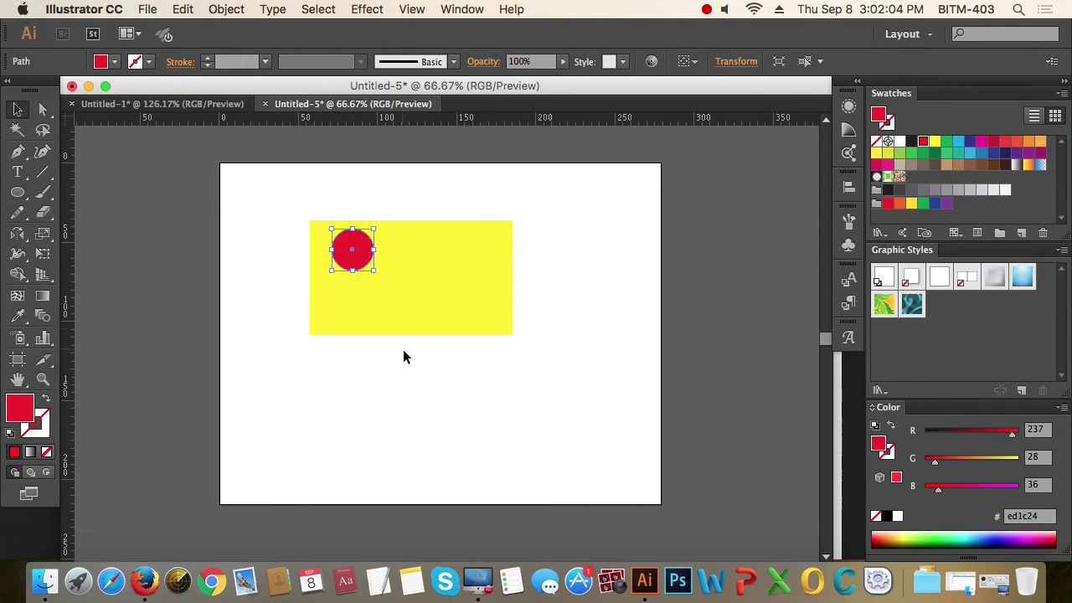
{"action": "left_click", "coordinate": [406, 358]}
{"action": "left_click_drag", "start_coordinate": [268, 194], "coordinate": [612, 416]}
- Change the circle's fill from red to white
{"action": "scroll", "coordinate": [581, 395], "scroll_direction": "left", "scroll_amount": 3}
{"action": "scroll", "coordinate": [582, 394], "scroll_direction": "up", "scroll_amount": 1}
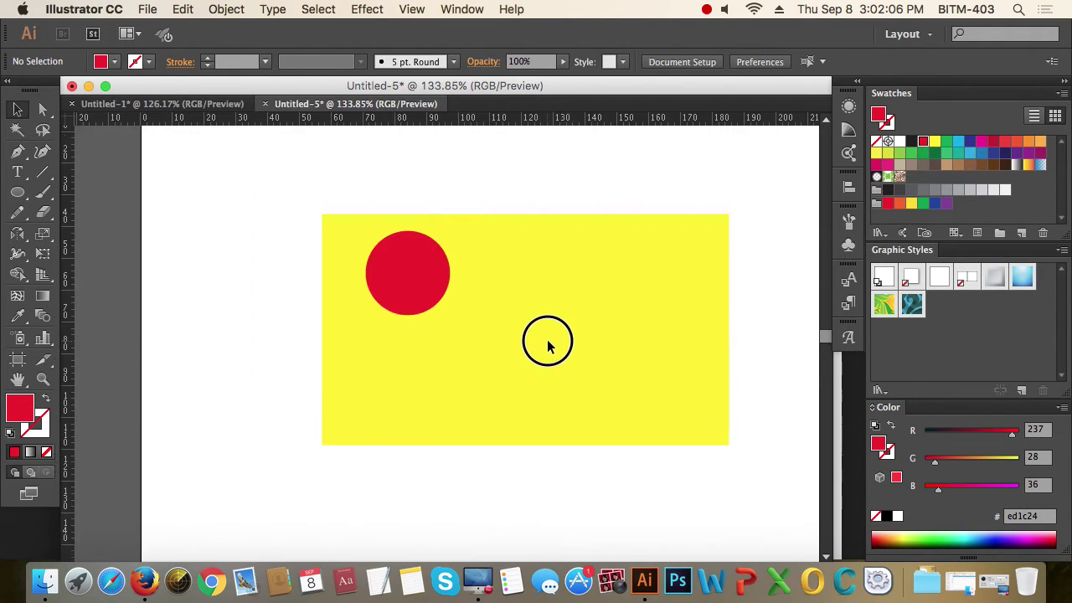
{"action": "left_click", "coordinate": [409, 274]}
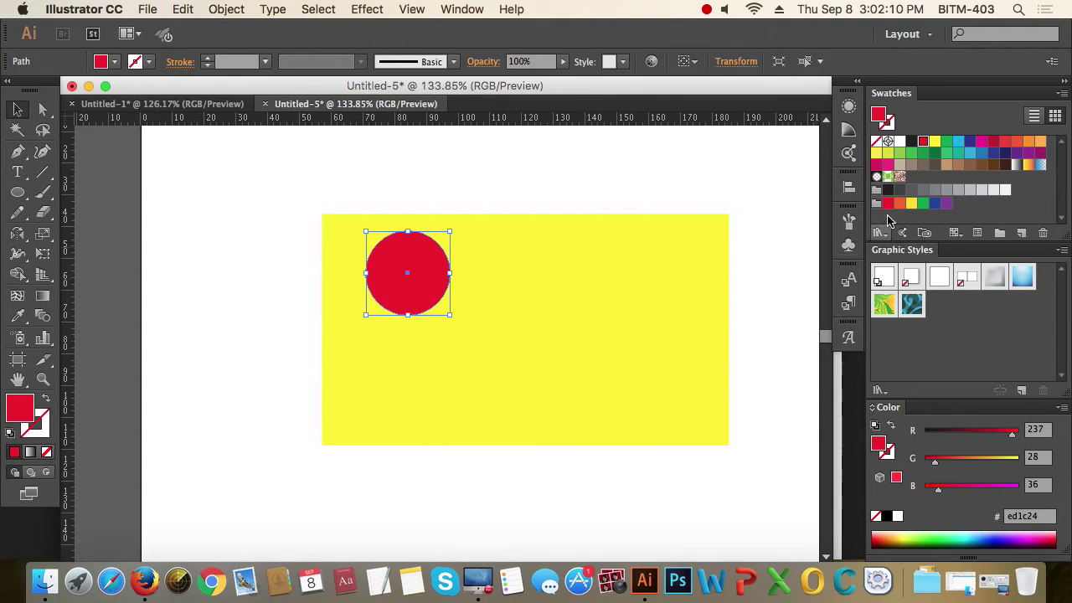
{"action": "left_click", "coordinate": [900, 141]}
{"action": "left_click", "coordinate": [552, 154]}
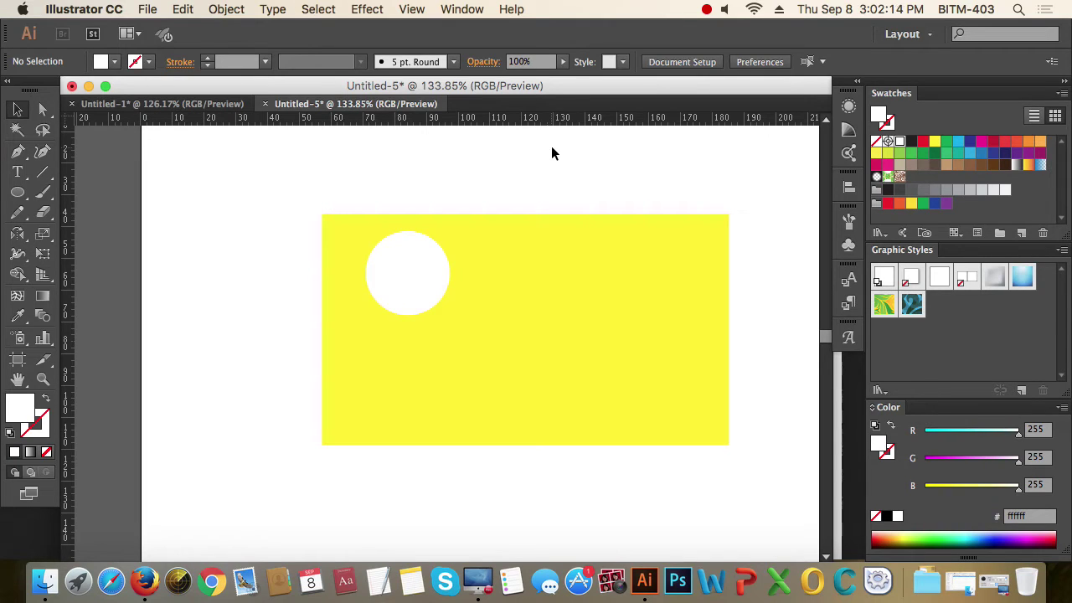
- Zoom out and move the rectangle and circle back onto the artboard
{"action": "left_click", "coordinate": [370, 275]}
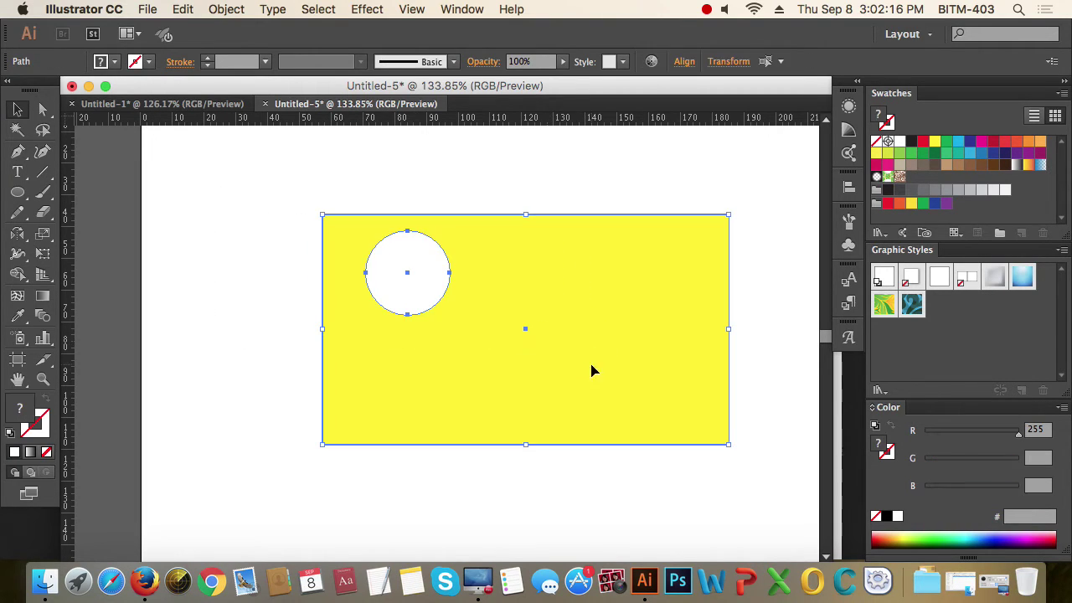
{"action": "left_click", "coordinate": [652, 463]}
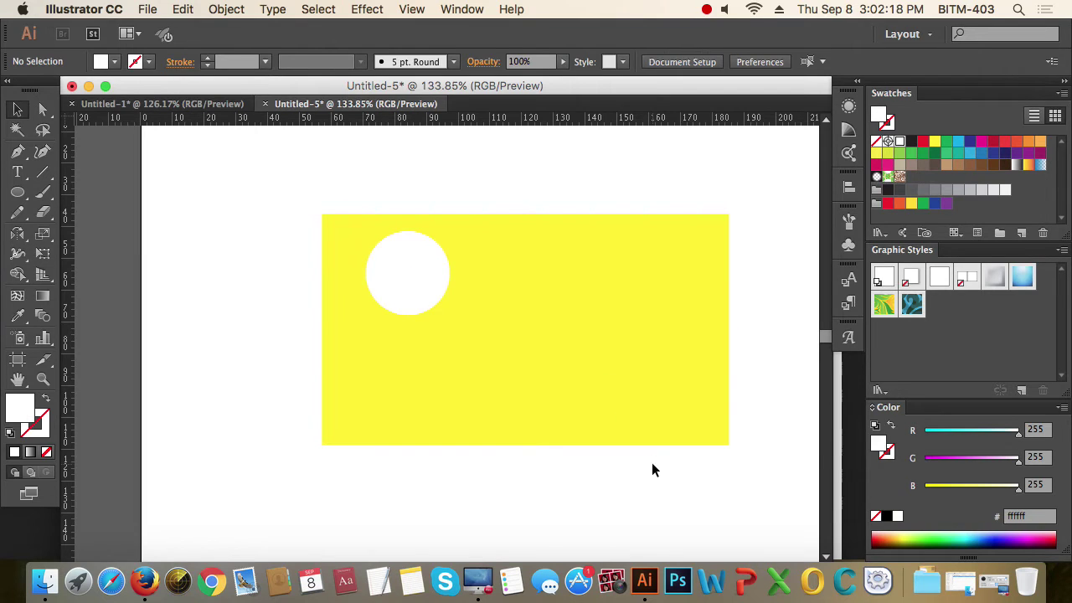
{"action": "left_click", "coordinate": [519, 342], "text": "alt+super"}
{"action": "left_click_drag", "start_coordinate": [520, 347], "coordinate": [309, 313]}
{"action": "left_click", "coordinate": [451, 413]}
{"action": "left_click", "coordinate": [237, 404]}
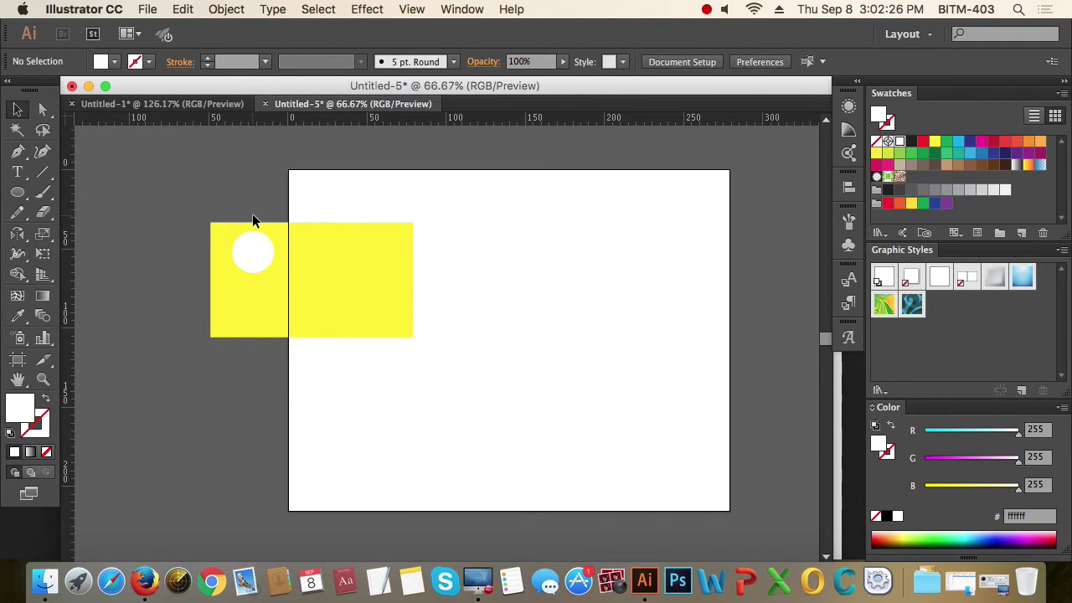
{"action": "left_click_drag", "start_coordinate": [253, 221], "coordinate": [423, 225]}
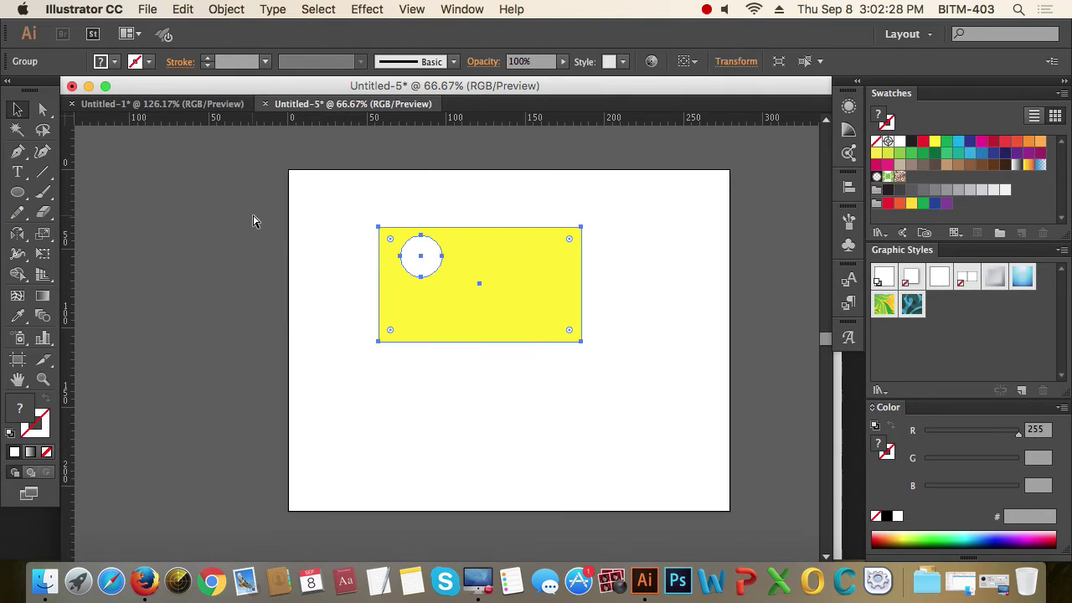
{"action": "left_click", "coordinate": [632, 371]}
{"action": "left_click", "coordinate": [484, 283]}
{"action": "left_click", "coordinate": [730, 355]}
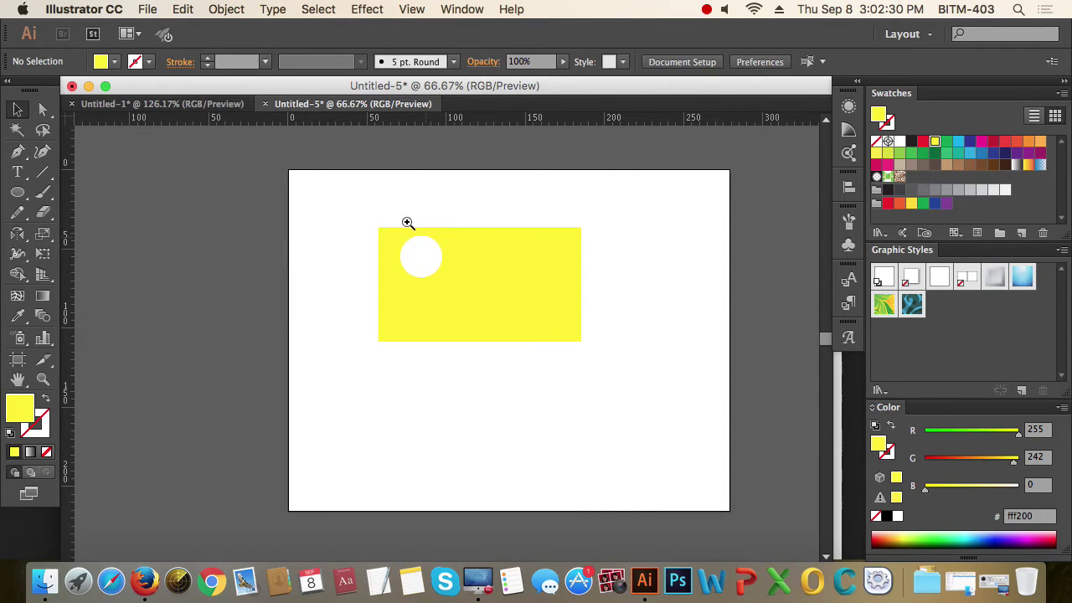
- Select the rectangle and circle together and bring up the Object > Compound Path options
{"action": "left_click_drag", "start_coordinate": [327, 189], "coordinate": [639, 388]}
{"action": "scroll", "coordinate": [594, 383], "scroll_direction": "up", "scroll_amount": 3}
{"action": "scroll", "coordinate": [594, 383], "scroll_direction": "left", "scroll_amount": 3}
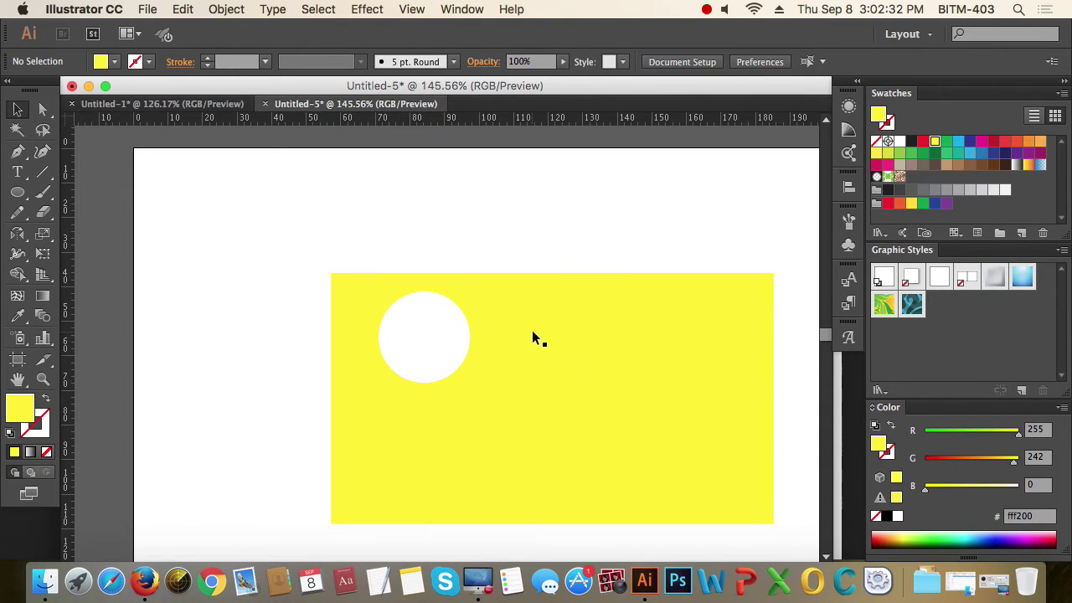
{"action": "left_click_drag", "start_coordinate": [250, 200], "coordinate": [494, 377]}
{"action": "left_click", "coordinate": [444, 201]}
{"action": "left_click_drag", "start_coordinate": [215, 208], "coordinate": [506, 394]}
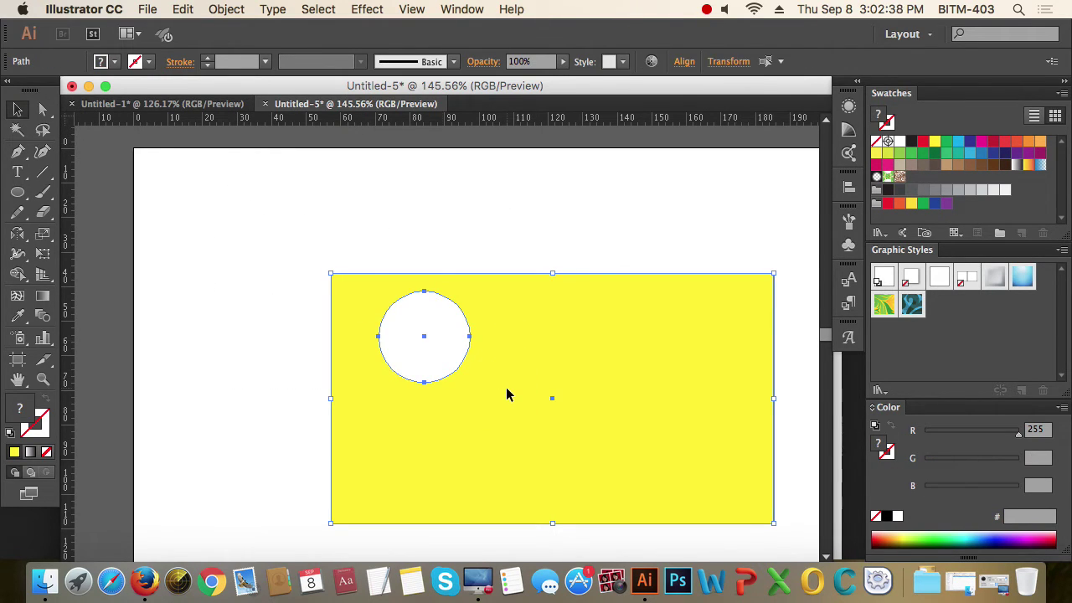
{"action": "left_click", "coordinate": [395, 231]}
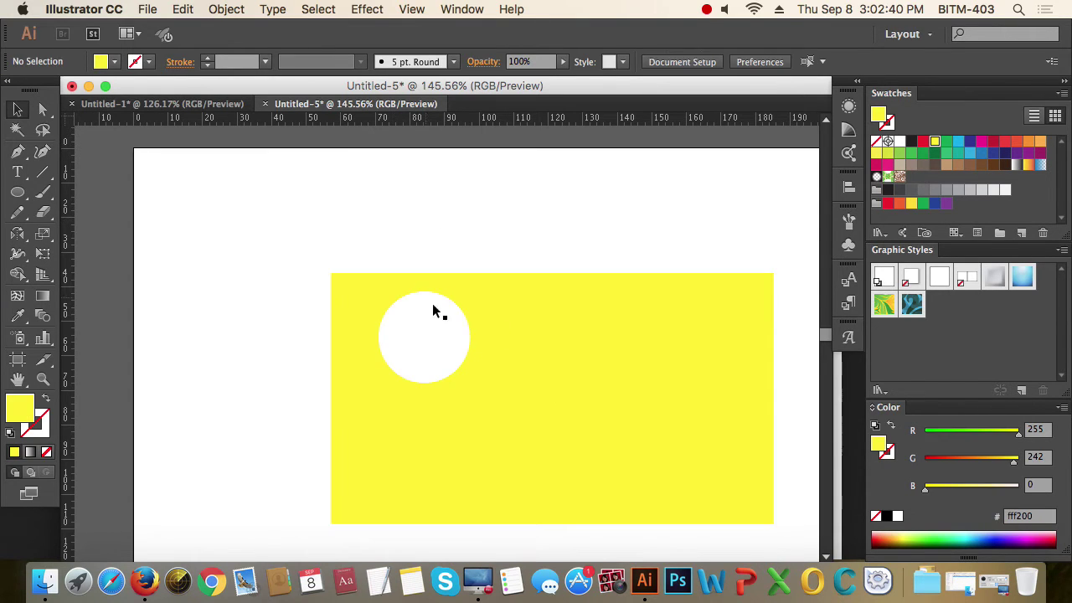
{"action": "left_click", "coordinate": [432, 330]}
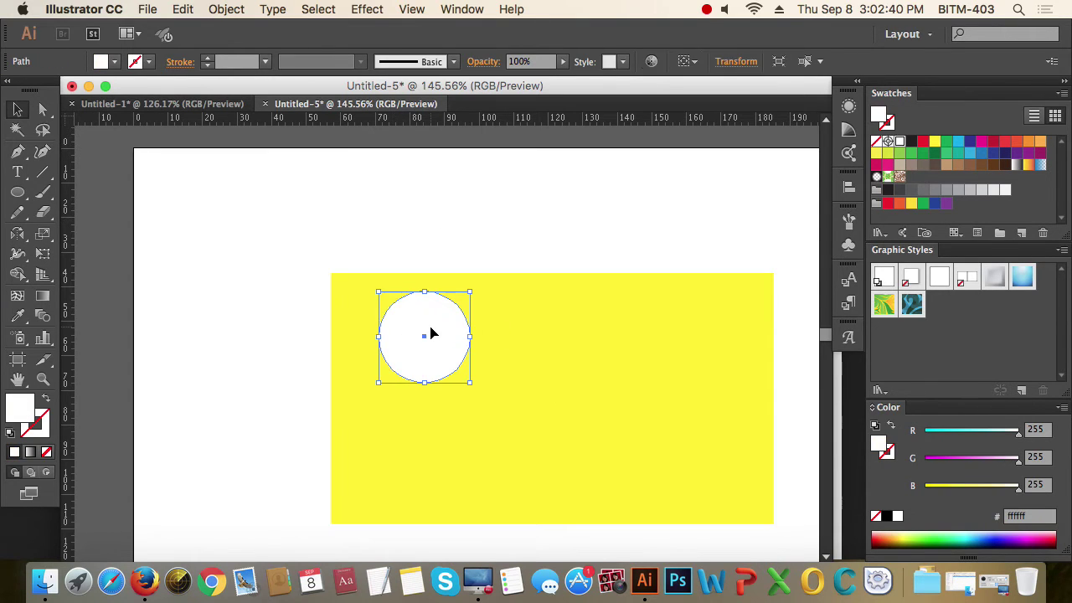
{"action": "left_click", "coordinate": [569, 307]}
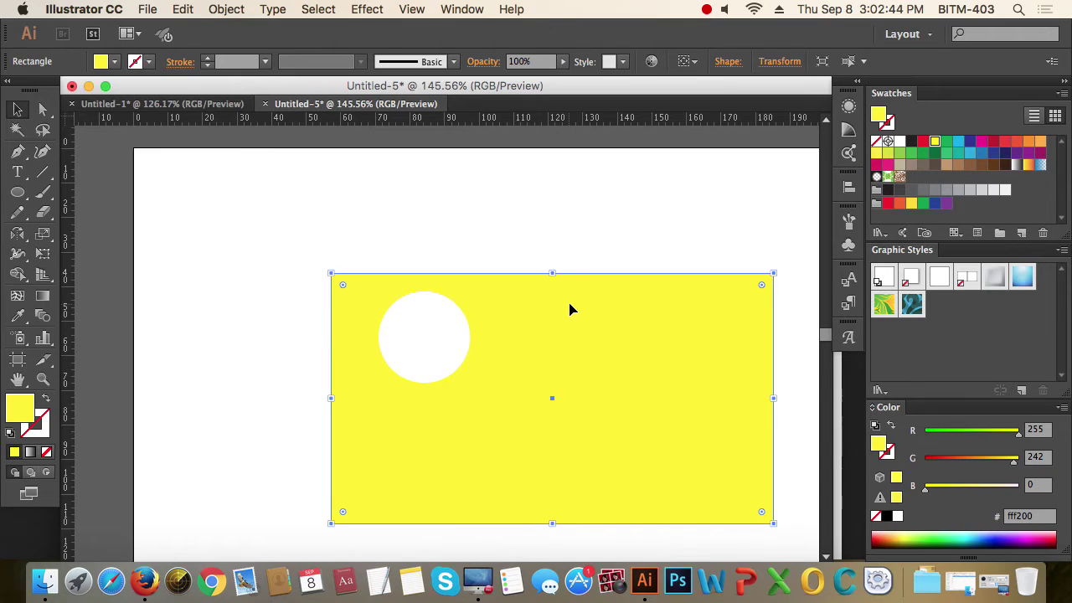
{"action": "left_click", "coordinate": [228, 220]}
{"action": "left_click_drag", "start_coordinate": [228, 219], "coordinate": [477, 390]}
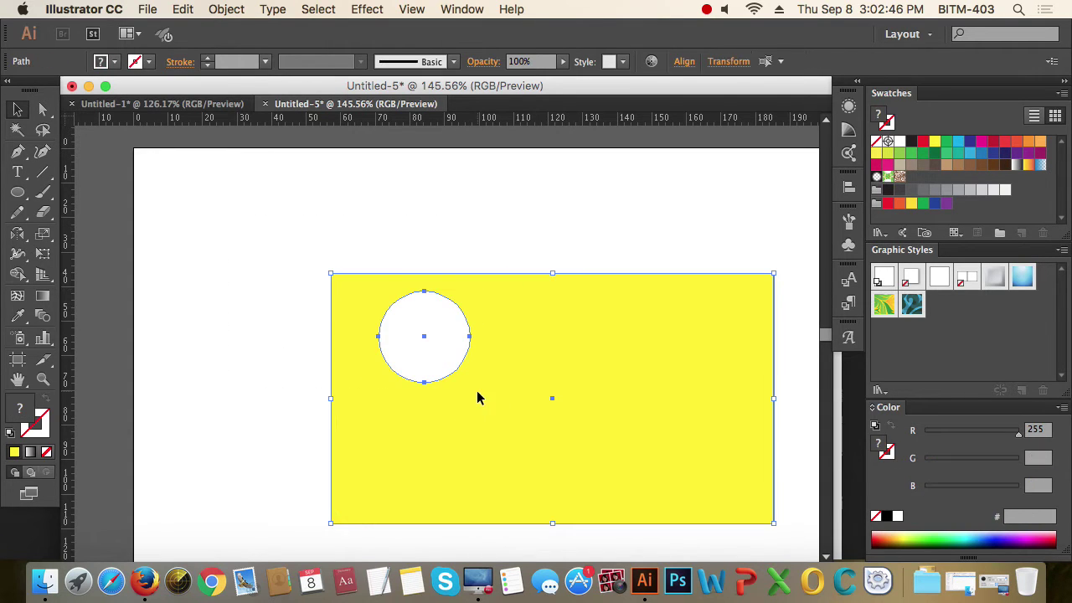
{"action": "left_click", "coordinate": [225, 10]}
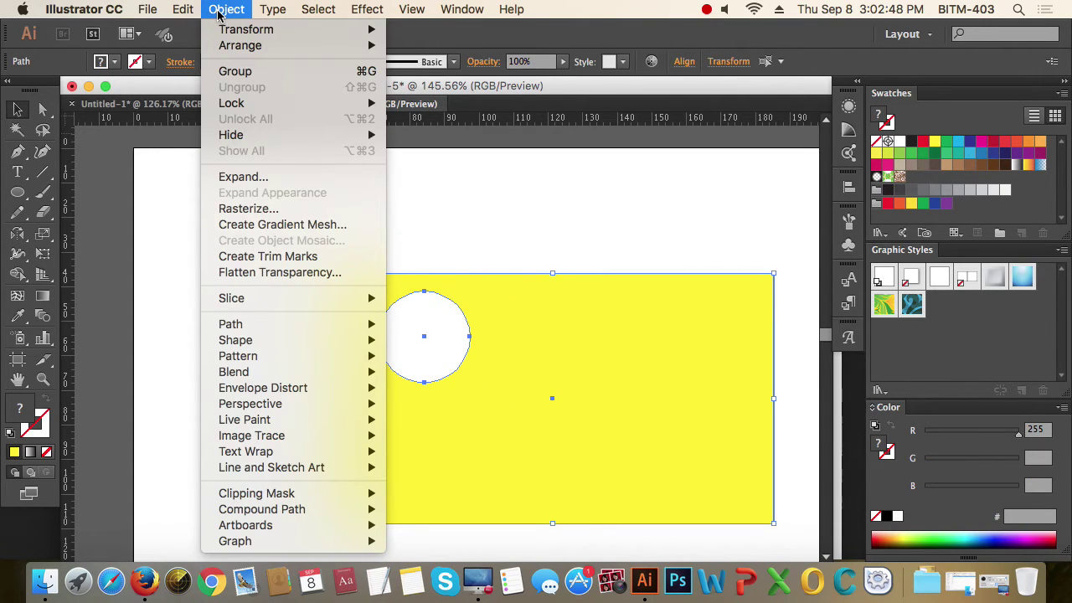
{"action": "mouse_move", "coordinate": [296, 515]}
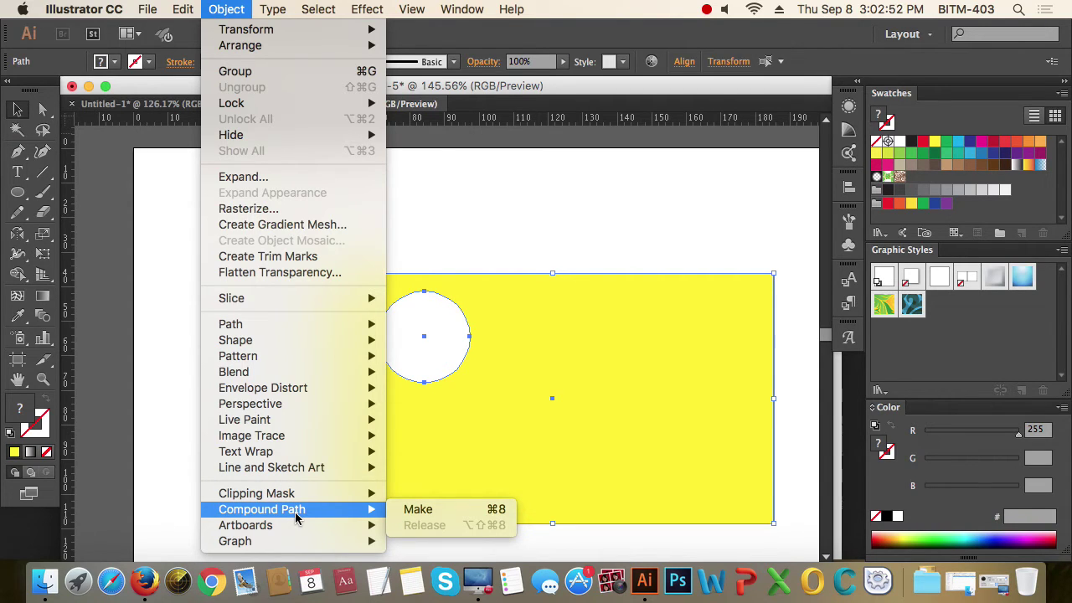
- Make a compound path from the rectangle and circle, punching a hole in the yellow shape
{"action": "left_click", "coordinate": [454, 511]}
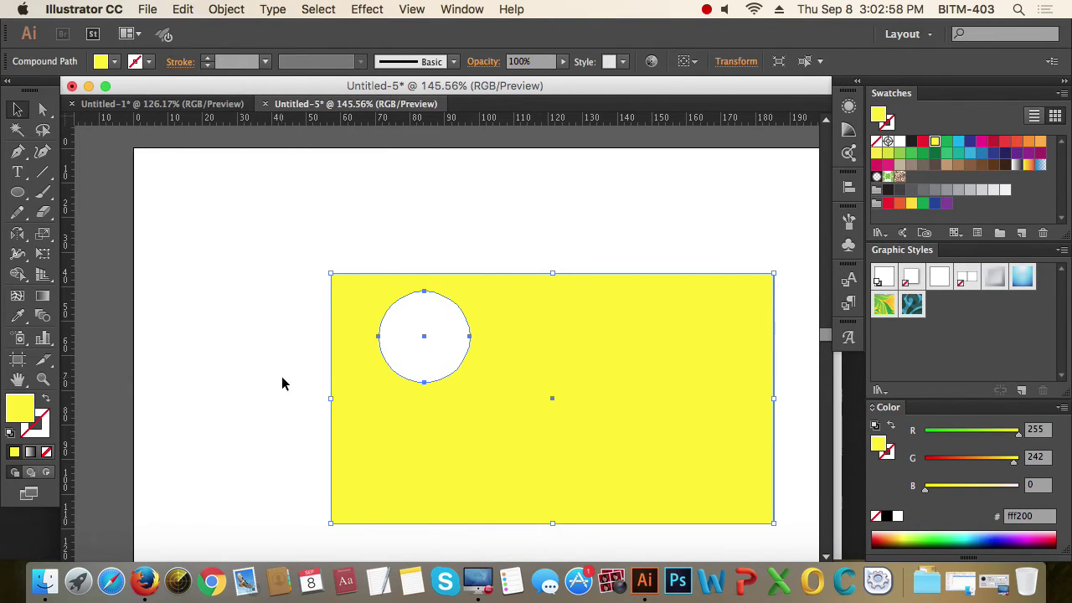
{"action": "left_click", "coordinate": [255, 379]}
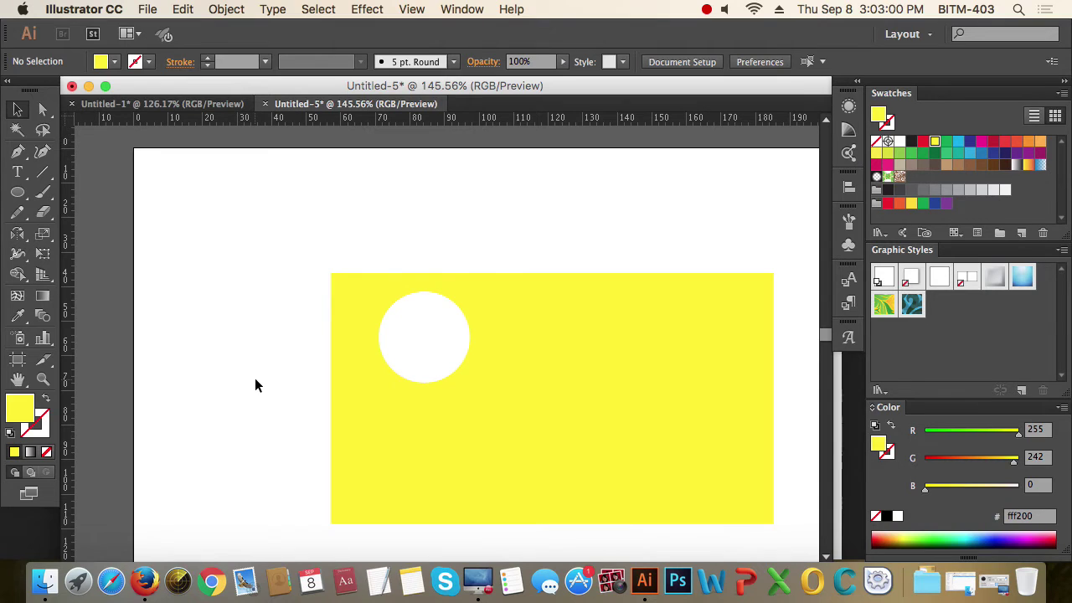
{"action": "key", "text": "space"}
{"action": "left_click_drag", "start_coordinate": [257, 378], "coordinate": [455, 364]}
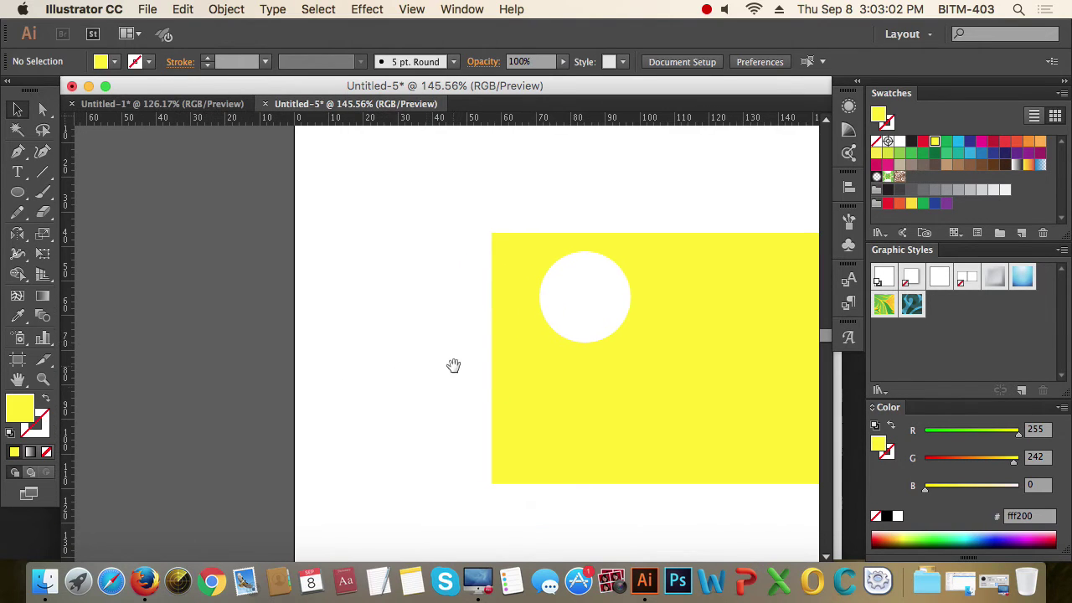
- Move the yellow compound shape so it hangs partly off the artboard's upper-left edge
{"action": "left_click", "coordinate": [584, 427]}
{"action": "left_click_drag", "start_coordinate": [584, 428], "coordinate": [276, 427]}
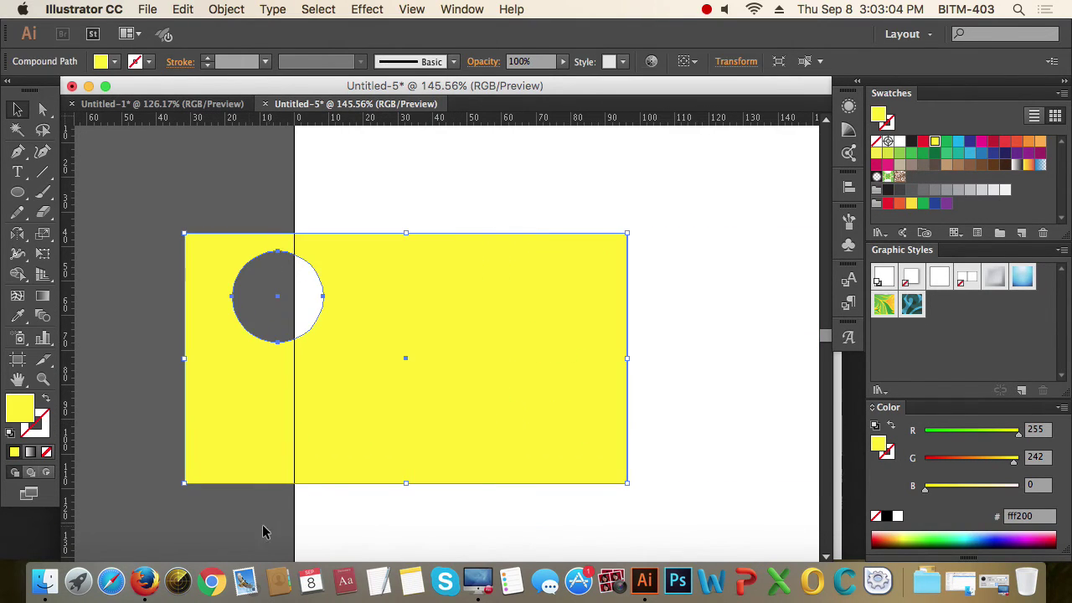
{"action": "left_click", "coordinate": [234, 528]}
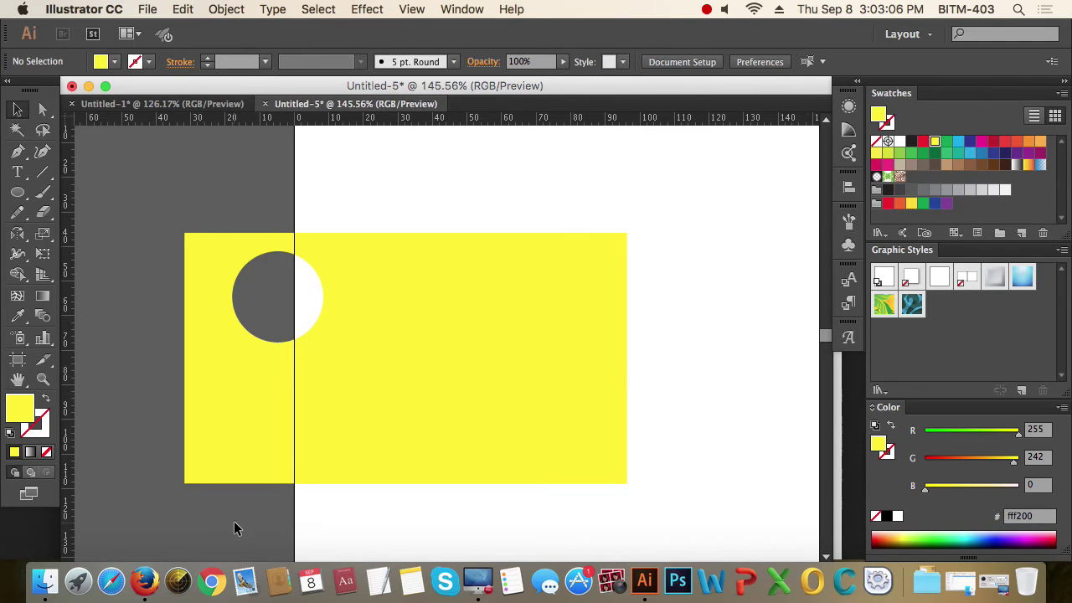
{"action": "left_click", "coordinate": [497, 390]}
{"action": "scroll", "coordinate": [495, 419], "scroll_direction": "up", "scroll_amount": 2}
{"action": "left_click_drag", "start_coordinate": [487, 450], "coordinate": [504, 272]}
{"action": "left_click", "coordinate": [598, 452]}
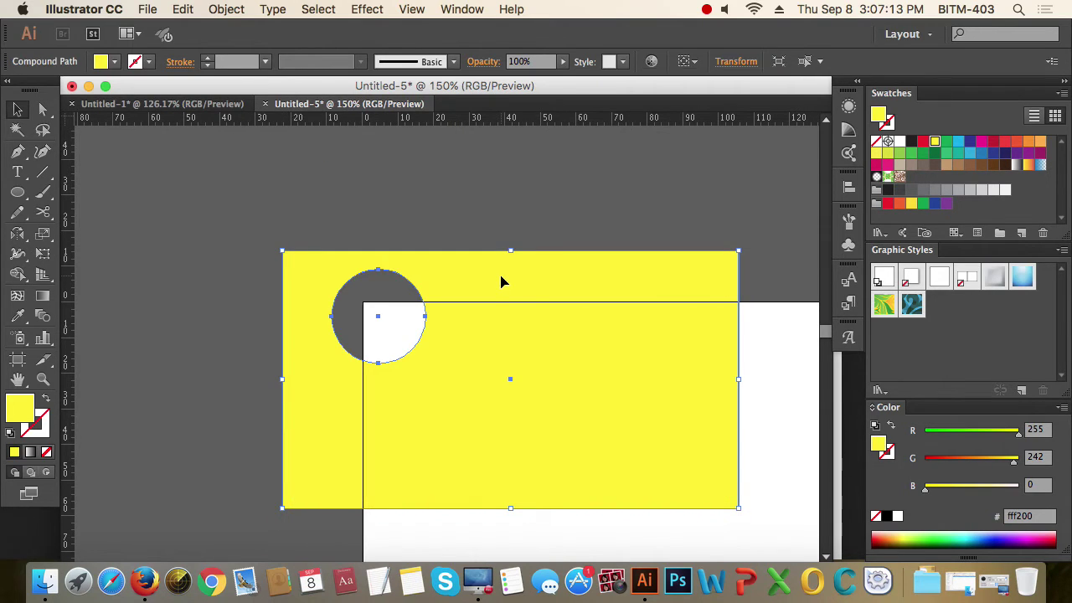
{"action": "left_click", "coordinate": [448, 220]}
{"action": "left_click", "coordinate": [486, 299]}
{"action": "left_click", "coordinate": [437, 210]}
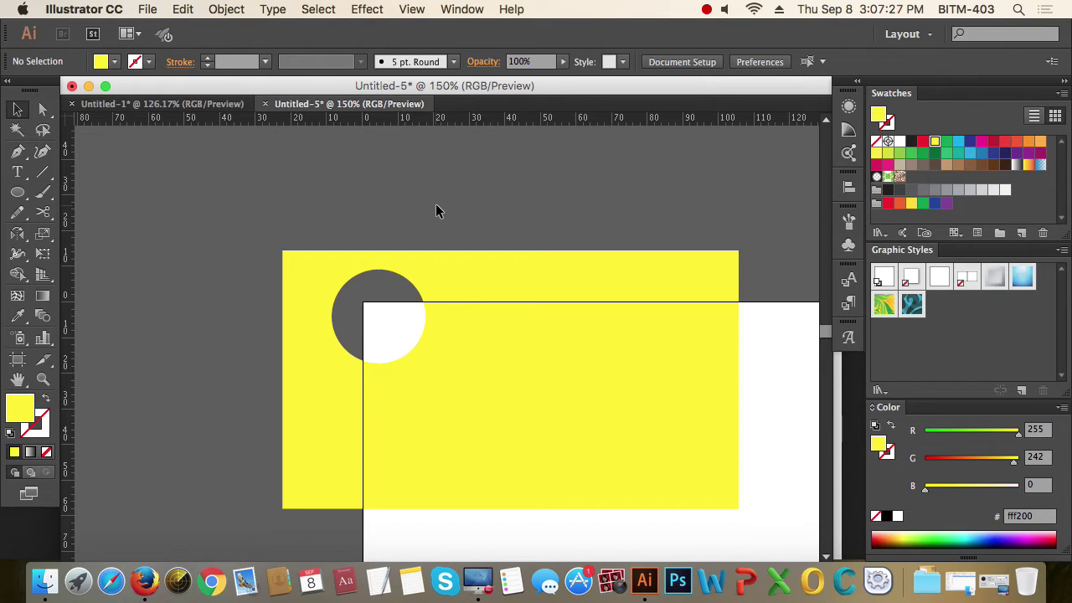
{"action": "left_click", "coordinate": [526, 360]}
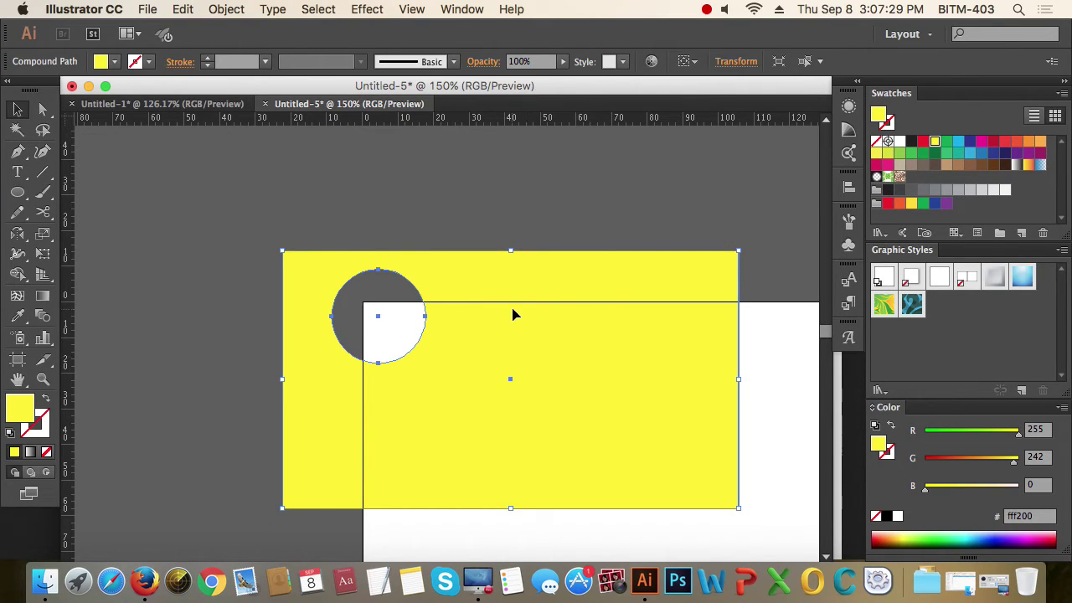
- Release the compound path and give the separated circle a red fill
{"action": "left_click", "coordinate": [215, 8]}
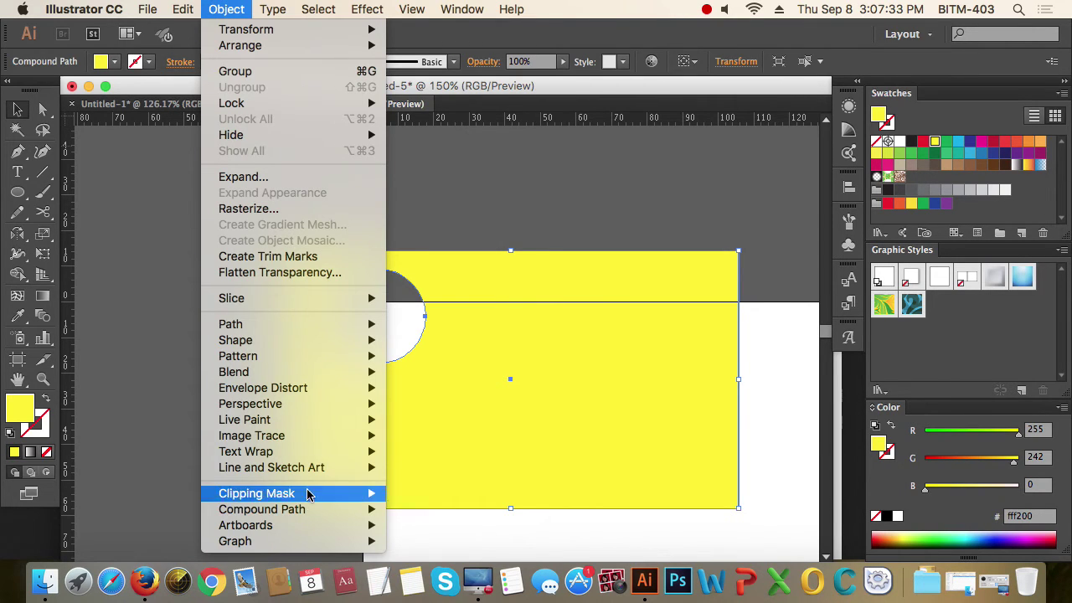
{"action": "mouse_move", "coordinate": [308, 509]}
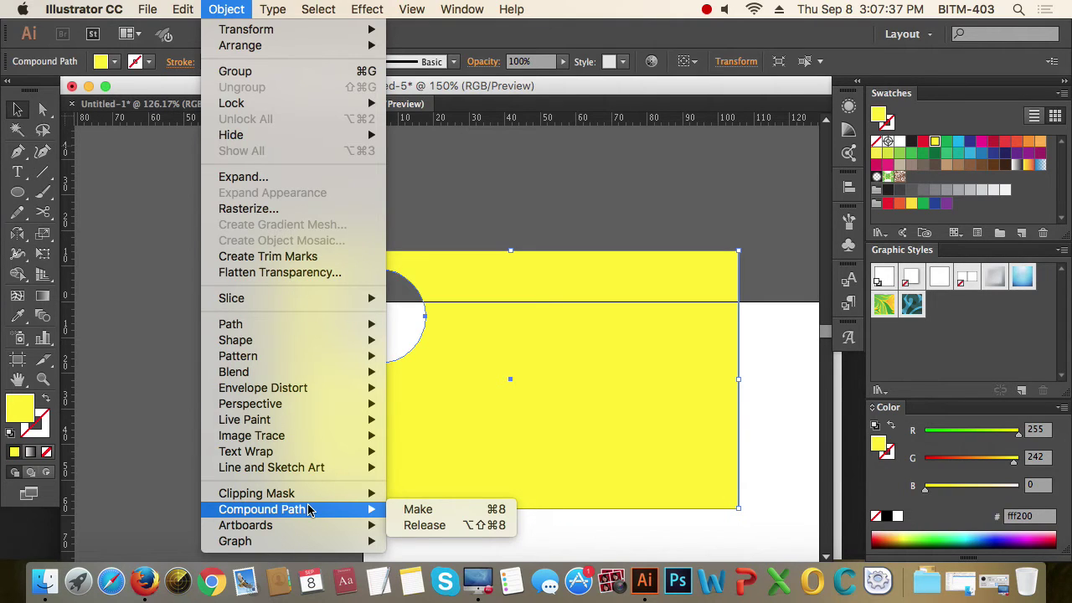
{"action": "left_click", "coordinate": [467, 526]}
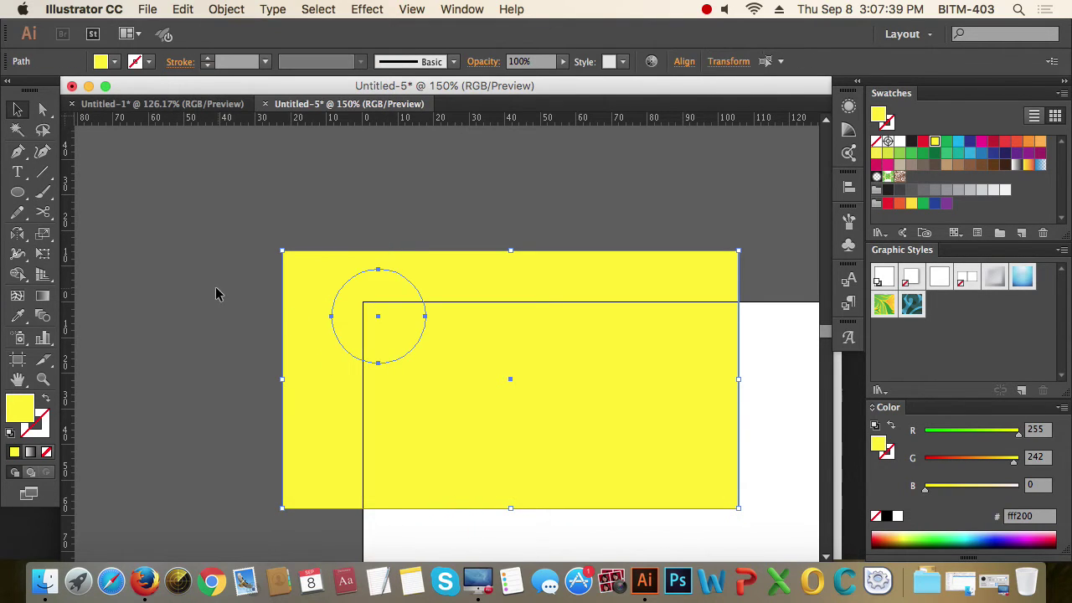
{"action": "left_click", "coordinate": [547, 206]}
{"action": "left_click", "coordinate": [398, 300]}
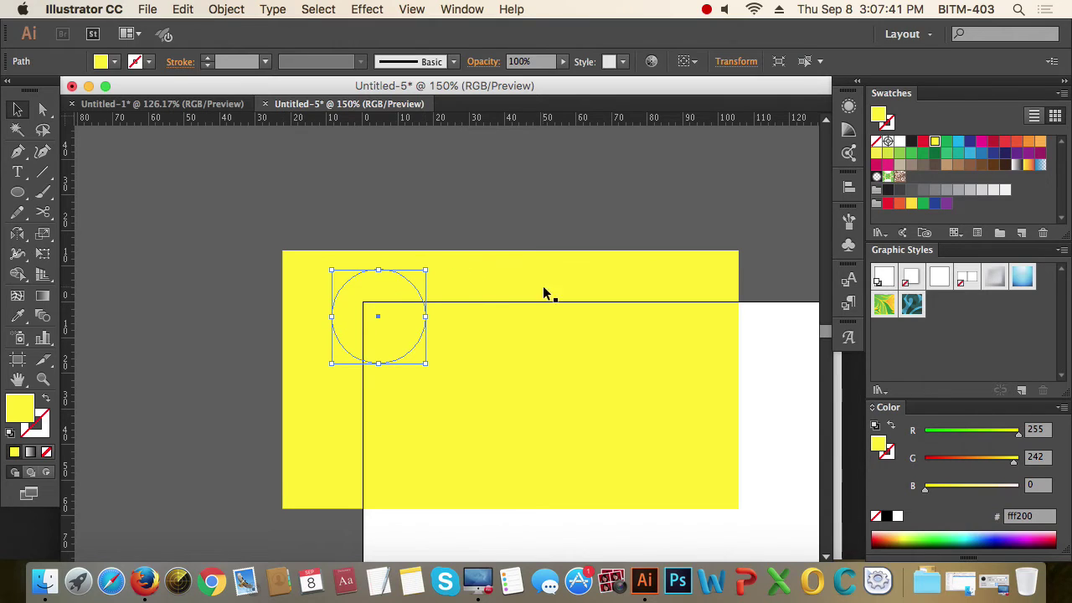
{"action": "left_click", "coordinate": [923, 141]}
{"action": "left_click", "coordinate": [383, 223]}
- Move the red circle above the yellow rectangle, then delete the rectangles and circle
{"action": "left_click_drag", "start_coordinate": [289, 245], "coordinate": [484, 346]}
{"action": "left_click_drag", "start_coordinate": [415, 319], "coordinate": [594, 159]}
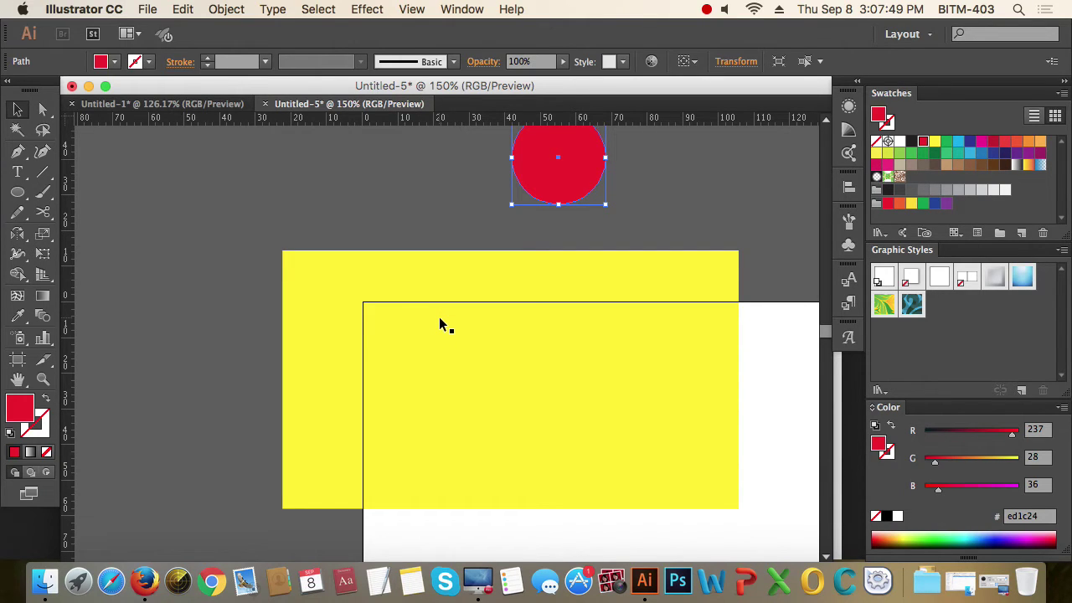
{"action": "left_click_drag", "start_coordinate": [401, 149], "coordinate": [677, 341]}
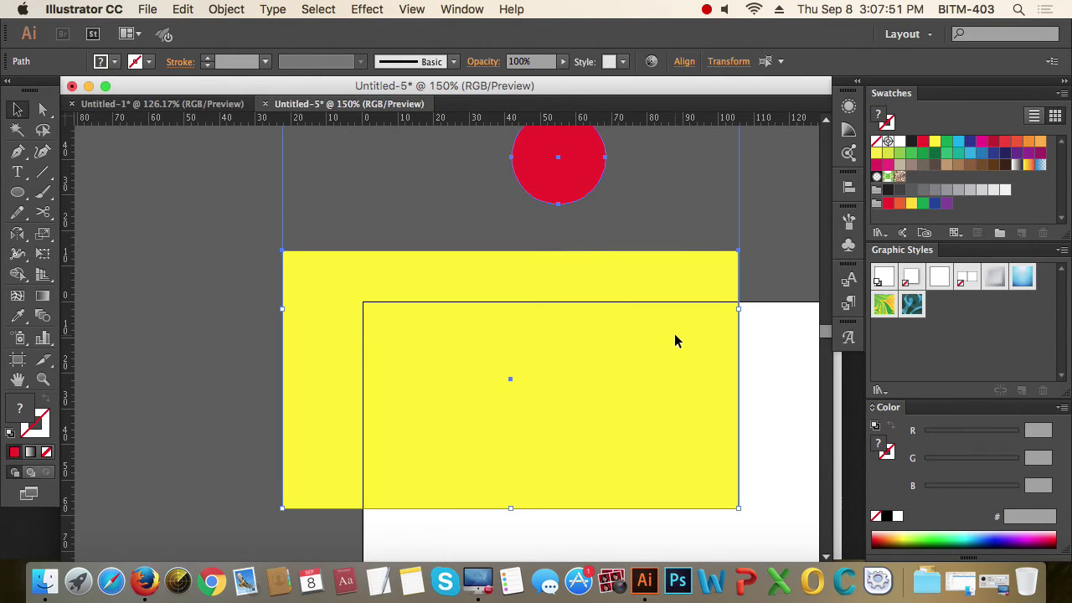
{"action": "key", "text": "Delete"}
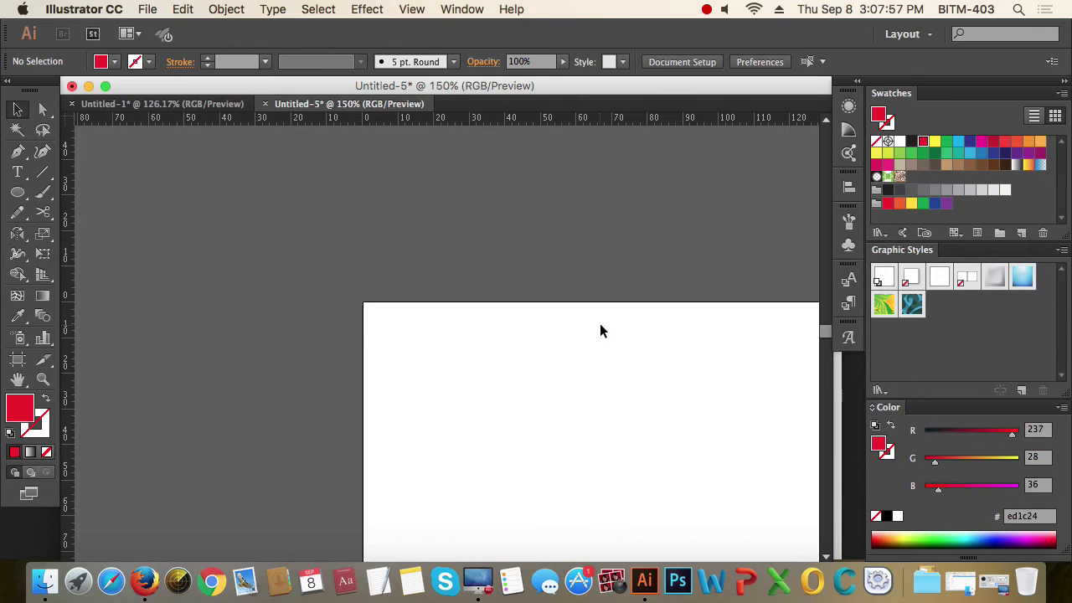
- Fit the artboard in view and show the Links panel as a floating panel
{"action": "key", "text": "super+0"}
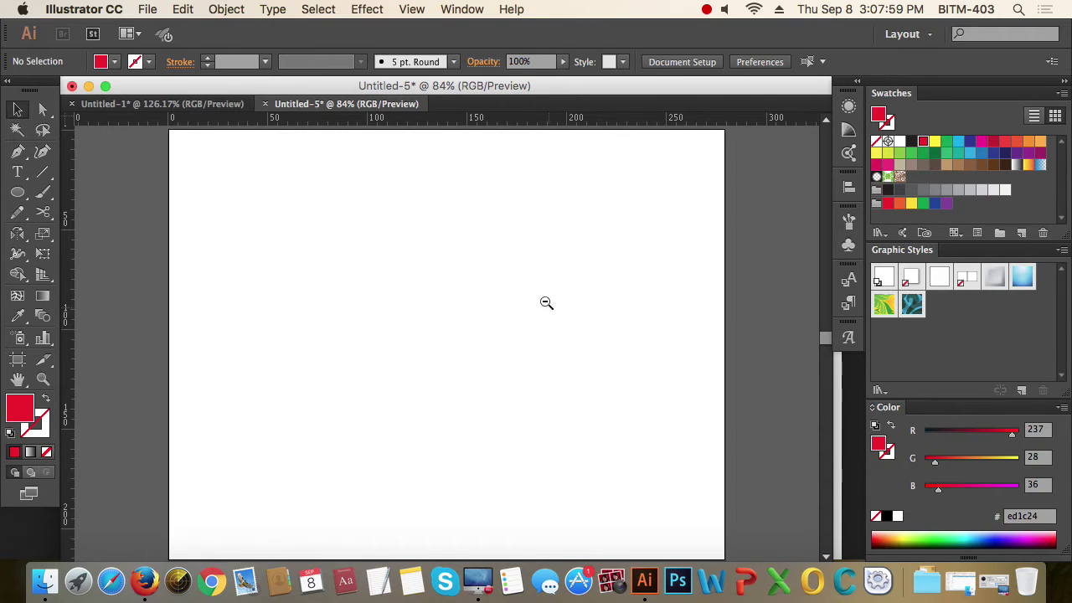
{"action": "left_click", "coordinate": [493, 280], "text": "alt"}
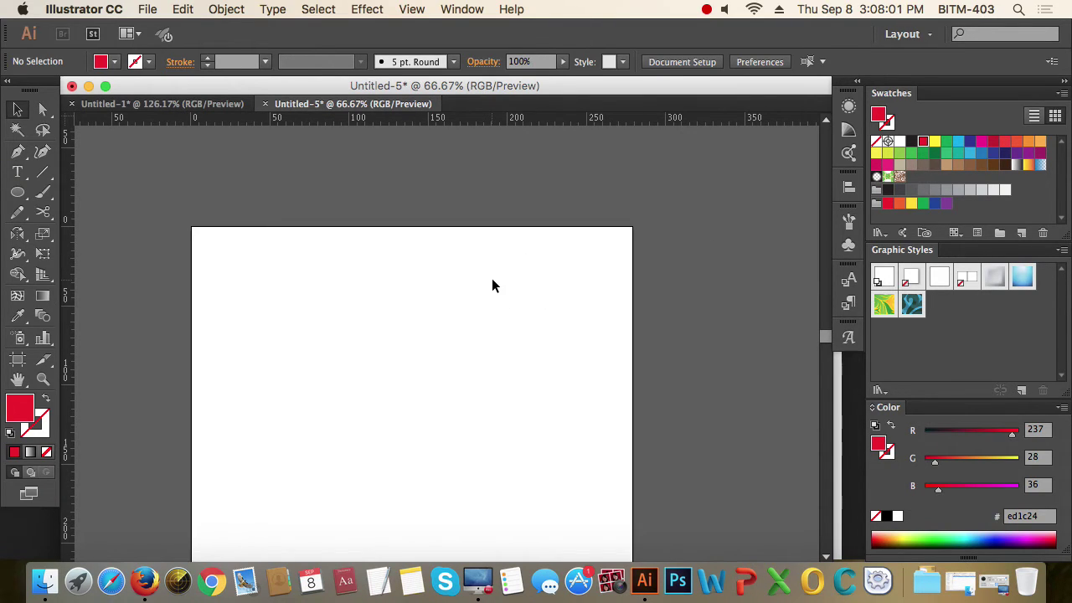
{"action": "left_click_drag", "start_coordinate": [485, 326], "coordinate": [503, 290]}
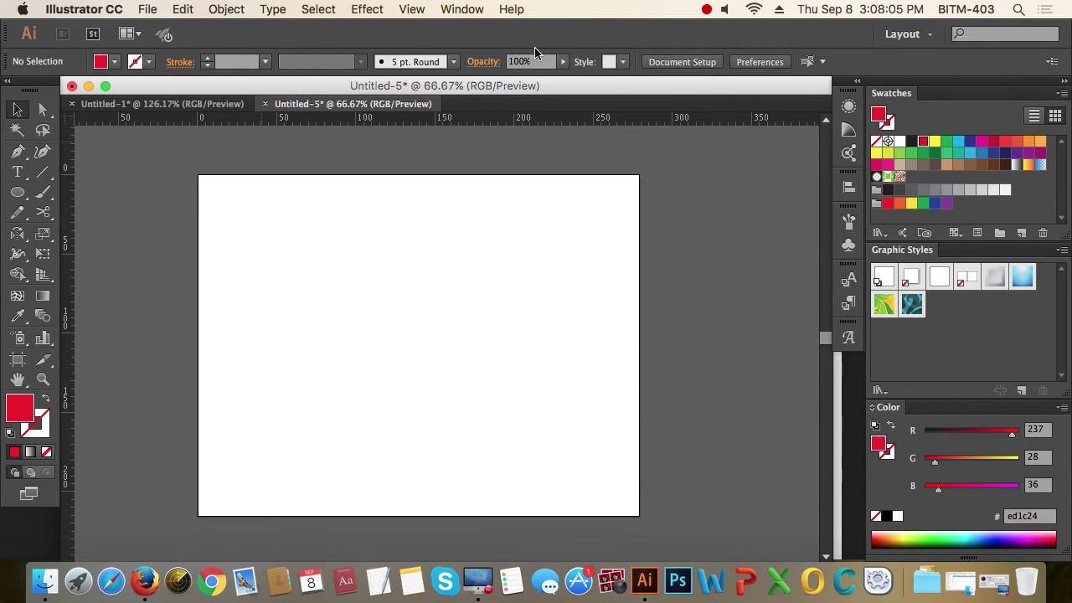
{"action": "left_click", "coordinate": [467, 8]}
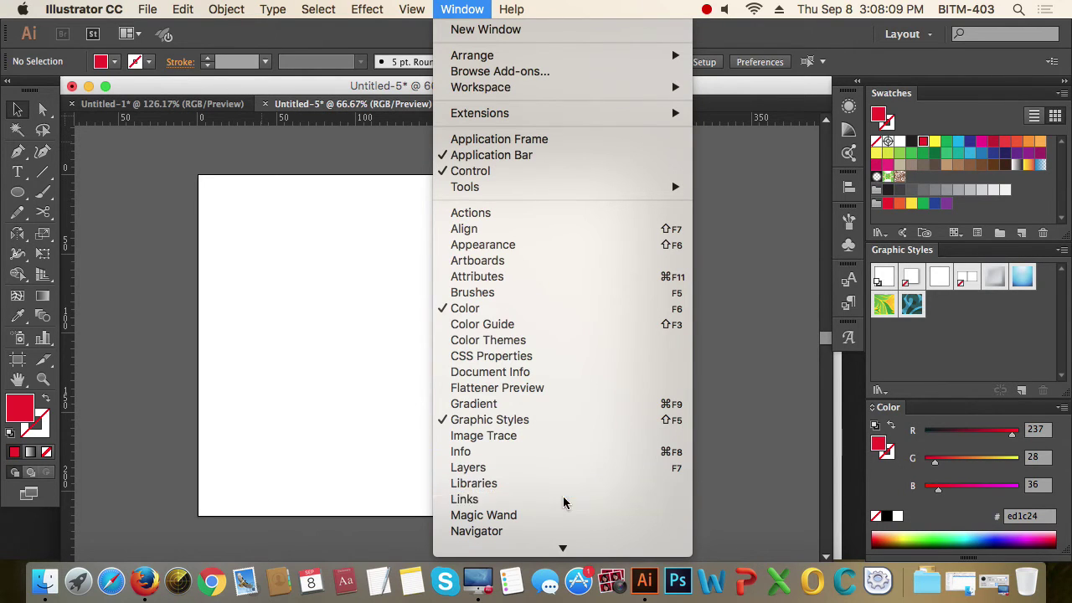
{"action": "left_click", "coordinate": [563, 500]}
{"action": "left_click_drag", "start_coordinate": [846, 123], "coordinate": [674, 157]}
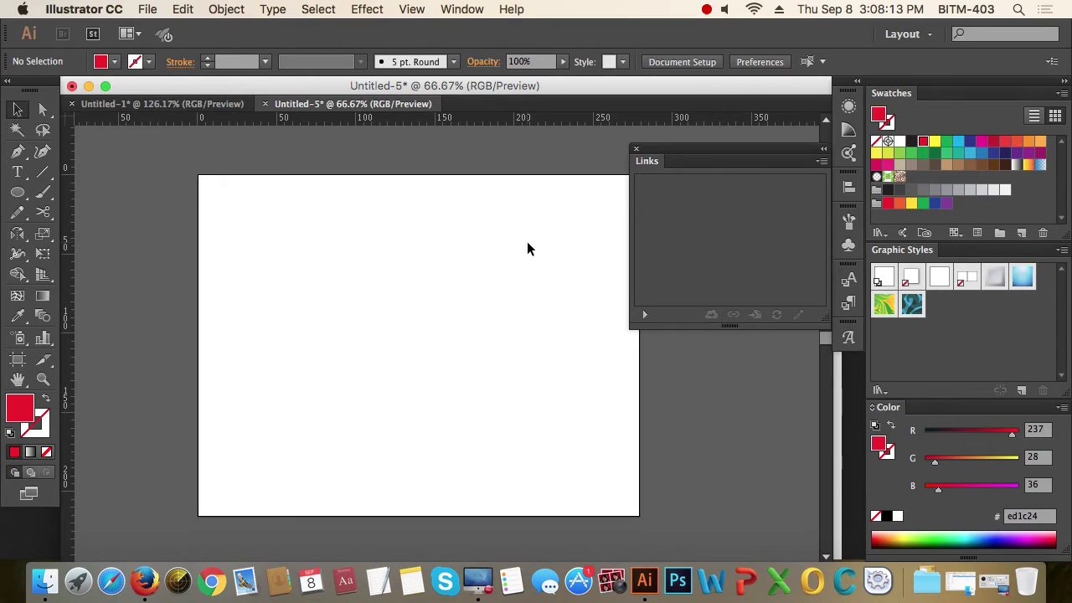
{"action": "left_click_drag", "start_coordinate": [525, 251], "coordinate": [475, 241]}
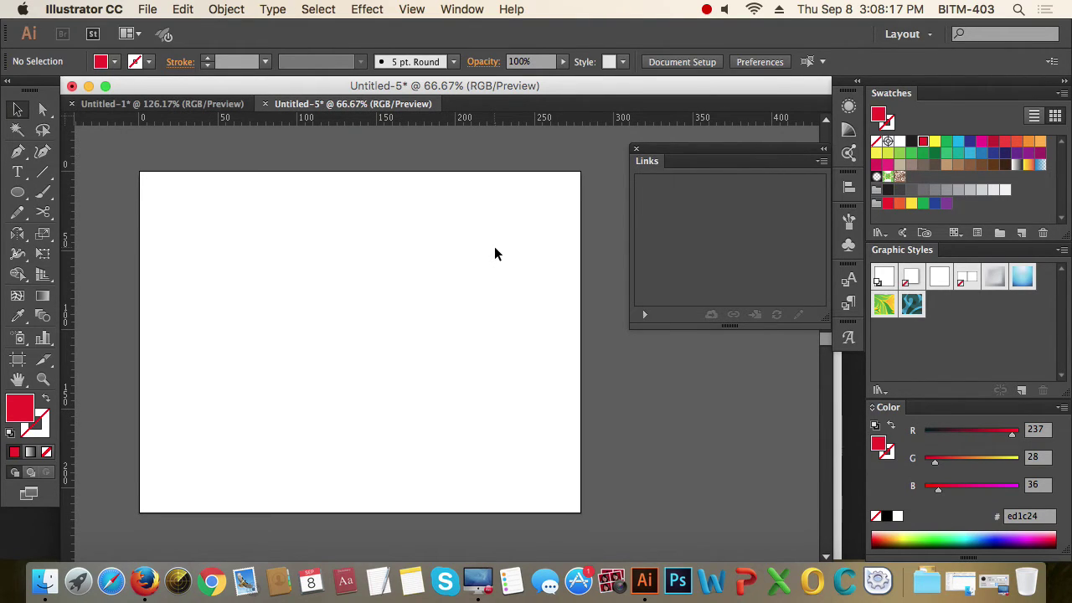
- Place Cute-Baby-Boy-Pictures-HD-Wide.jpg from the Desktop with Link kept checked
{"action": "left_click", "coordinate": [146, 9]}
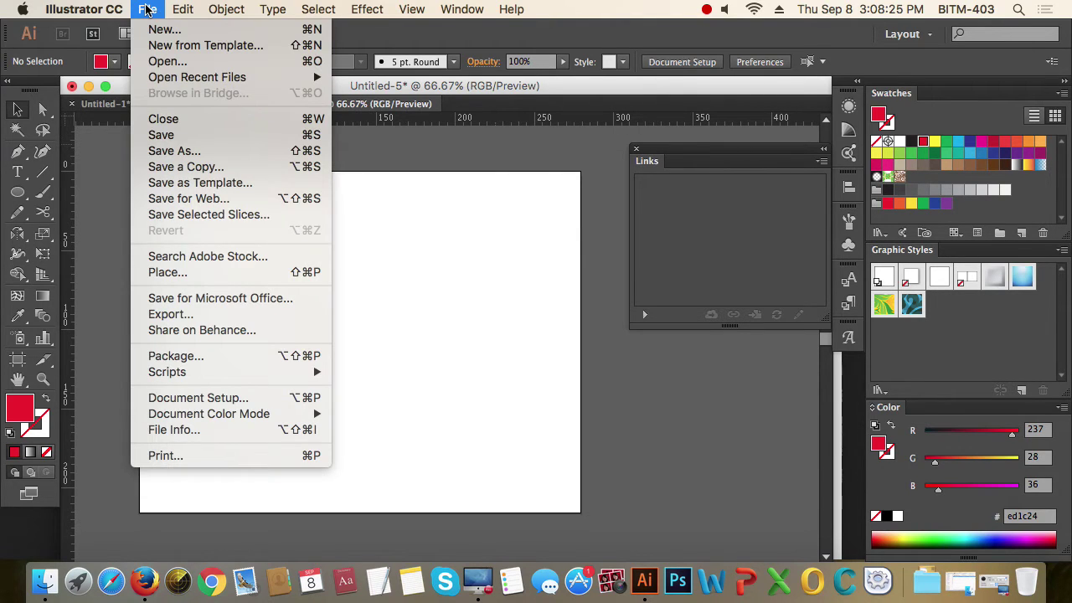
{"action": "left_click", "coordinate": [197, 275]}
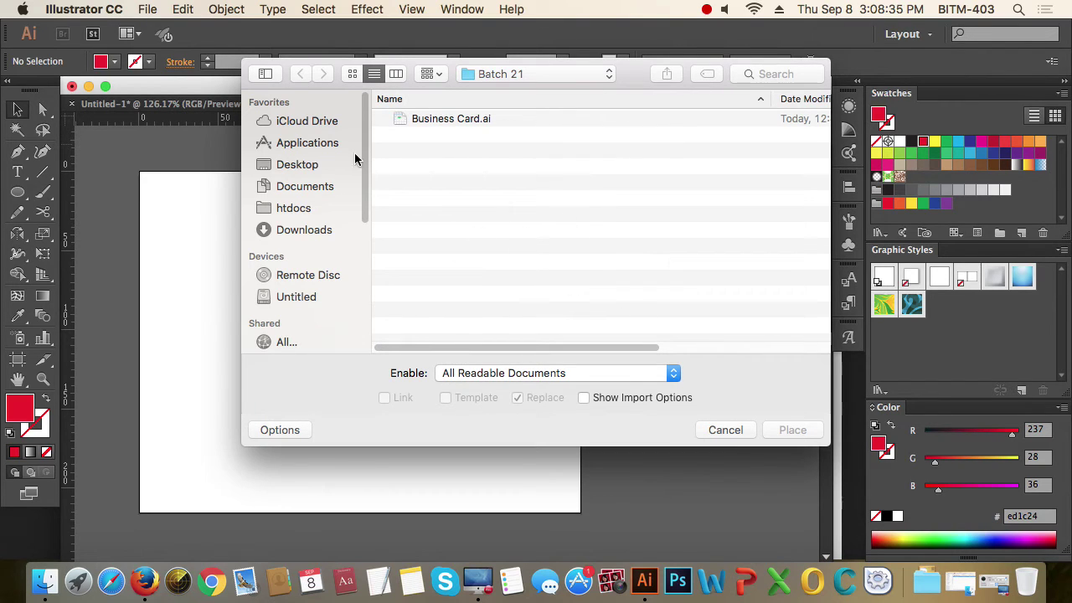
{"action": "left_click", "coordinate": [303, 166]}
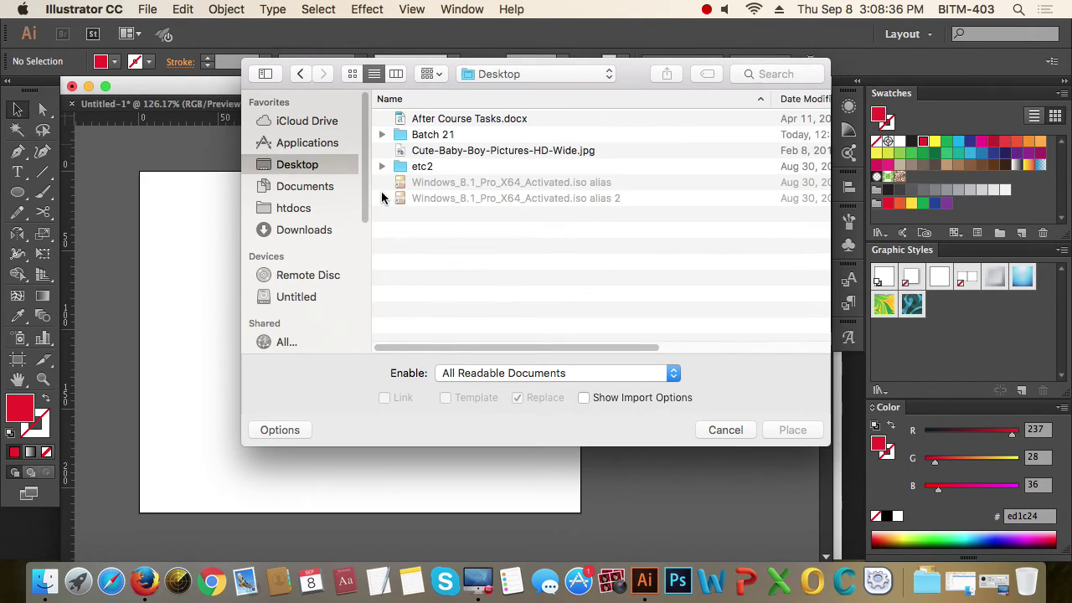
{"action": "left_click", "coordinate": [495, 151]}
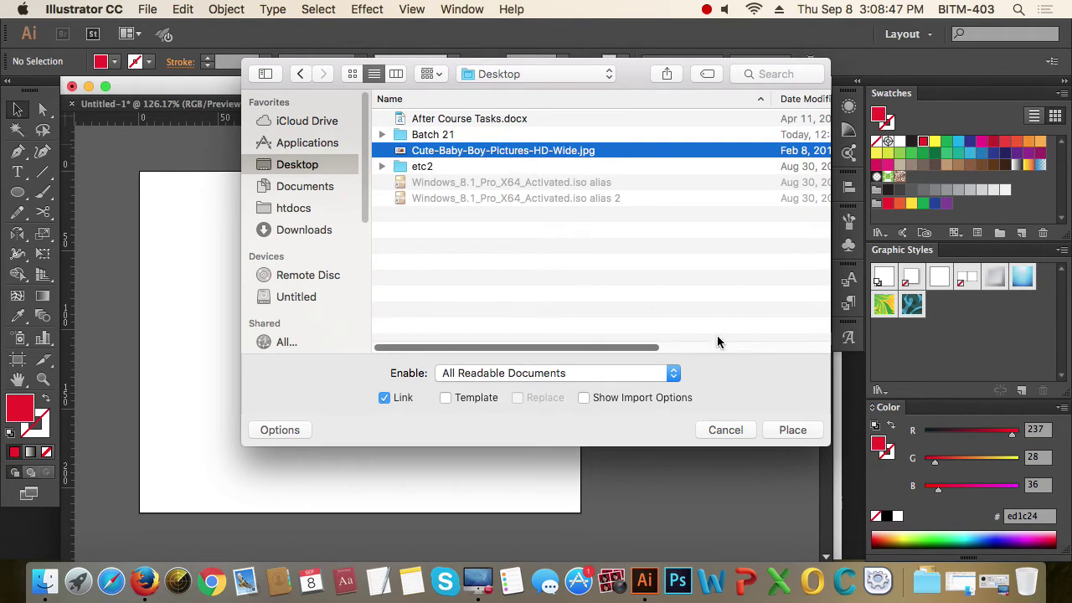
{"action": "left_click", "coordinate": [385, 399]}
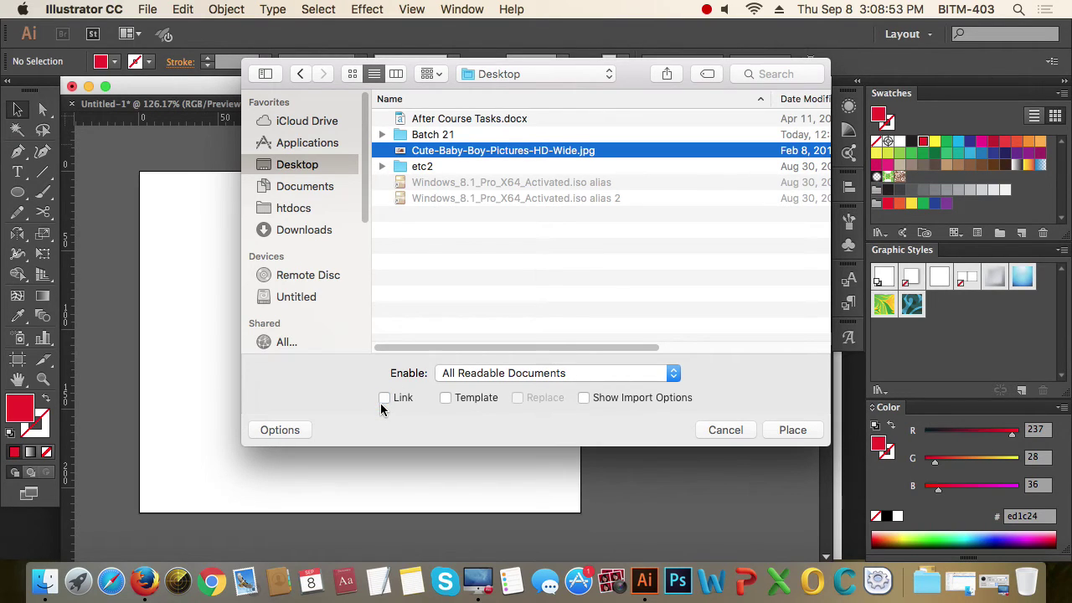
{"action": "left_click", "coordinate": [385, 400]}
{"action": "left_click", "coordinate": [793, 431]}
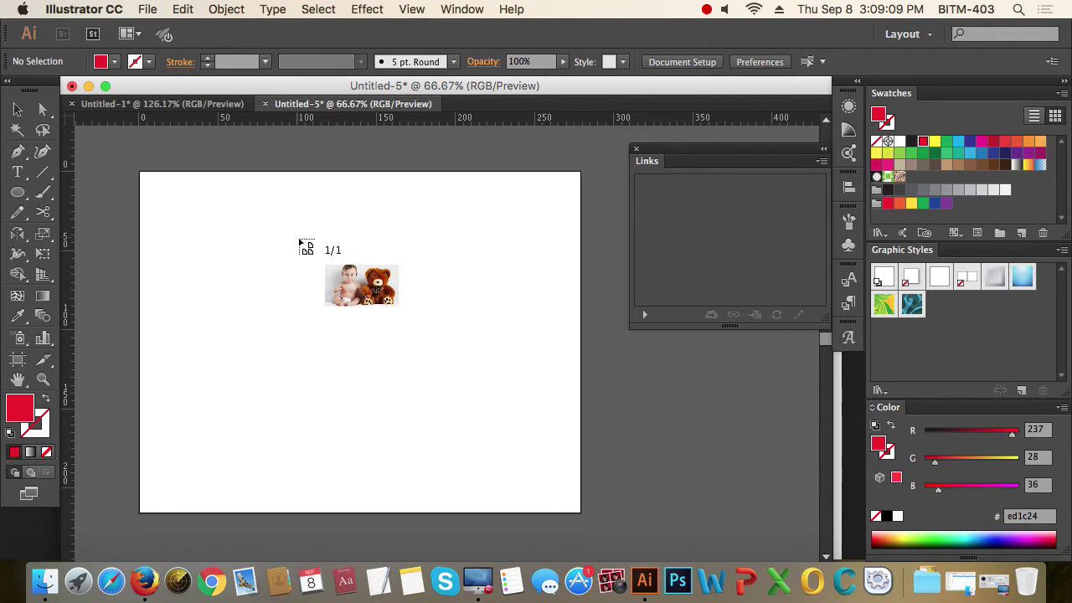
- Drop the photo onto the artboard at full size, try a proportional shrink, then undo it
{"action": "left_click", "coordinate": [177, 193]}
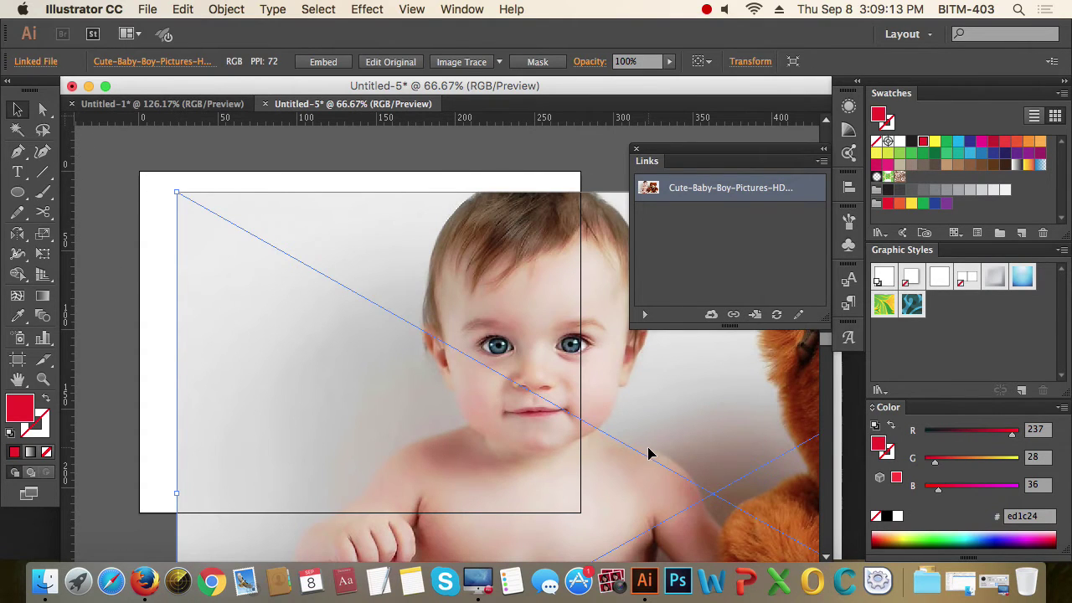
{"action": "left_click", "coordinate": [522, 414], "text": "alt+super"}
{"action": "left_click", "coordinate": [522, 414], "text": "alt+super"}
{"action": "left_click", "coordinate": [524, 421], "text": "alt+super"}
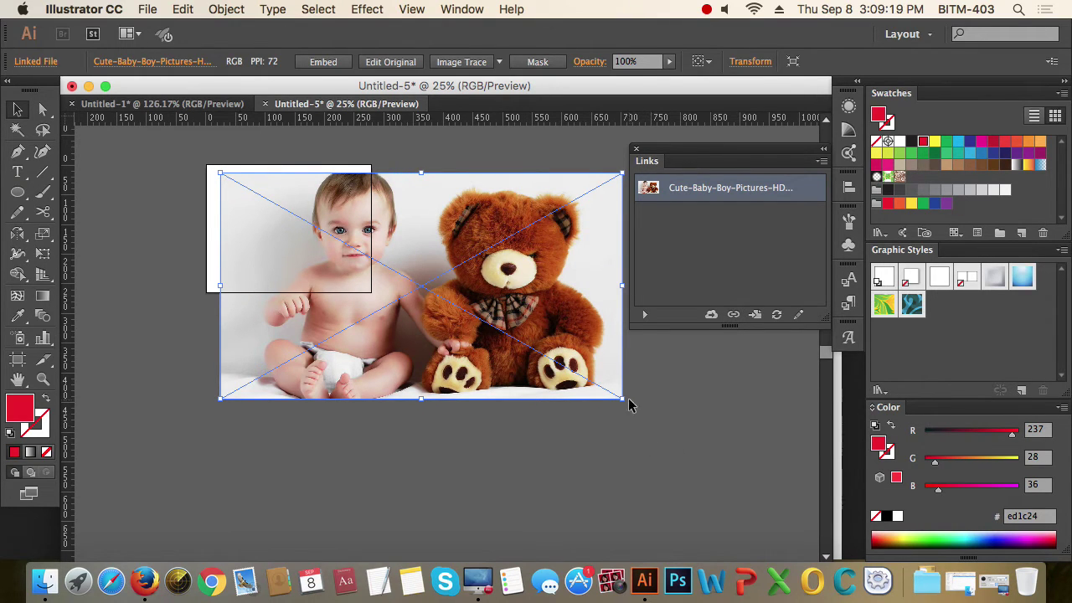
{"action": "left_click_drag", "start_coordinate": [622, 398], "coordinate": [361, 314]}
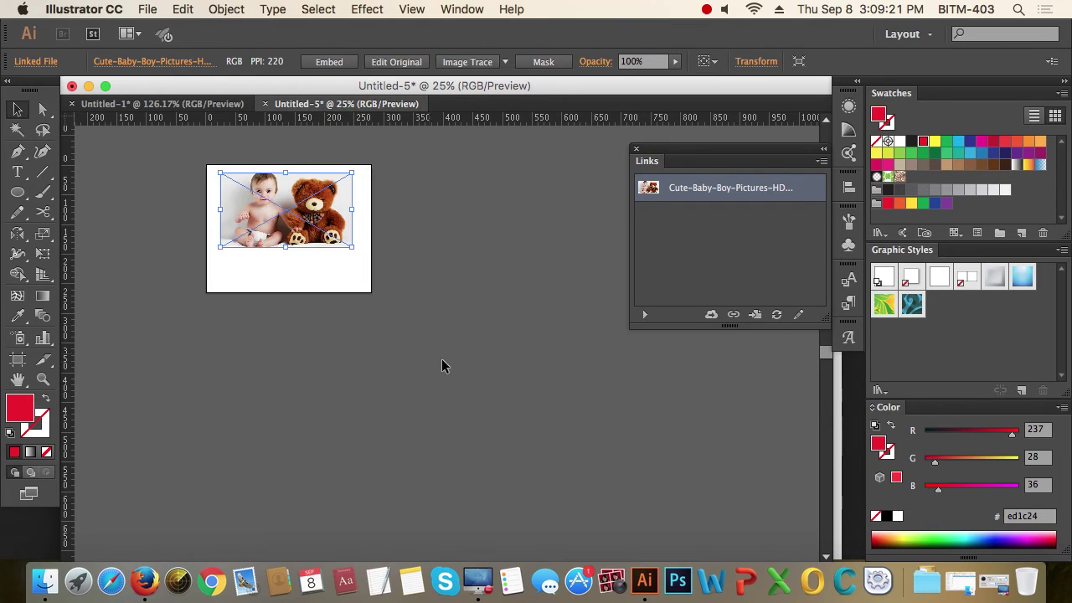
{"action": "left_click", "coordinate": [453, 365]}
{"action": "key", "text": "super+equal"}
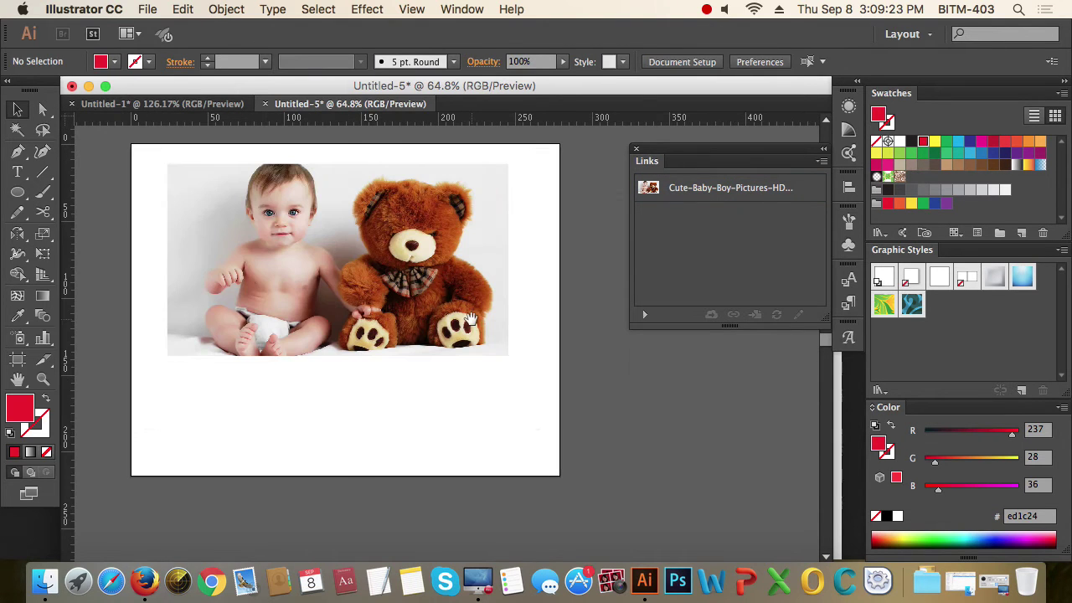
{"action": "key", "text": "super+z"}
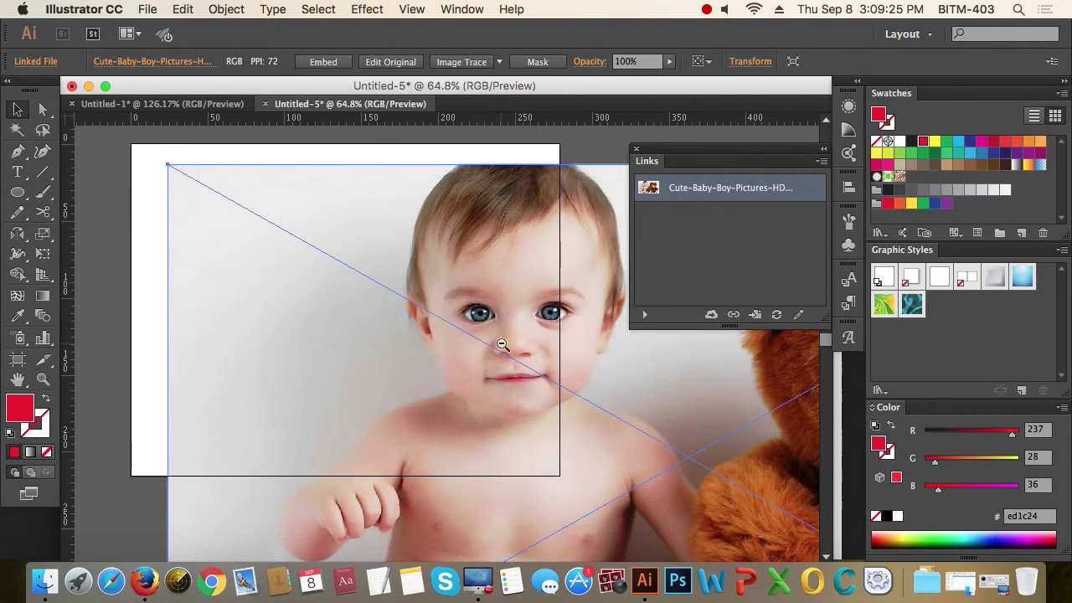
- Shrink the photo proportionally to fit across the artboard's upper part and reselect it
{"action": "left_click", "coordinate": [503, 347], "text": "alt+super"}
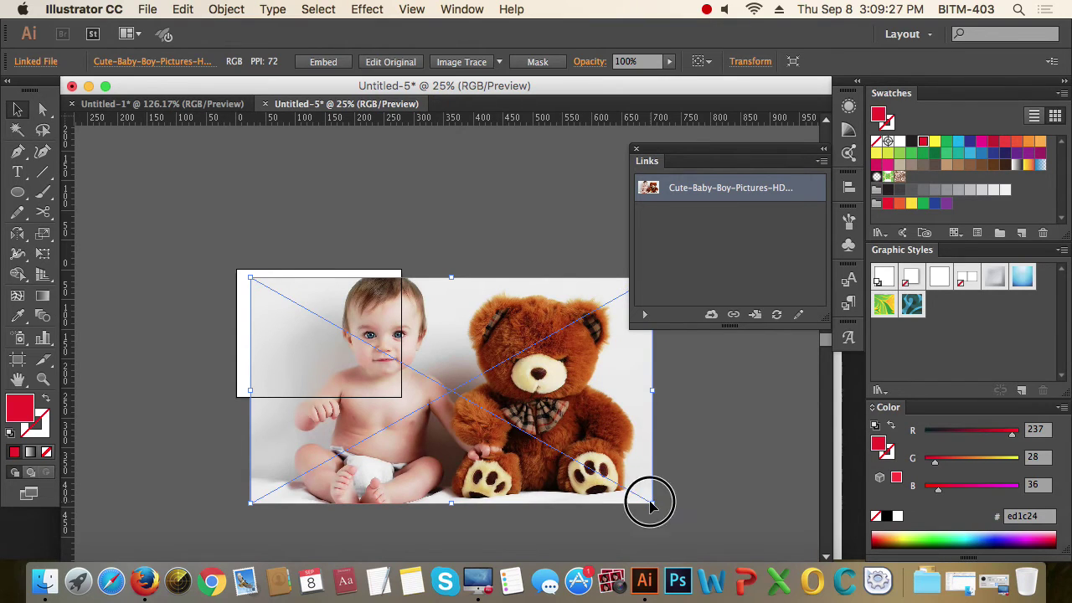
{"action": "left_click_drag", "start_coordinate": [651, 502], "coordinate": [374, 448]}
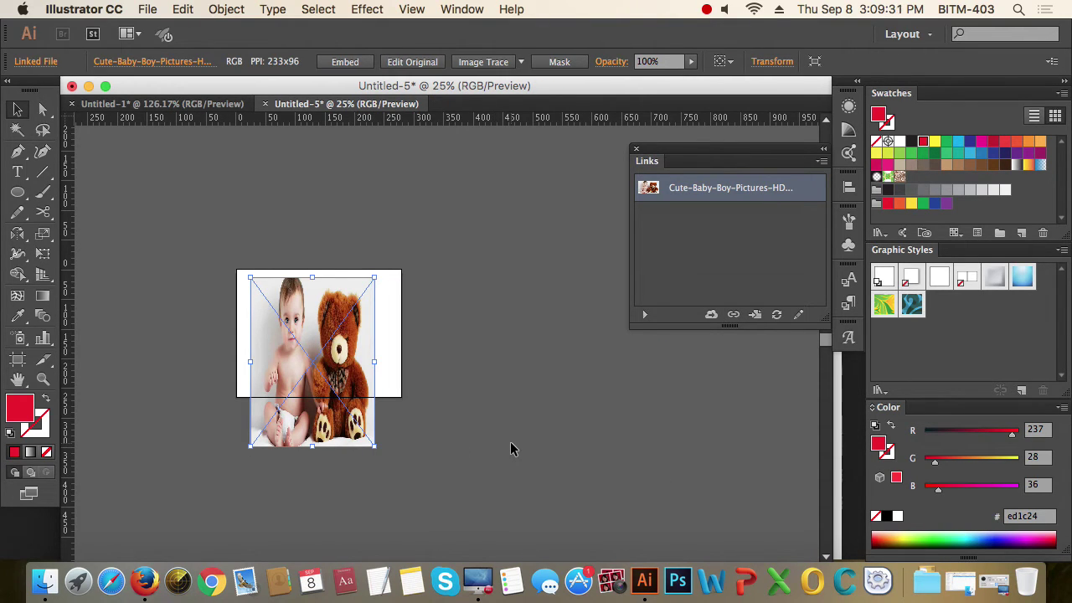
{"action": "key", "text": "cmd+z"}
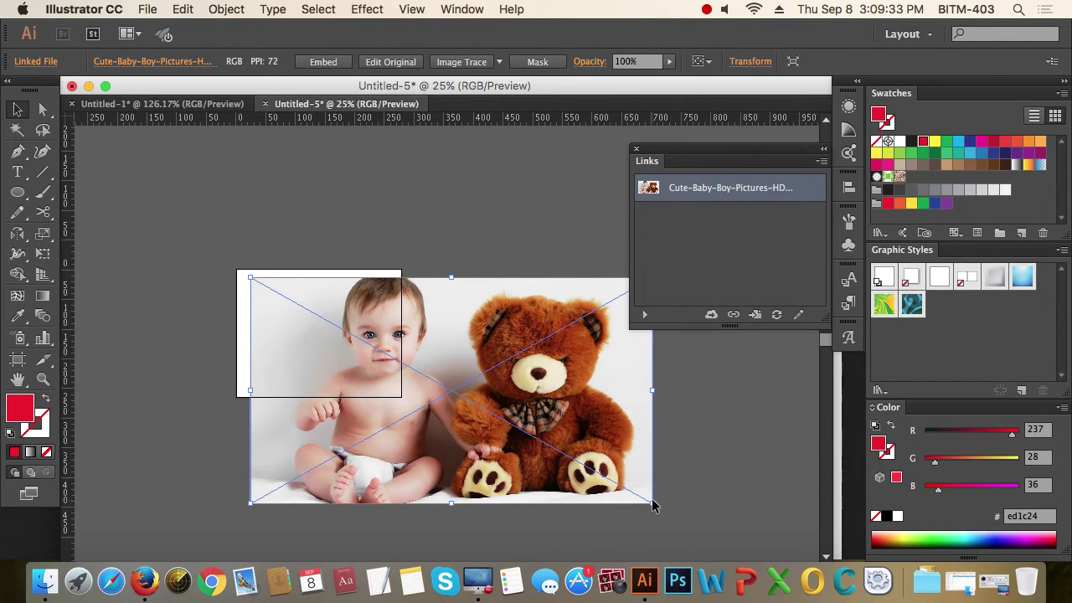
{"action": "left_click", "coordinate": [653, 504]}
{"action": "left_click_drag", "start_coordinate": [654, 504], "coordinate": [390, 400]}
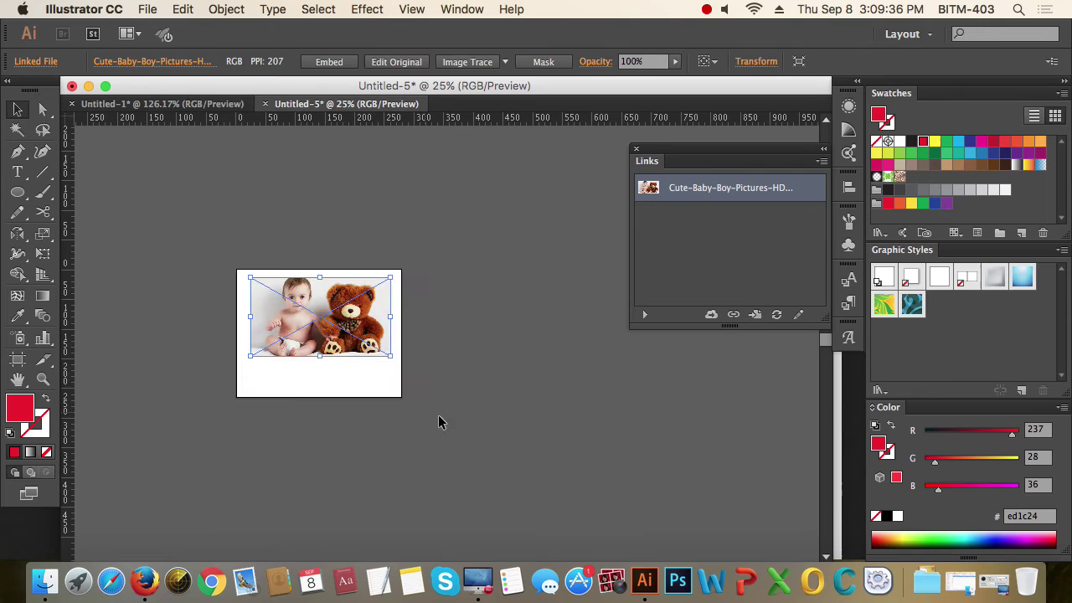
{"action": "left_click", "coordinate": [484, 433]}
{"action": "left_click_drag", "start_coordinate": [192, 259], "coordinate": [495, 415]}
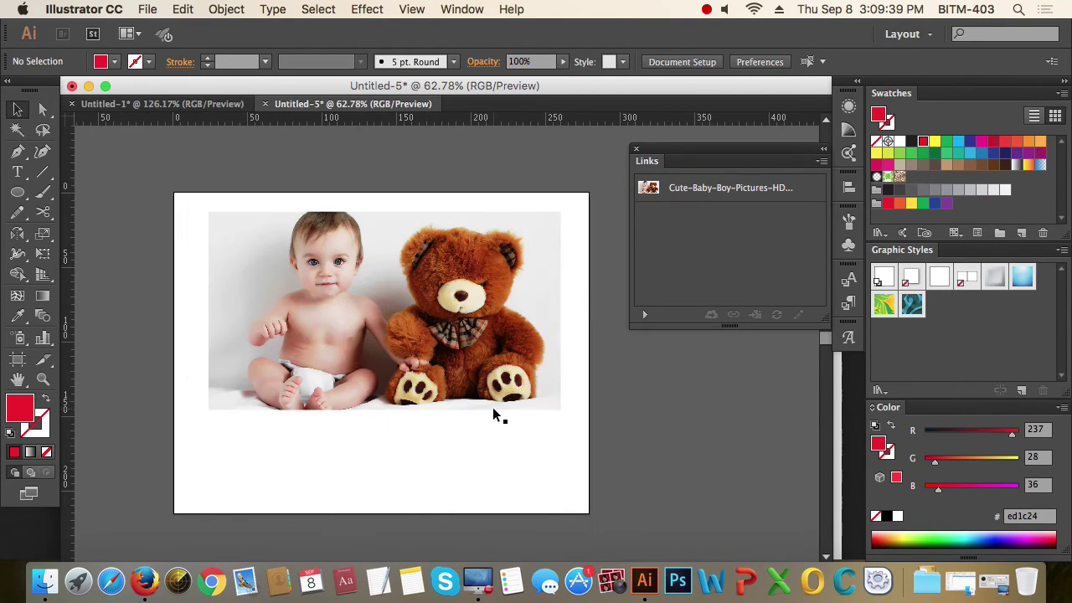
{"action": "left_click", "coordinate": [458, 356]}
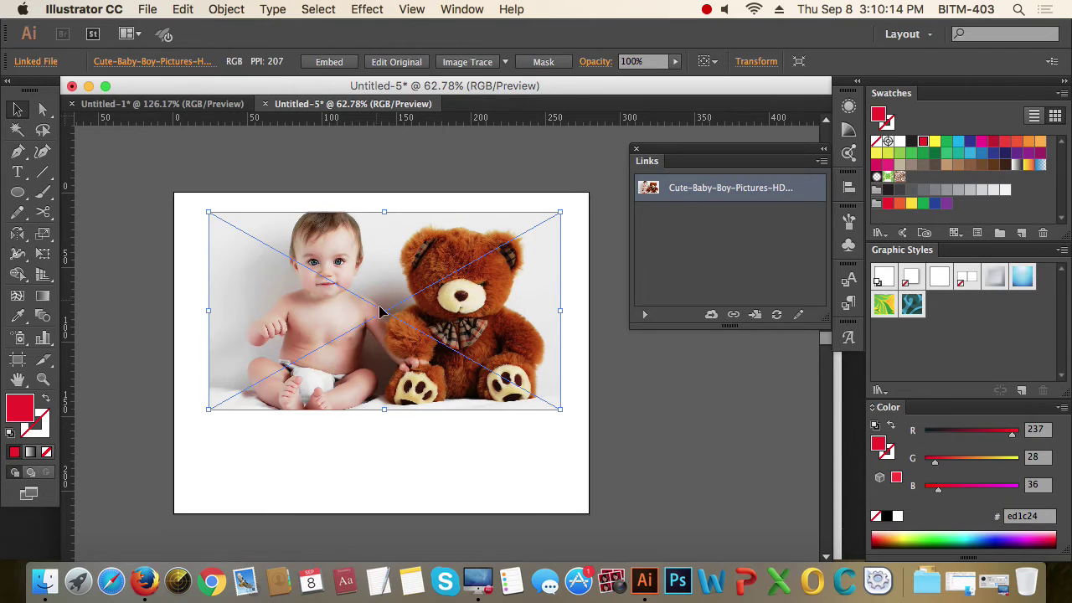
- Reposition the photo near the top of the artboard and open the Links panel menu
{"action": "left_click_drag", "start_coordinate": [423, 307], "coordinate": [419, 307]}
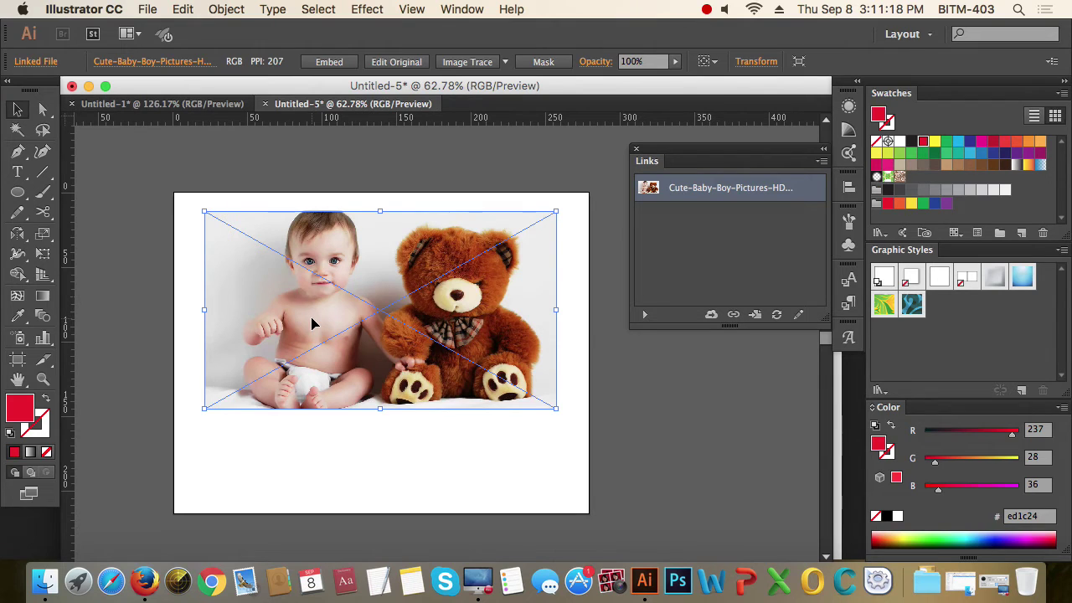
{"action": "left_click", "coordinate": [617, 416]}
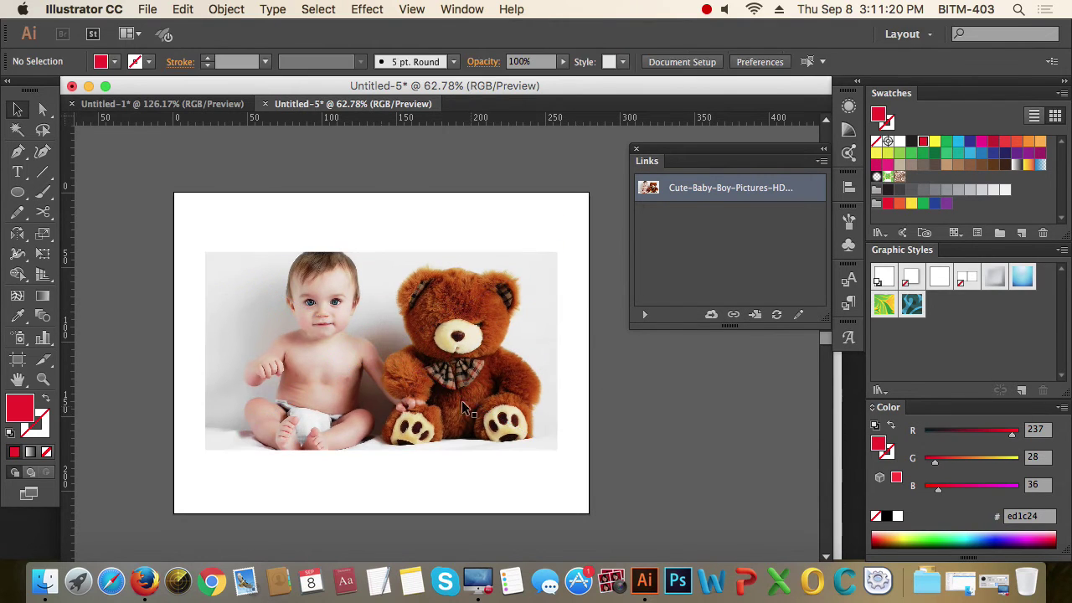
{"action": "left_click_drag", "start_coordinate": [535, 362], "coordinate": [490, 396]}
{"action": "left_click_drag", "start_coordinate": [399, 379], "coordinate": [431, 355]}
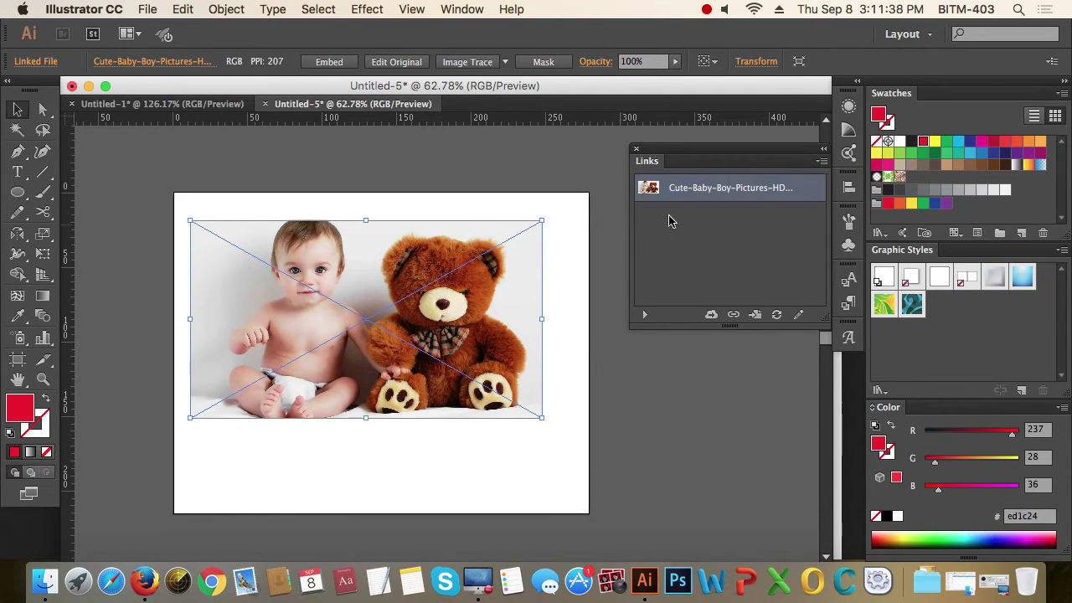
{"action": "left_click", "coordinate": [823, 162]}
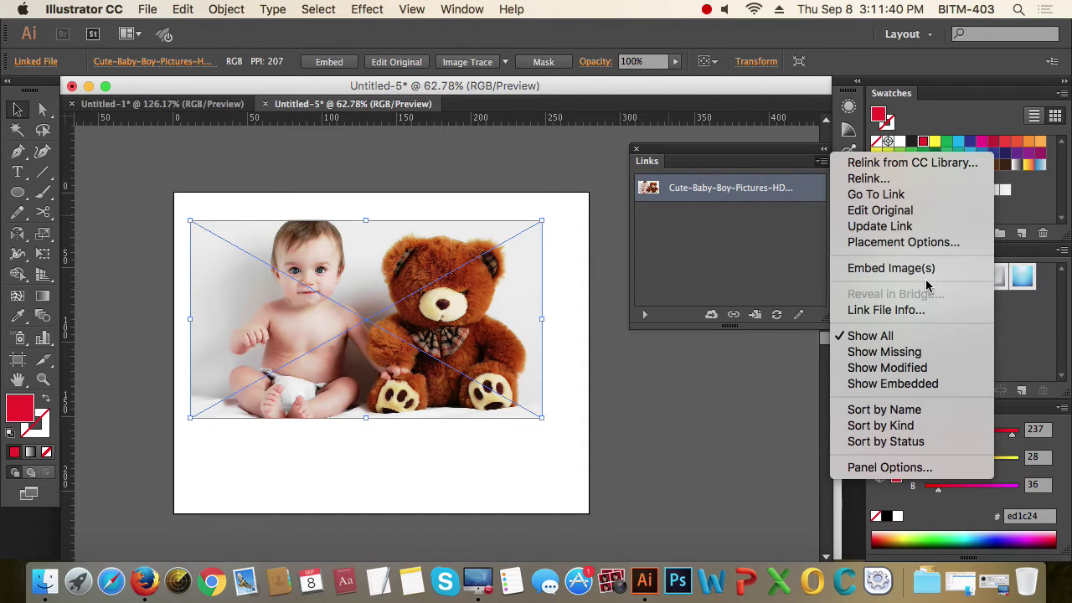
- Choose the embed option, then reselect the photo and shift it right-down and back up-left
{"action": "left_click", "coordinate": [884, 270]}
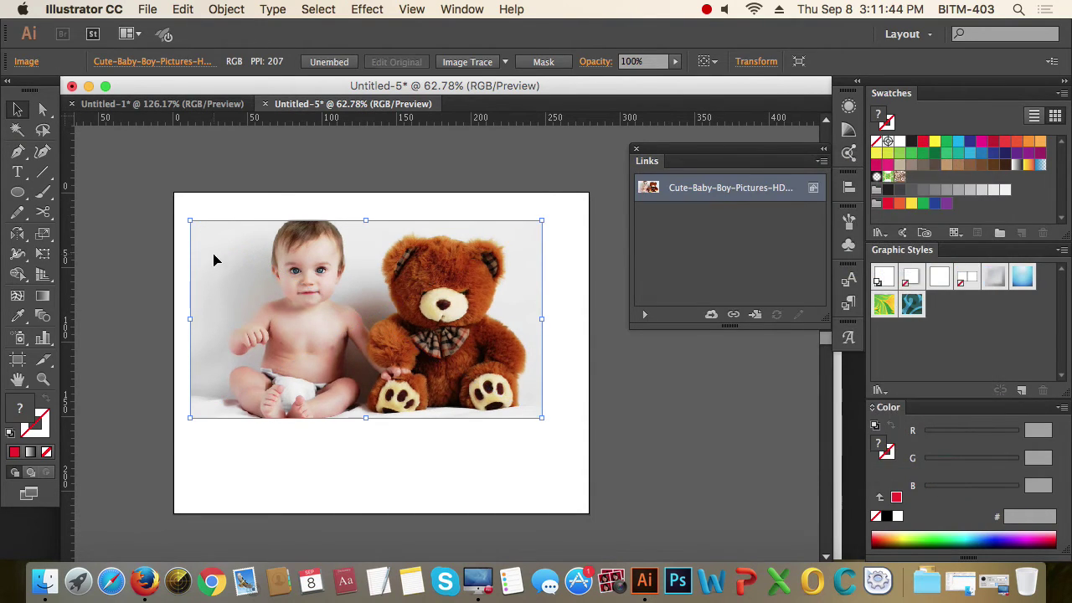
{"action": "left_click", "coordinate": [623, 456]}
{"action": "left_click", "coordinate": [478, 383]}
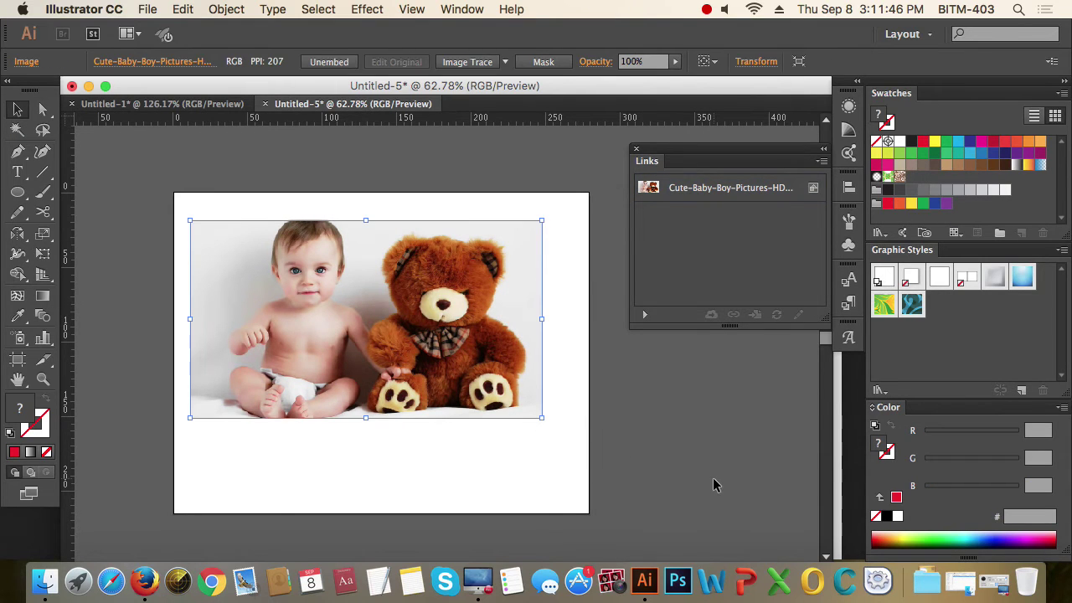
{"action": "left_click_drag", "start_coordinate": [482, 375], "coordinate": [514, 387]}
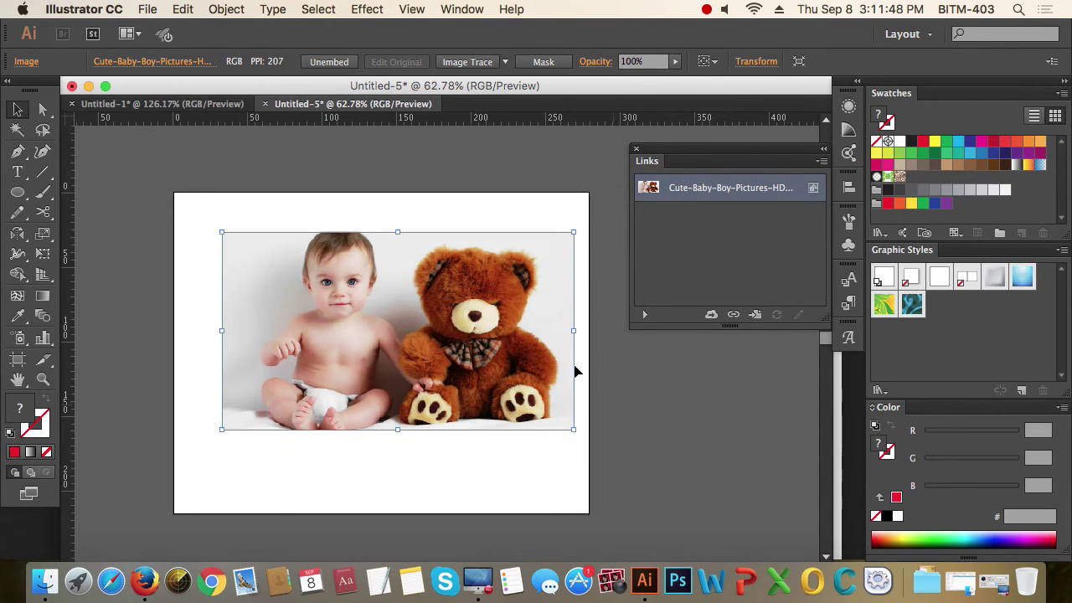
{"action": "left_click_drag", "start_coordinate": [357, 374], "coordinate": [337, 358]}
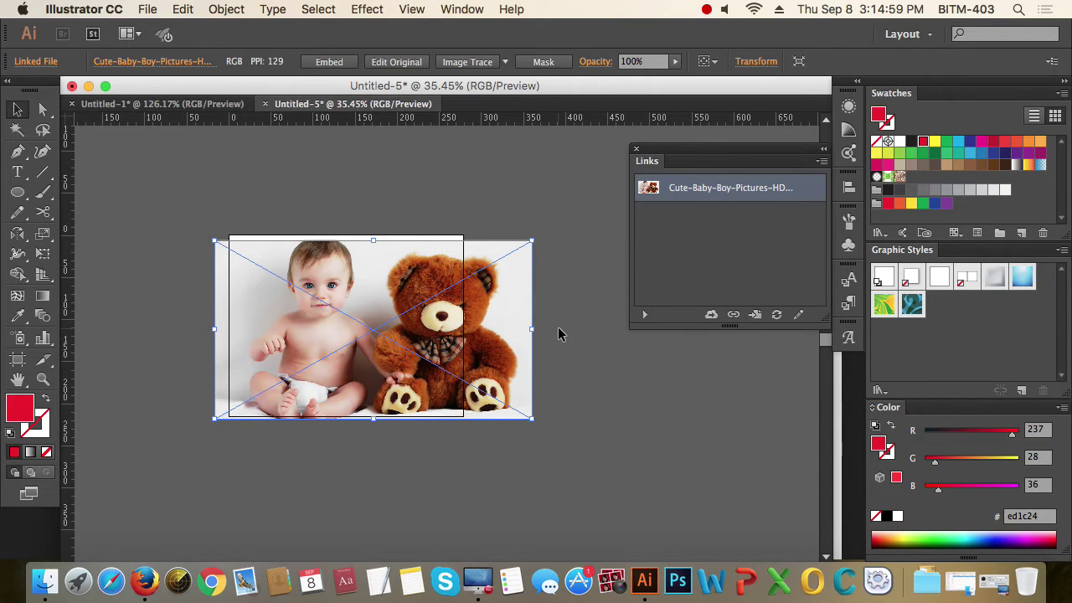
- Alt-drag a duplicate of the photo, embed the copy via the Links menu, and move it up-left
{"action": "left_click", "coordinate": [558, 351]}
{"action": "left_click_drag", "start_coordinate": [412, 349], "coordinate": [389, 344]}
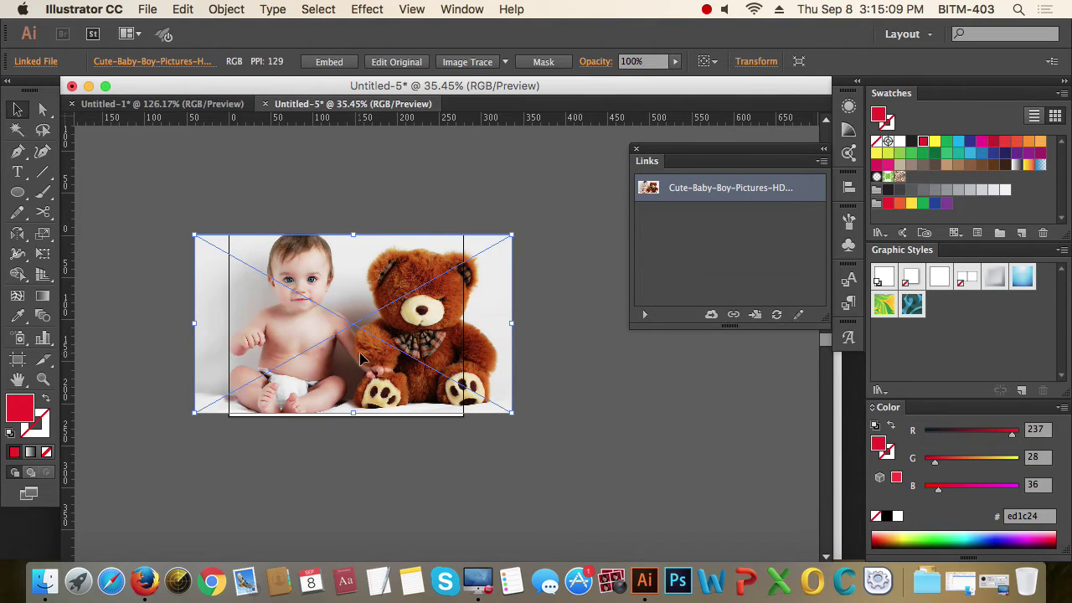
{"action": "left_click_drag", "start_coordinate": [274, 343], "coordinate": [650, 378]}
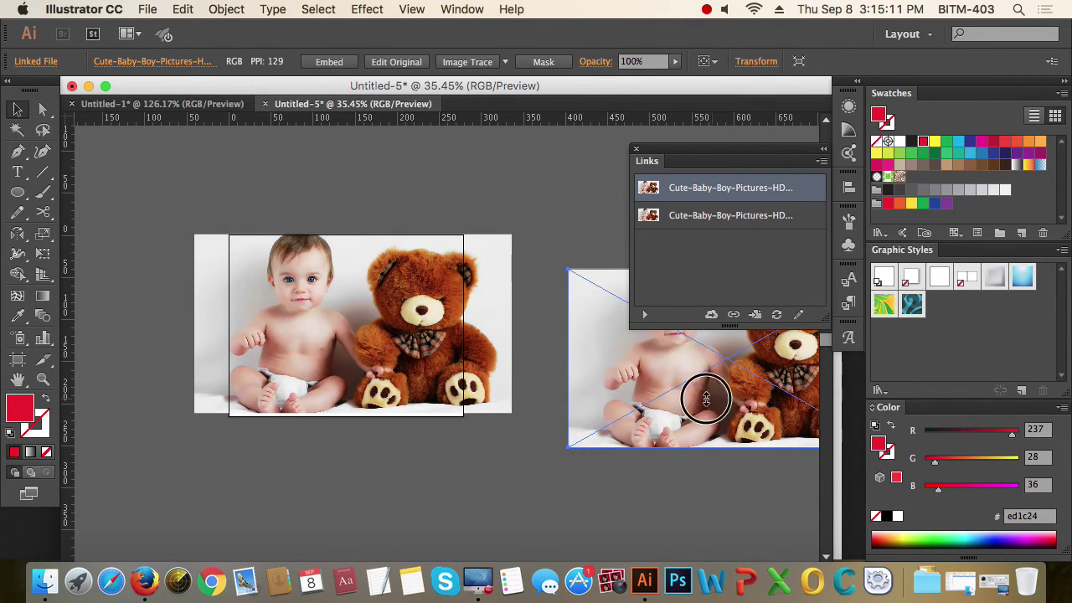
{"action": "scroll", "coordinate": [708, 390], "scroll_direction": "right", "scroll_amount": 5}
{"action": "left_click", "coordinate": [822, 163]}
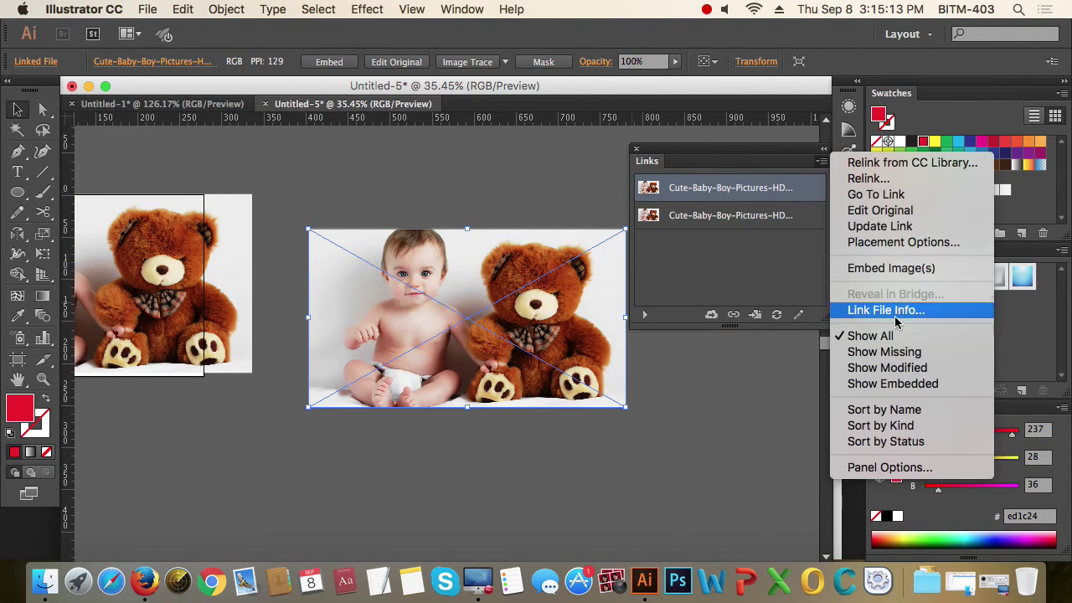
{"action": "left_click", "coordinate": [574, 388]}
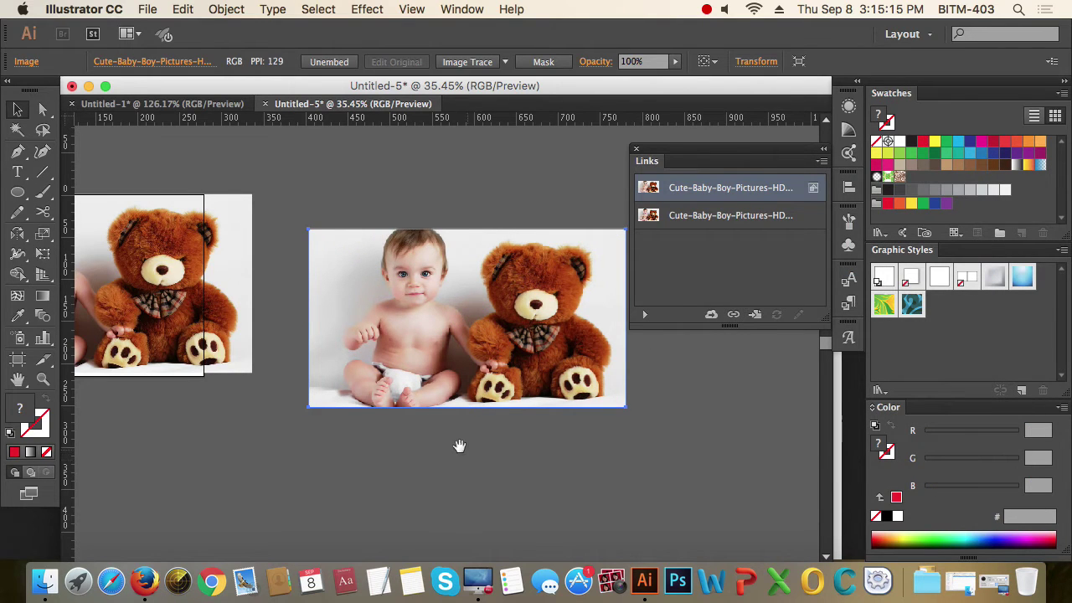
{"action": "left_click", "coordinate": [216, 347]}
{"action": "left_click", "coordinate": [474, 334]}
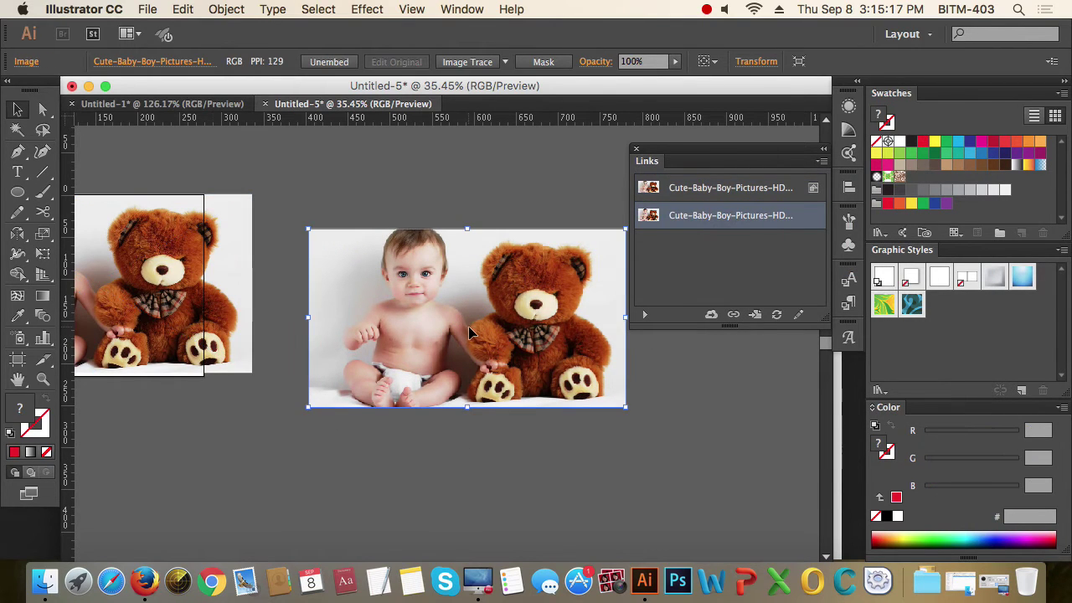
{"action": "scroll", "coordinate": [489, 327], "scroll_direction": "left", "scroll_amount": 3}
{"action": "scroll", "coordinate": [489, 327], "scroll_direction": "down", "scroll_amount": 2}
{"action": "left_click_drag", "start_coordinate": [489, 315], "coordinate": [454, 288]}
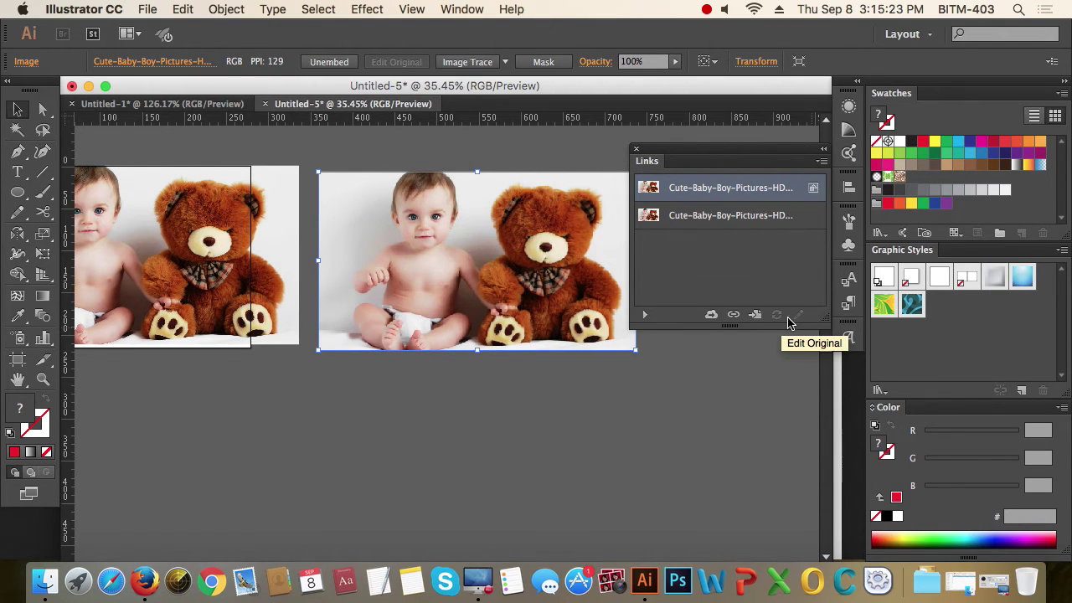
- Run Edit Original on the left linked photo, then reselect each photo in turn
{"action": "left_click", "coordinate": [181, 259]}
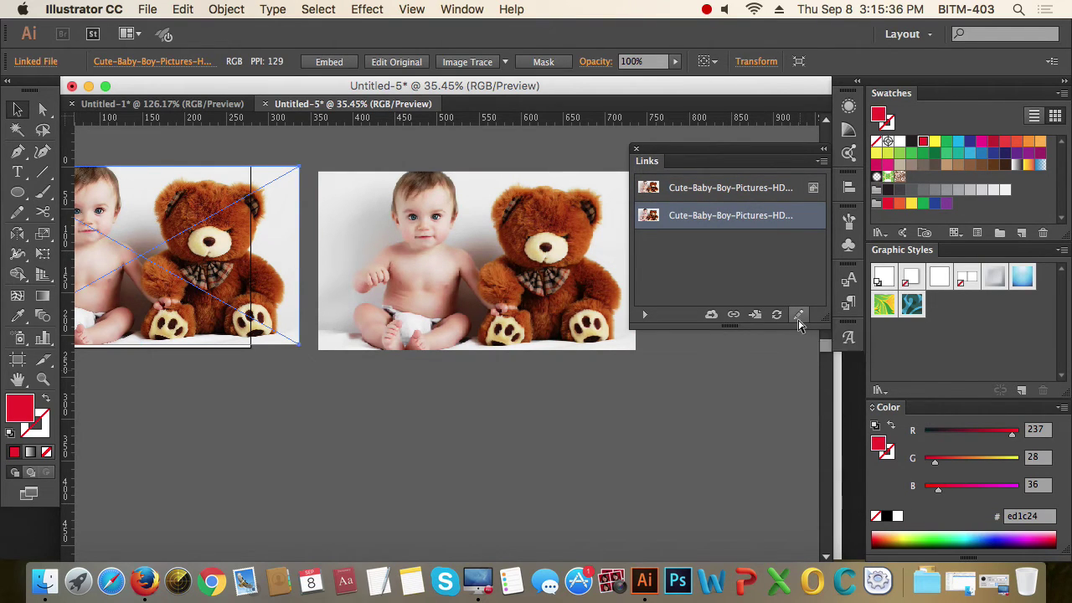
{"action": "left_click", "coordinate": [798, 315]}
{"action": "scroll", "coordinate": [651, 419], "scroll_direction": "left", "scroll_amount": 5}
{"action": "scroll", "coordinate": [650, 418], "scroll_direction": "up", "scroll_amount": 3}
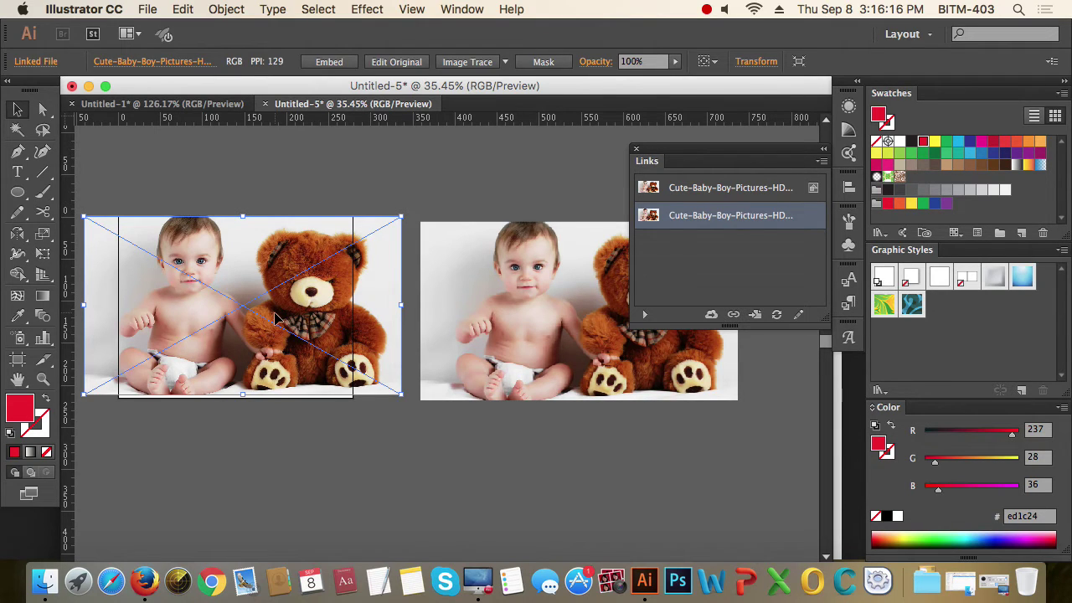
{"action": "left_click", "coordinate": [341, 417]}
{"action": "left_click", "coordinate": [285, 311]}
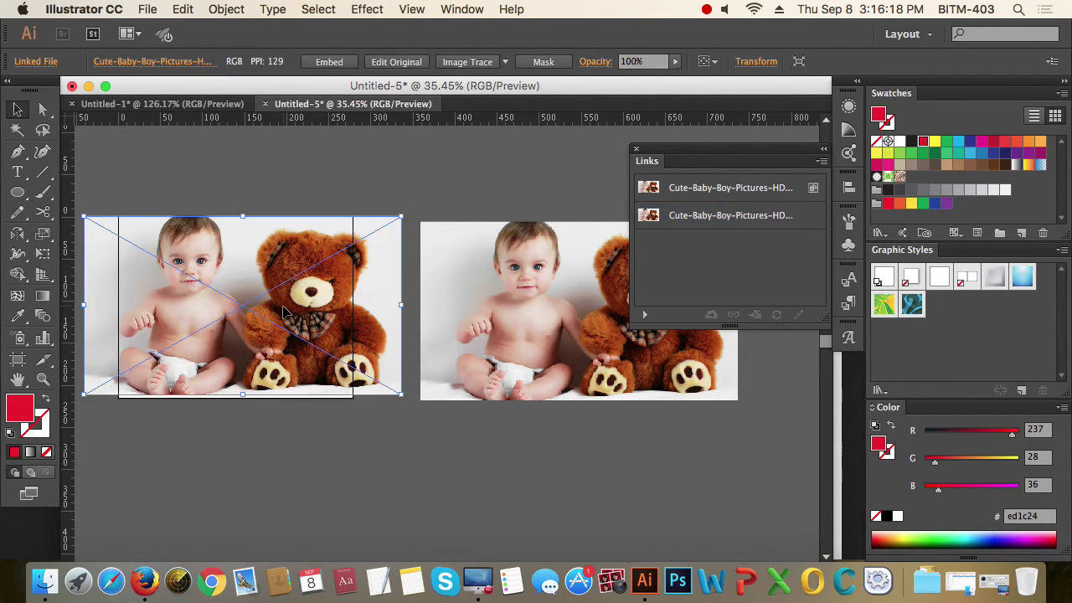
{"action": "left_click", "coordinate": [596, 347]}
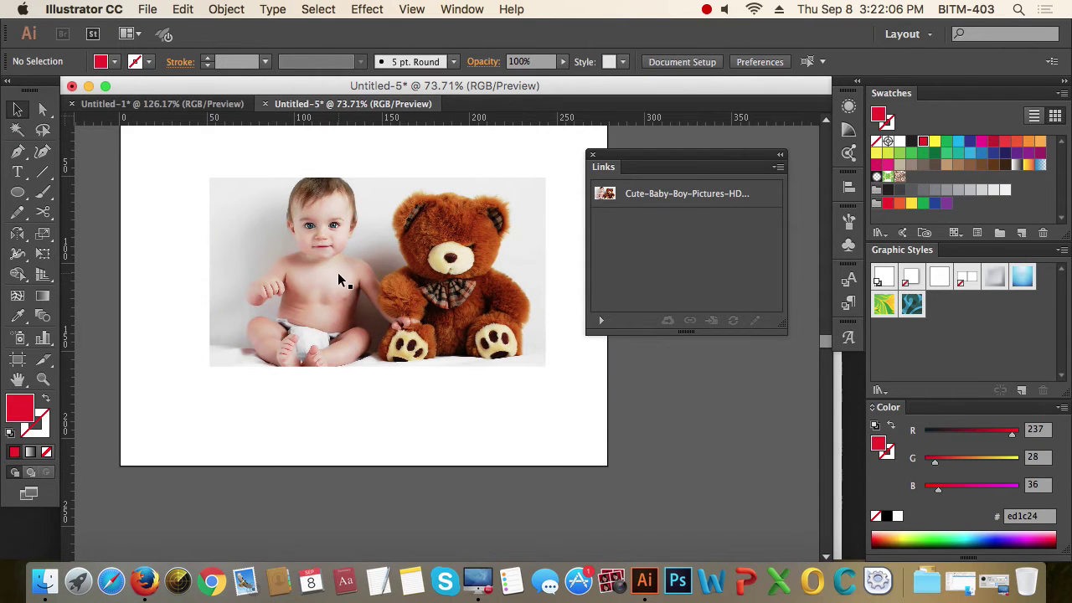
- Close the Links panel and draw an unfilled, red-outlined ellipse sized over the baby's head
{"action": "left_click_drag", "start_coordinate": [186, 161], "coordinate": [604, 402]}
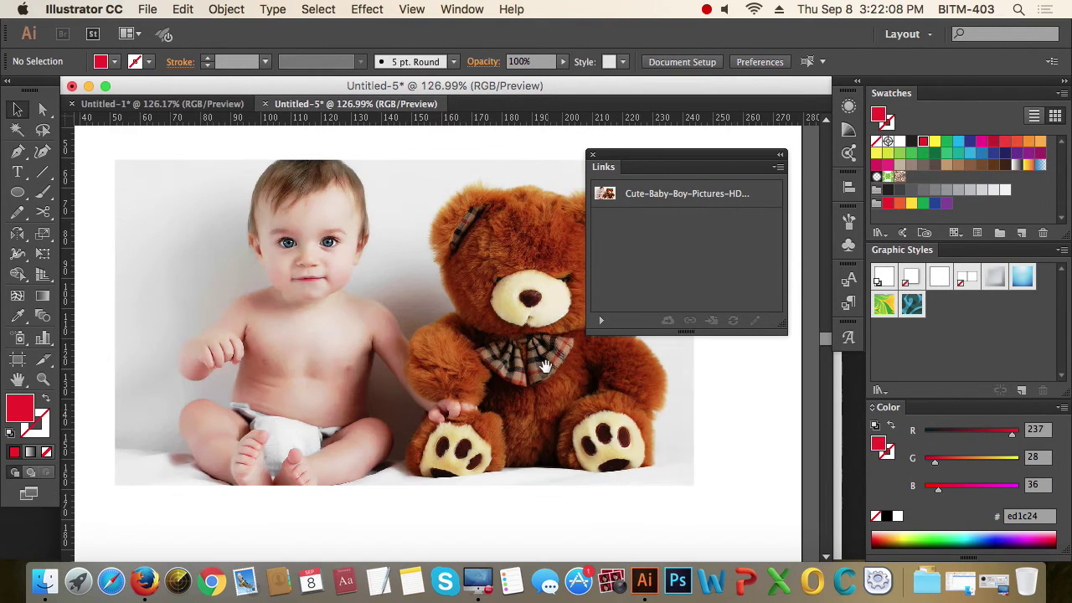
{"action": "left_click", "coordinate": [592, 154]}
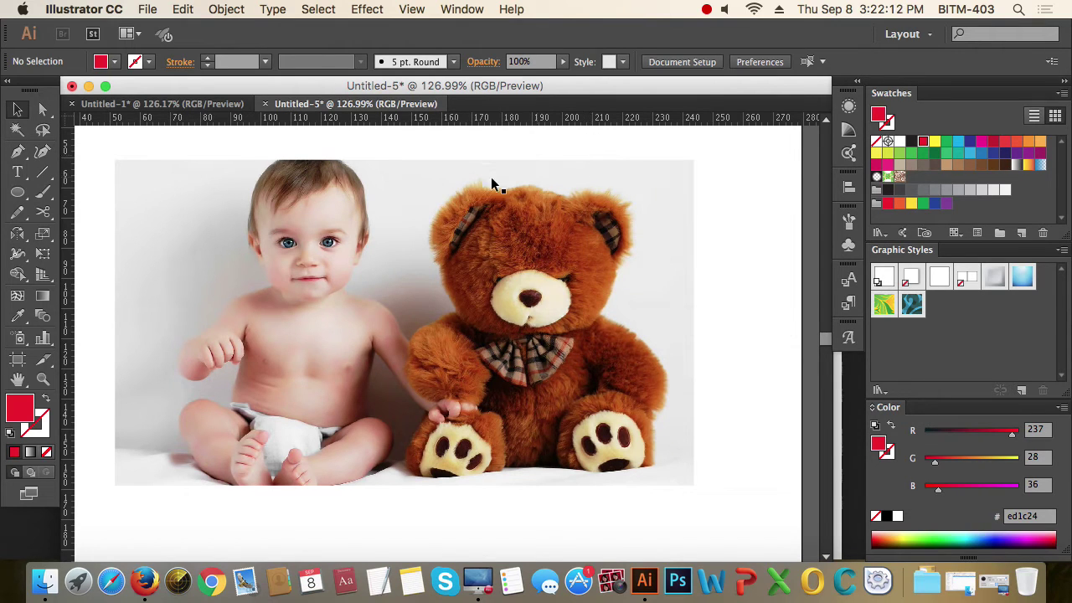
{"action": "left_click", "coordinate": [18, 192]}
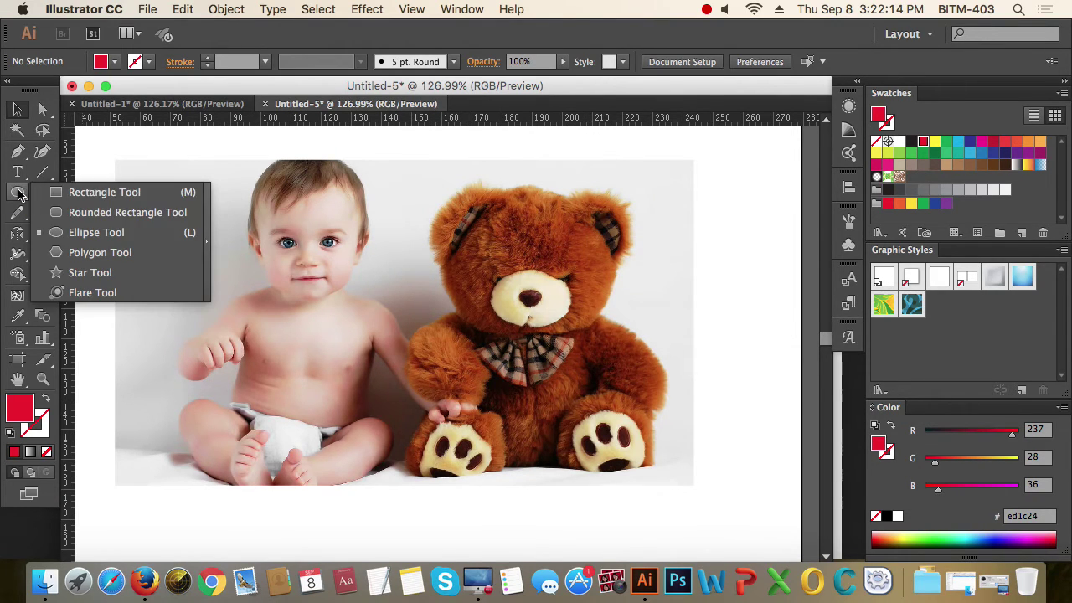
{"action": "left_click", "coordinate": [93, 233]}
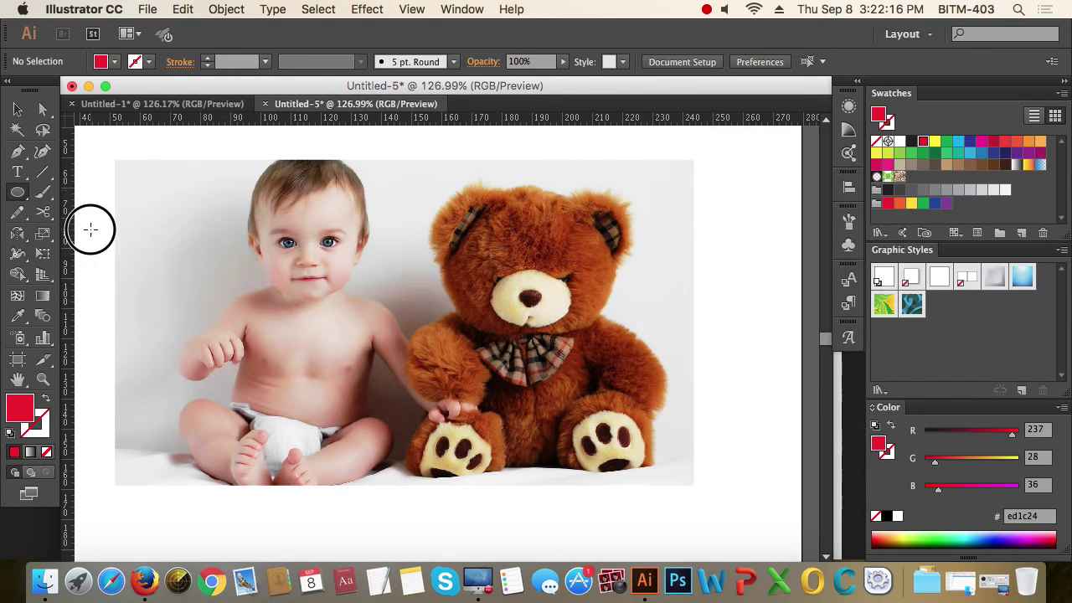
{"action": "left_click_drag", "start_coordinate": [286, 220], "coordinate": [382, 323]}
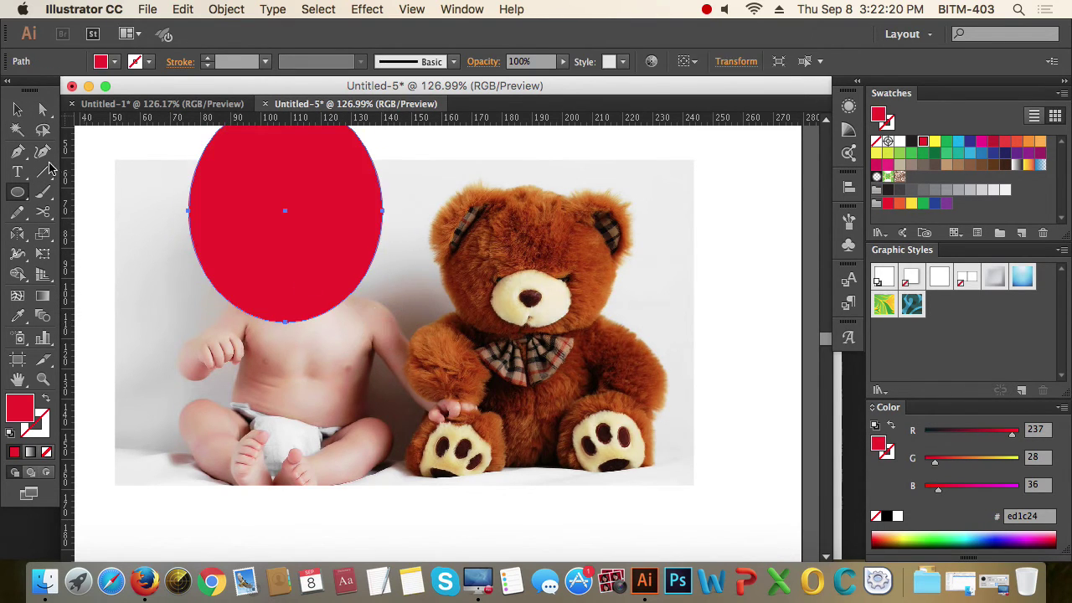
{"action": "left_click", "coordinate": [17, 109]}
{"action": "left_click", "coordinate": [47, 400]}
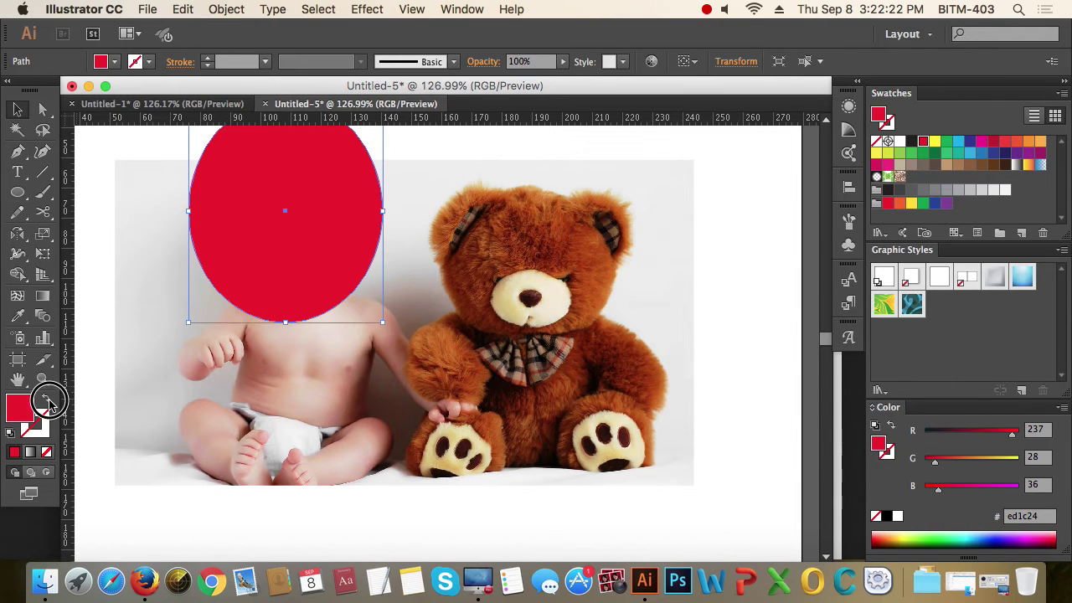
{"action": "left_click", "coordinate": [371, 267]}
{"action": "left_click_drag", "start_coordinate": [371, 266], "coordinate": [392, 327]}
{"action": "mouse_move", "coordinate": [404, 382]}
{"action": "left_mouse_down"}
{"action": "mouse_move", "coordinate": [363, 352]}
{"action": "mouse_move", "coordinate": [323, 287]}
{"action": "mouse_move", "coordinate": [395, 319]}
{"action": "mouse_move", "coordinate": [341, 320]}
{"action": "mouse_move", "coordinate": [432, 338]}
{"action": "mouse_move", "coordinate": [415, 327]}
{"action": "mouse_move", "coordinate": [413, 336]}
{"action": "left_mouse_up"}
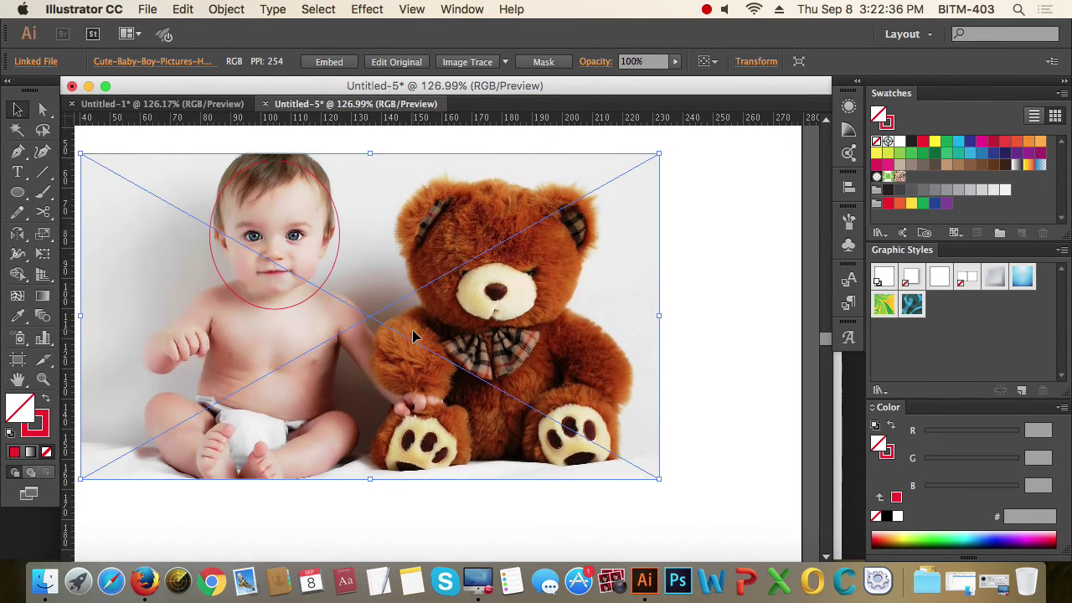
- Select both the photo and the ellipse together
{"action": "left_click", "coordinate": [713, 341]}
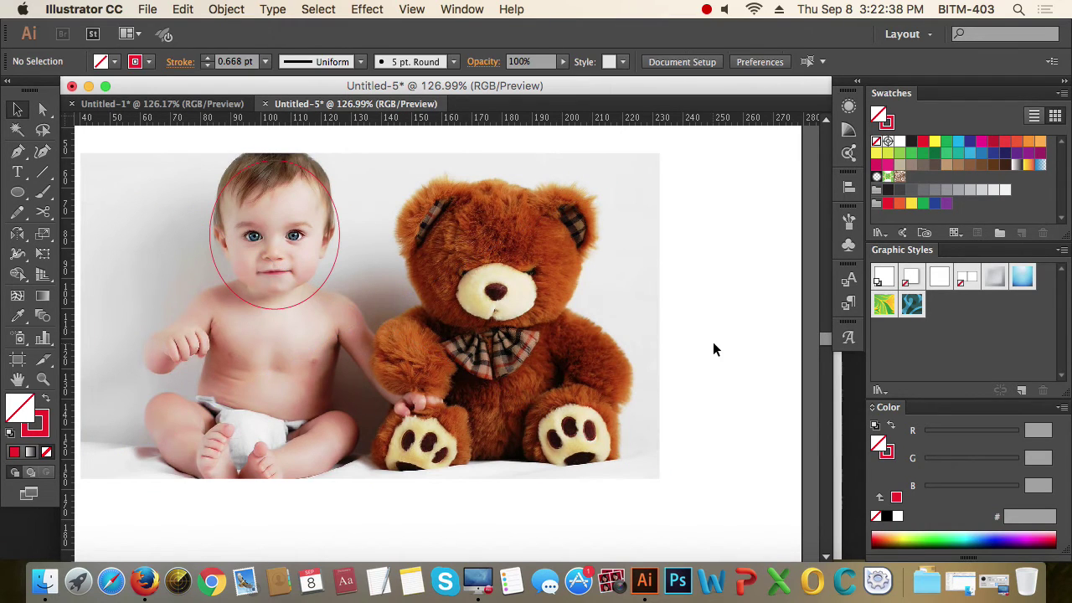
{"action": "left_click", "coordinate": [435, 375]}
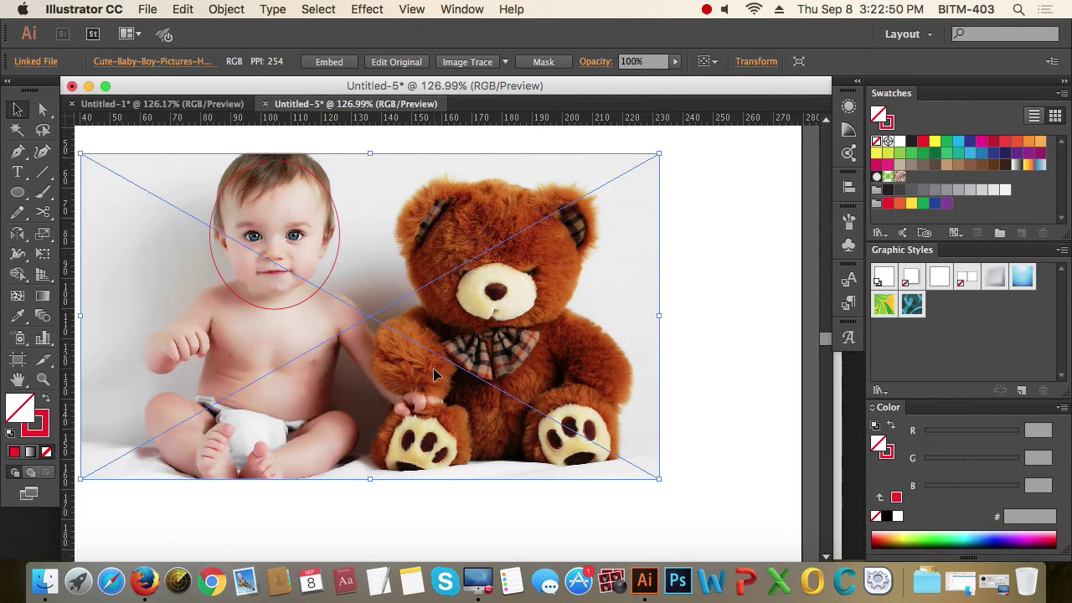
{"action": "left_click", "coordinate": [679, 315]}
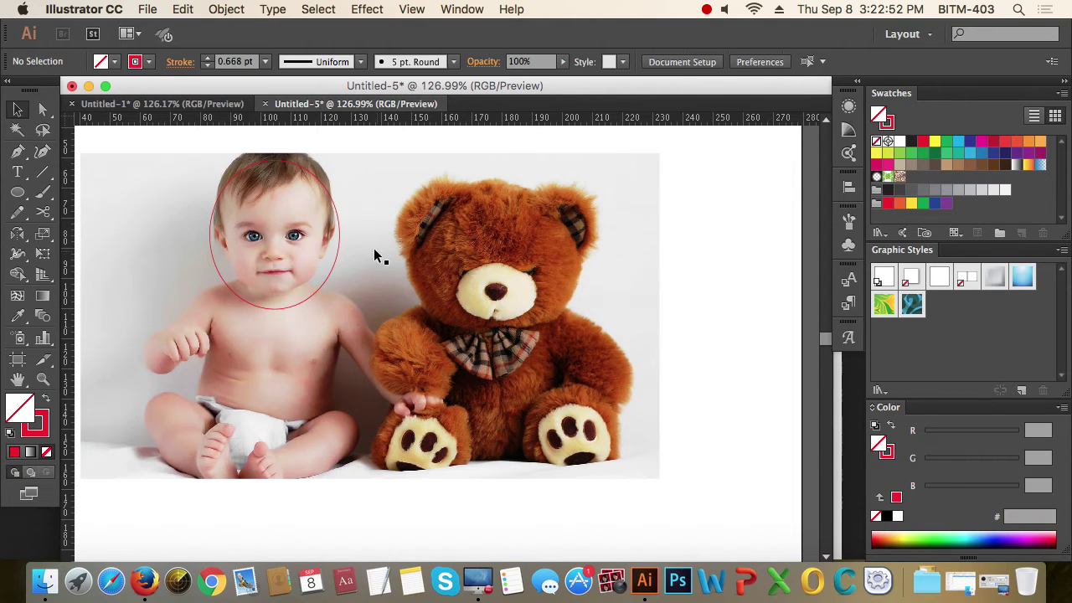
{"action": "left_click", "coordinate": [339, 235]}
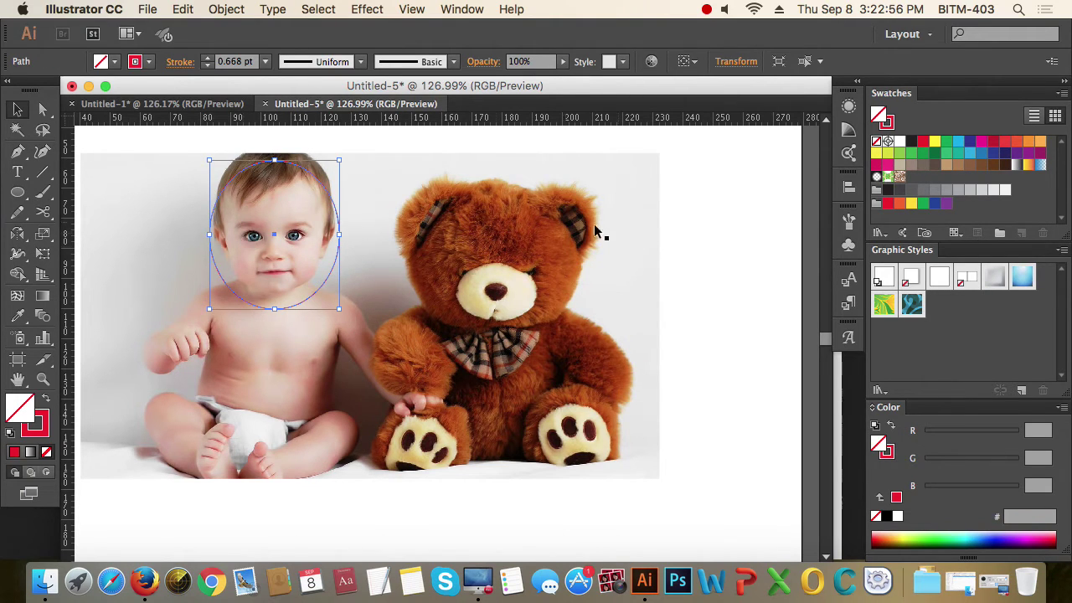
{"action": "left_click", "coordinate": [553, 249]}
{"action": "left_click_drag", "start_coordinate": [703, 253], "coordinate": [211, 287]}
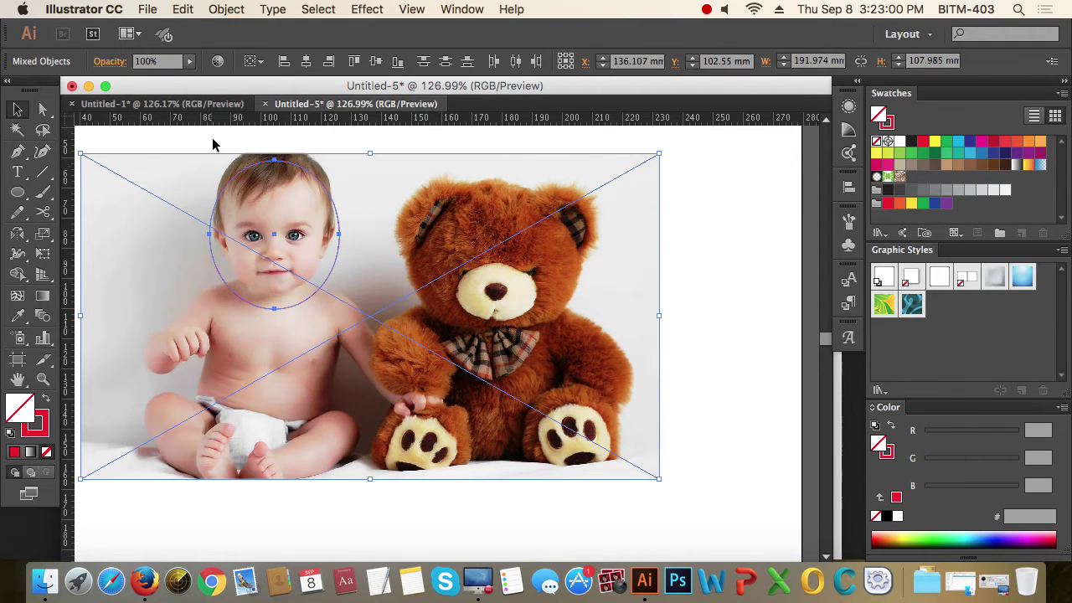
- Make a clipping mask so the ellipse crops the photo, then nudge it left
{"action": "left_click", "coordinate": [233, 9]}
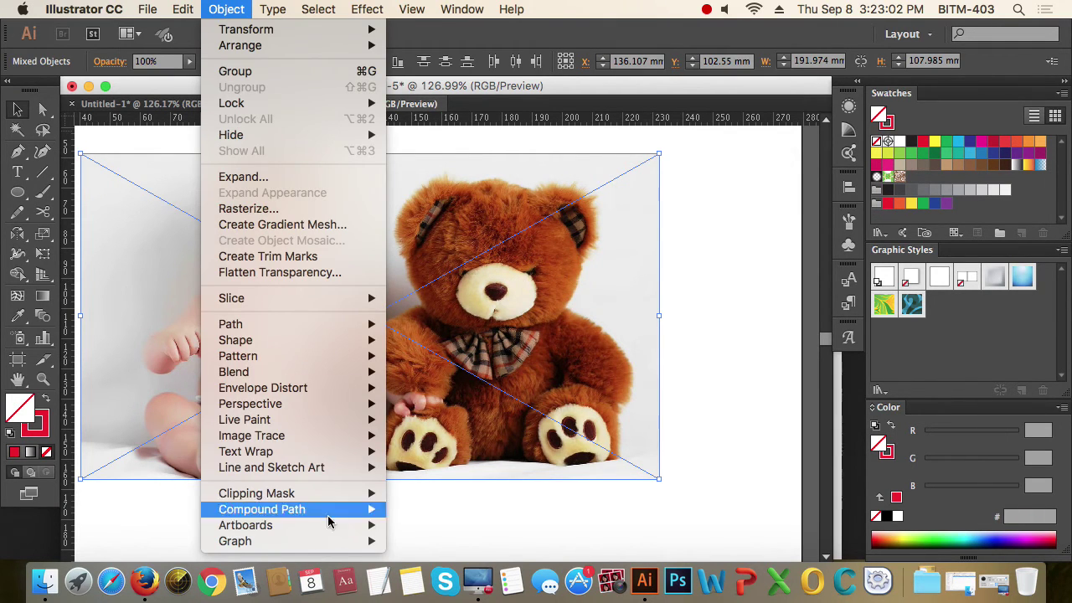
{"action": "mouse_move", "coordinate": [325, 498]}
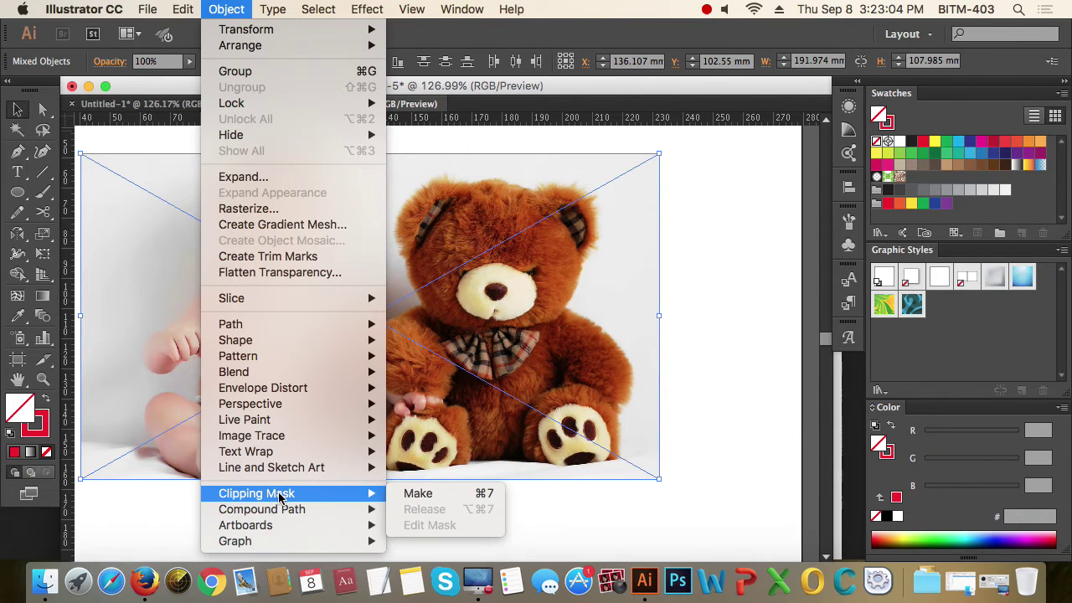
{"action": "left_click", "coordinate": [452, 496]}
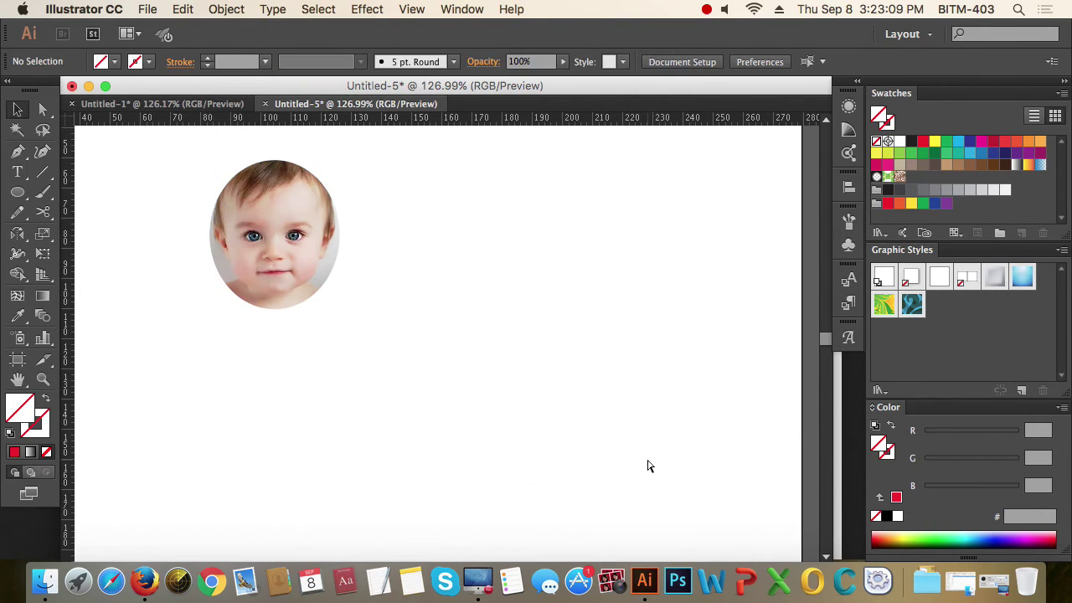
{"action": "key", "text": "super+a"}
{"action": "key", "text": "shift+Left"}
- Drag the oval clip group into position, ending slightly to the right
{"action": "left_click", "coordinate": [430, 362]}
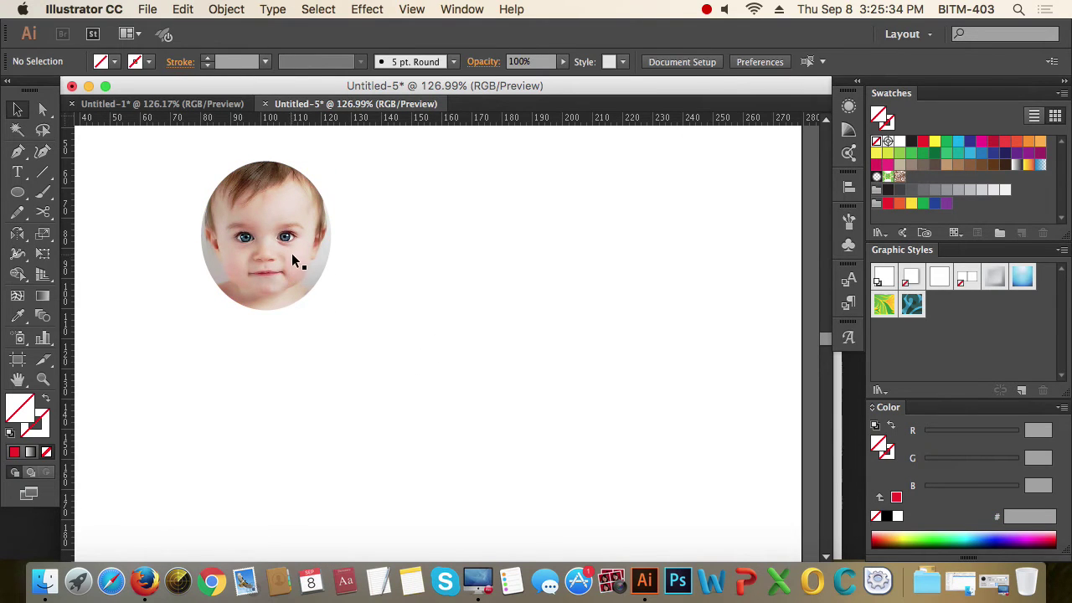
{"action": "left_click", "coordinate": [295, 260]}
{"action": "left_click_drag", "start_coordinate": [311, 249], "coordinate": [450, 328]}
{"action": "left_click", "coordinate": [564, 360]}
{"action": "left_click_drag", "start_coordinate": [483, 360], "coordinate": [381, 325]}
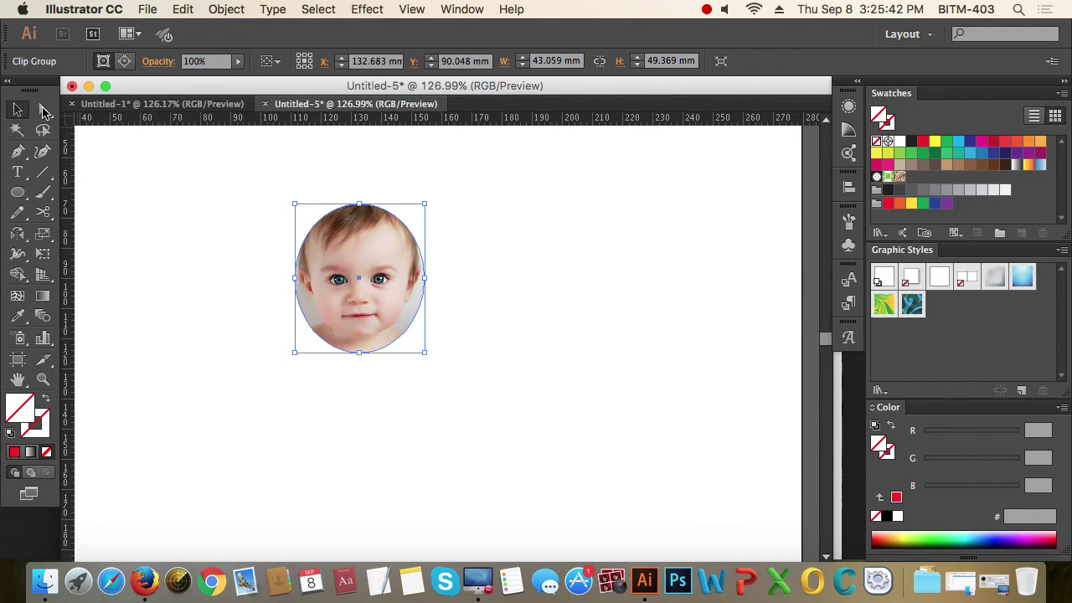
- Direct-select the photo inside the oval, shrink it and nudge it right so the face fills it
{"action": "left_click", "coordinate": [43, 110]}
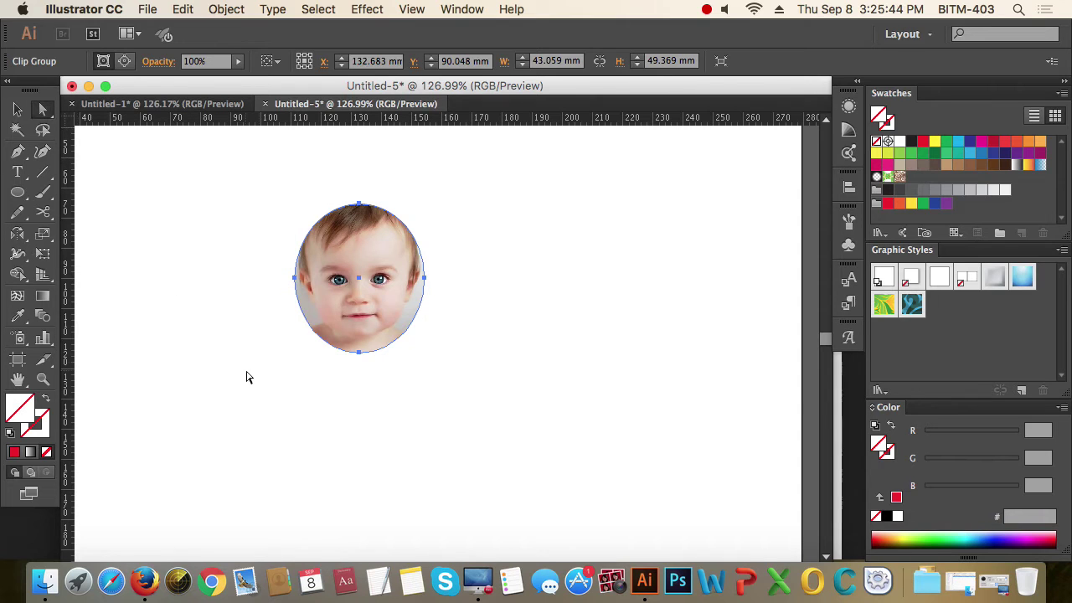
{"action": "left_click", "coordinate": [451, 418]}
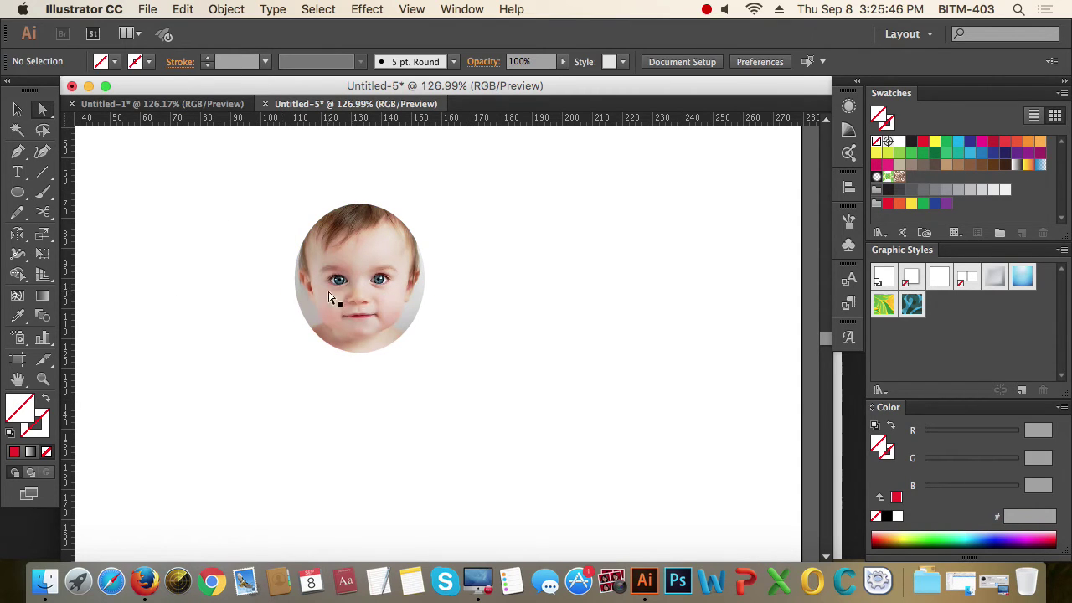
{"action": "left_click", "coordinate": [382, 307]}
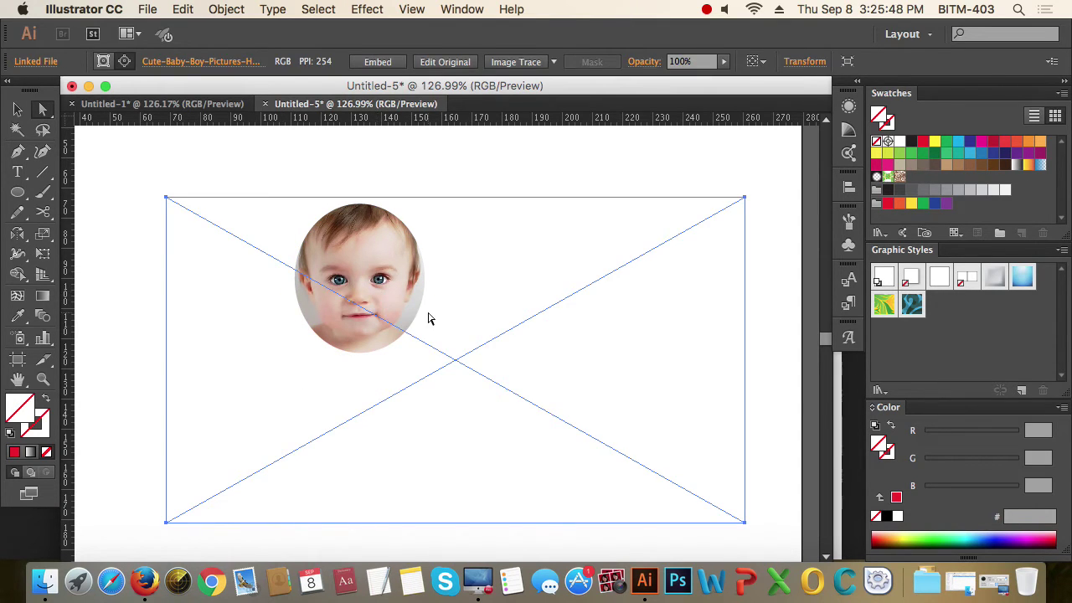
{"action": "left_click", "coordinate": [514, 331]}
{"action": "left_click_drag", "start_coordinate": [513, 332], "coordinate": [538, 368]}
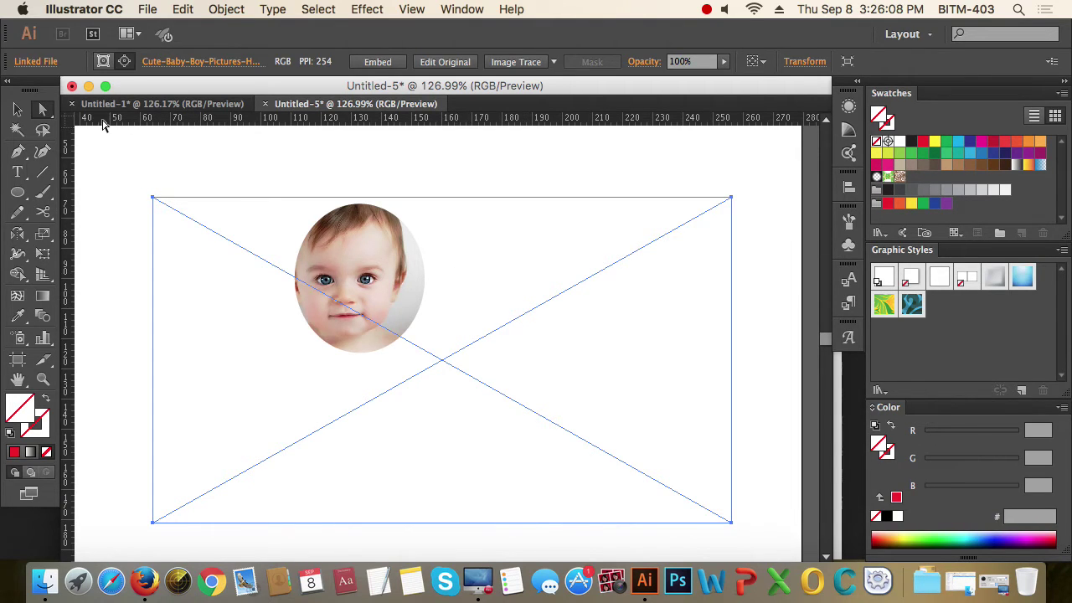
{"action": "left_click", "coordinate": [17, 111]}
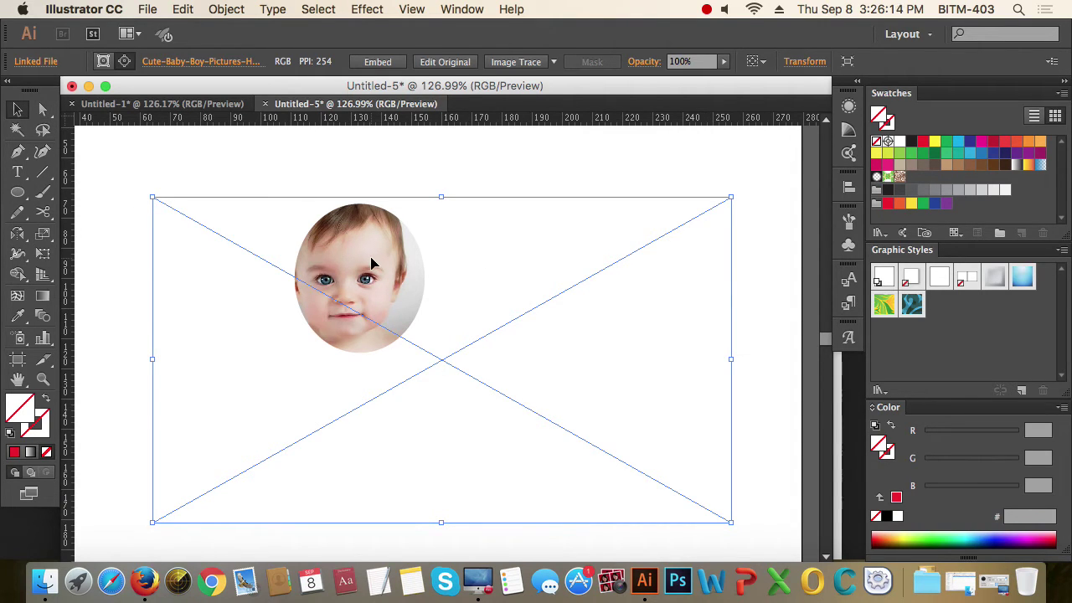
{"action": "left_click", "coordinate": [733, 525]}
{"action": "left_click_drag", "start_coordinate": [732, 524], "coordinate": [438, 370]}
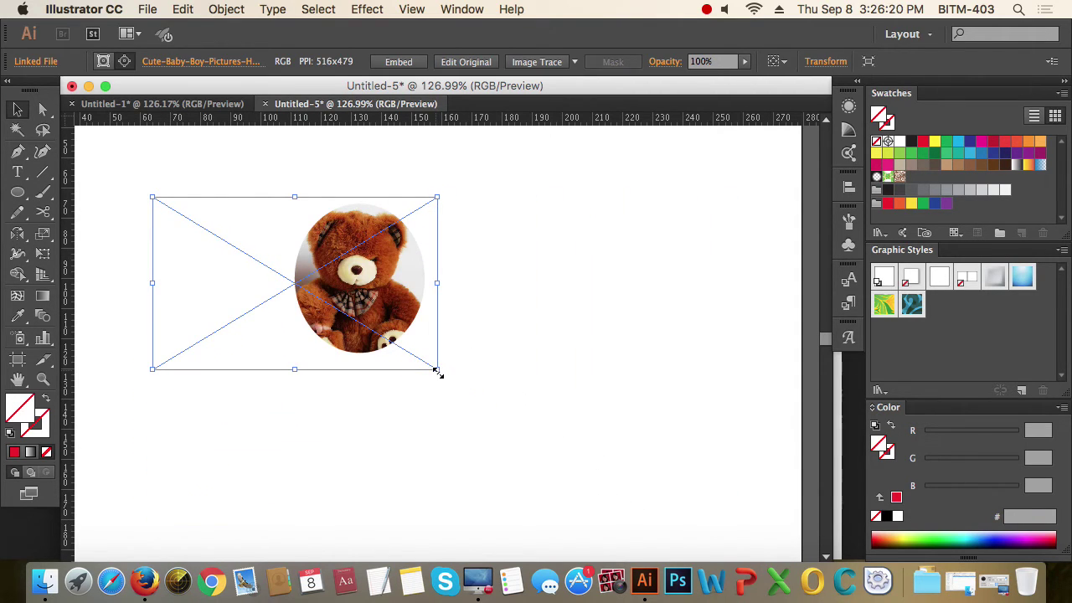
{"action": "key", "text": "shift+Right"}
{"action": "key", "text": "shift+Right"}
{"action": "key", "text": "shift+Right"}
{"action": "key", "text": "shift+Right"}
{"action": "key", "text": "shift+Right"}
{"action": "key", "text": "shift+Right"}
{"action": "key", "text": "shift+Right"}
{"action": "key", "text": "shift+Right"}
{"action": "key", "text": "shift+Right"}
{"action": "key", "text": "shift+Right"}
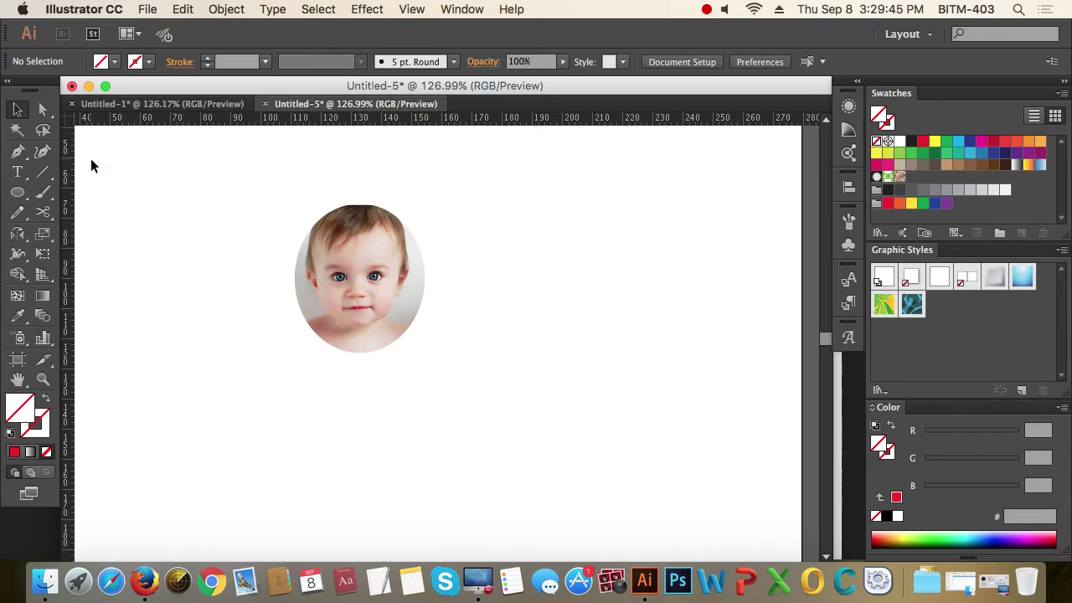
- Move the oval clip group slightly up and left, to X 129.155 mm, Y 84.403 mm
{"action": "left_click", "coordinate": [373, 283]}
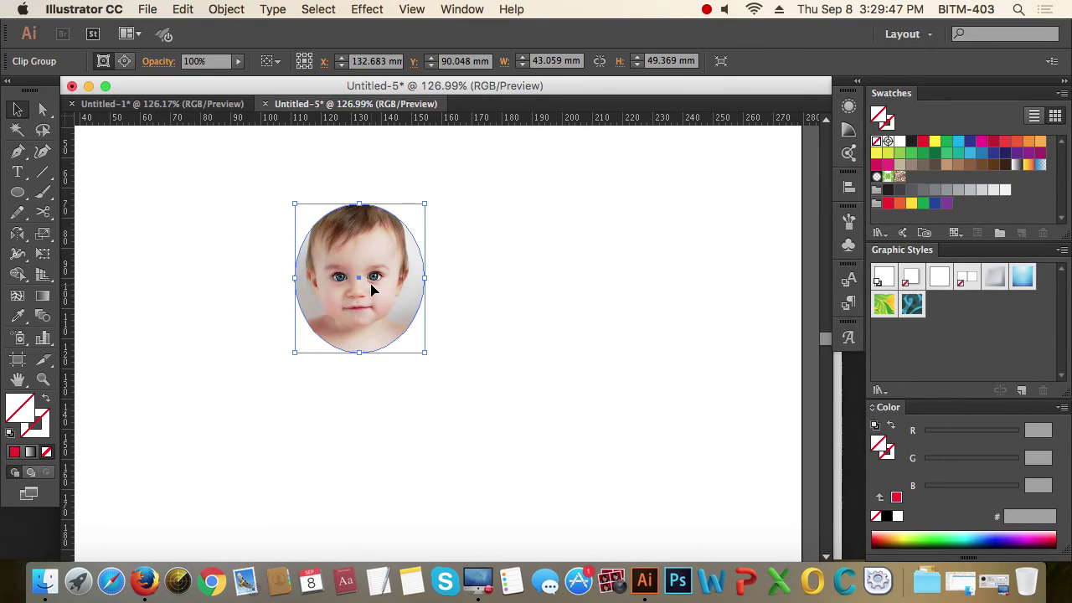
{"action": "left_click", "coordinate": [506, 295]}
{"action": "left_click_drag", "start_coordinate": [374, 276], "coordinate": [365, 262]}
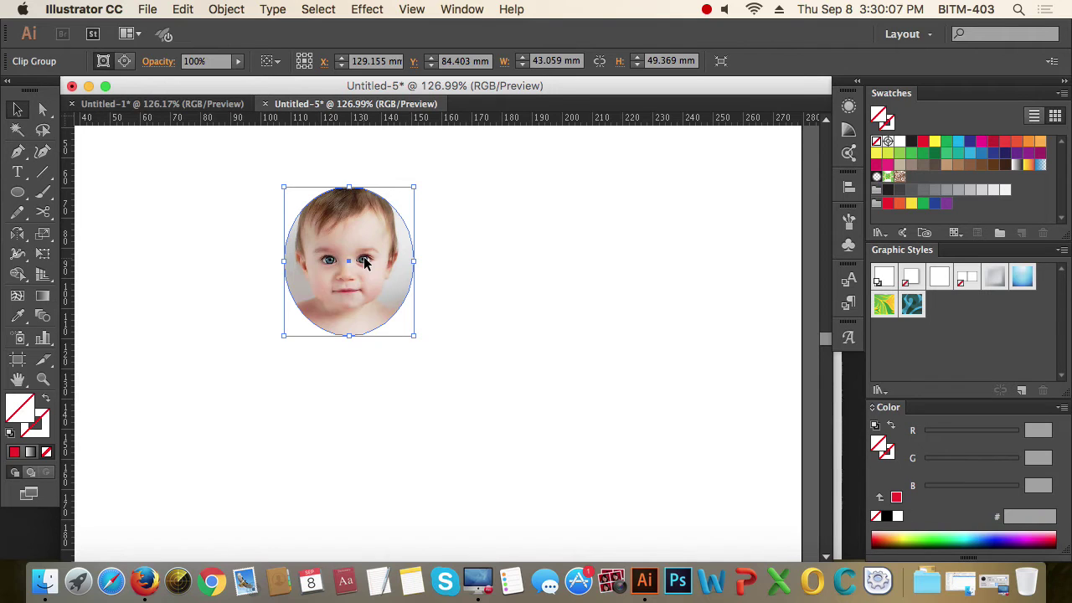
- Release the clipping mask on the baby photo with Object > Clipping Mask > Release
{"action": "left_click", "coordinate": [502, 318]}
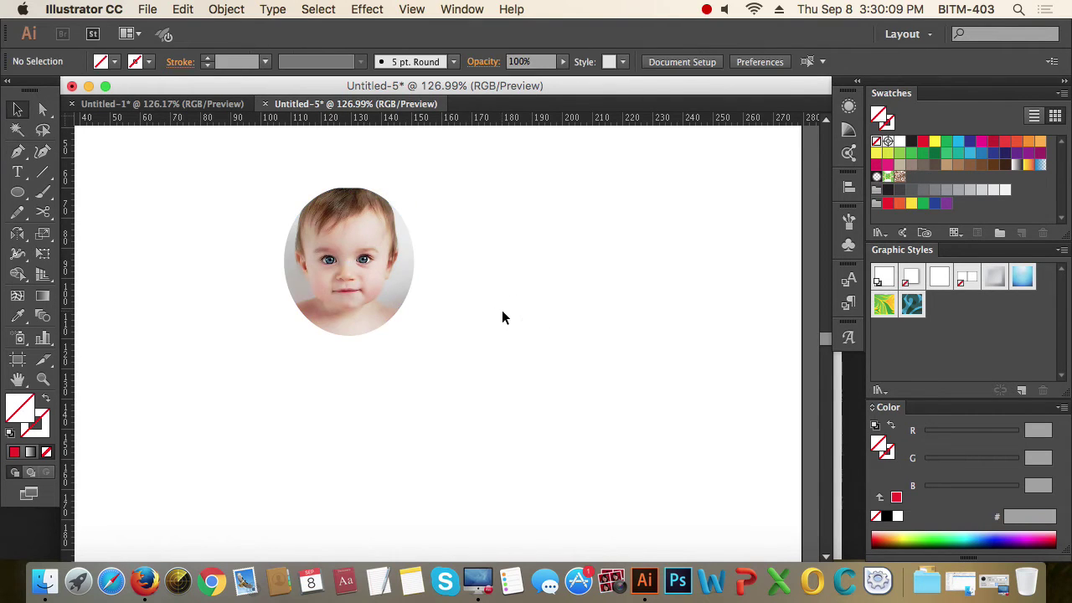
{"action": "left_click", "coordinate": [334, 283]}
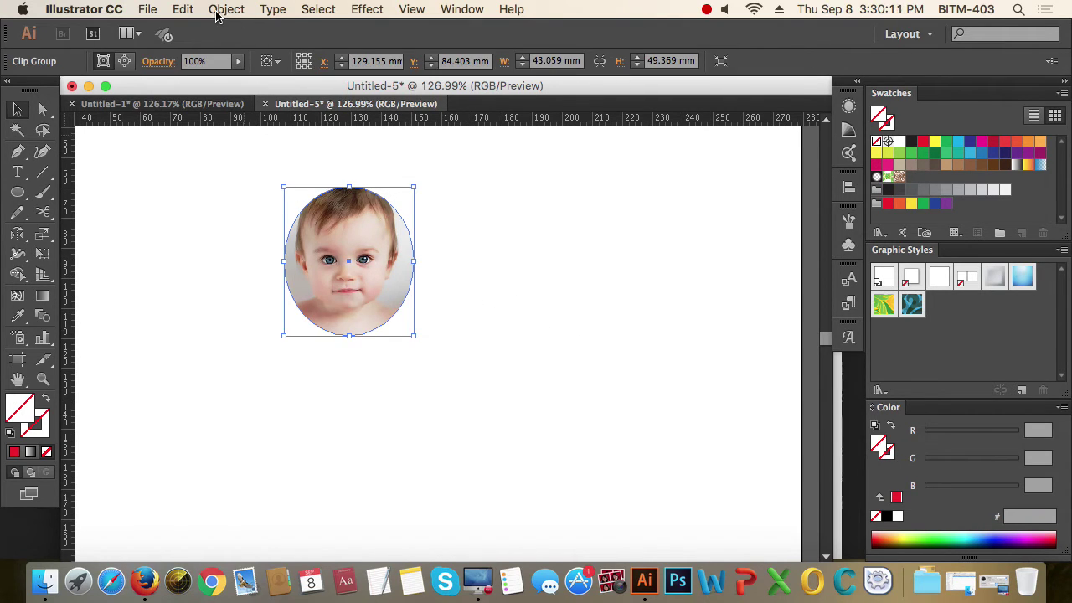
{"action": "left_click", "coordinate": [224, 10]}
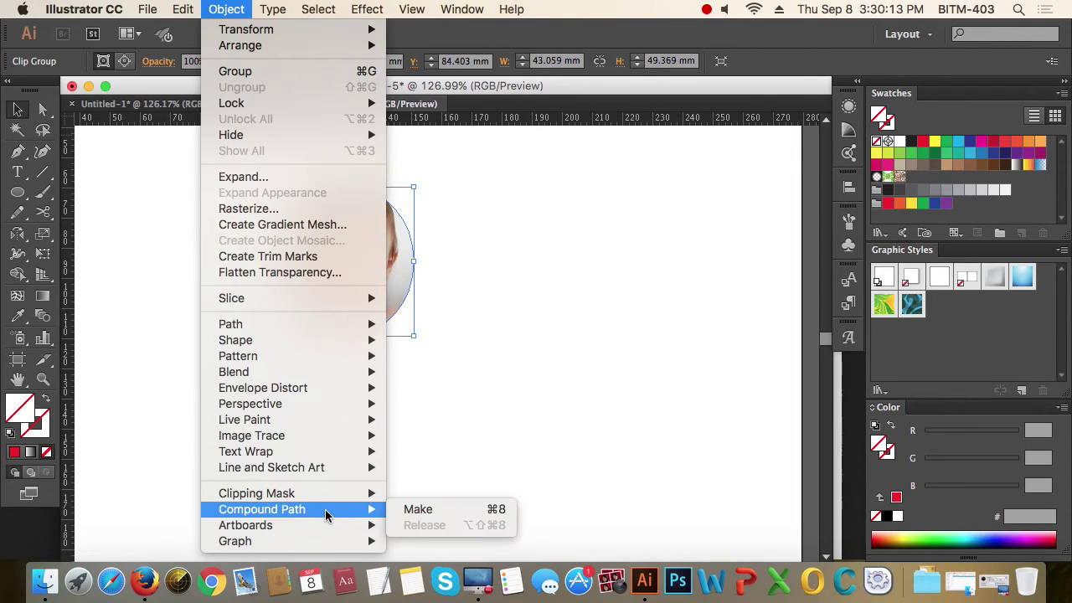
{"action": "mouse_move", "coordinate": [326, 494]}
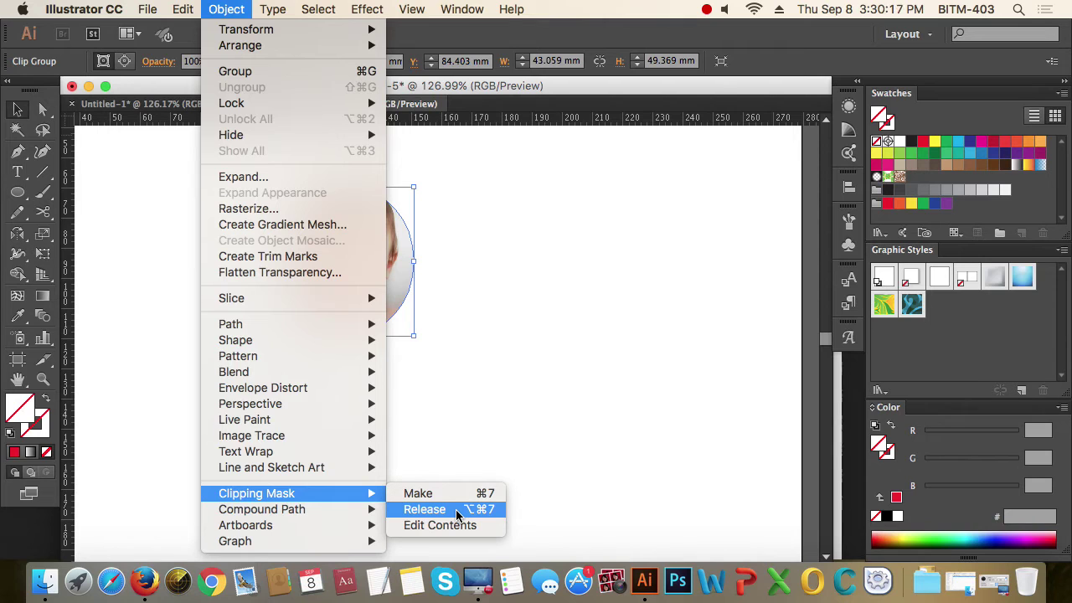
{"action": "left_click", "coordinate": [457, 513]}
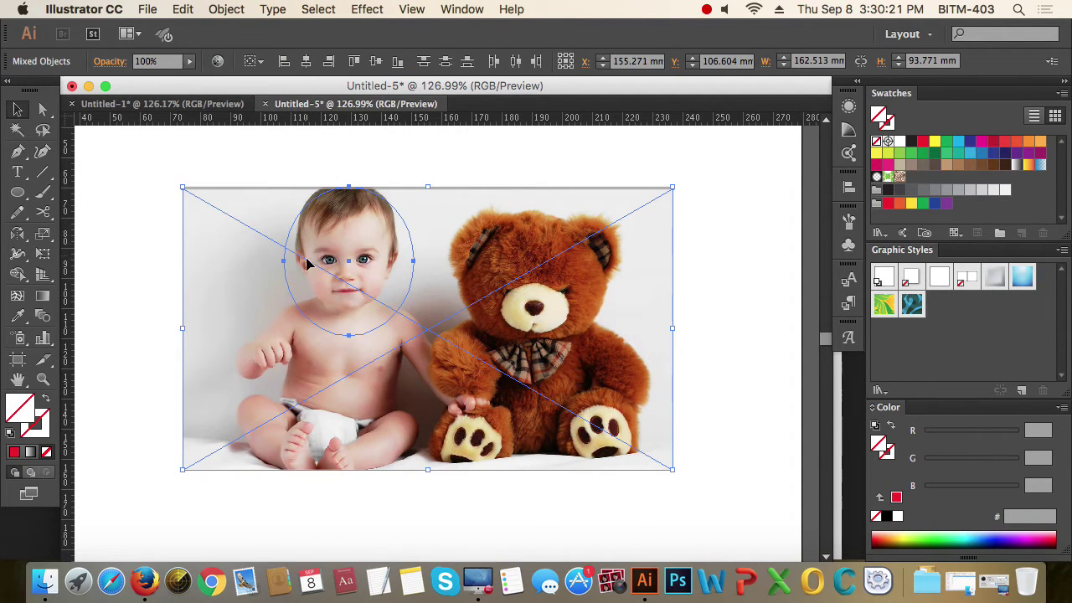
- Move the photo down-right and the circle outline up so they sit apart
{"action": "left_click", "coordinate": [707, 348]}
{"action": "left_click", "coordinate": [524, 373]}
{"action": "left_click_drag", "start_coordinate": [524, 373], "coordinate": [561, 466]}
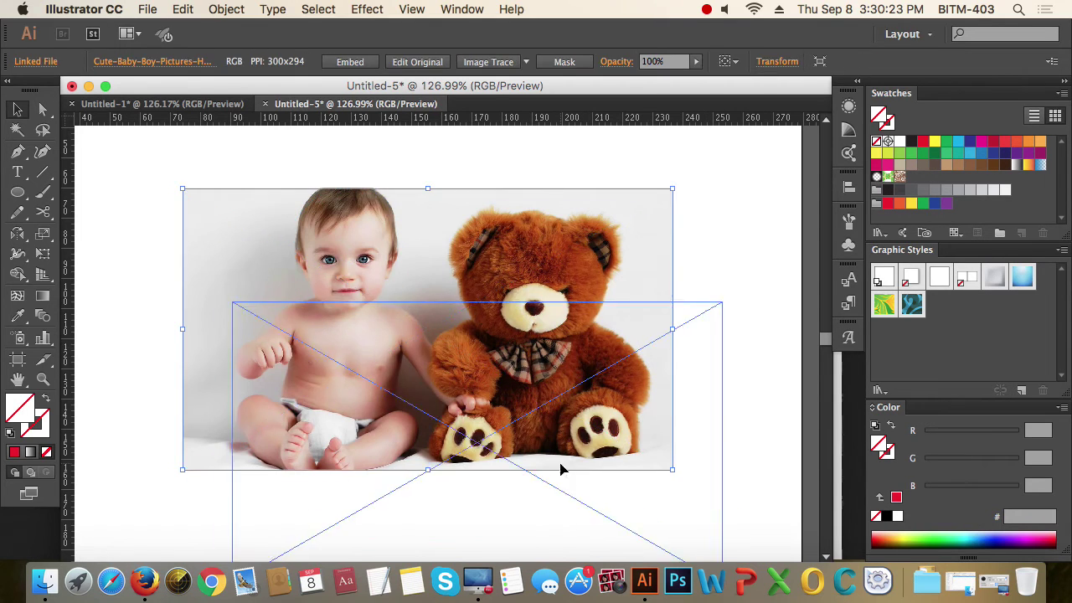
{"action": "left_click_drag", "start_coordinate": [390, 234], "coordinate": [287, 347]}
{"action": "left_click_drag", "start_coordinate": [380, 165], "coordinate": [340, 226]}
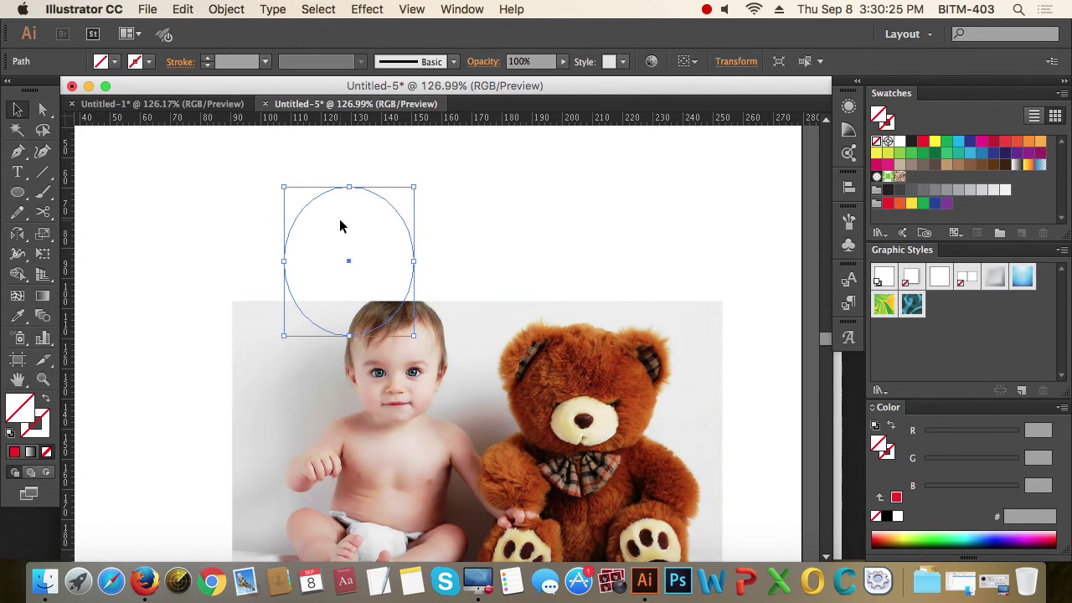
{"action": "left_click_drag", "start_coordinate": [408, 232], "coordinate": [404, 209]}
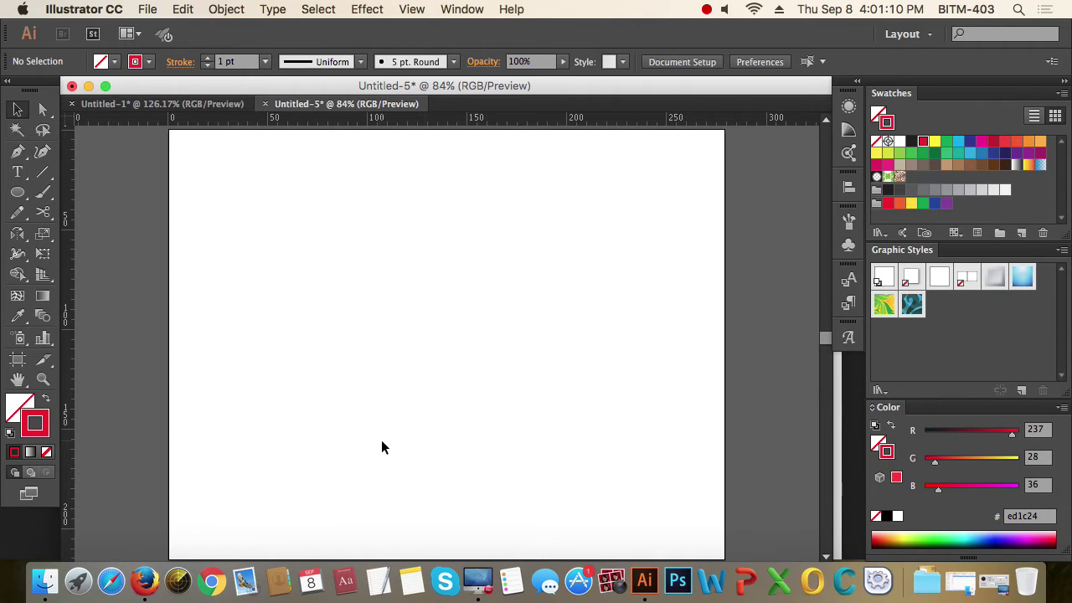
- Open the Character panel from Window > Type > Character
{"action": "left_click", "coordinate": [462, 9]}
{"action": "mouse_move", "coordinate": [578, 548]}
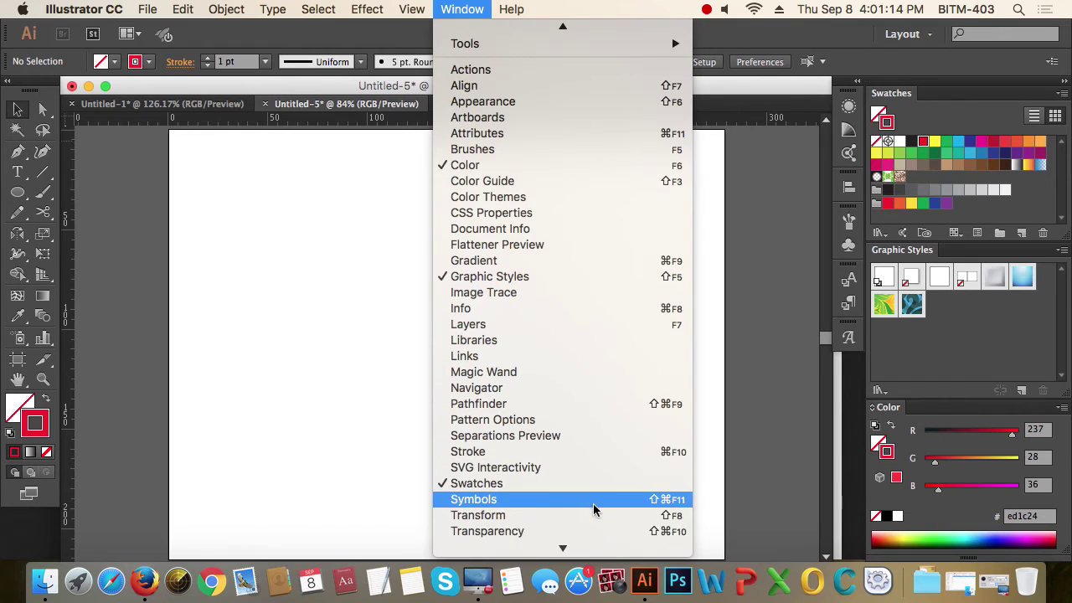
{"action": "mouse_move", "coordinate": [589, 414]}
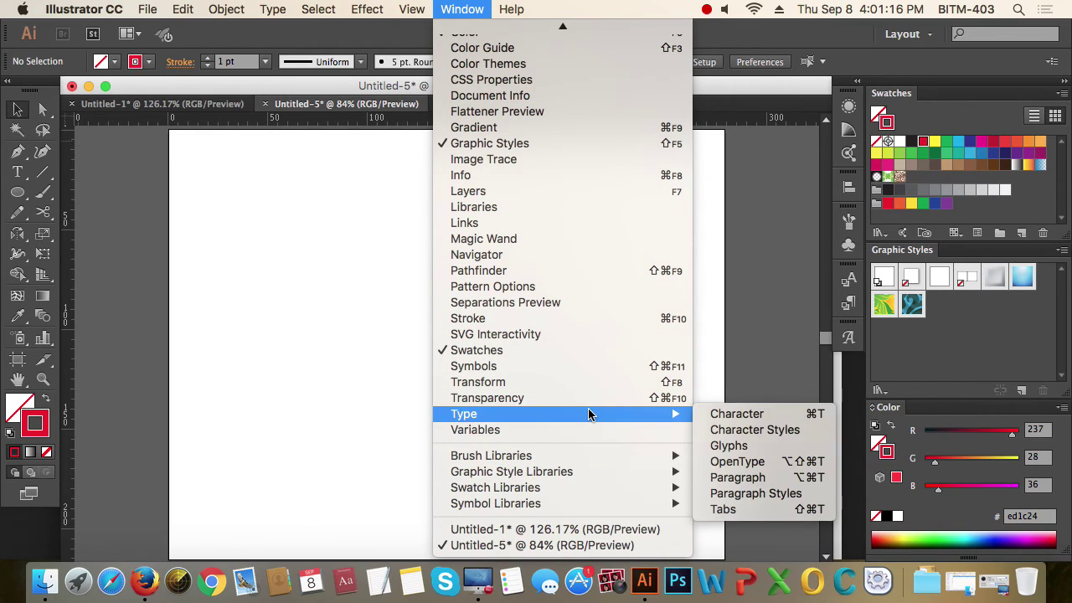
{"action": "left_click", "coordinate": [790, 423]}
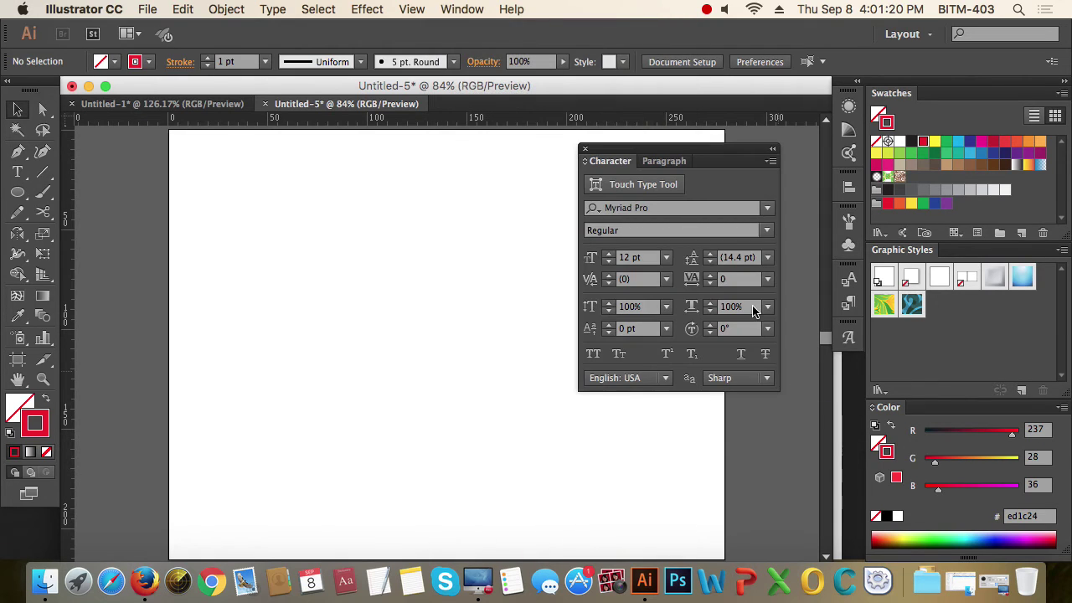
- Compare the Character and Paragraph tabs, then reveal the Type tool's variants
{"action": "left_click", "coordinate": [675, 165]}
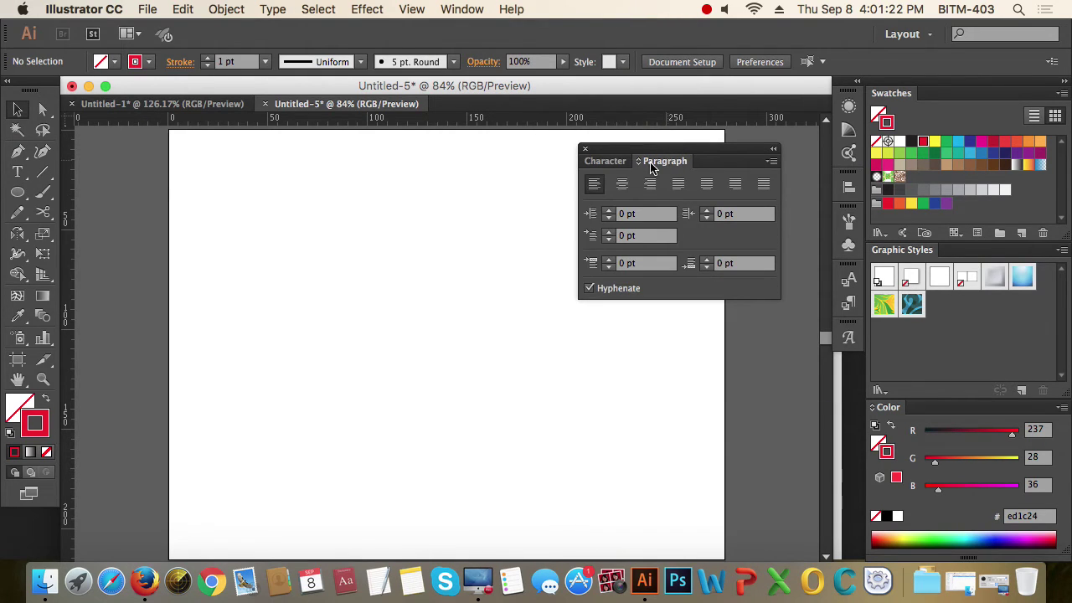
{"action": "left_click", "coordinate": [613, 166]}
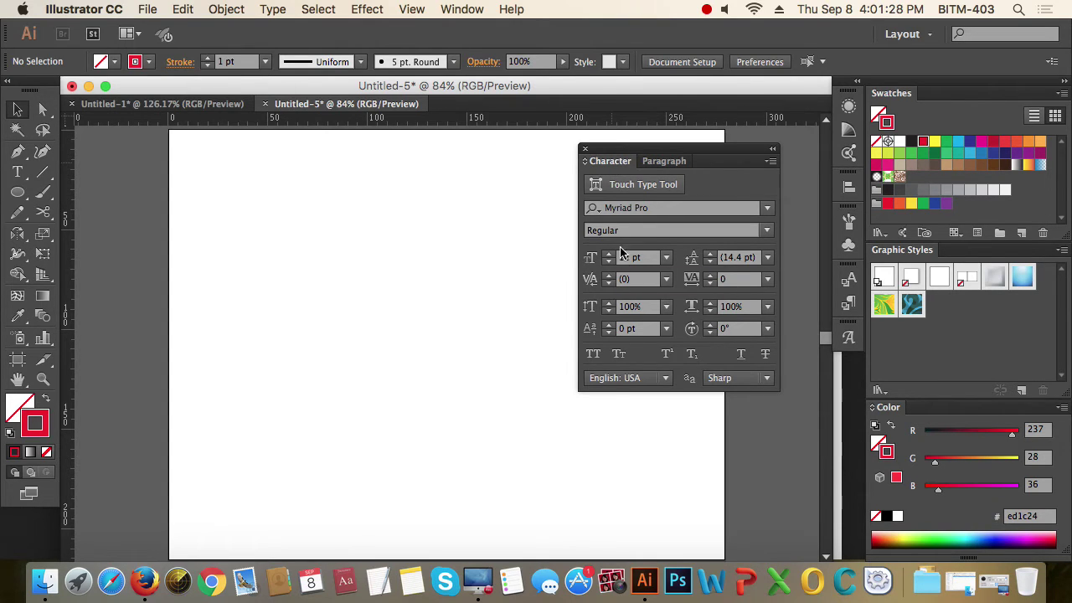
{"action": "left_click", "coordinate": [672, 164]}
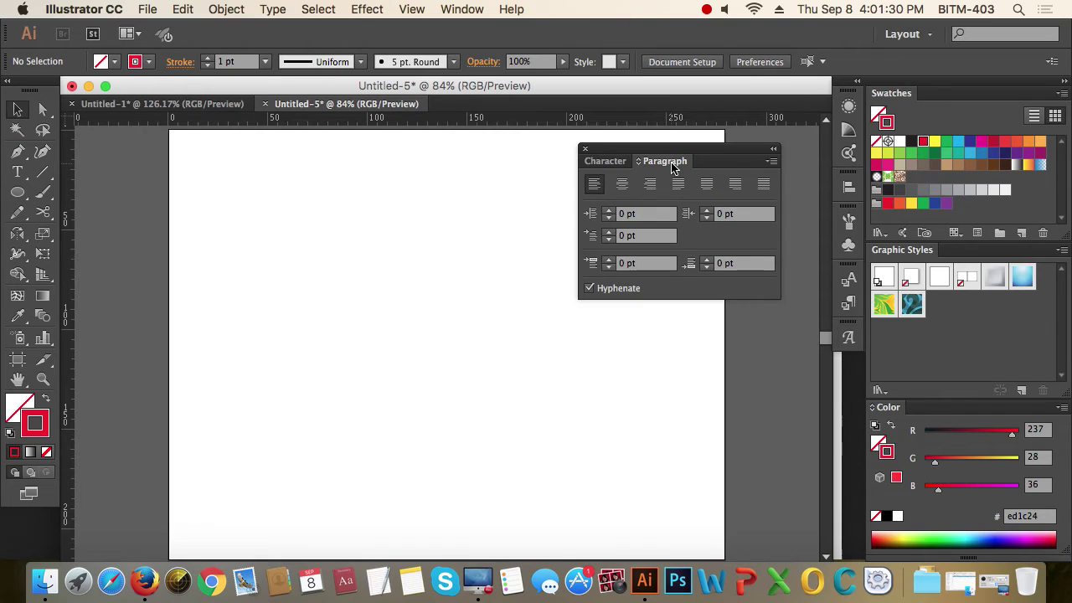
{"action": "left_click", "coordinate": [605, 161]}
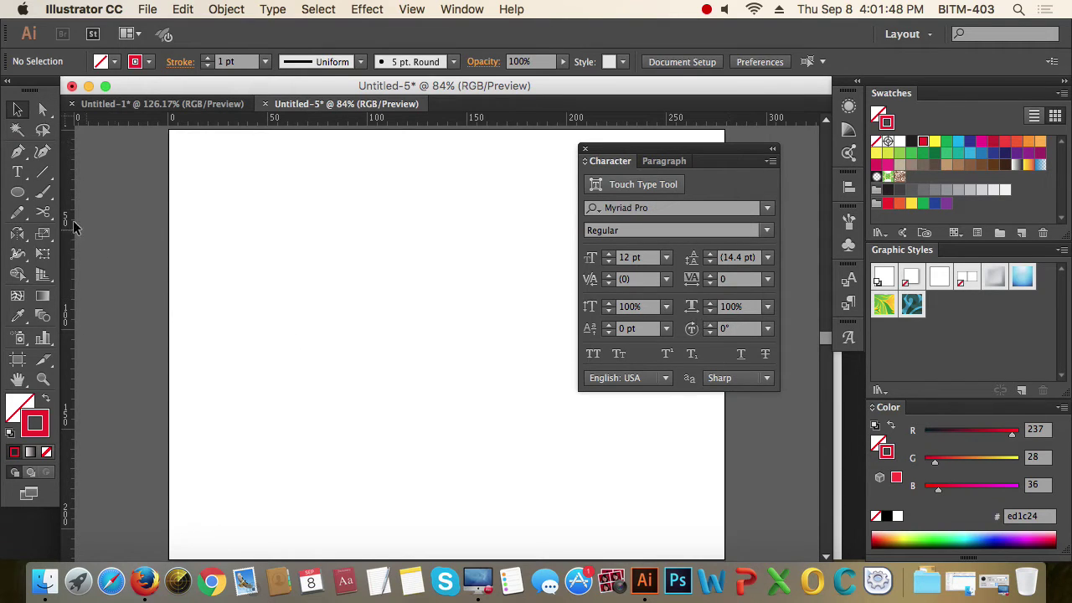
{"action": "left_click", "coordinate": [19, 172]}
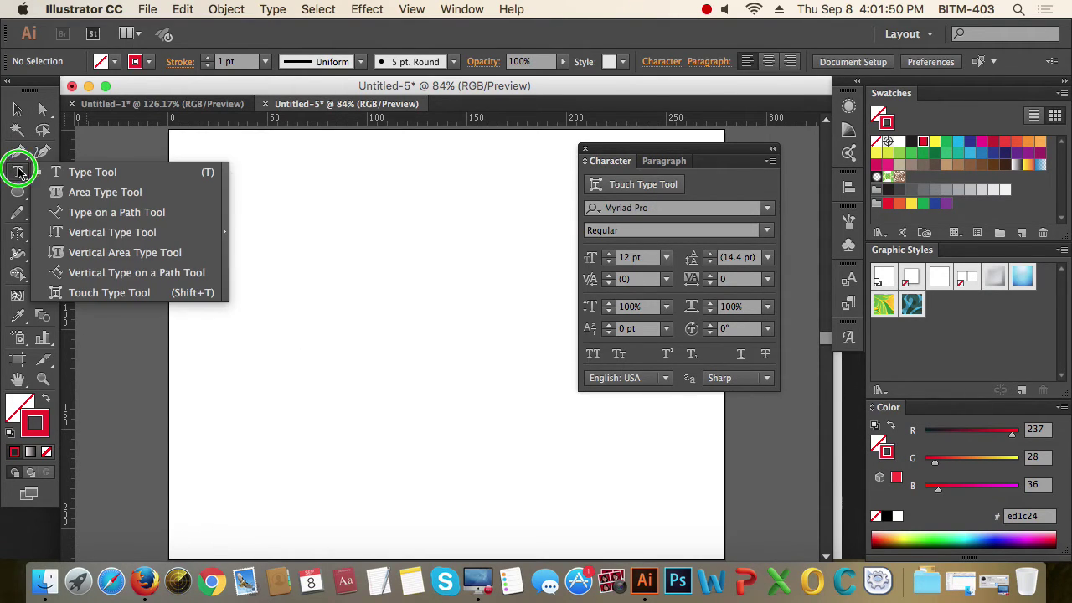
- Tear off the text tools as a floating panel and create point text reading 'Bangladesh'
{"action": "left_click", "coordinate": [227, 206]}
{"action": "left_click_drag", "start_coordinate": [115, 182], "coordinate": [210, 153]}
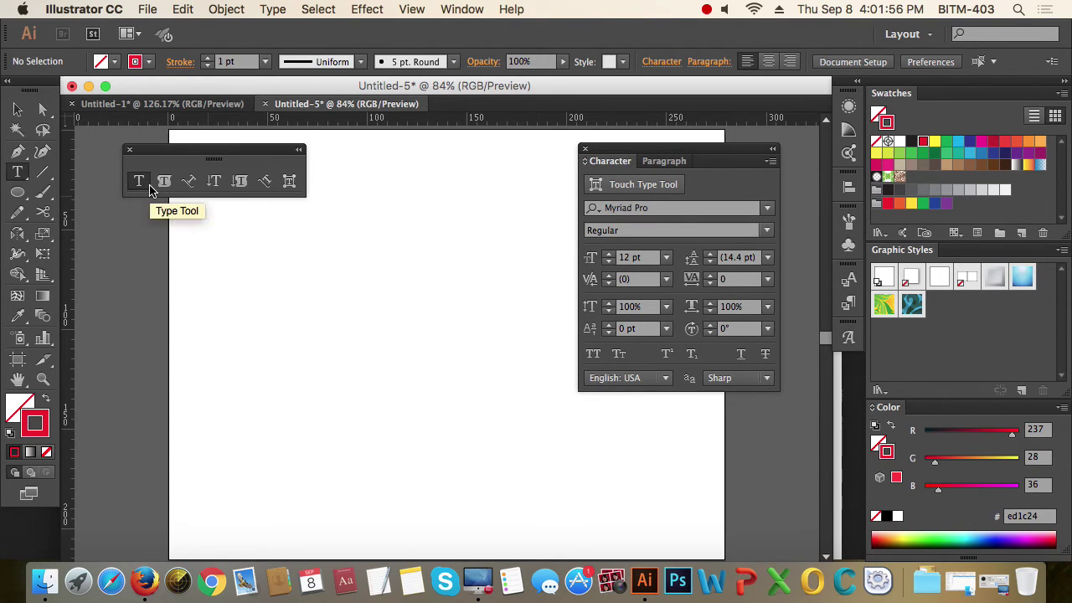
{"action": "left_click", "coordinate": [269, 256]}
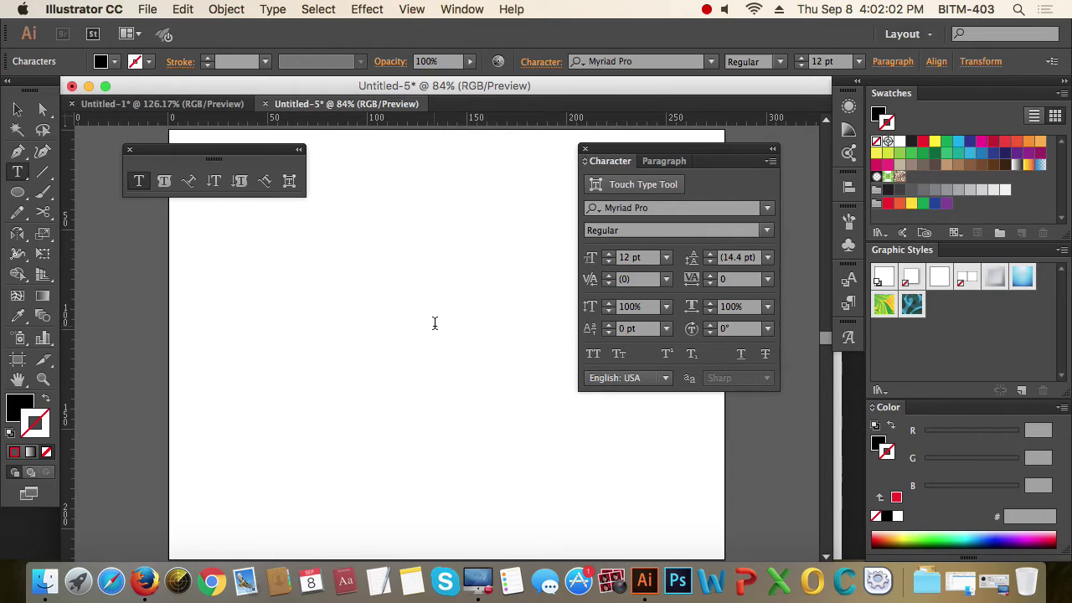
{"action": "type", "text": "fslkfj slfsj flsfjls jflsjf lsflsk"}
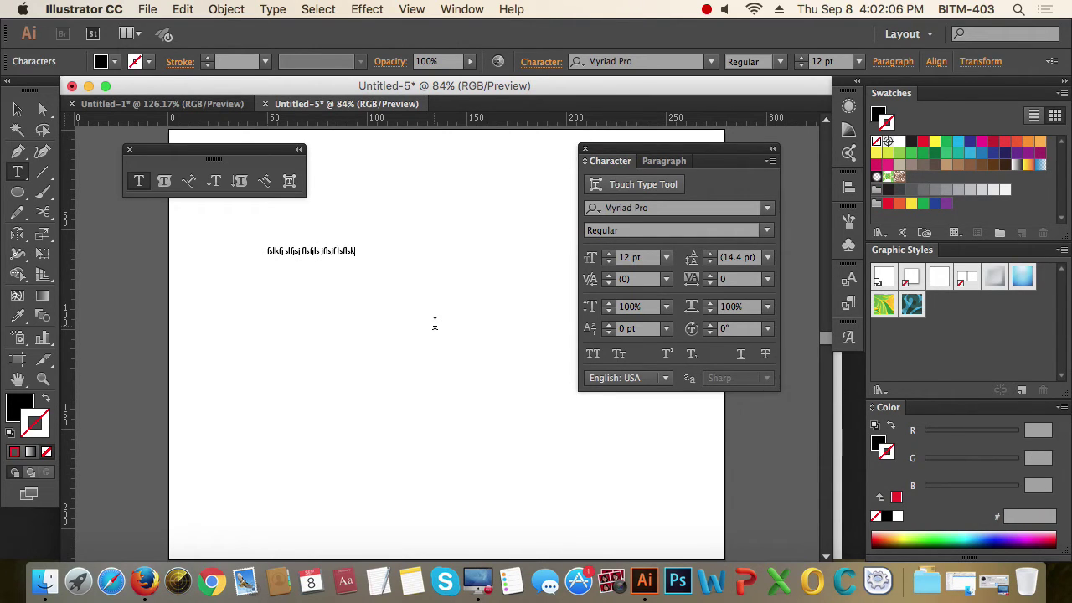
{"action": "key", "text": "super+a"}
{"action": "type", "text": "B"}
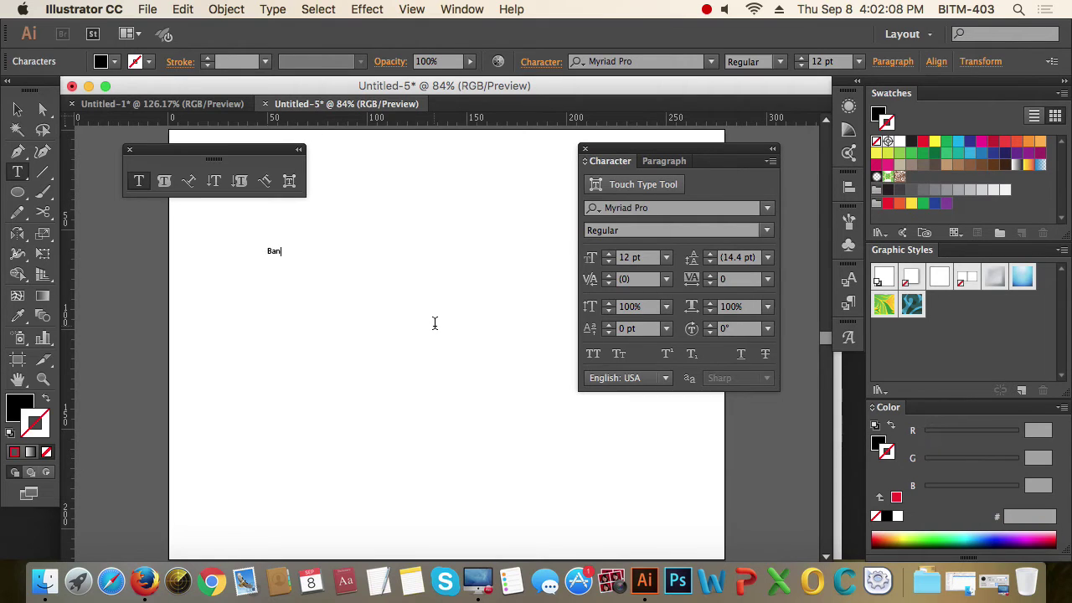
{"action": "type", "text": "angladesh"}
{"action": "left_click", "coordinate": [18, 109]}
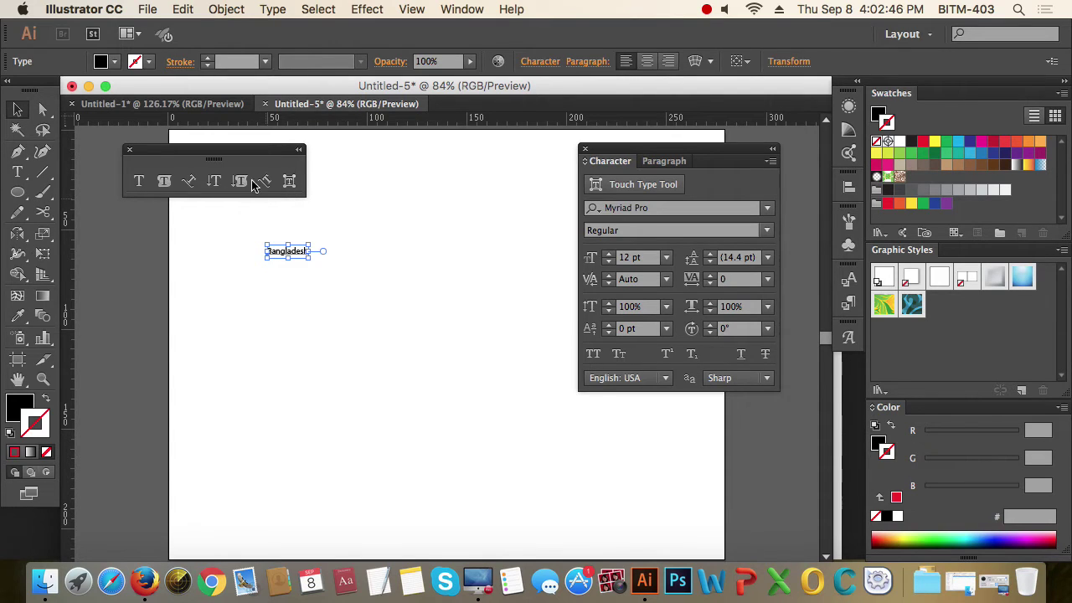
- Reposition the floating text tools, test selecting the Bangladesh text, then choose Area Type
{"action": "left_click_drag", "start_coordinate": [158, 160], "coordinate": [154, 141]}
{"action": "left_click", "coordinate": [287, 269]}
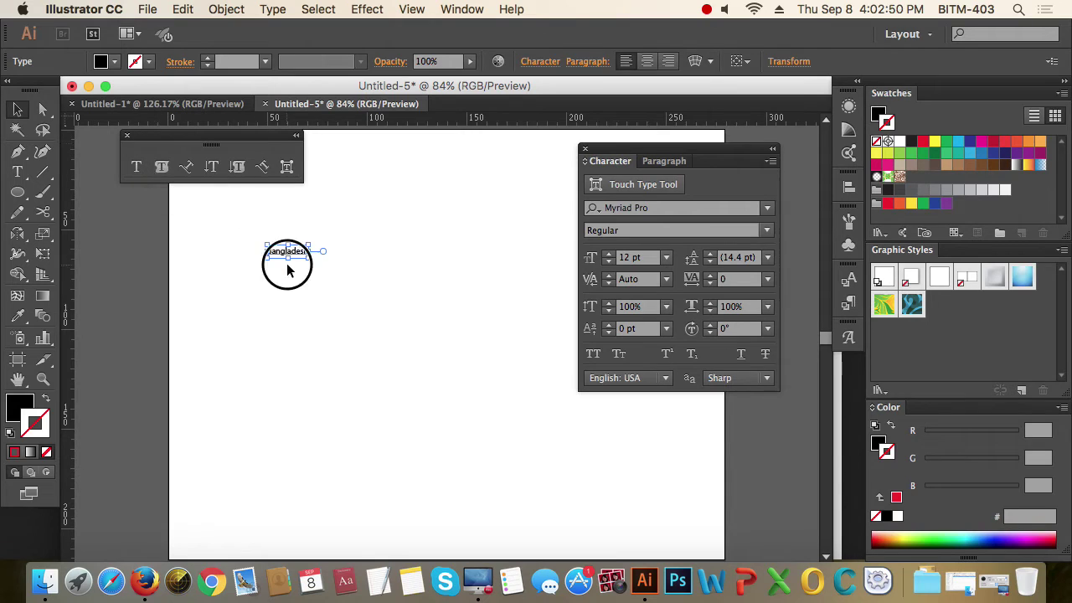
{"action": "left_click", "coordinate": [314, 301]}
{"action": "left_click", "coordinate": [287, 251]}
{"action": "left_click", "coordinate": [330, 278]}
{"action": "left_click", "coordinate": [285, 251]}
{"action": "left_click", "coordinate": [343, 295]}
{"action": "left_click", "coordinate": [161, 168]}
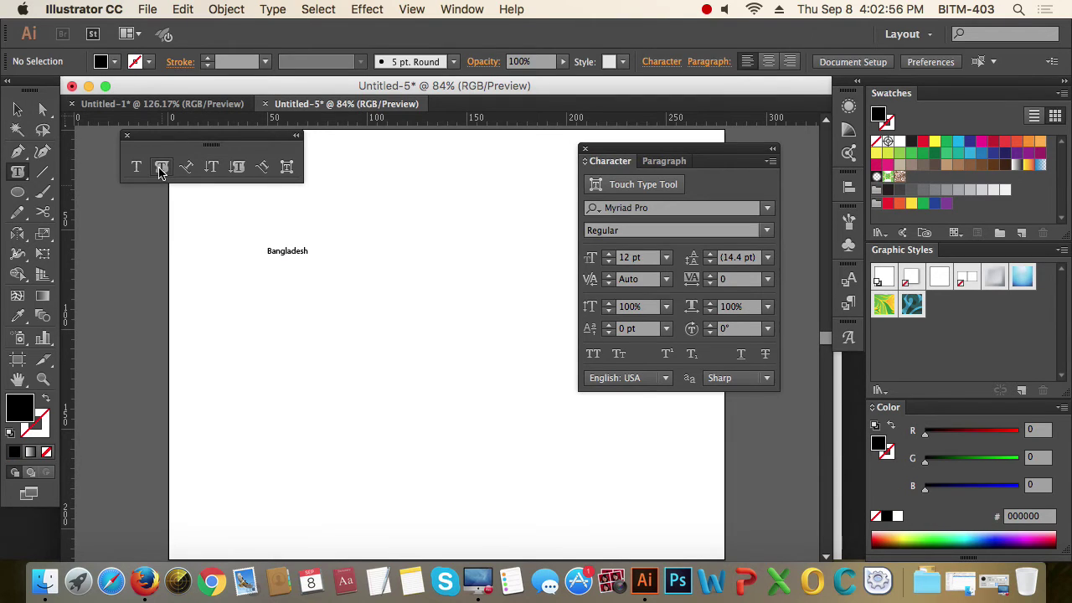
{"action": "left_click", "coordinate": [18, 194]}
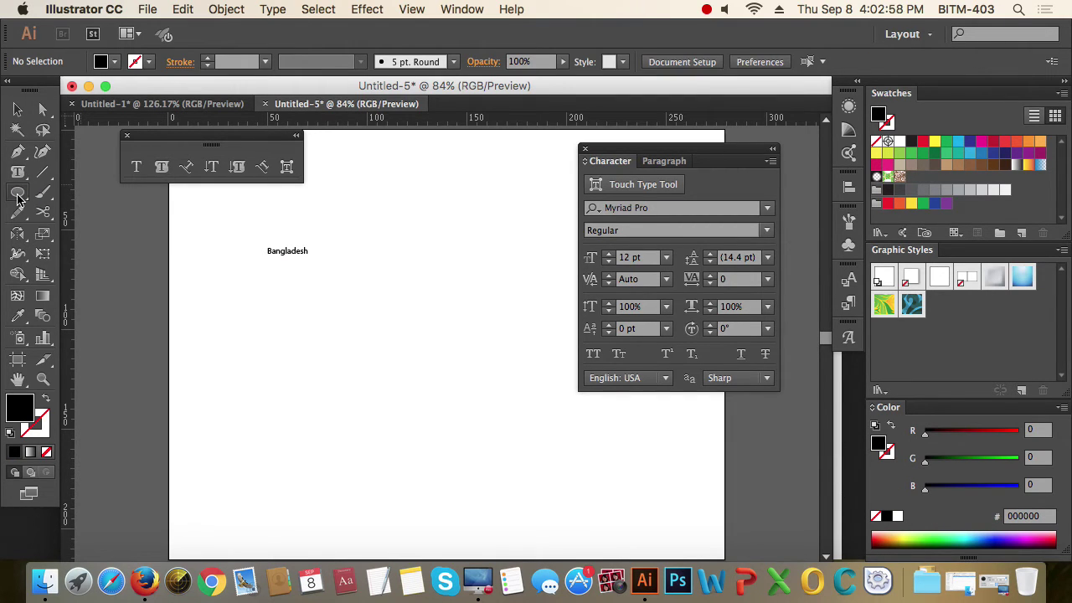
{"action": "left_click_drag", "start_coordinate": [18, 194], "coordinate": [107, 199]}
{"action": "left_click_drag", "start_coordinate": [246, 304], "coordinate": [467, 437]}
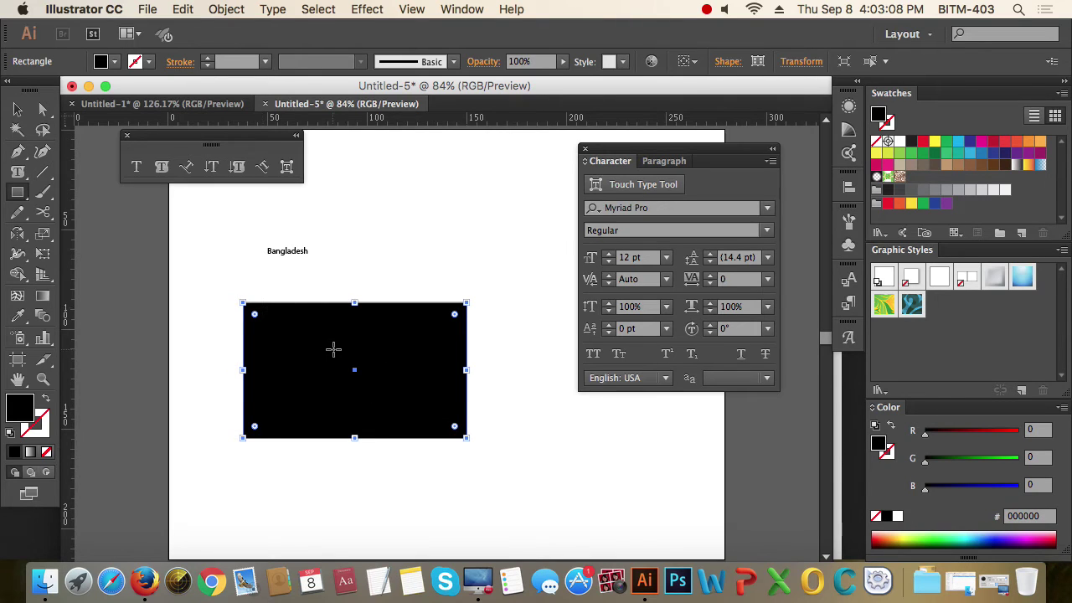
{"action": "left_click", "coordinate": [156, 170]}
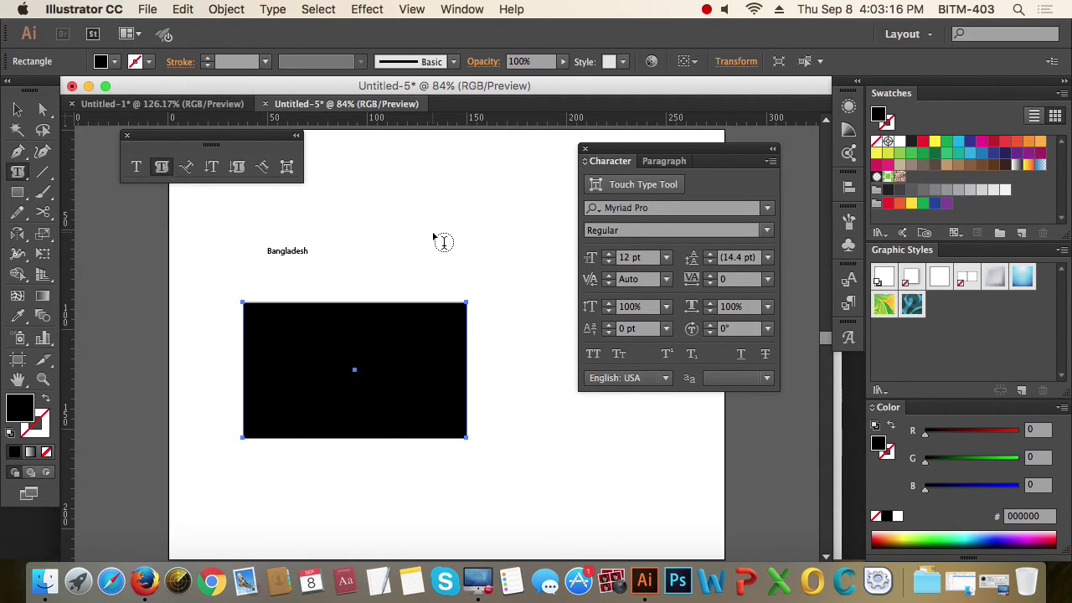
{"action": "left_click", "coordinate": [250, 309]}
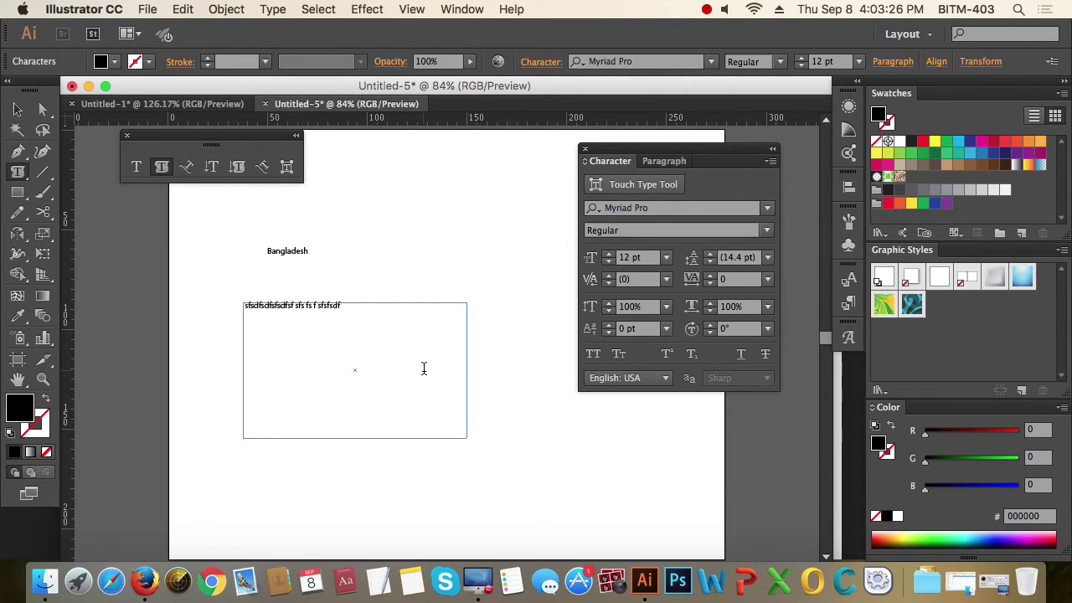
{"action": "type", "text": "sfsdfsdfsdfsf sfs fs f sfsfsdfs fs fsd fsdfdsf dsf dsf dsf d sdf sdf sdf sd sd fsd"}
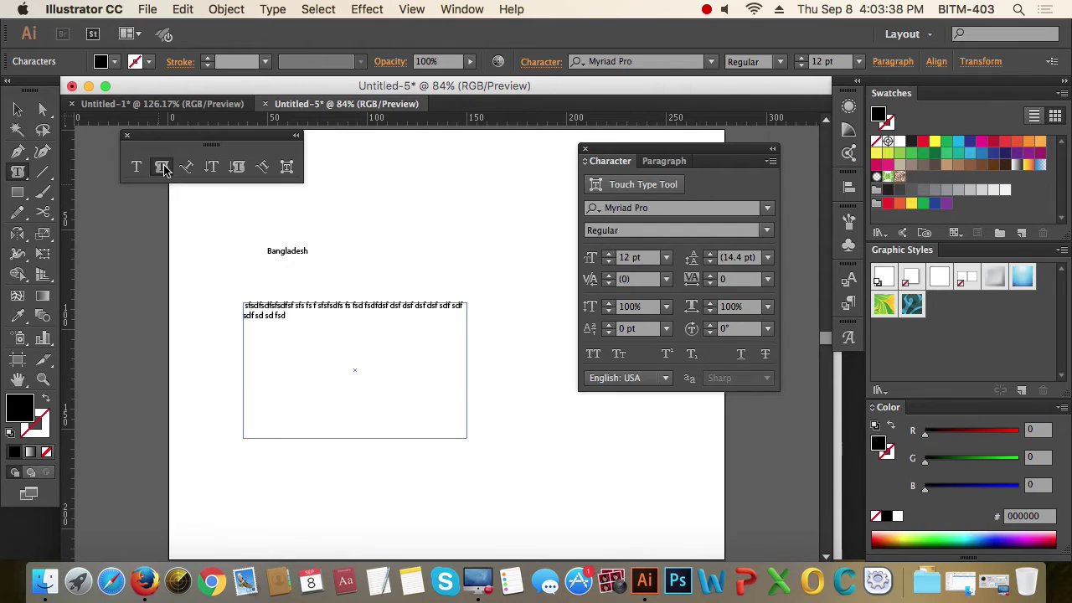
{"action": "left_click", "coordinate": [17, 109]}
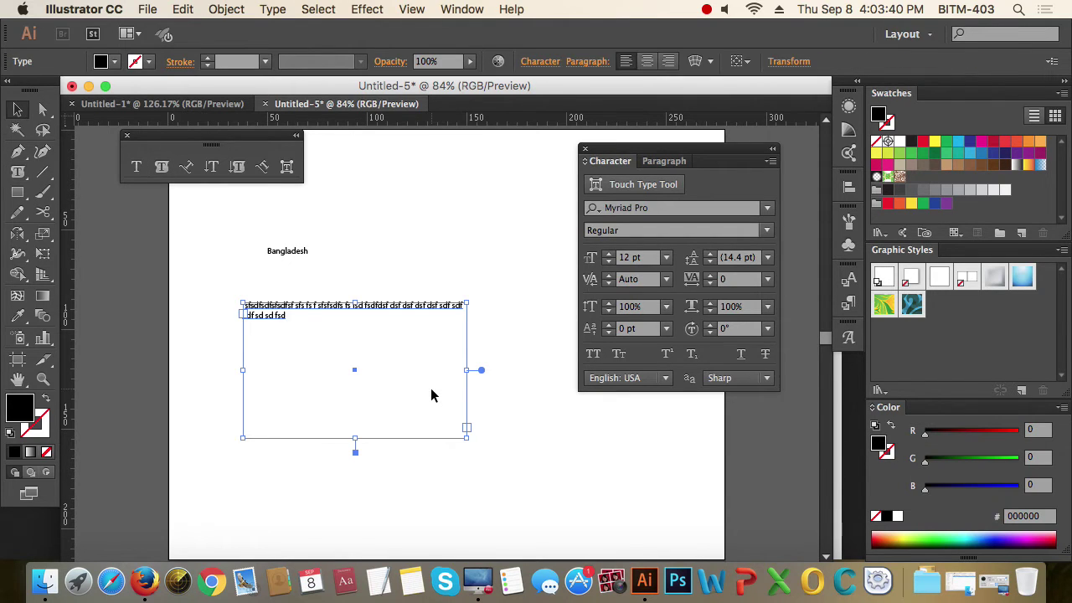
{"action": "key", "text": "Delete"}
{"action": "left_click", "coordinate": [136, 169]}
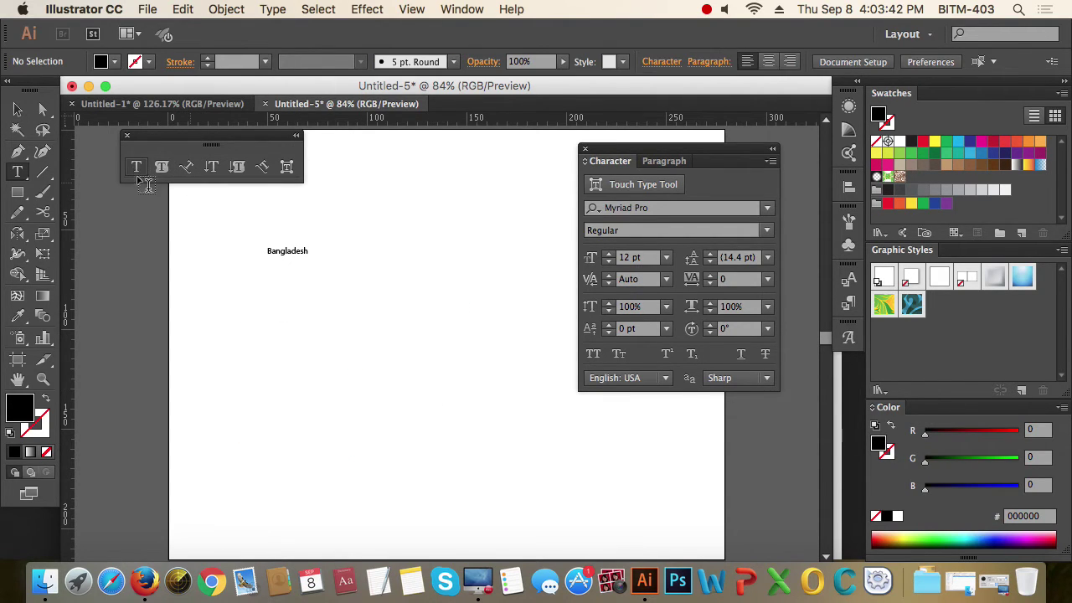
- Draw an area text frame below Bangladesh holding 'gdfg dfg', then switch to Firefox
{"action": "left_click_drag", "start_coordinate": [266, 274], "coordinate": [457, 402]}
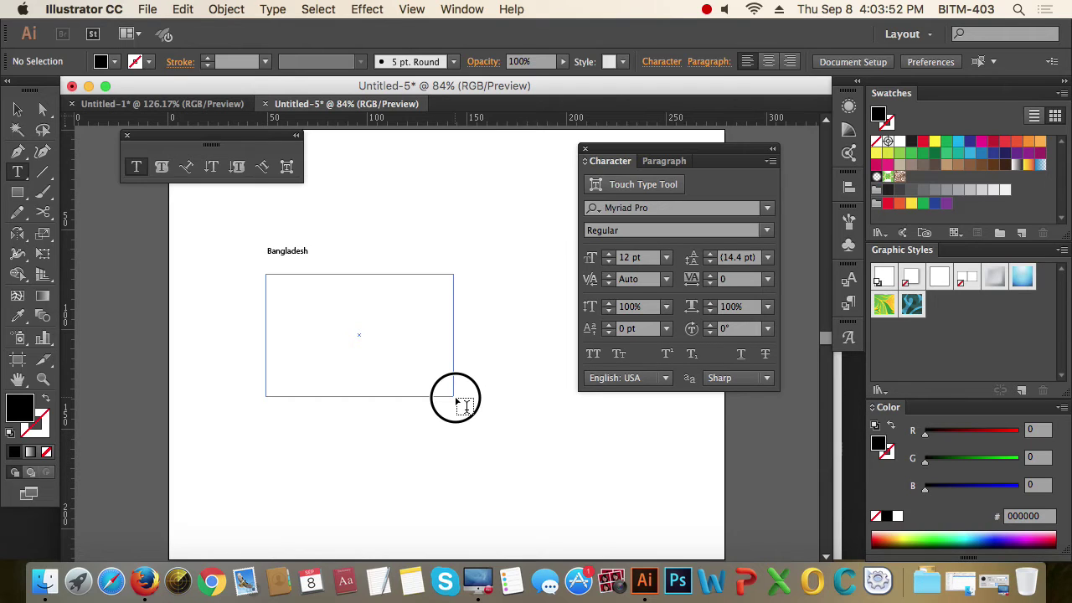
{"action": "left_click_drag", "start_coordinate": [456, 401], "coordinate": [456, 396]}
{"action": "type", "text": "df"}
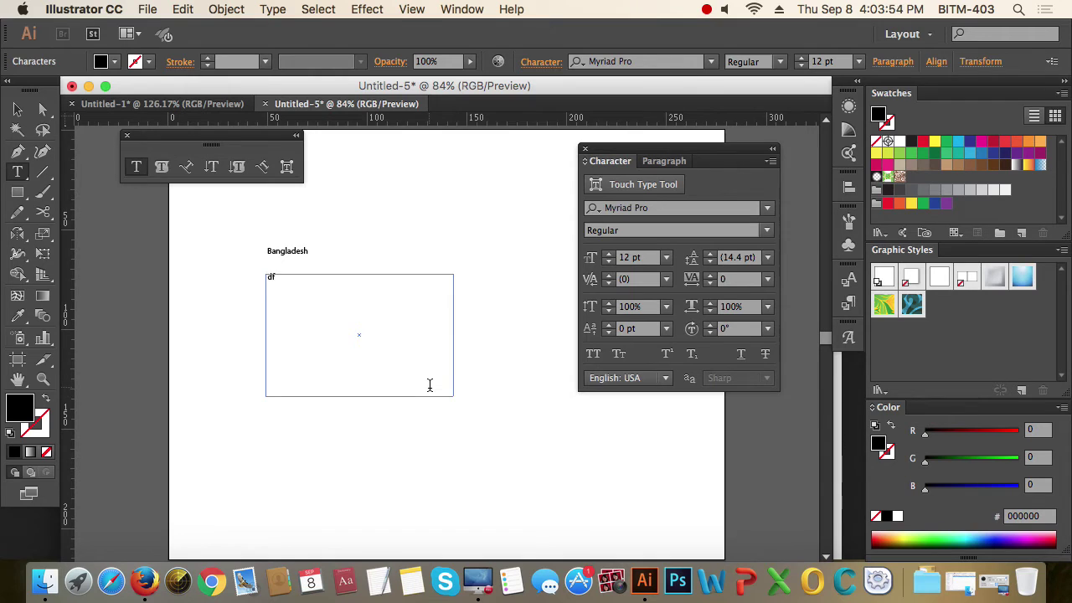
{"action": "type", "text": "gdgdfg dgd fg dg dgdg df gd"}
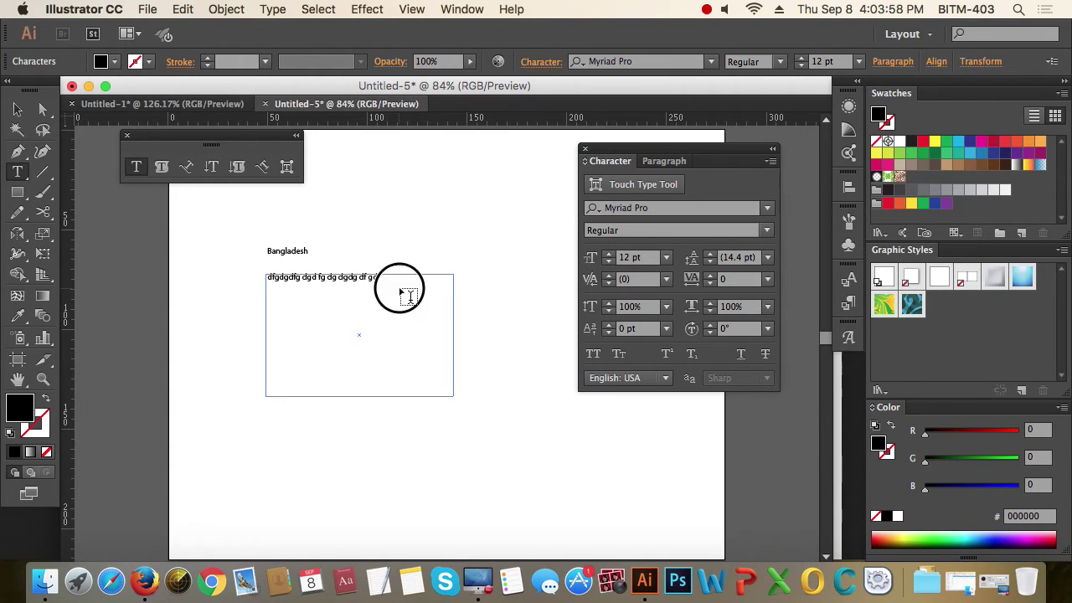
{"action": "left_click_drag", "start_coordinate": [408, 291], "coordinate": [232, 279]}
{"action": "type", "text": "gdfg dfg"}
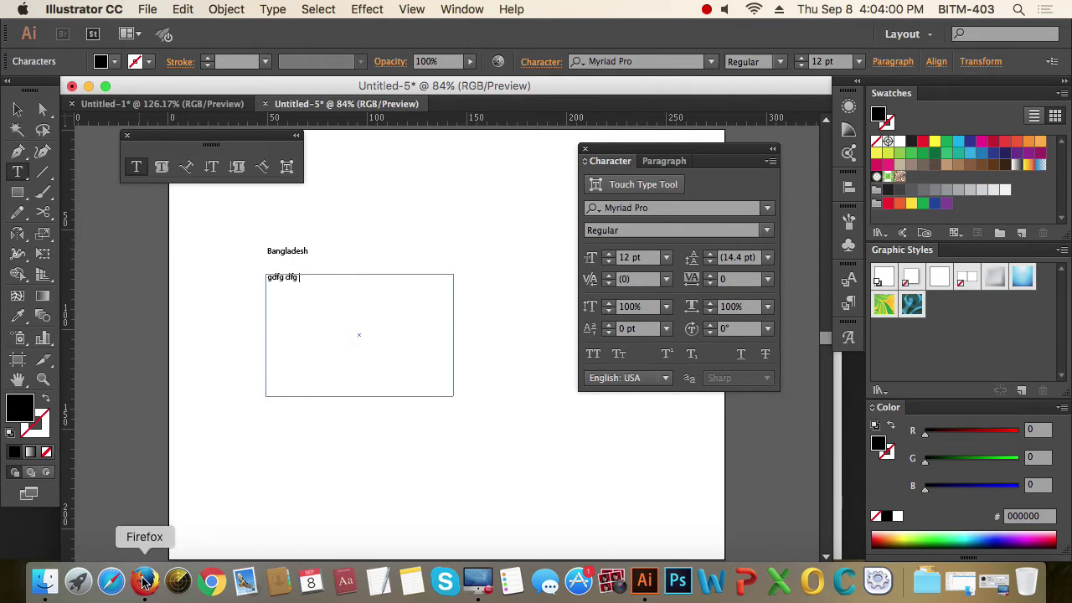
{"action": "left_click", "coordinate": [144, 580]}
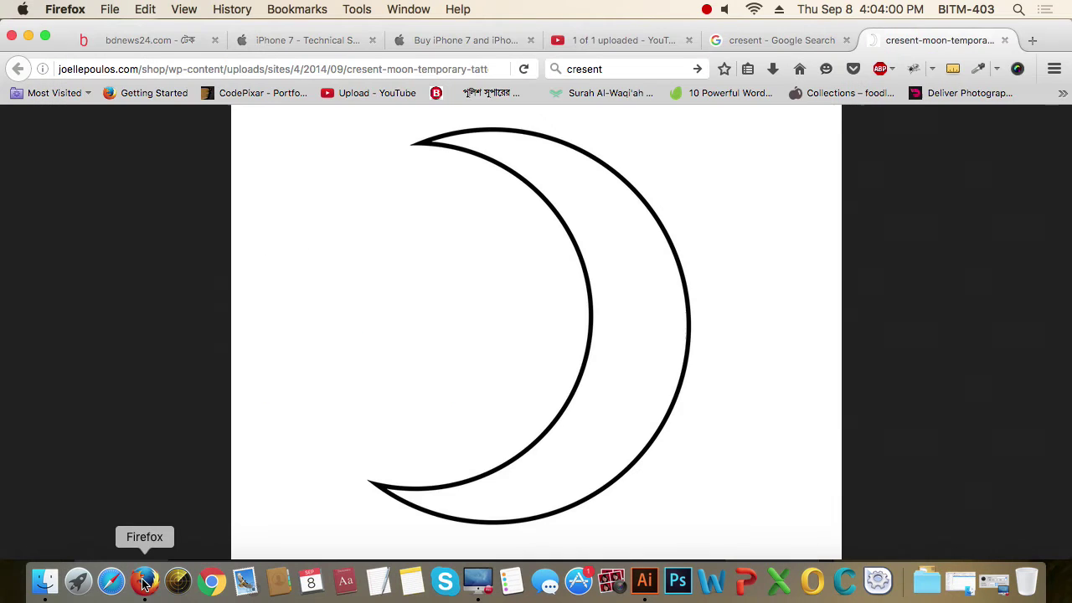
- Search 'dummy text', copy a Lorem ipsum paragraph from Dummy Text Generator, return to Illustrator
{"action": "left_click", "coordinate": [626, 74]}
{"action": "type", "text": "dummy text"}
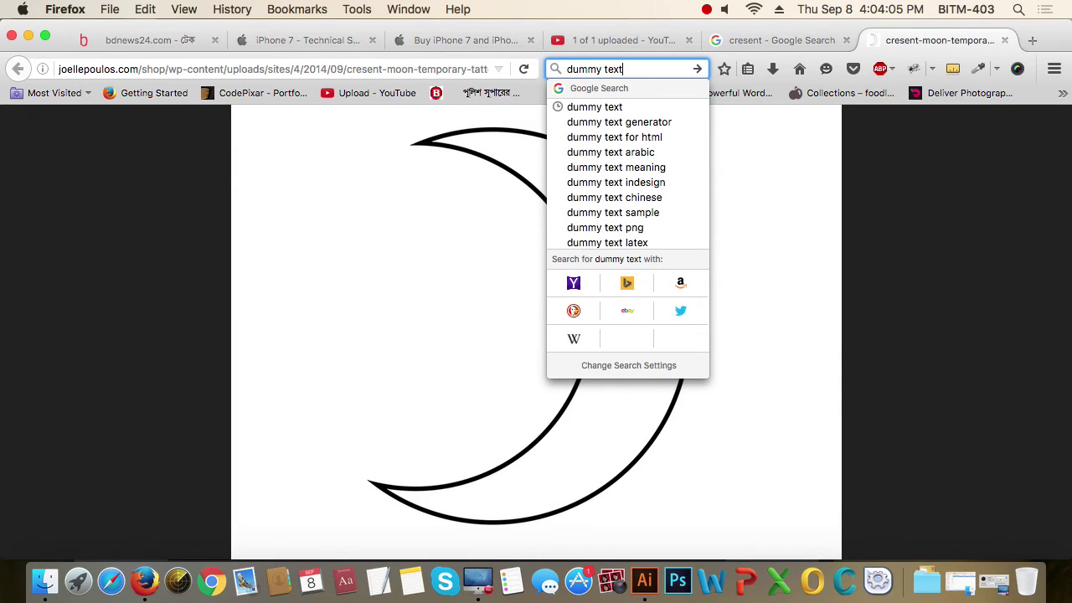
{"action": "key", "text": "Return"}
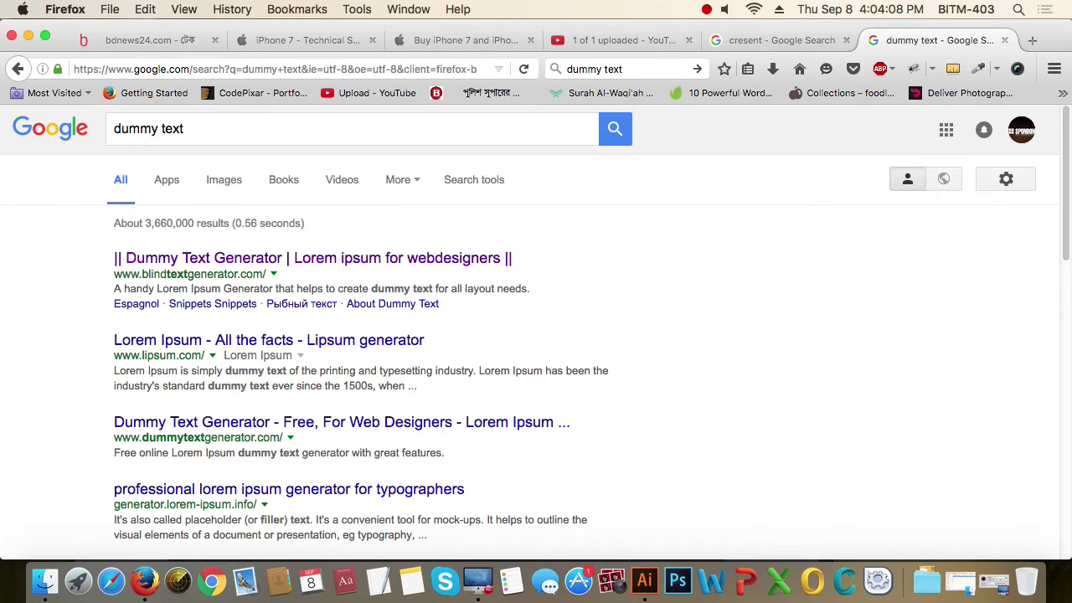
{"action": "left_click", "coordinate": [211, 259]}
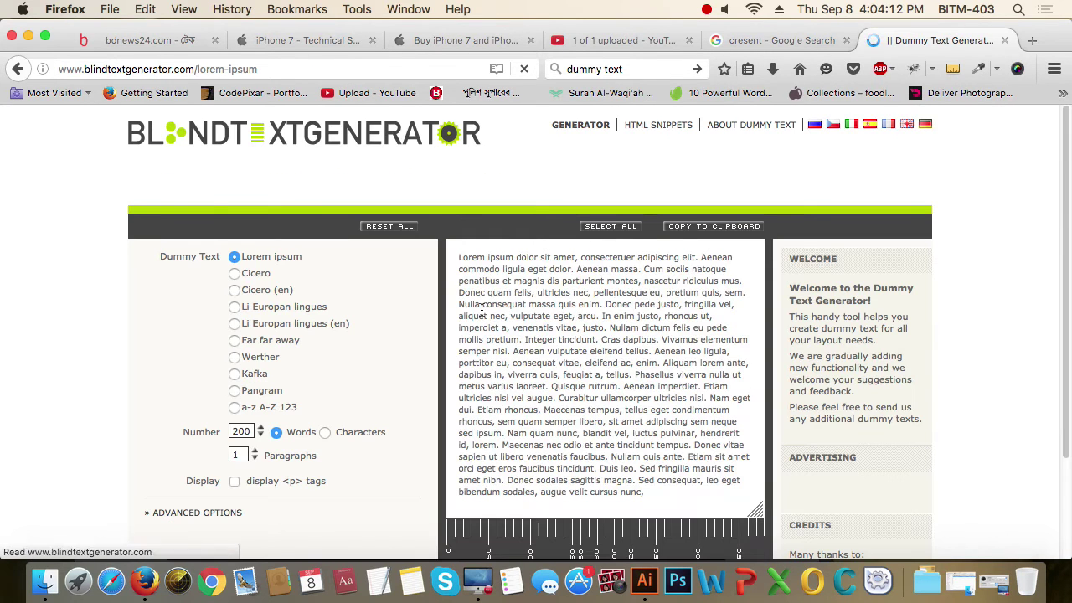
{"action": "left_click_drag", "start_coordinate": [459, 244], "coordinate": [688, 457]}
{"action": "key", "text": "super+c"}
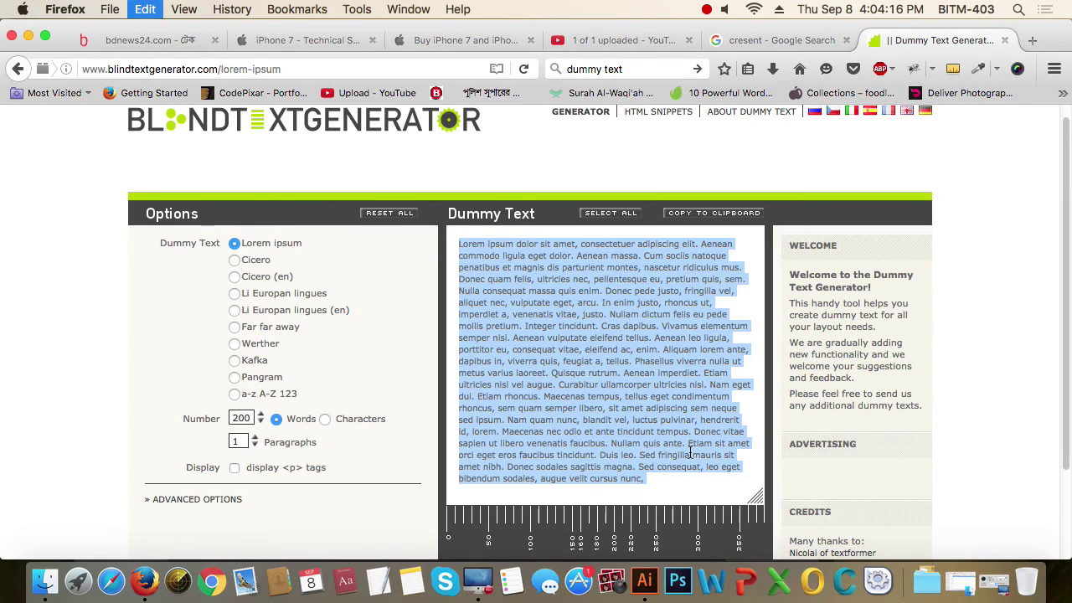
{"action": "key", "text": "super+Tab"}
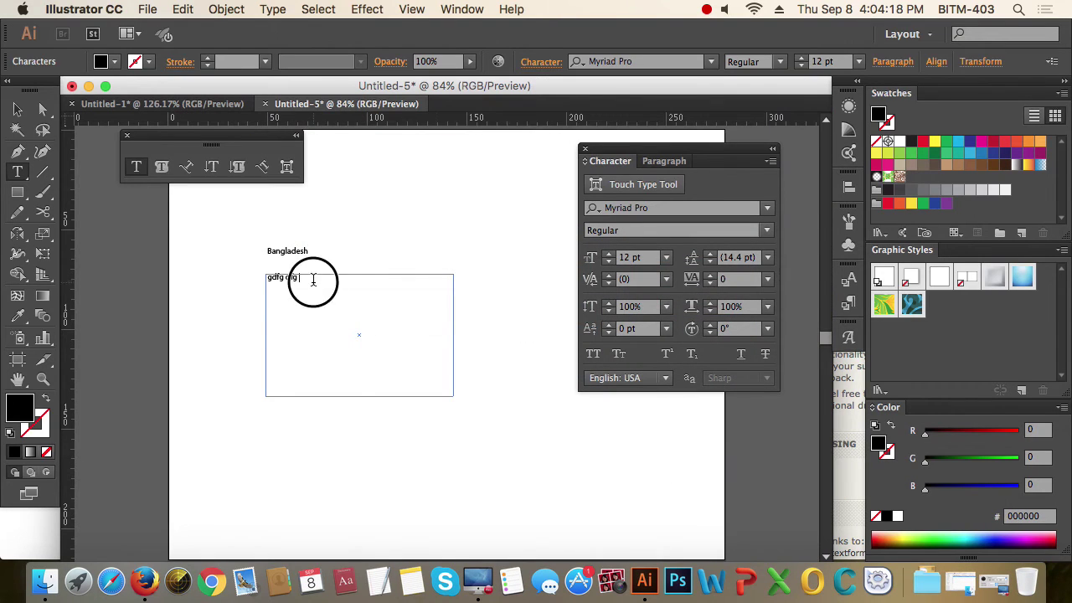
- Paste the Lorem ipsum over the placeholder text and move the frame up-right of Bangladesh
{"action": "left_click_drag", "start_coordinate": [311, 280], "coordinate": [232, 277]}
{"action": "key", "text": "super+v"}
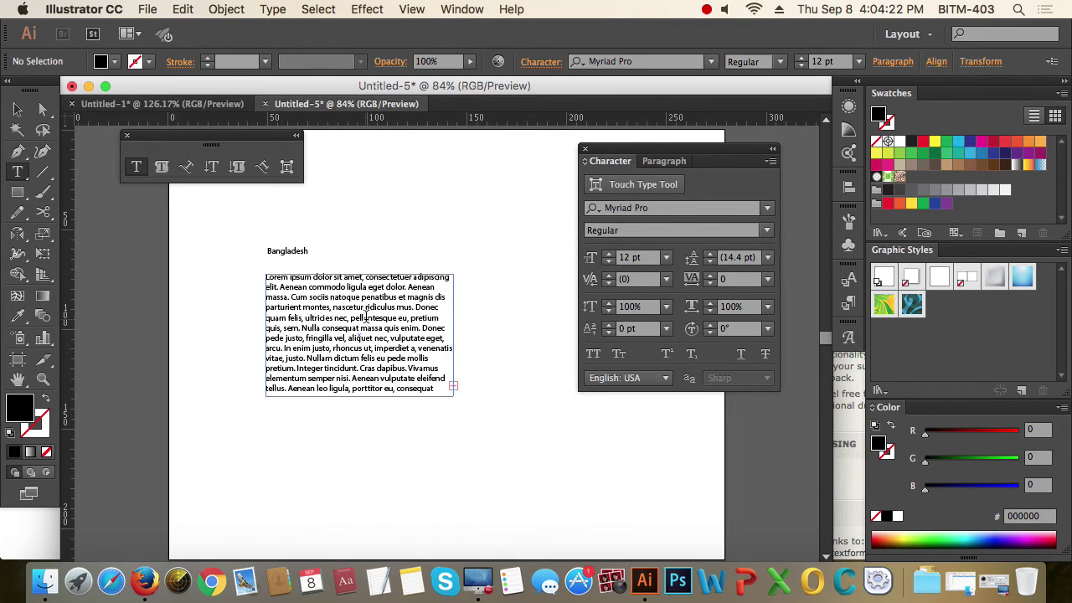
{"action": "left_click", "coordinate": [18, 110]}
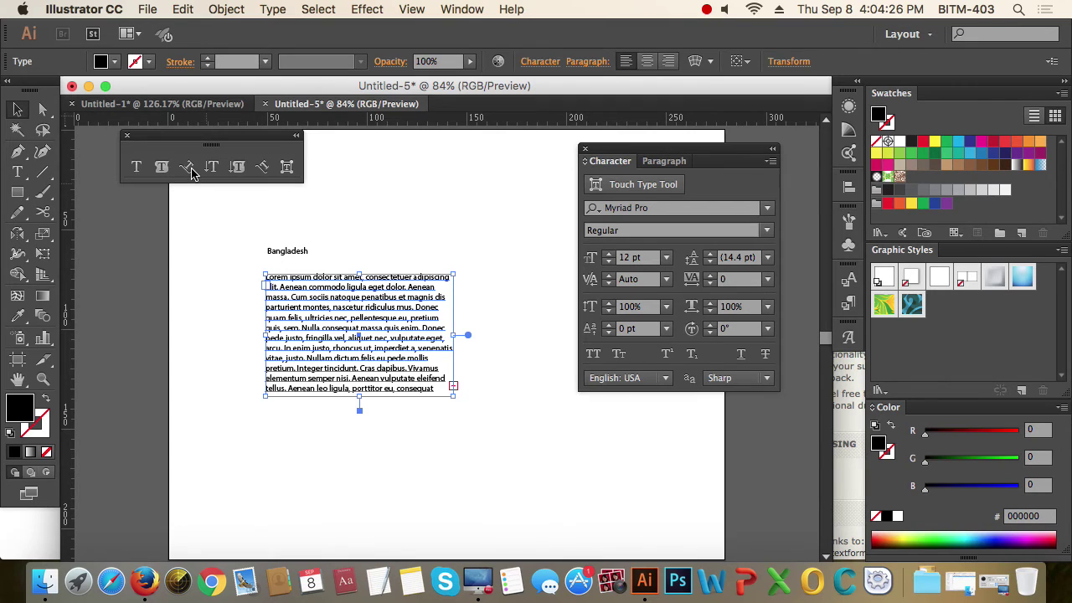
{"action": "left_click", "coordinate": [351, 345]}
{"action": "left_click_drag", "start_coordinate": [350, 345], "coordinate": [435, 249]}
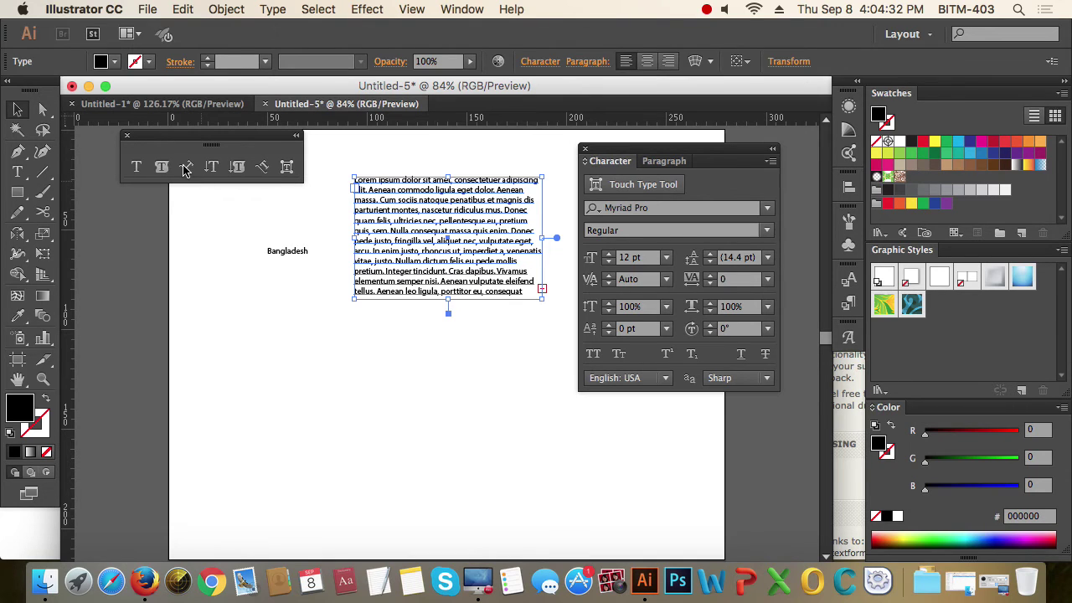
- Draw a five-anchor zigzag path with the Pen tool and swap fill and stroke to outline it
{"action": "left_click", "coordinate": [17, 151]}
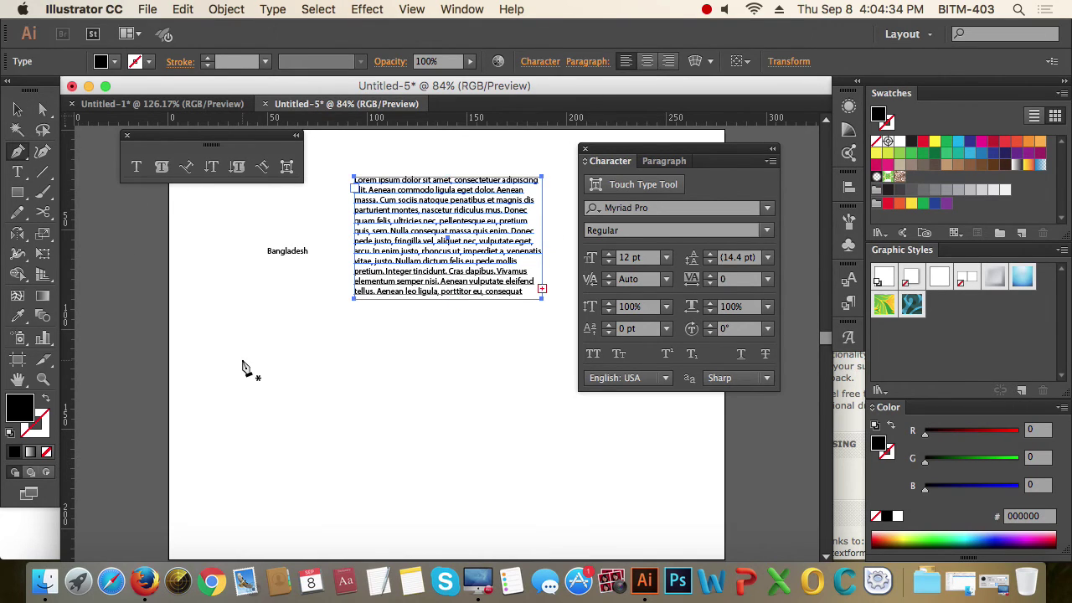
{"action": "left_click", "coordinate": [251, 378]}
{"action": "left_click", "coordinate": [427, 383]}
{"action": "left_click", "coordinate": [530, 452]}
{"action": "left_click", "coordinate": [629, 413]}
{"action": "left_click", "coordinate": [665, 484]}
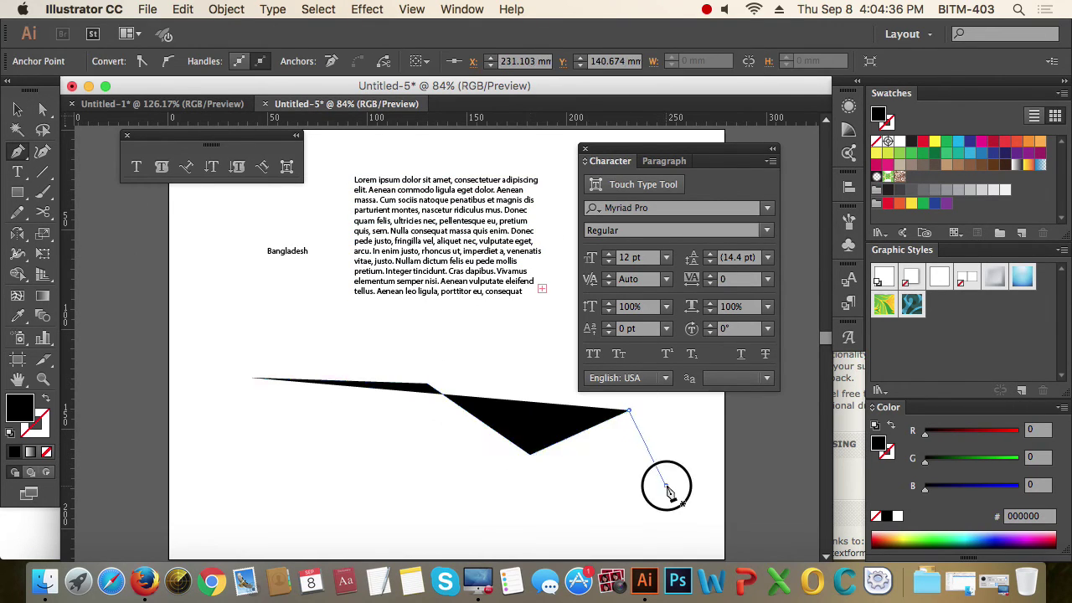
{"action": "left_click", "coordinate": [48, 399]}
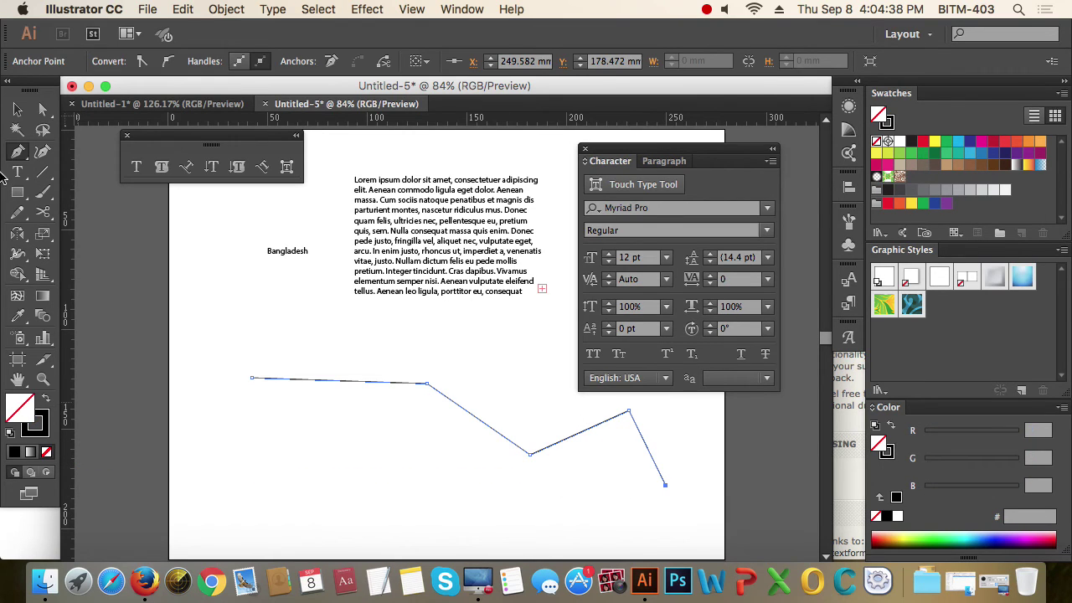
- Select the zigzag path and pick the Type on a Path tool
{"action": "left_click", "coordinate": [18, 113]}
{"action": "left_click", "coordinate": [322, 446]}
{"action": "left_click", "coordinate": [349, 379]}
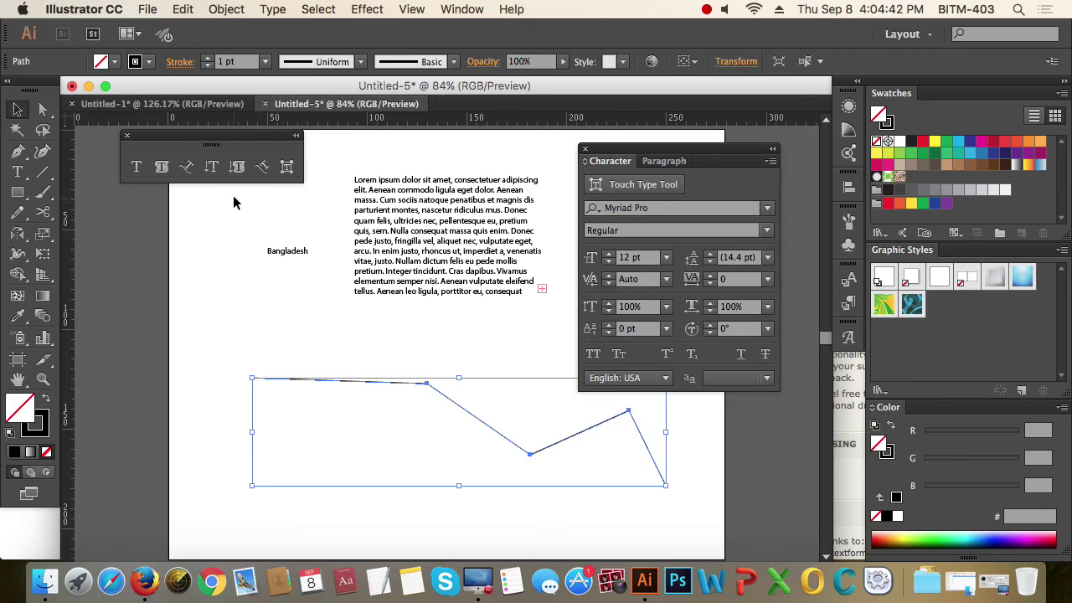
{"action": "left_click", "coordinate": [186, 167]}
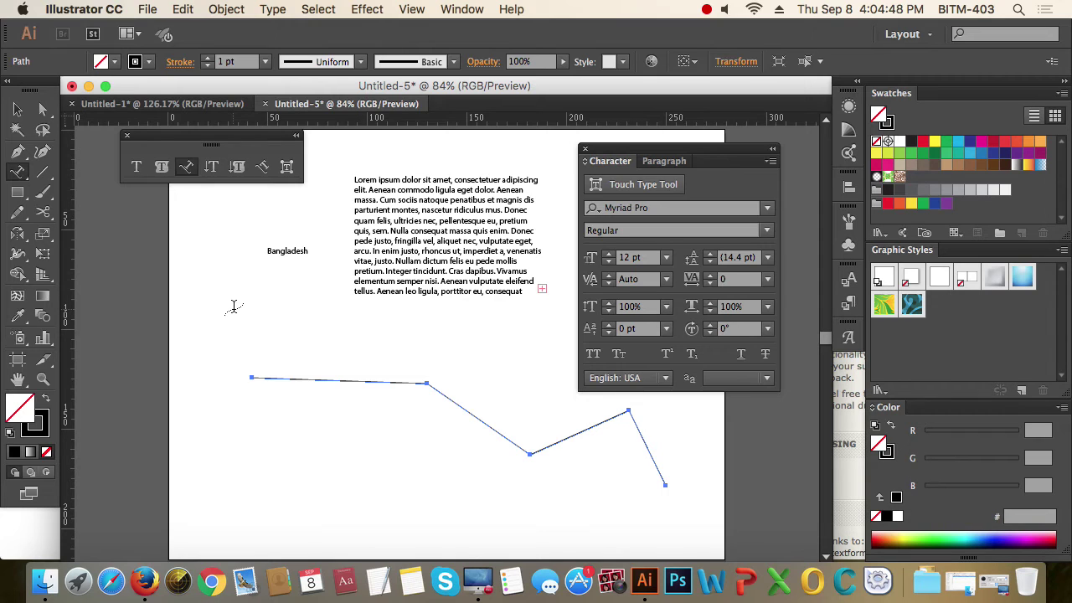
- Put text on the zigzag path, replace it with 'Ba', slide it along the path, and deselect
{"action": "left_click", "coordinate": [272, 377]}
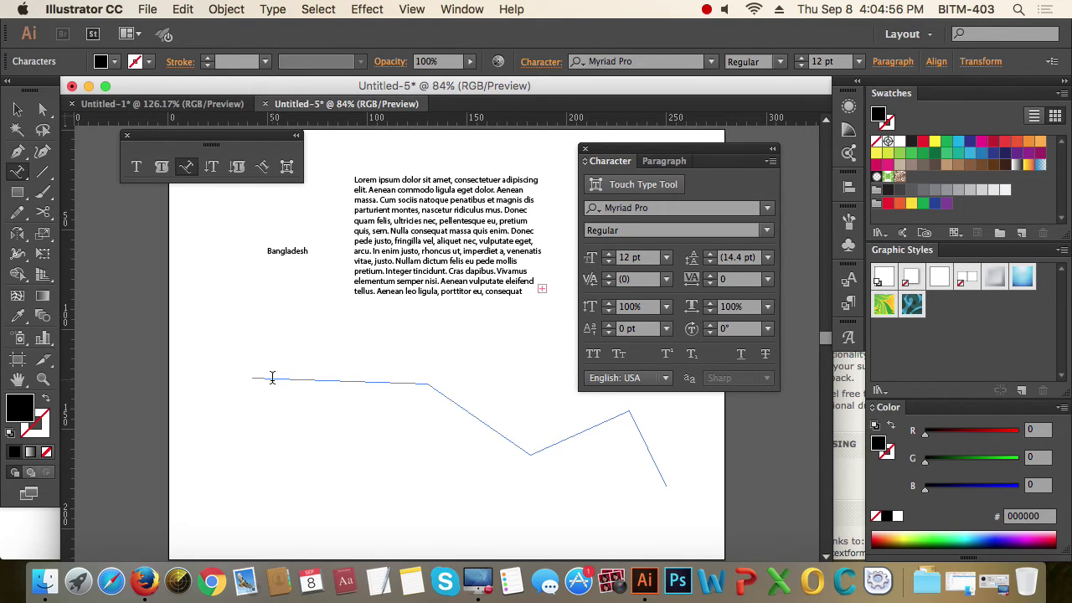
{"action": "key", "text": "ctrl+v"}
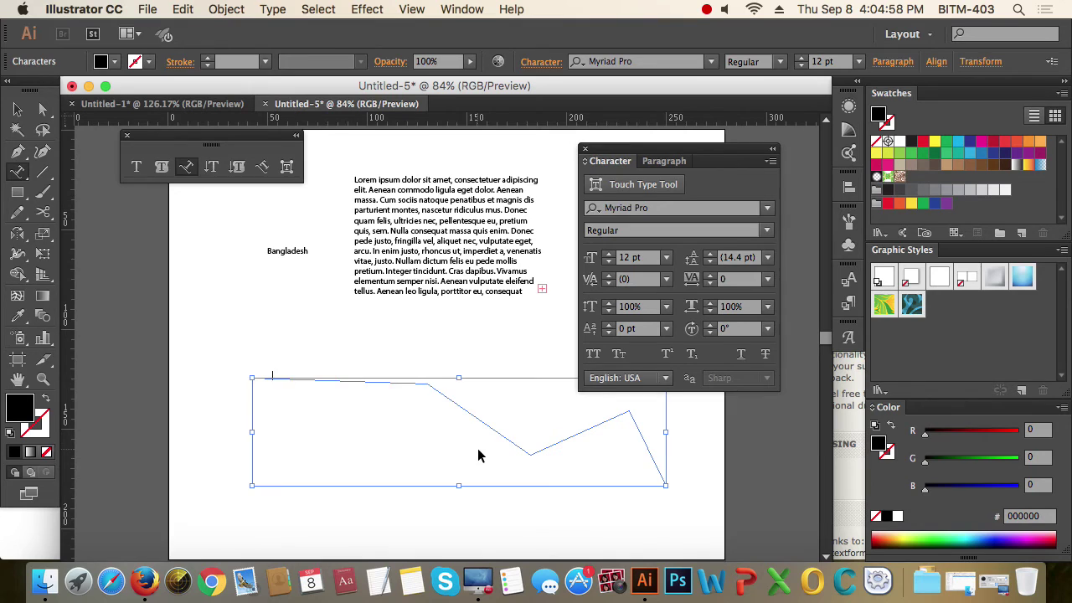
{"action": "key", "text": "super+a"}
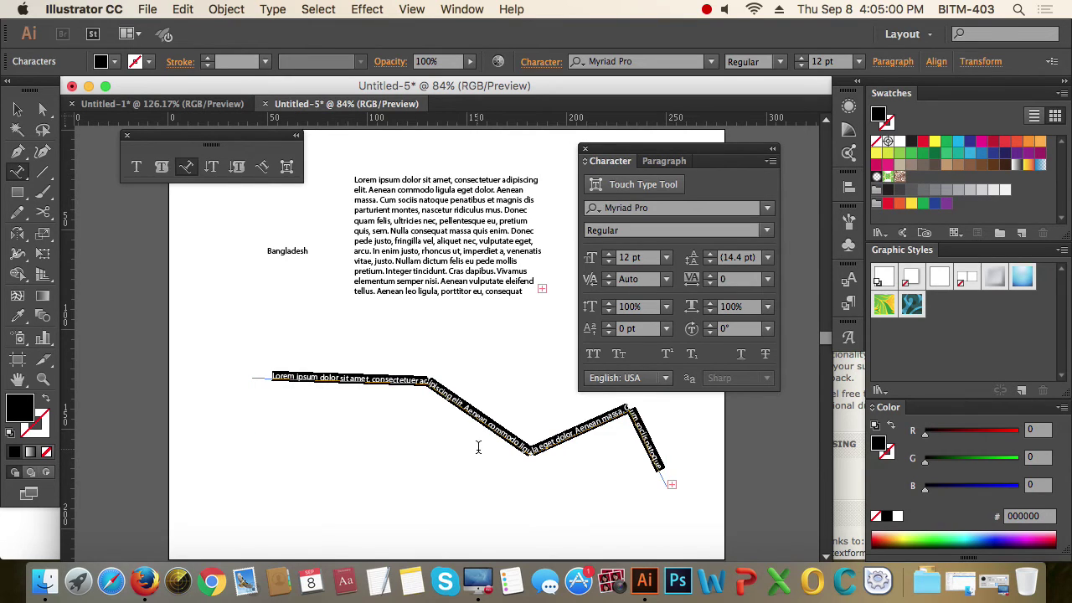
{"action": "type", "text": "Bangla"}
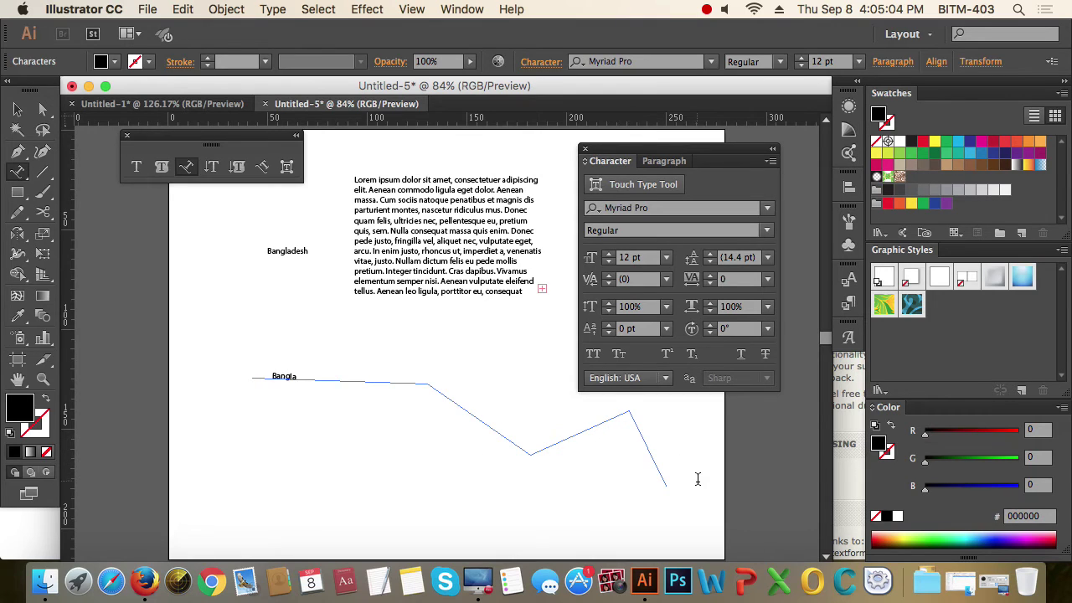
{"action": "left_click", "coordinate": [17, 109]}
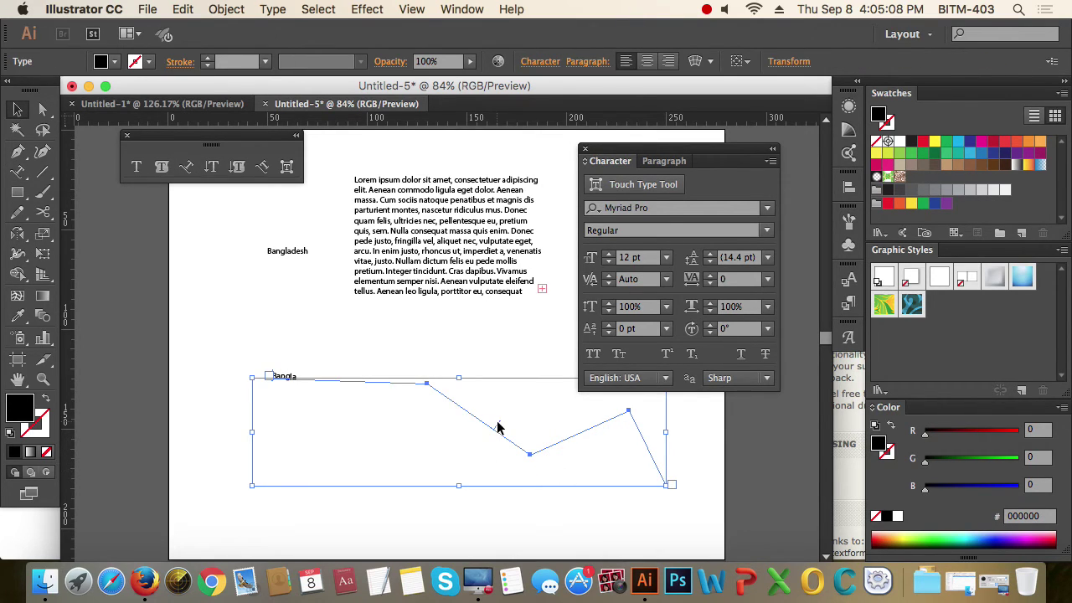
{"action": "left_click_drag", "start_coordinate": [500, 428], "coordinate": [492, 414]}
{"action": "left_click", "coordinate": [381, 422]}
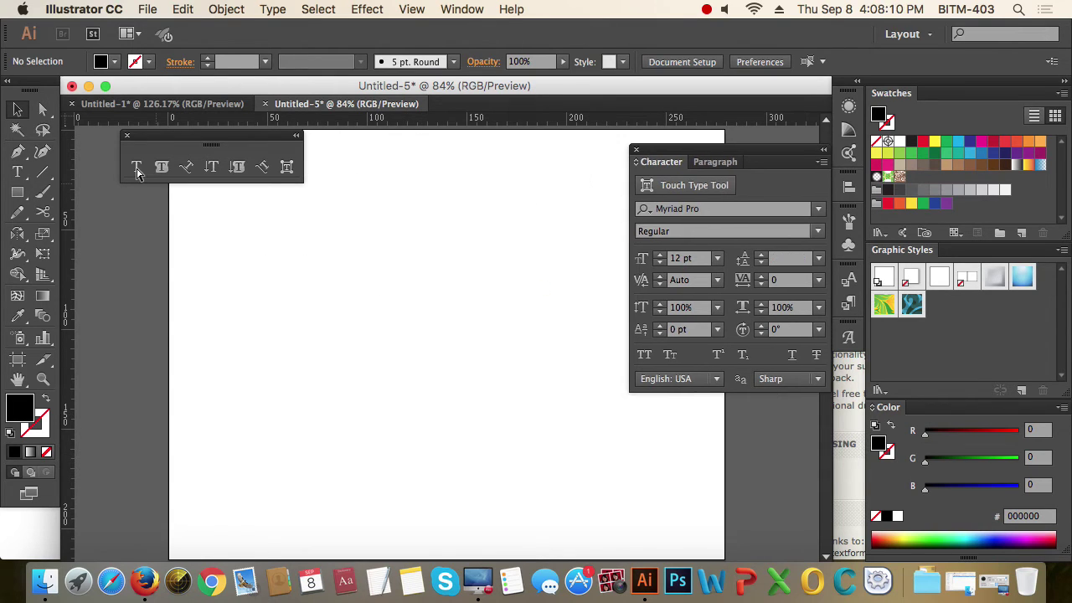
- Type the three-line 'Bangladesh / BITM / Dhaka' point text and move it up and right
{"action": "key", "text": "t"}
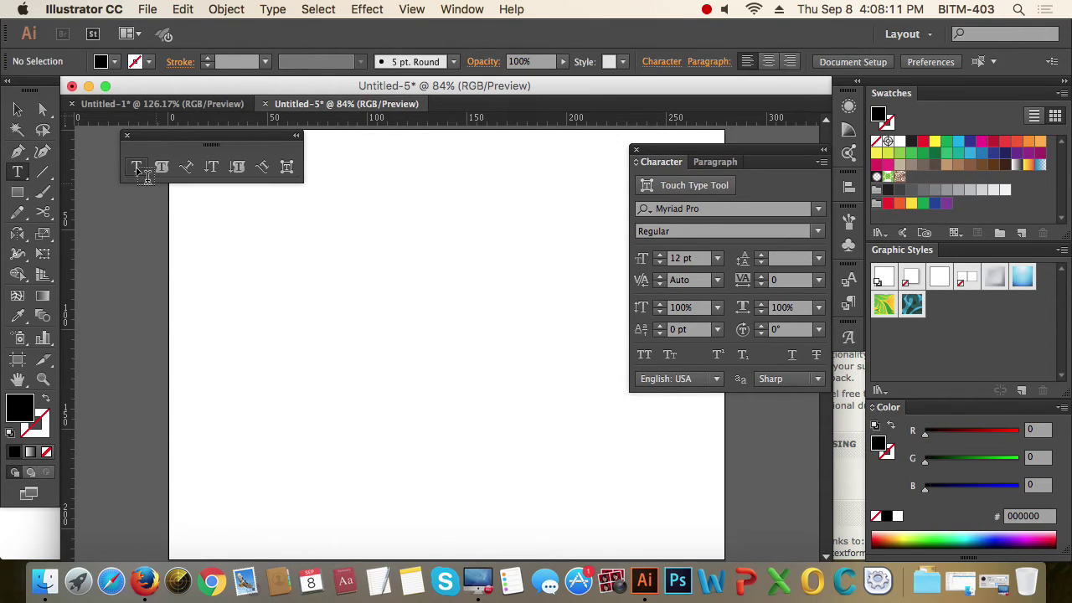
{"action": "left_click", "coordinate": [298, 275]}
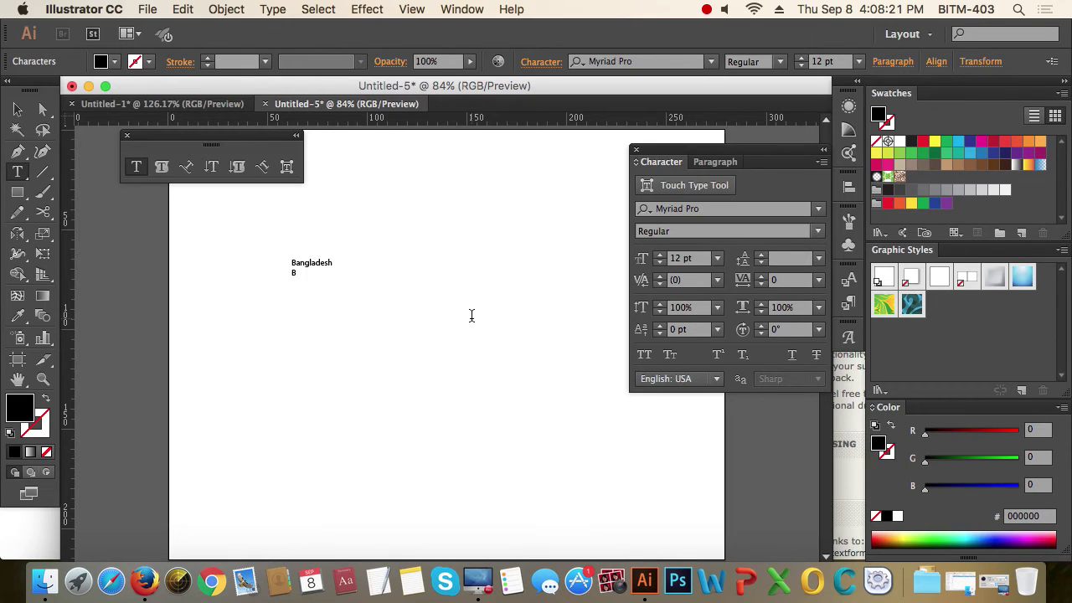
{"action": "type", "text": "M"}
{"action": "type", "text": "haka"}
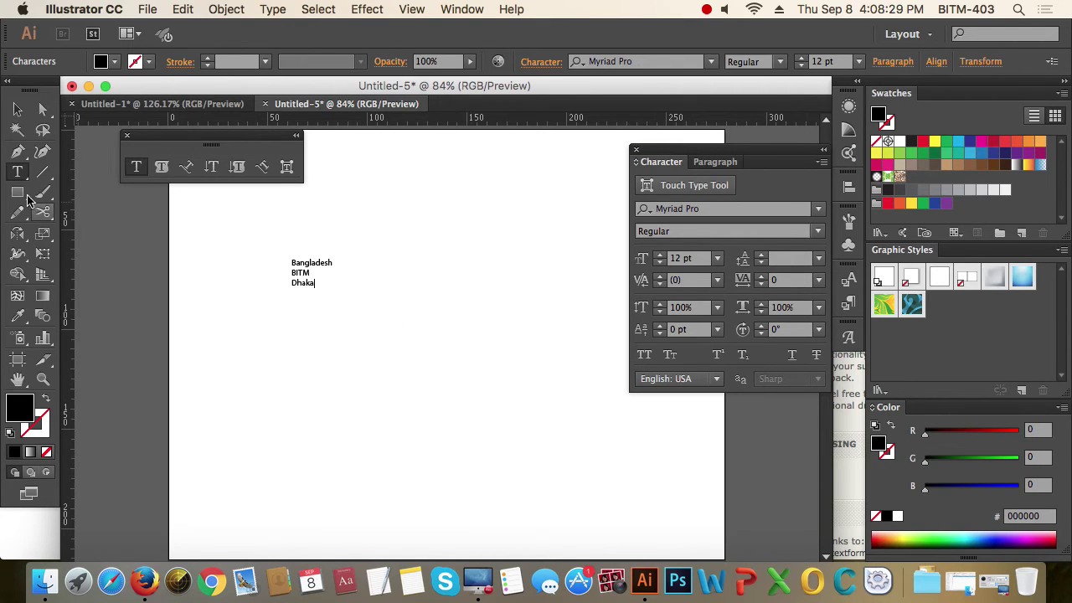
{"action": "left_click", "coordinate": [16, 109]}
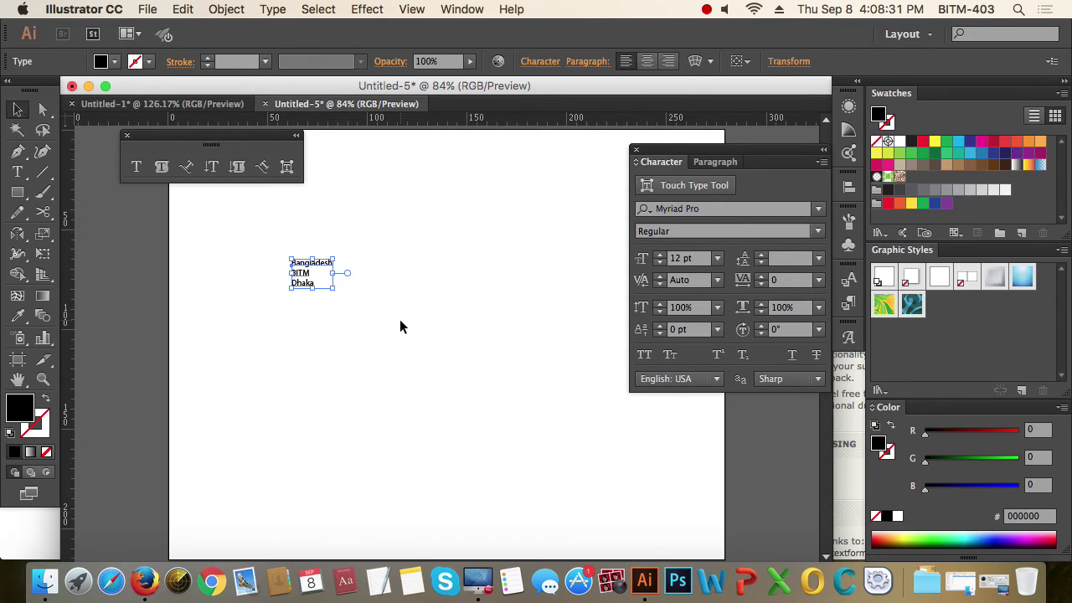
{"action": "left_click_drag", "start_coordinate": [306, 266], "coordinate": [412, 212]}
- Create a new 'Bangladesh' point text lower on the artboard, fixing a typo
{"action": "left_click", "coordinate": [186, 210]}
{"action": "left_click", "coordinate": [136, 166]}
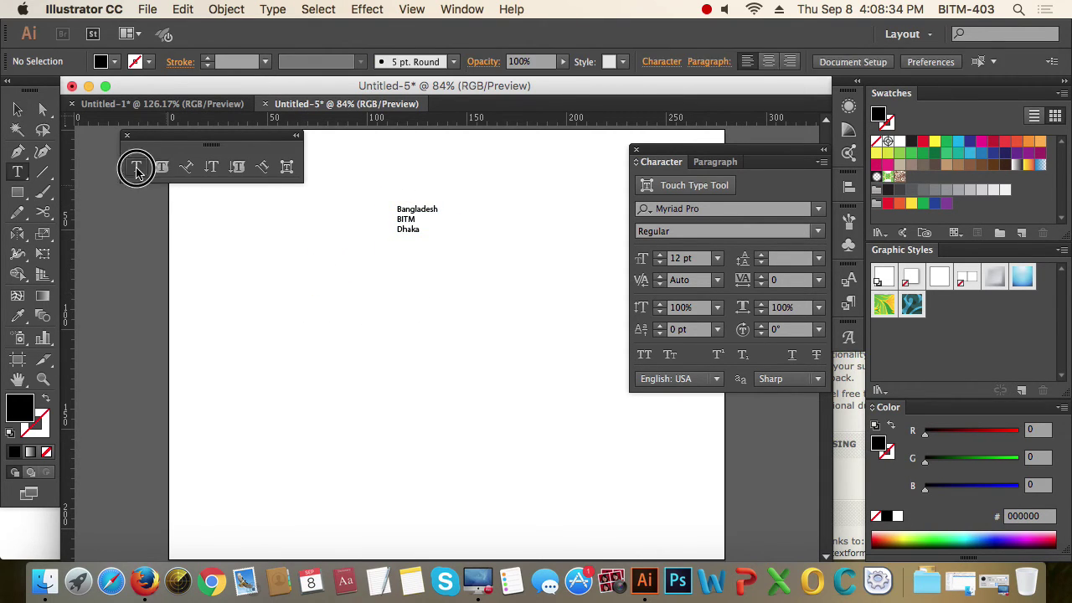
{"action": "left_click", "coordinate": [358, 386]}
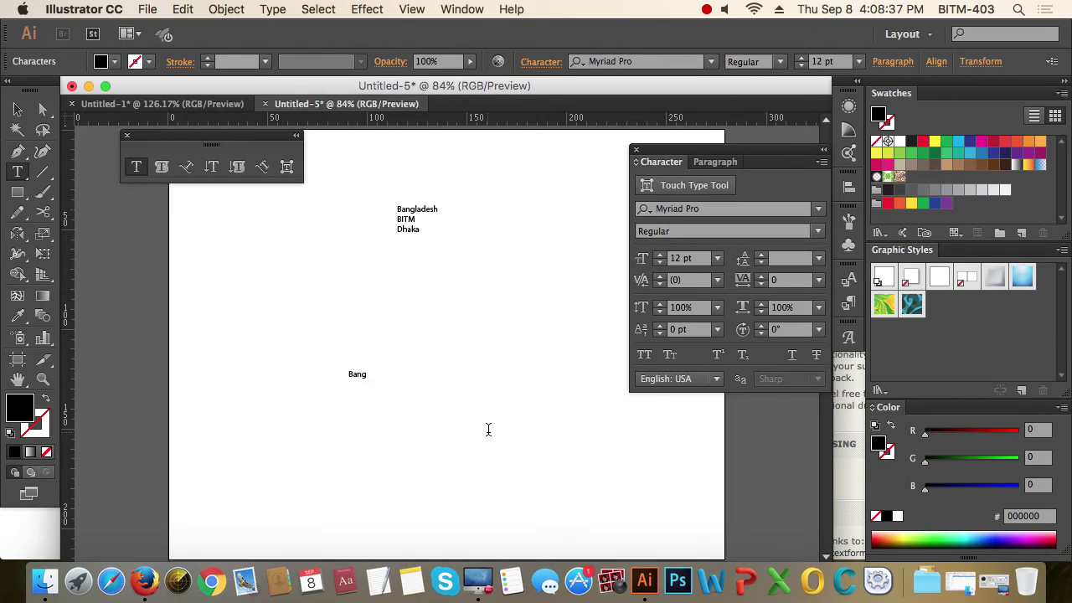
{"action": "type", "text": "Bangk"}
{"action": "key", "text": "BackSpace"}
{"action": "type", "text": "ladesh"}
{"action": "left_click", "coordinate": [17, 109]}
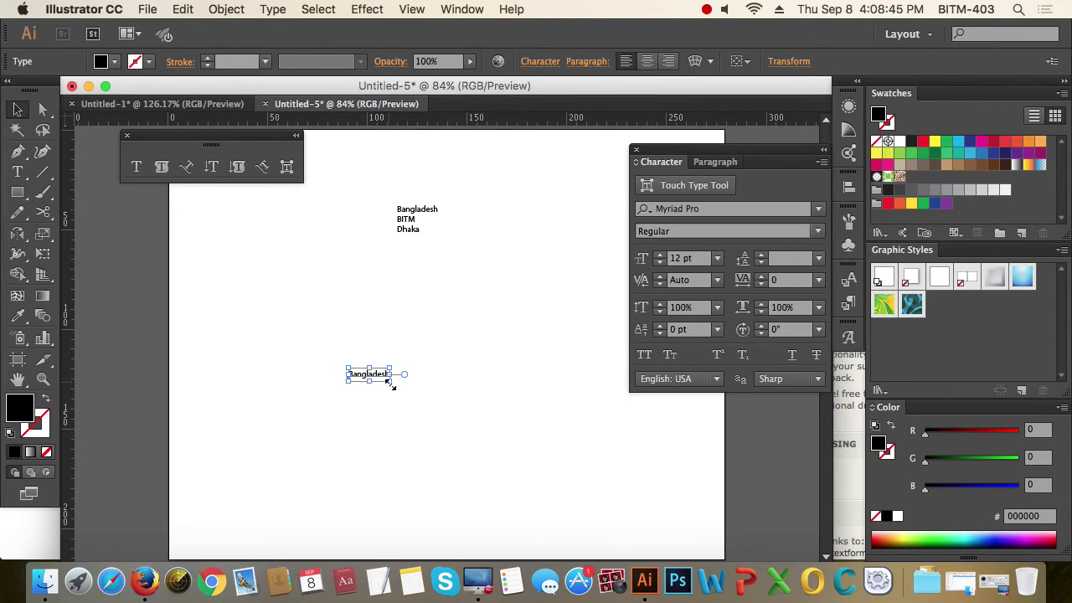
- Set the new Bangladesh text to 80 pt and nudge it down-left
{"action": "left_click_drag", "start_coordinate": [390, 381], "coordinate": [538, 442]}
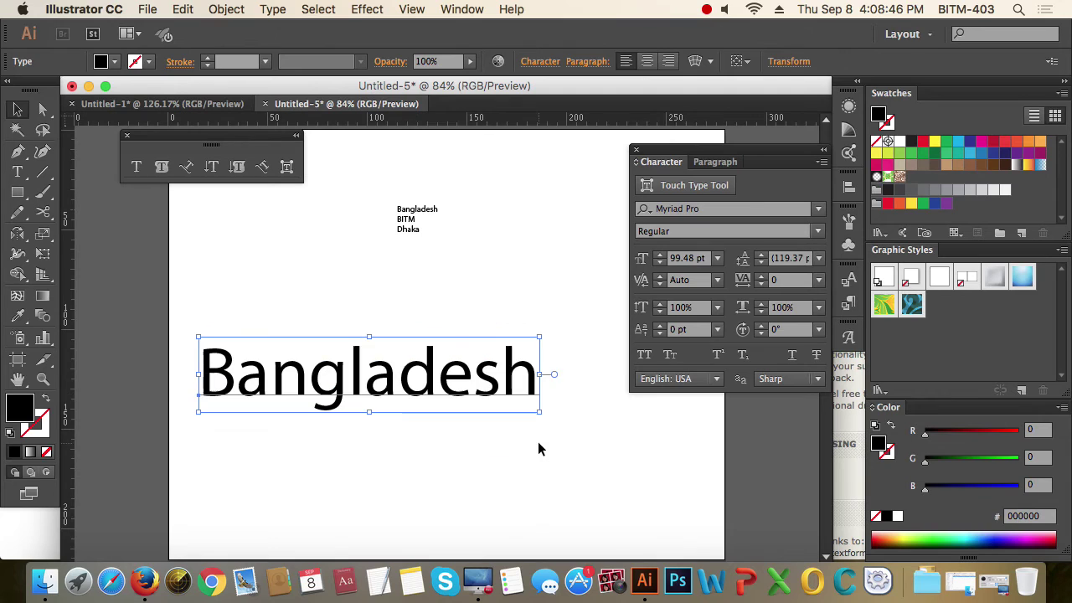
{"action": "left_click", "coordinate": [682, 259]}
{"action": "type", "text": "12"}
{"action": "key", "text": "Return"}
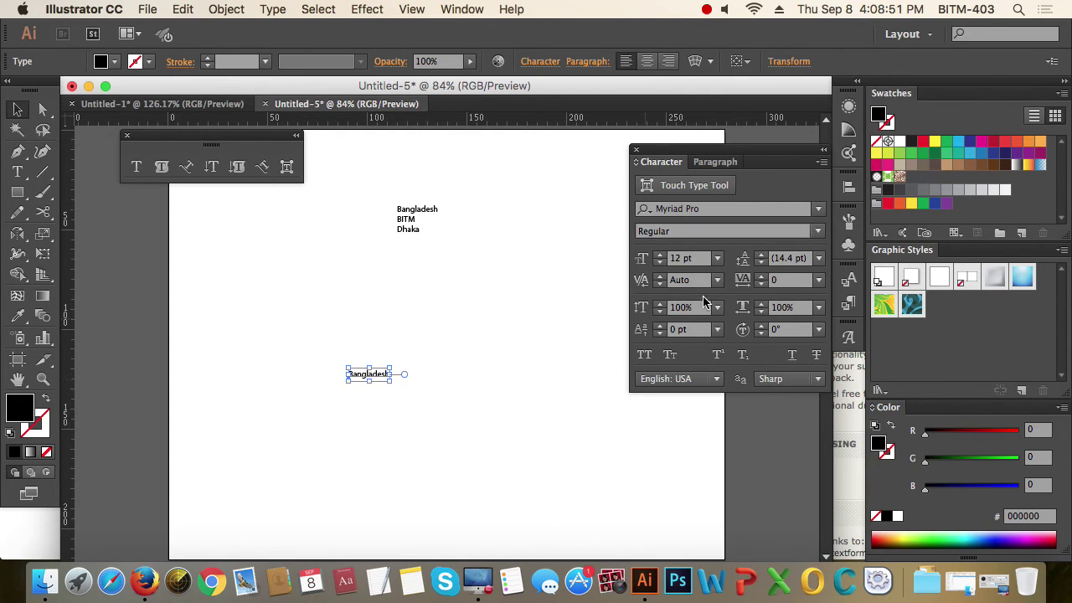
{"action": "left_click", "coordinate": [680, 258]}
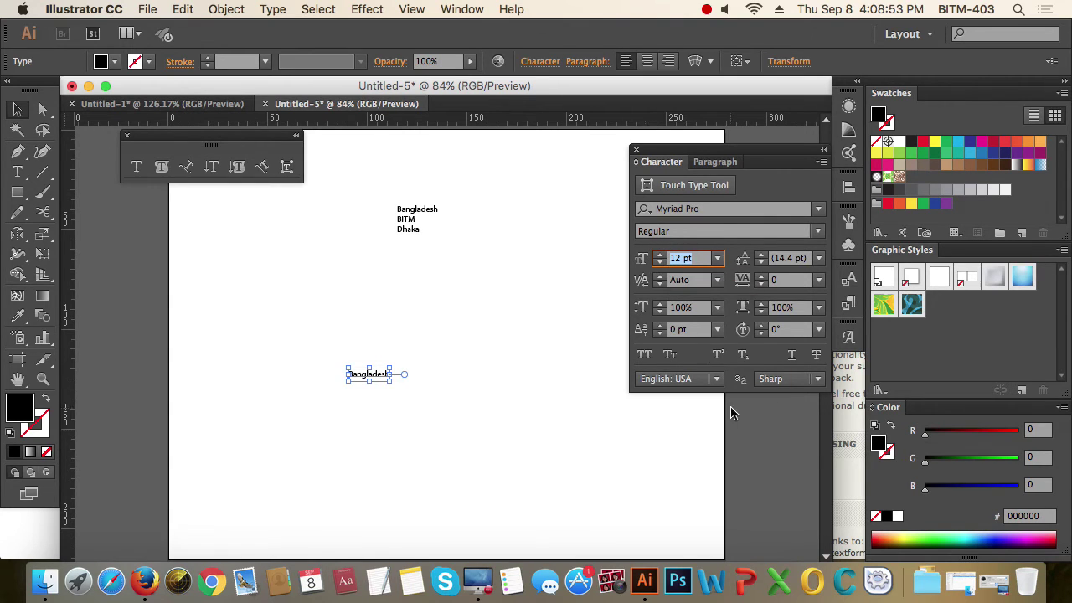
{"action": "type", "text": "80"}
{"action": "key", "text": "Return"}
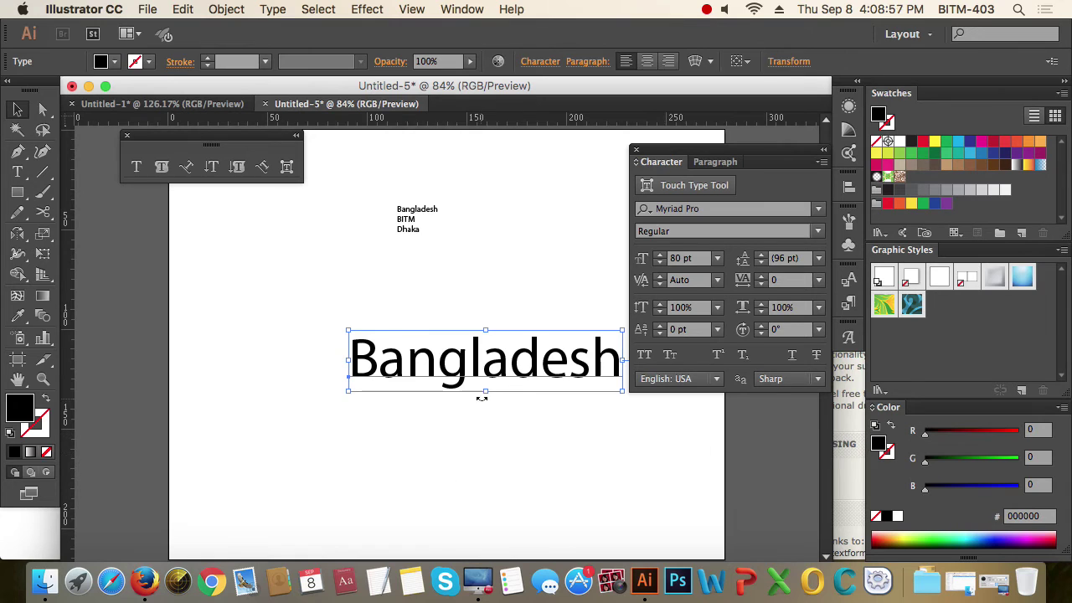
{"action": "left_click_drag", "start_coordinate": [482, 382], "coordinate": [429, 380]}
- Set the Bangladesh/BITM/Dhaka block to 80 pt, move the lower Bangladesh line down and the block left
{"action": "left_click", "coordinate": [405, 221]}
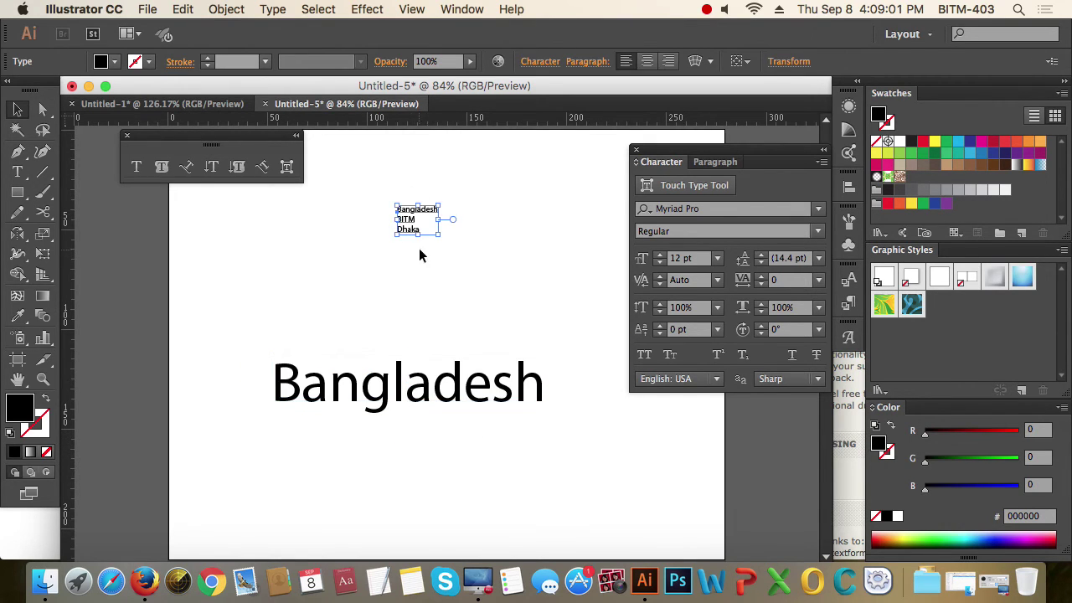
{"action": "left_click", "coordinate": [698, 259]}
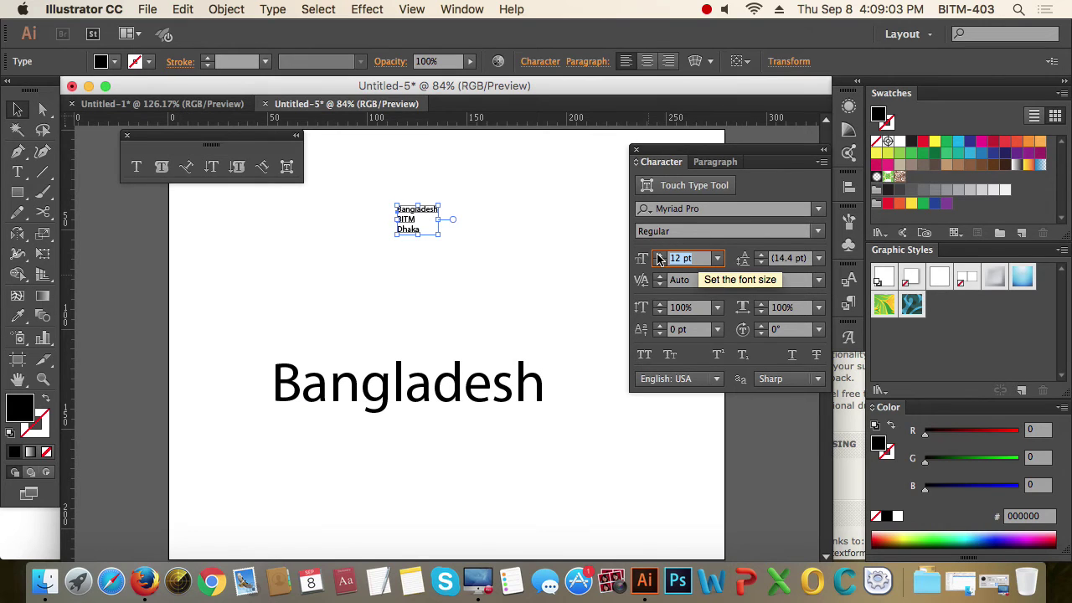
{"action": "type", "text": "80"}
{"action": "key", "text": "Return"}
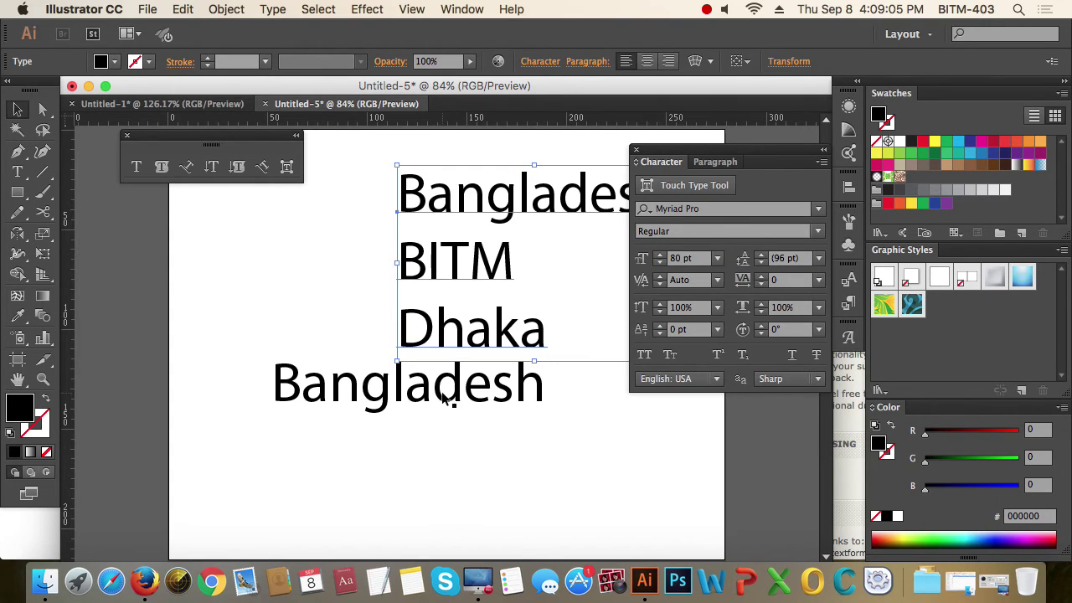
{"action": "left_click_drag", "start_coordinate": [455, 395], "coordinate": [470, 487]}
{"action": "left_click", "coordinate": [507, 267]}
{"action": "left_click_drag", "start_coordinate": [516, 270], "coordinate": [400, 325]}
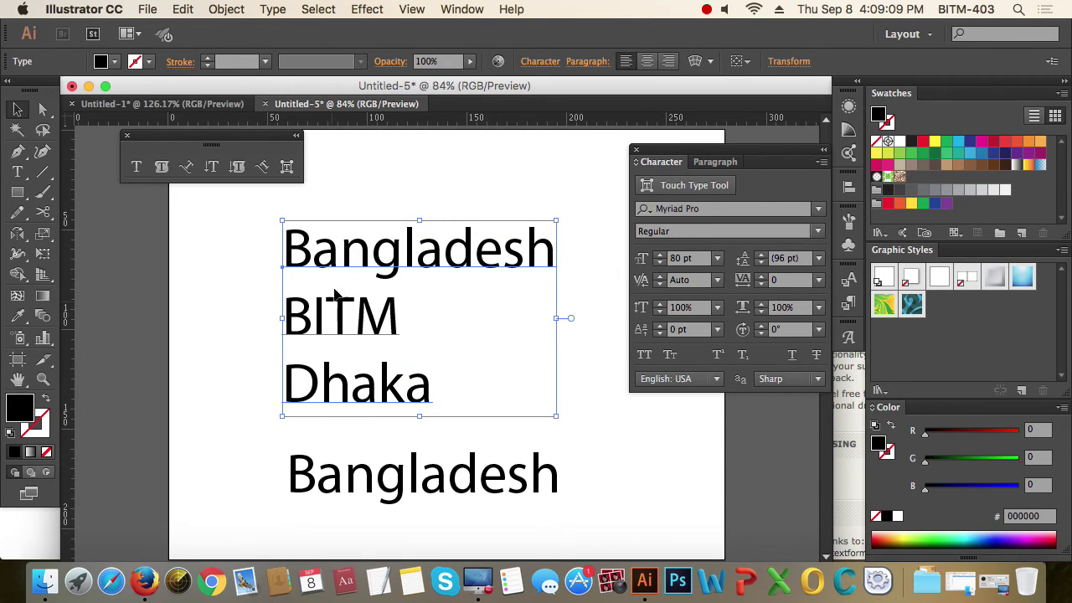
- Tighten the block's leading to 80 pt, trying 85 pt first, then reselect it to check
{"action": "left_click", "coordinate": [819, 259]}
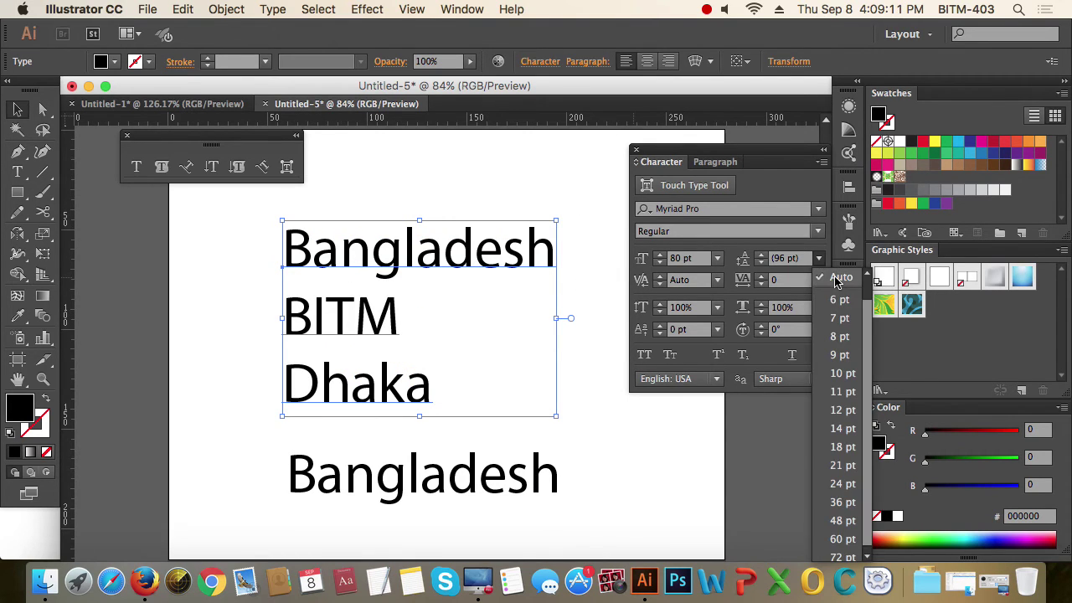
{"action": "left_click", "coordinate": [835, 281]}
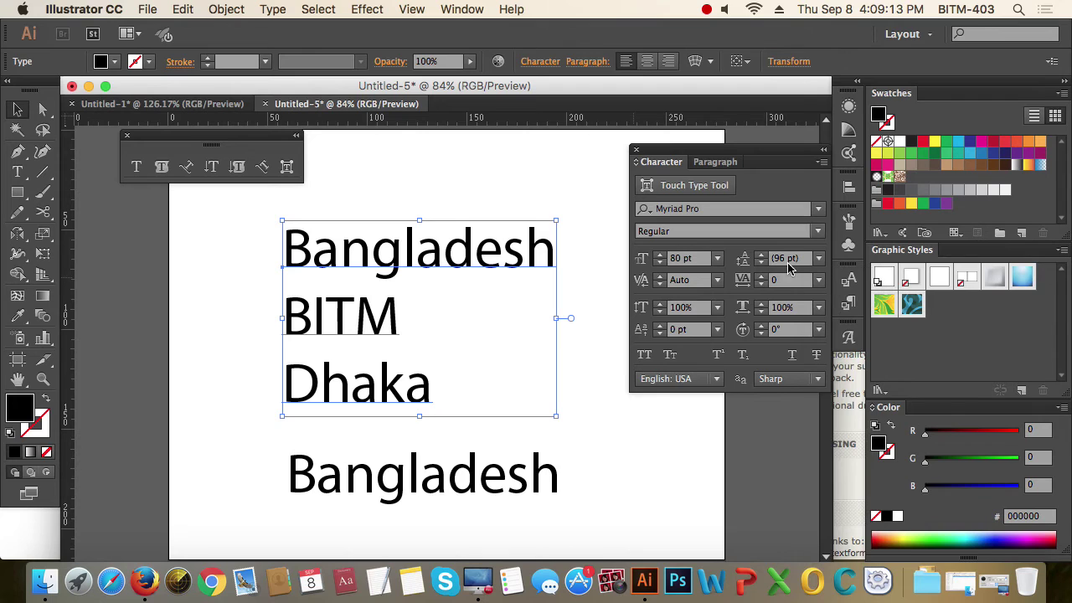
{"action": "left_click", "coordinate": [782, 260]}
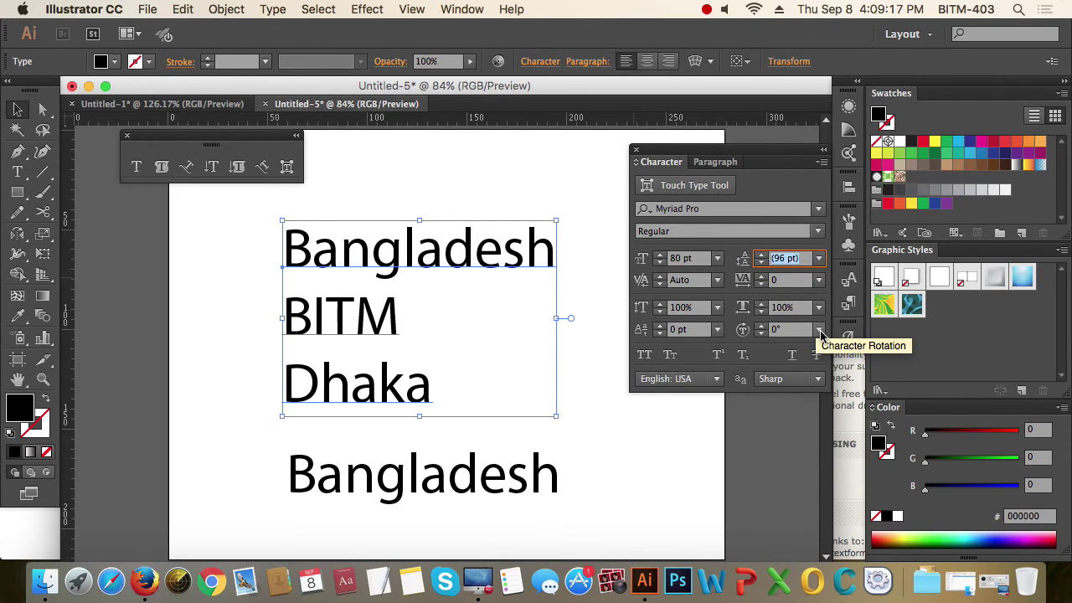
{"action": "type", "text": "85"}
{"action": "key", "text": "Return"}
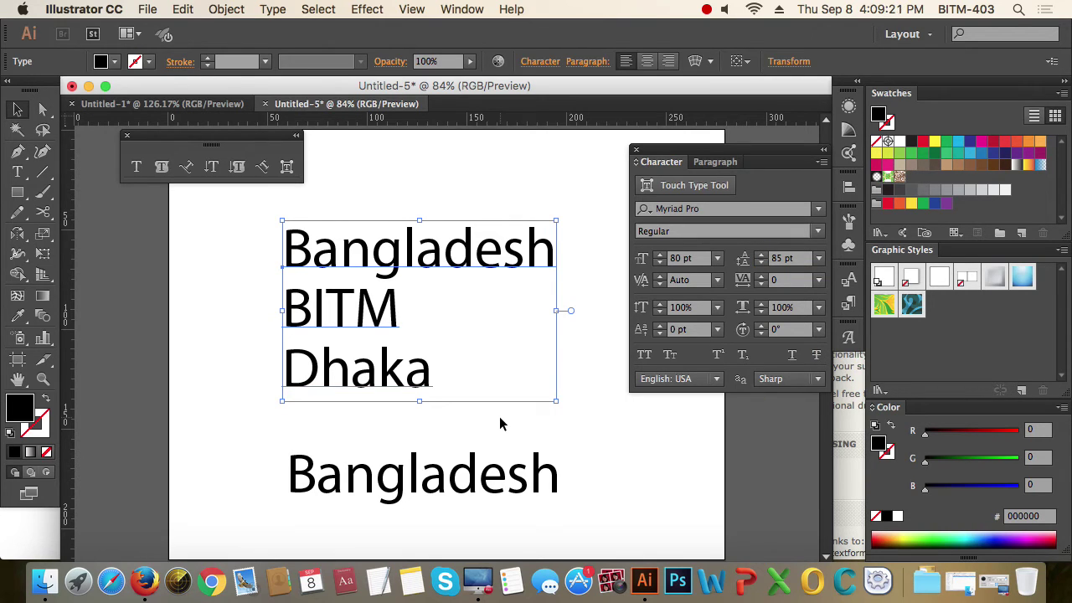
{"action": "left_click", "coordinate": [791, 258]}
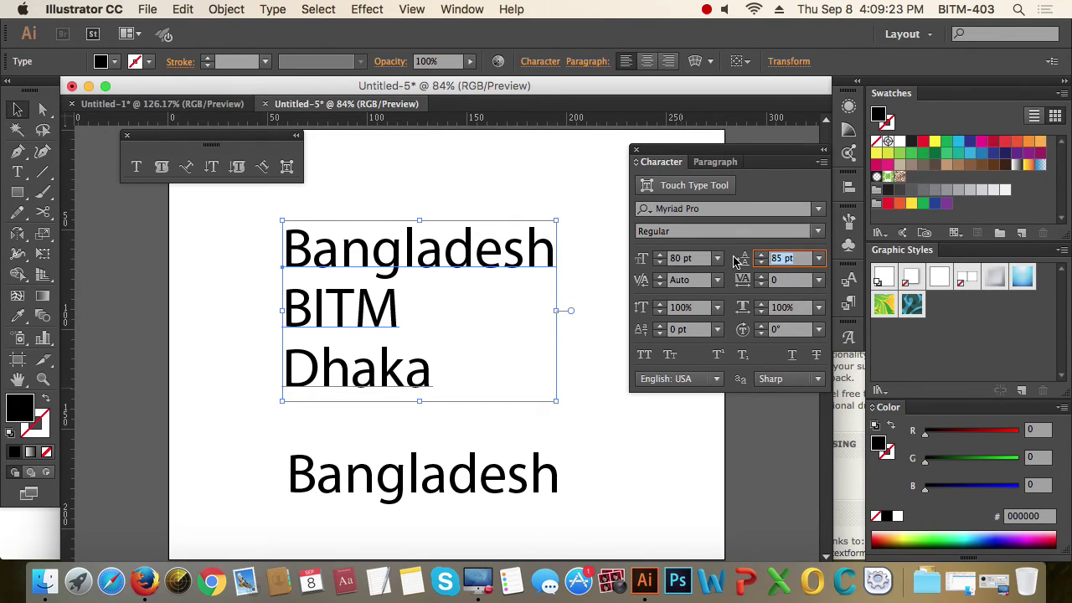
{"action": "type", "text": "80"}
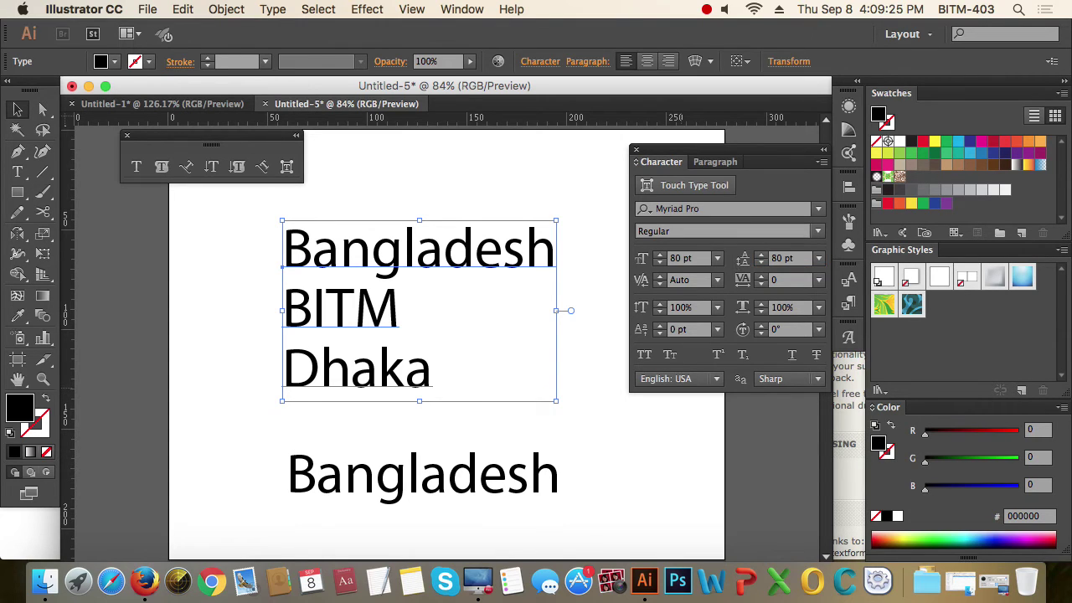
{"action": "key", "text": "Return"}
{"action": "left_click", "coordinate": [576, 400]}
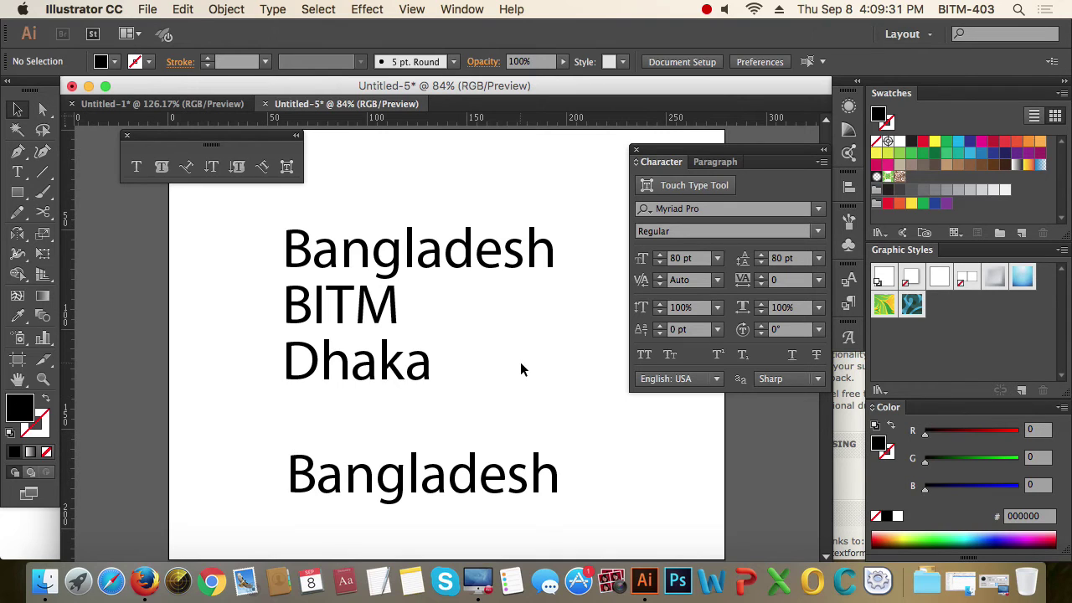
{"action": "left_click", "coordinate": [361, 309]}
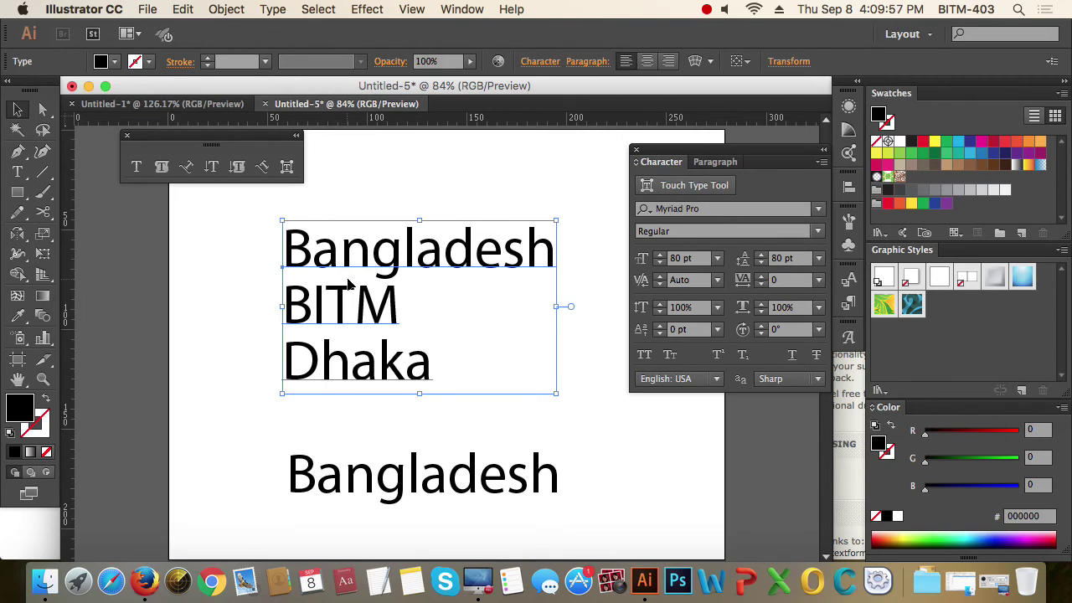
- Move the Bangladesh/BITM/Dhaka block up and right, and the lower Bangladesh text up and left
{"action": "left_click_drag", "start_coordinate": [350, 284], "coordinate": [359, 256]}
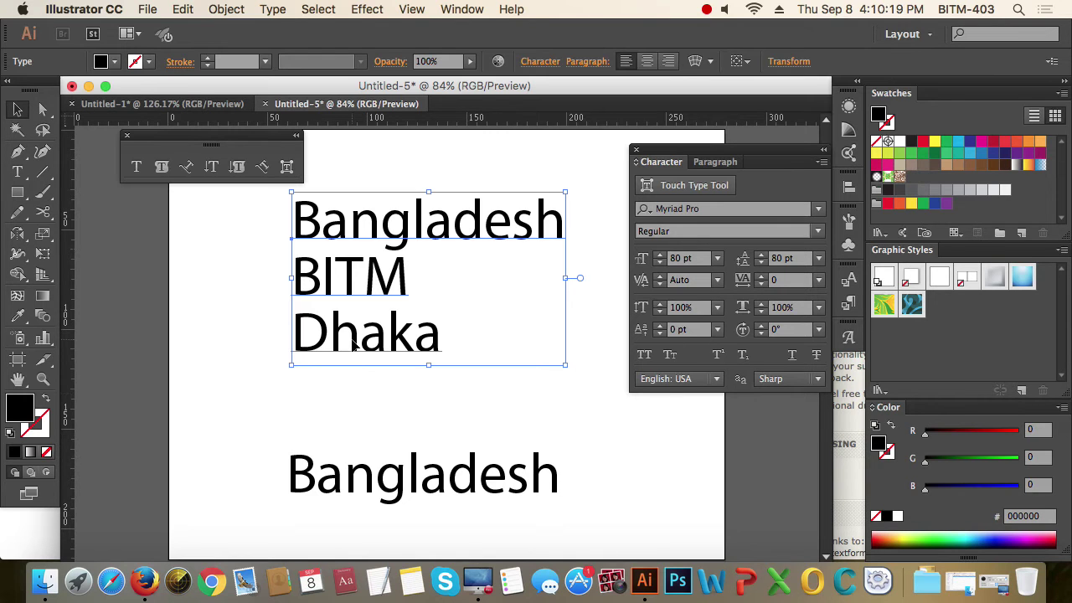
{"action": "left_click_drag", "start_coordinate": [355, 343], "coordinate": [407, 297]}
{"action": "left_click", "coordinate": [408, 500]}
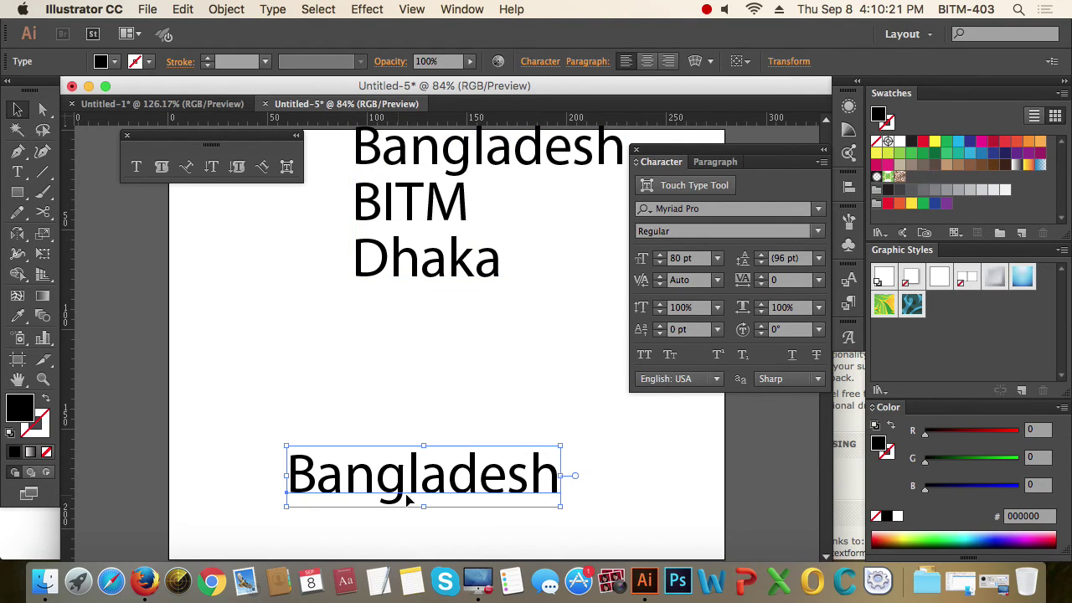
{"action": "left_click_drag", "start_coordinate": [408, 501], "coordinate": [379, 433]}
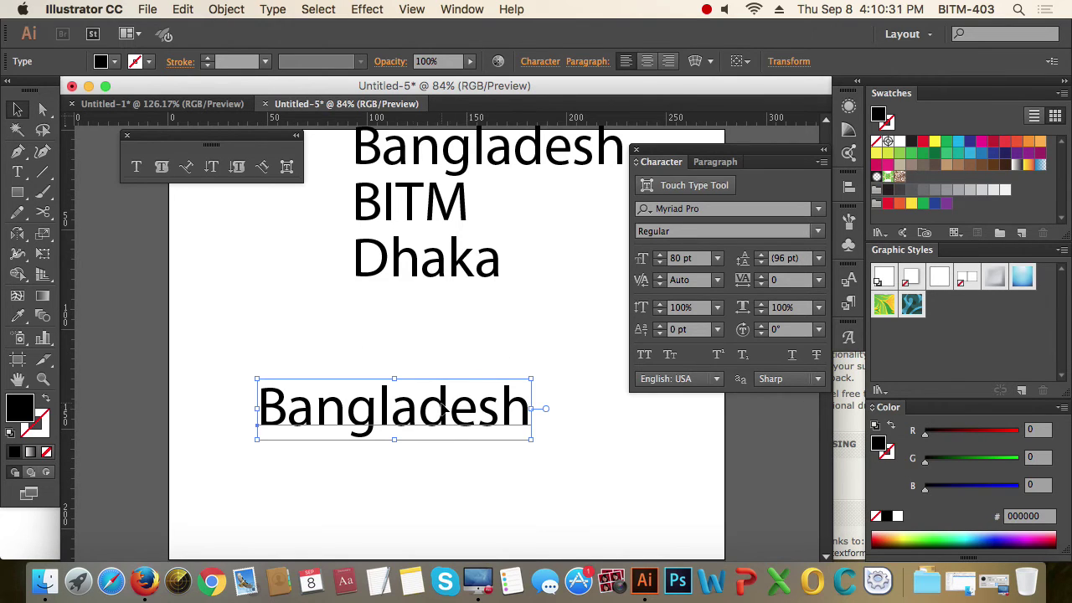
{"action": "left_click", "coordinate": [434, 444]}
{"action": "left_click", "coordinate": [391, 422]}
{"action": "left_click", "coordinate": [18, 110]}
- Warp the lower Bangladesh text with an Arch envelope at 50% bend, after previewing Twist and Flag
{"action": "left_click", "coordinate": [696, 65]}
{"action": "left_click", "coordinate": [649, 425]}
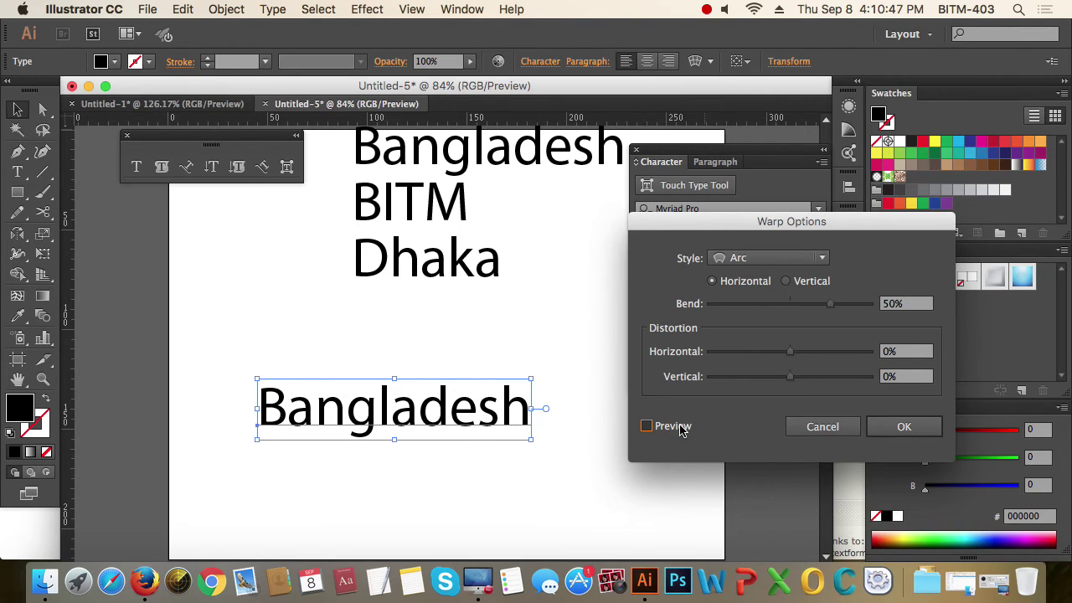
{"action": "left_click_drag", "start_coordinate": [807, 225], "coordinate": [869, 207]}
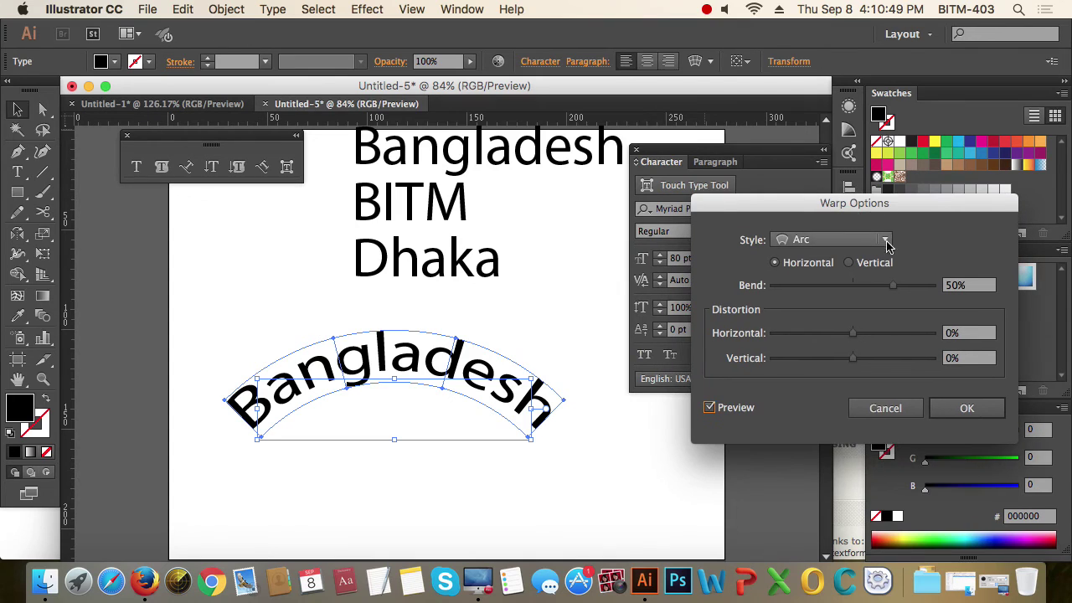
{"action": "left_click", "coordinate": [886, 240]}
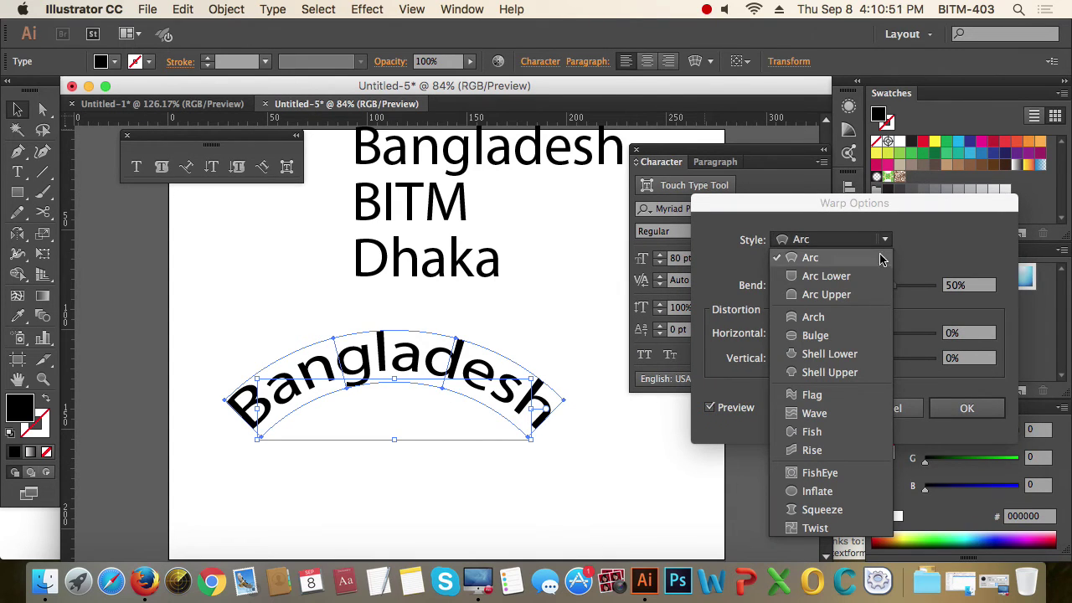
{"action": "left_click", "coordinate": [829, 529]}
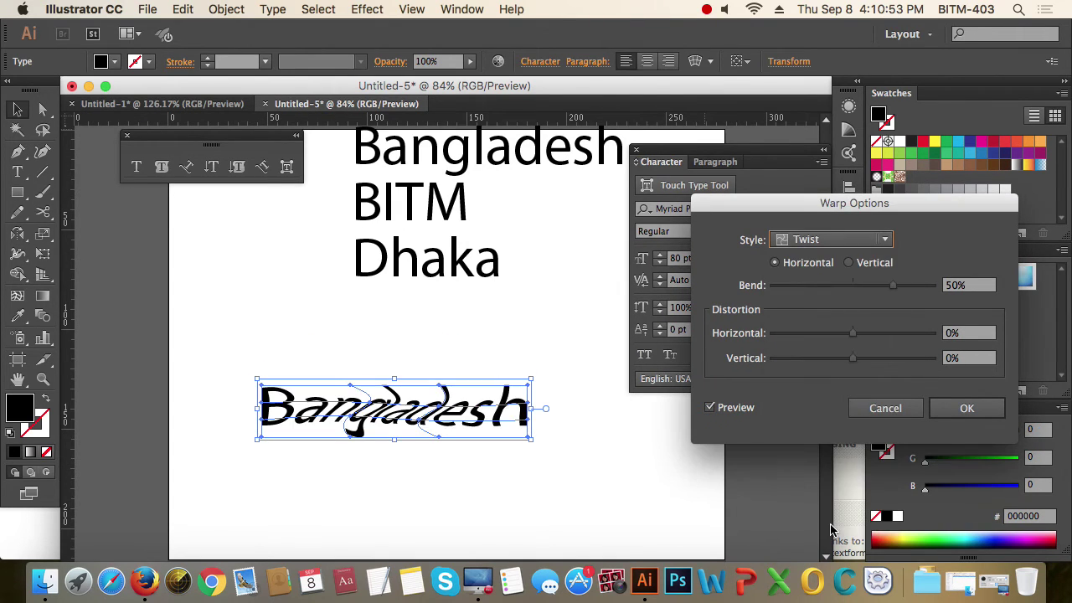
{"action": "left_click", "coordinate": [890, 243]}
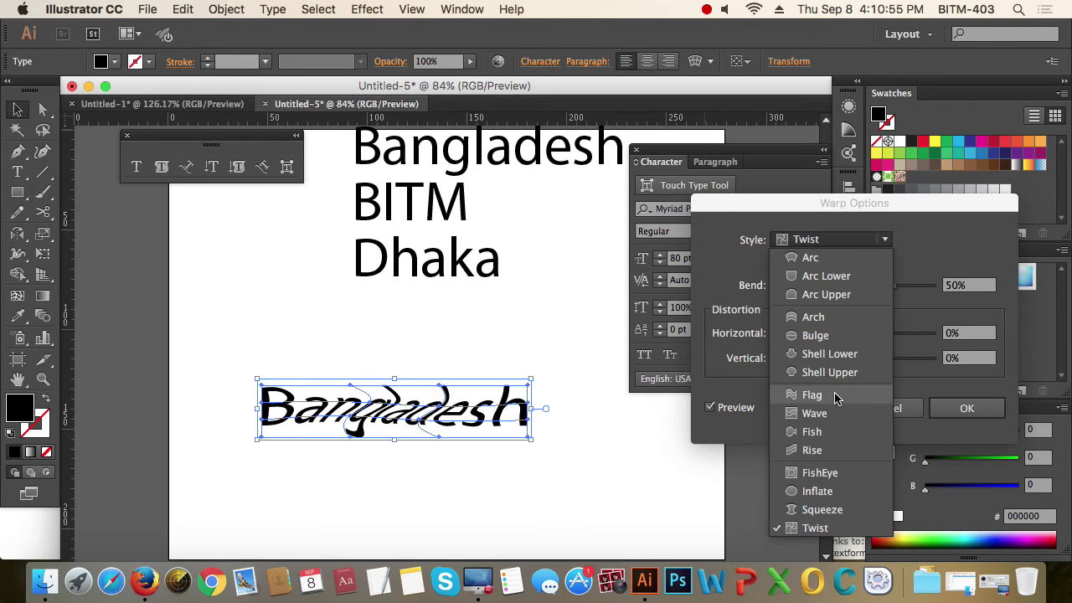
{"action": "left_click", "coordinate": [833, 395]}
{"action": "left_click", "coordinate": [890, 243]}
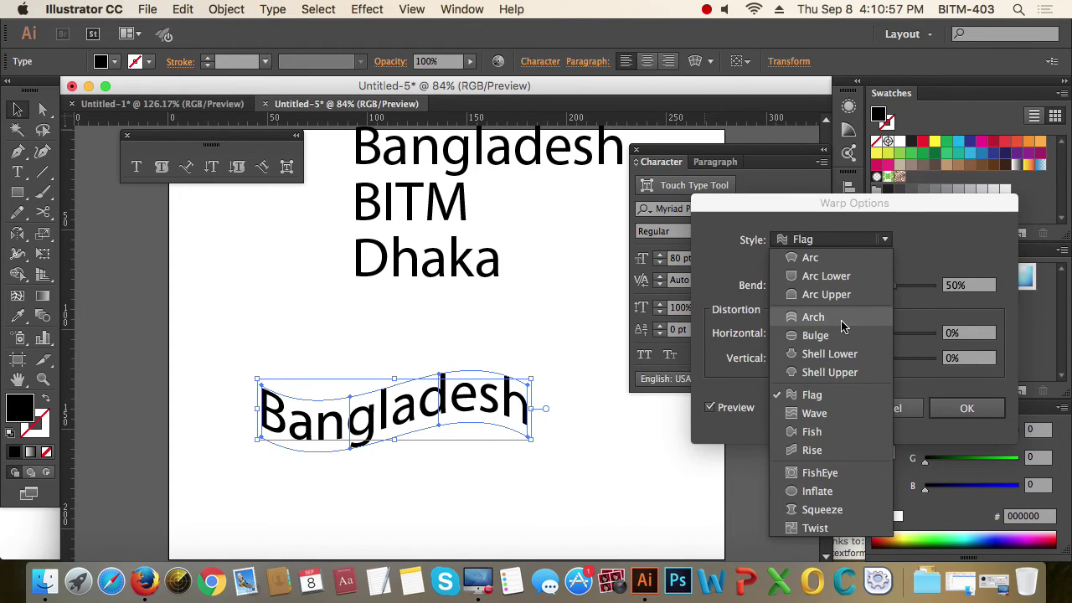
{"action": "left_click", "coordinate": [846, 318]}
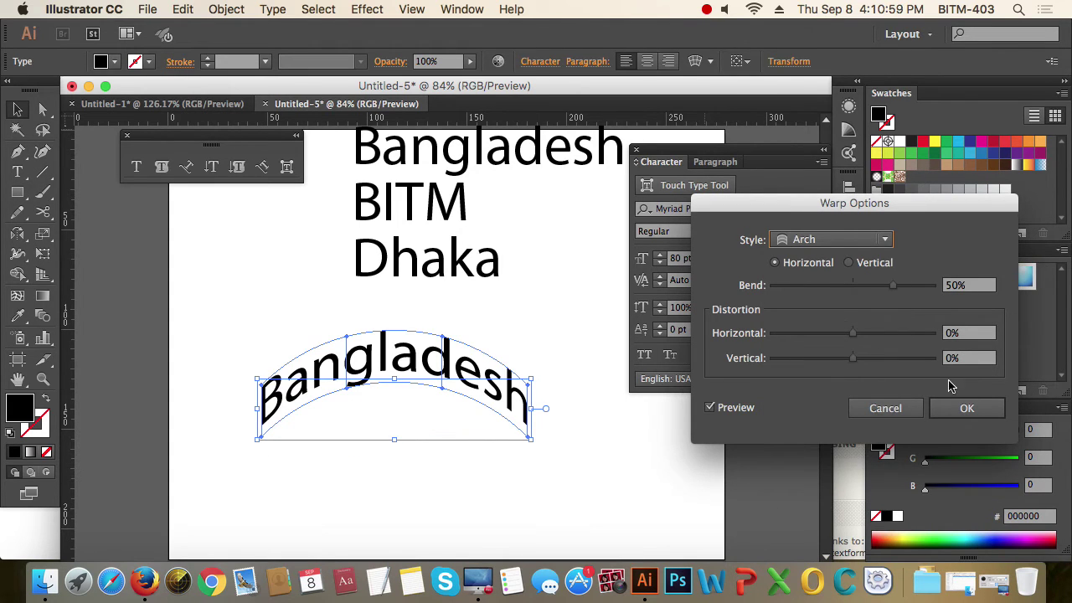
{"action": "left_click", "coordinate": [963, 408]}
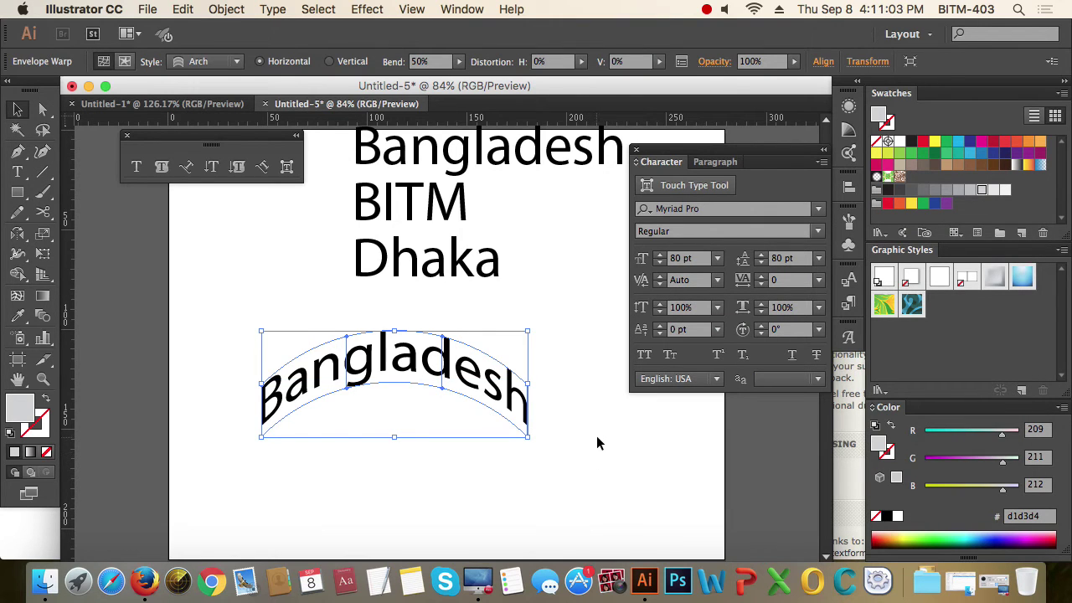
- Move the three-line Bangladesh/BITM/Dhaka block down and left
{"action": "scroll", "coordinate": [594, 439], "scroll_direction": "up", "scroll_amount": 5}
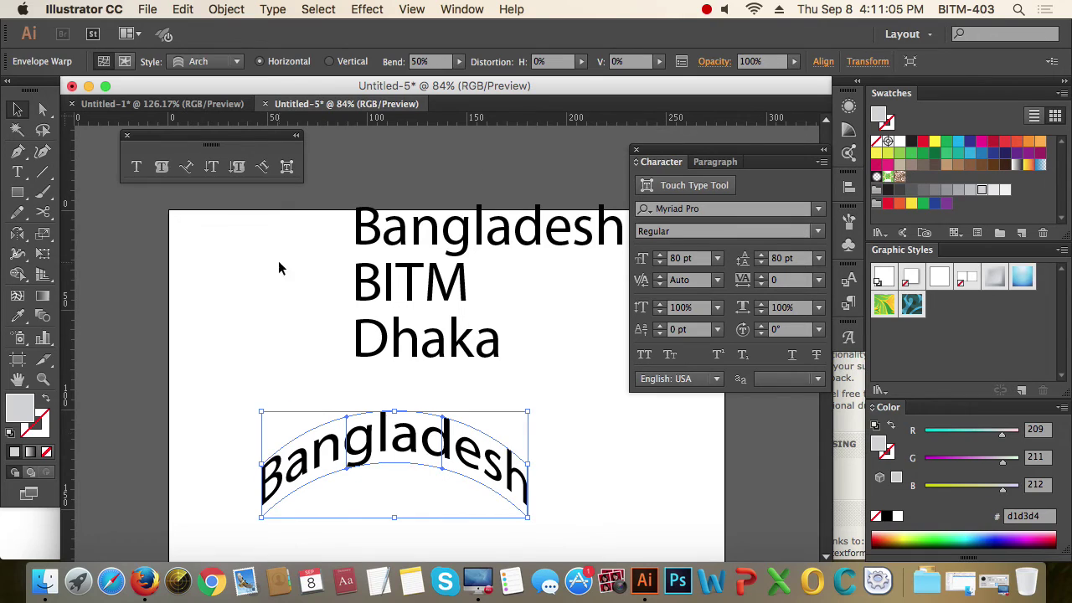
{"action": "left_click", "coordinate": [137, 167]}
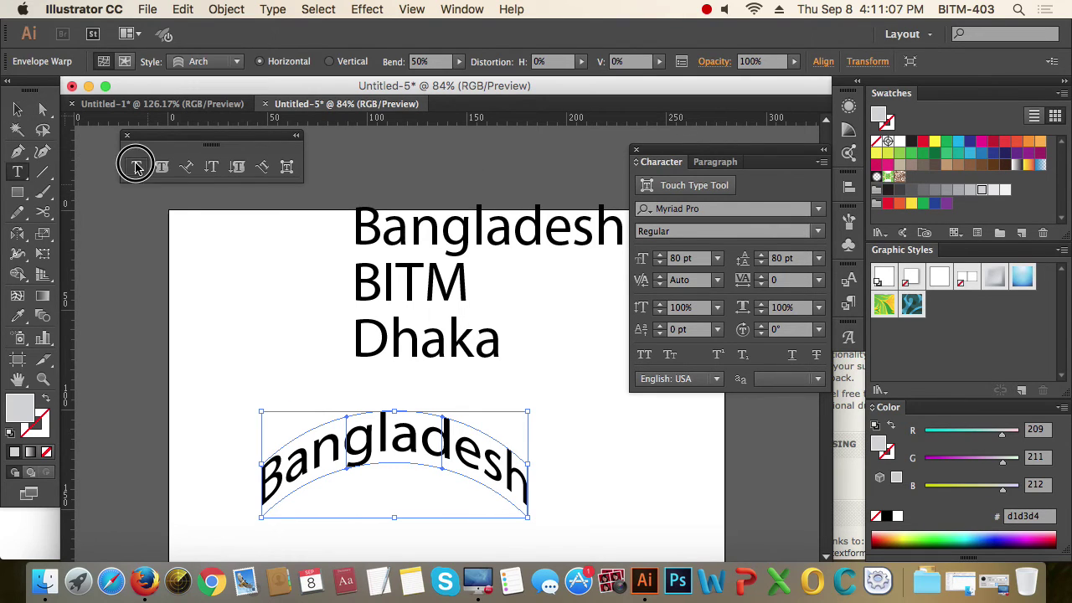
{"action": "key", "text": "v"}
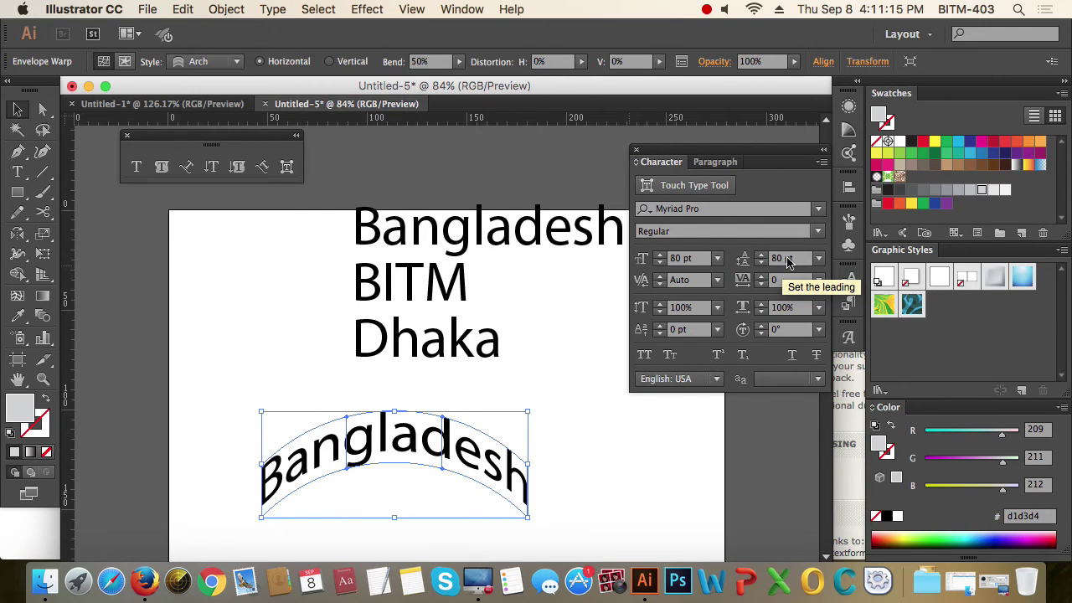
{"action": "left_click", "coordinate": [422, 290]}
{"action": "left_click_drag", "start_coordinate": [426, 281], "coordinate": [396, 311]}
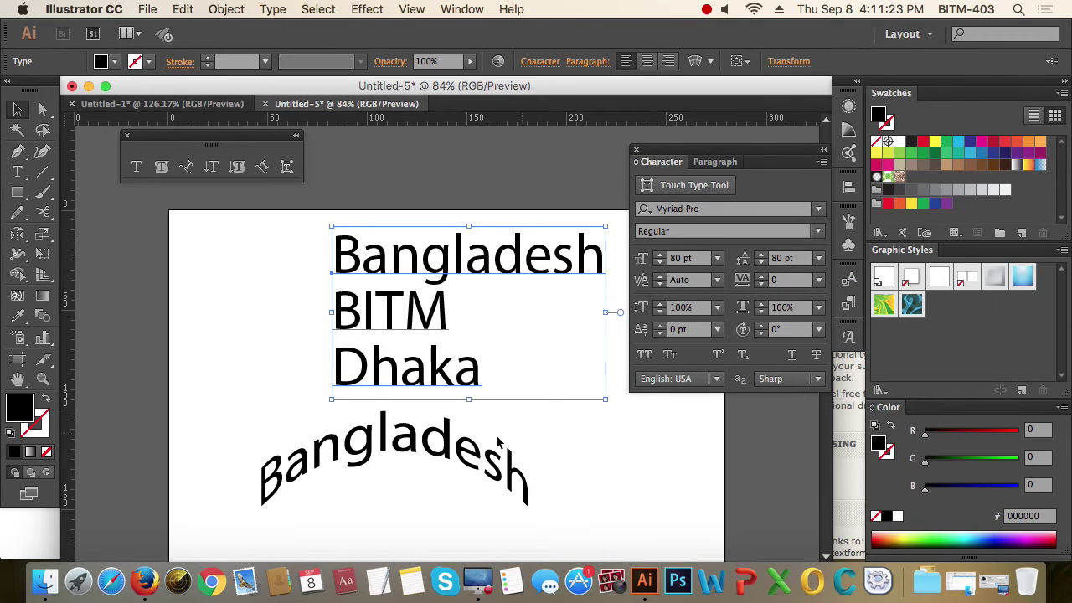
- Clear away the arched Bangladesh text, then select the three-line block
{"action": "left_click", "coordinate": [431, 448]}
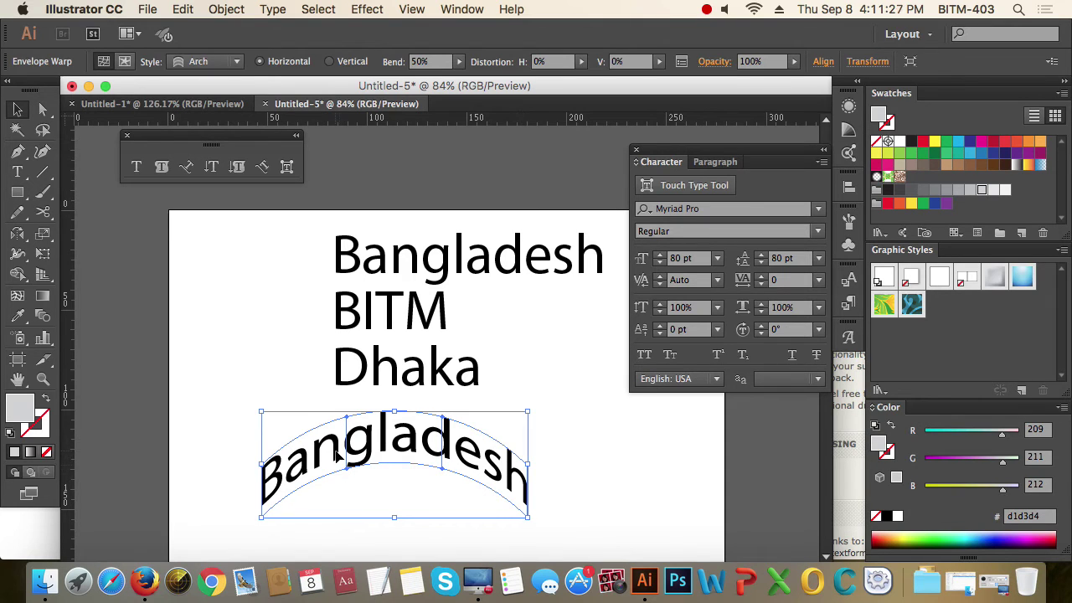
{"action": "scroll", "coordinate": [416, 466], "scroll_direction": "down", "scroll_amount": 5}
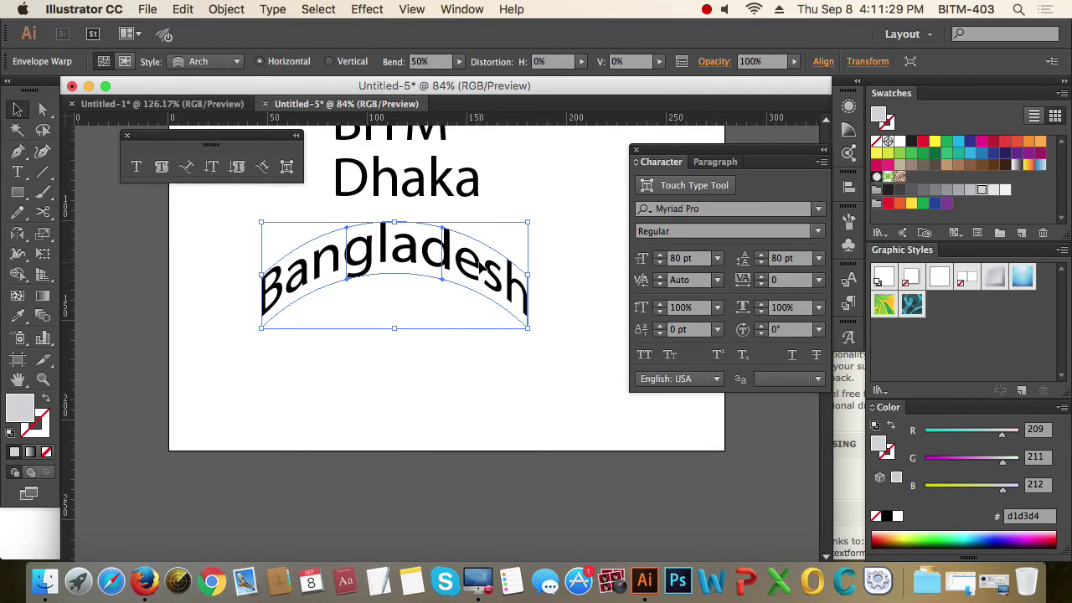
{"action": "left_click_drag", "start_coordinate": [482, 260], "coordinate": [479, 322]}
{"action": "scroll", "coordinate": [522, 322], "scroll_direction": "up", "scroll_amount": 2}
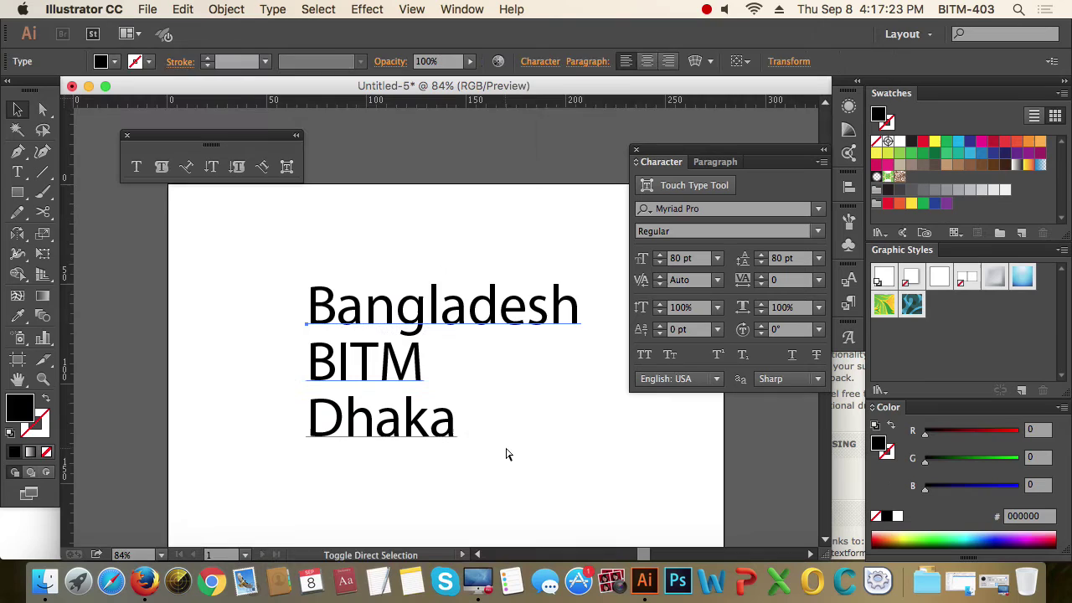
{"action": "left_click", "coordinate": [546, 427]}
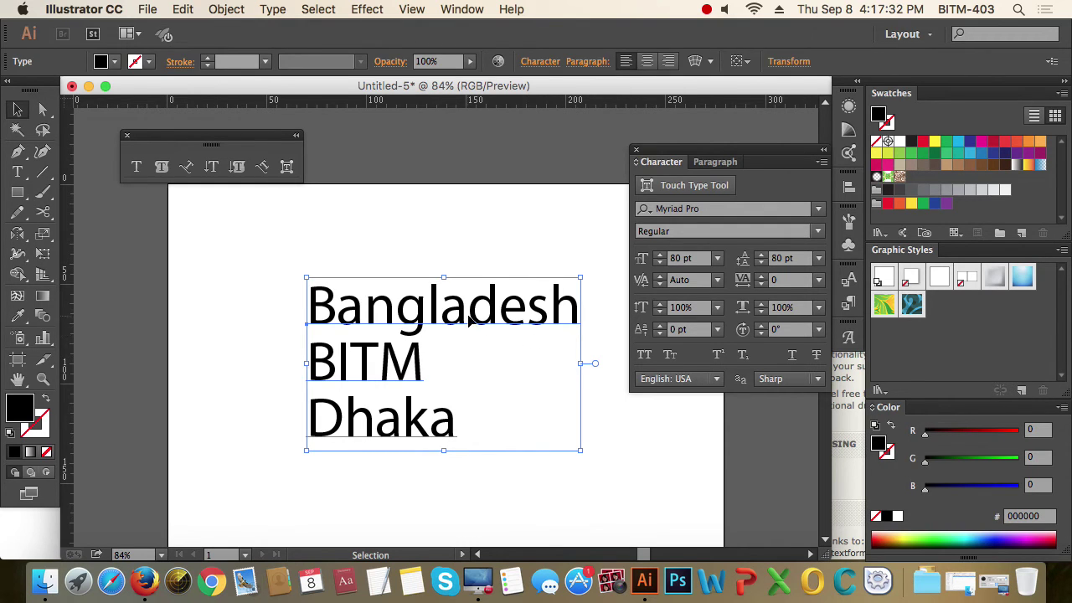
- Tighten the kerning between the d and e of Bangladesh to -100
{"action": "triple_click", "coordinate": [417, 314]}
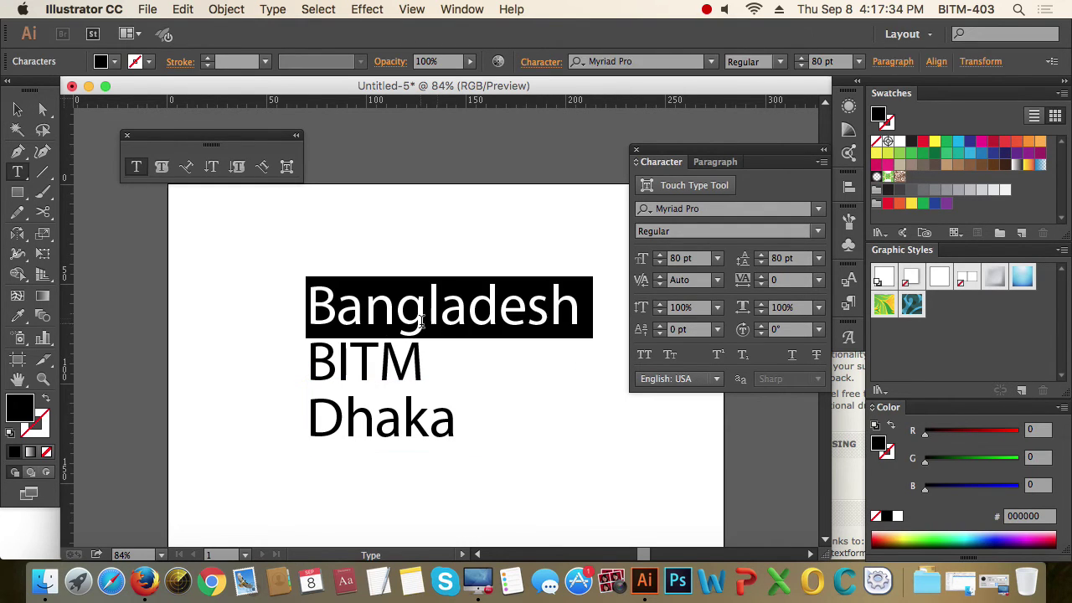
{"action": "left_click", "coordinate": [432, 314]}
{"action": "left_click", "coordinate": [494, 304]}
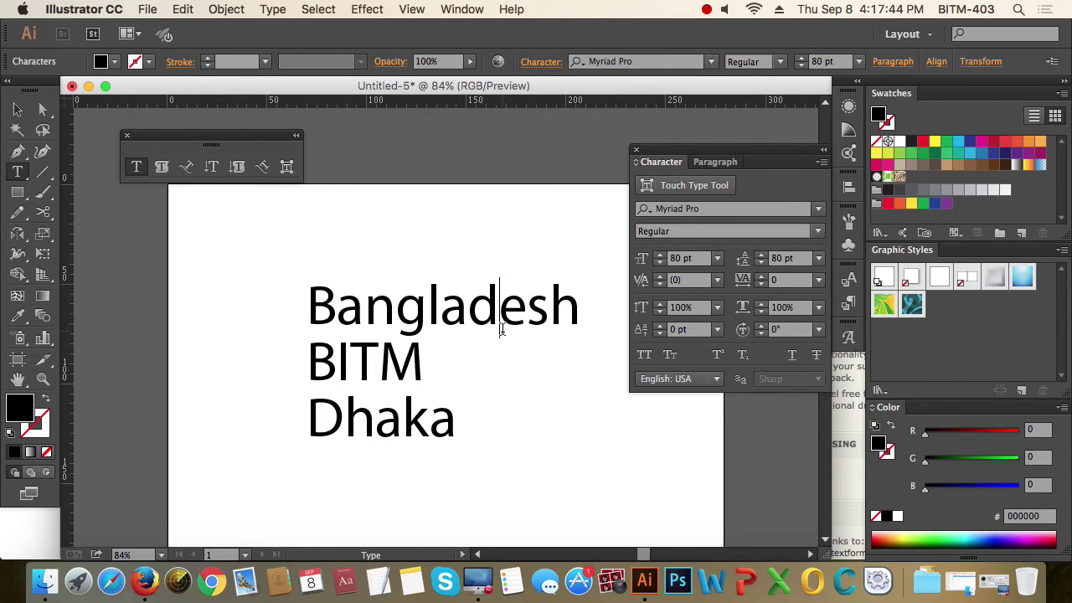
{"action": "left_click", "coordinate": [718, 281]}
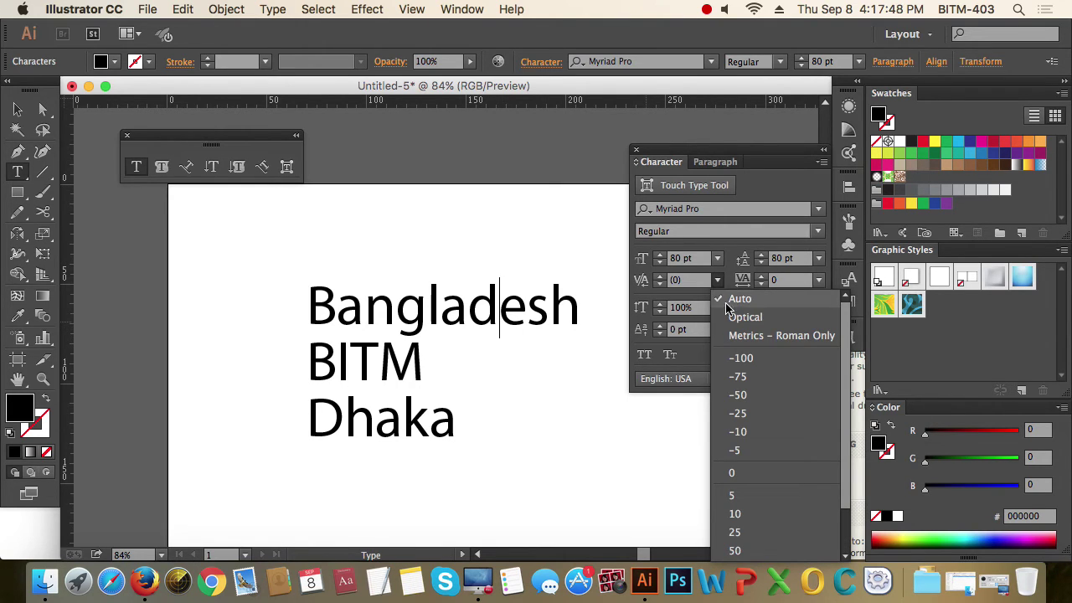
{"action": "left_click", "coordinate": [770, 359]}
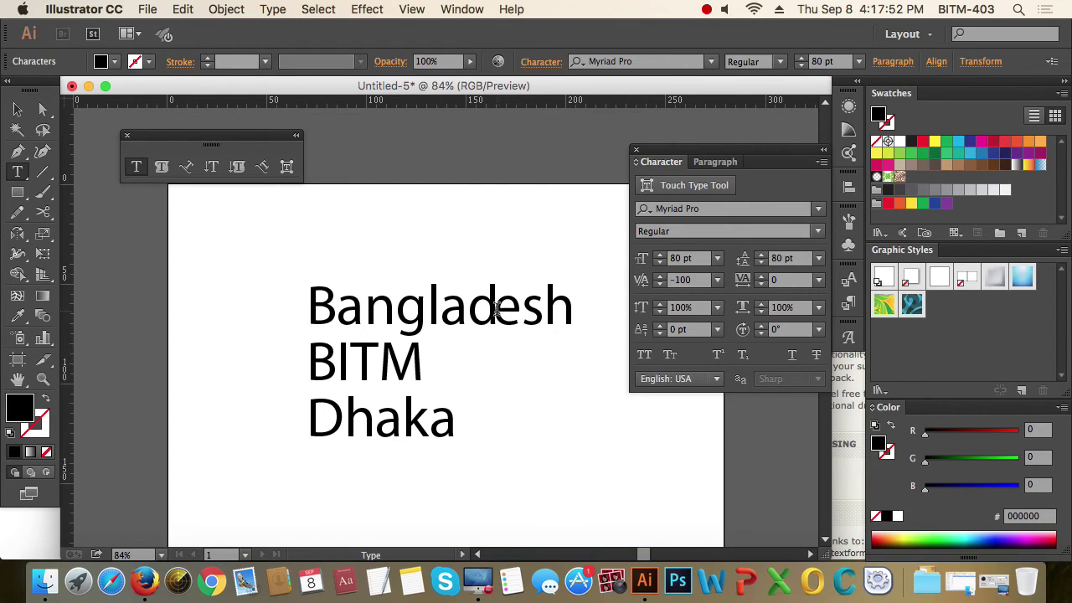
- Set the kerning between d and e back to 0
{"action": "left_click", "coordinate": [428, 312]}
{"action": "left_click", "coordinate": [397, 315]}
{"action": "left_click", "coordinate": [492, 314]}
{"action": "left_click", "coordinate": [696, 281]}
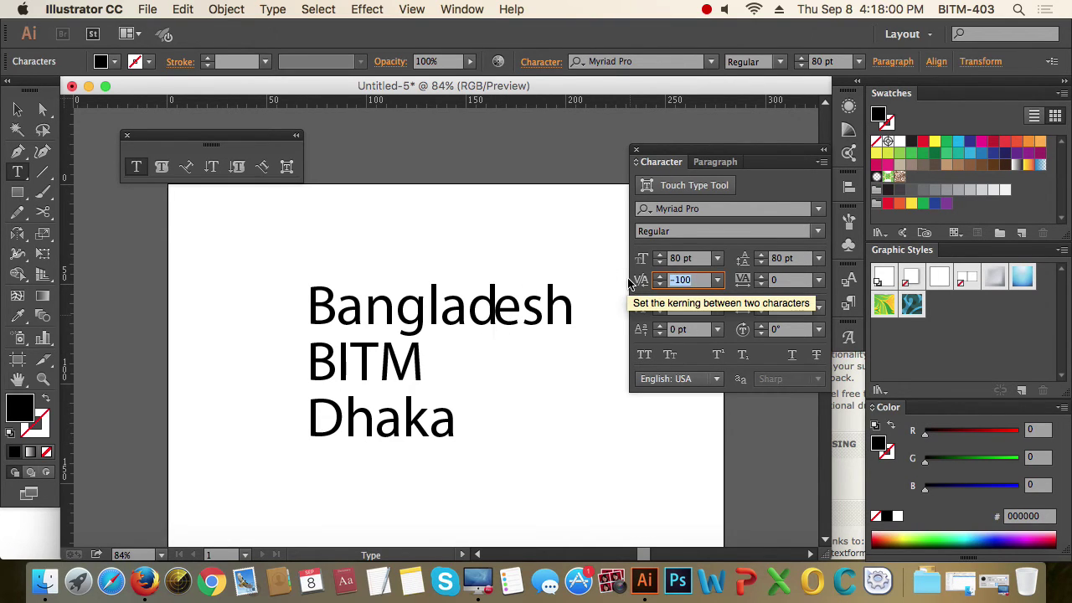
{"action": "type", "text": "0"}
{"action": "key", "text": "Return"}
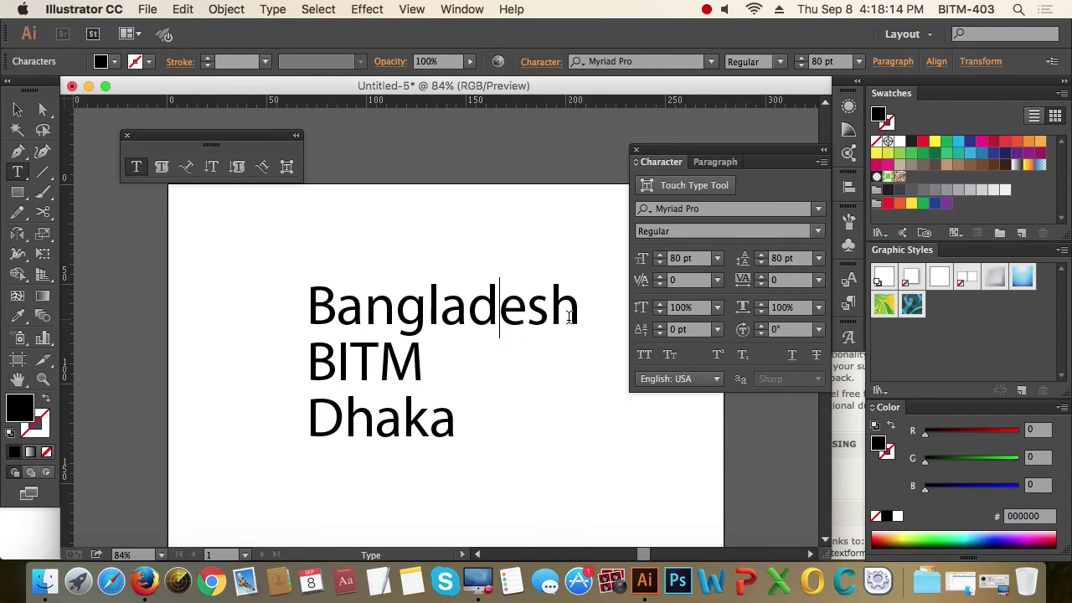
{"action": "left_click_drag", "start_coordinate": [575, 315], "coordinate": [315, 303]}
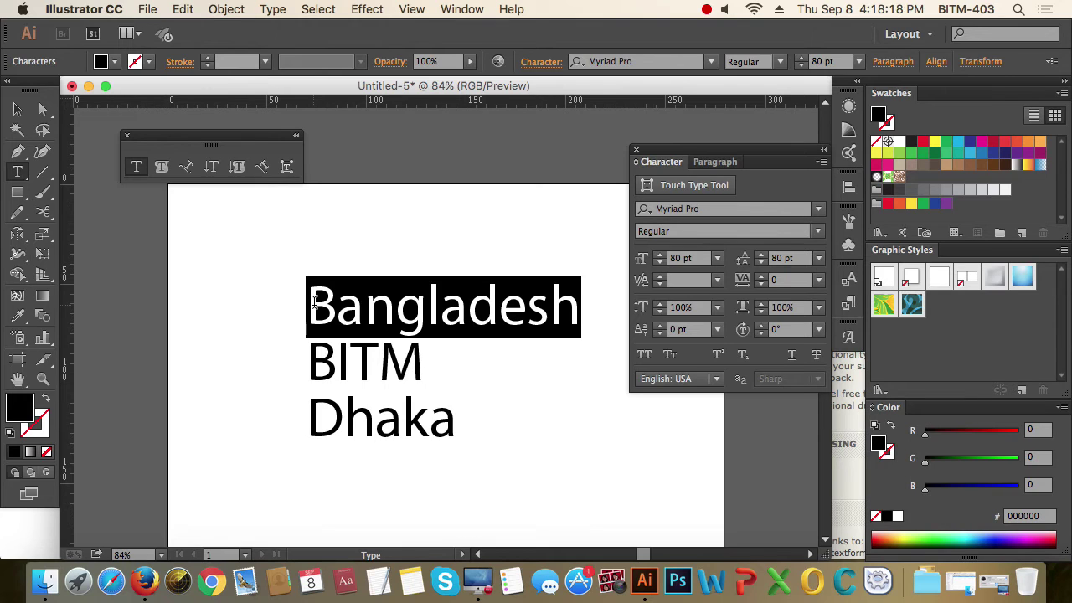
{"action": "left_click", "coordinate": [818, 280]}
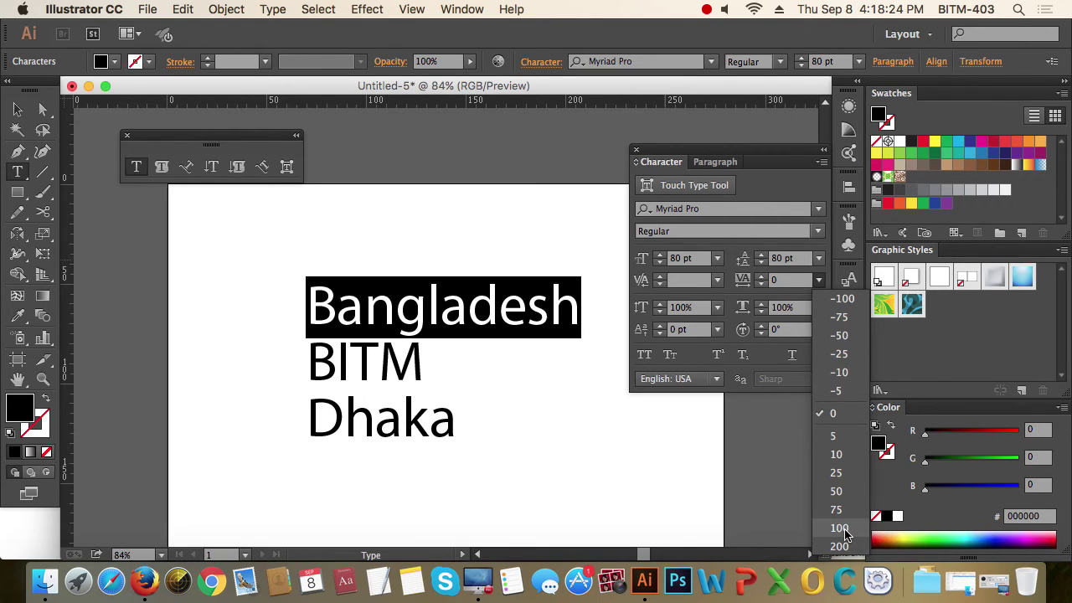
{"action": "left_click", "coordinate": [844, 545]}
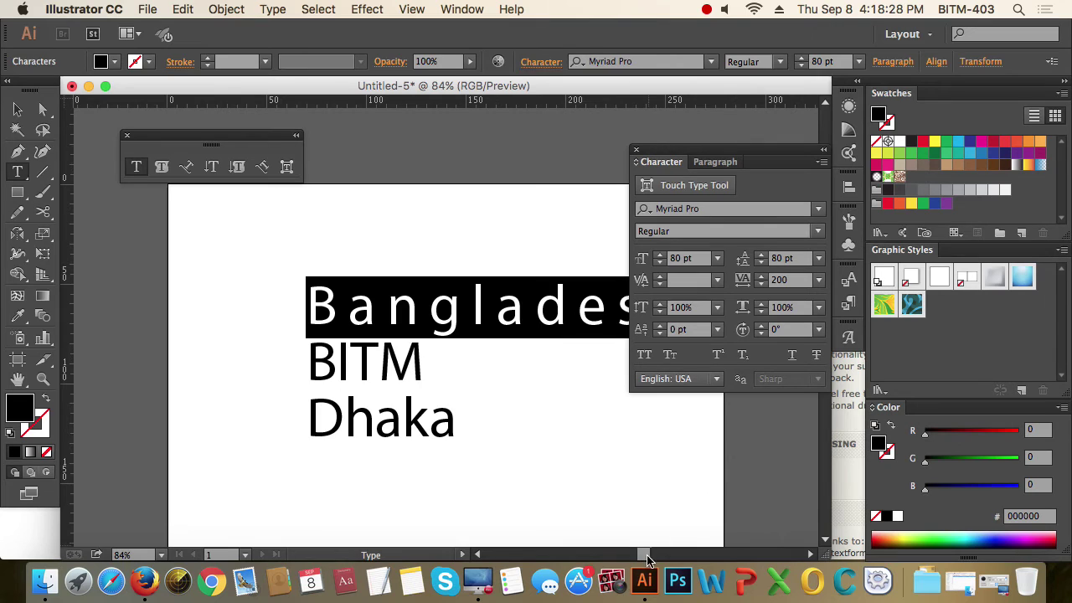
{"action": "left_click_drag", "start_coordinate": [644, 556], "coordinate": [648, 555]}
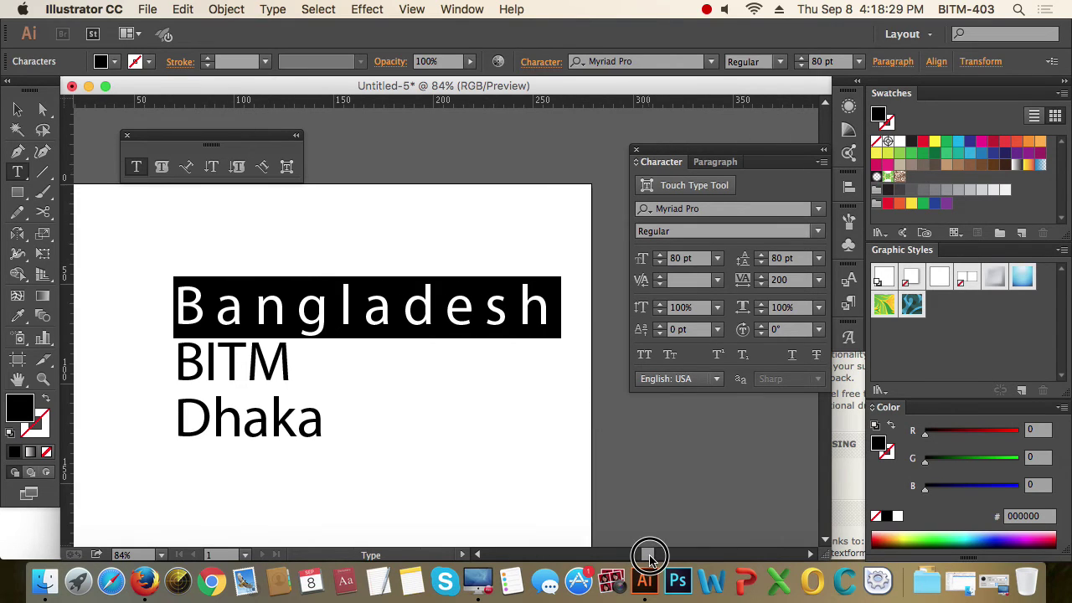
{"action": "left_click", "coordinate": [818, 280]}
{"action": "left_click", "coordinate": [845, 300]}
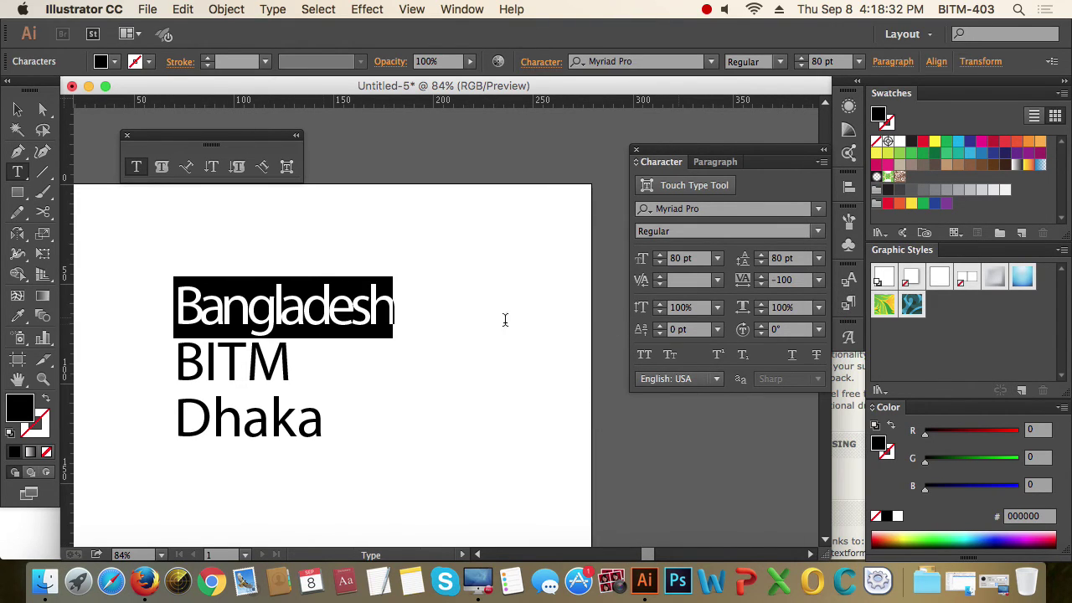
{"action": "left_click", "coordinate": [742, 280]}
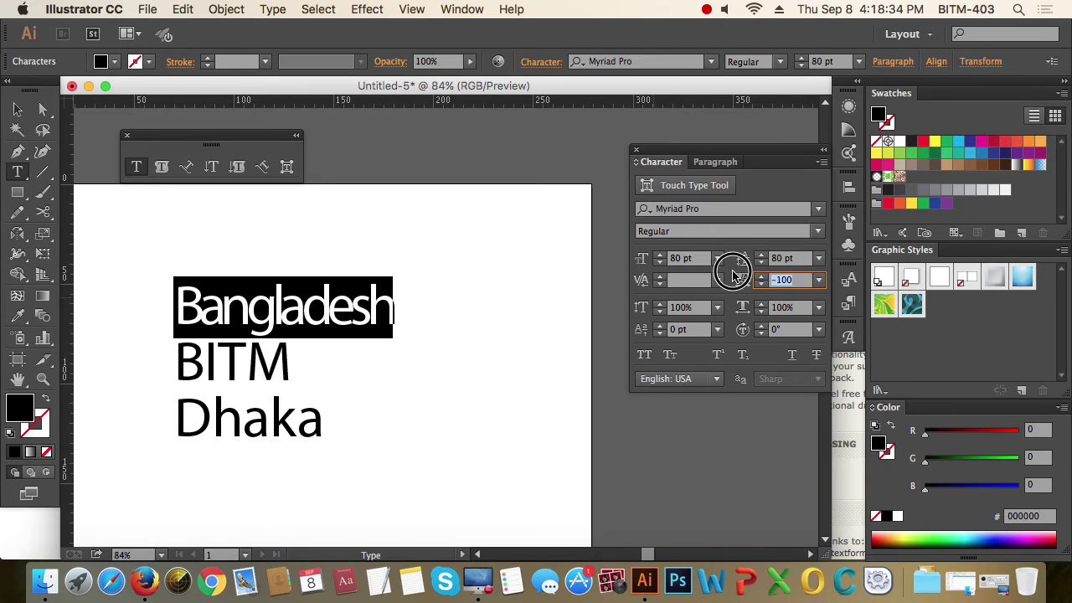
{"action": "type", "text": "-"}
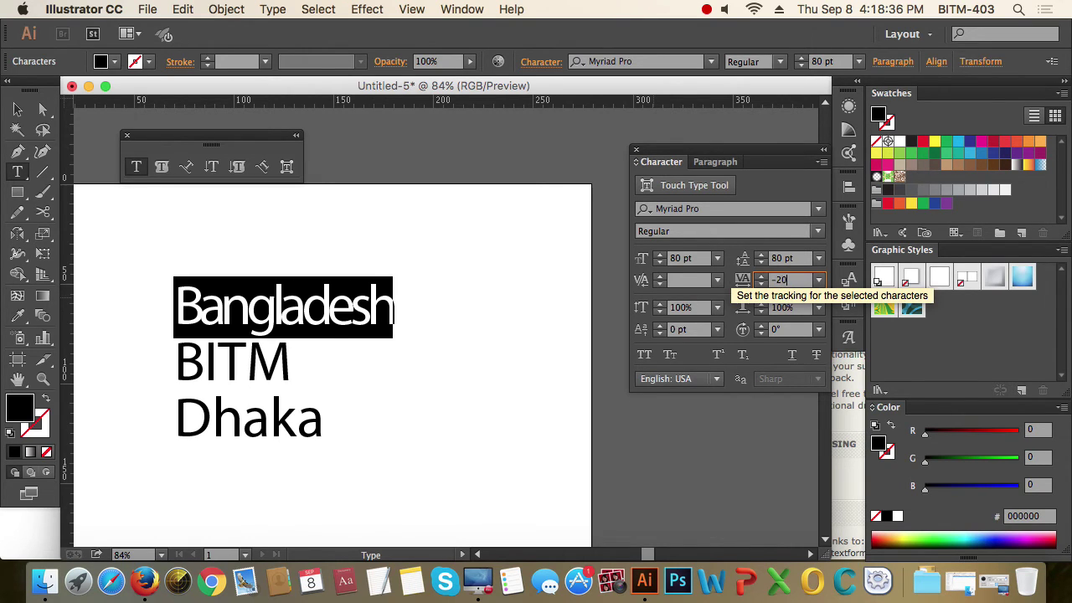
{"action": "key", "text": "Return"}
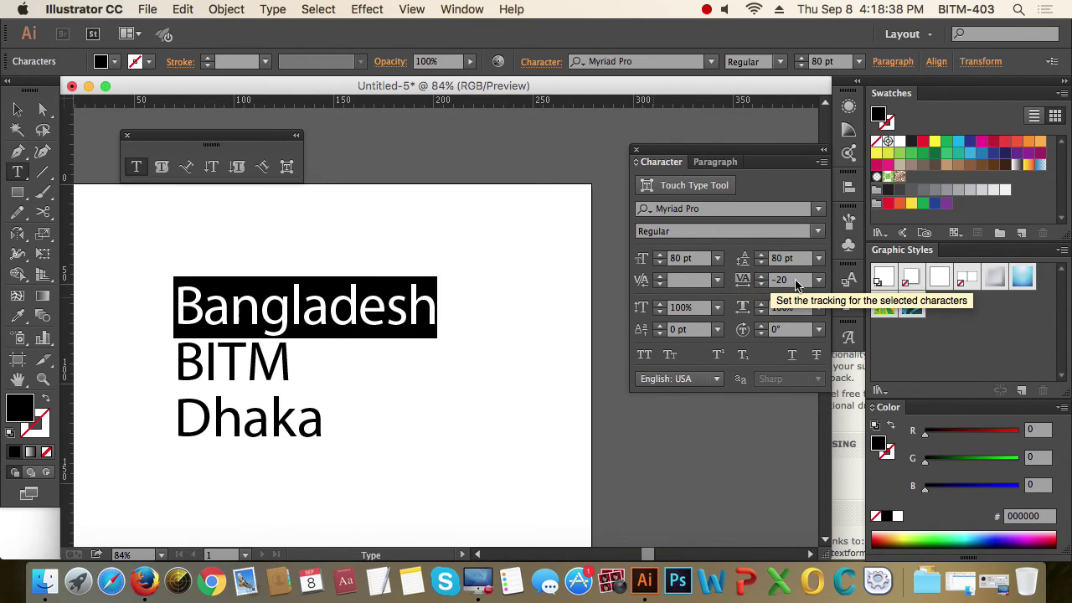
{"action": "left_click", "coordinate": [738, 285]}
{"action": "type", "text": "500"}
{"action": "key", "text": "Return"}
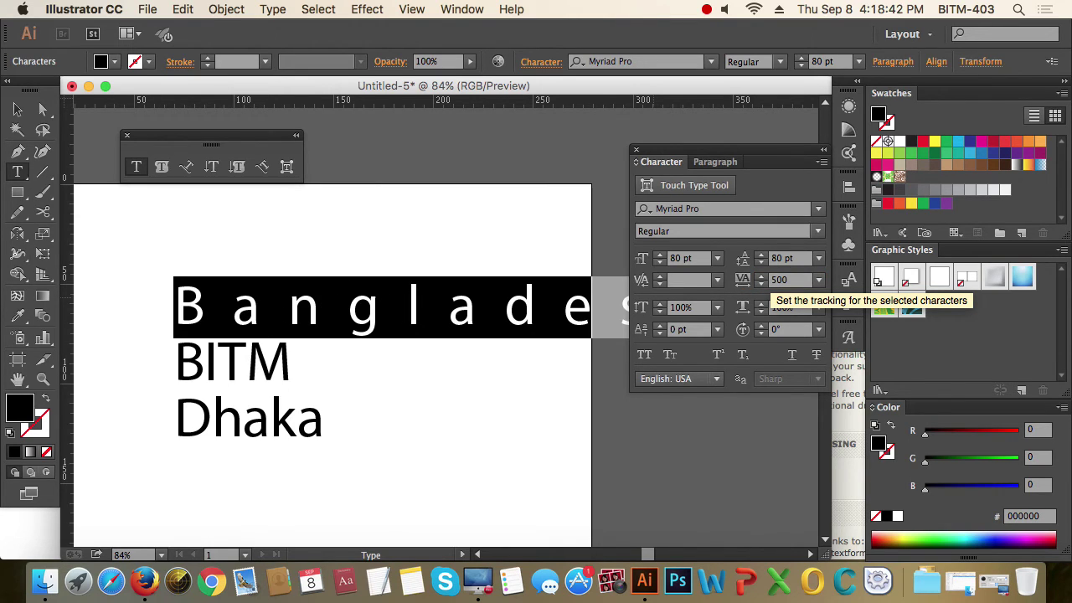
{"action": "left_click", "coordinate": [781, 280]}
{"action": "type", "text": "0"}
{"action": "key", "text": "Return"}
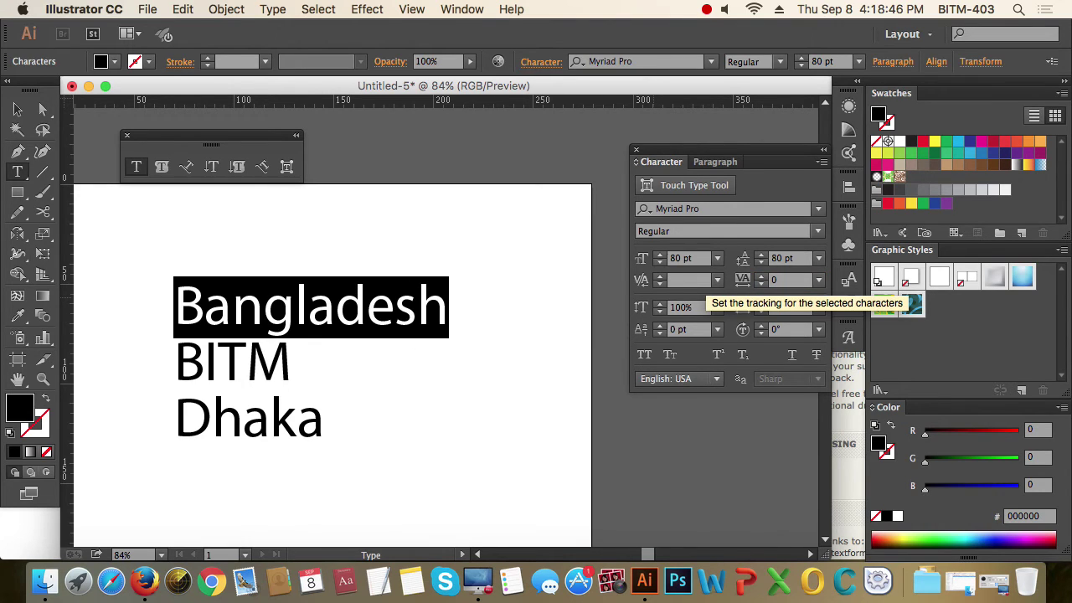
{"action": "left_click", "coordinate": [307, 307]}
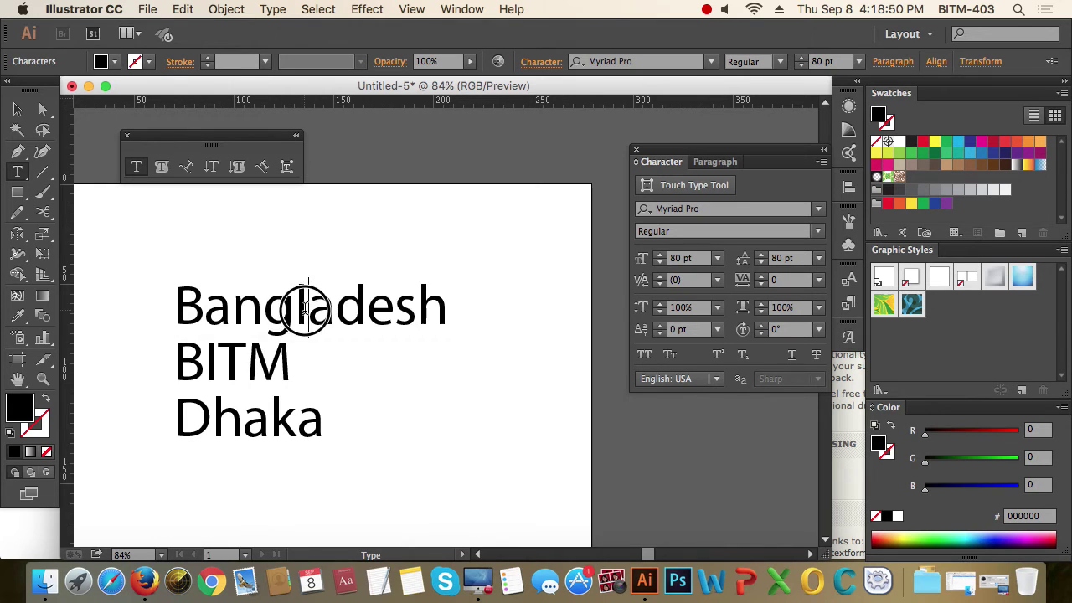
{"action": "double_click", "coordinate": [307, 308]}
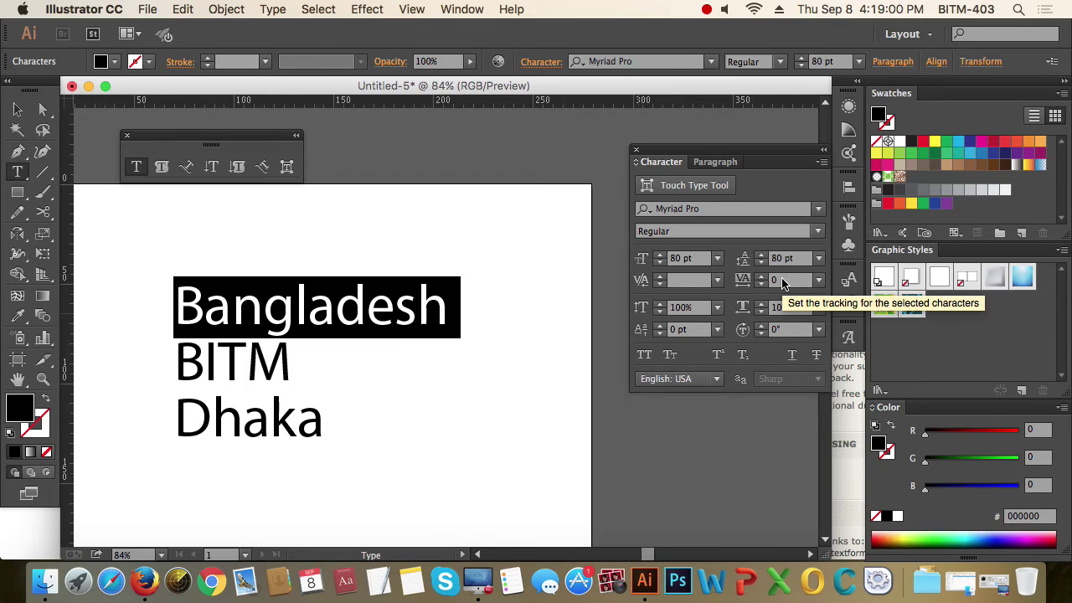
- Select the Bangladesh/BITM/Dhaka text object and drag it slightly left
{"action": "left_click", "coordinate": [17, 110]}
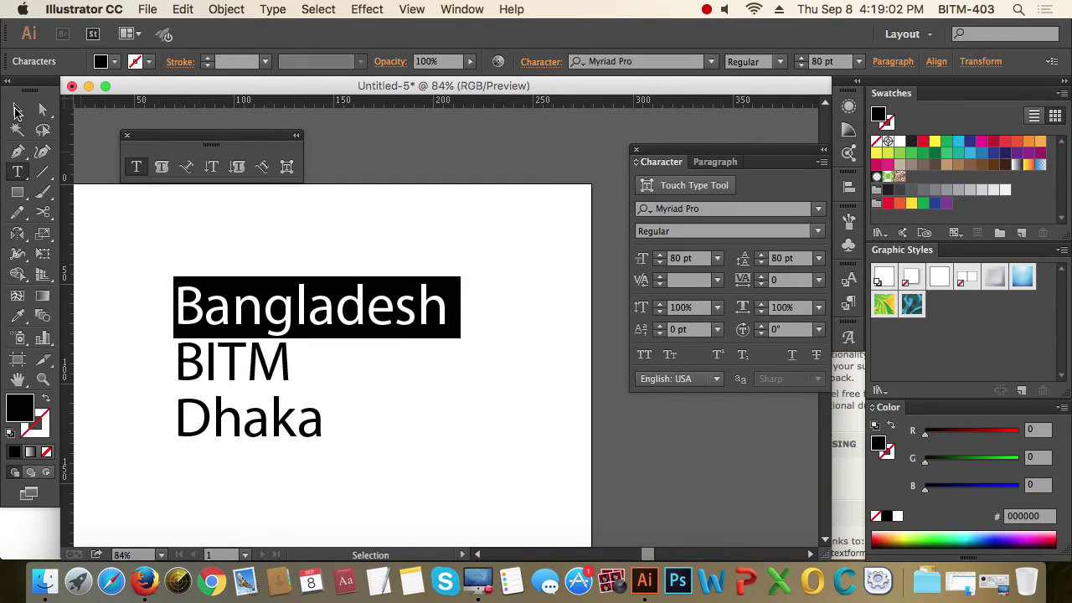
{"action": "left_click", "coordinate": [517, 359]}
{"action": "left_click", "coordinate": [332, 313]}
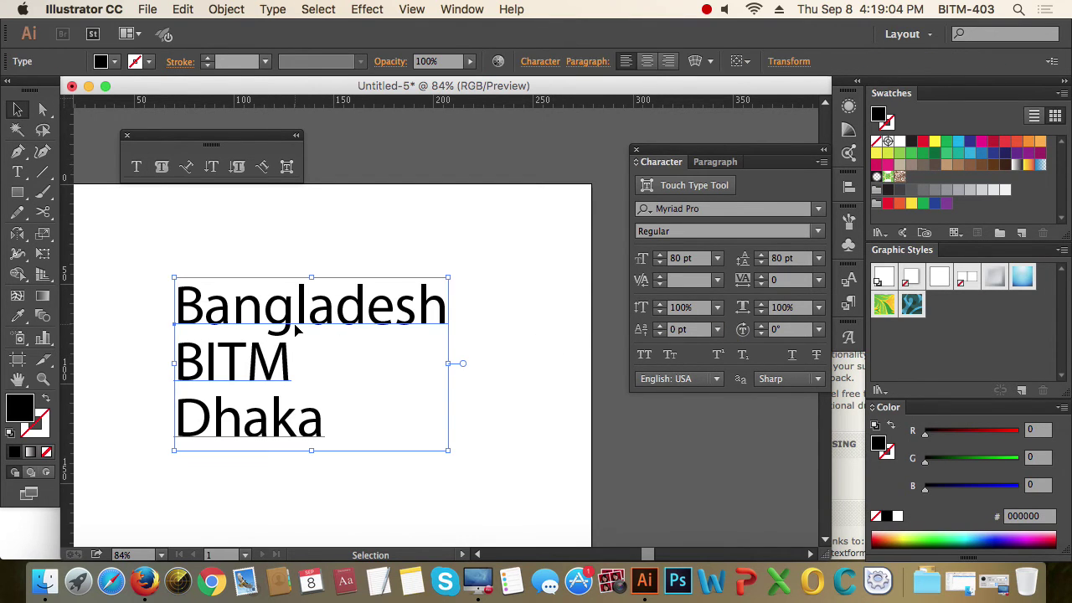
{"action": "scroll", "coordinate": [335, 327], "scroll_direction": "left", "scroll_amount": 5}
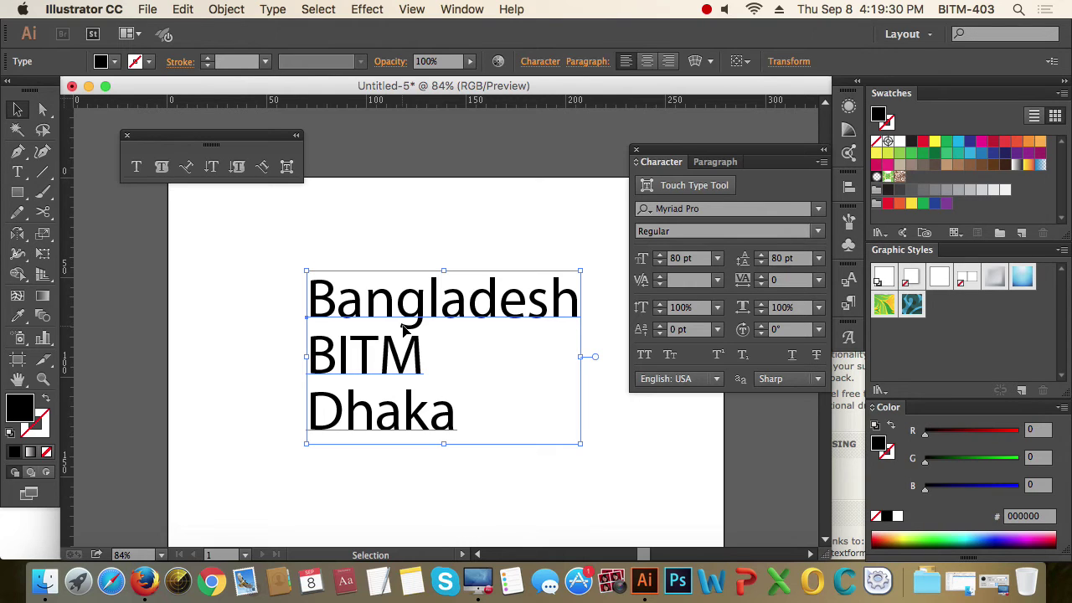
{"action": "left_click_drag", "start_coordinate": [409, 335], "coordinate": [343, 343]}
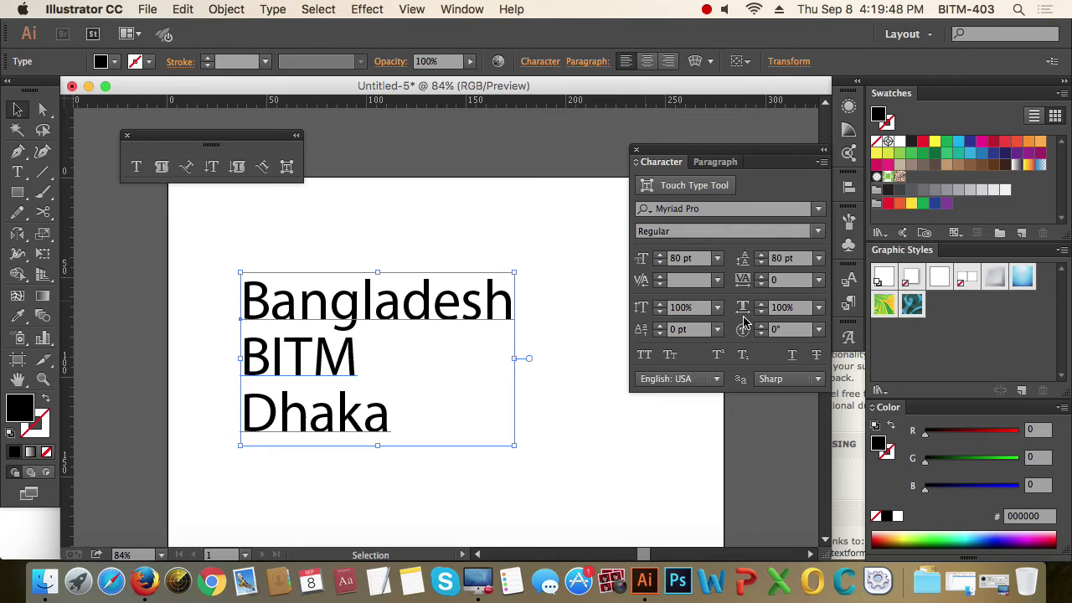
{"action": "left_click", "coordinate": [643, 308]}
{"action": "type", "text": "150"}
{"action": "key", "text": "Return"}
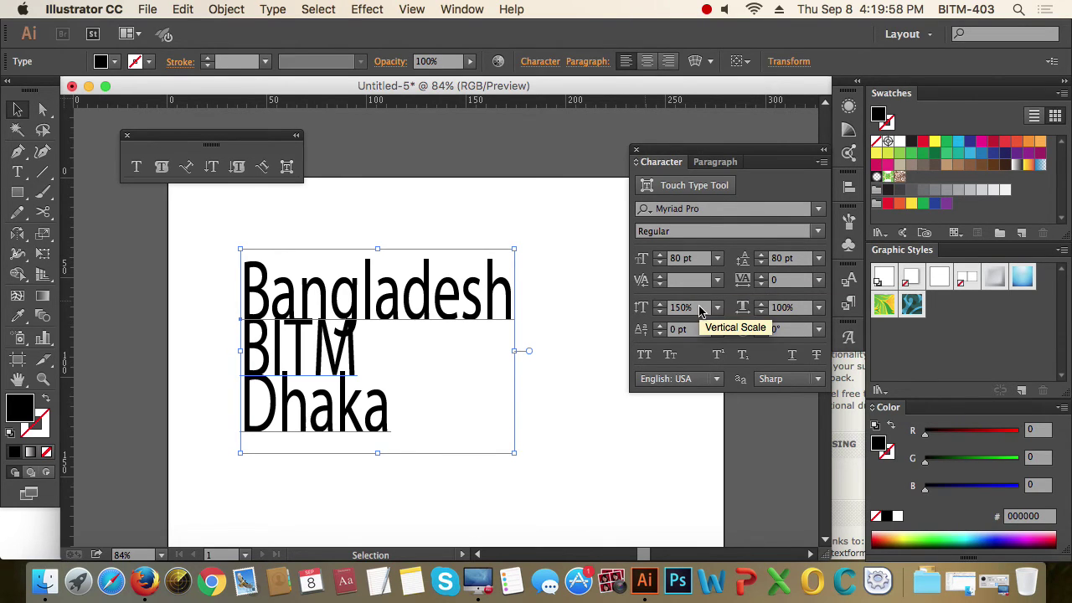
{"action": "left_click", "coordinate": [647, 310]}
{"action": "type", "text": "50"}
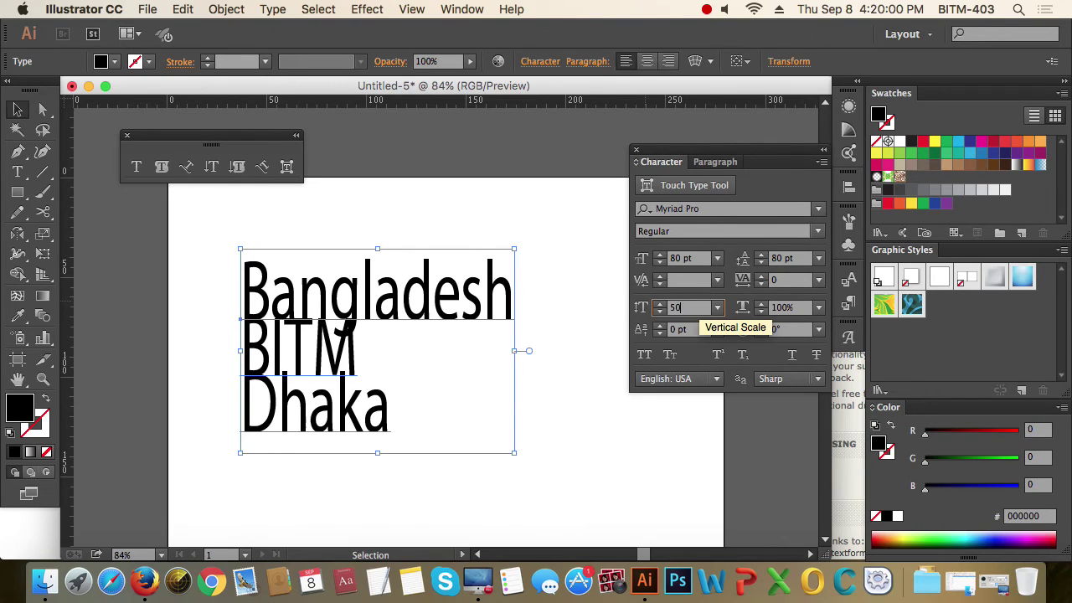
{"action": "key", "text": "Return"}
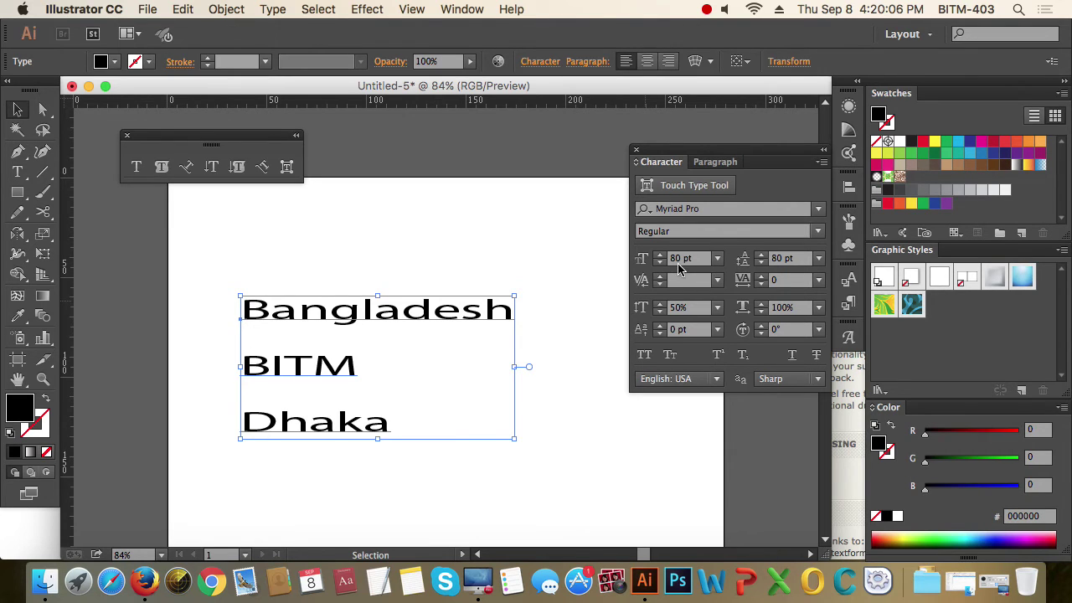
{"action": "left_click", "coordinate": [679, 308]}
{"action": "type", "text": "10"}
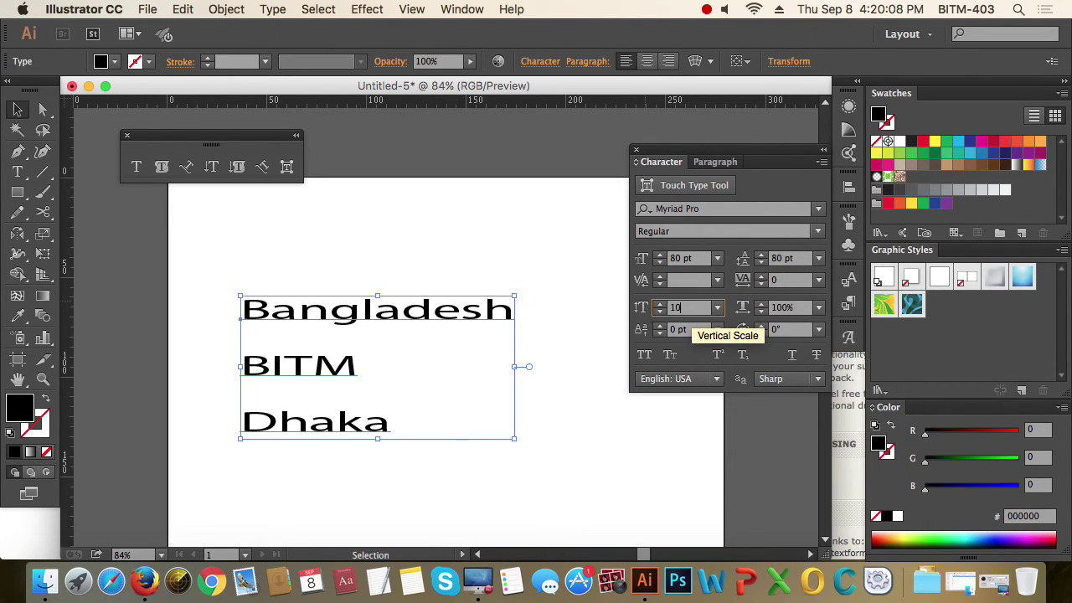
{"action": "type", "text": "0"}
{"action": "key", "text": "Return"}
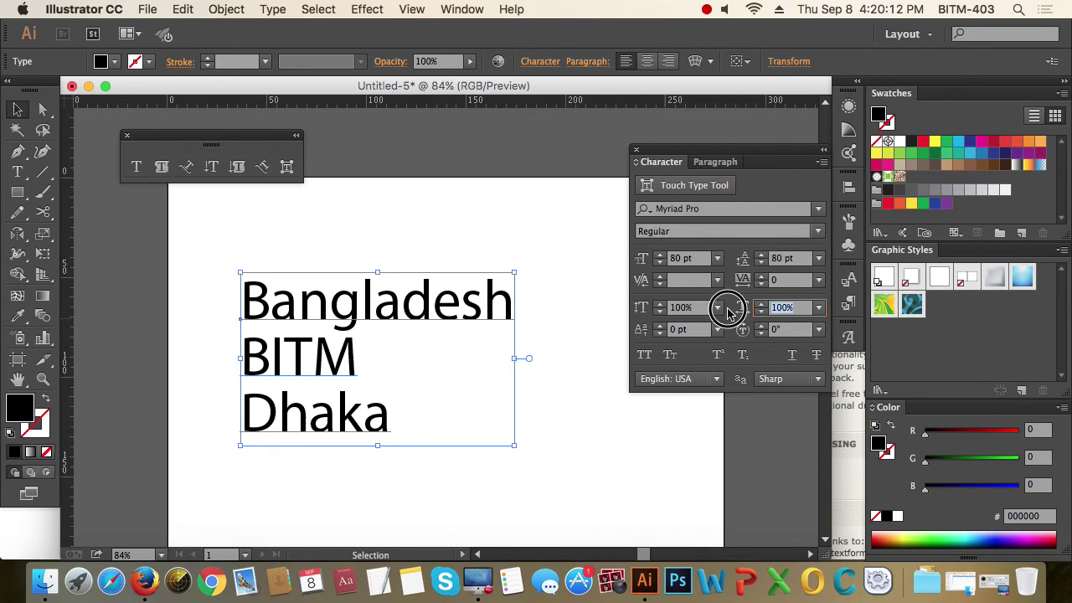
{"action": "left_click", "coordinate": [783, 308]}
{"action": "type", "text": "150"}
{"action": "key", "text": "Return"}
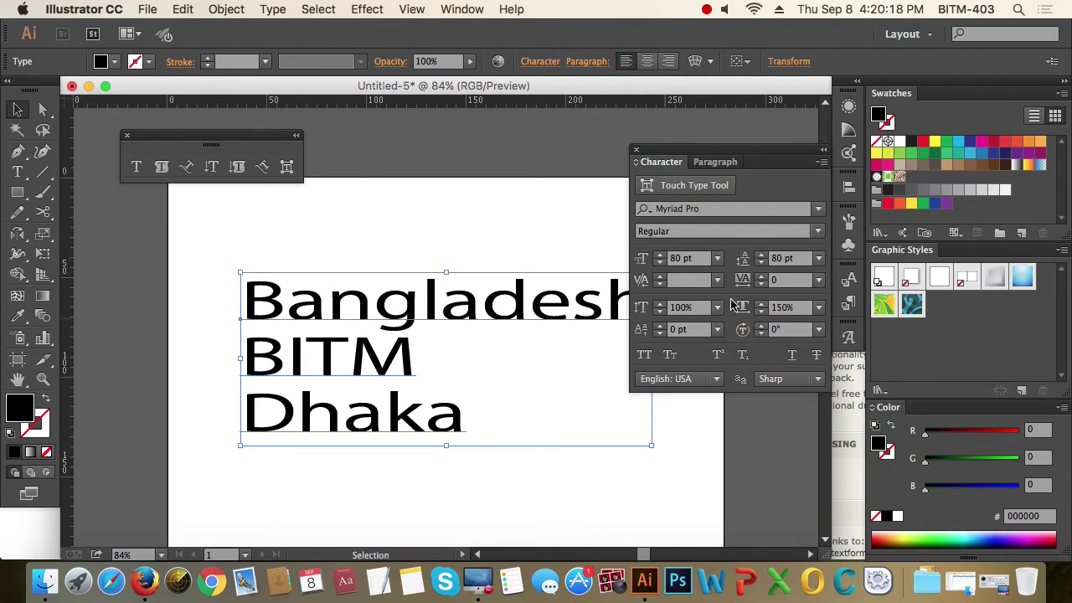
{"action": "left_click", "coordinate": [784, 308]}
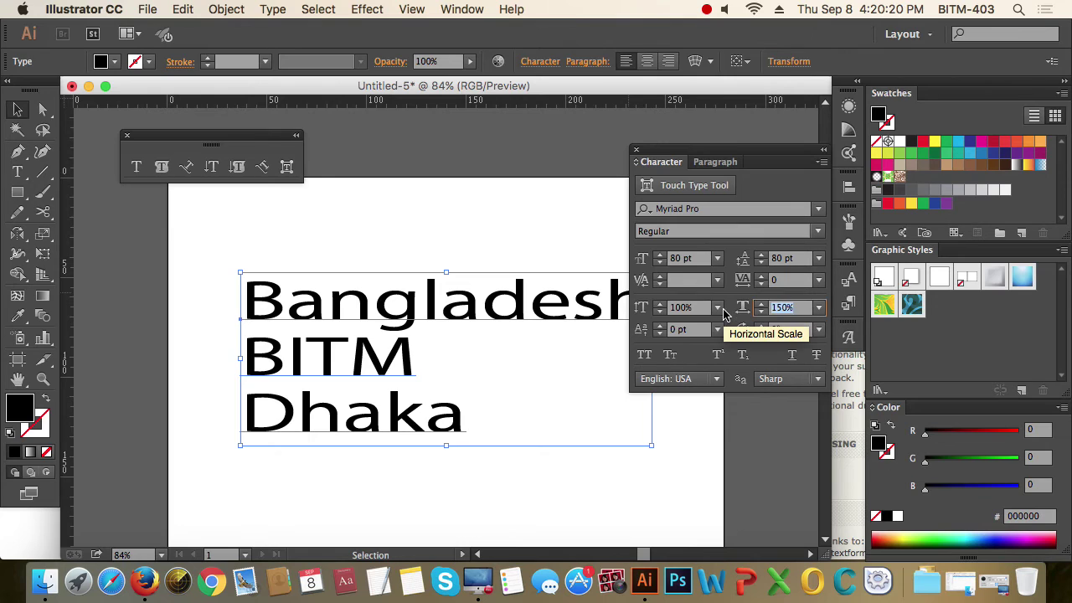
{"action": "type", "text": "50"}
{"action": "key", "text": "Return"}
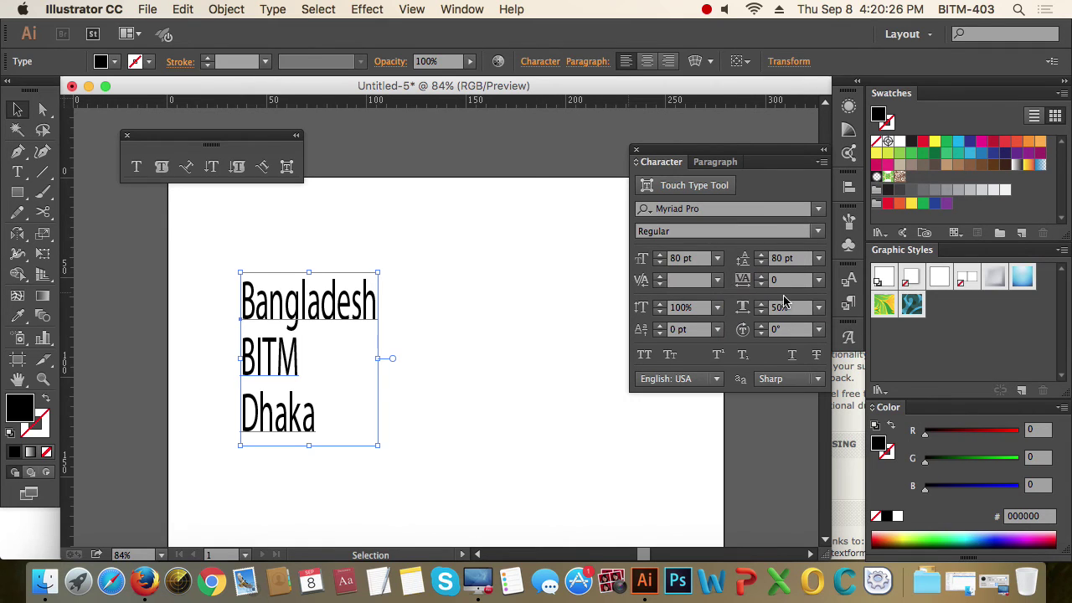
{"action": "left_click", "coordinate": [740, 312]}
{"action": "type", "text": "1"}
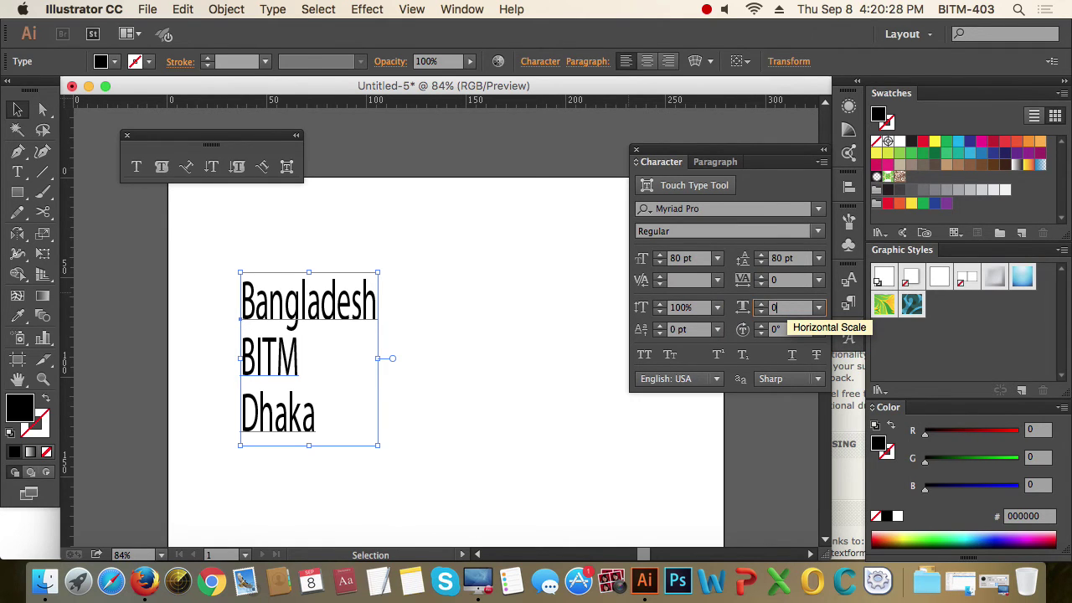
{"action": "key", "text": "Return"}
{"action": "left_click", "coordinate": [780, 309]}
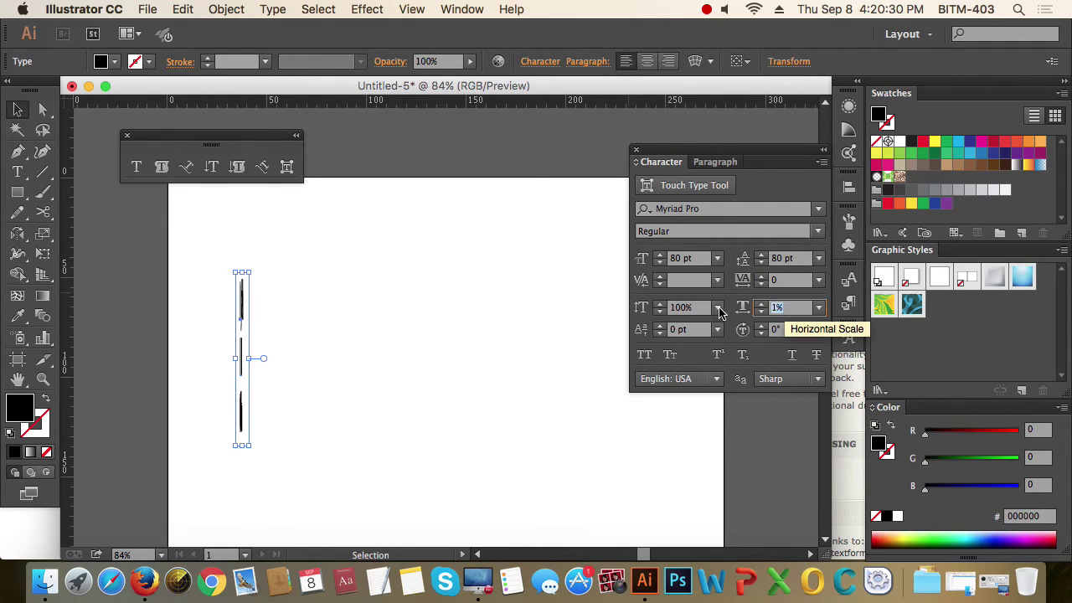
{"action": "type", "text": "100"}
{"action": "key", "text": "Return"}
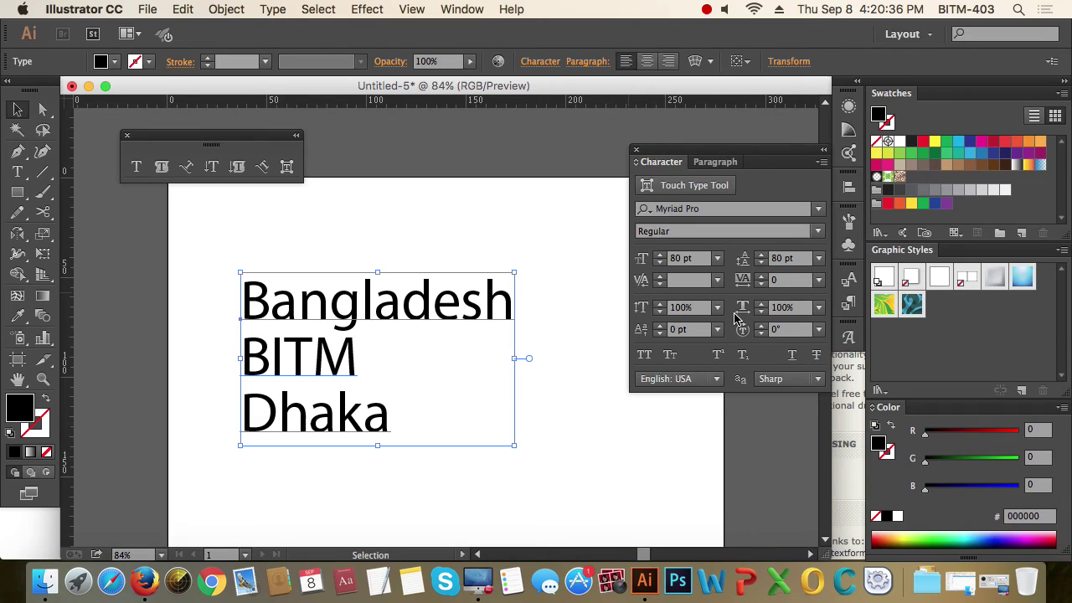
- Insert a 2 between d and e, trying superscript and subscript before returning it to normal
{"action": "double_click", "coordinate": [417, 307]}
{"action": "type", "text": "2"}
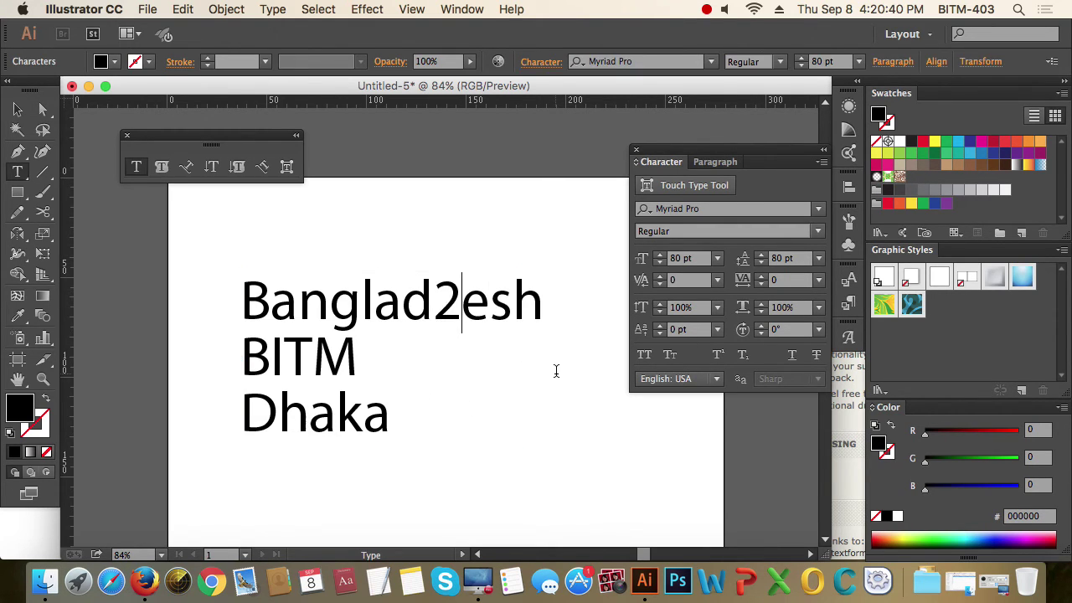
{"action": "left_click_drag", "start_coordinate": [462, 306], "coordinate": [432, 306]}
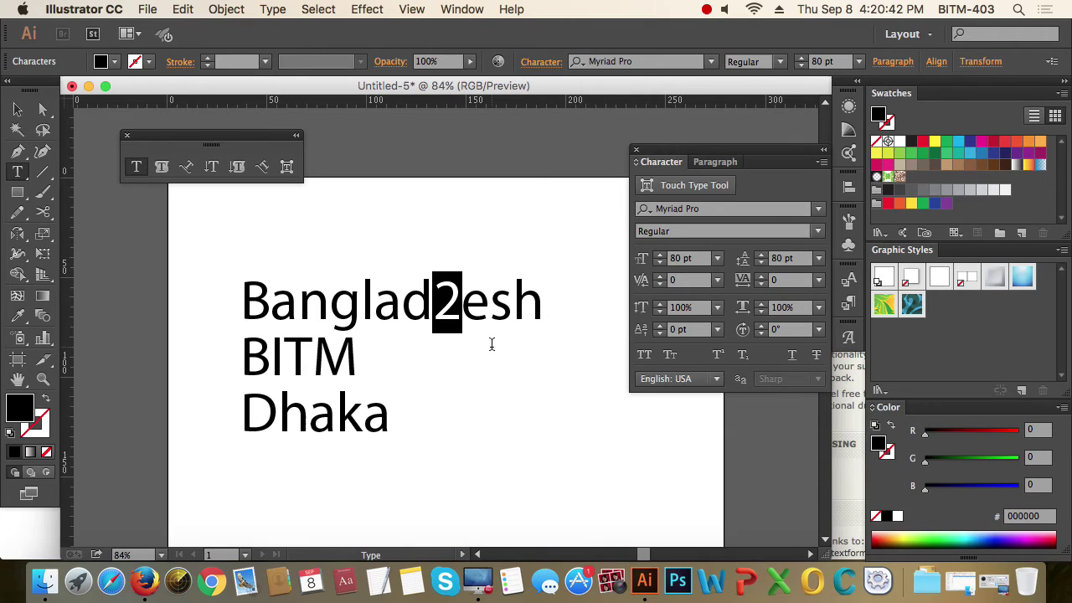
{"action": "left_click", "coordinate": [720, 356]}
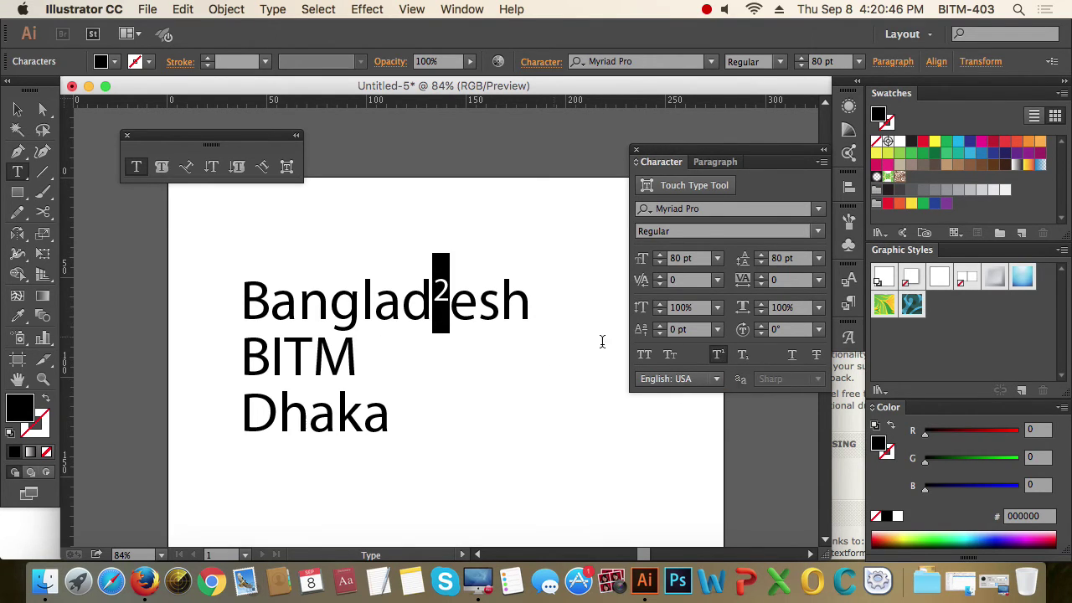
{"action": "left_click", "coordinate": [720, 356]}
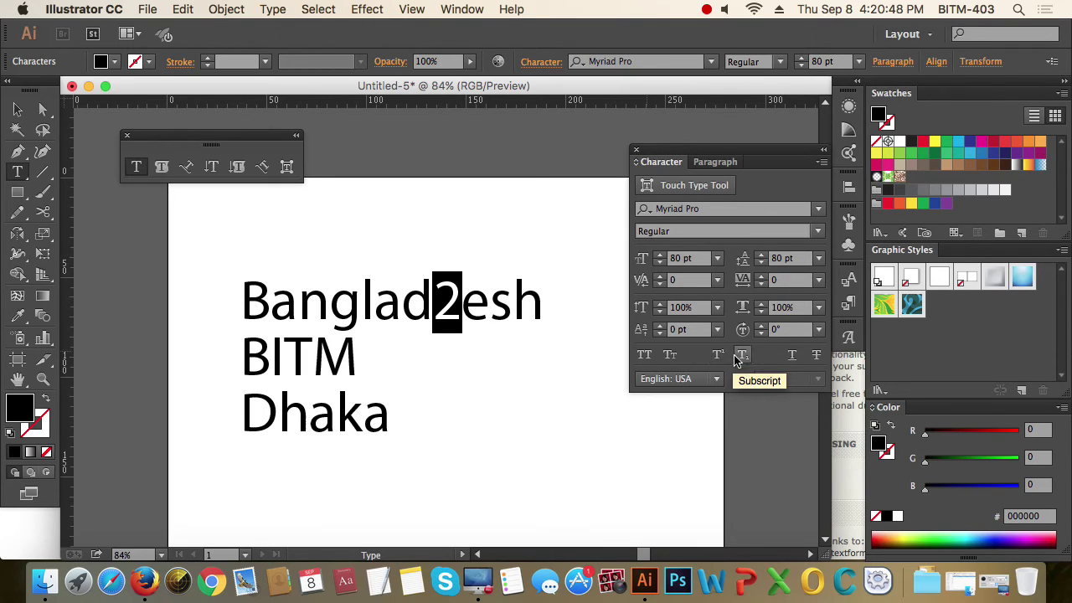
{"action": "left_click", "coordinate": [744, 356]}
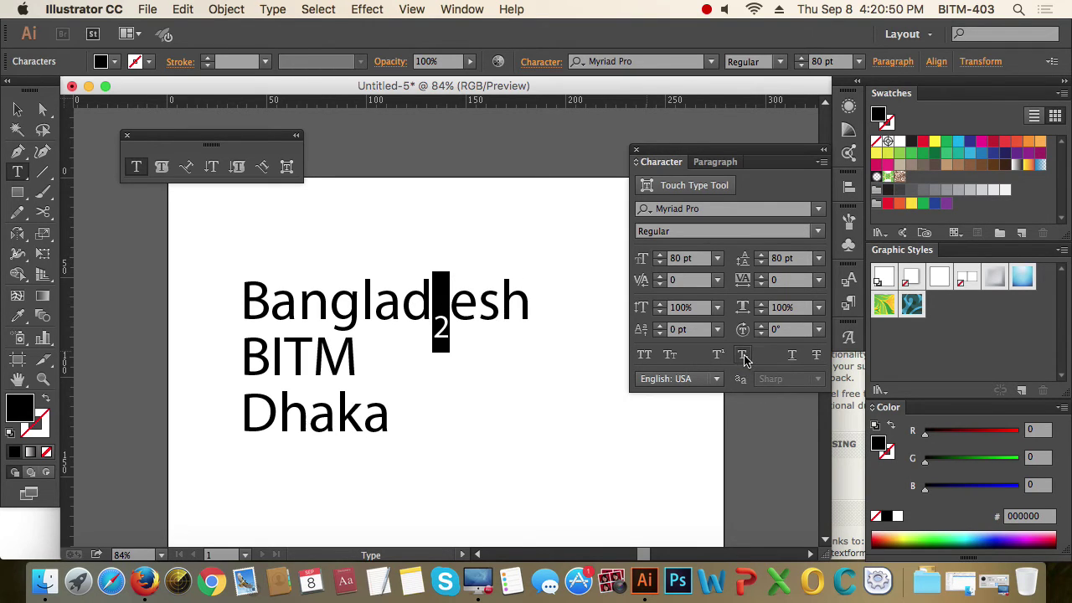
{"action": "left_click", "coordinate": [744, 356]}
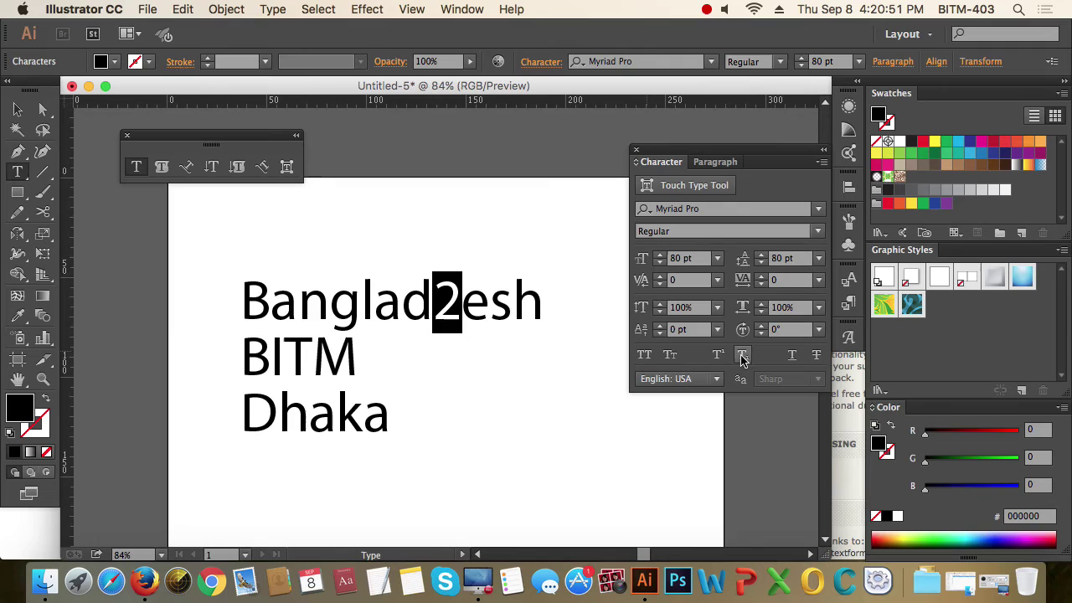
{"action": "left_click", "coordinate": [458, 302]}
- Lower the 2 below the baseline with a -36 pt baseline shift
{"action": "left_click_drag", "start_coordinate": [457, 302], "coordinate": [436, 303]}
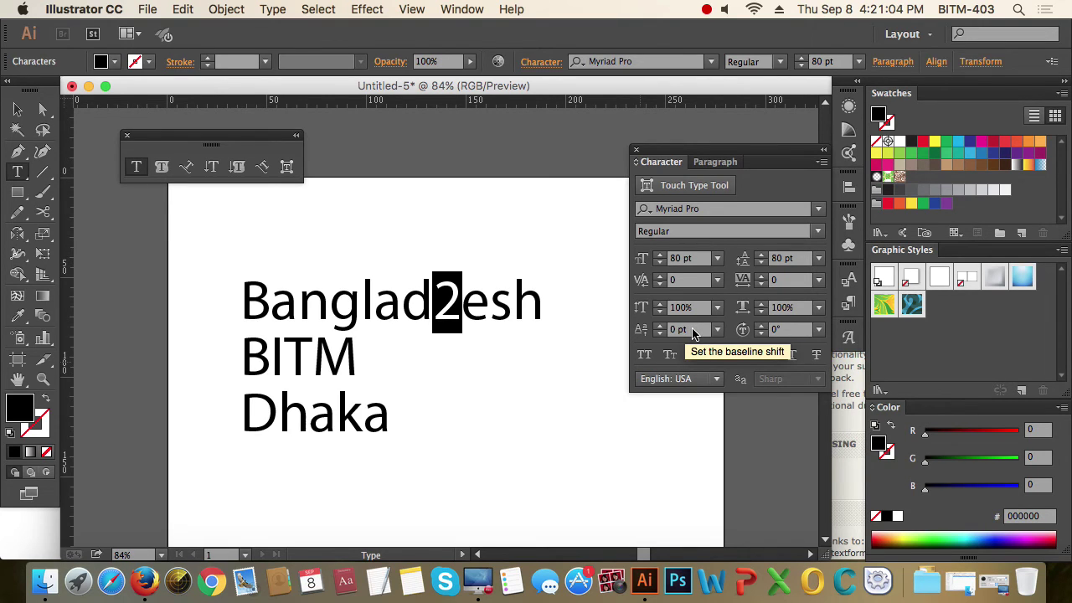
{"action": "left_click", "coordinate": [661, 333]}
{"action": "left_click", "coordinate": [661, 333]}
{"action": "left_click", "coordinate": [661, 333]}
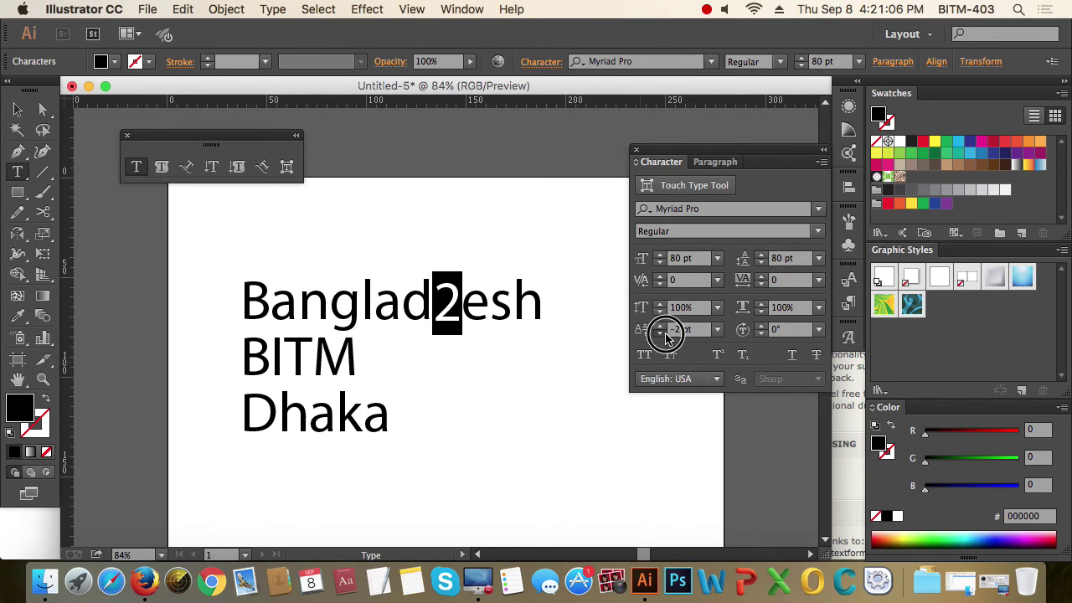
{"action": "left_click", "coordinate": [661, 333]}
{"action": "left_click", "coordinate": [661, 333]}
{"action": "left_click", "coordinate": [661, 334]}
{"action": "left_click", "coordinate": [661, 334]}
{"action": "left_click", "coordinate": [661, 334]}
{"action": "left_click", "coordinate": [661, 333]}
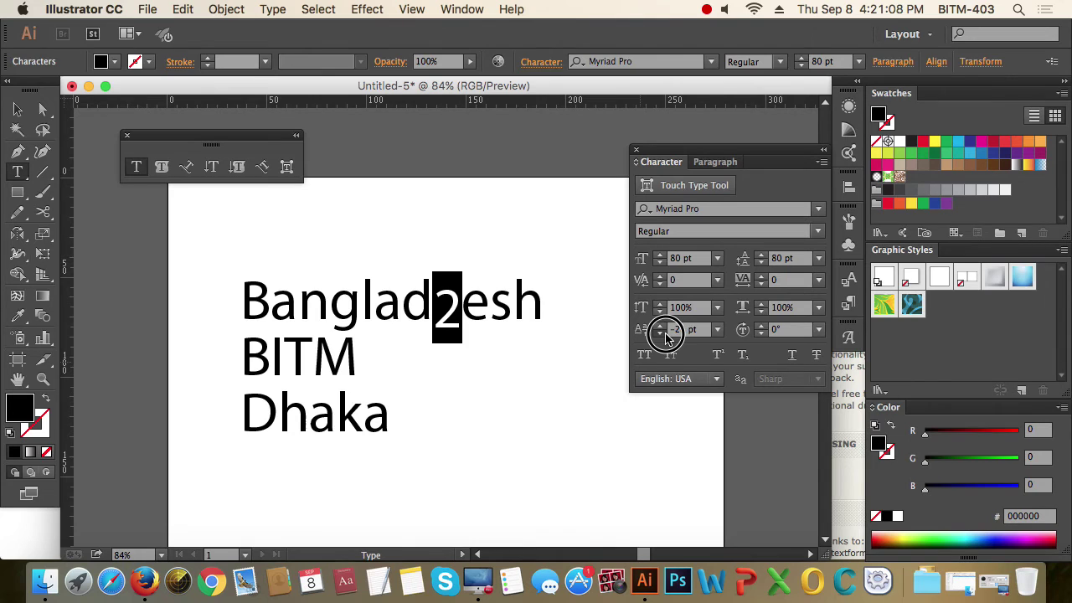
{"action": "left_click", "coordinate": [661, 333]}
{"action": "left_click", "coordinate": [661, 334]}
{"action": "left_click", "coordinate": [663, 334]}
{"action": "left_click", "coordinate": [663, 334]}
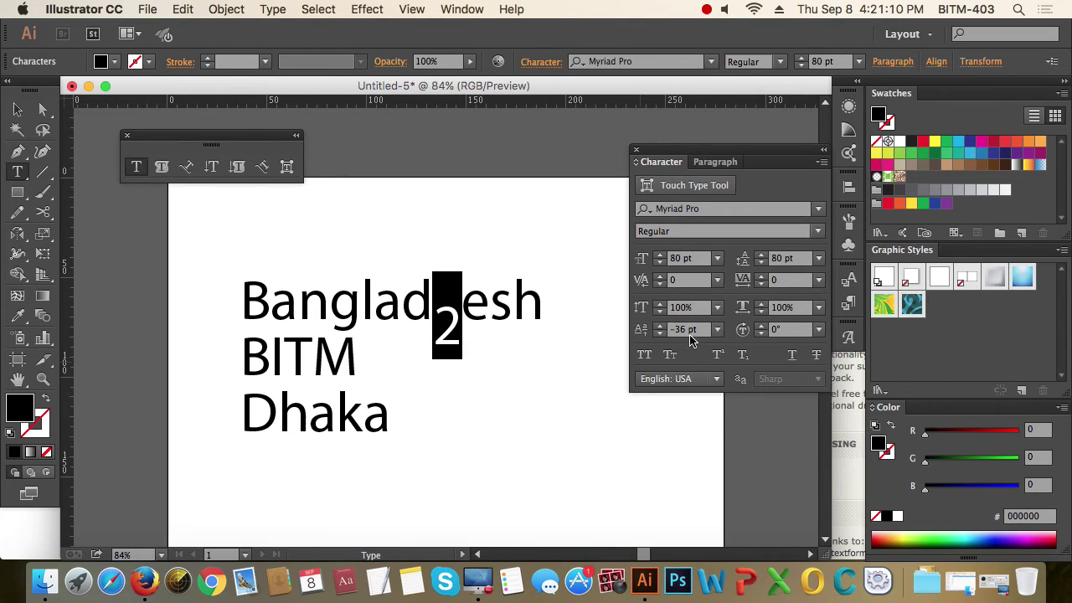
{"action": "left_click", "coordinate": [462, 313]}
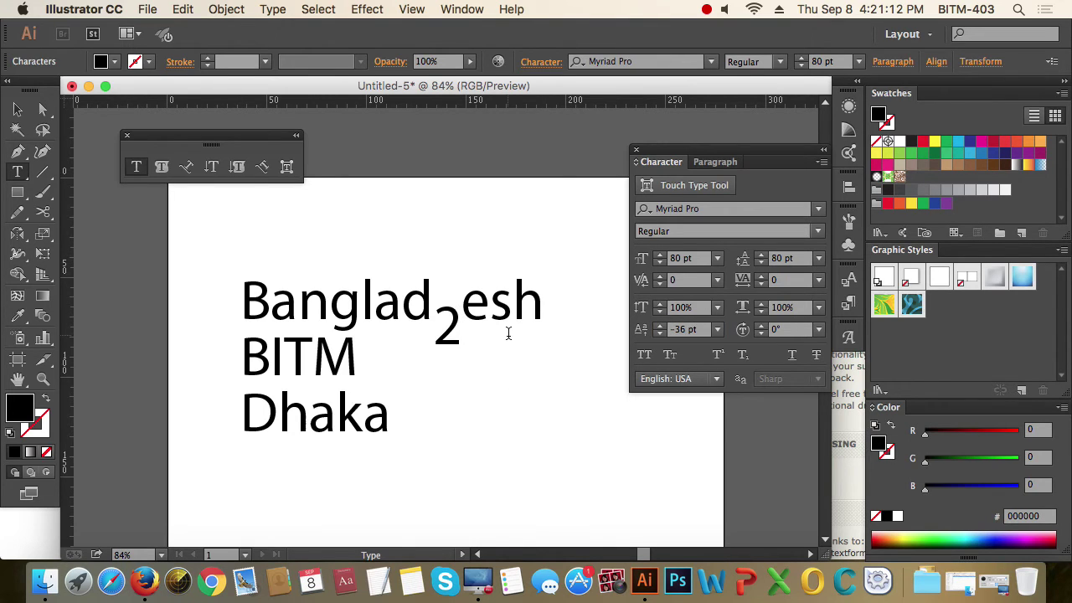
{"action": "left_click_drag", "start_coordinate": [463, 317], "coordinate": [439, 317]}
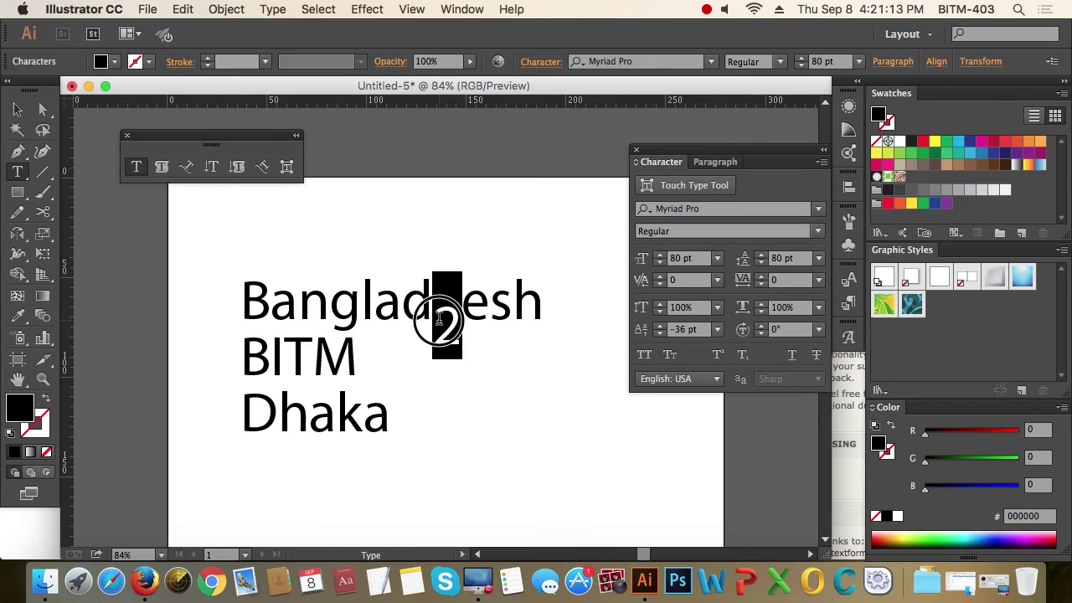
- Try a 50 pt baseline shift on the 2, then reset it to 0 pt
{"action": "left_click", "coordinate": [641, 330]}
{"action": "type", "text": "5"}
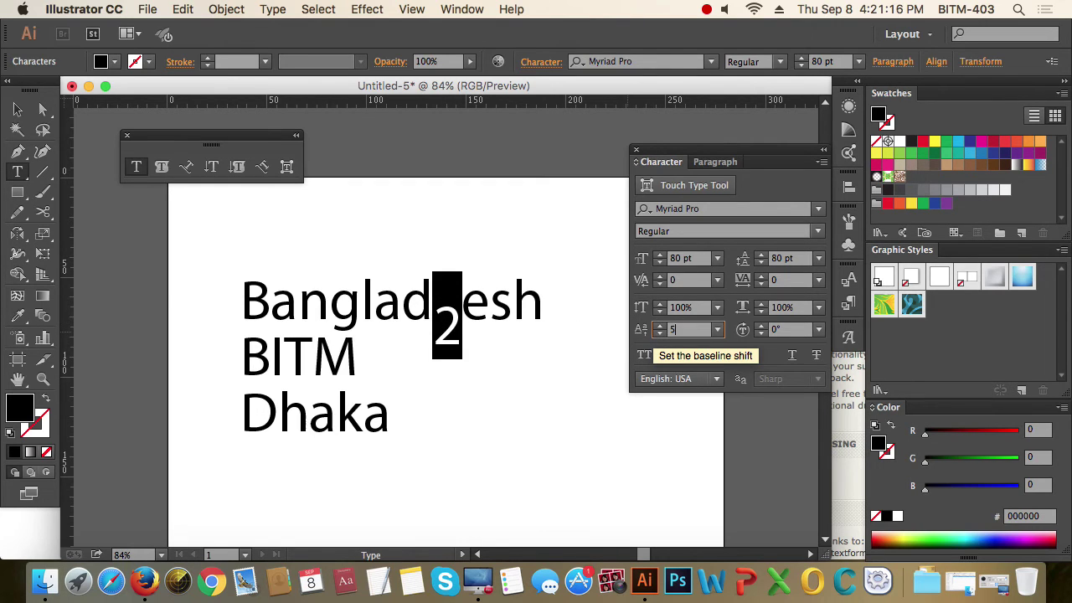
{"action": "type", "text": "0"}
{"action": "key", "text": "Return"}
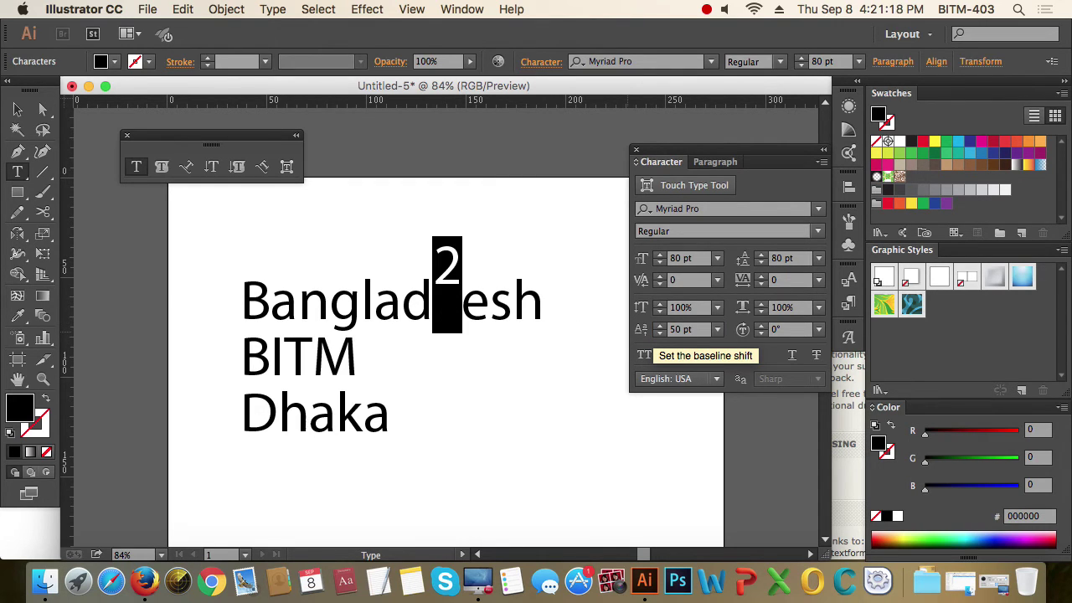
{"action": "left_click", "coordinate": [678, 330]}
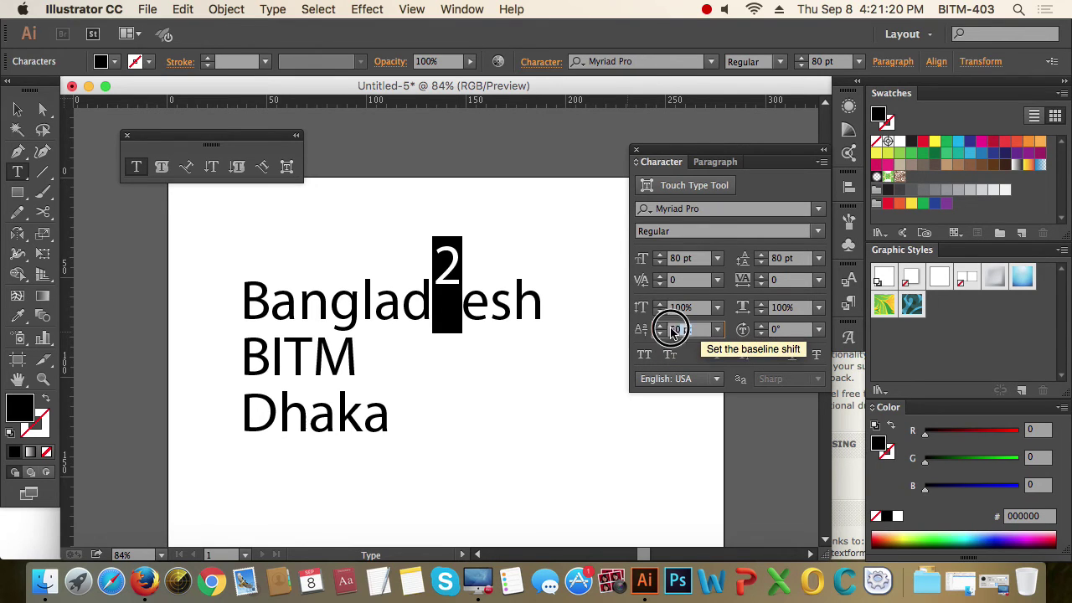
{"action": "type", "text": "0"}
{"action": "key", "text": "Return"}
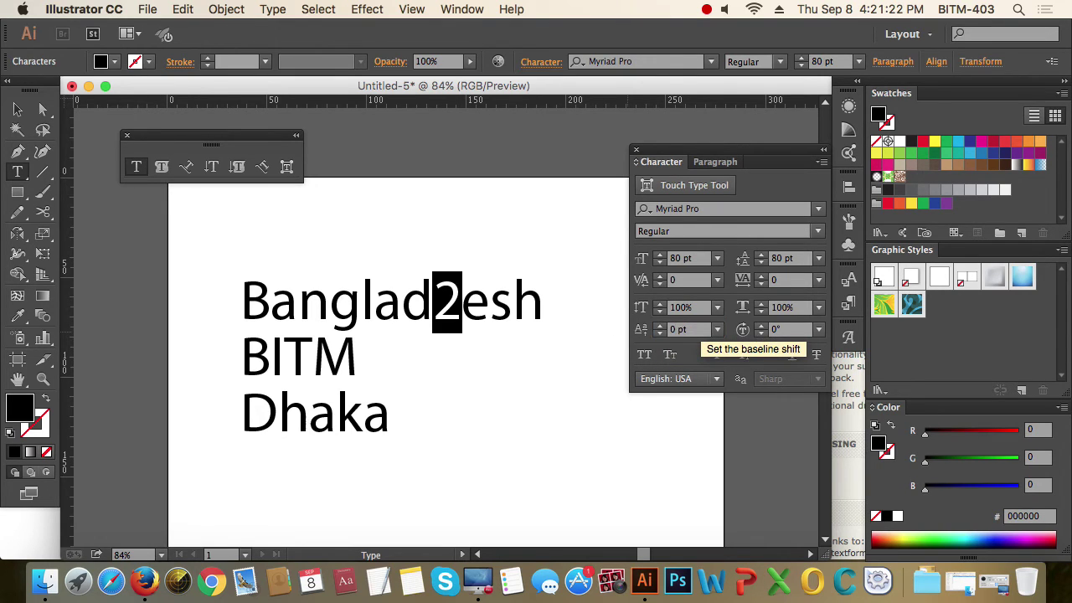
{"action": "left_click", "coordinate": [462, 306]}
{"action": "left_click_drag", "start_coordinate": [461, 306], "coordinate": [434, 303]}
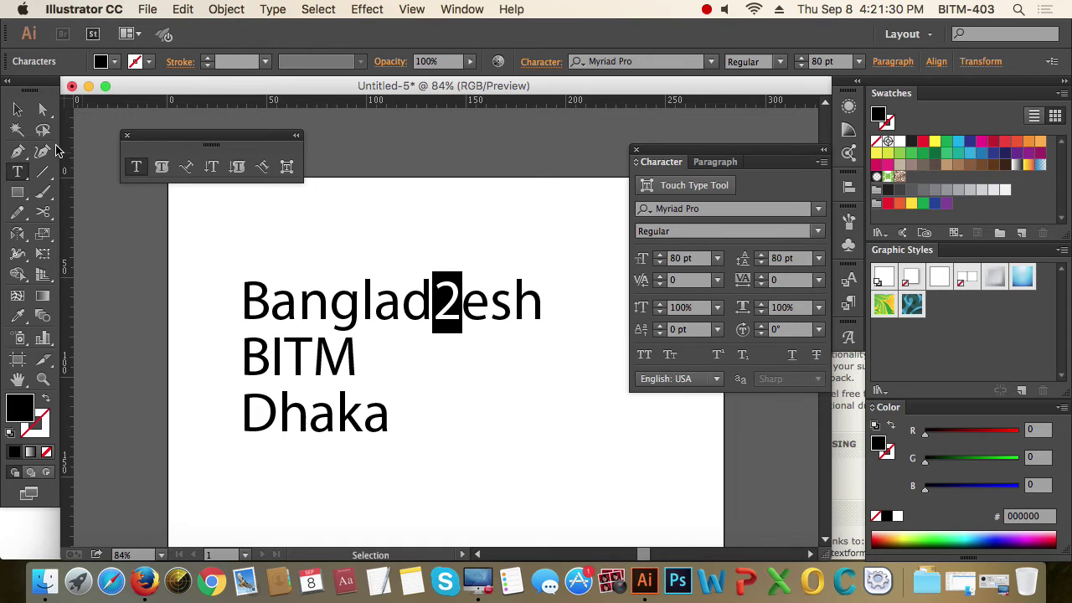
{"action": "left_click", "coordinate": [17, 110]}
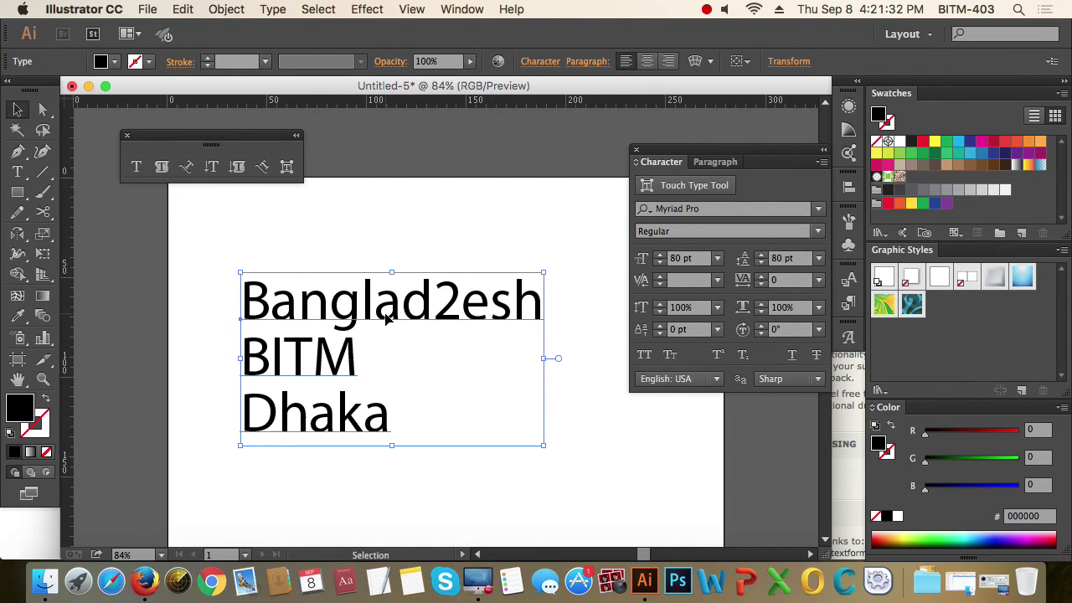
{"action": "left_click", "coordinate": [741, 332]}
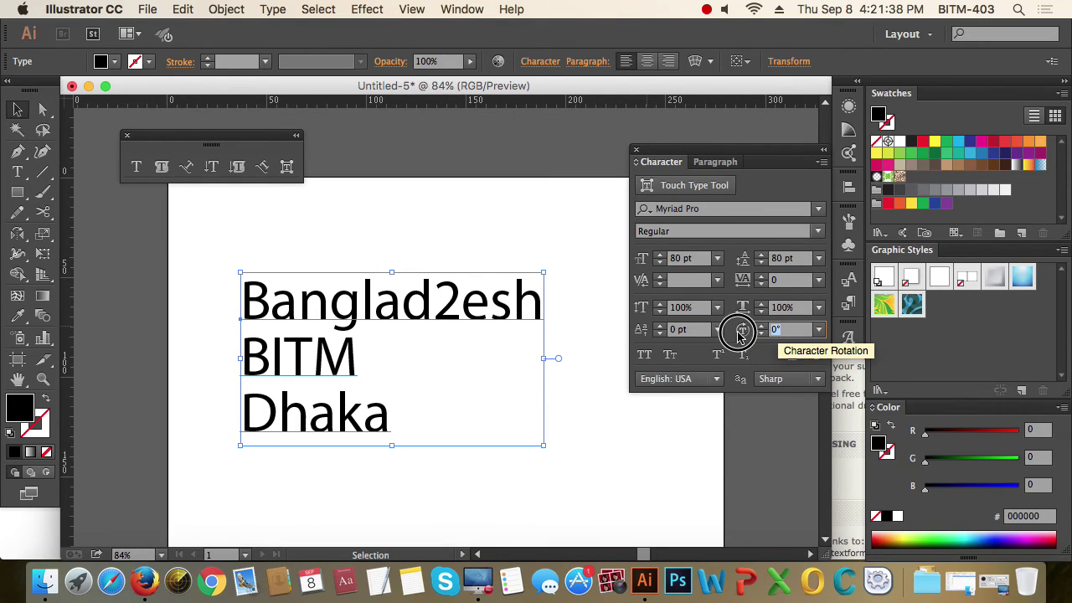
{"action": "type", "text": "150"}
{"action": "key", "text": "Return"}
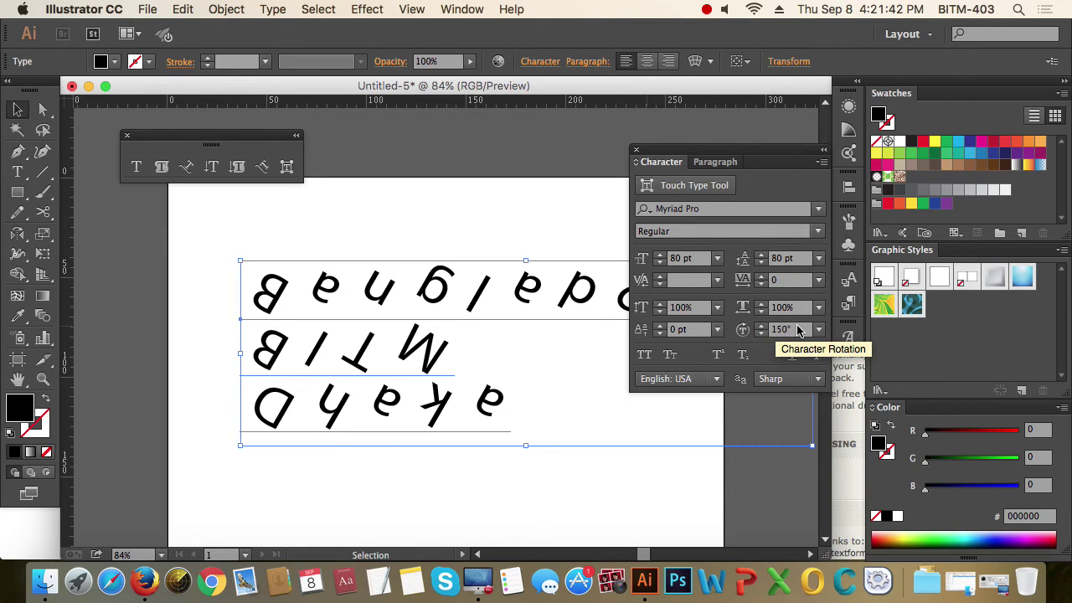
{"action": "left_click", "coordinate": [742, 331]}
{"action": "type", "text": "20"}
{"action": "key", "text": "Return"}
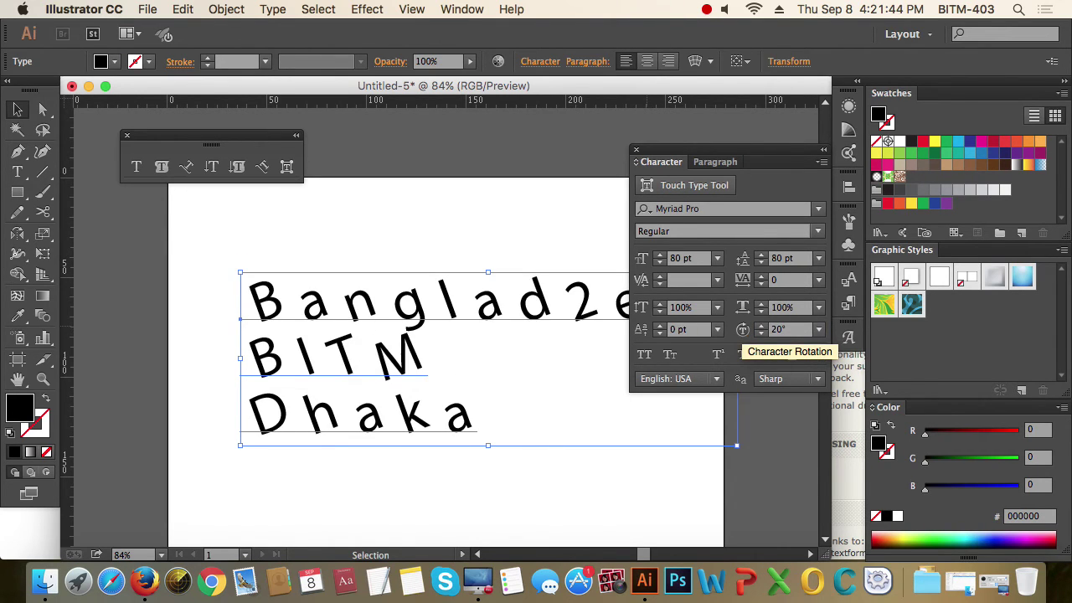
{"action": "left_click", "coordinate": [761, 326]}
{"action": "left_click", "coordinate": [760, 327]}
{"action": "left_click", "coordinate": [761, 327]}
{"action": "left_click", "coordinate": [760, 327]}
{"action": "left_click", "coordinate": [761, 327]}
{"action": "left_click", "coordinate": [760, 327]}
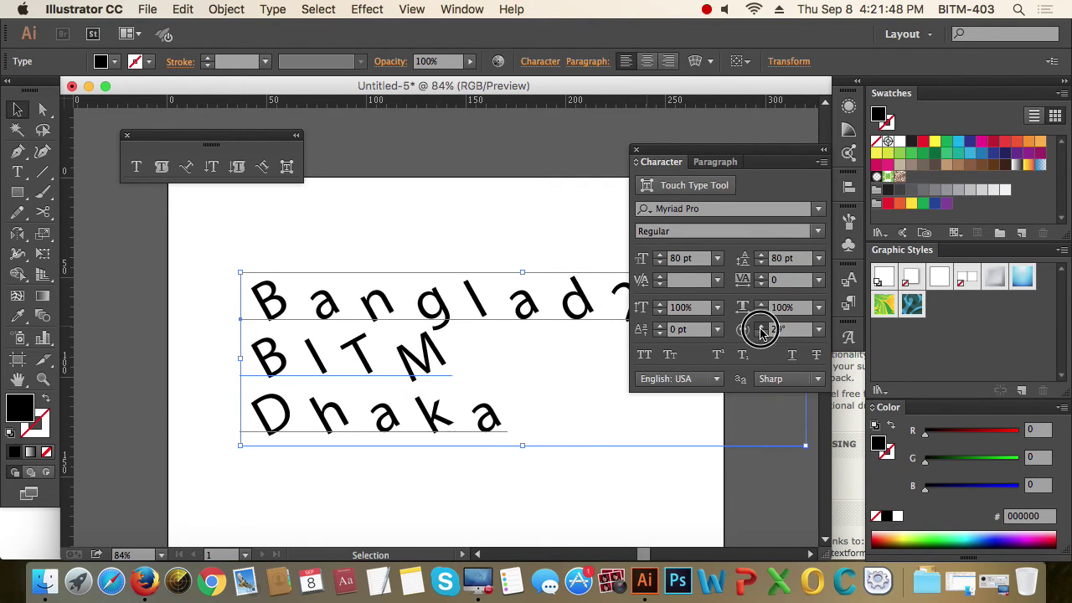
{"action": "left_click", "coordinate": [760, 327]}
{"action": "left_click", "coordinate": [761, 327]}
{"action": "left_click", "coordinate": [760, 327]}
{"action": "left_click", "coordinate": [760, 327]}
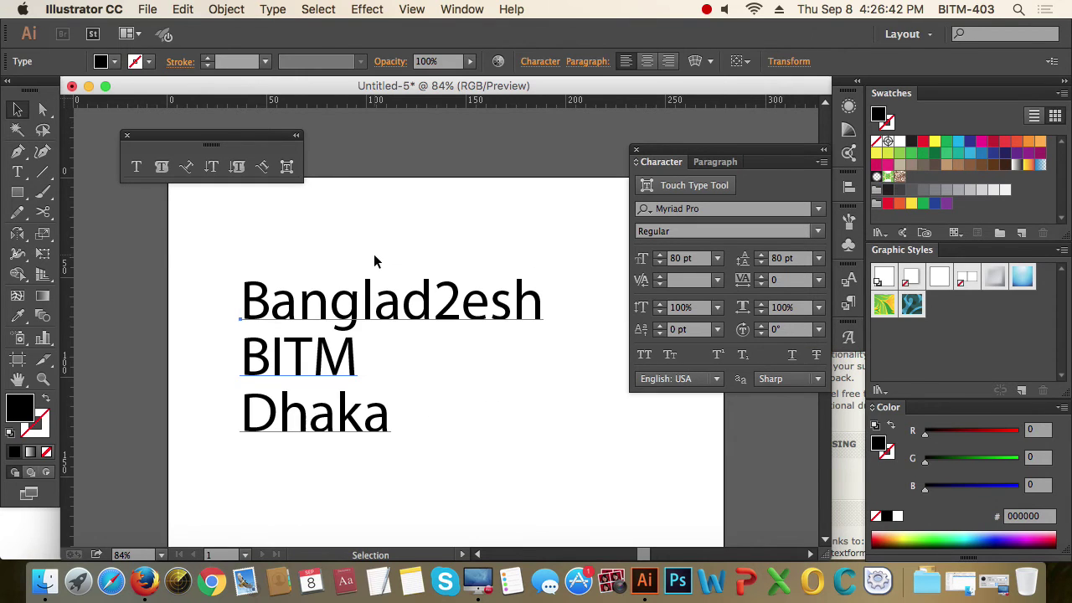
{"action": "left_click", "coordinate": [469, 294]}
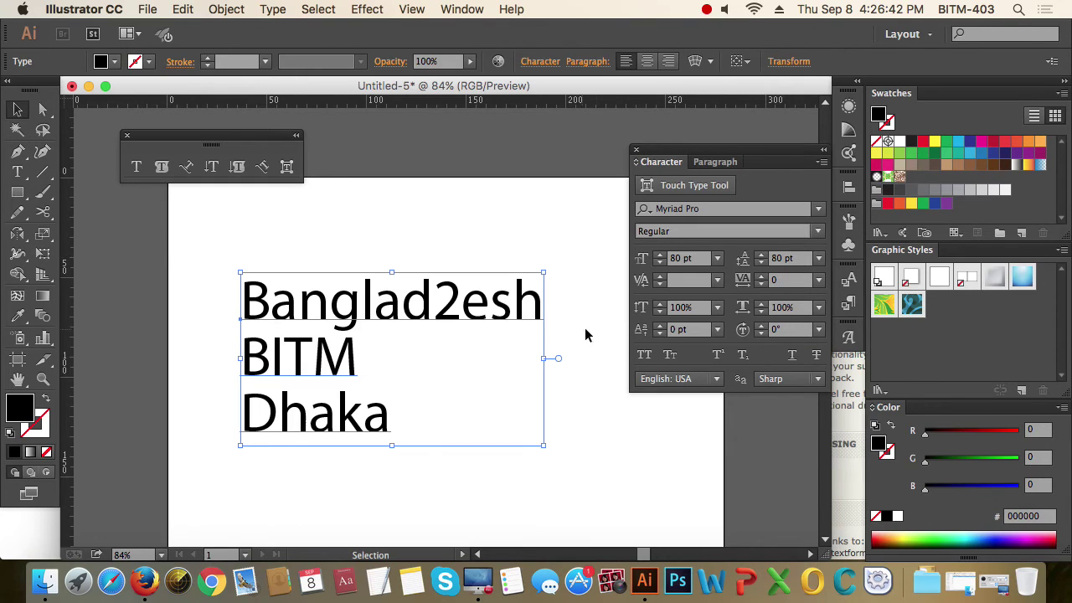
{"action": "left_click", "coordinate": [651, 359]}
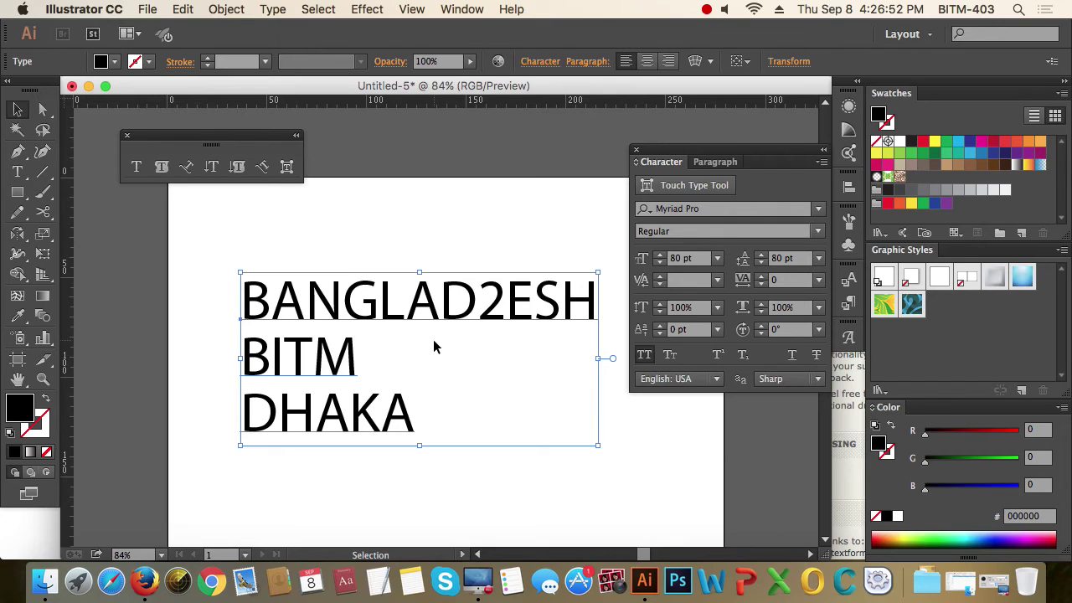
{"action": "left_click", "coordinate": [646, 356]}
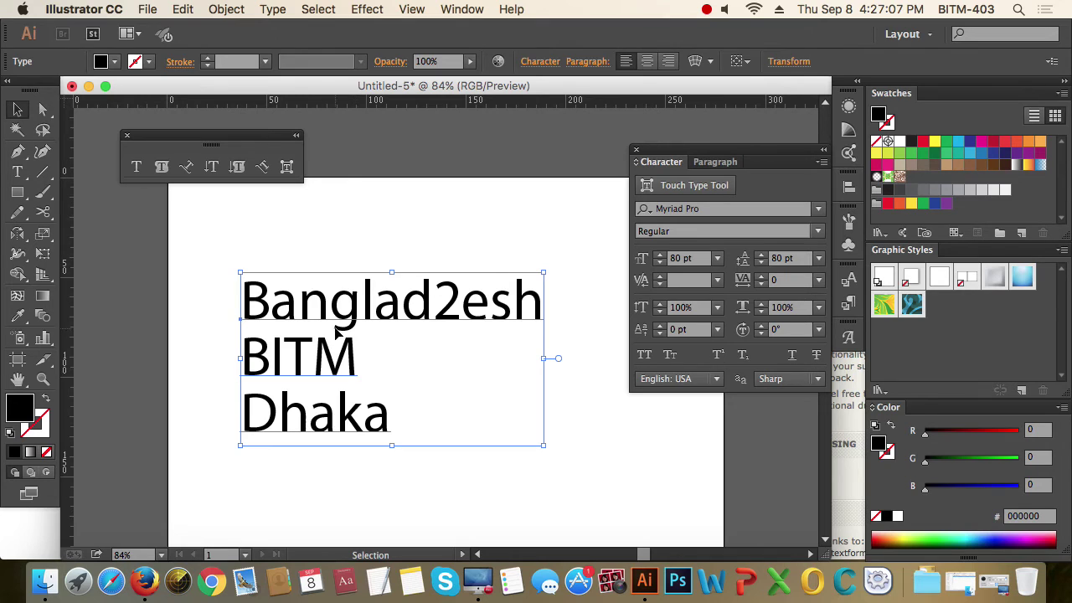
- With Touch Type, replace the leading B with b and delete it, leaving 'anglad2esh'
{"action": "key", "text": "shift+t"}
{"action": "left_click", "coordinate": [250, 305]}
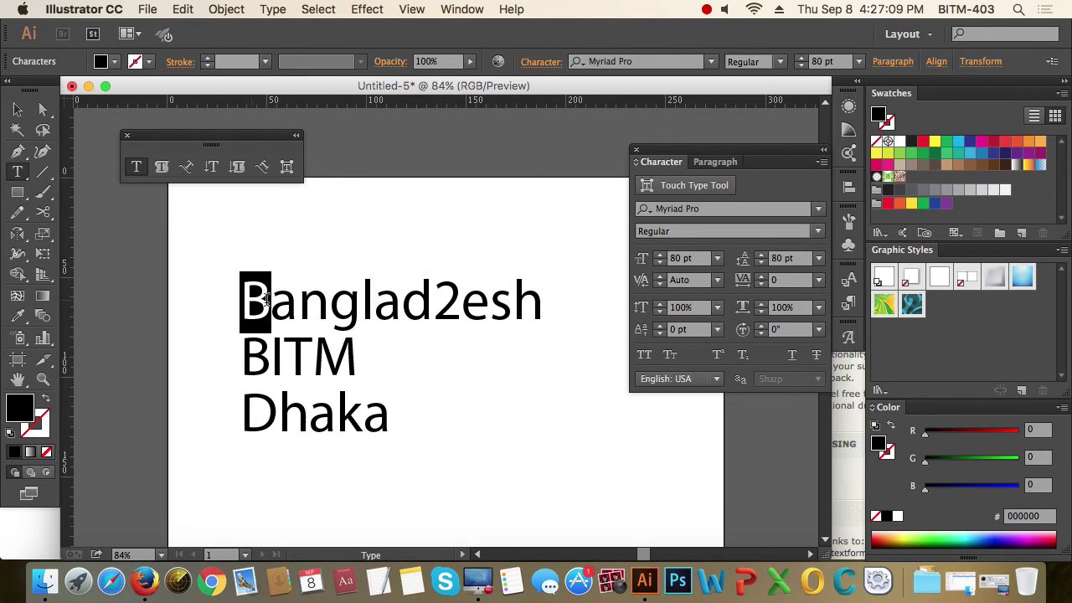
{"action": "left_click_drag", "start_coordinate": [433, 302], "coordinate": [507, 297]}
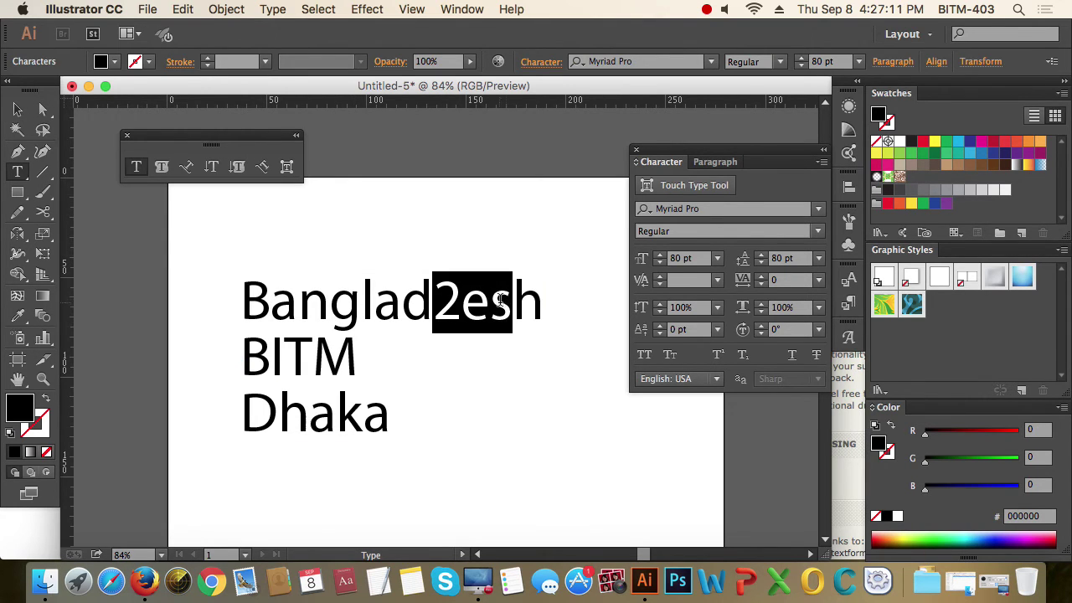
{"action": "left_click_drag", "start_coordinate": [268, 297], "coordinate": [233, 295]}
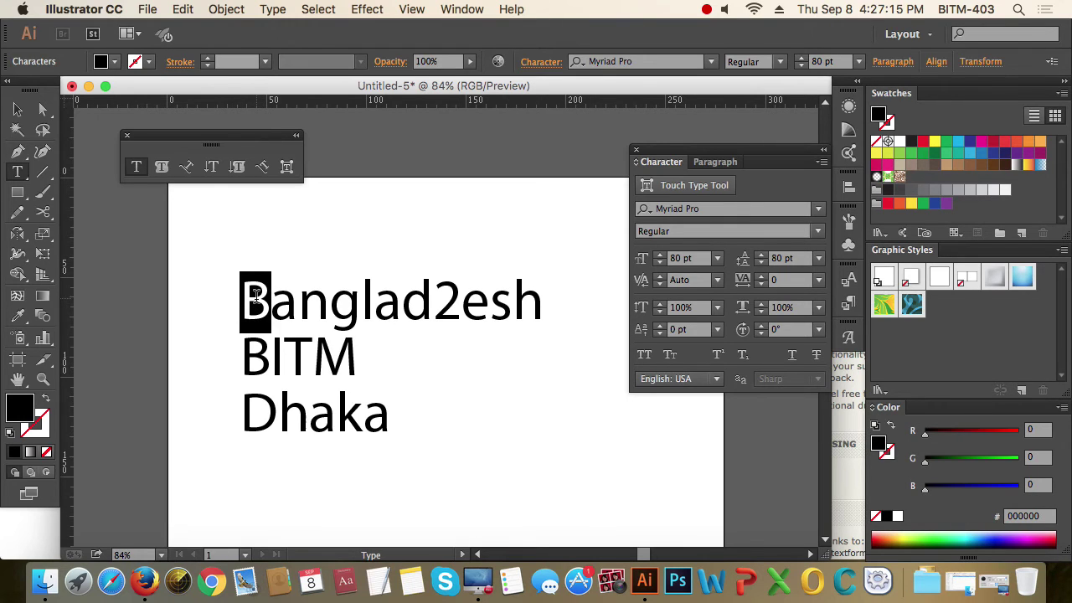
{"action": "type", "text": "b"}
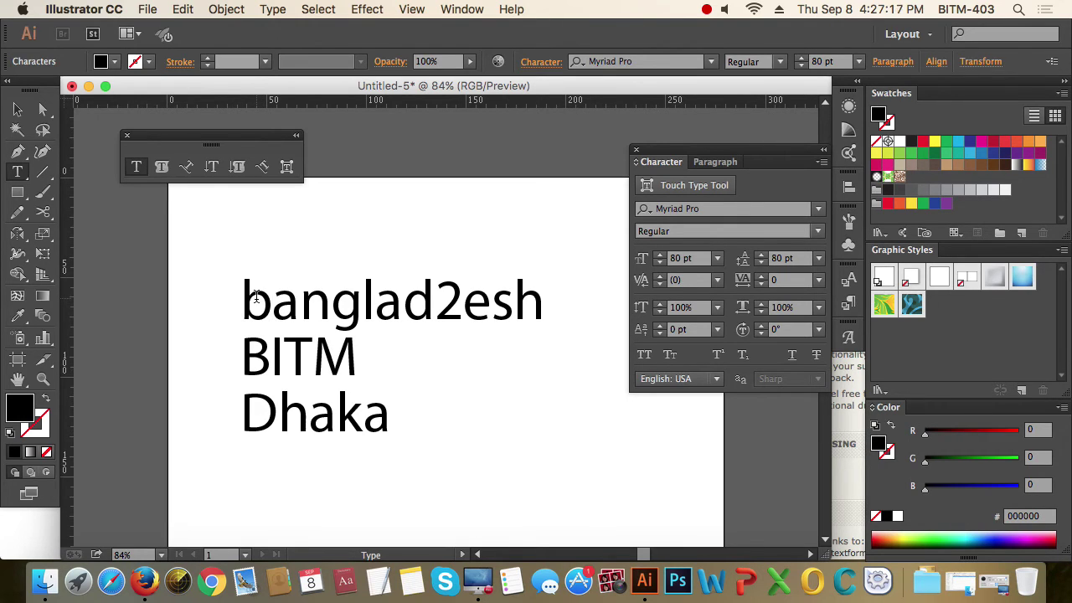
{"action": "key", "text": "Delete"}
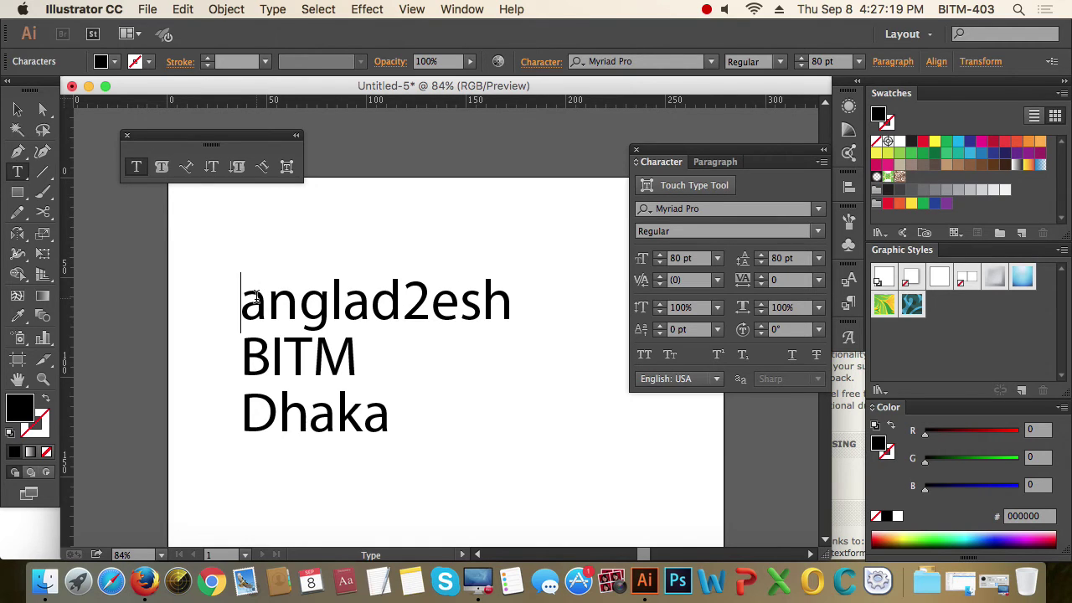
- Nudge the three-line text block up and toggle small caps on and off
{"action": "type", "text": "B"}
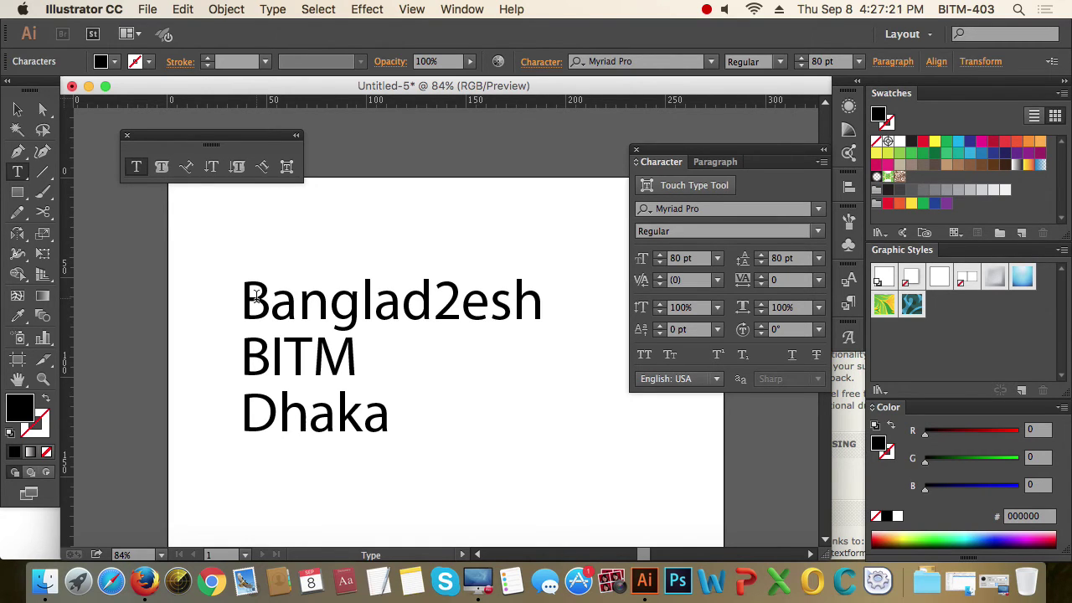
{"action": "left_click", "coordinate": [21, 109]}
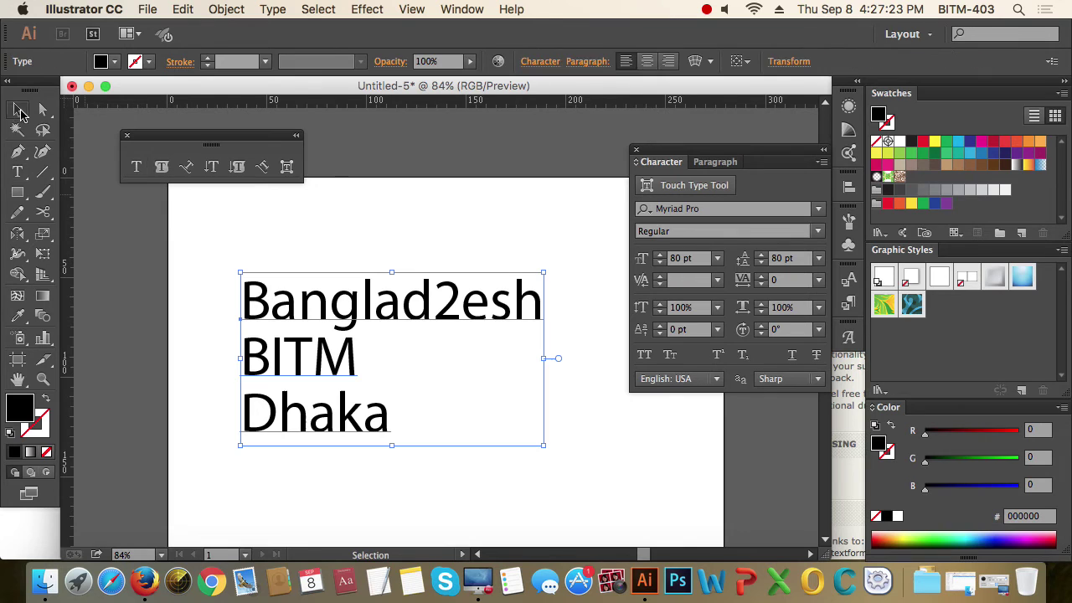
{"action": "left_click_drag", "start_coordinate": [406, 307], "coordinate": [413, 275]}
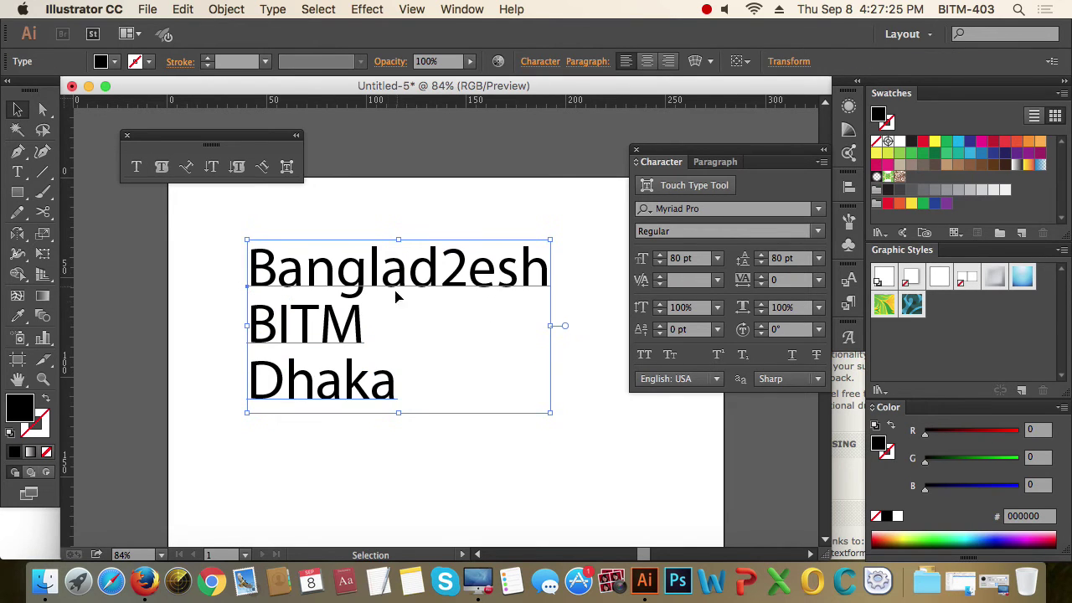
{"action": "left_click", "coordinate": [675, 360]}
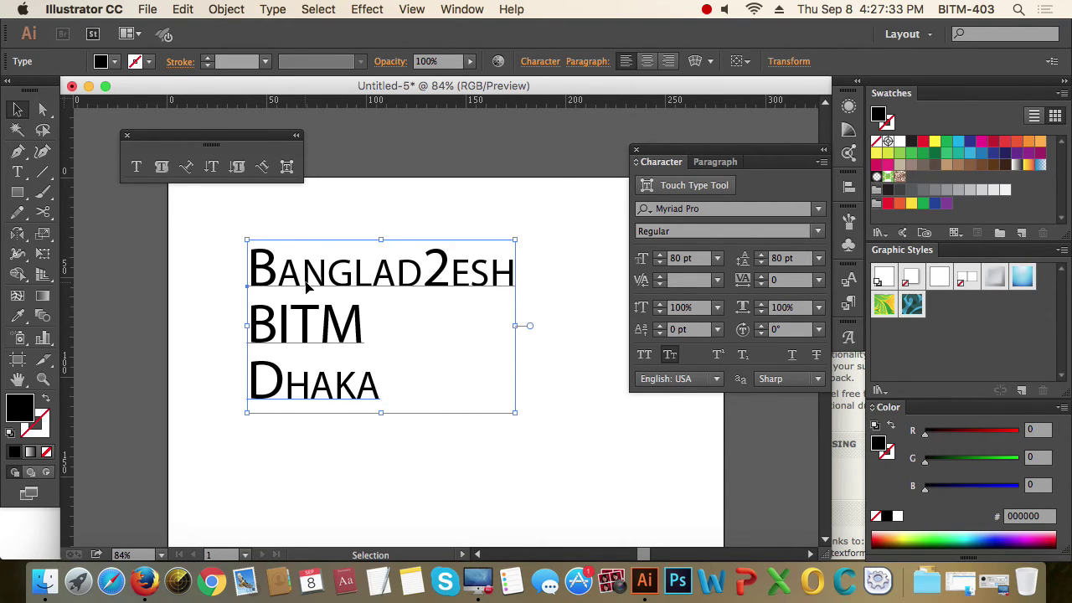
{"action": "left_click", "coordinate": [669, 356]}
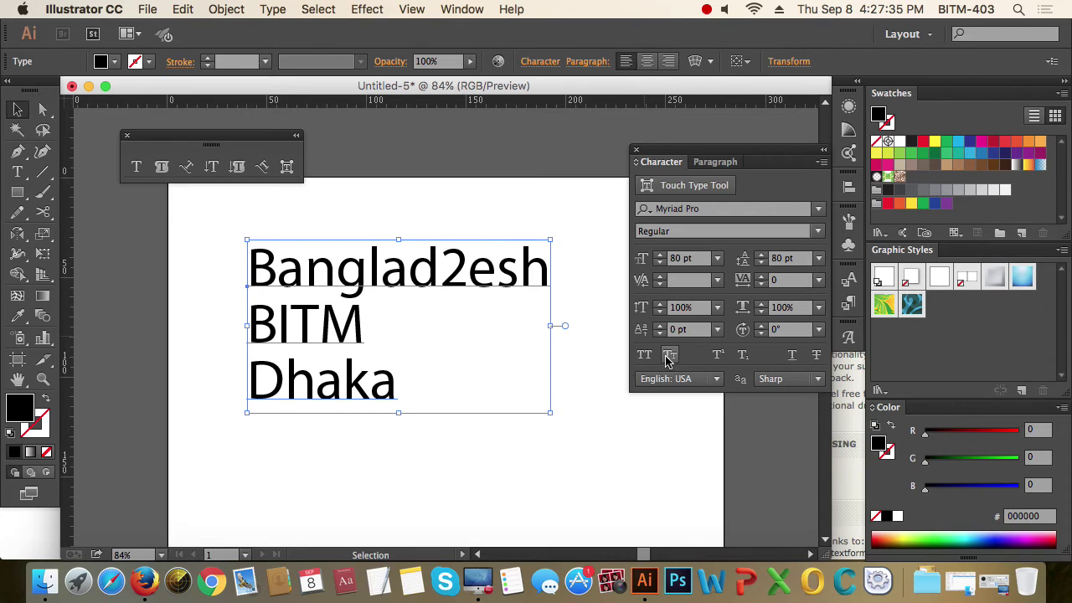
- Try underline, then apply strikethrough and delete the three-line text block
{"action": "left_click", "coordinate": [791, 355]}
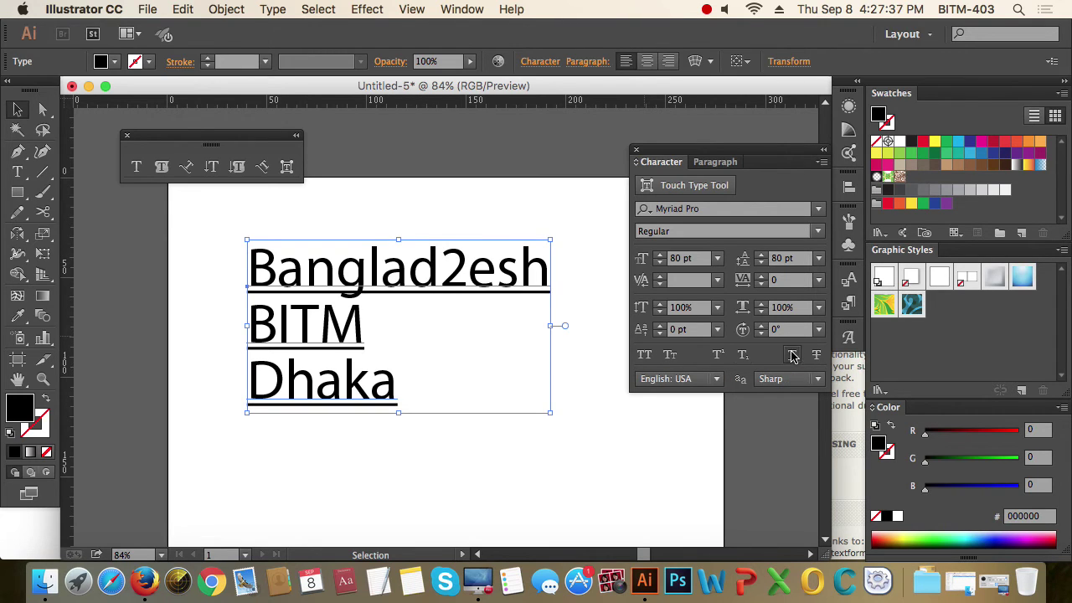
{"action": "left_click", "coordinate": [792, 354]}
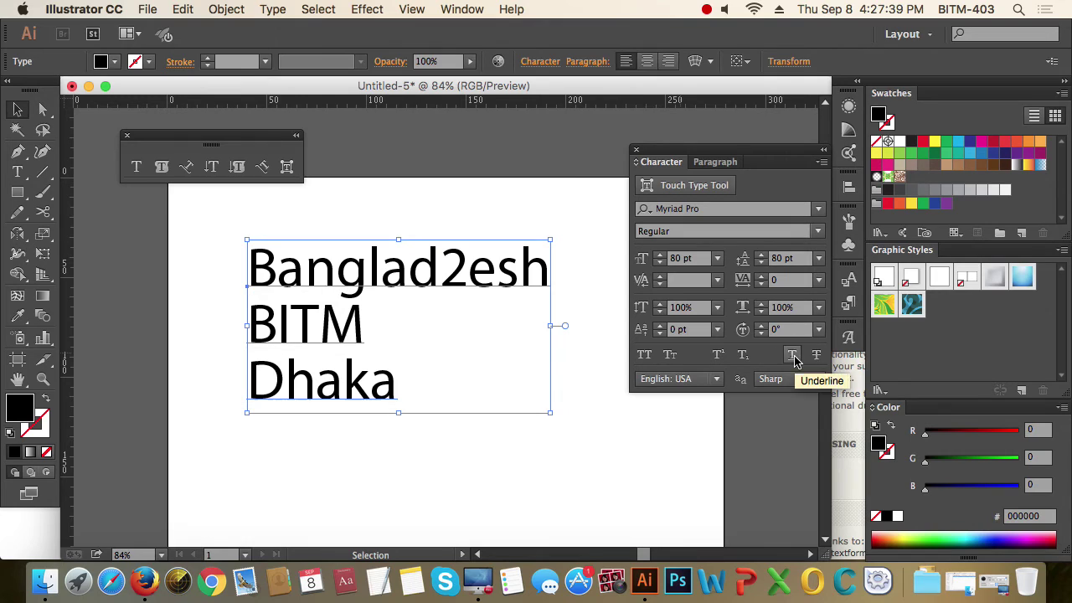
{"action": "left_click", "coordinate": [817, 356]}
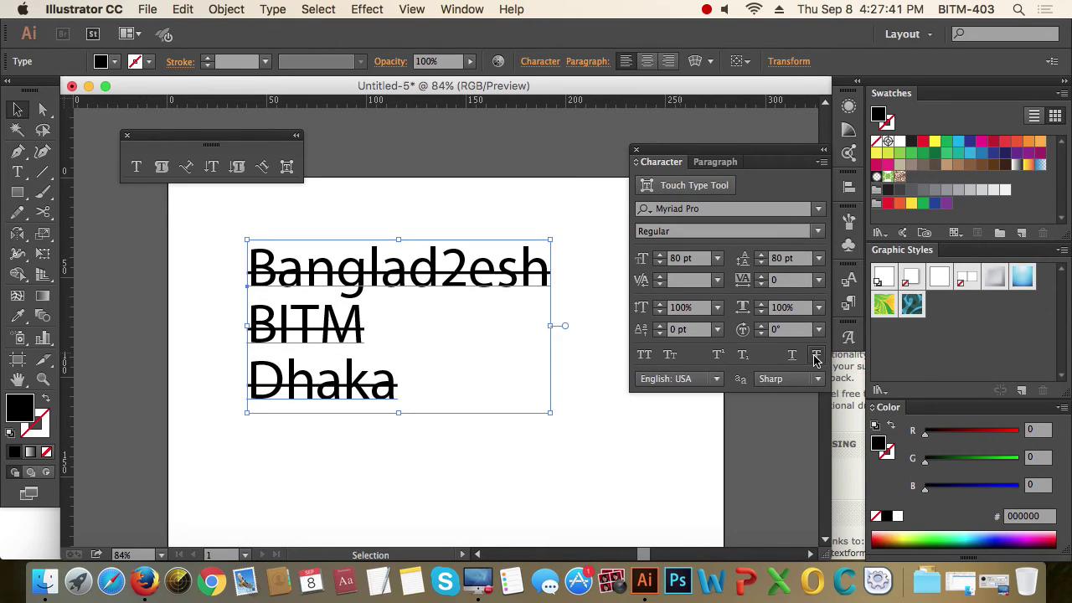
{"action": "left_click", "coordinate": [419, 451]}
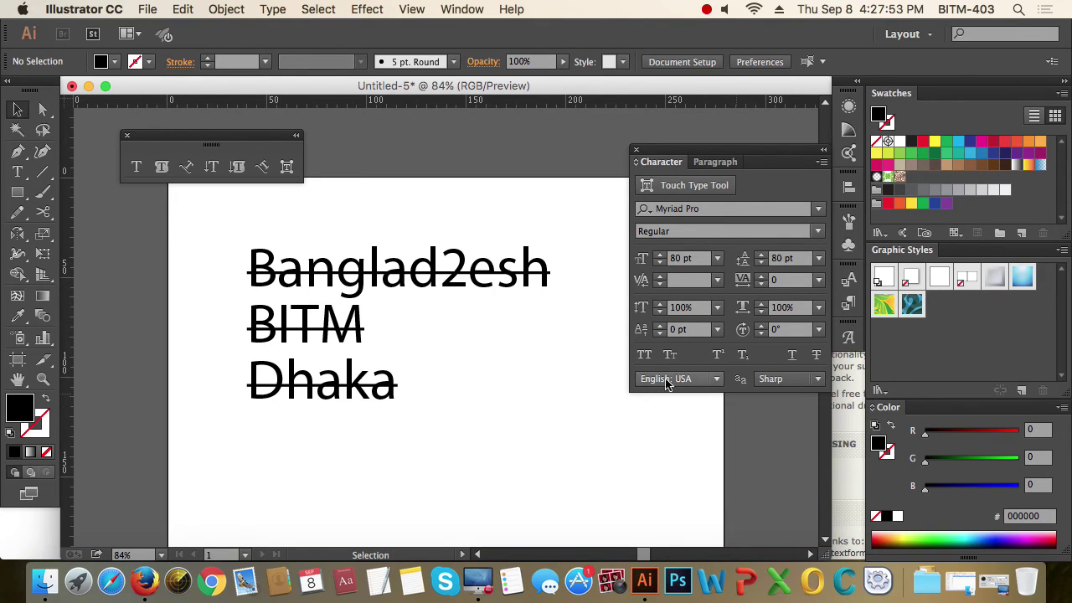
{"action": "left_click", "coordinate": [371, 289]}
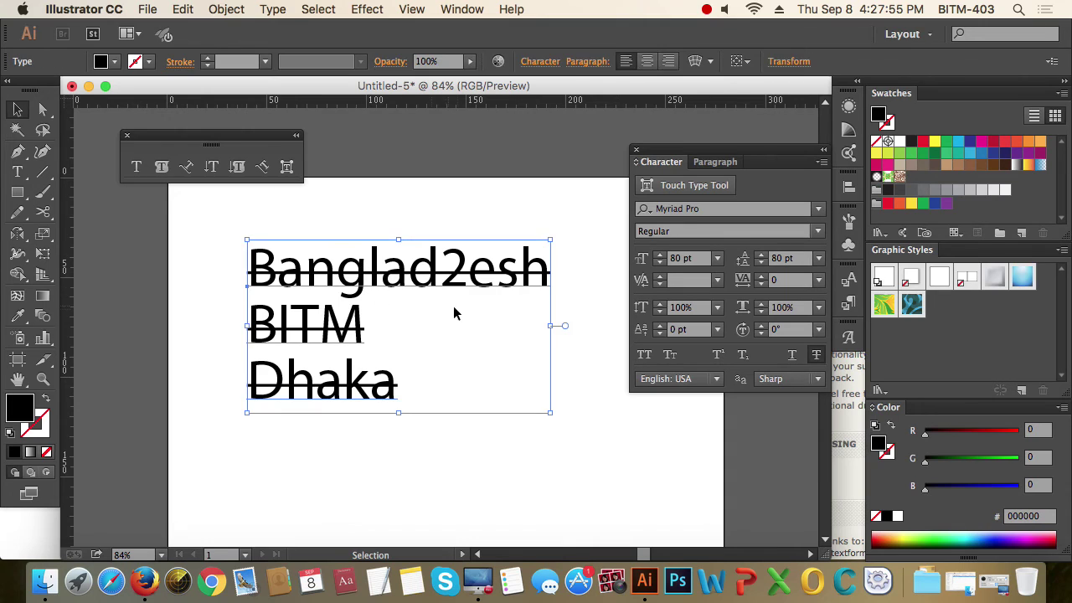
{"action": "key", "text": "Delete"}
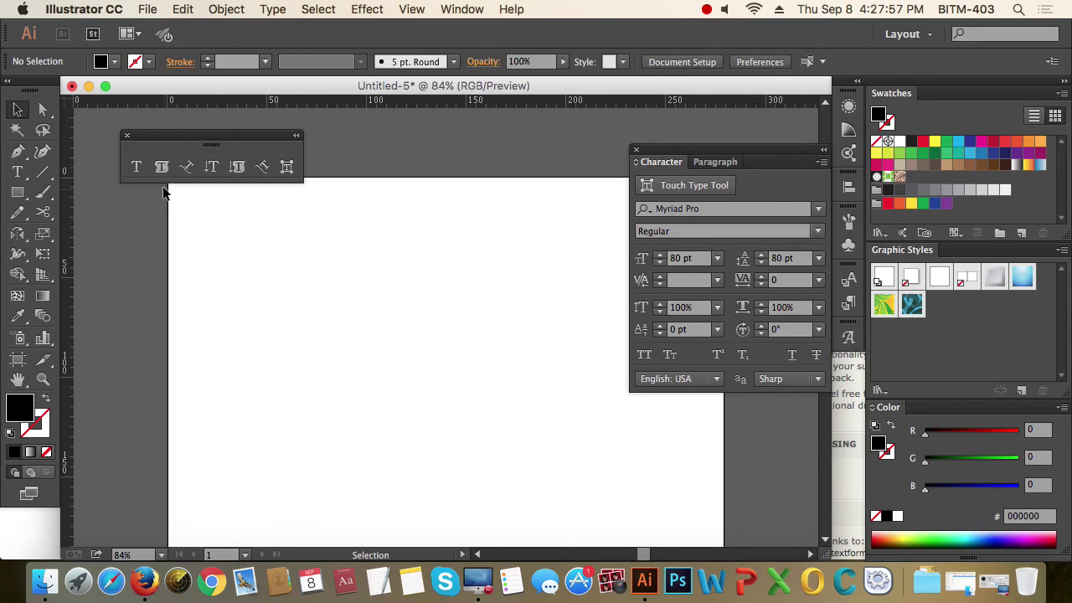
- Draw a text area filled with Lorem ipsum placeholder text
{"action": "left_click", "coordinate": [137, 168]}
{"action": "left_click_drag", "start_coordinate": [249, 268], "coordinate": [563, 462]}
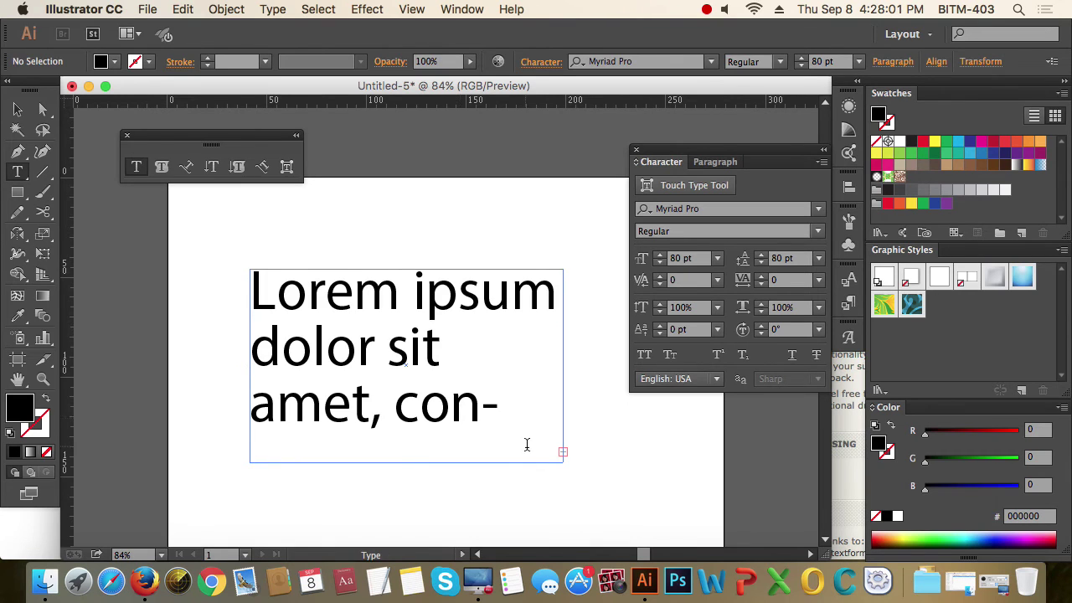
{"action": "left_click", "coordinate": [16, 109]}
{"action": "key", "text": "super+minus"}
{"action": "key", "text": "super+minus"}
{"action": "key", "text": "super+minus"}
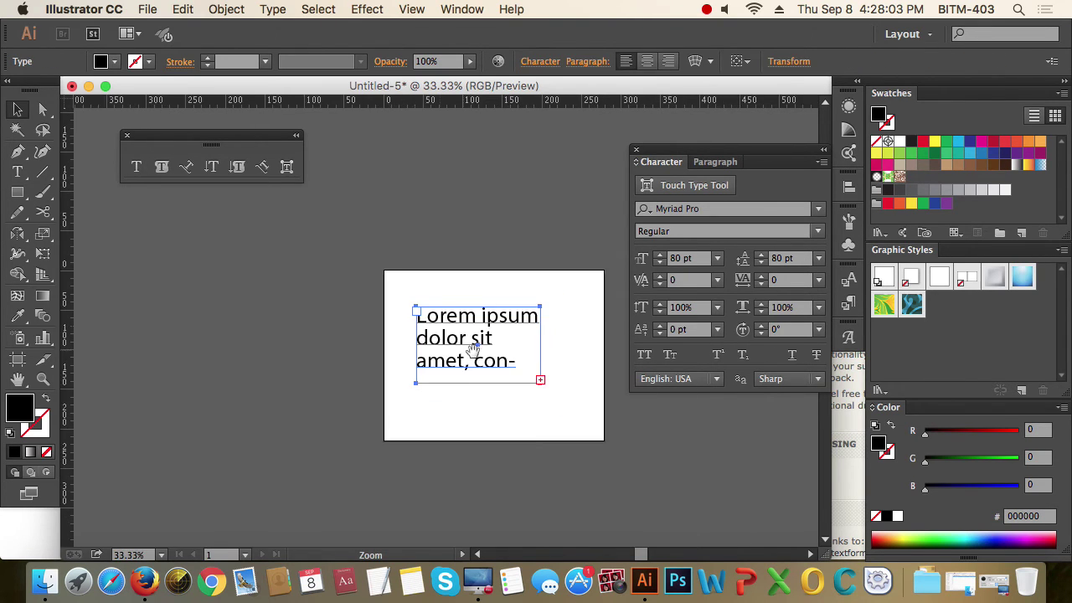
{"action": "left_click_drag", "start_coordinate": [474, 348], "coordinate": [431, 362]}
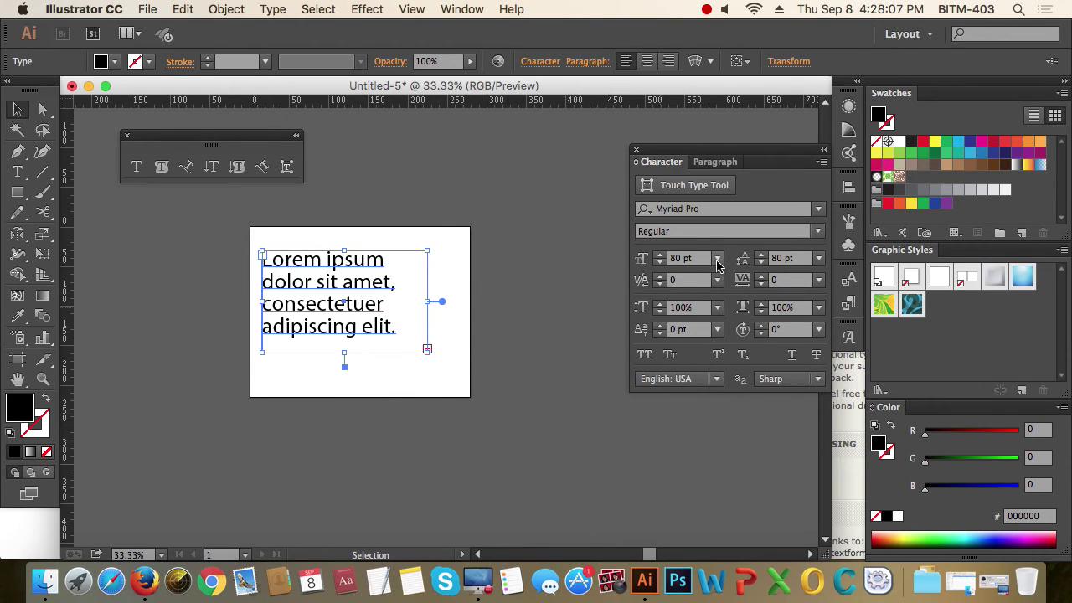
- Set the placeholder text to 14 pt size with 26 pt leading
{"action": "left_click", "coordinate": [717, 258]}
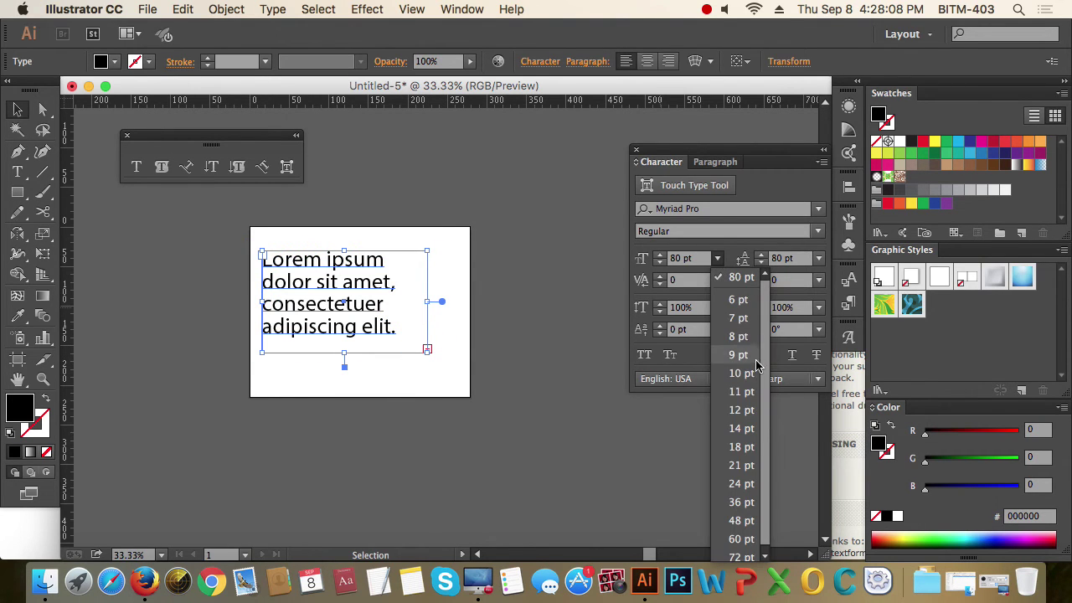
{"action": "left_click", "coordinate": [745, 428]}
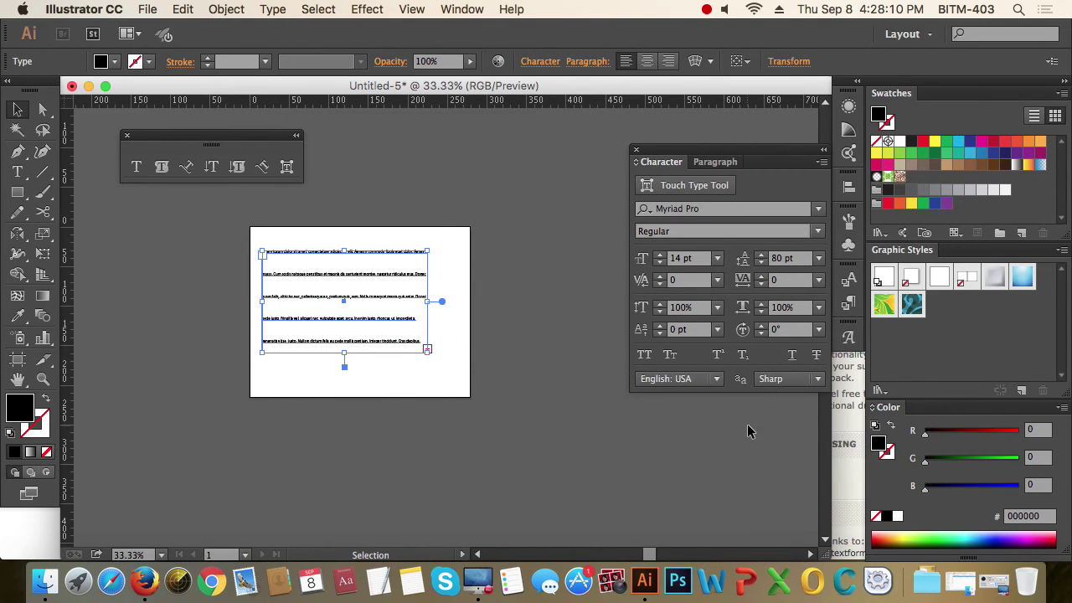
{"action": "left_click", "coordinate": [792, 258]}
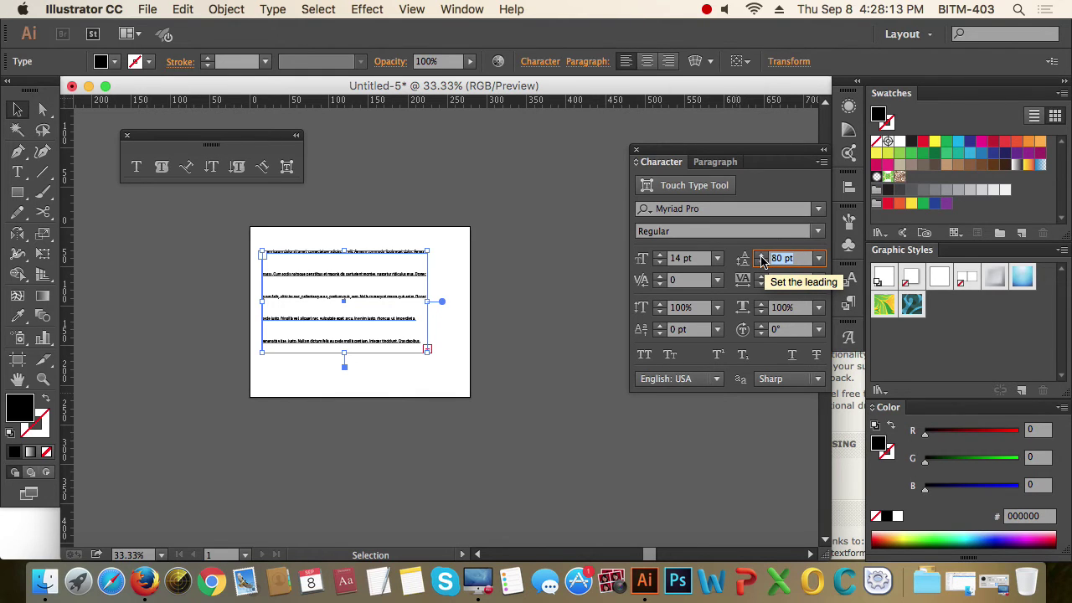
{"action": "type", "text": "26"}
{"action": "key", "text": "Return"}
{"action": "key", "text": "super+space"}
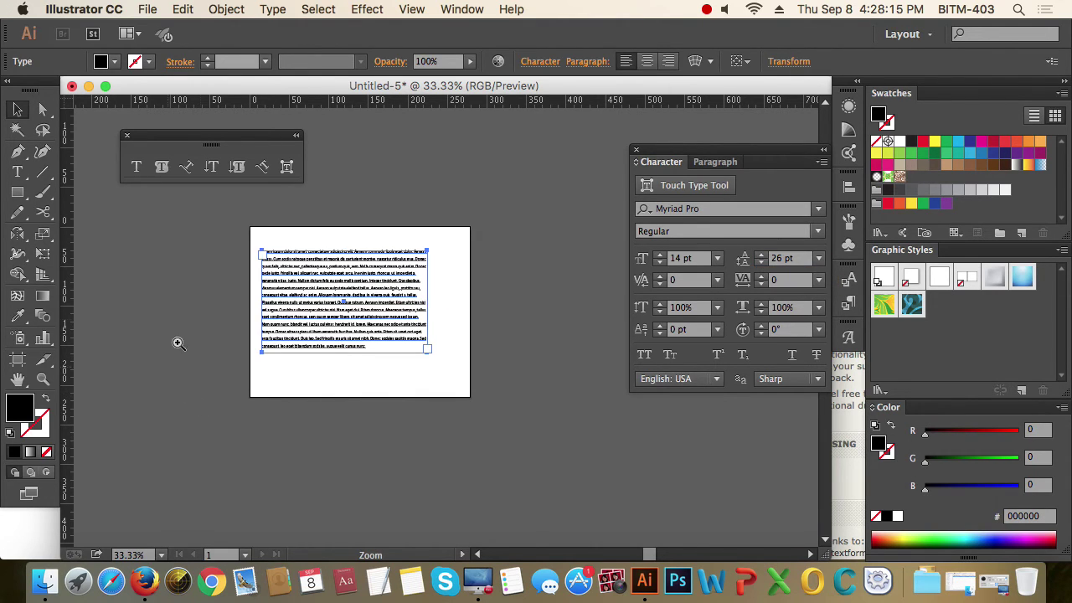
{"action": "left_click_drag", "start_coordinate": [239, 226], "coordinate": [501, 391]}
{"action": "left_click_drag", "start_coordinate": [482, 225], "coordinate": [501, 329]}
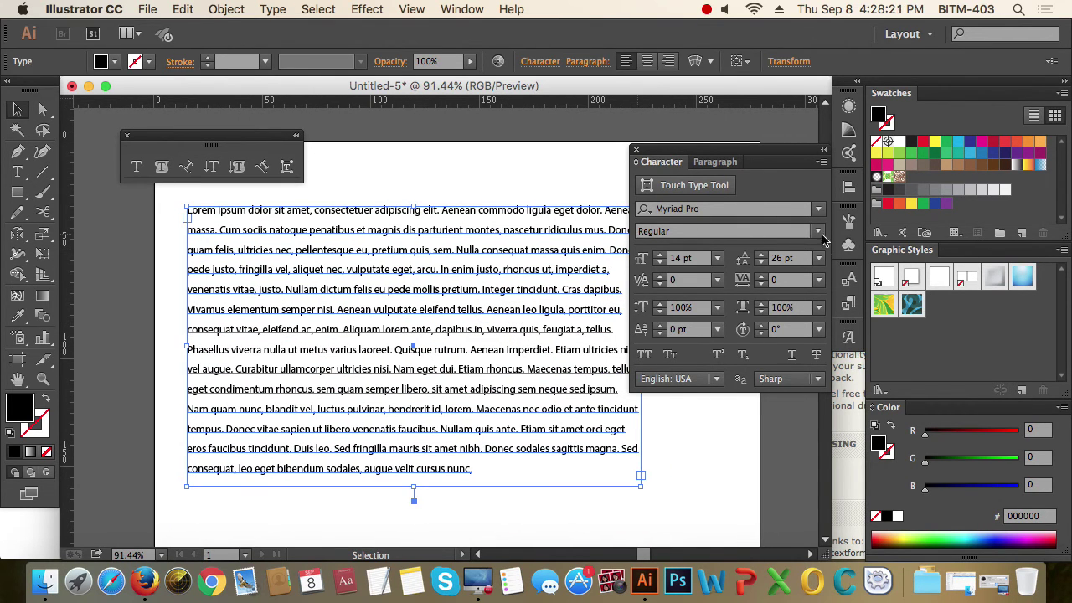
- In the Paragraph panel, give the placeholder text 40 pt left and right indents
{"action": "left_click", "coordinate": [716, 161]}
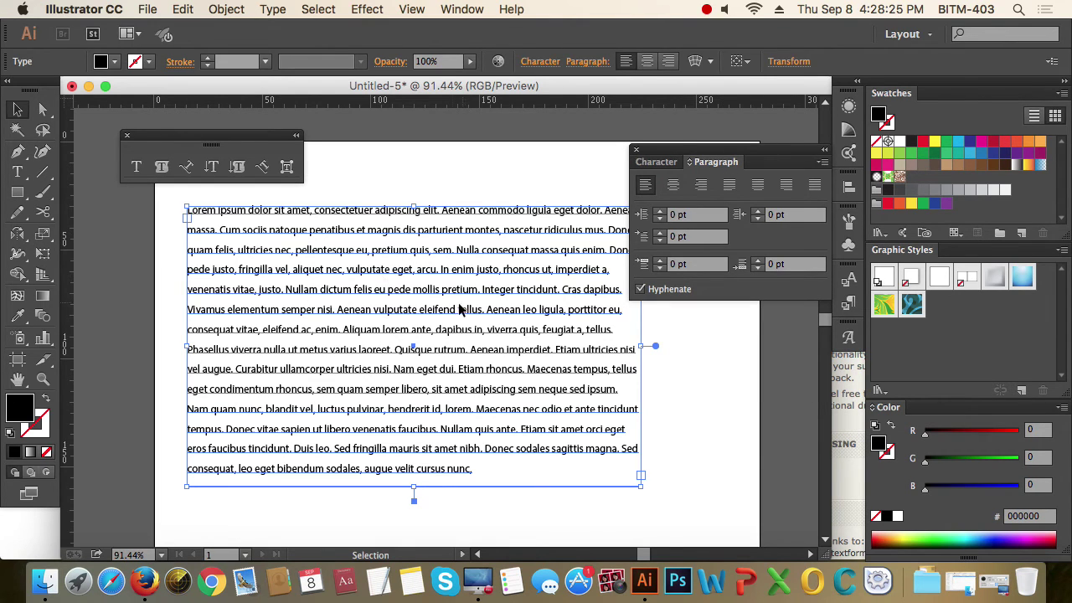
{"action": "left_click_drag", "start_coordinate": [430, 287], "coordinate": [395, 283]}
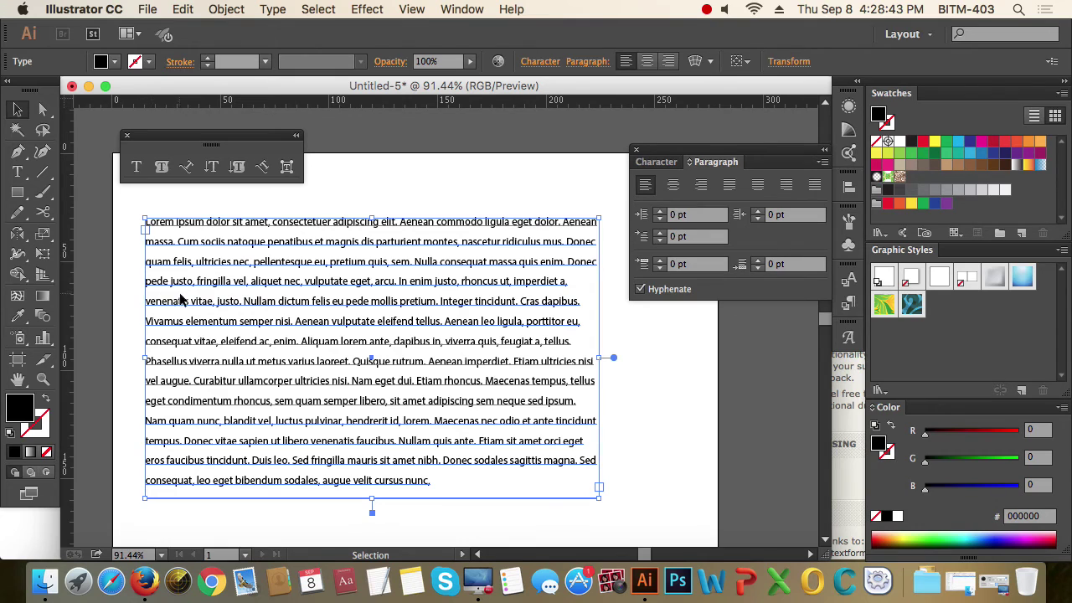
{"action": "left_click", "coordinate": [650, 215]}
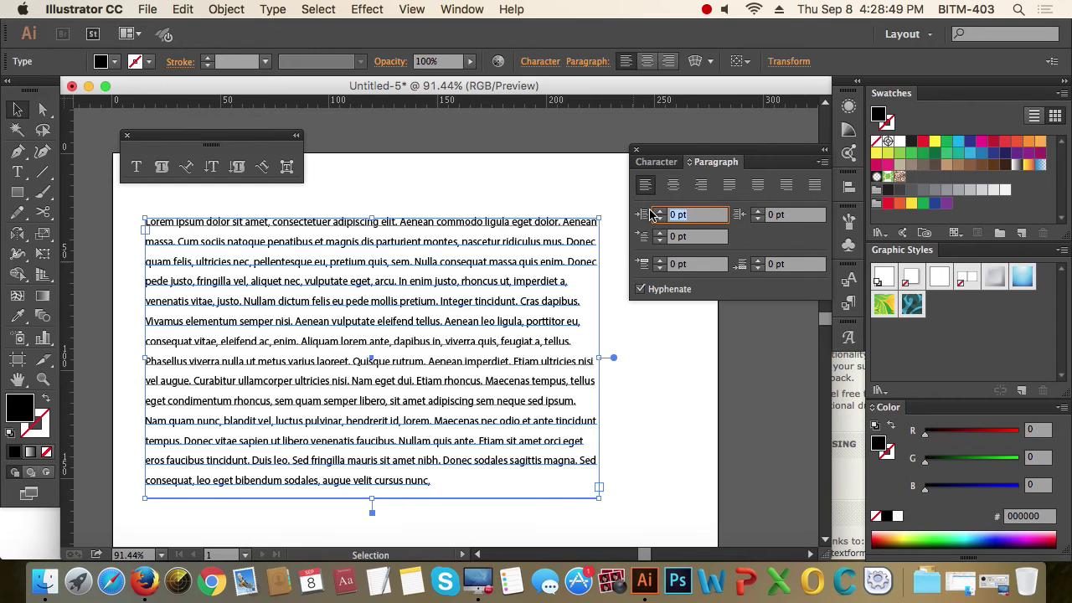
{"action": "type", "text": "40"}
{"action": "key", "text": "Return"}
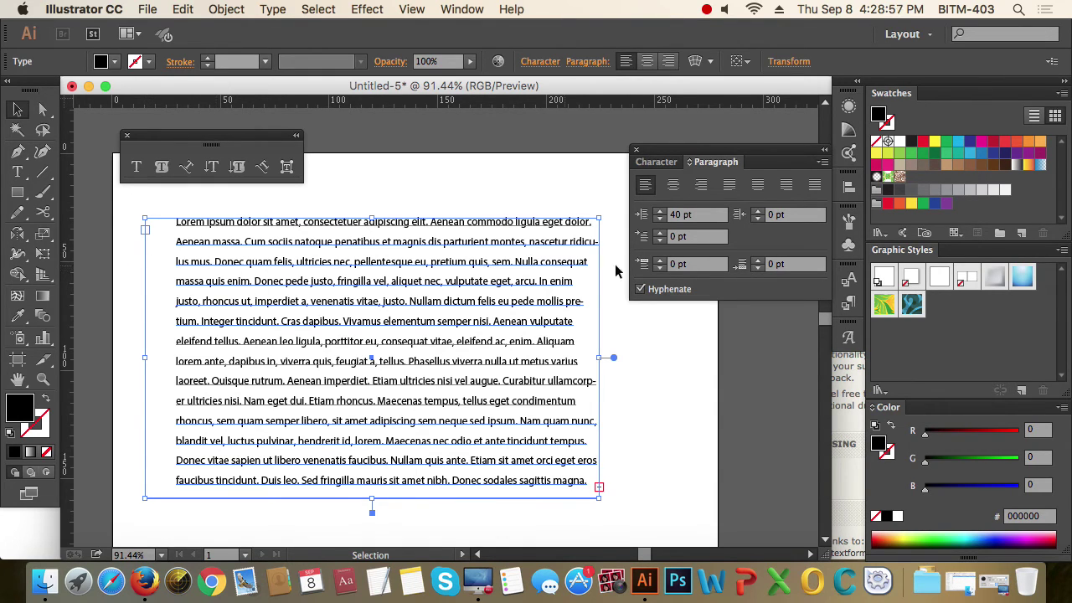
{"action": "left_click", "coordinate": [789, 214]}
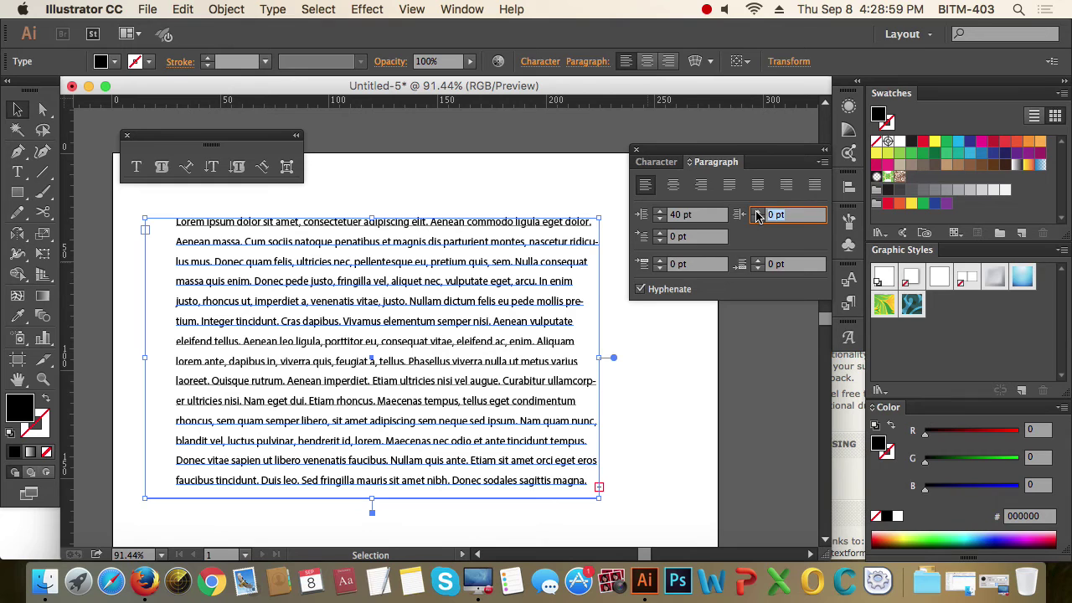
{"action": "type", "text": "40"}
{"action": "key", "text": "Return"}
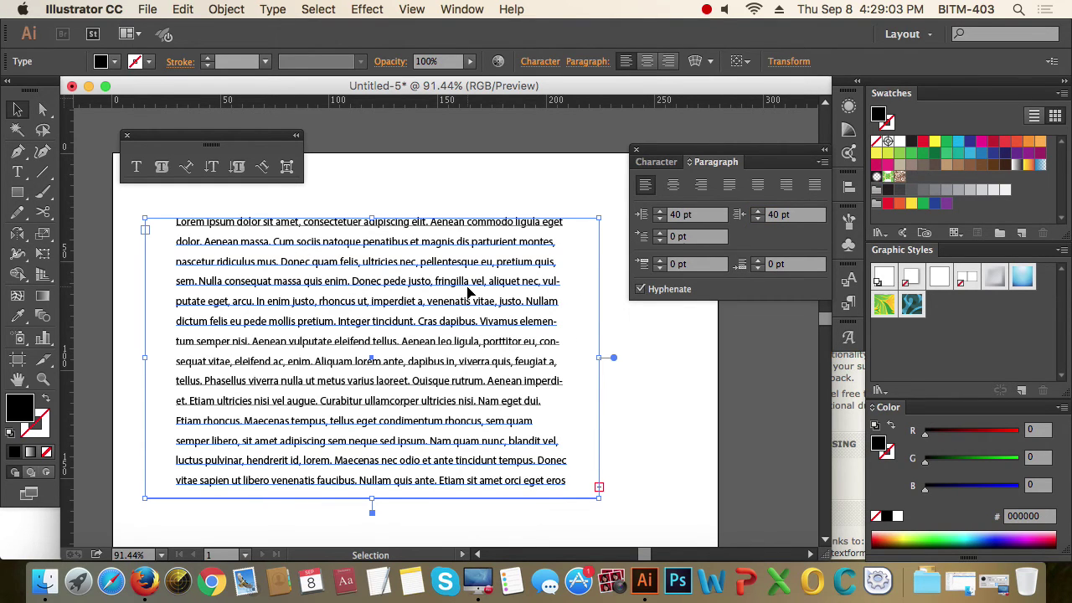
- Reset the left and right indents to 0 pt
{"action": "left_click", "coordinate": [674, 215]}
{"action": "type", "text": "0"}
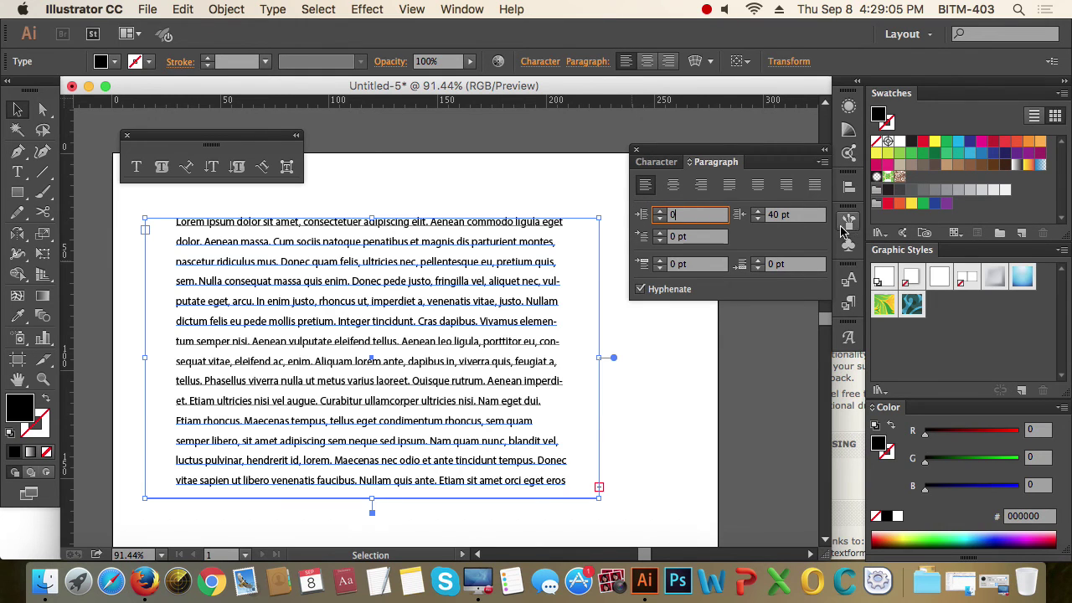
{"action": "key", "text": "Tab"}
{"action": "type", "text": "0"}
{"action": "key", "text": "Return"}
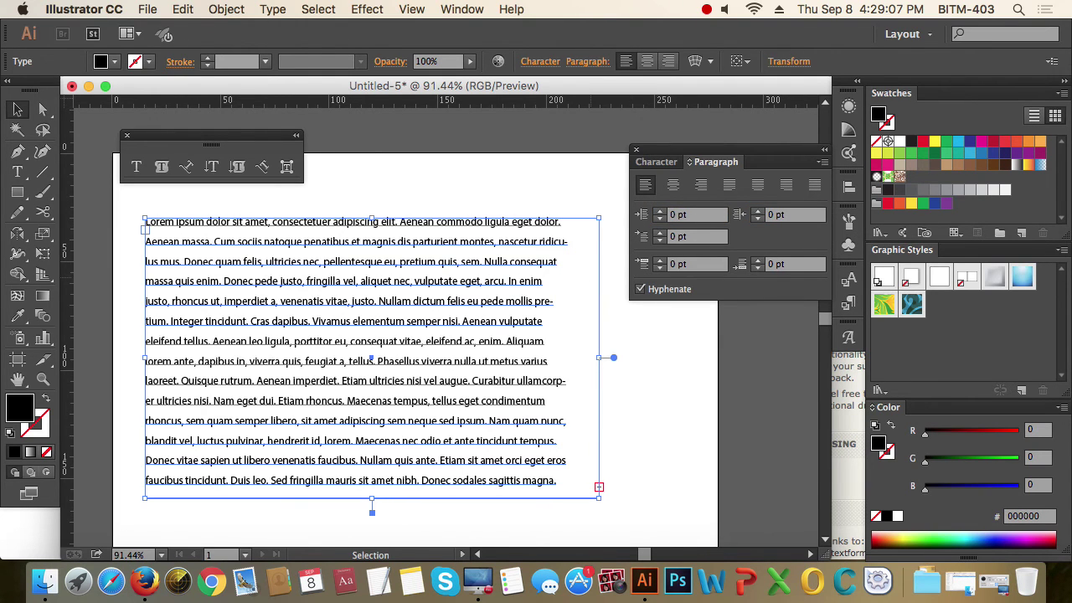
{"action": "double_click", "coordinate": [342, 343]}
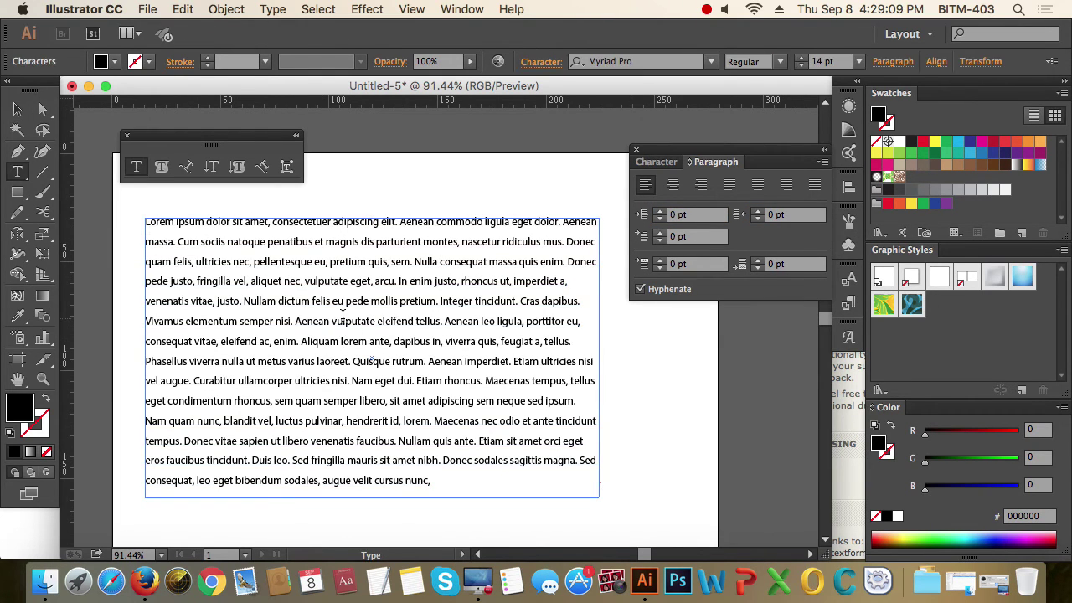
{"action": "left_click", "coordinate": [414, 261]}
{"action": "key", "text": "Return"}
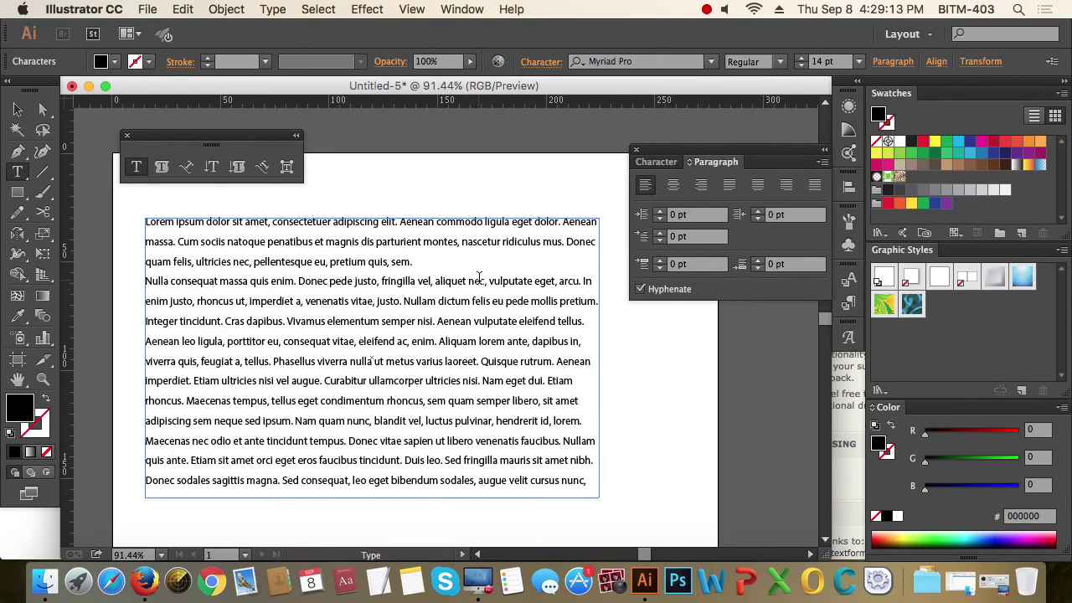
{"action": "left_click", "coordinate": [277, 369]}
{"action": "key", "text": "Return"}
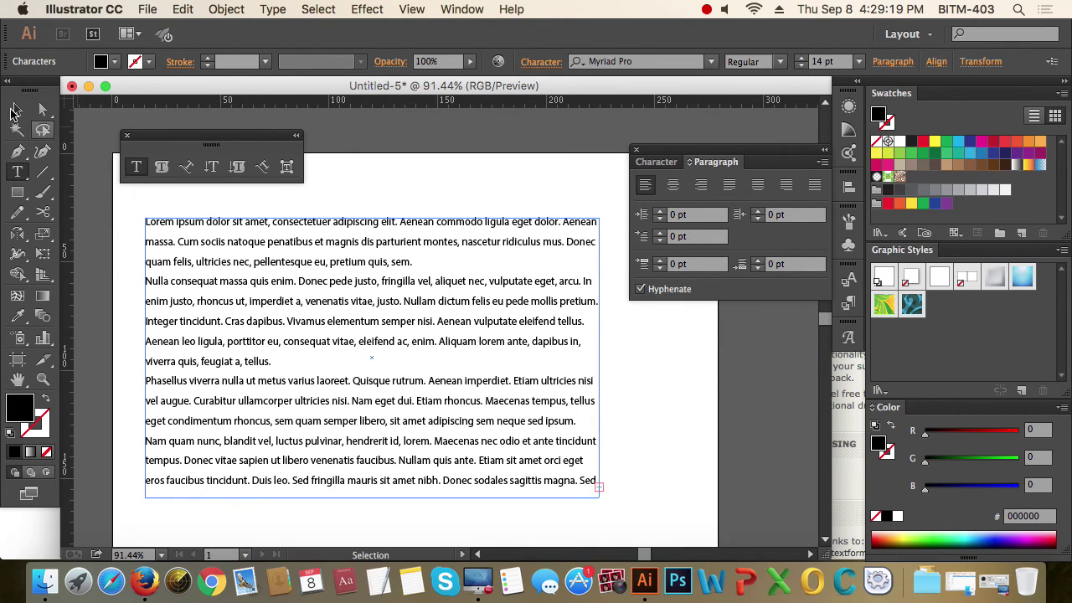
{"action": "left_click", "coordinate": [17, 110]}
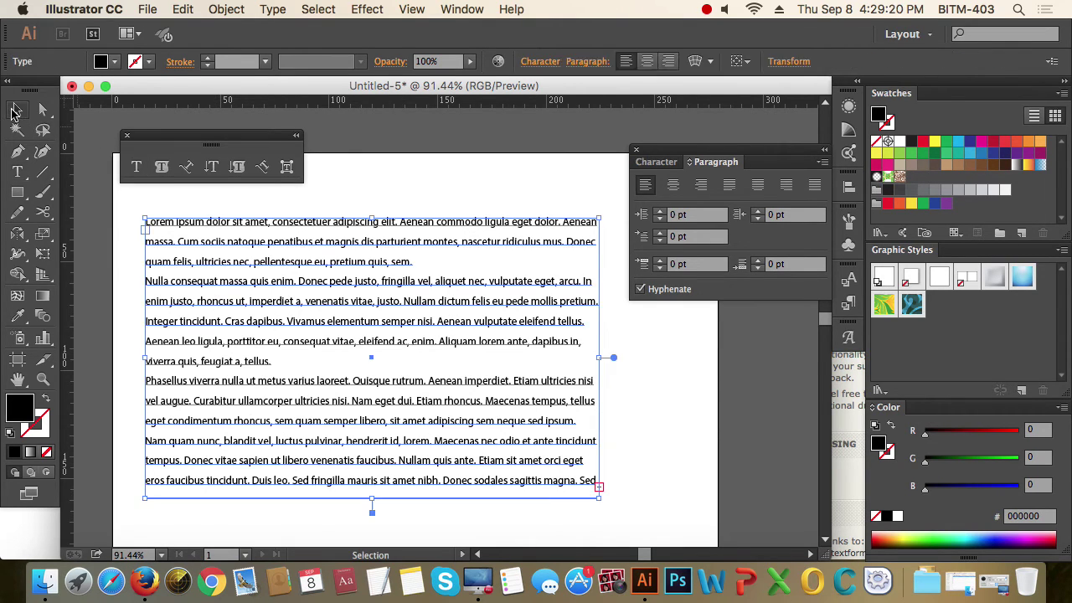
{"action": "left_click", "coordinate": [700, 265]}
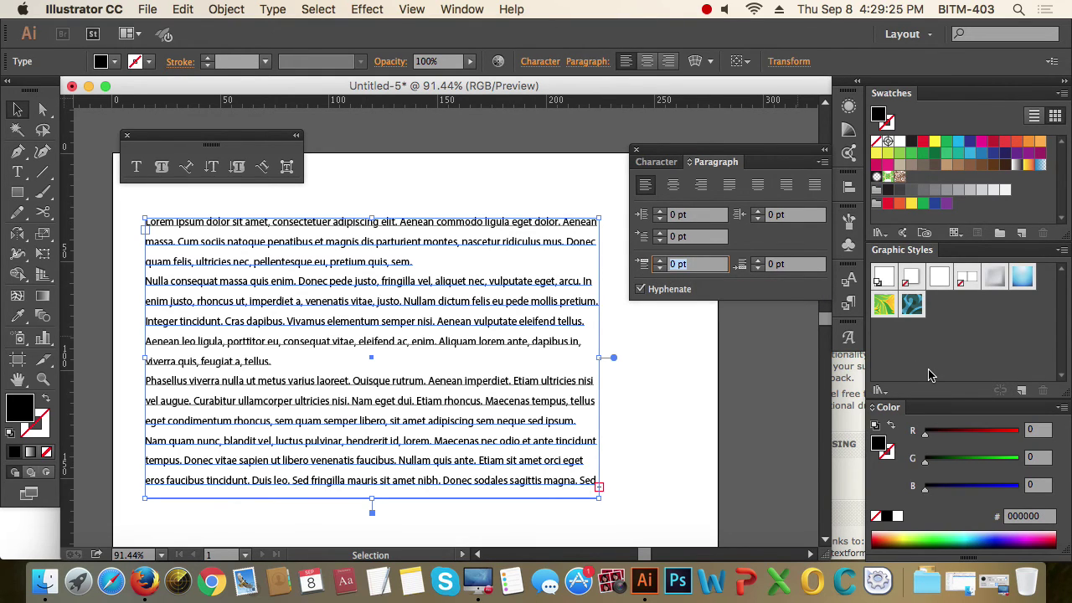
{"action": "type", "text": "30"}
{"action": "key", "text": "Return"}
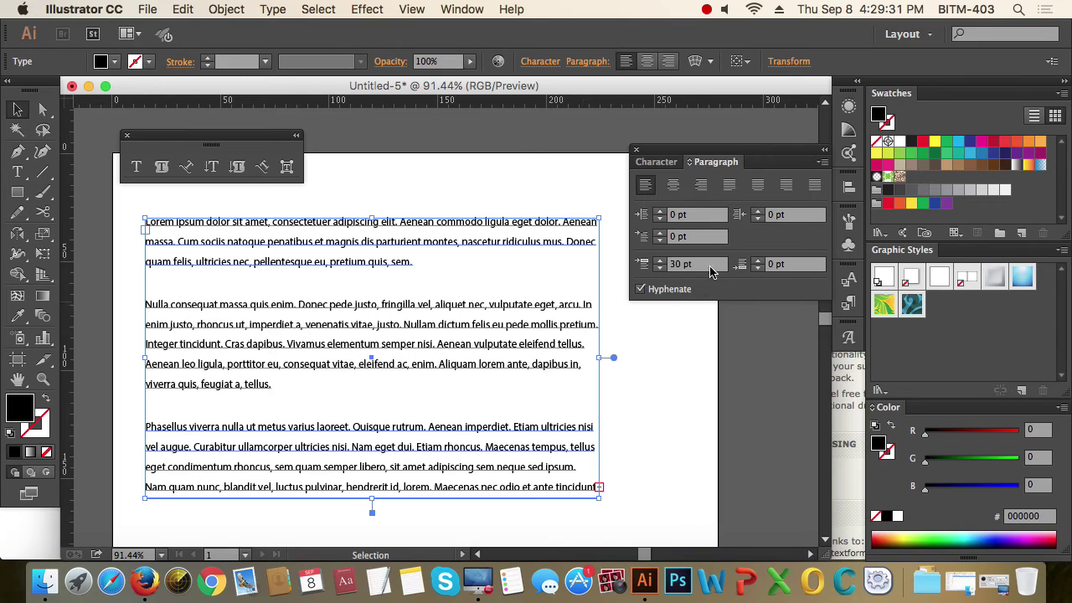
{"action": "left_click", "coordinate": [648, 265]}
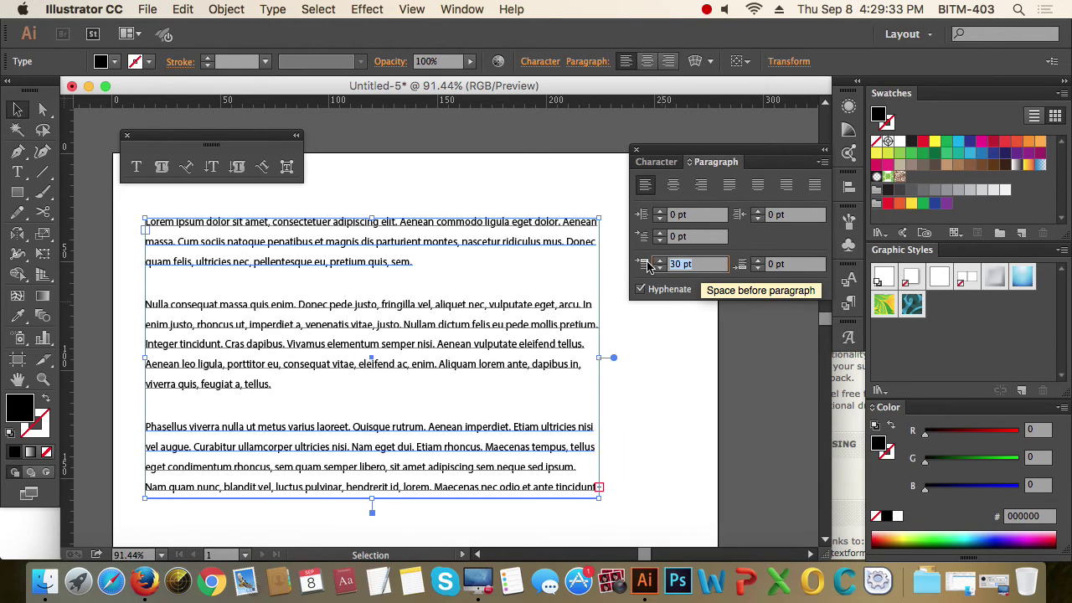
{"action": "type", "text": "0"}
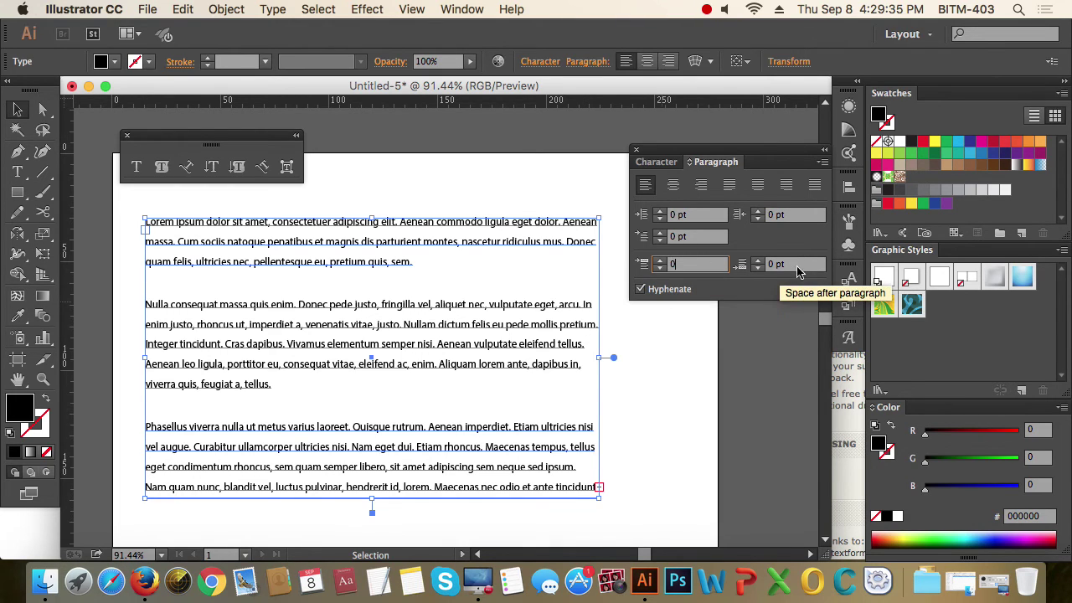
{"action": "left_click", "coordinate": [803, 265]}
{"action": "left_click", "coordinate": [743, 265]}
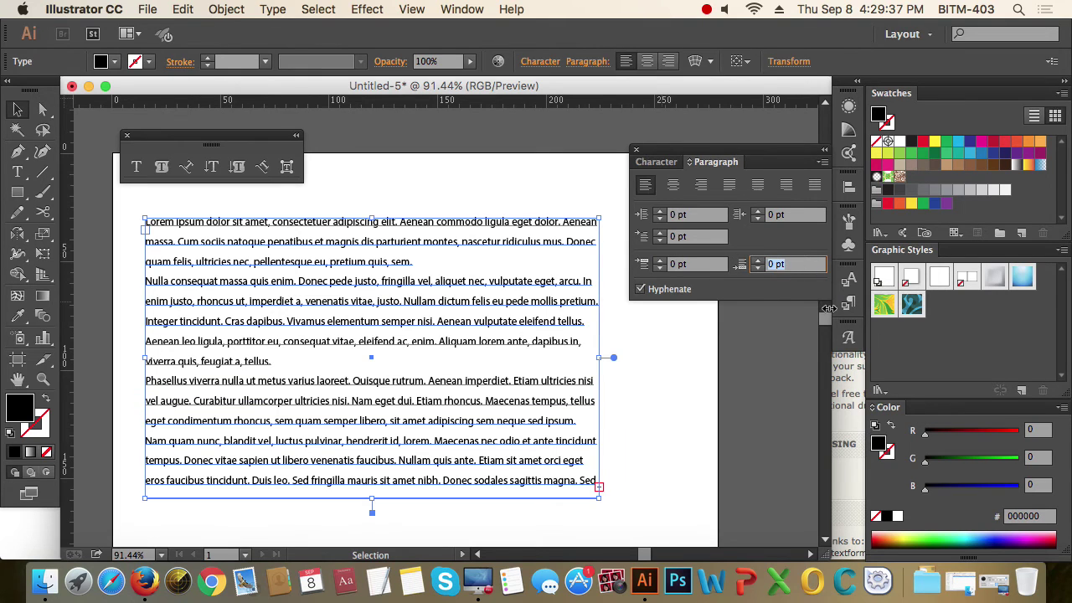
{"action": "type", "text": "30"}
{"action": "key", "text": "Return"}
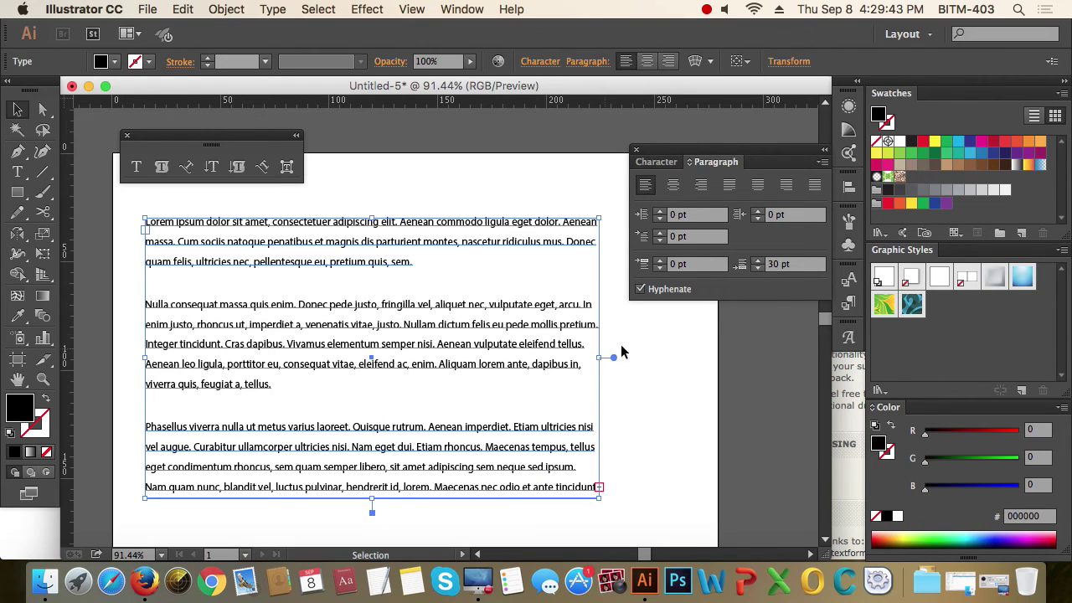
{"action": "left_click", "coordinate": [777, 264]}
{"action": "type", "text": "0"}
{"action": "key", "text": "Return"}
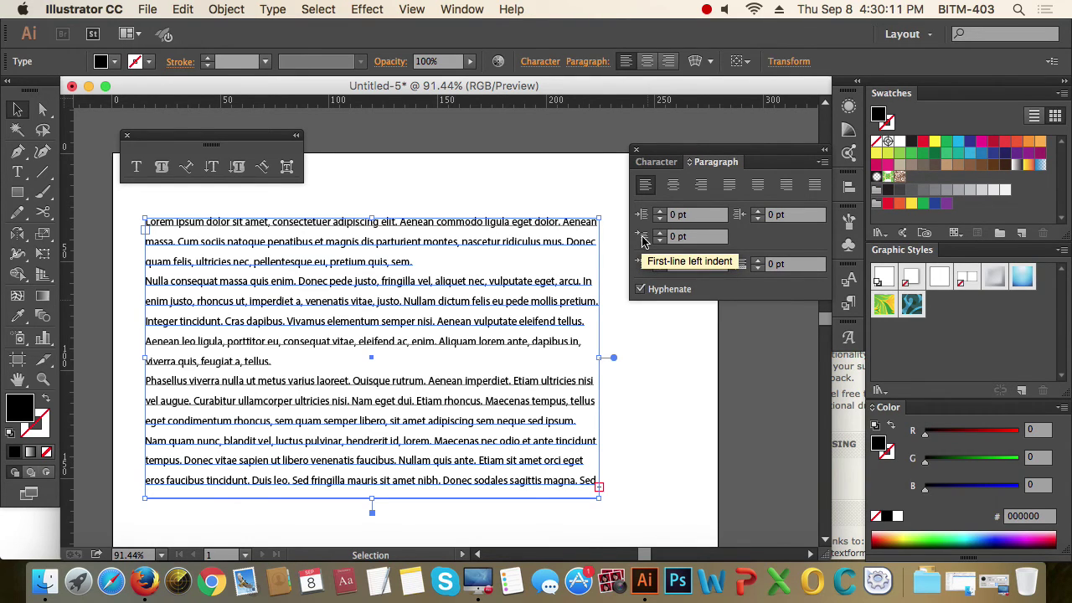
- Try first-line indents of 20 pt and then -30 pt on the lorem ipsum paragraphs
{"action": "left_click", "coordinate": [689, 237]}
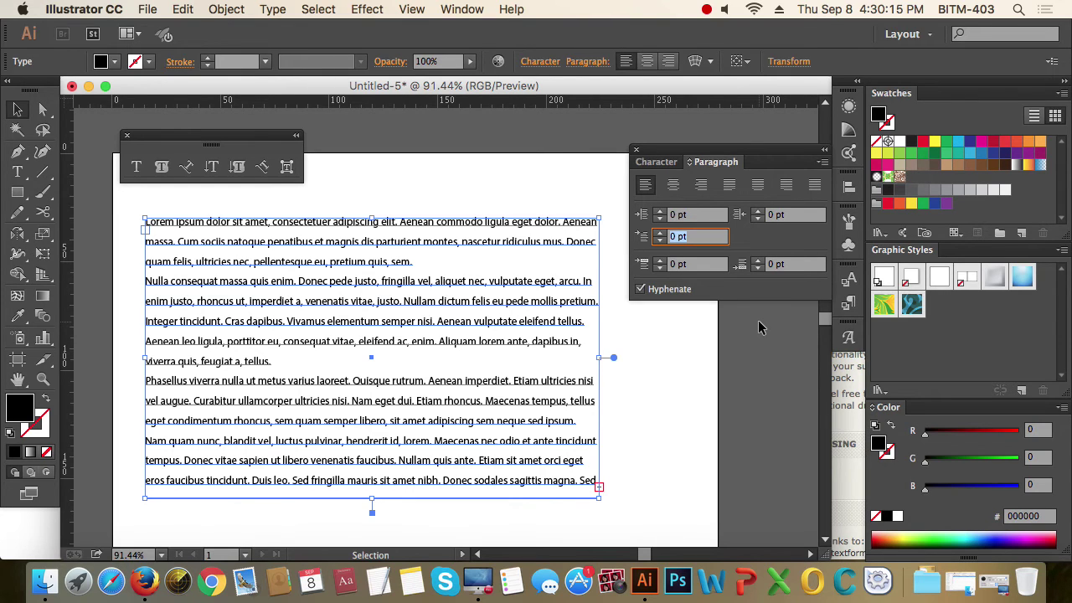
{"action": "type", "text": "20"}
{"action": "key", "text": "Return"}
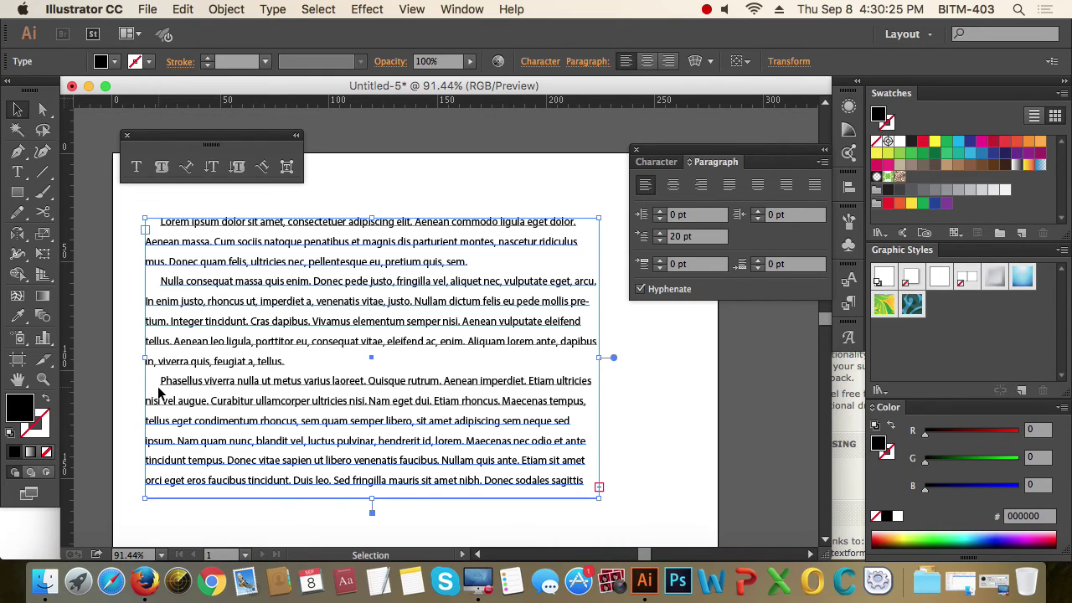
{"action": "left_click", "coordinate": [685, 237]}
{"action": "type", "text": "-30"}
{"action": "key", "text": "Return"}
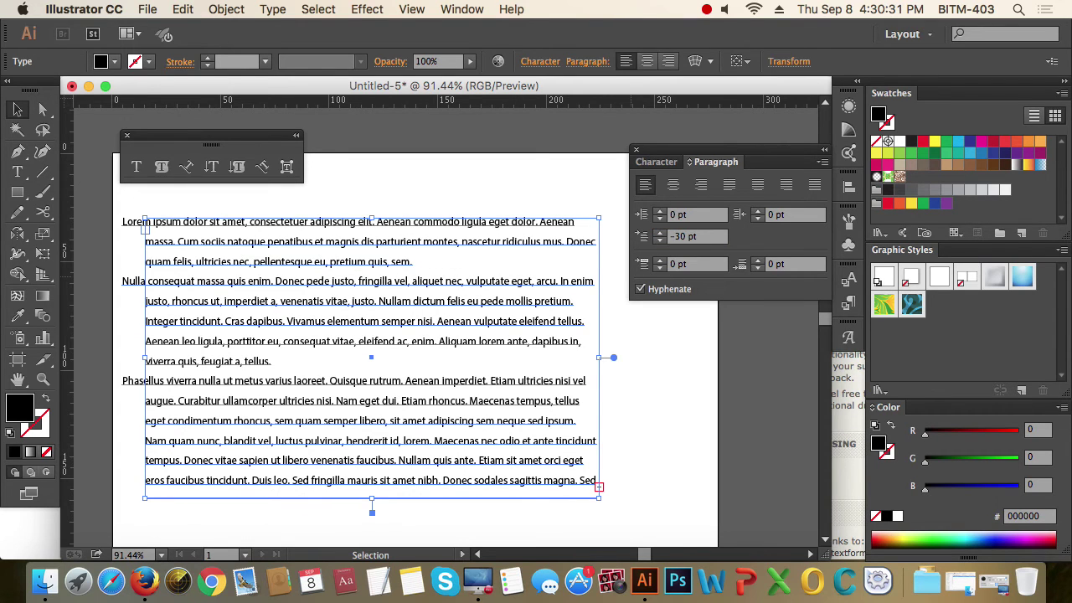
{"action": "left_click", "coordinate": [662, 398]}
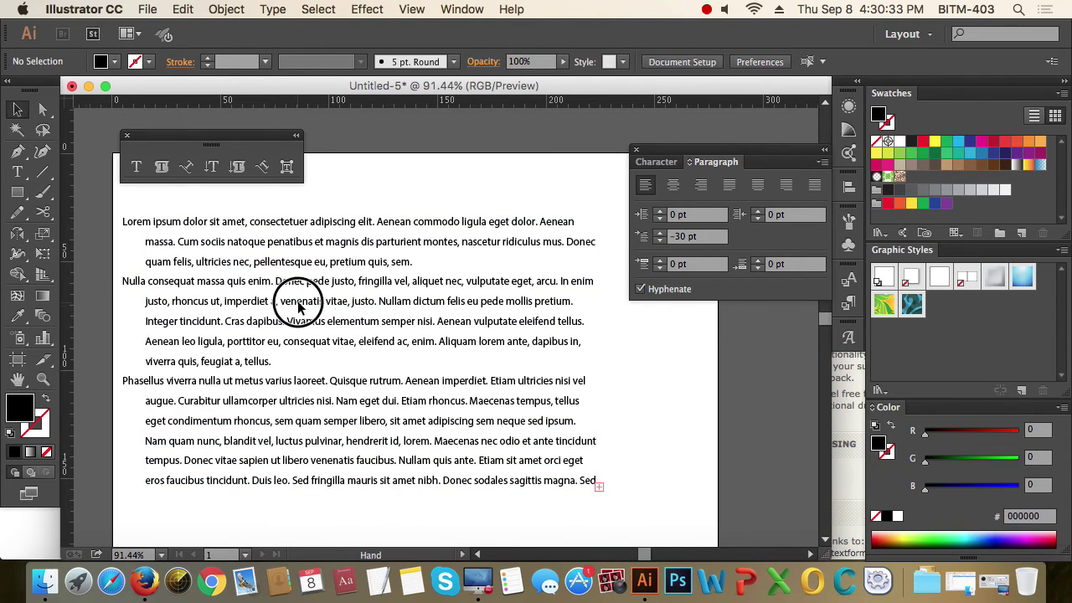
{"action": "left_click_drag", "start_coordinate": [298, 307], "coordinate": [390, 312]}
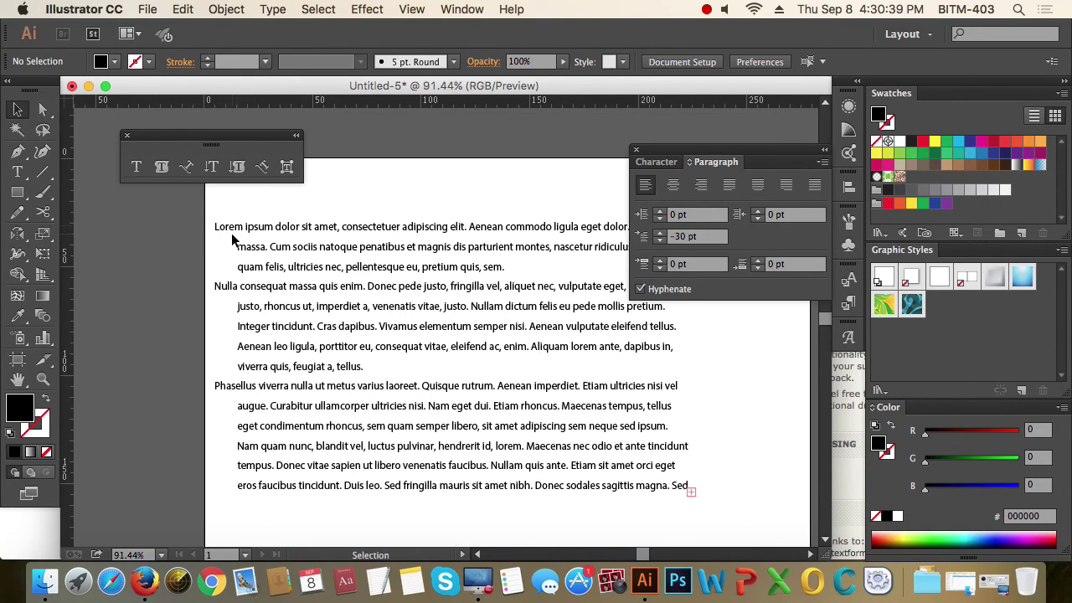
- Change the paragraphs' first-line indent to 30 pt
{"action": "left_click", "coordinate": [303, 374]}
{"action": "left_click", "coordinate": [700, 237]}
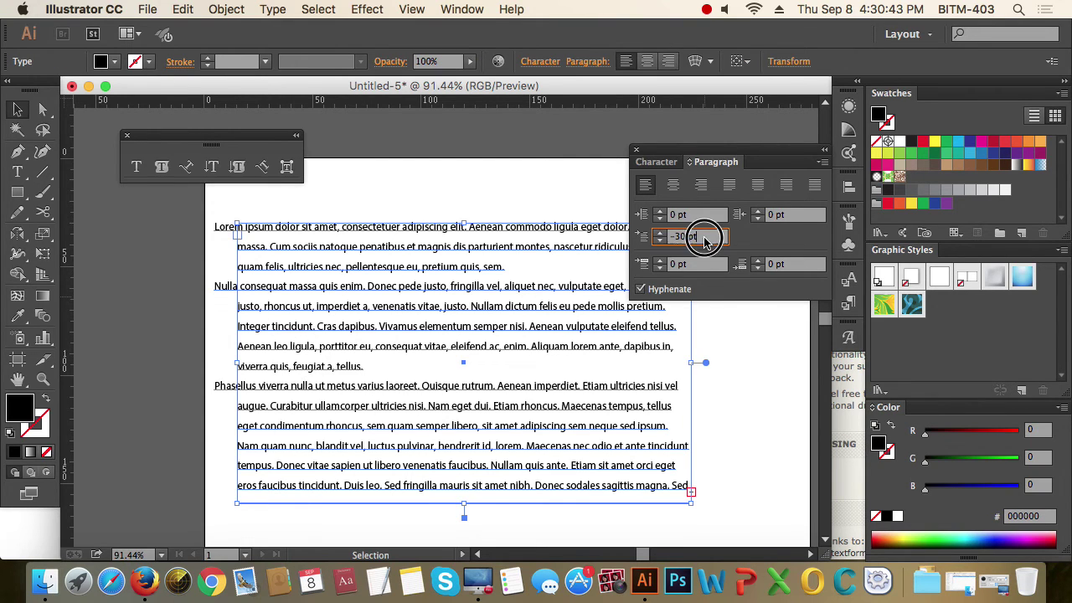
{"action": "type", "text": "30"}
{"action": "key", "text": "Return"}
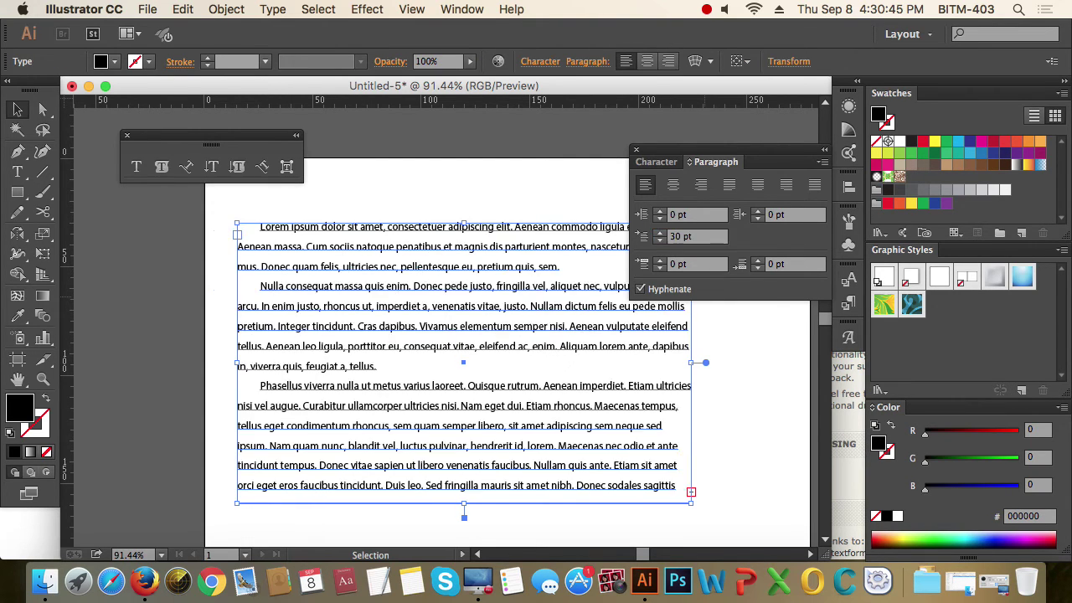
{"action": "left_click", "coordinate": [764, 365]}
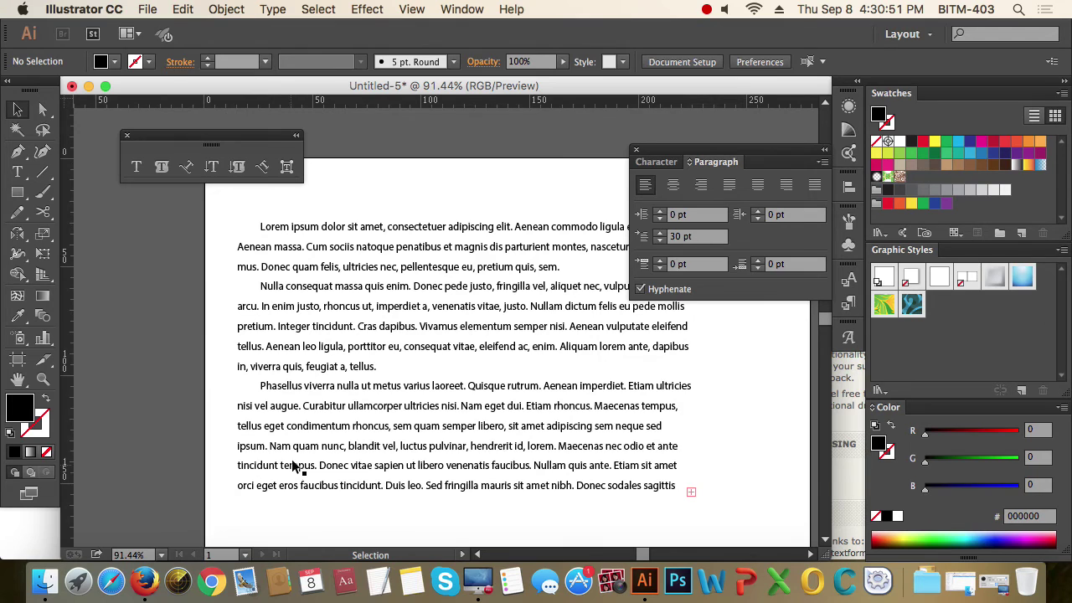
- Add 30 pt space after each paragraph and pan the view left
{"action": "left_click", "coordinate": [523, 387]}
{"action": "left_click", "coordinate": [700, 267]}
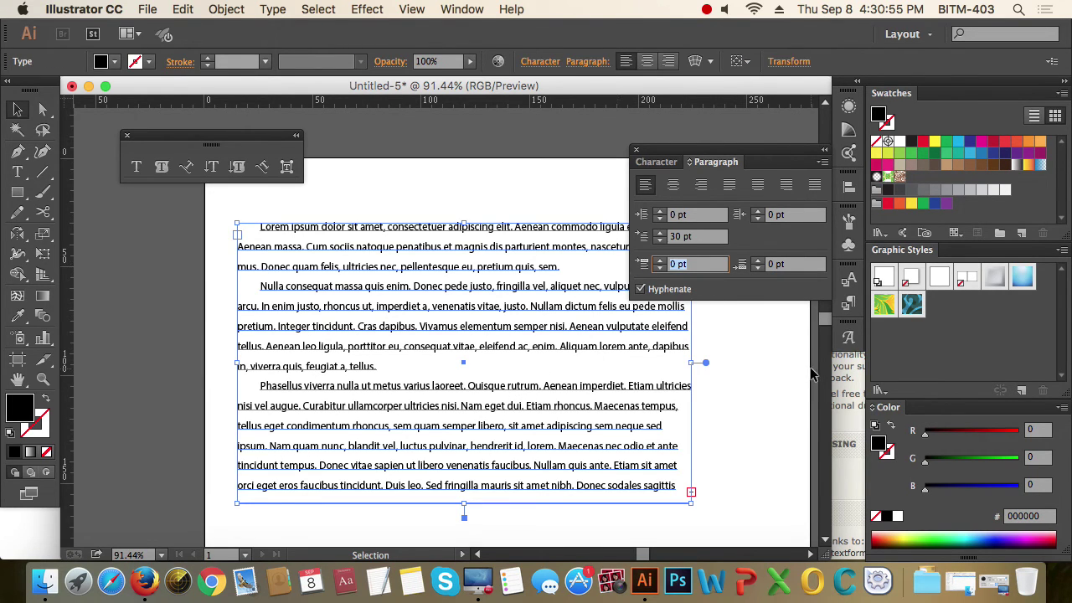
{"action": "type", "text": "30"}
{"action": "key", "text": "Return"}
{"action": "left_click", "coordinate": [769, 465]}
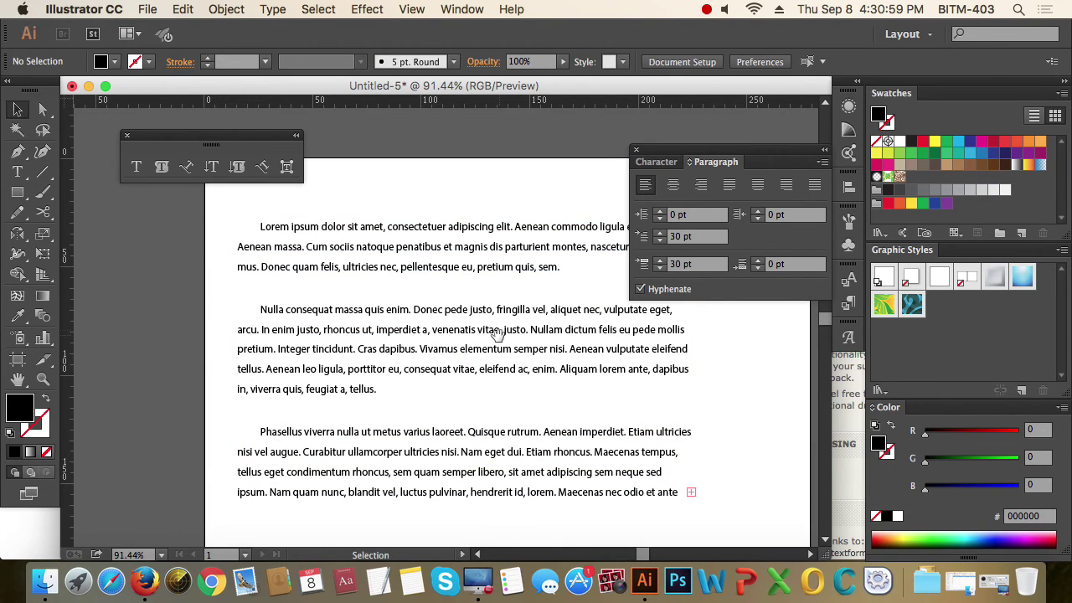
{"action": "key", "text": "space"}
{"action": "left_click_drag", "start_coordinate": [498, 334], "coordinate": [432, 313]}
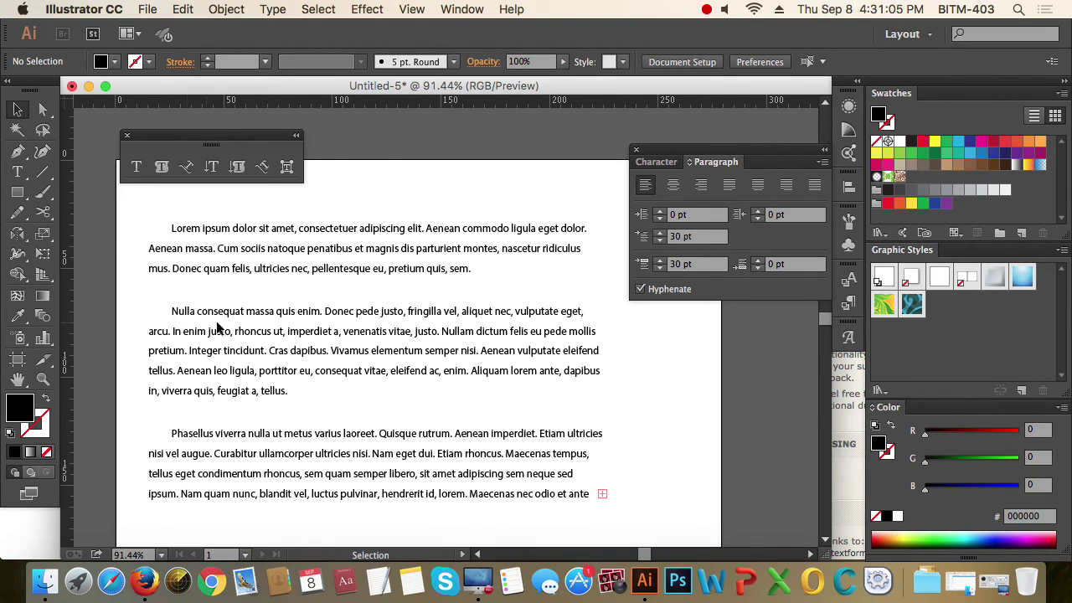
- Put Bangladesh on the circle with Type on a Path and centre-align it
{"action": "left_click", "coordinate": [245, 327]}
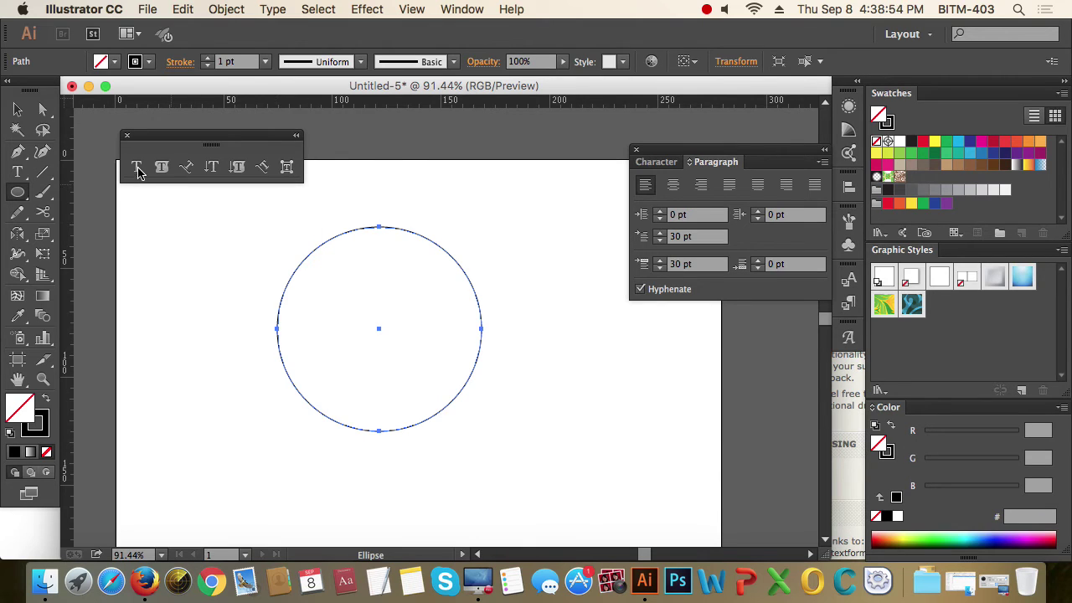
{"action": "left_click", "coordinate": [186, 168]}
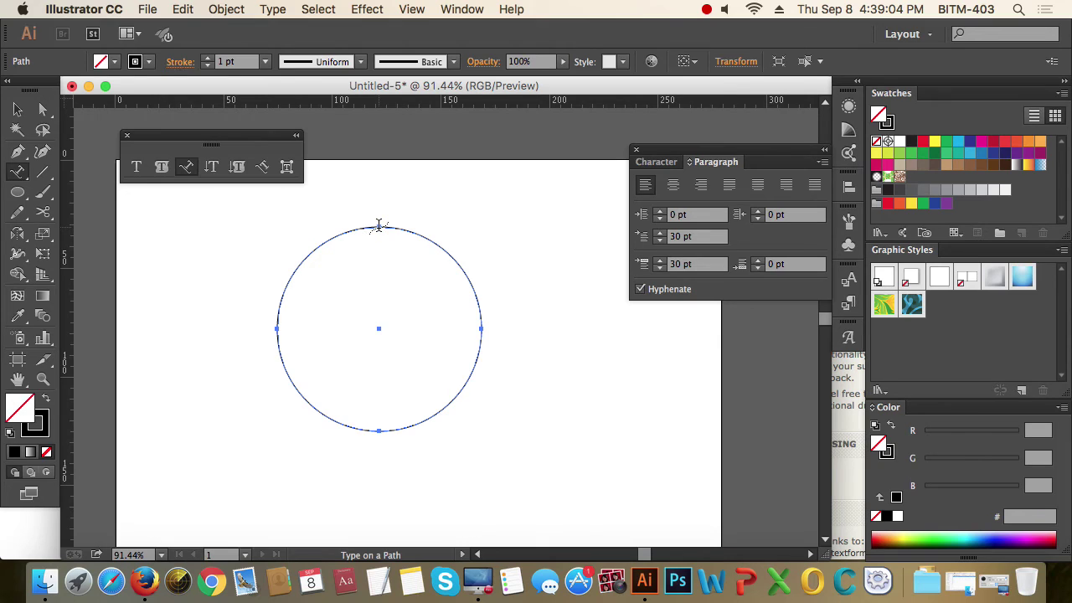
{"action": "left_click", "coordinate": [378, 225]}
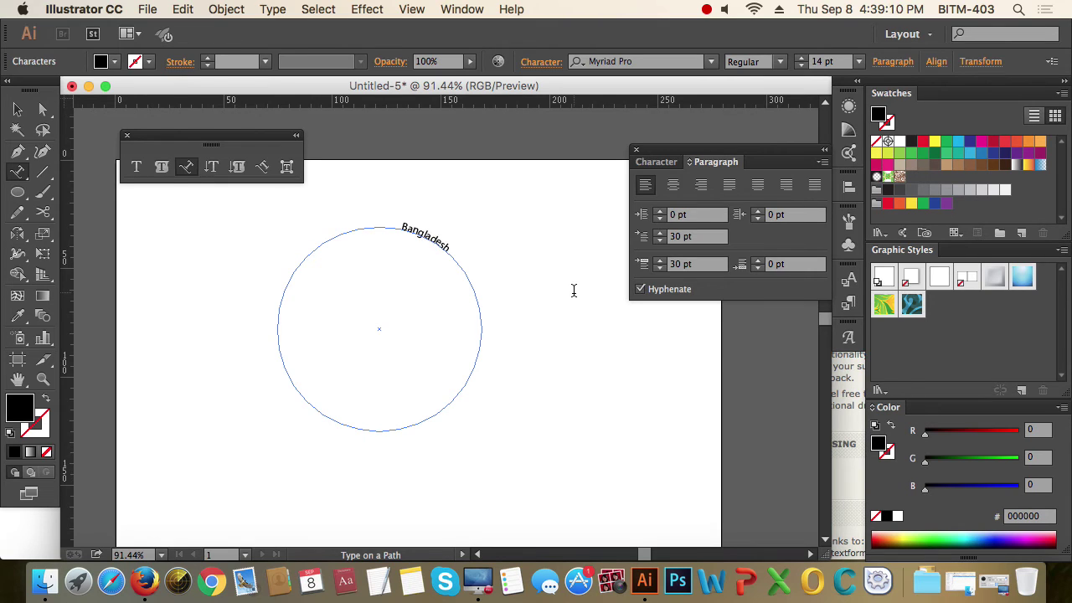
{"action": "key", "text": "super+a"}
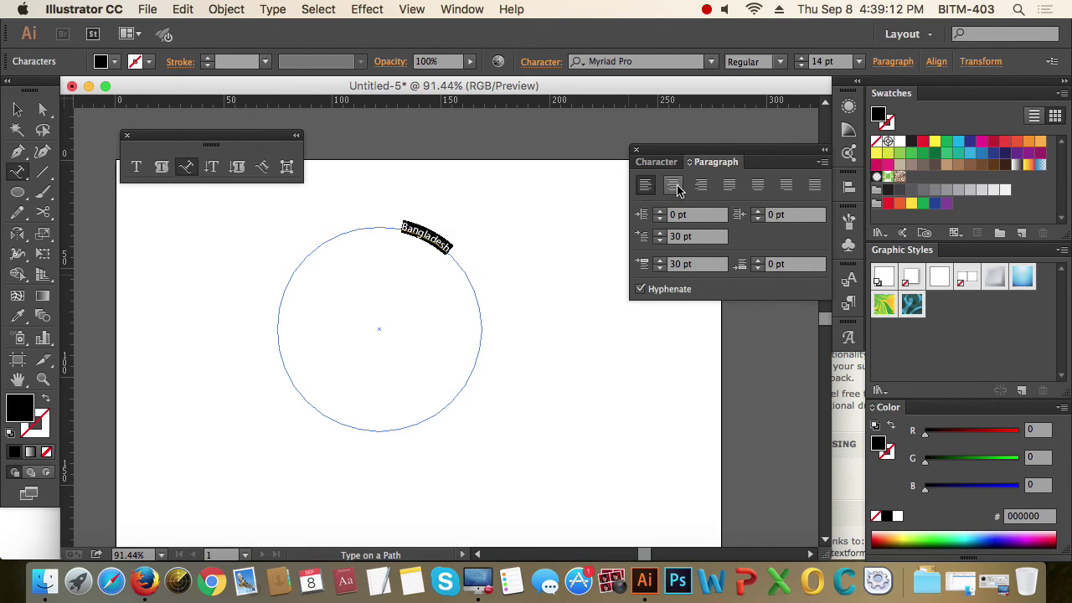
{"action": "left_click", "coordinate": [675, 187]}
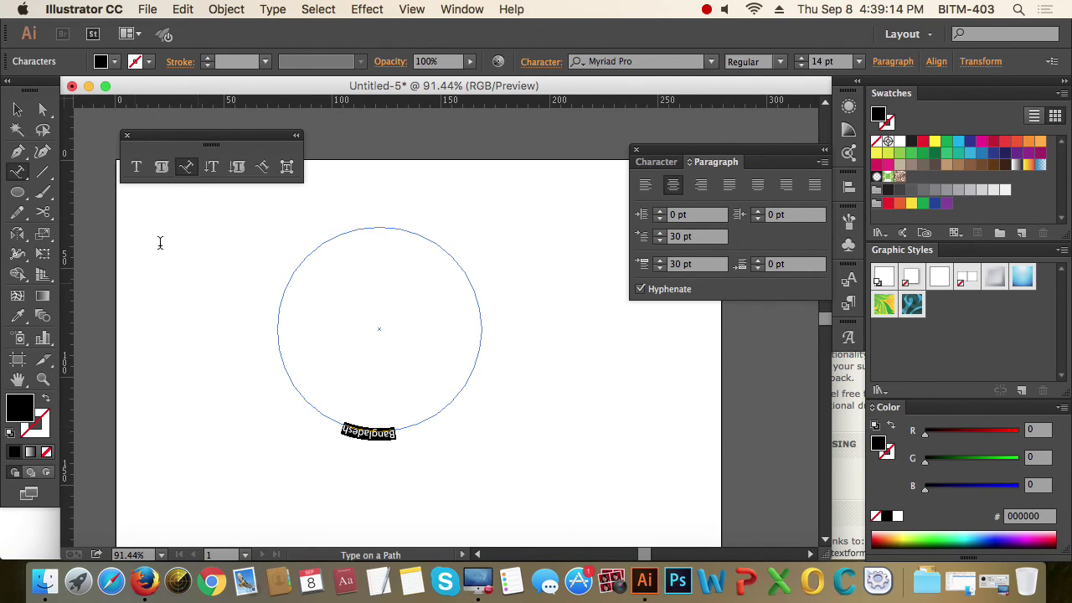
{"action": "left_click", "coordinate": [17, 112]}
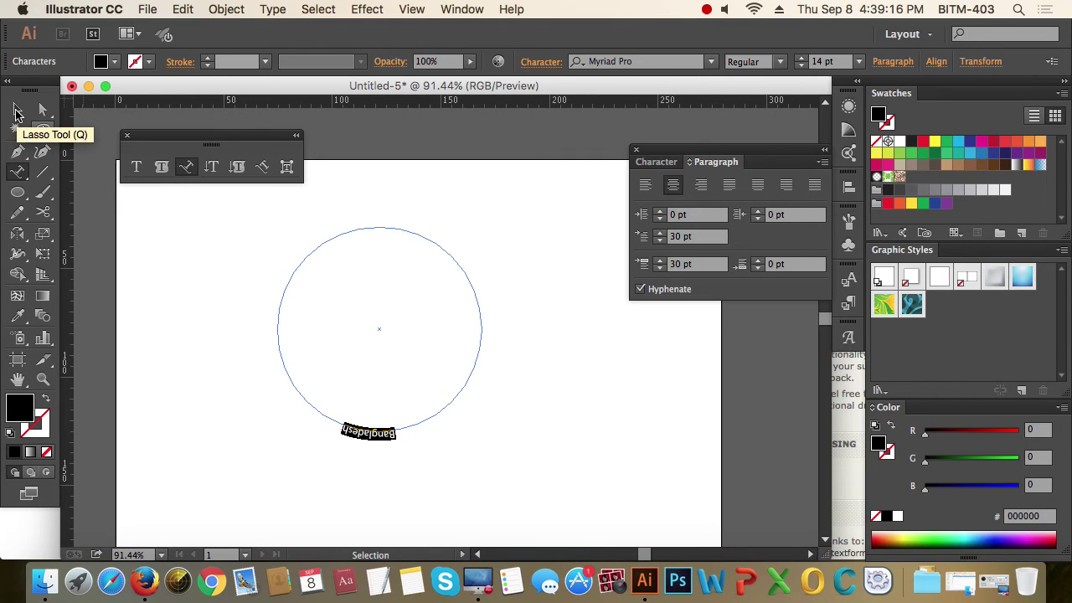
{"action": "left_click", "coordinate": [17, 114]}
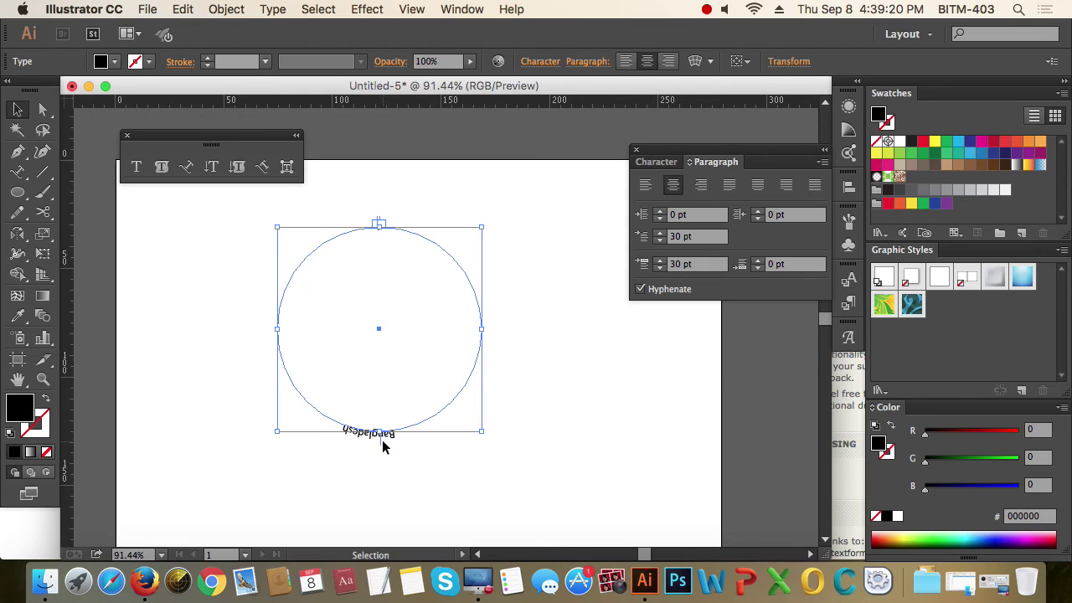
- Drag the path-type bracket so Bangladesh moves onto the circle's upper-right arc
{"action": "left_click_drag", "start_coordinate": [381, 444], "coordinate": [385, 177]}
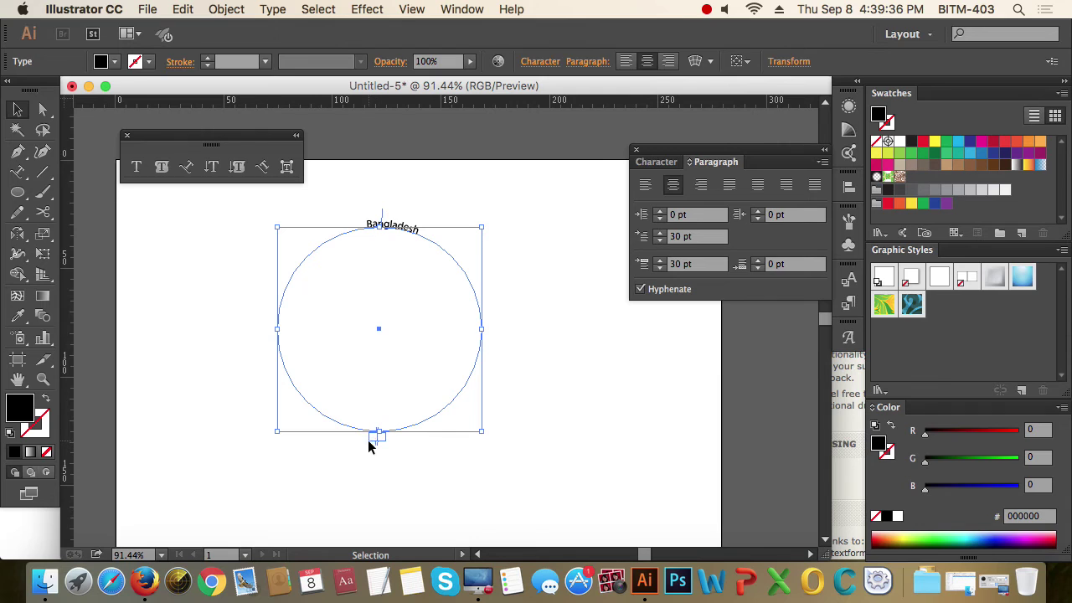
{"action": "left_click_drag", "start_coordinate": [311, 410], "coordinate": [543, 483]}
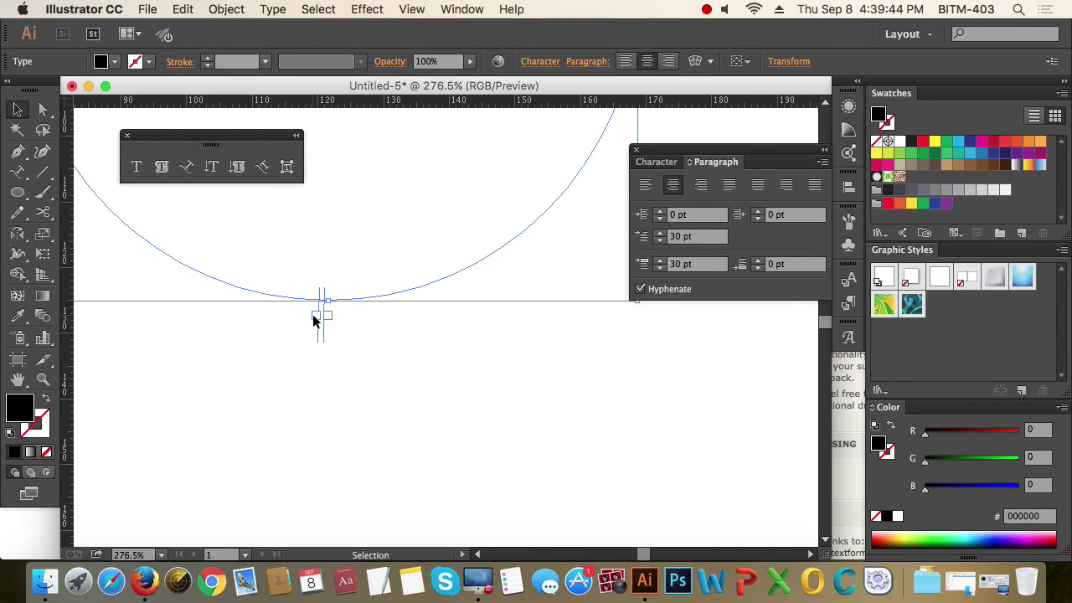
{"action": "double_click", "coordinate": [355, 315]}
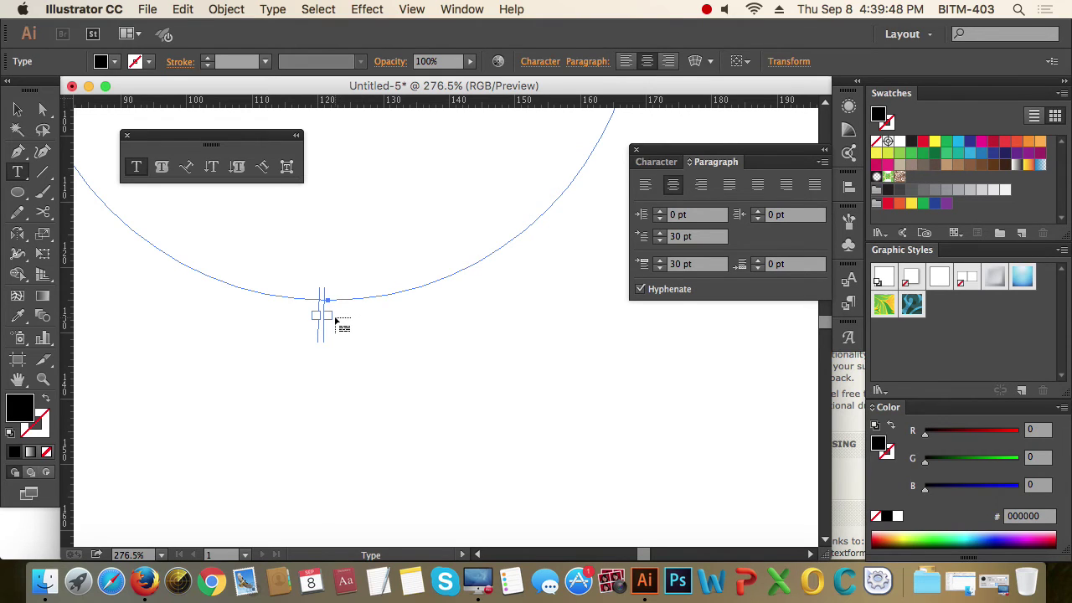
{"action": "left_click", "coordinate": [17, 110]}
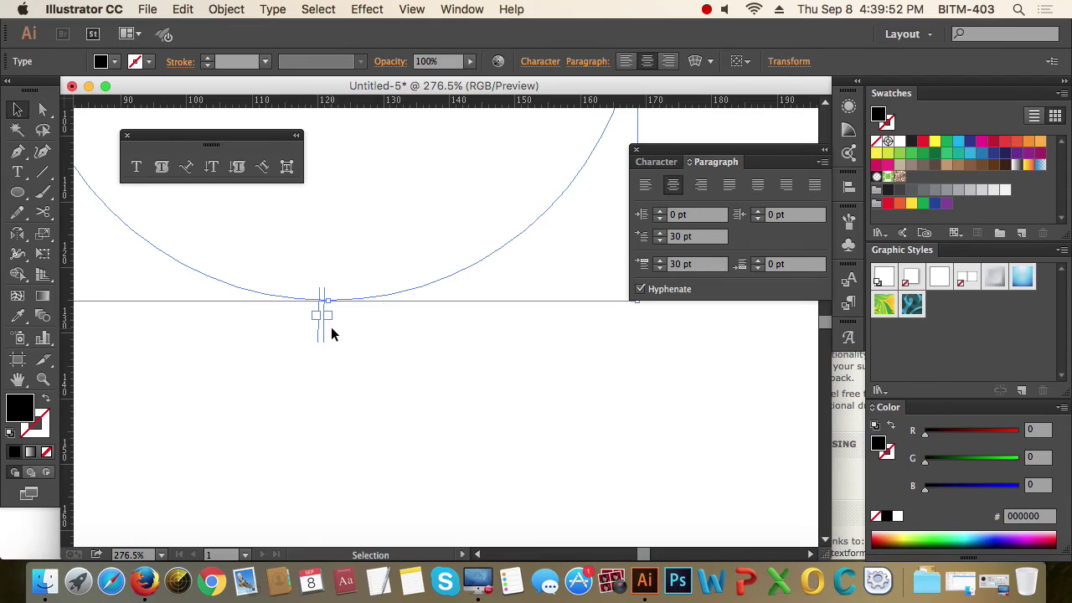
{"action": "left_click", "coordinate": [387, 377]}
{"action": "left_click", "coordinate": [319, 291]}
{"action": "left_click_drag", "start_coordinate": [320, 319], "coordinate": [125, 151]}
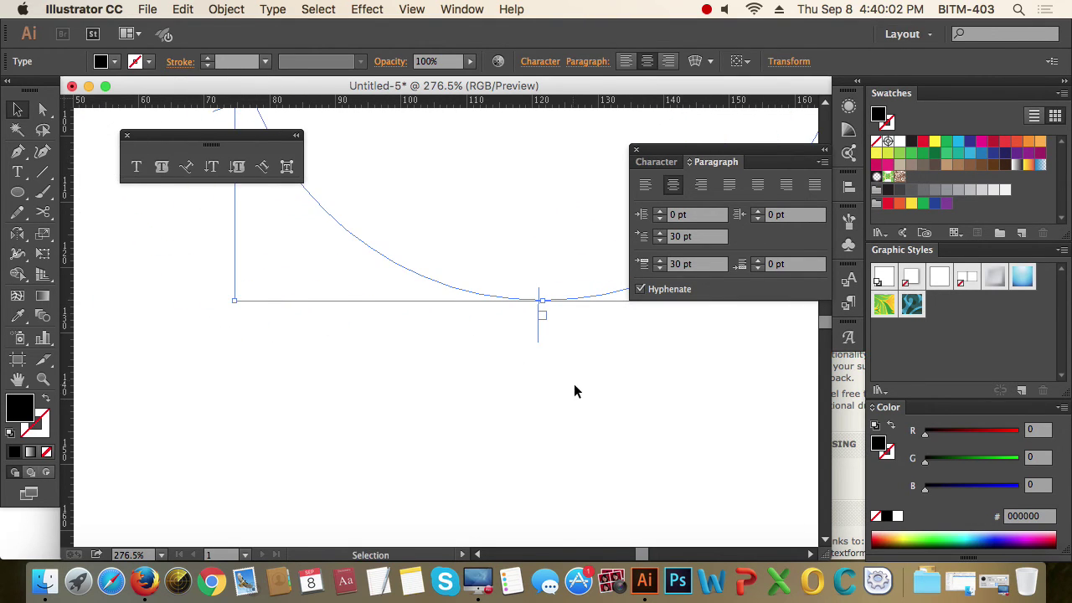
{"action": "key", "text": "super+minus"}
{"action": "key", "text": "super+minus"}
{"action": "key", "text": "super+minus"}
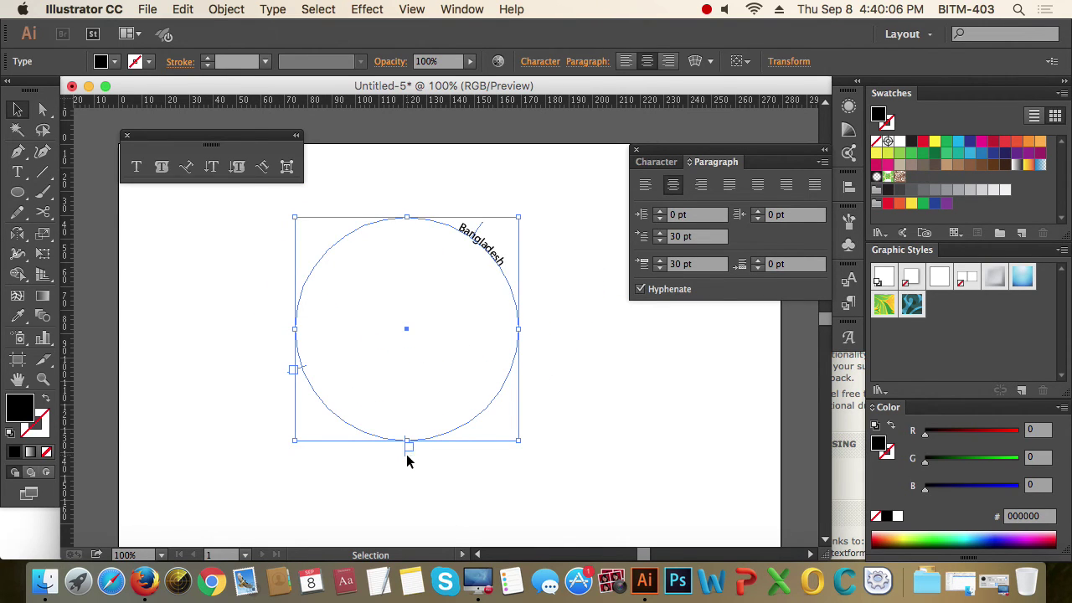
- Centre the Bangladesh text on the circle's top and set it to 30 pt
{"action": "left_click_drag", "start_coordinate": [408, 459], "coordinate": [576, 335]}
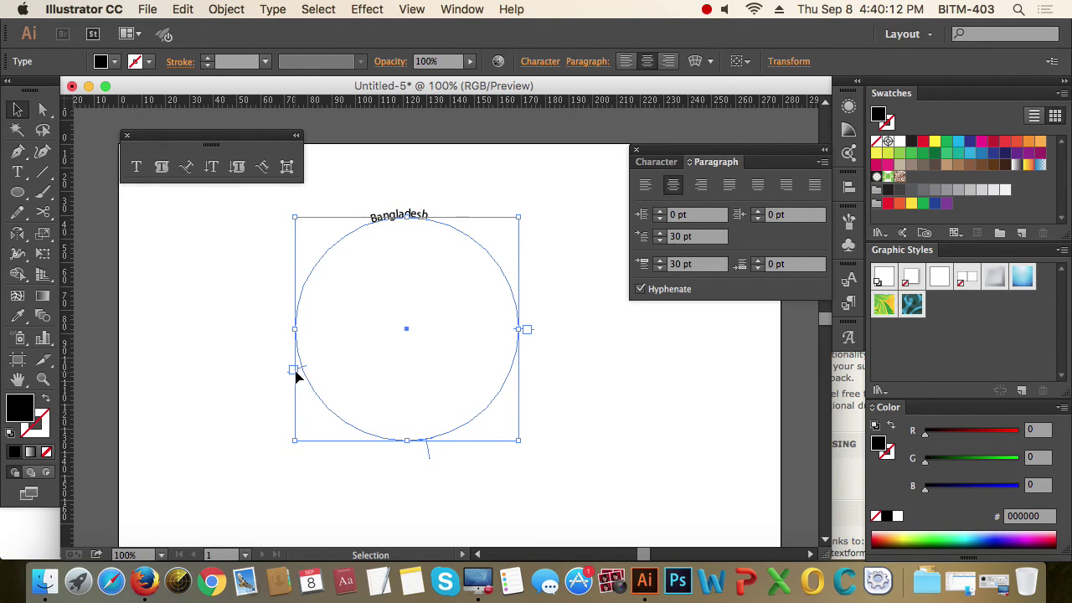
{"action": "left_click_drag", "start_coordinate": [301, 373], "coordinate": [300, 332]}
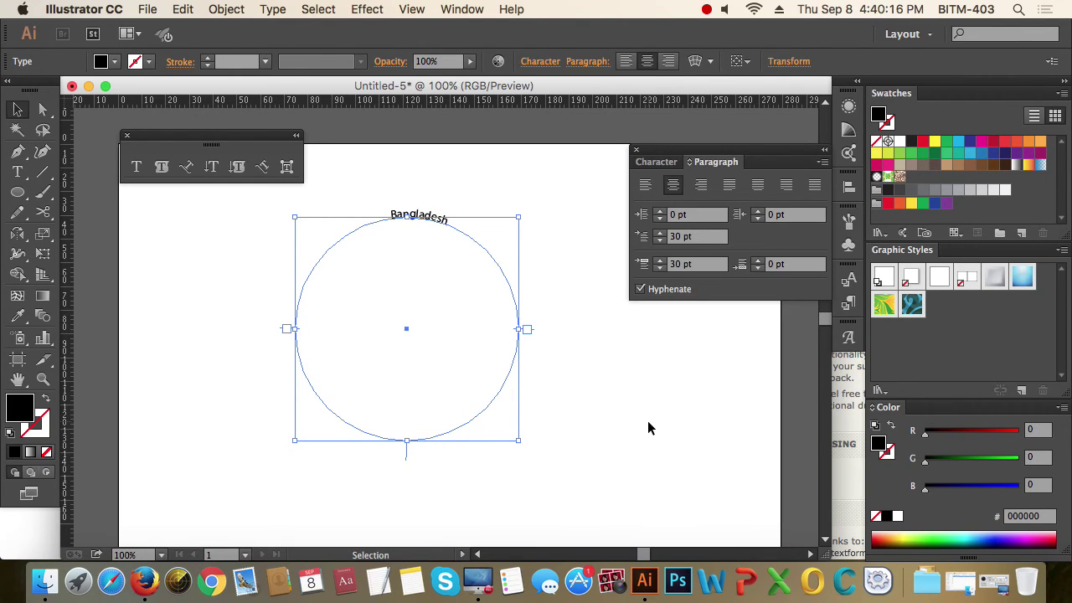
{"action": "left_click", "coordinate": [658, 163]}
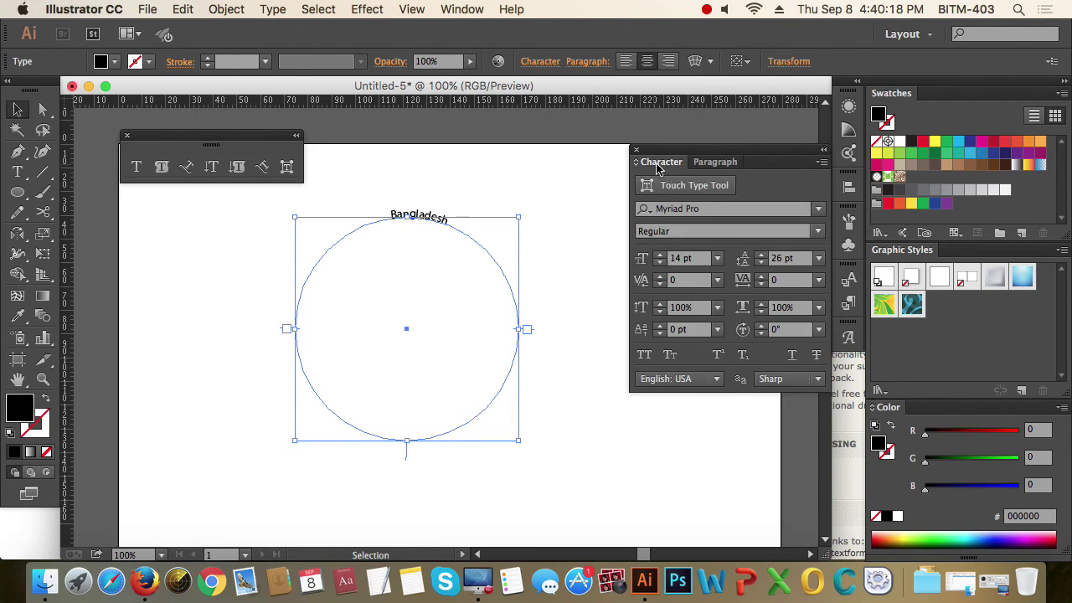
{"action": "left_click", "coordinate": [687, 258]}
{"action": "type", "text": "30"}
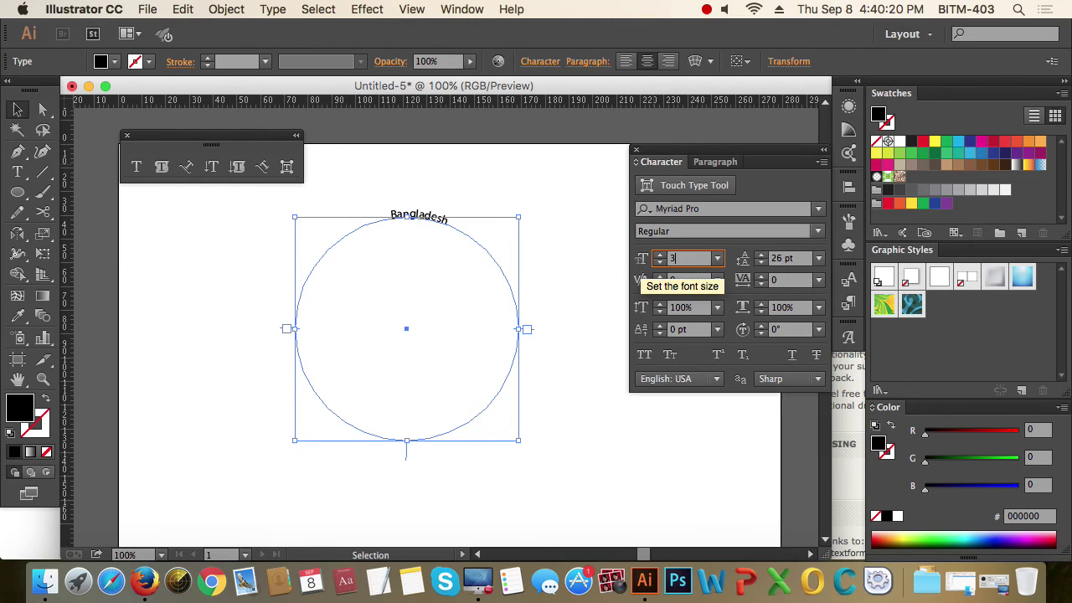
{"action": "key", "text": "Return"}
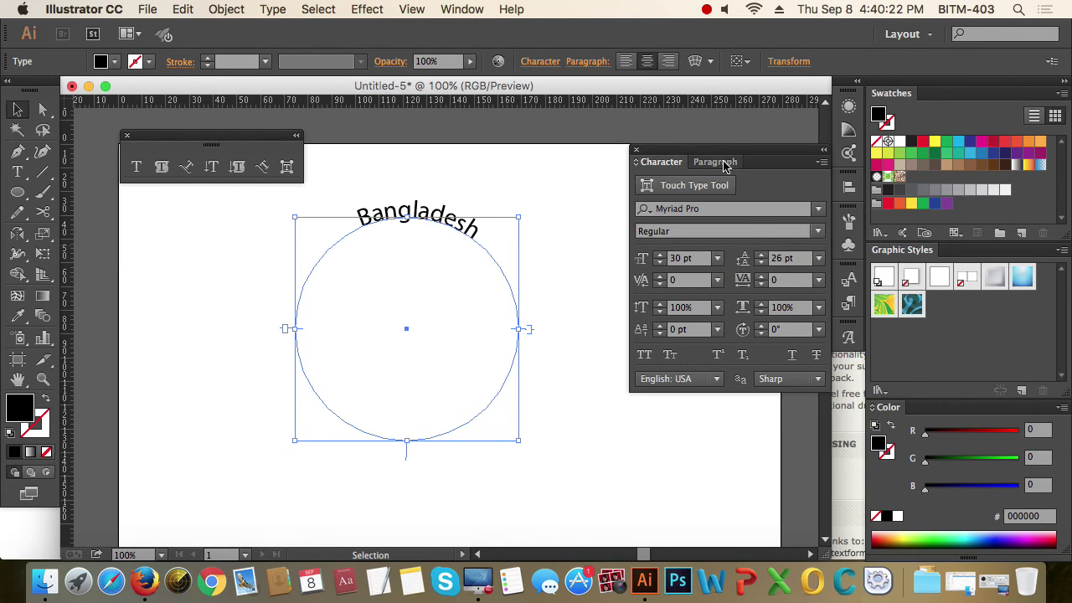
{"action": "left_click", "coordinate": [721, 163]}
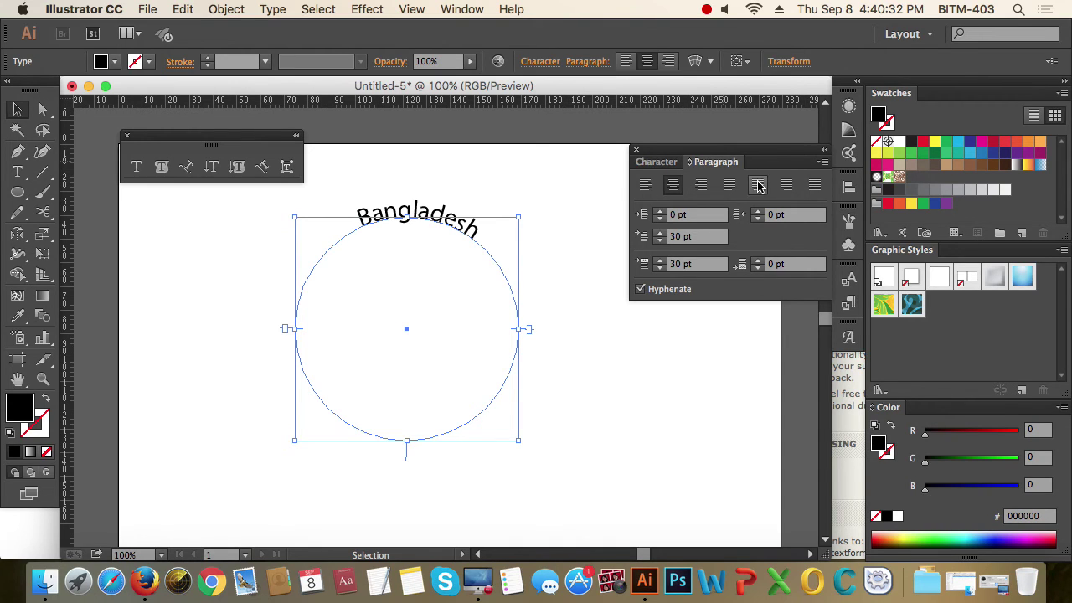
- Switch the circle text to All Caps so it reads BANGLADESH
{"action": "left_click", "coordinate": [497, 181]}
{"action": "left_click", "coordinate": [399, 239]}
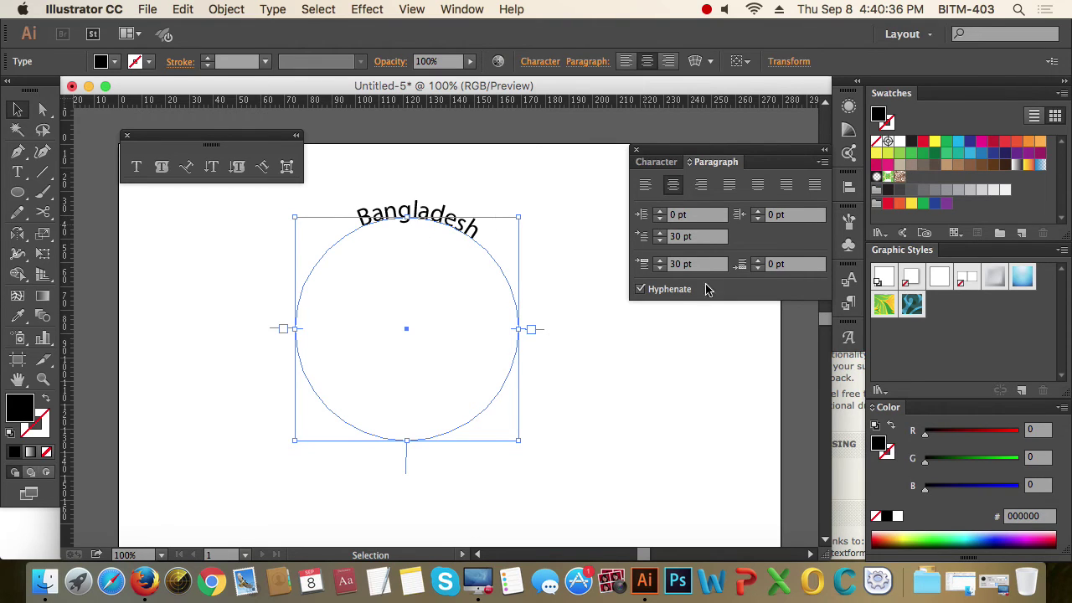
{"action": "left_click", "coordinate": [661, 168]}
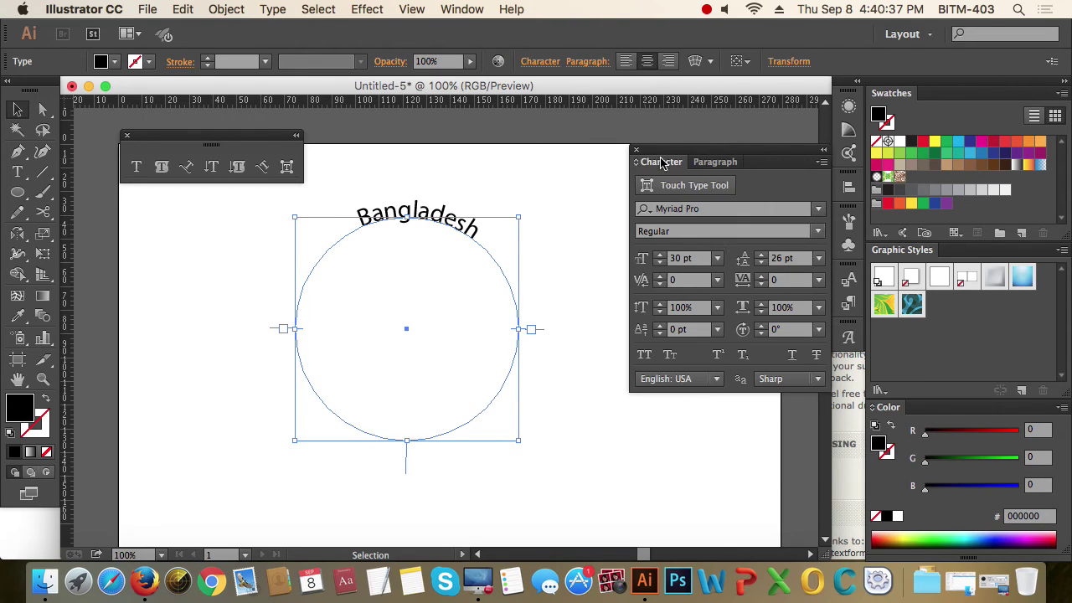
{"action": "left_click", "coordinate": [646, 354]}
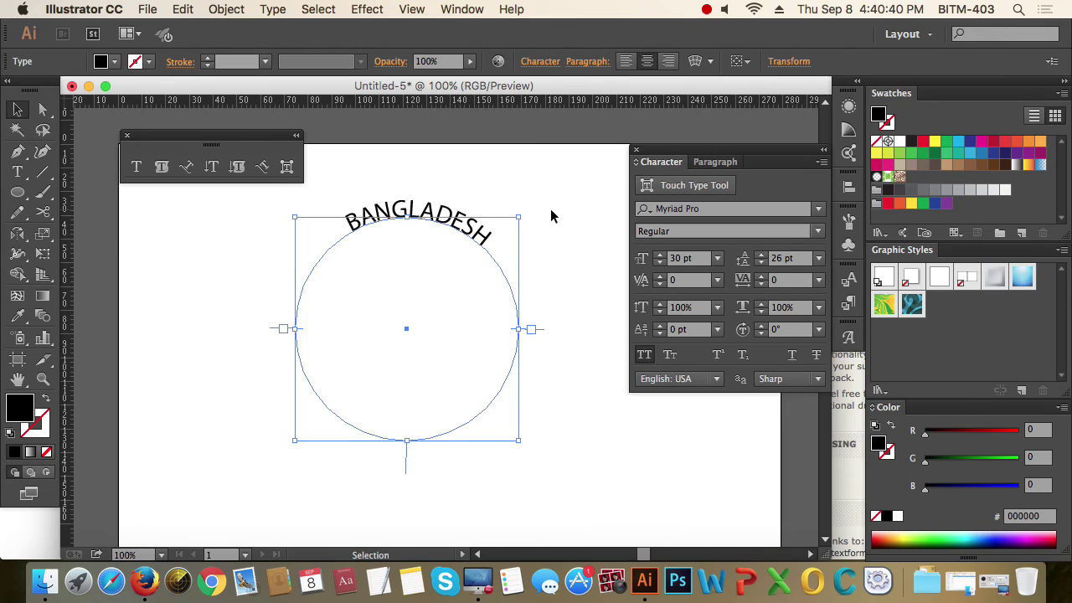
{"action": "left_click", "coordinate": [449, 174]}
{"action": "left_click", "coordinate": [424, 214]}
- Alt-drag the centre bracket to flip a BANGLADESH copy onto the circle's bottom arc
{"action": "left_click_drag", "start_coordinate": [407, 468], "coordinate": [403, 455]}
{"action": "left_click_drag", "start_coordinate": [403, 453], "coordinate": [404, 429]}
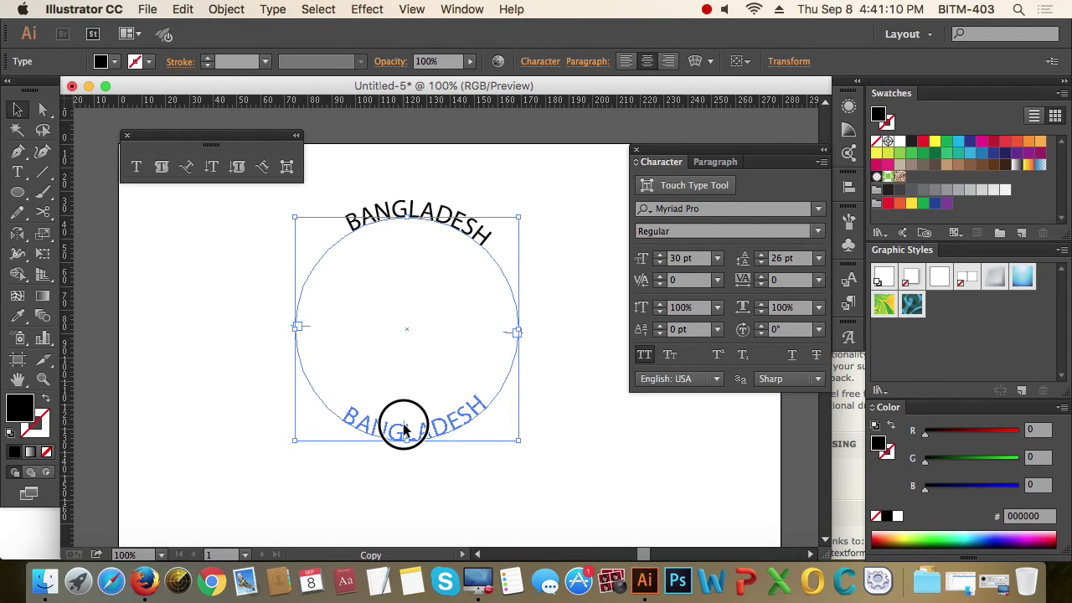
{"action": "left_click_drag", "start_coordinate": [404, 428], "coordinate": [407, 426]}
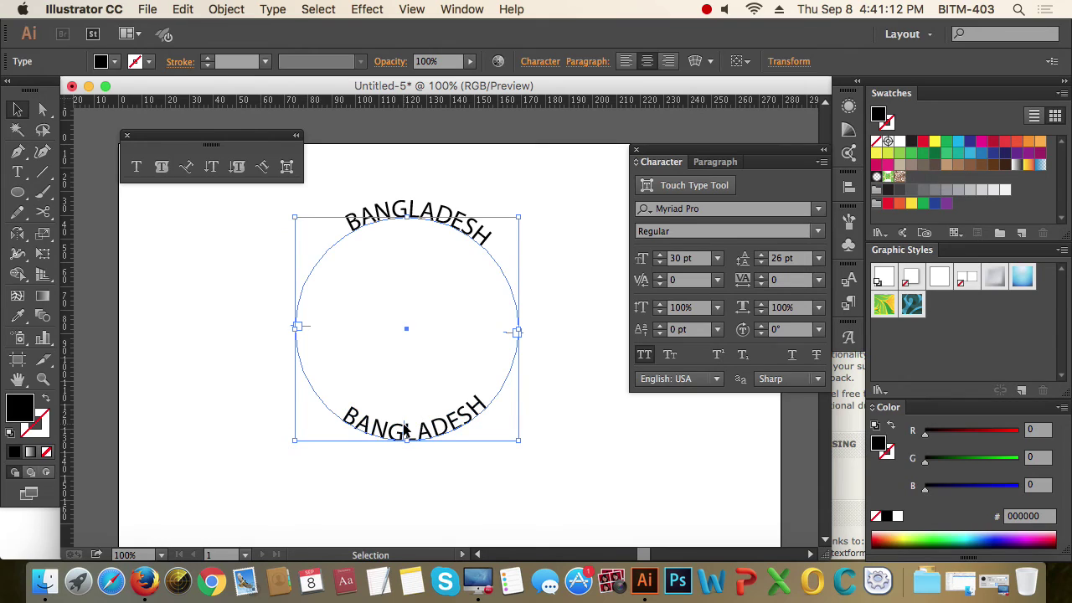
{"action": "left_click", "coordinate": [460, 472]}
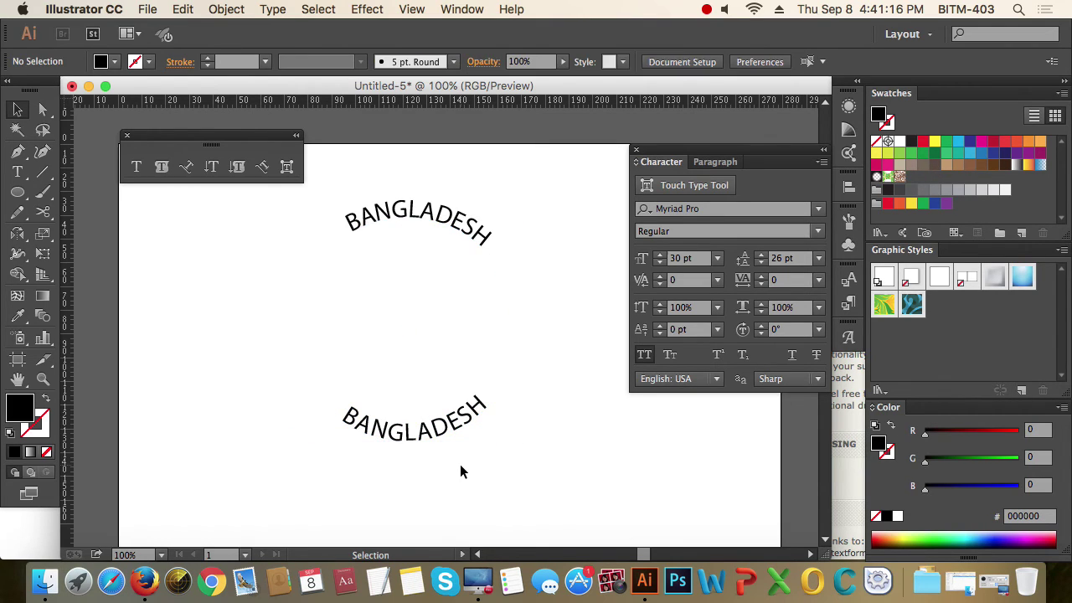
{"action": "left_click", "coordinate": [453, 429]}
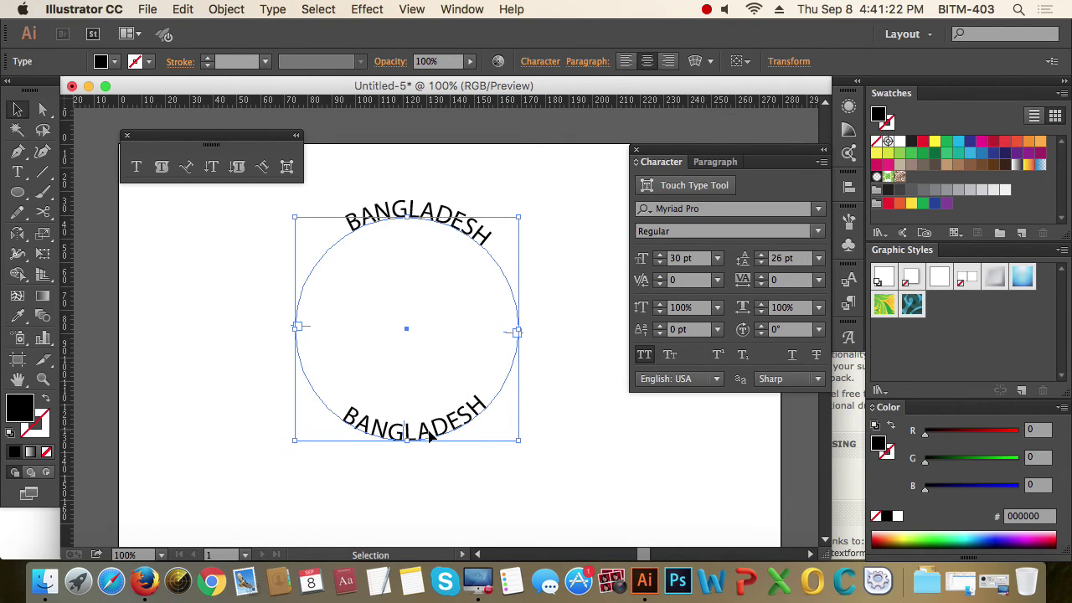
{"action": "double_click", "coordinate": [429, 435]}
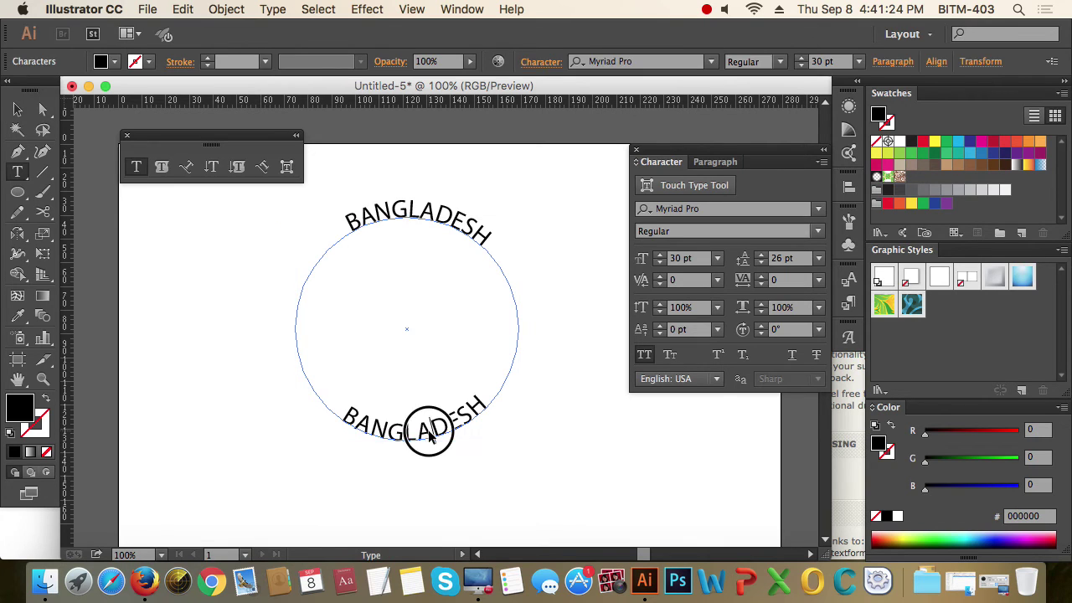
- Adjust the bottom BANGLADESH baseline shift through 50 and -30, then to -21 pt
{"action": "double_click", "coordinate": [430, 436]}
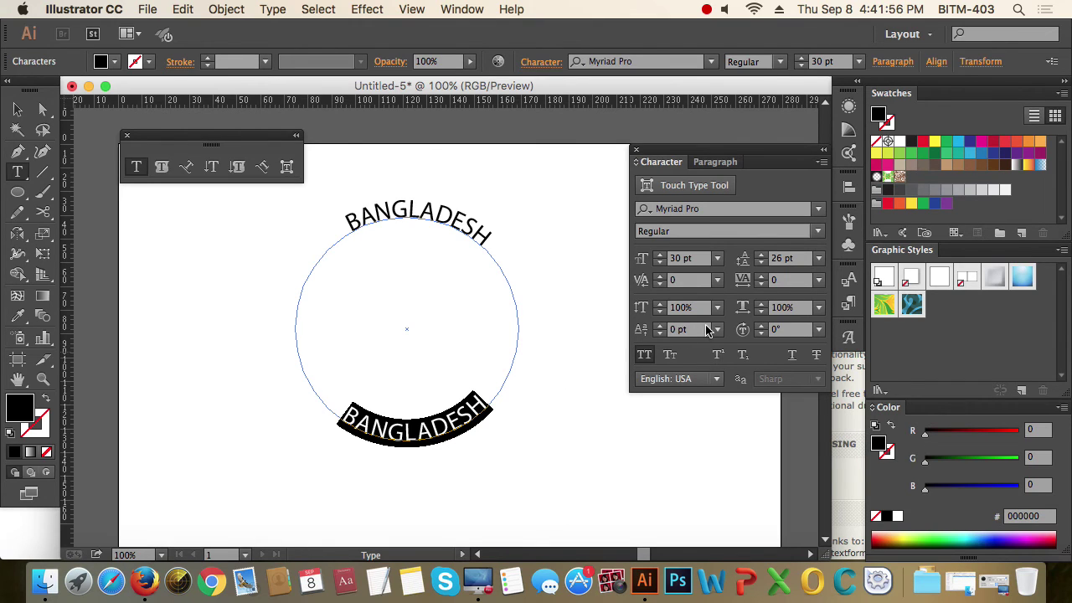
{"action": "left_click", "coordinate": [653, 329]}
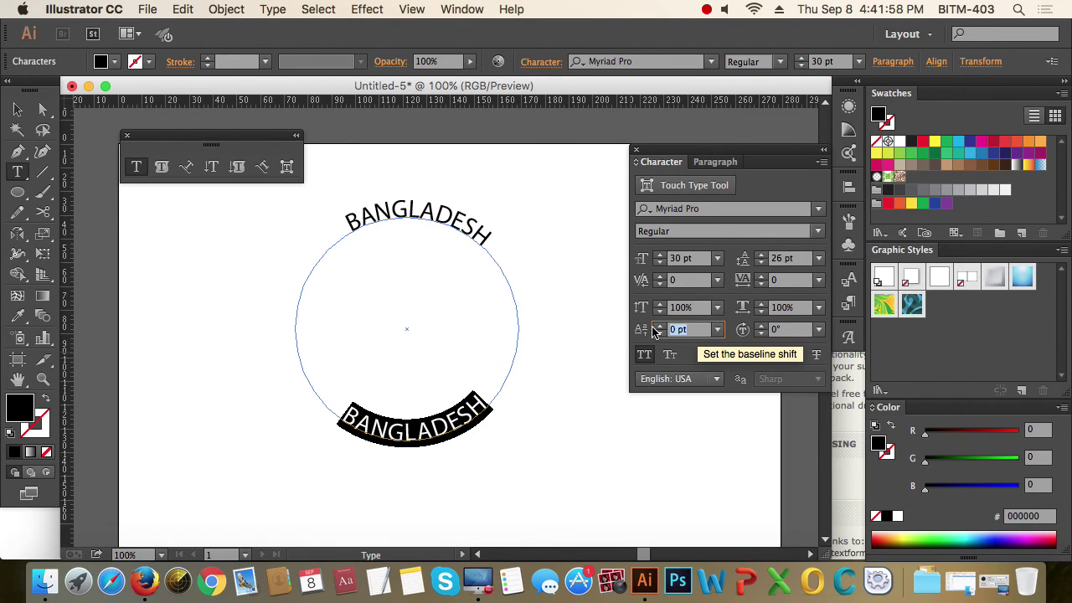
{"action": "type", "text": "50"}
{"action": "key", "text": "Return"}
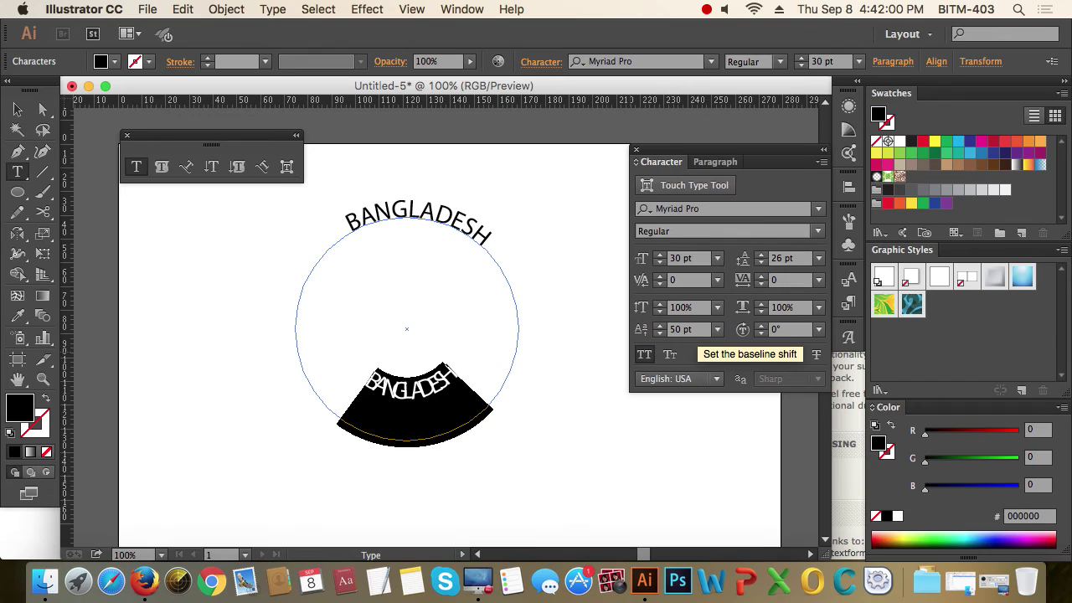
{"action": "left_click", "coordinate": [677, 331]}
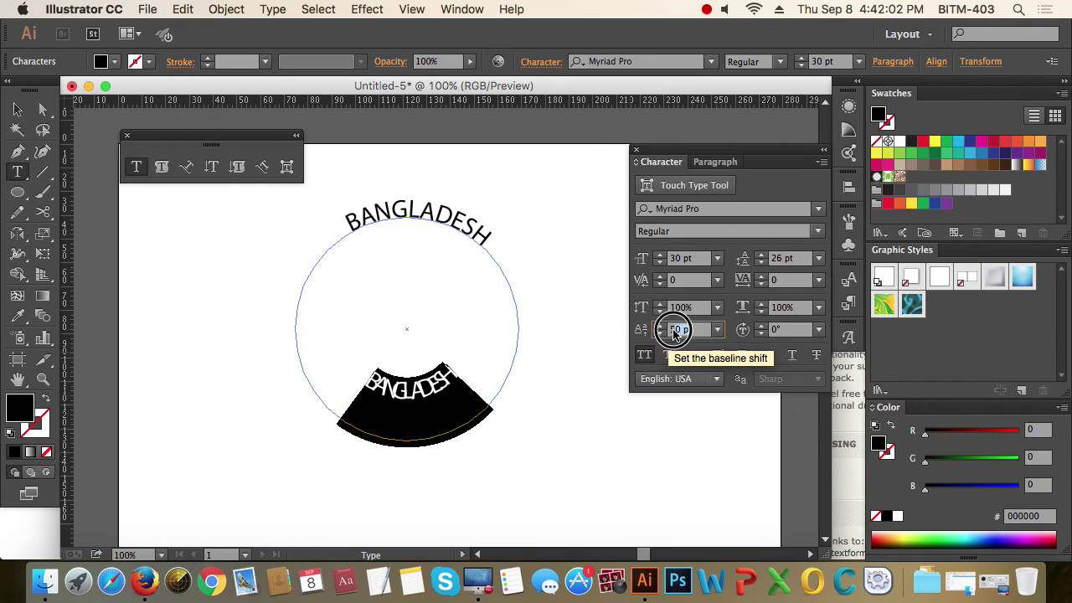
{"action": "type", "text": "-"}
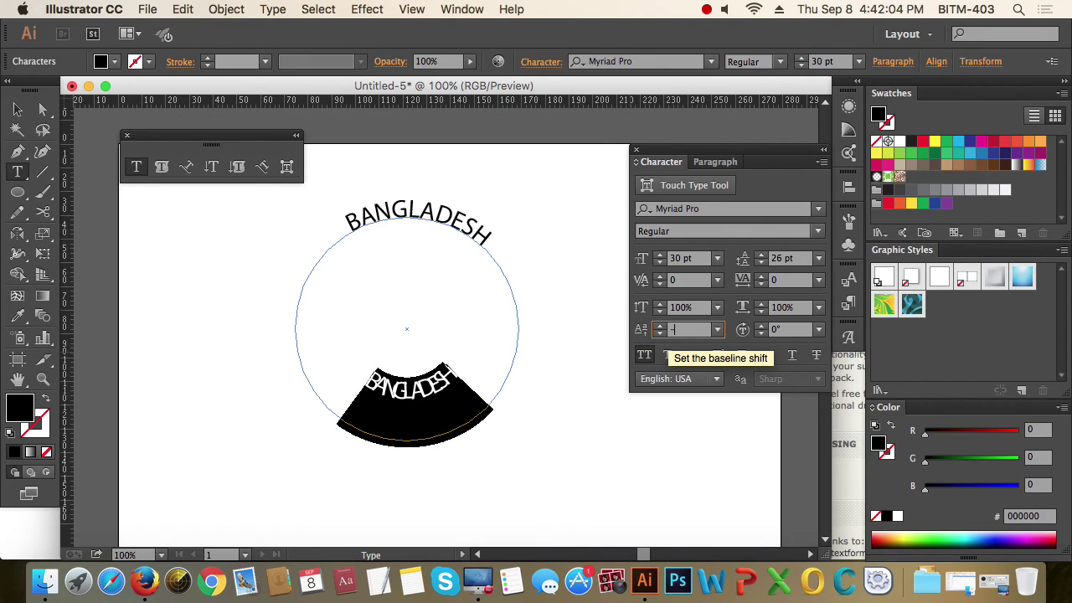
{"action": "type", "text": "30"}
{"action": "key", "text": "Return"}
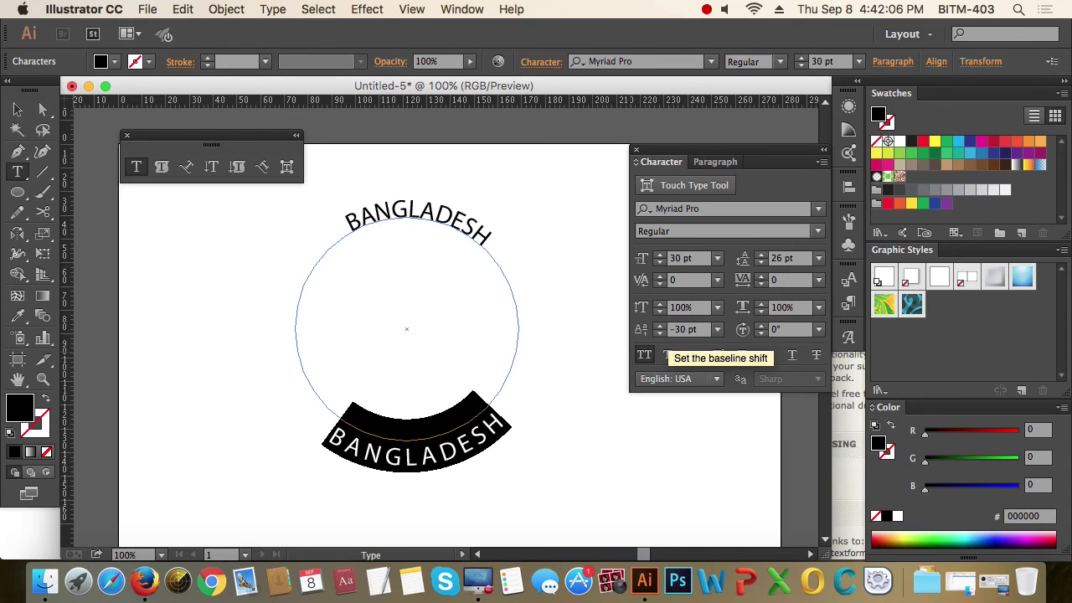
{"action": "left_click", "coordinate": [661, 332]}
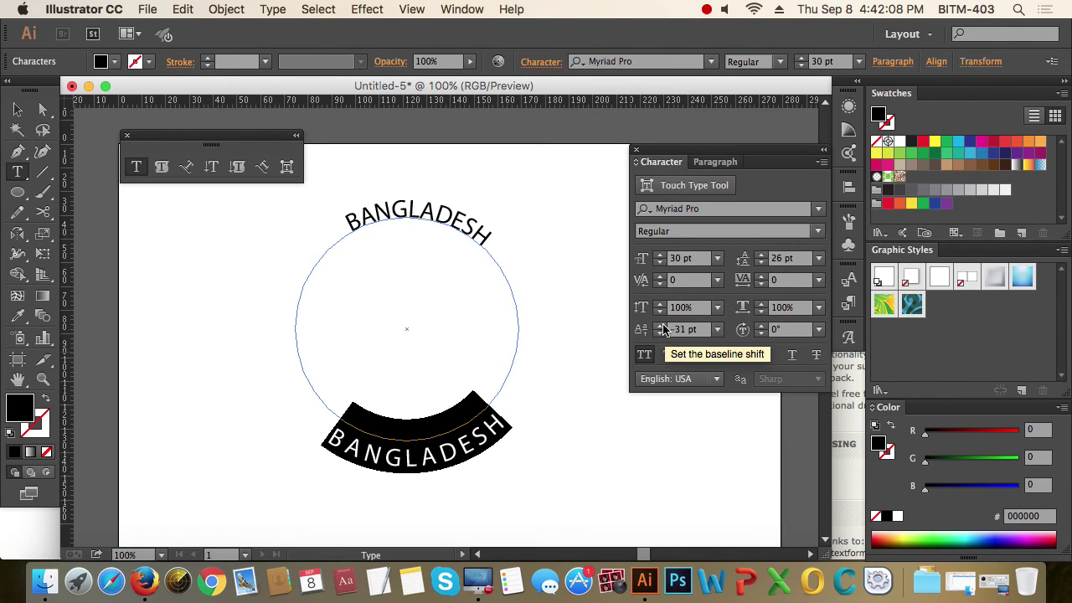
{"action": "left_click", "coordinate": [661, 326]}
{"action": "left_click", "coordinate": [661, 326]}
{"action": "left_click", "coordinate": [661, 326]}
{"action": "left_click", "coordinate": [661, 326]}
{"action": "left_click", "coordinate": [661, 326]}
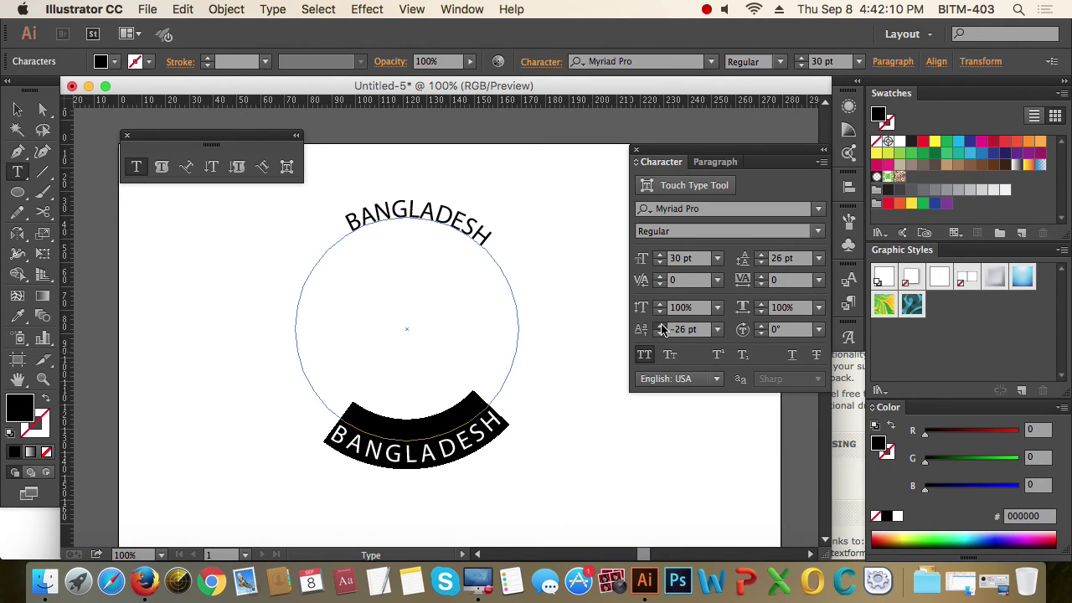
{"action": "left_click", "coordinate": [661, 326]}
{"action": "left_click", "coordinate": [661, 326]}
{"action": "left_click", "coordinate": [661, 326]}
{"action": "left_click", "coordinate": [661, 326]}
{"action": "left_click", "coordinate": [661, 326]}
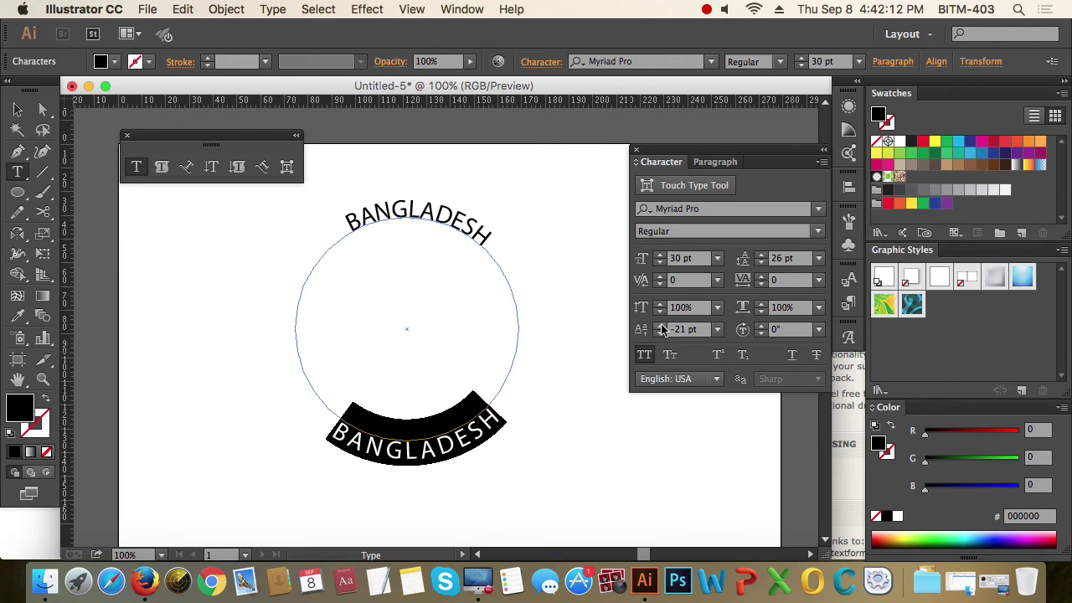
{"action": "left_click", "coordinate": [17, 109]}
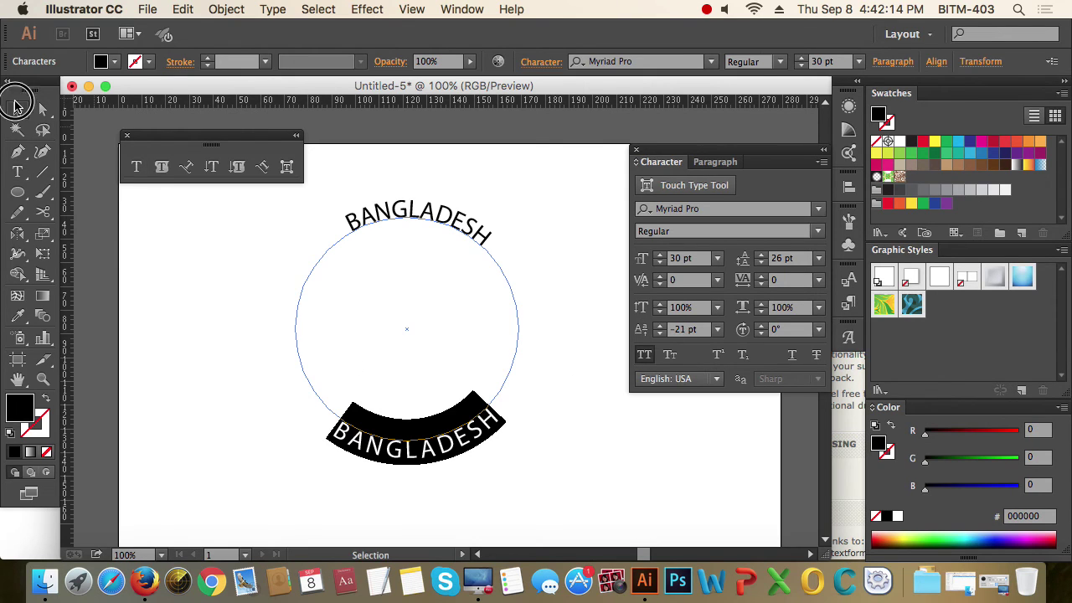
- Tighten the lower BANGLADESH tracking to -30, then to -60
{"action": "left_click", "coordinate": [599, 445]}
{"action": "left_click_drag", "start_coordinate": [581, 461], "coordinate": [366, 144]}
{"action": "left_click", "coordinate": [579, 264]}
{"action": "left_click_drag", "start_coordinate": [564, 469], "coordinate": [373, 184]}
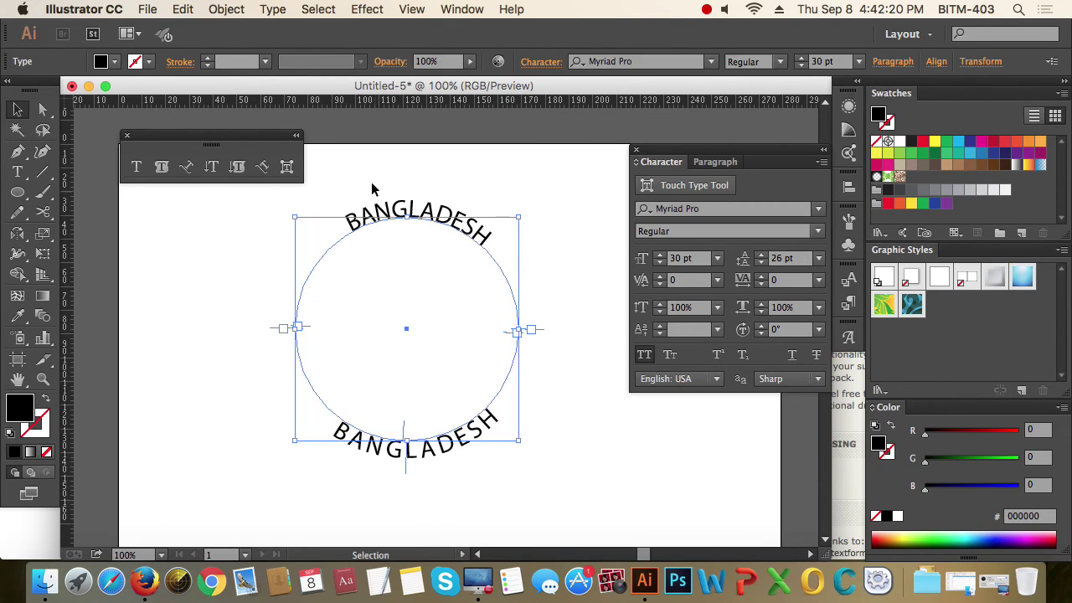
{"action": "left_click", "coordinate": [611, 460]}
{"action": "left_click", "coordinate": [473, 437]}
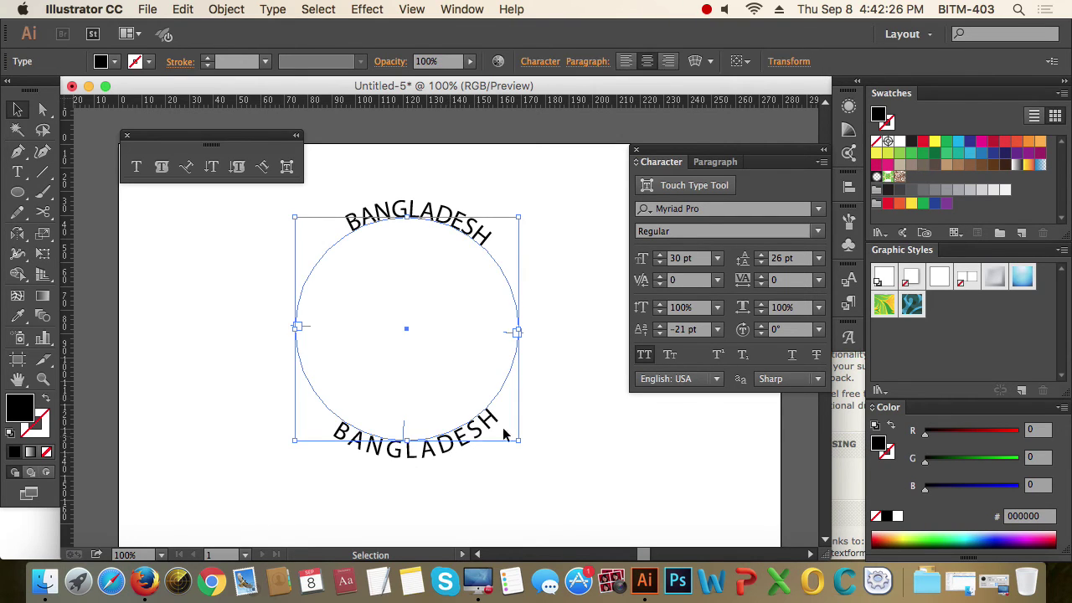
{"action": "left_click", "coordinate": [788, 282]}
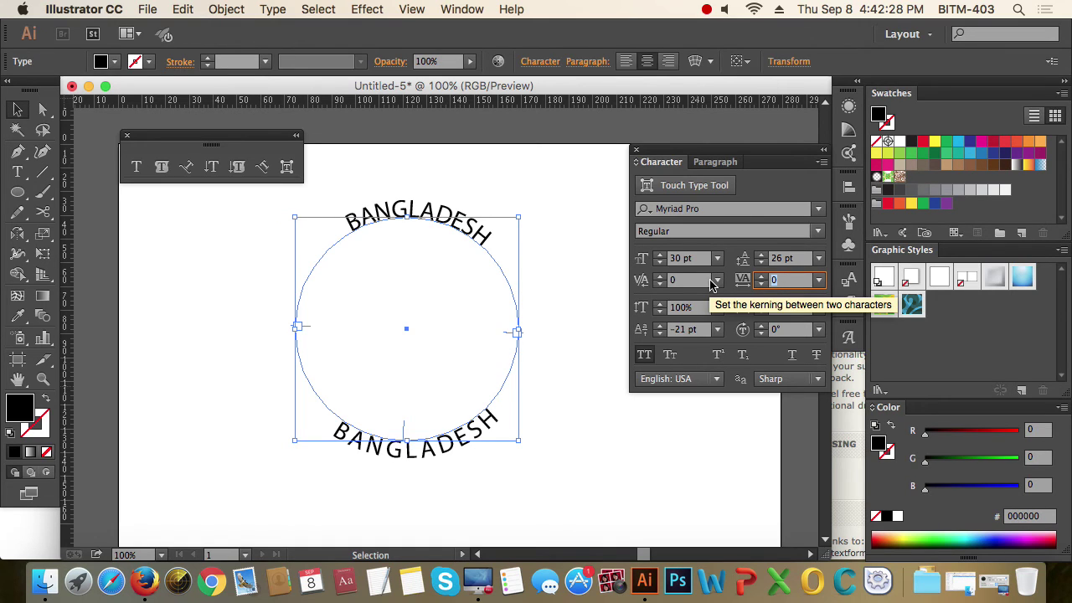
{"action": "type", "text": "-30"}
{"action": "key", "text": "Return"}
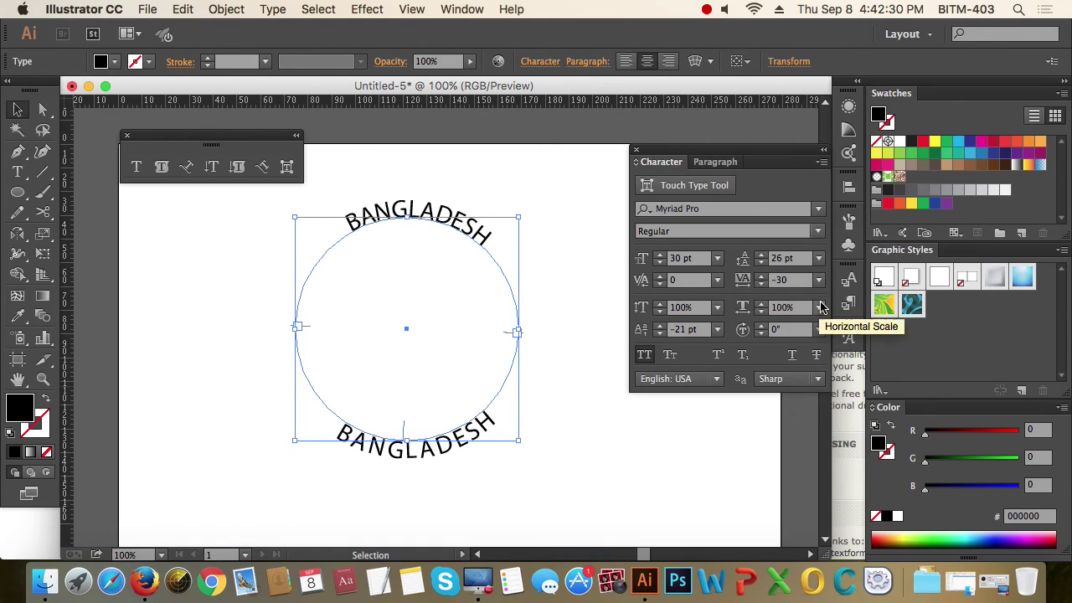
{"action": "left_click", "coordinate": [767, 283]}
{"action": "left_click", "coordinate": [762, 284]}
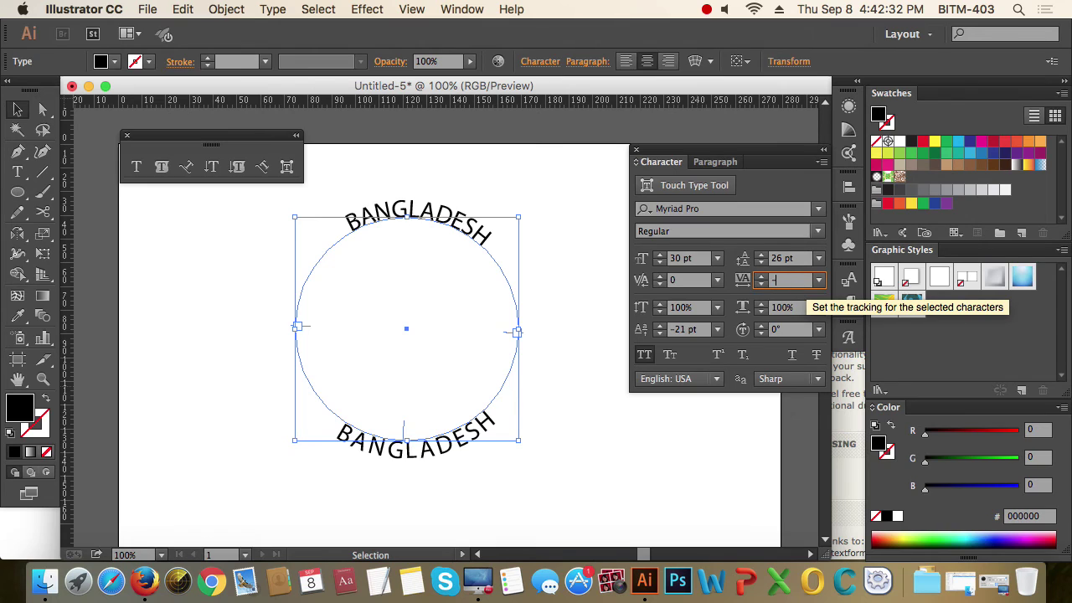
{"action": "left_click", "coordinate": [762, 284]}
{"action": "left_click", "coordinate": [670, 456]}
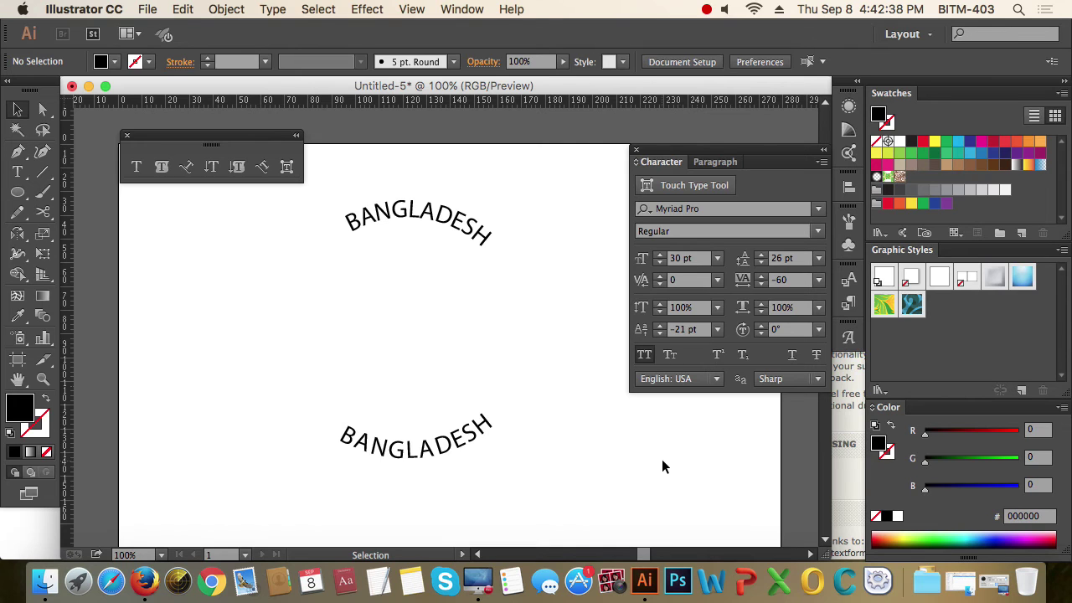
- Undo an accidental move of the lower text and close the Character and Type on a Path panels
{"action": "left_click", "coordinate": [473, 436]}
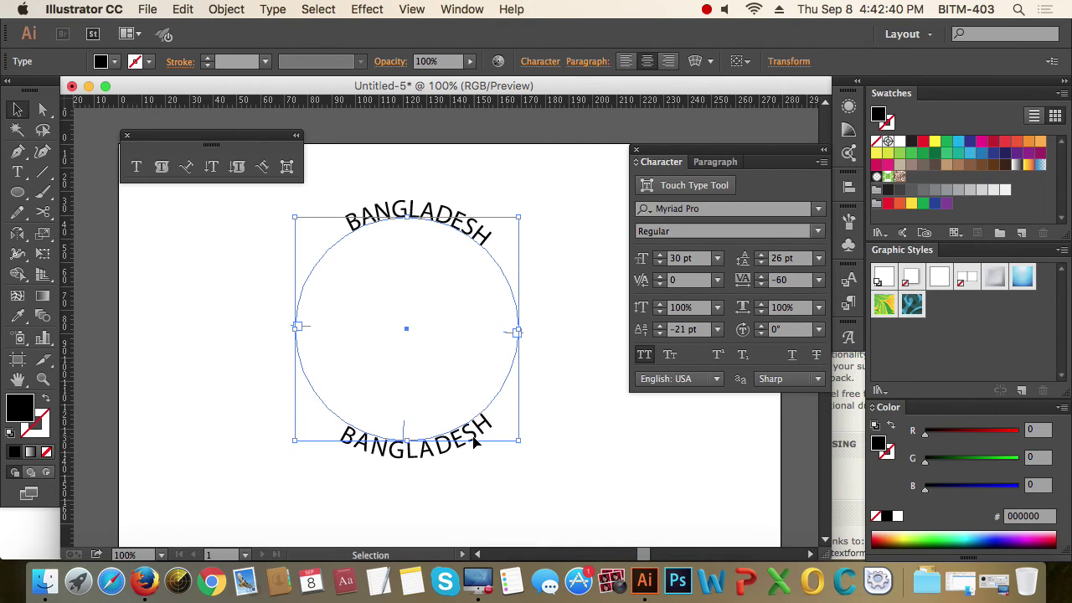
{"action": "left_click_drag", "start_coordinate": [462, 442], "coordinate": [673, 483]}
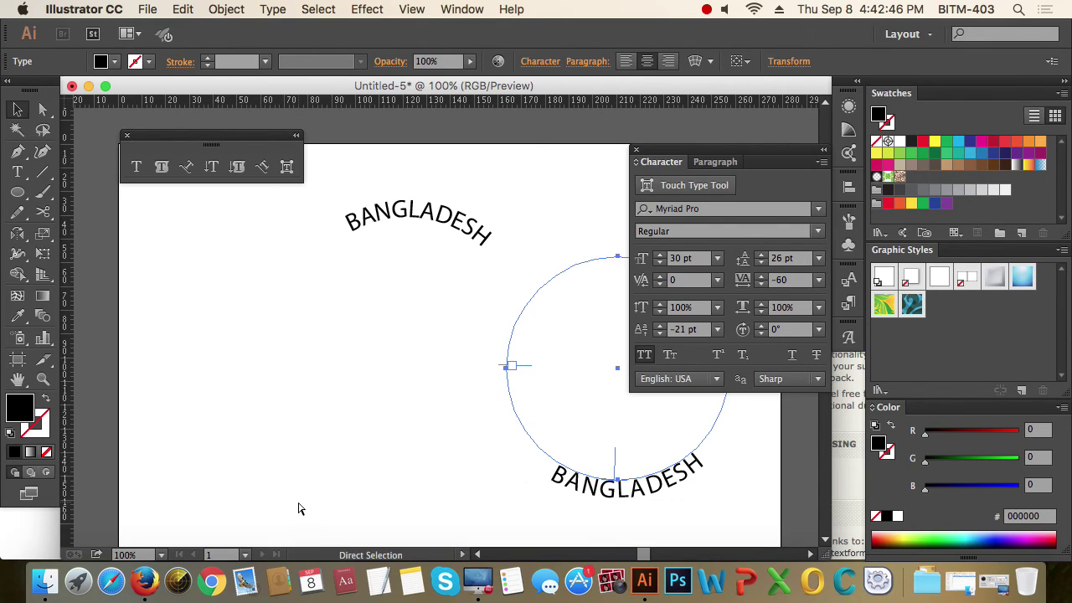
{"action": "key", "text": "super+z"}
{"action": "left_click", "coordinate": [514, 466]}
{"action": "left_click_drag", "start_coordinate": [521, 477], "coordinate": [441, 398]}
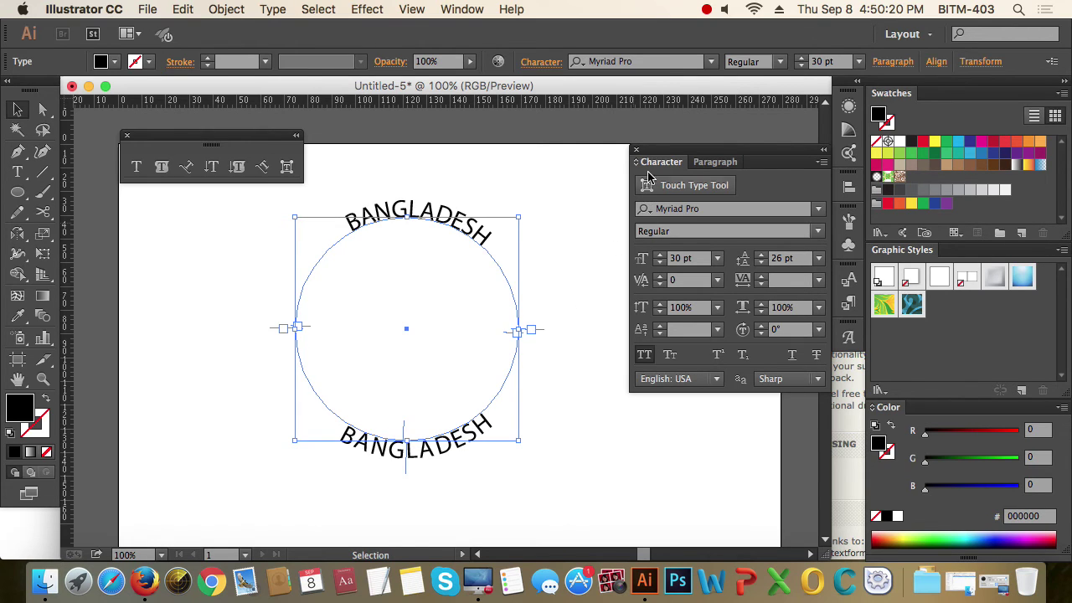
{"action": "left_click", "coordinate": [636, 149]}
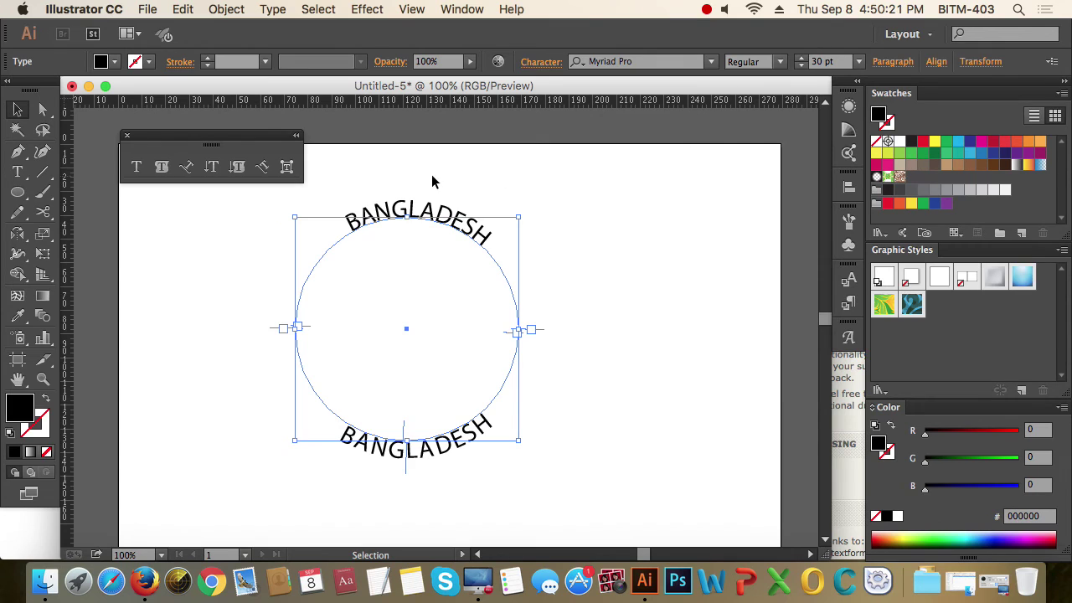
{"action": "left_click", "coordinate": [126, 135]}
{"action": "left_click", "coordinate": [582, 248]}
{"action": "left_click", "coordinate": [409, 452]}
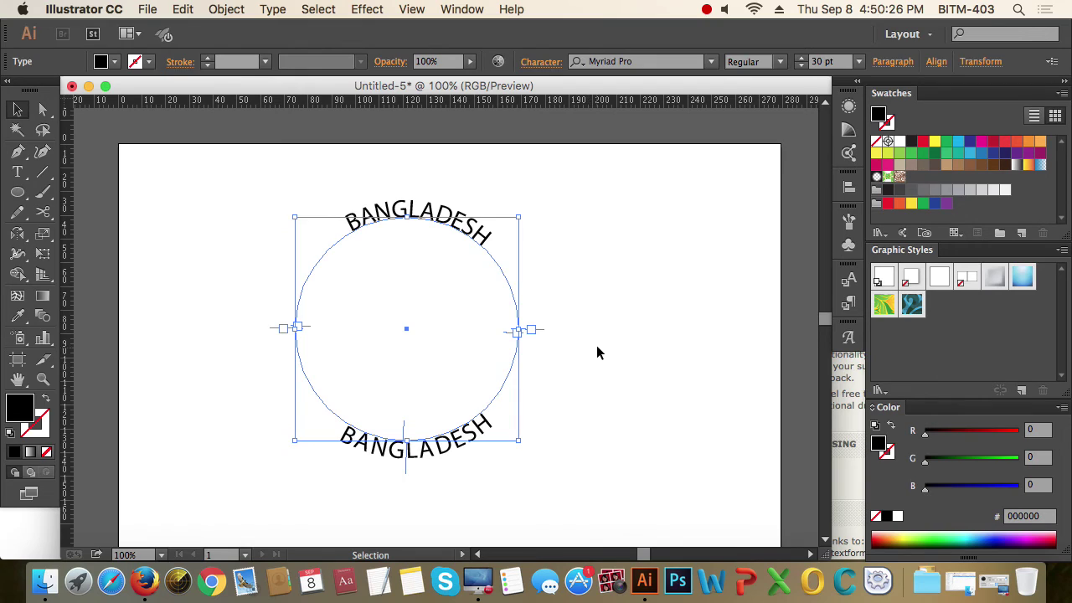
- Delete the selected circular BANGLADESH text
{"action": "key", "text": "Delete"}
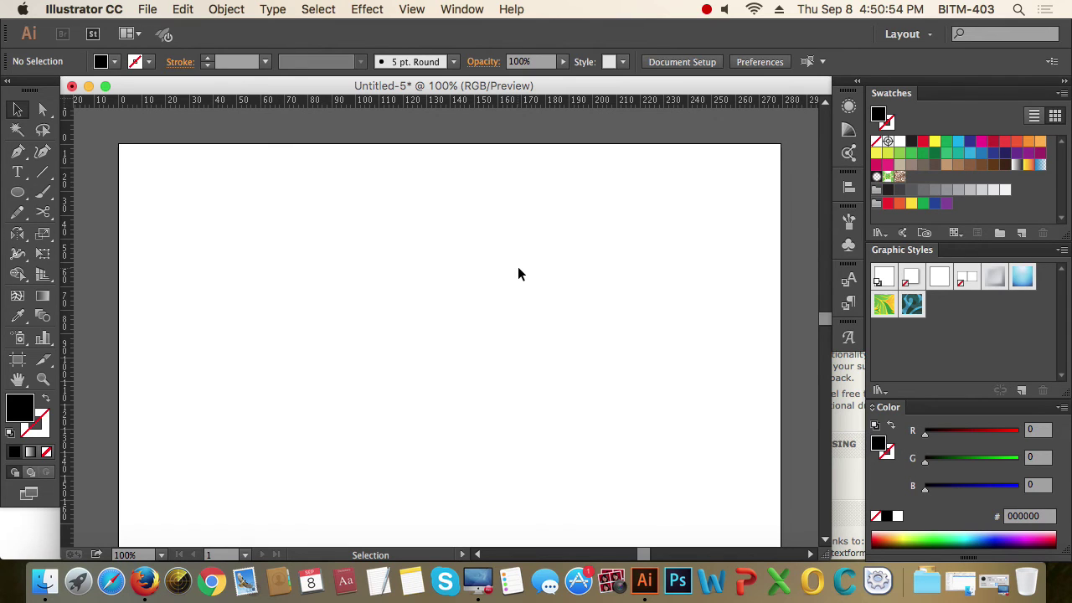
- Type BITM as a new text line near the top of the artboard
{"action": "left_click", "coordinate": [17, 171]}
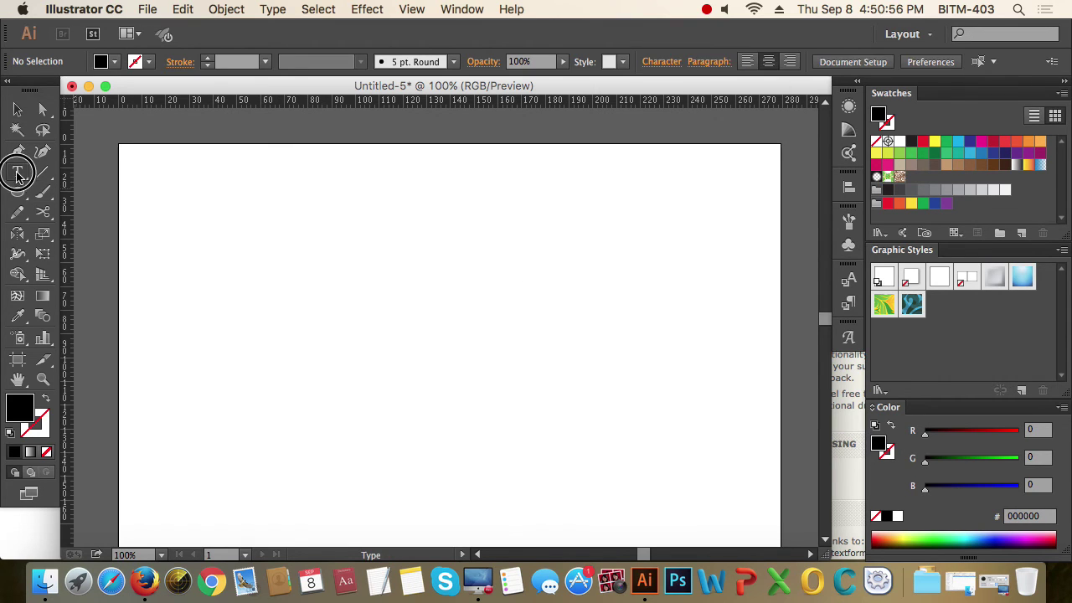
{"action": "left_click", "coordinate": [365, 235]}
{"action": "type", "text": "Bl"}
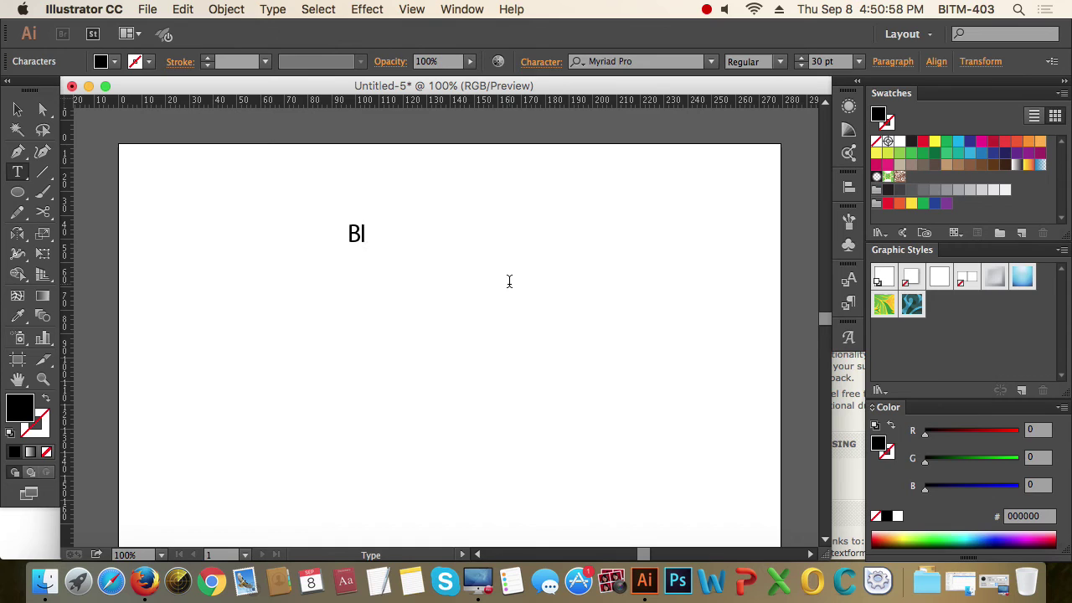
{"action": "type", "text": "TM"}
{"action": "key", "text": "Escape"}
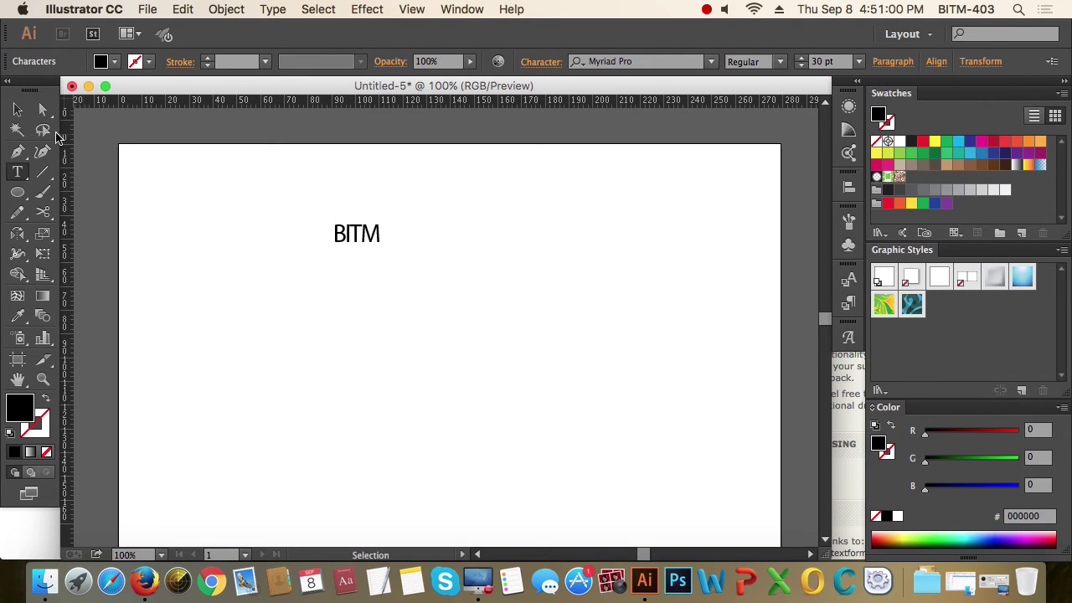
{"action": "left_click", "coordinate": [18, 110]}
- Reset BITM's baseline shift and tracking to 0 in the Character panel
{"action": "key", "text": "super+t"}
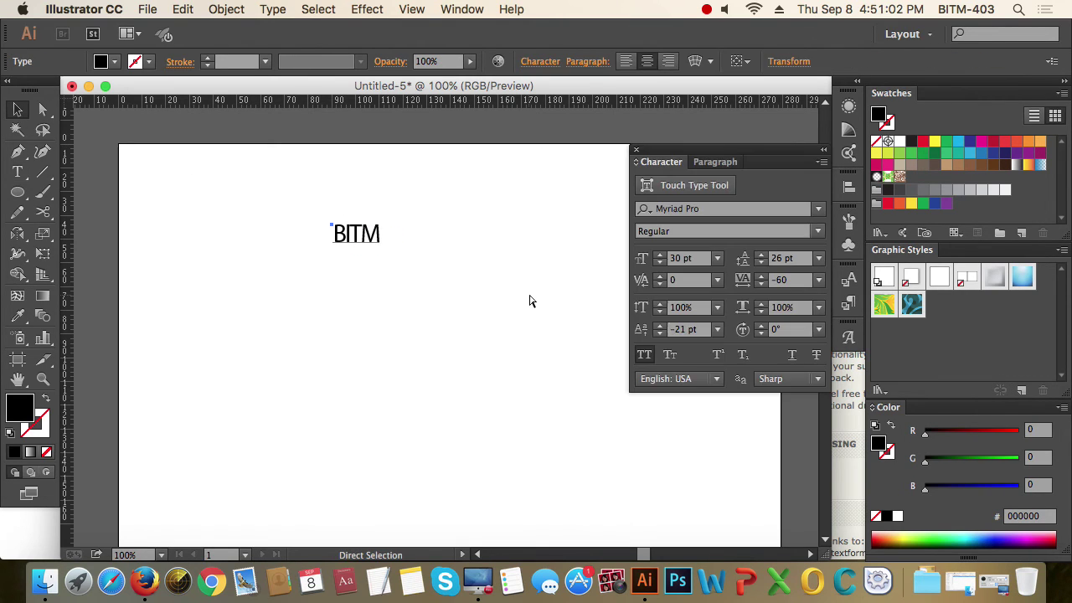
{"action": "left_click", "coordinate": [356, 234]}
{"action": "left_click", "coordinate": [699, 330]}
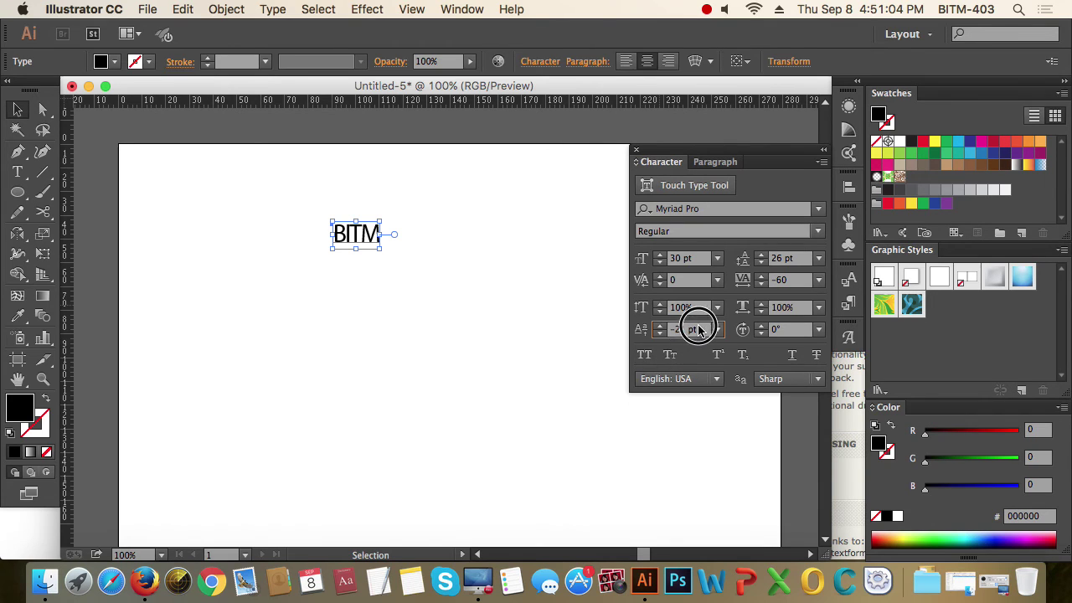
{"action": "type", "text": "0"}
{"action": "key", "text": "Return"}
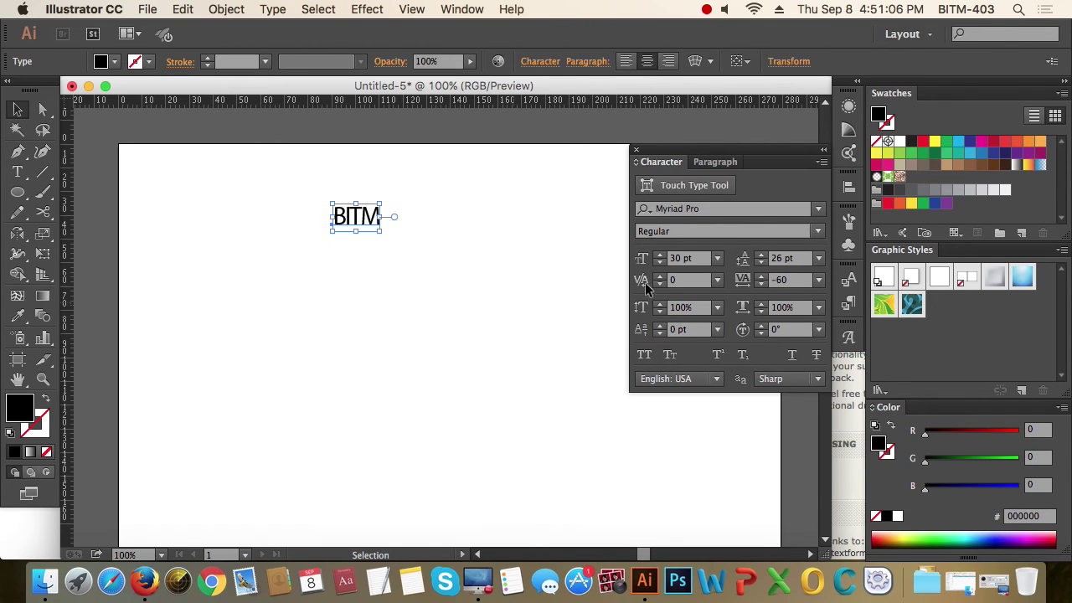
{"action": "left_click", "coordinate": [792, 279]}
{"action": "type", "text": "0"}
{"action": "key", "text": "Return"}
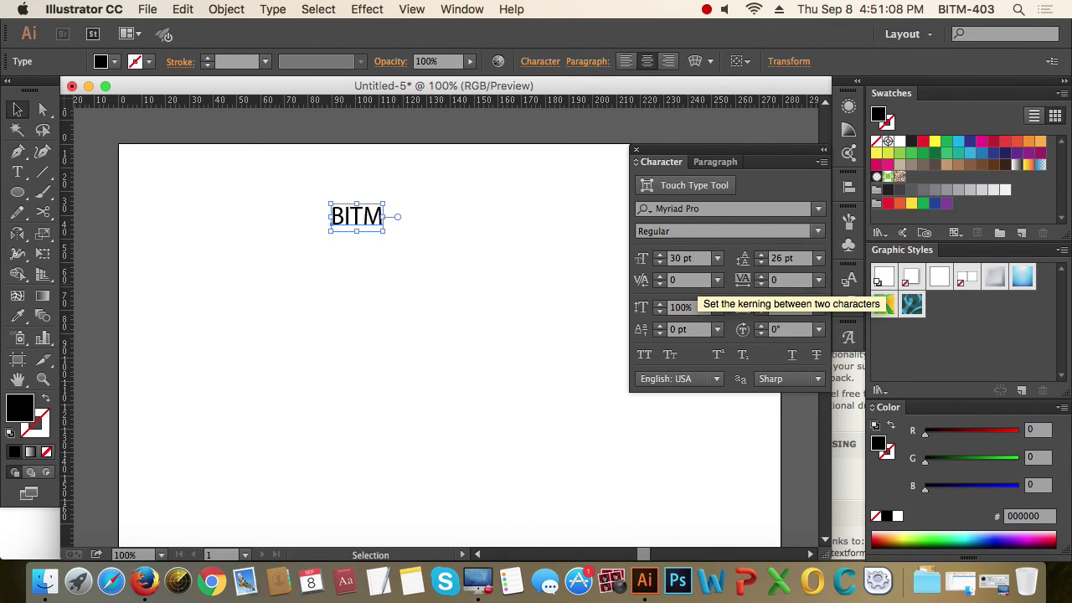
- Change BITM's font to Open Sans, then to Savoye LET Plain:1.0
{"action": "left_click", "coordinate": [725, 211]}
{"action": "type", "text": "Open Sans"}
{"action": "key", "text": "Down"}
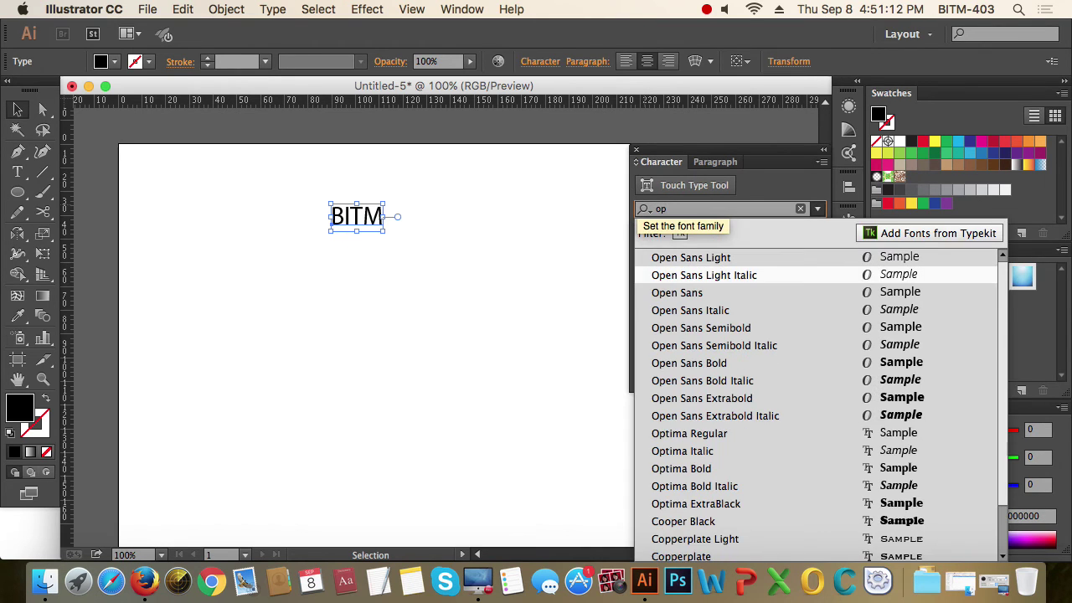
{"action": "key", "text": "Down"}
{"action": "key", "text": "Return"}
{"action": "left_click_drag", "start_coordinate": [422, 337], "coordinate": [299, 172]}
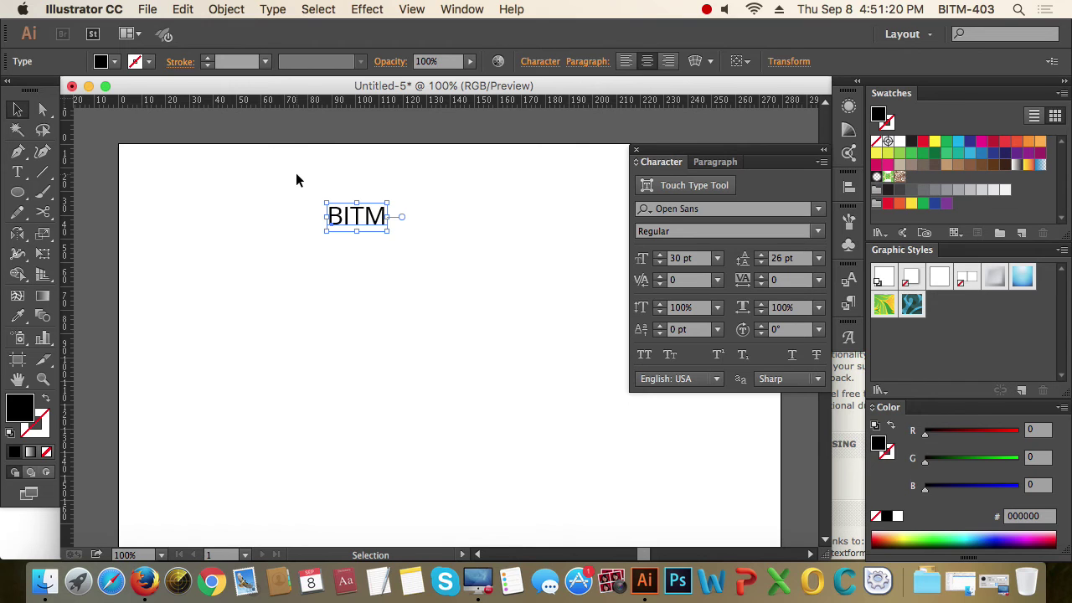
{"action": "left_click", "coordinate": [819, 210]}
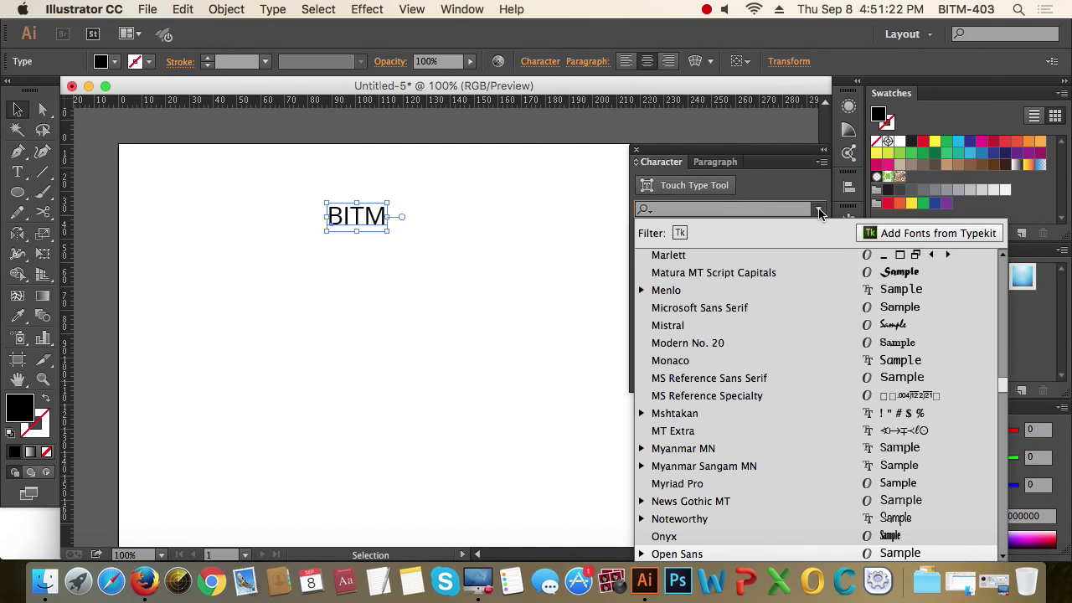
{"action": "scroll", "coordinate": [725, 446], "scroll_direction": "down", "scroll_amount": 8}
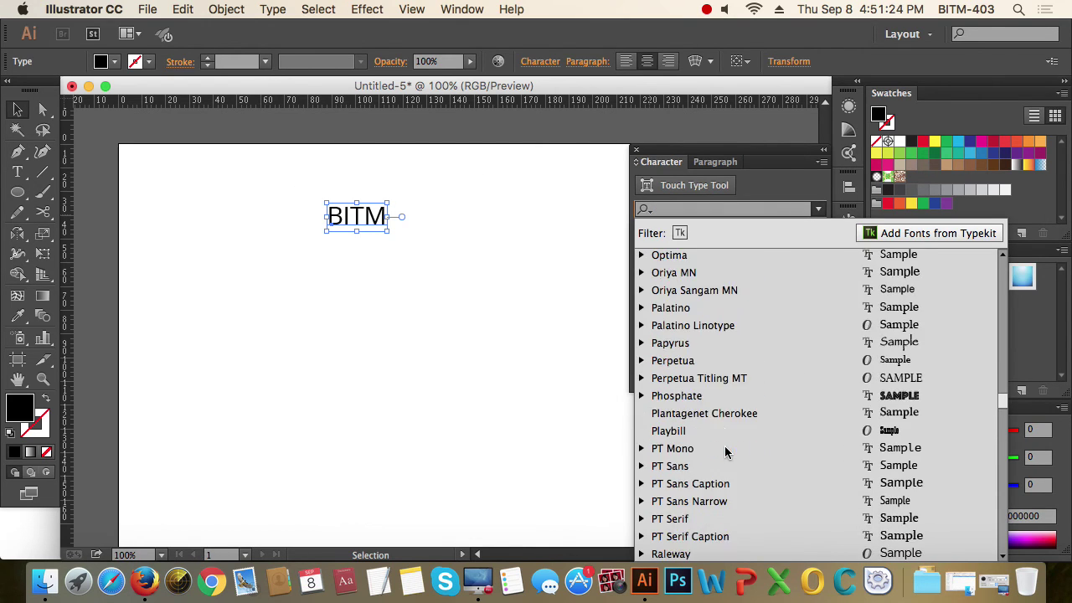
{"action": "scroll", "coordinate": [725, 452], "scroll_direction": "down", "scroll_amount": 3}
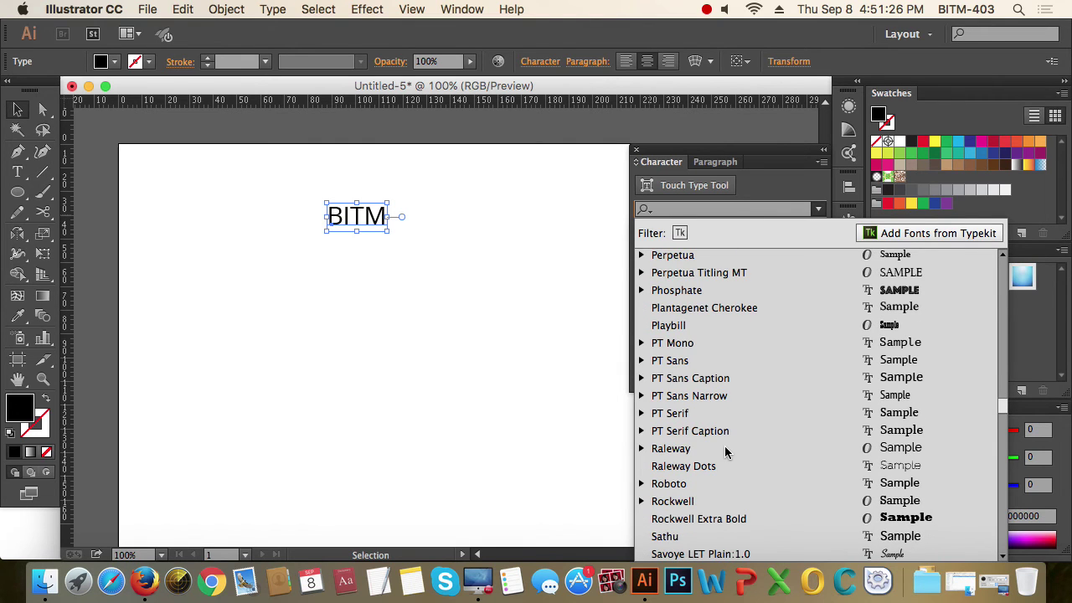
{"action": "scroll", "coordinate": [725, 453], "scroll_direction": "down", "scroll_amount": 3}
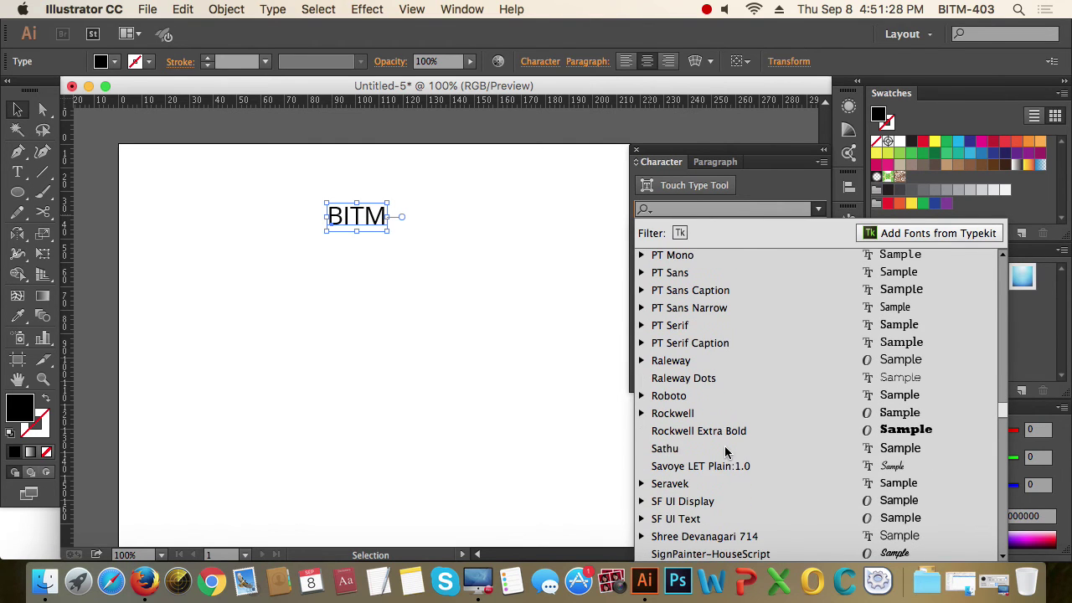
{"action": "left_click", "coordinate": [828, 463]}
{"action": "left_click", "coordinate": [437, 306]}
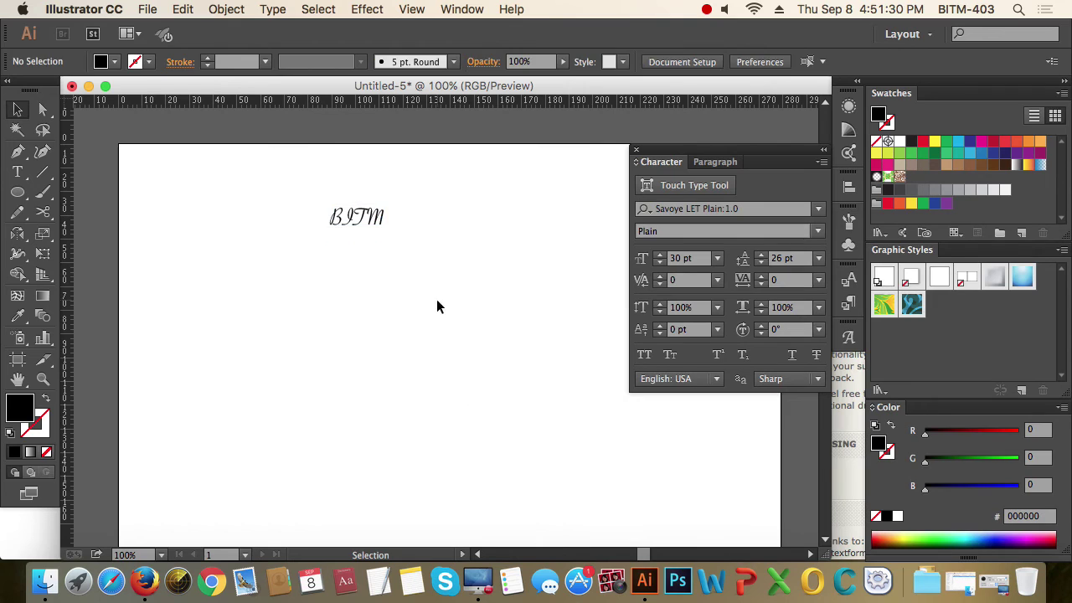
{"action": "left_click", "coordinate": [356, 222]}
- Scale BITM up to about 101 pt, move it higher, and Option-drag a copy below it
{"action": "left_click_drag", "start_coordinate": [388, 240], "coordinate": [400, 256]}
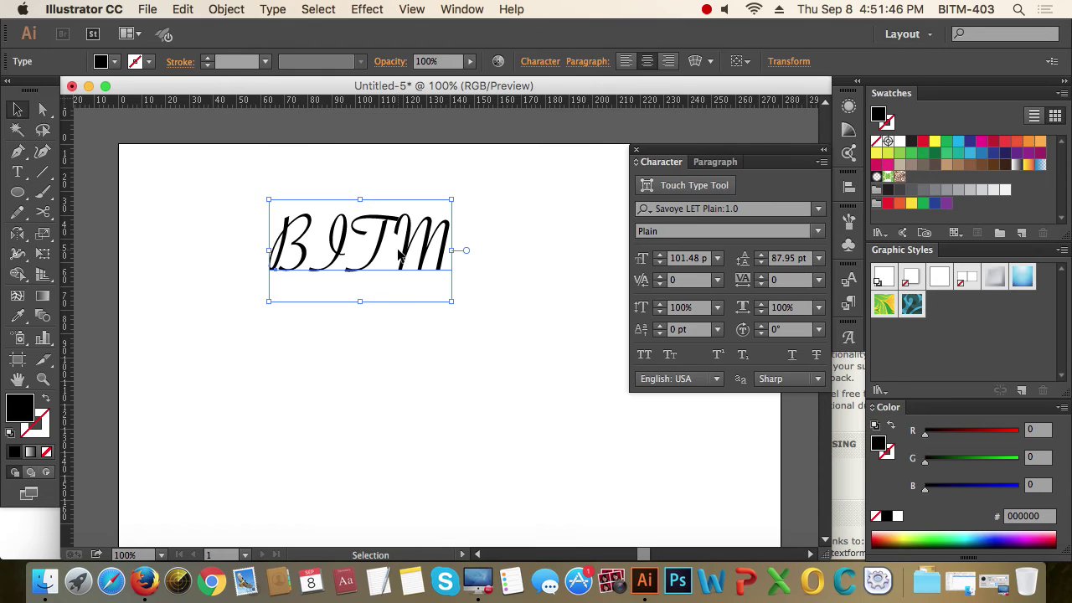
{"action": "left_click_drag", "start_coordinate": [399, 255], "coordinate": [404, 213]}
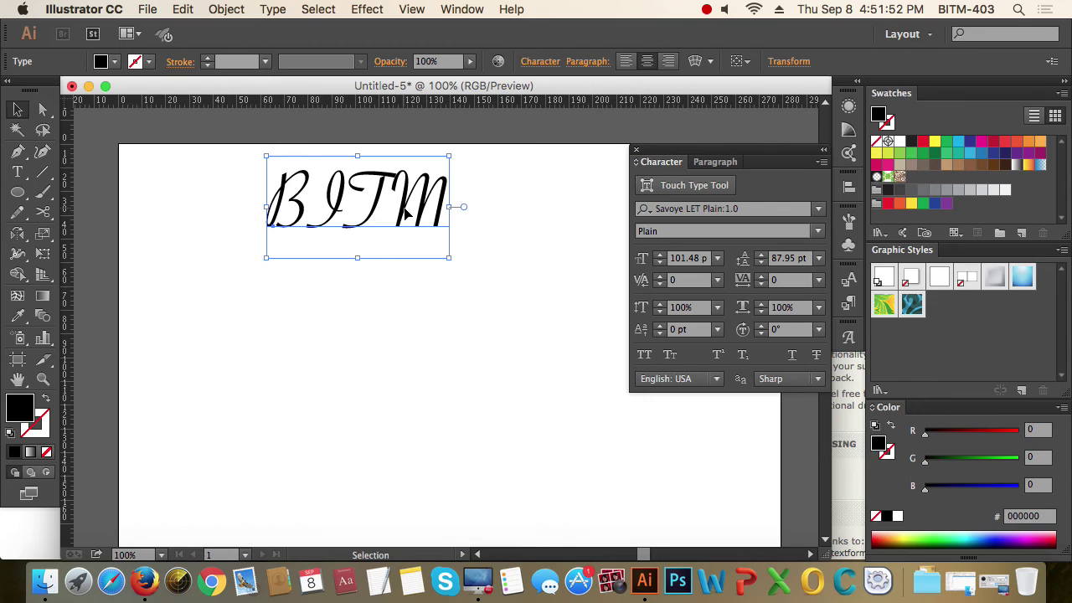
{"action": "left_click_drag", "start_coordinate": [405, 215], "coordinate": [392, 323]}
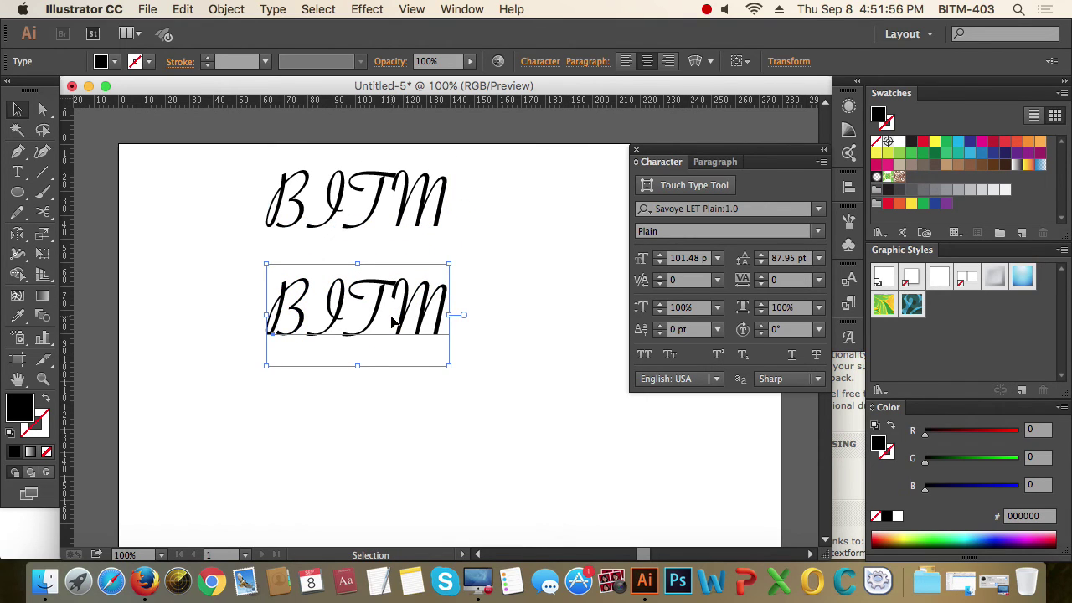
- Convert the lower BITM text to outlines and reselect it
{"action": "left_click", "coordinate": [274, 10]}
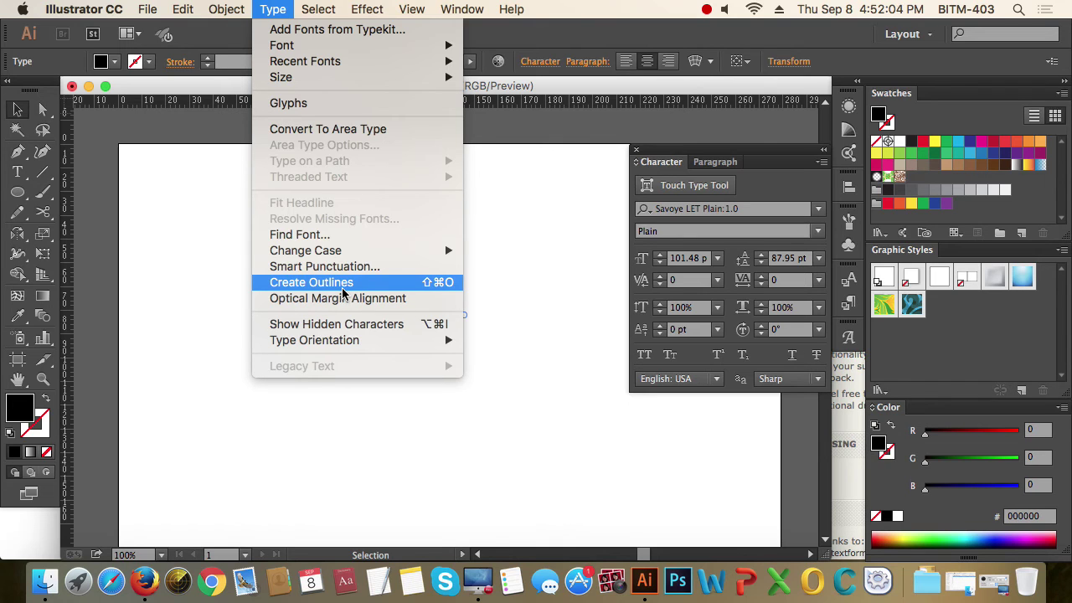
{"action": "left_click", "coordinate": [342, 285]}
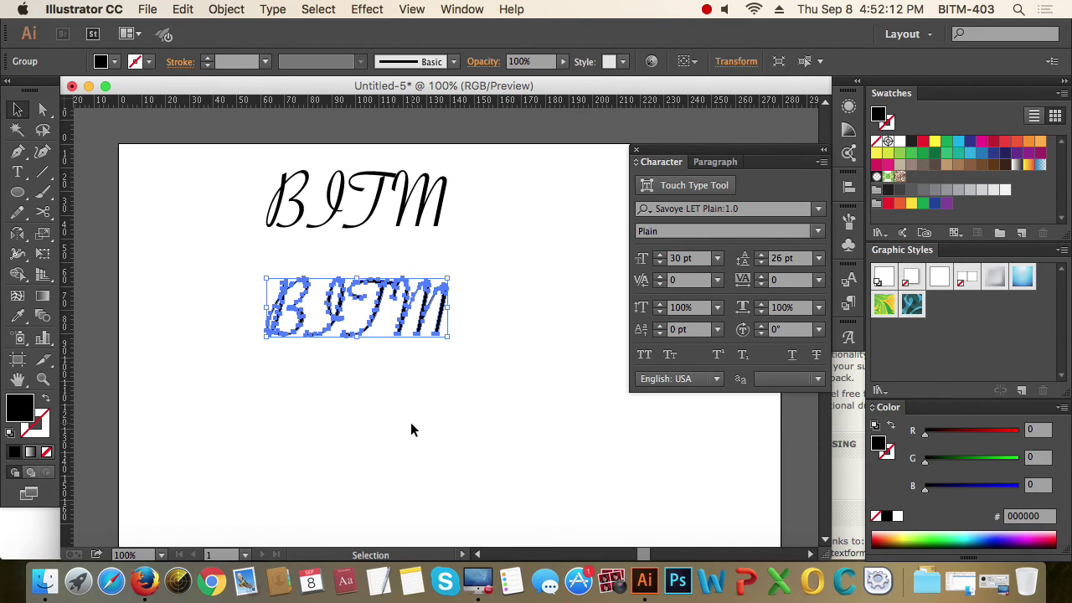
{"action": "left_click", "coordinate": [411, 430]}
{"action": "left_click_drag", "start_coordinate": [467, 410], "coordinate": [423, 331]}
- Pull the M's tail anchor out into a triangular tail and move the M beside the T
{"action": "left_click", "coordinate": [43, 109]}
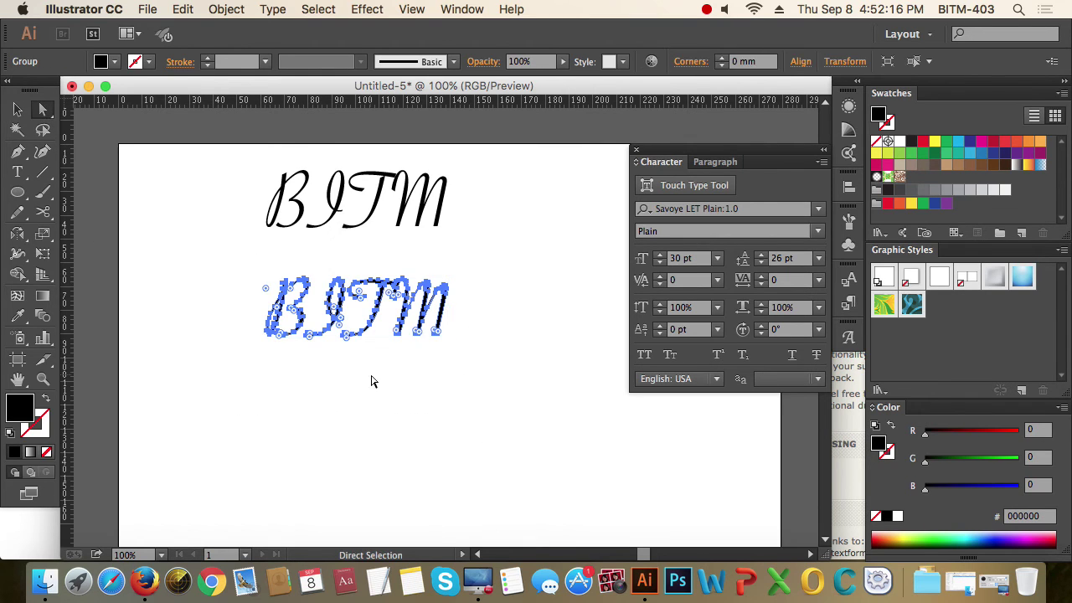
{"action": "left_click", "coordinate": [371, 378]}
{"action": "left_click_drag", "start_coordinate": [186, 233], "coordinate": [553, 433]}
{"action": "left_click_drag", "start_coordinate": [561, 330], "coordinate": [560, 387]}
{"action": "left_click", "coordinate": [445, 317]}
{"action": "left_click", "coordinate": [471, 357]}
{"action": "left_click", "coordinate": [440, 332]}
{"action": "left_click_drag", "start_coordinate": [462, 259], "coordinate": [544, 244]}
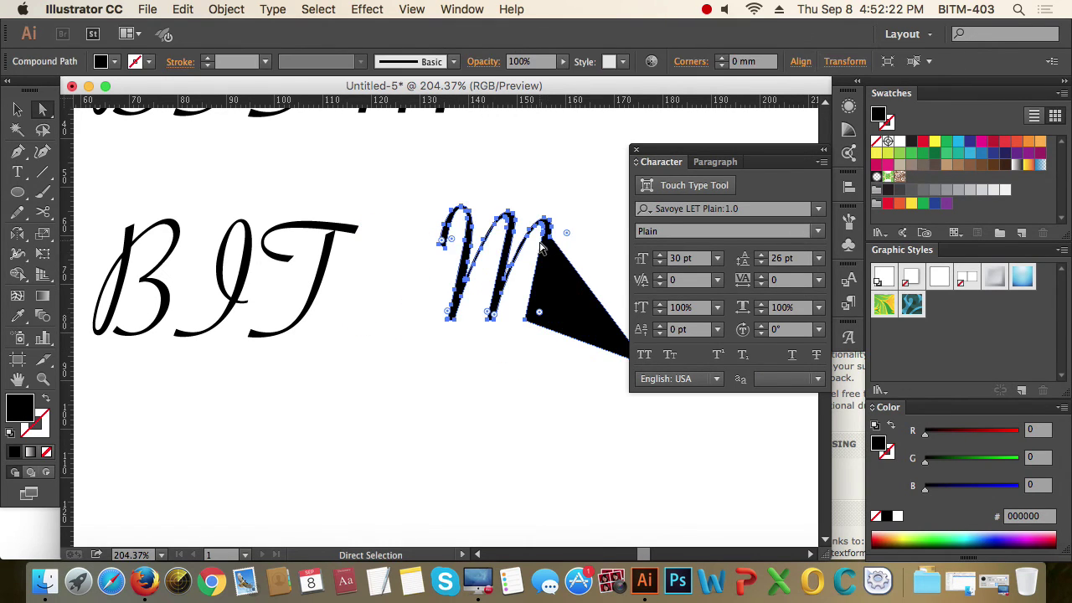
{"action": "left_click_drag", "start_coordinate": [470, 335], "coordinate": [381, 349]}
- Stretch the T's top anchor up and to the right into a spike
{"action": "left_click", "coordinate": [317, 369]}
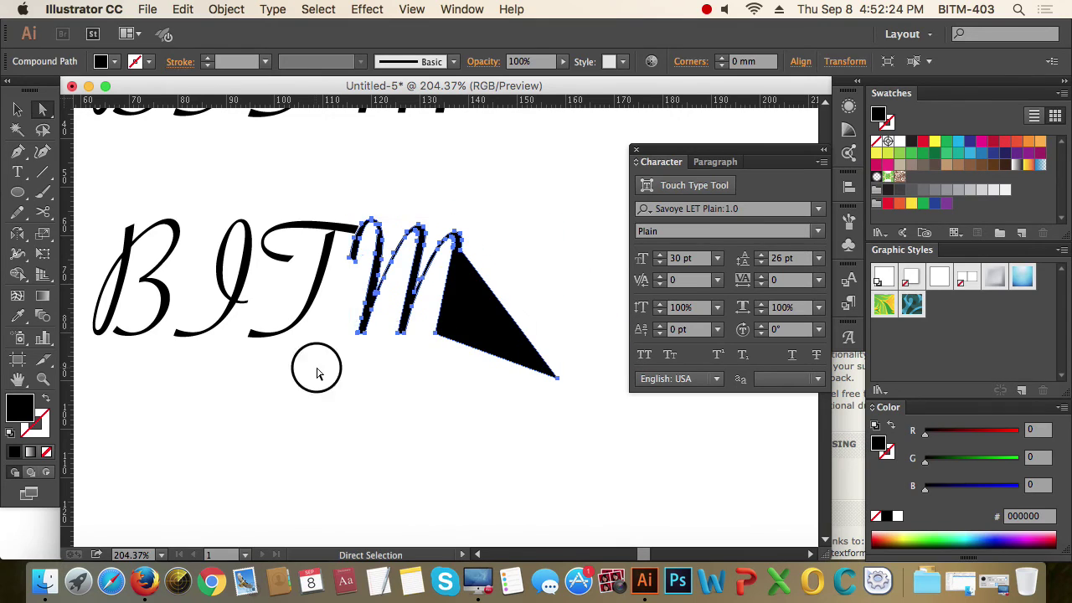
{"action": "left_click", "coordinate": [357, 232]}
{"action": "left_click_drag", "start_coordinate": [357, 228], "coordinate": [403, 169]}
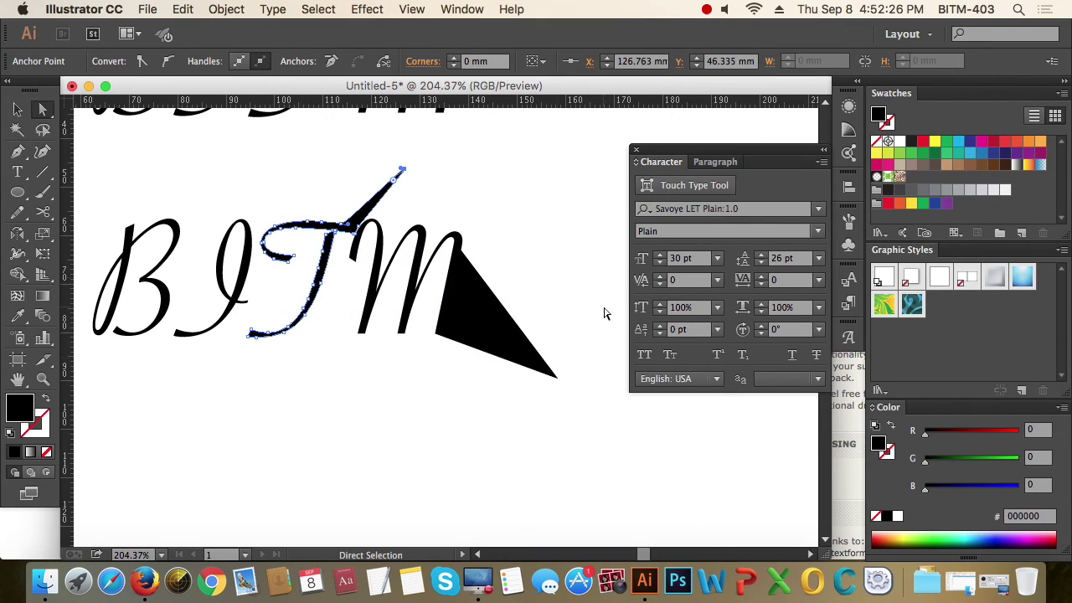
{"action": "left_click", "coordinate": [482, 444]}
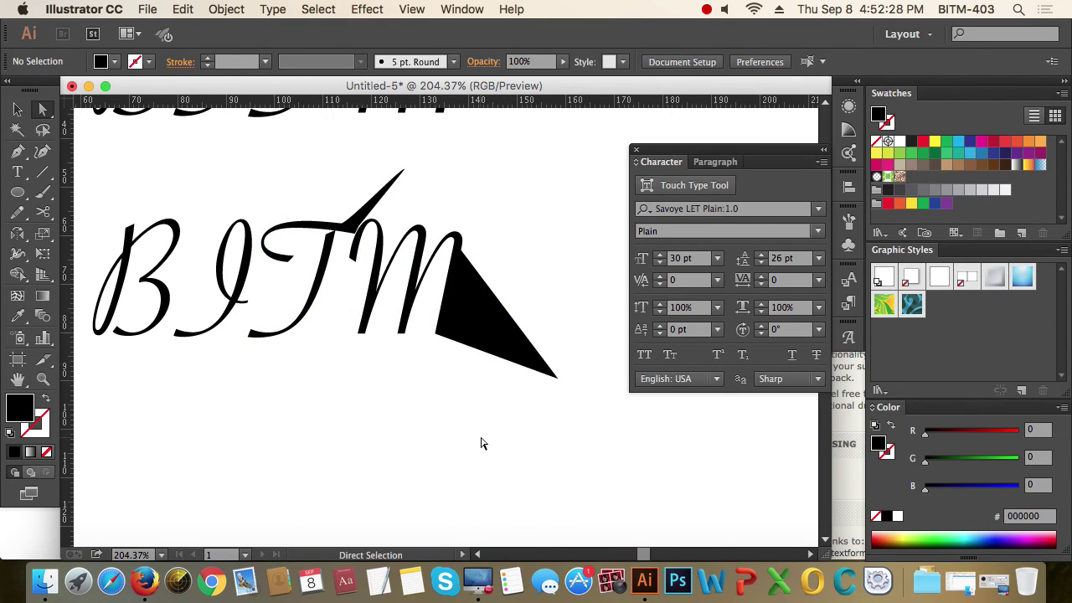
- Zoom out to review both BITM lines, then start a new document
{"action": "key", "text": "super+1"}
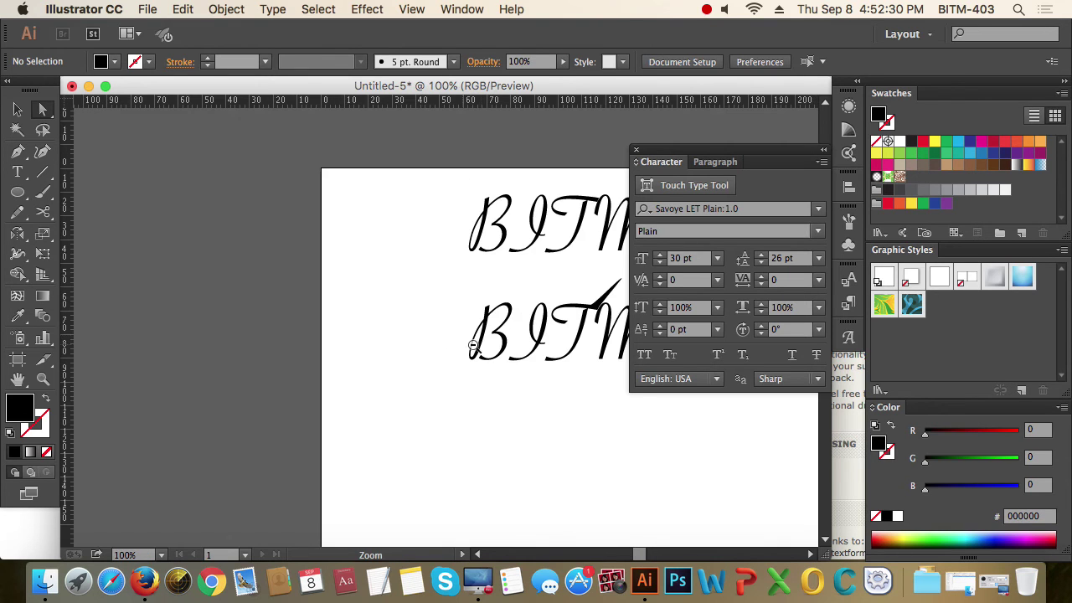
{"action": "left_click", "coordinate": [18, 110]}
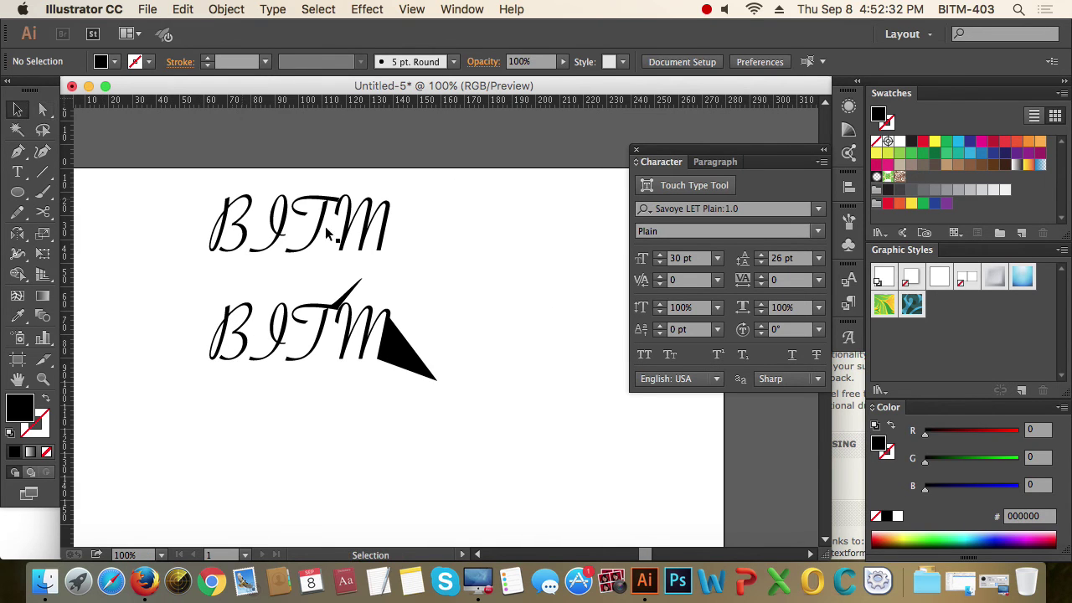
{"action": "left_click", "coordinate": [353, 330]}
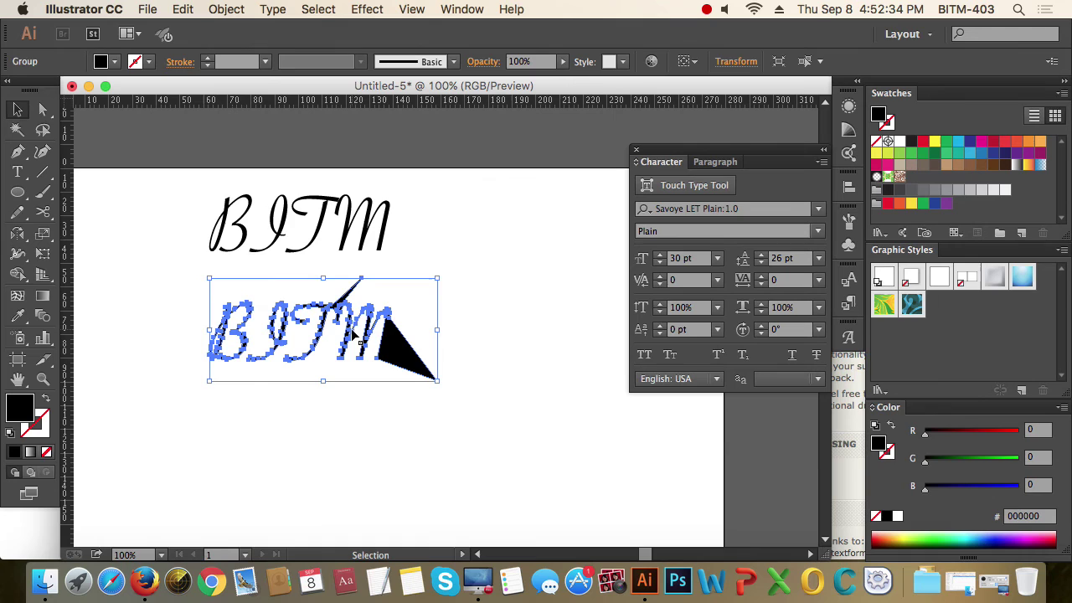
{"action": "left_click", "coordinate": [490, 388]}
{"action": "left_click_drag", "start_coordinate": [511, 443], "coordinate": [132, 291]}
{"action": "left_click", "coordinate": [133, 287]}
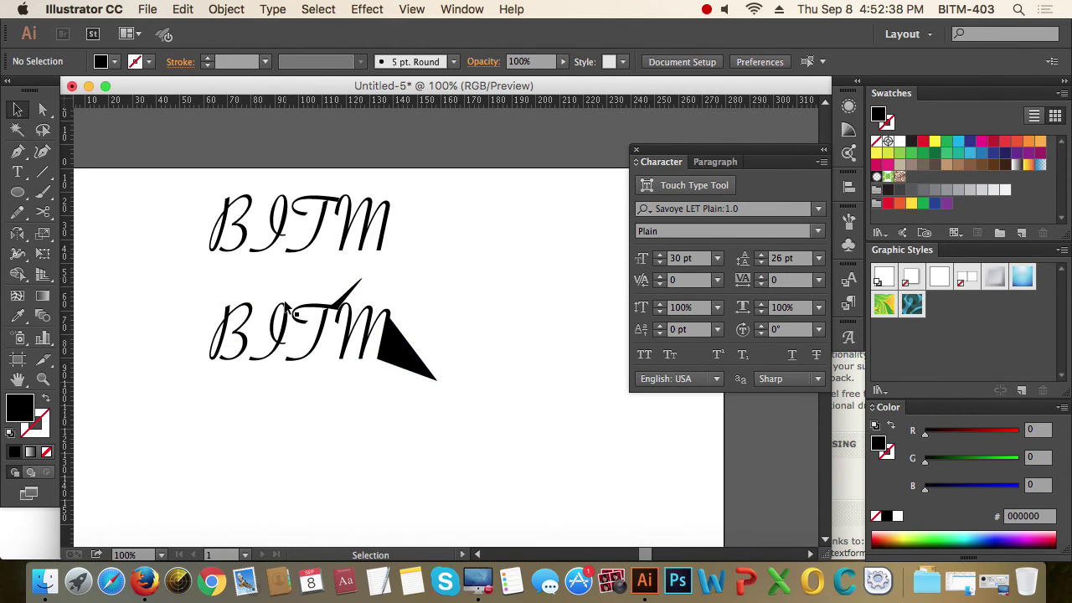
{"action": "key", "text": "super+space"}
{"action": "left_click_drag", "start_coordinate": [187, 206], "coordinate": [350, 463]}
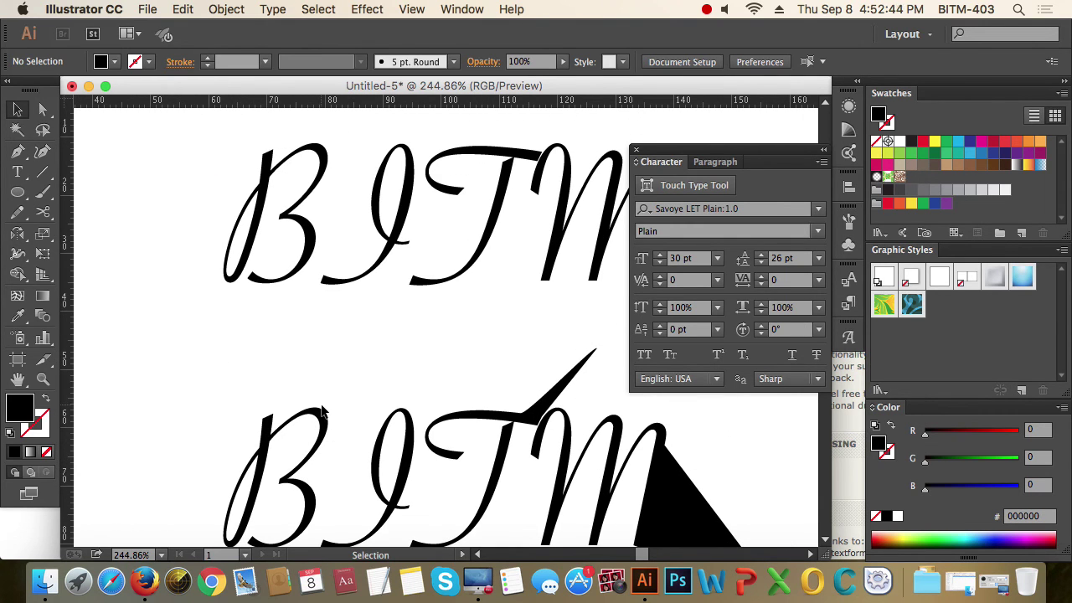
{"action": "key", "text": "super+1"}
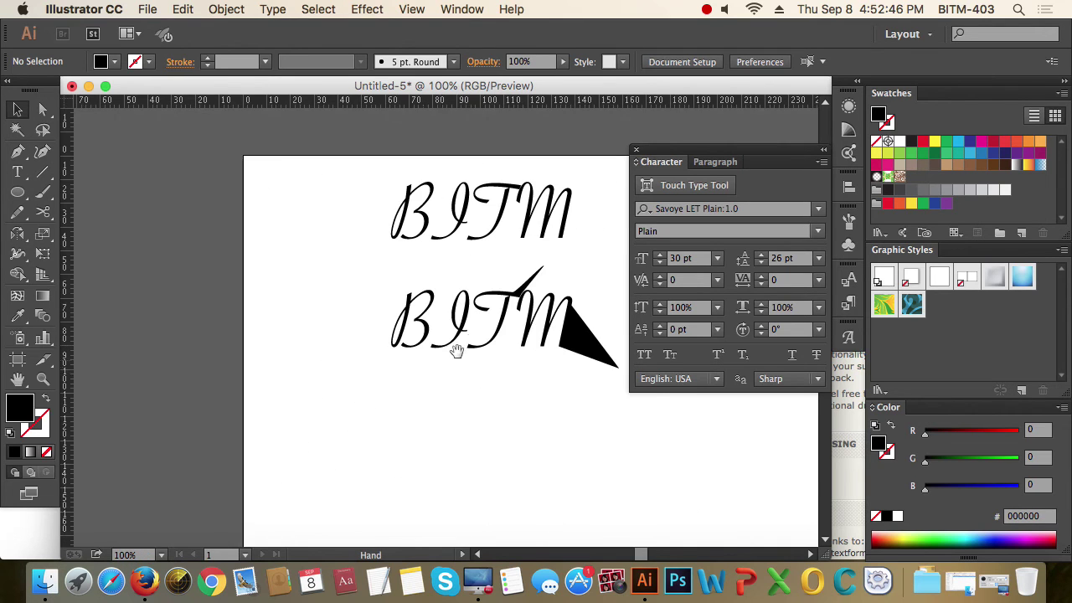
{"action": "left_click_drag", "start_coordinate": [456, 350], "coordinate": [294, 329]}
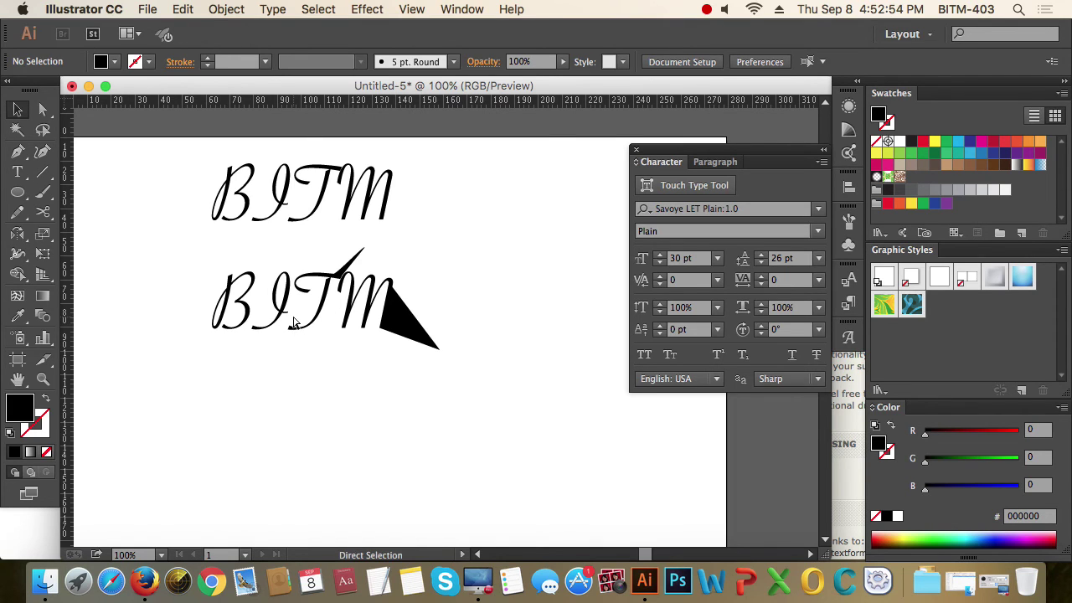
{"action": "key", "text": "super+n"}
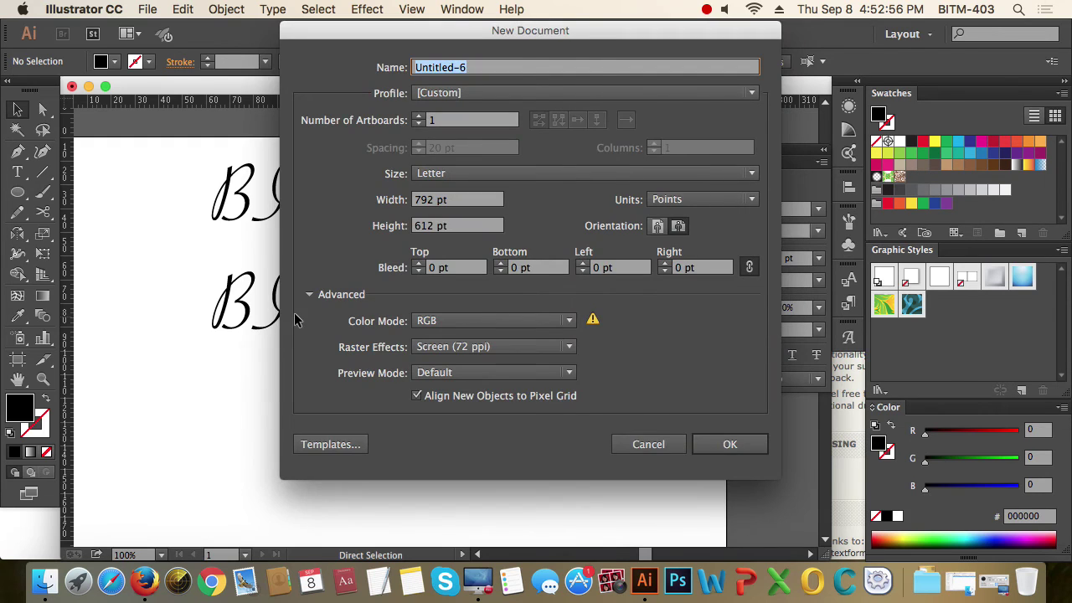
- Create the blank Untitled-6 document and pick the Rectangle tool
{"action": "key", "text": "Return"}
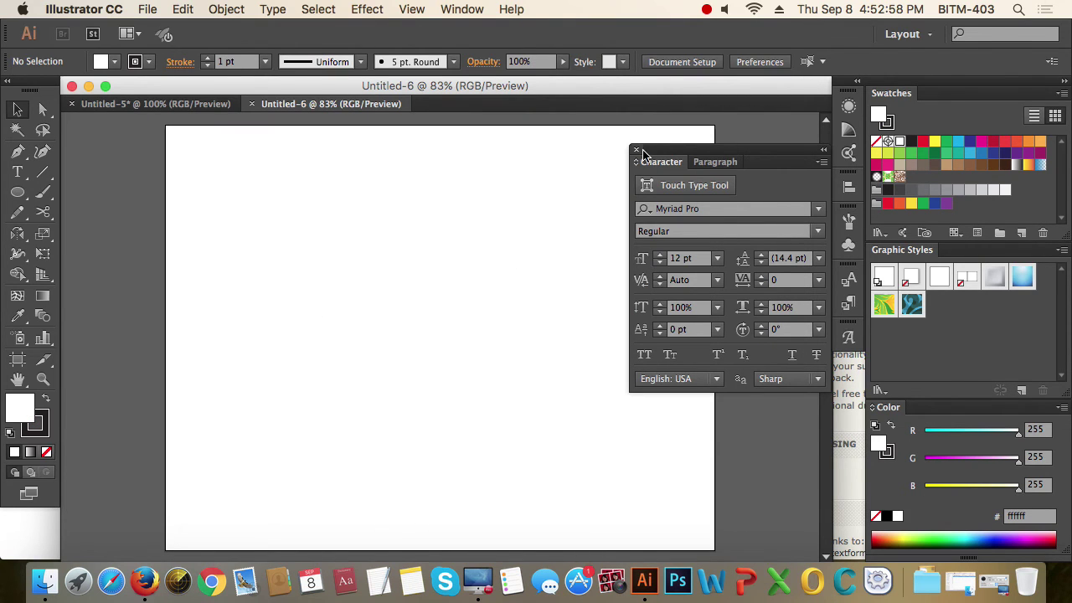
{"action": "left_click_drag", "start_coordinate": [499, 222], "coordinate": [376, 215]}
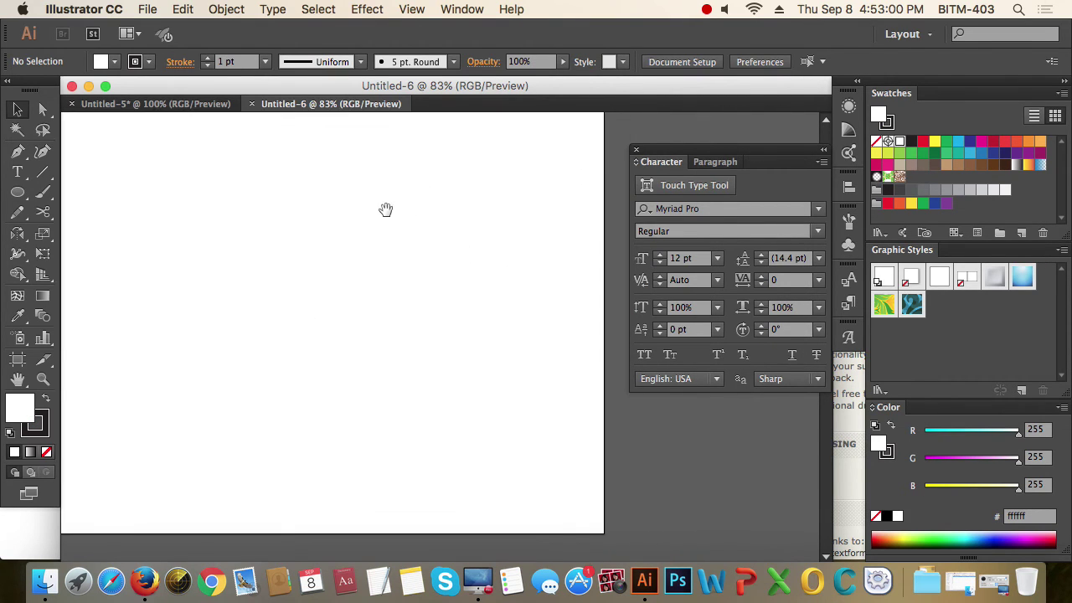
{"action": "left_click", "coordinate": [18, 195]}
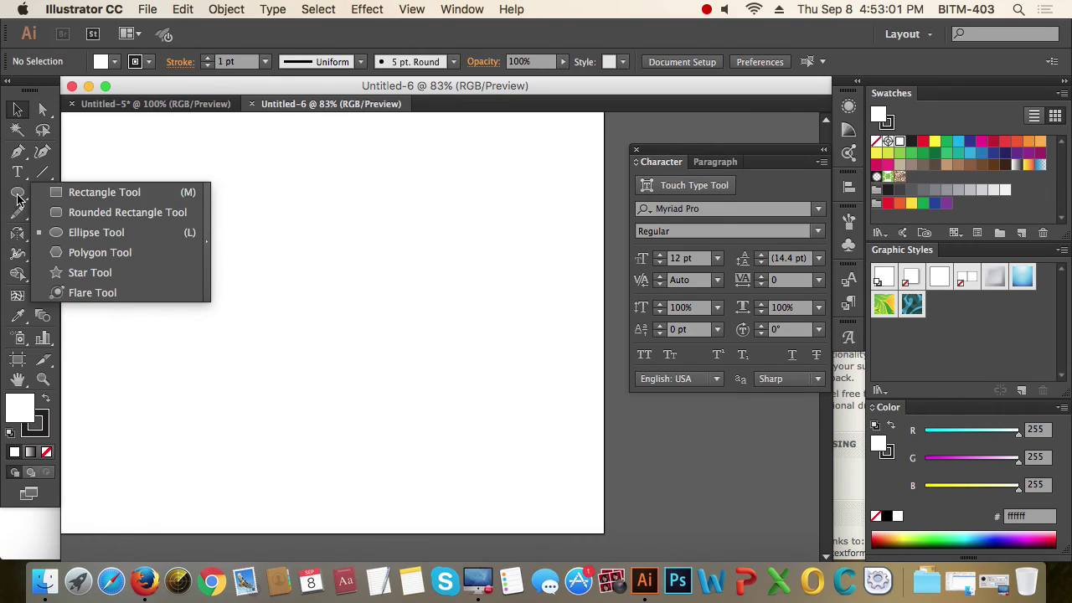
{"action": "left_click", "coordinate": [134, 192]}
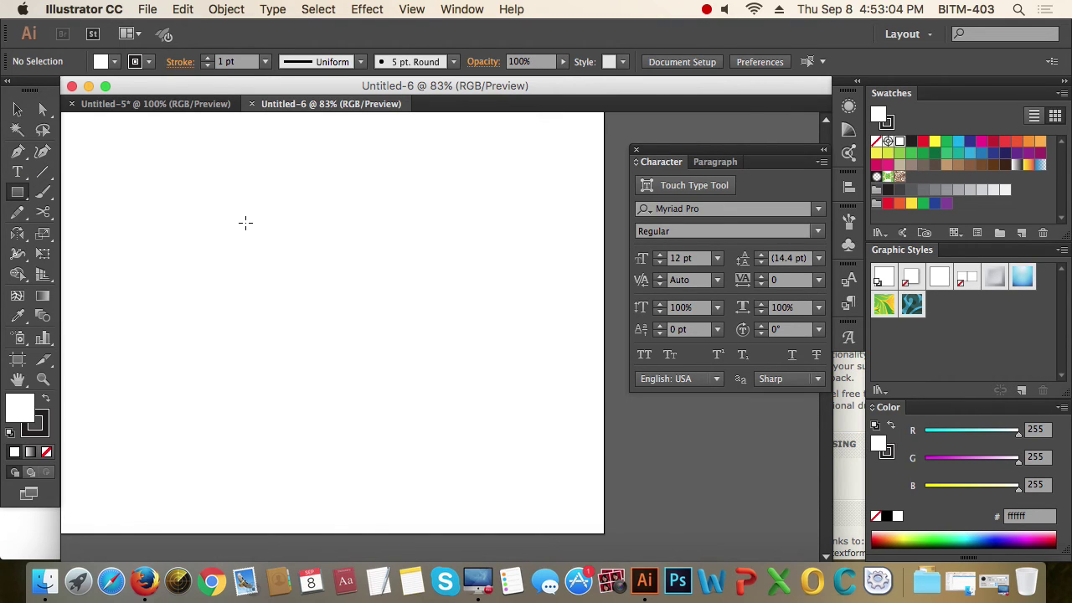
- Show rulers along the Untitled-6 document edges with Cmd+R
{"action": "left_click_drag", "start_coordinate": [244, 221], "coordinate": [305, 249]}
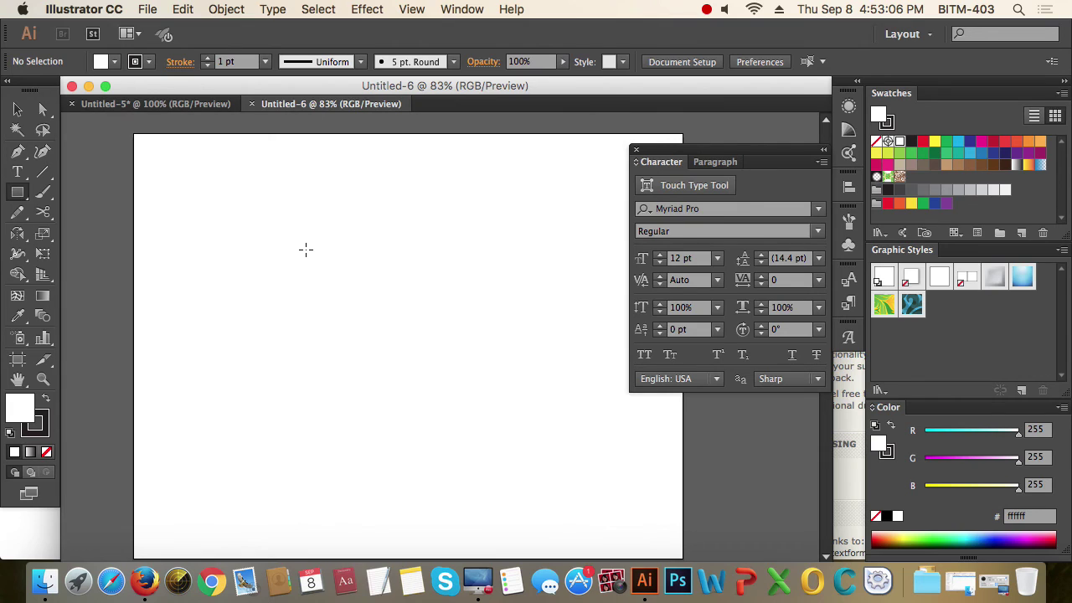
{"action": "key", "text": "super+r"}
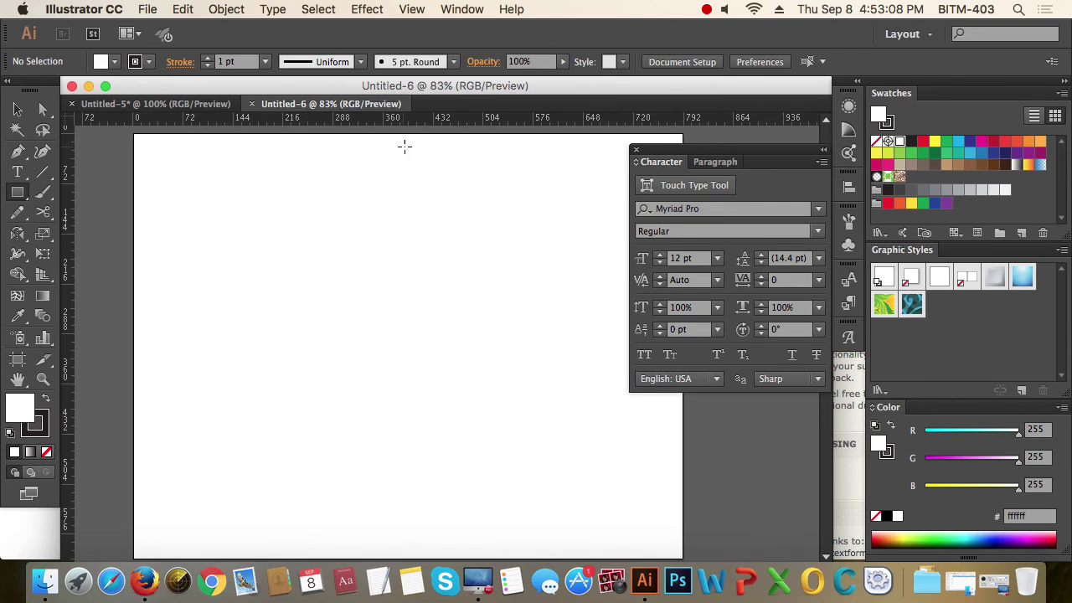
{"action": "right_click", "coordinate": [426, 120]}
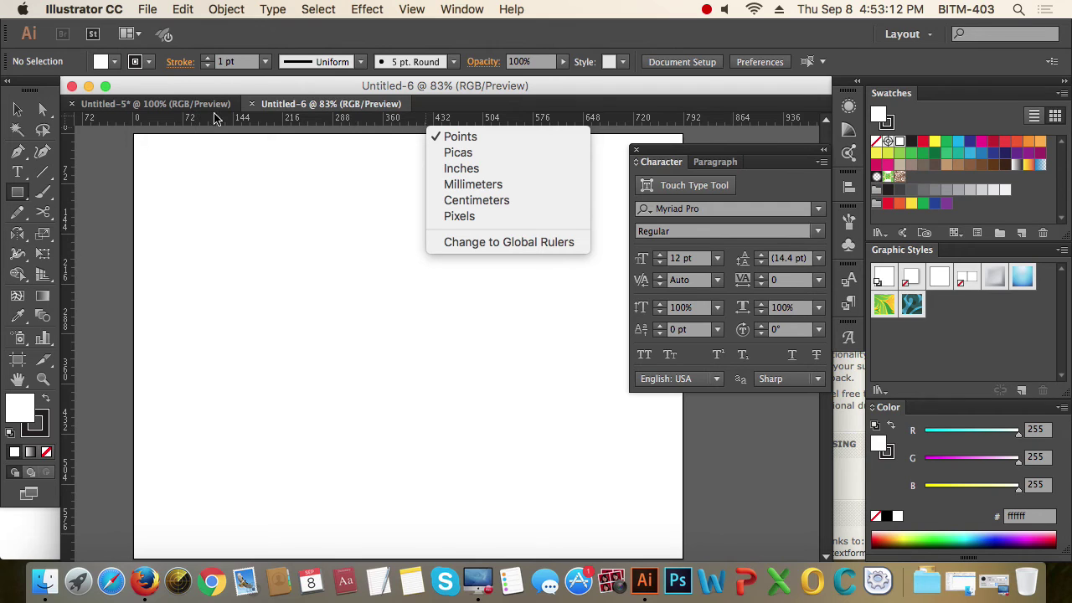
- Switch the ruler units from points to Millimeters via the ruler's context menu
{"action": "left_click", "coordinate": [250, 121]}
{"action": "right_click", "coordinate": [449, 124]}
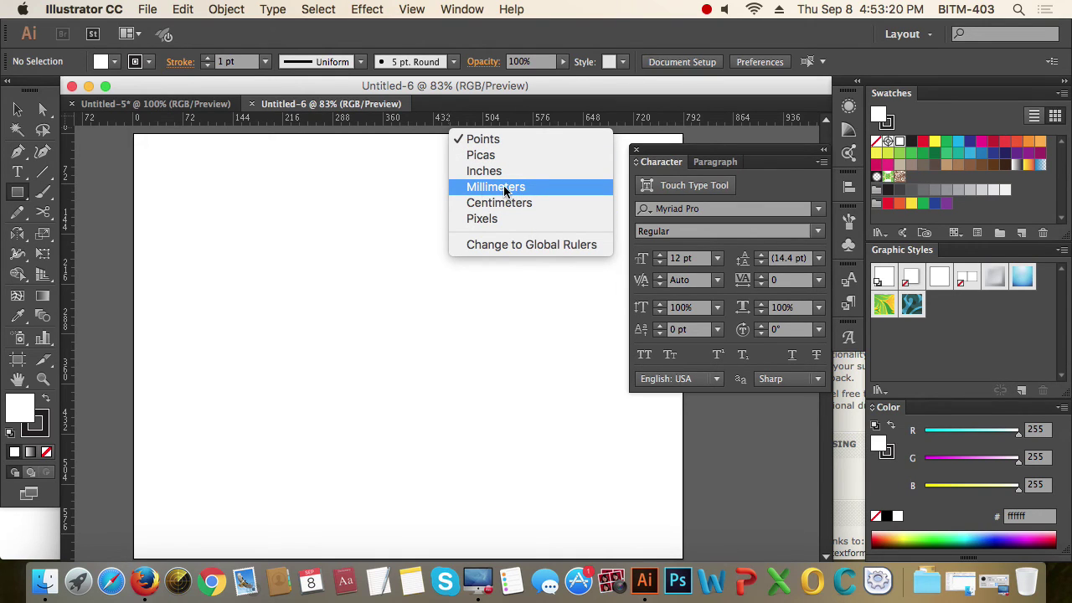
{"action": "left_click", "coordinate": [555, 100]}
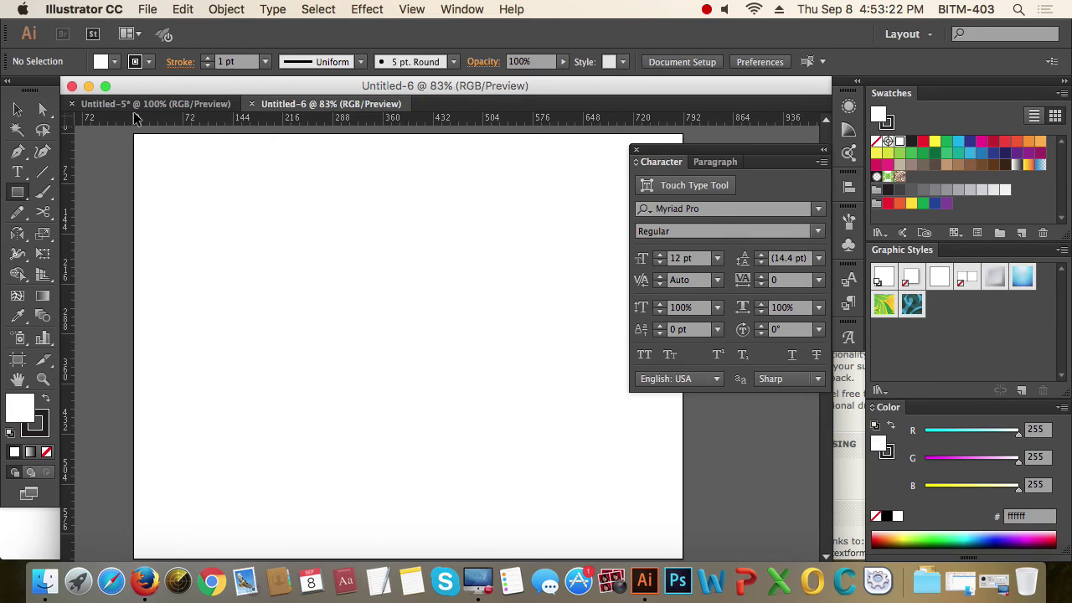
{"action": "right_click", "coordinate": [476, 117]}
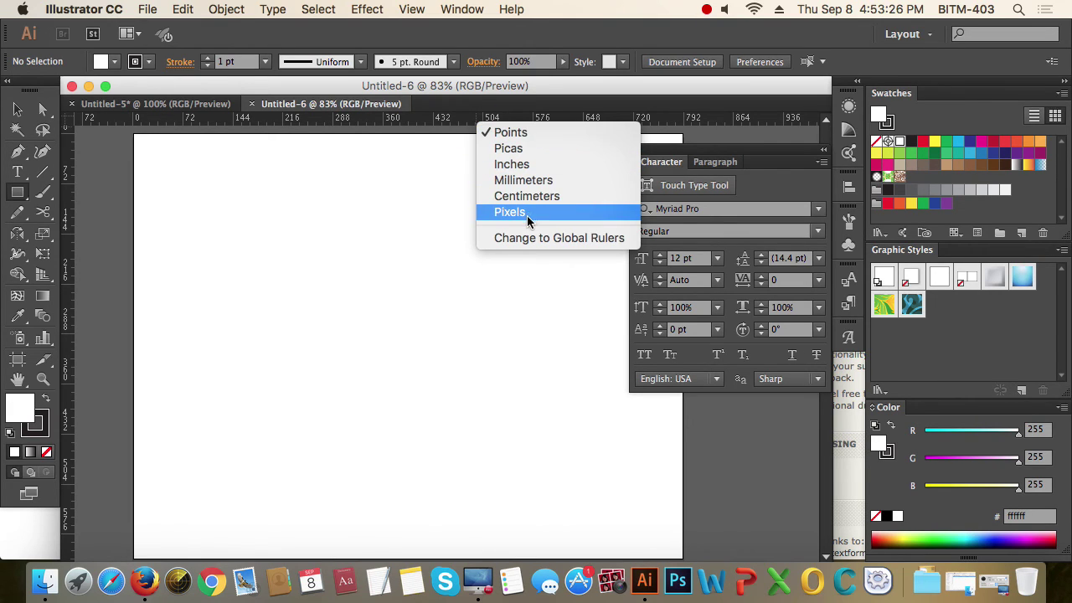
{"action": "left_click", "coordinate": [517, 181]}
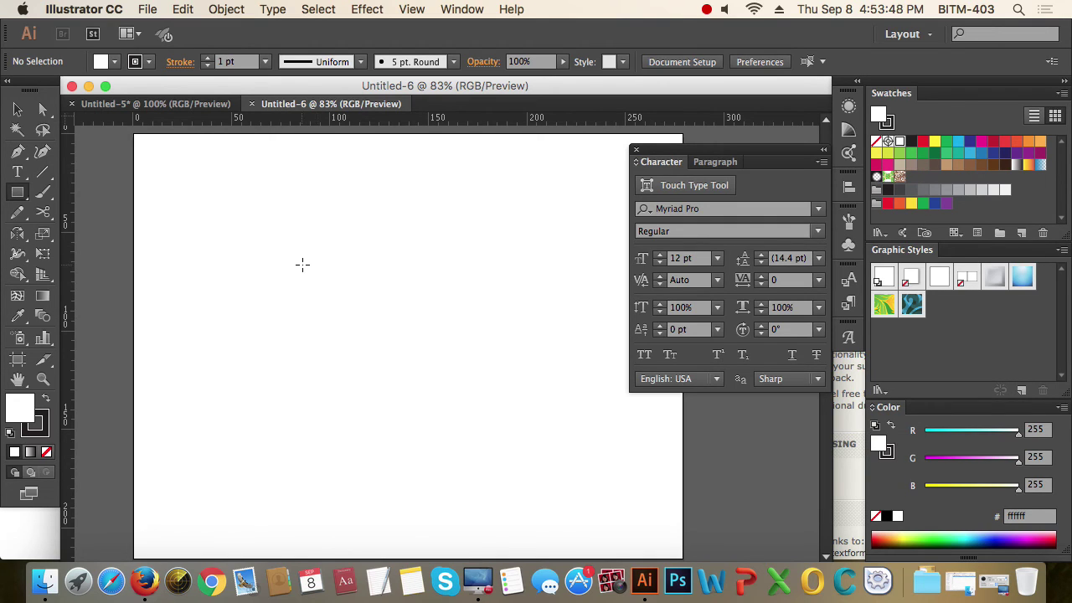
- Draw an 85 × 55 mm rectangle by entering its exact size
{"action": "left_click", "coordinate": [303, 265]}
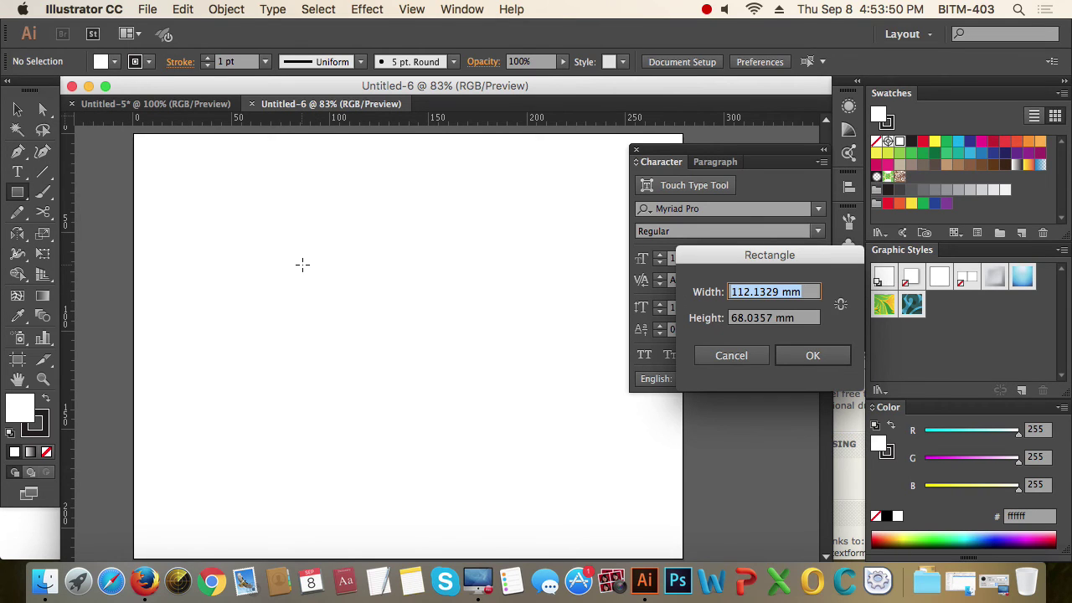
{"action": "left_click_drag", "start_coordinate": [782, 256], "coordinate": [425, 267]}
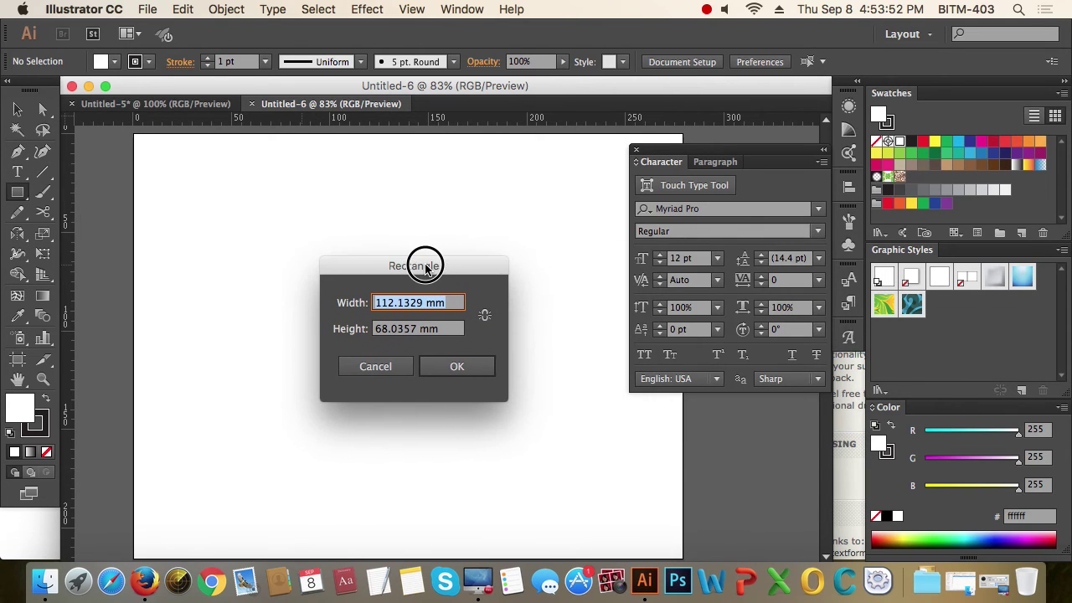
{"action": "type", "text": "85"}
{"action": "key", "text": "Tab"}
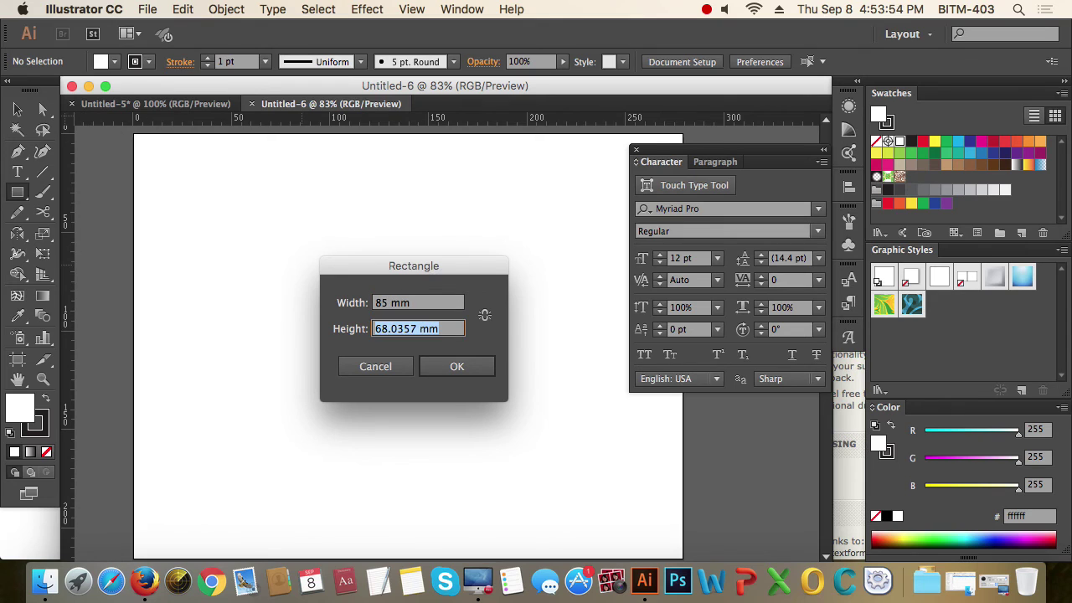
{"action": "type", "text": "55"}
{"action": "key", "text": "Return"}
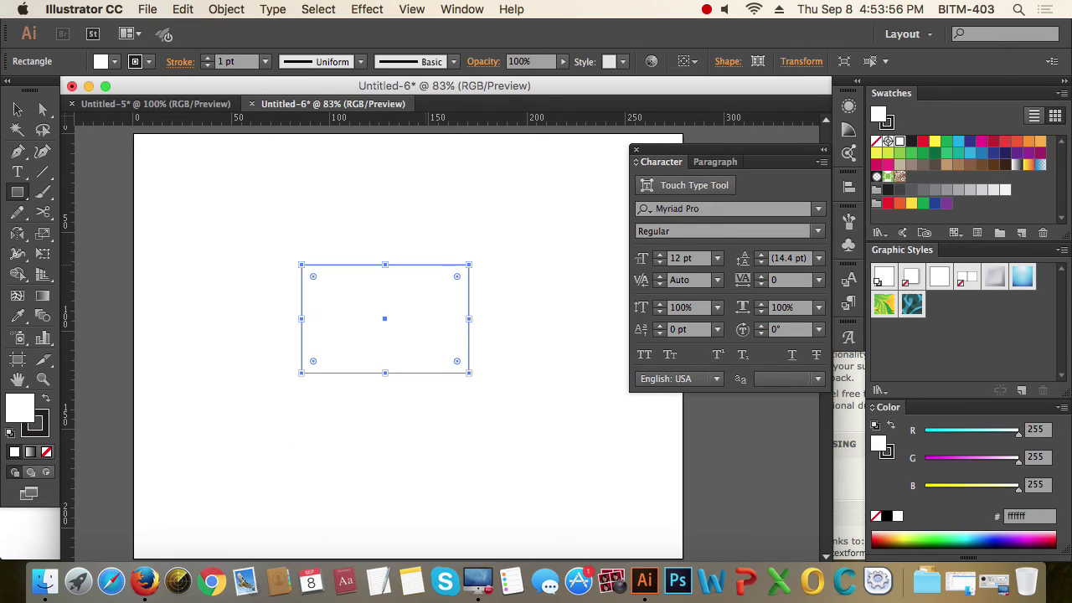
- Remove the fill from the rectangle
{"action": "left_click", "coordinate": [18, 110]}
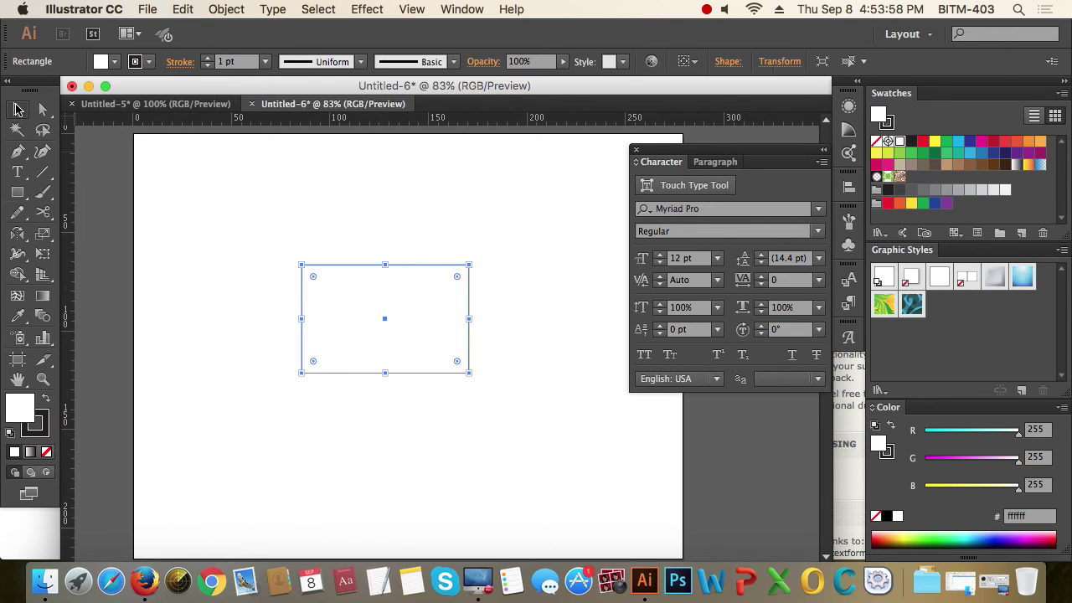
{"action": "left_click", "coordinate": [518, 441]}
{"action": "left_click", "coordinate": [352, 285]}
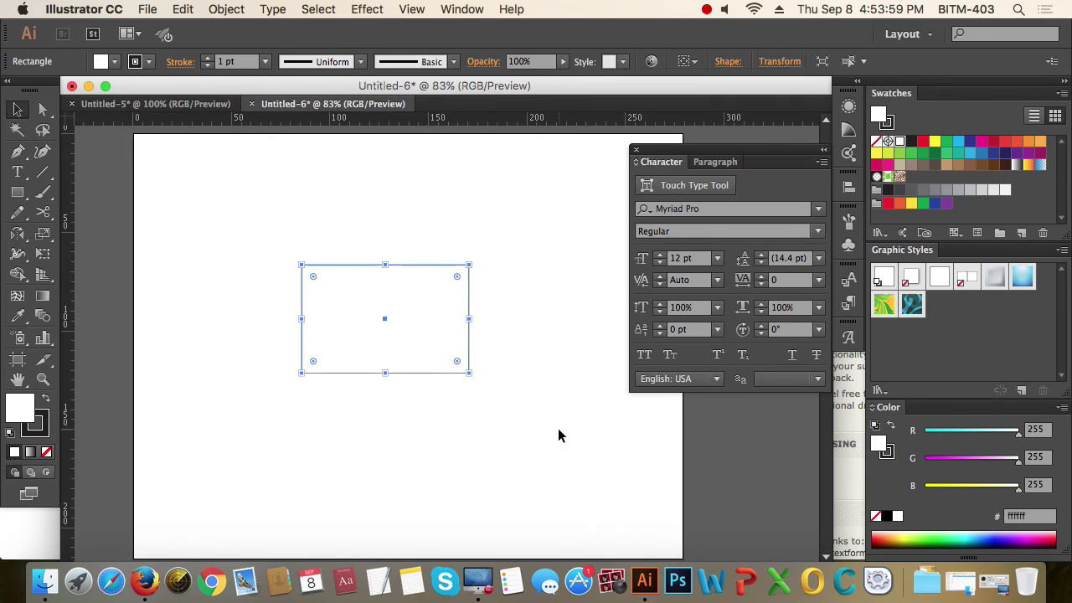
{"action": "left_click", "coordinate": [46, 452]}
{"action": "left_click", "coordinate": [336, 472]}
- Zoom in, select the card rectangle and nudge it down with Shift+Down
{"action": "left_click_drag", "start_coordinate": [276, 232], "coordinate": [589, 443]}
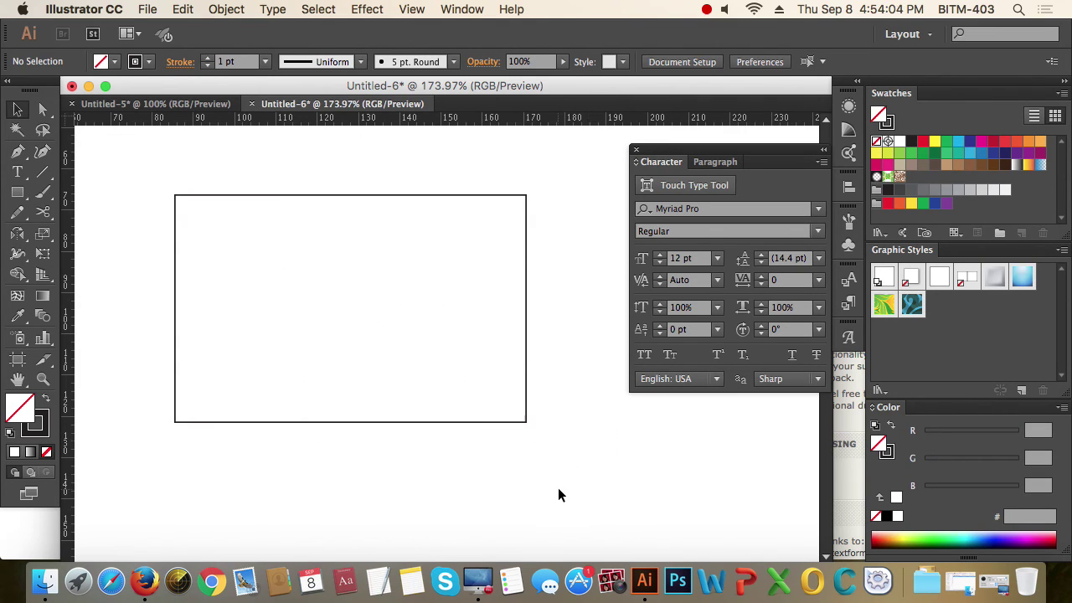
{"action": "left_click_drag", "start_coordinate": [558, 488], "coordinate": [439, 382]}
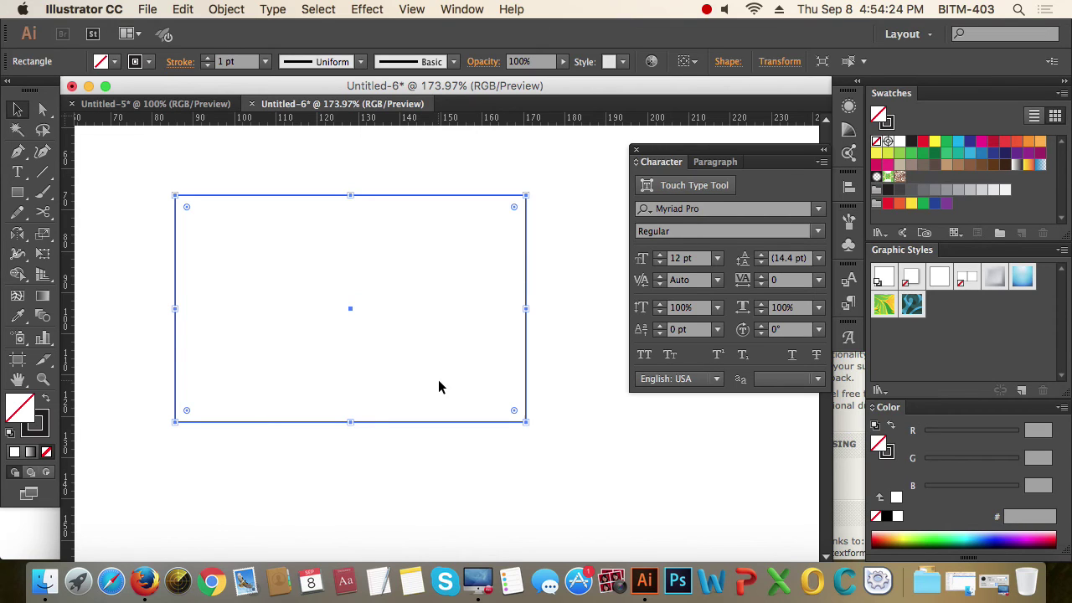
{"action": "left_click", "coordinate": [572, 467]}
{"action": "left_click_drag", "start_coordinate": [531, 443], "coordinate": [340, 369]}
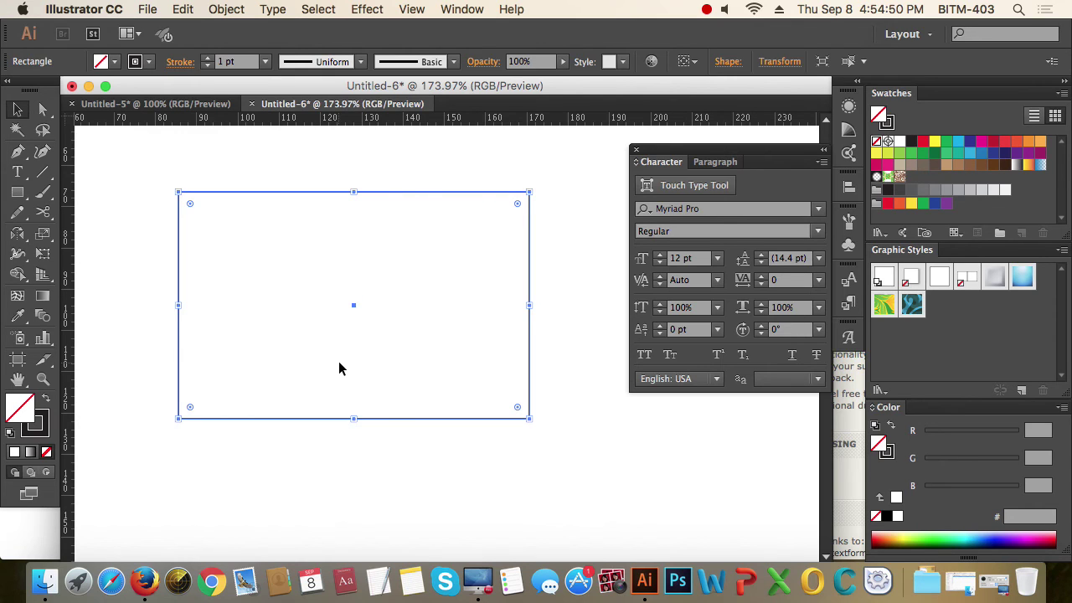
{"action": "key", "text": "shift+Down"}
{"action": "key", "text": "shift+Down"}
- Offset the card rectangle outward by 3 mm with Offset Path
{"action": "left_click", "coordinate": [223, 9]}
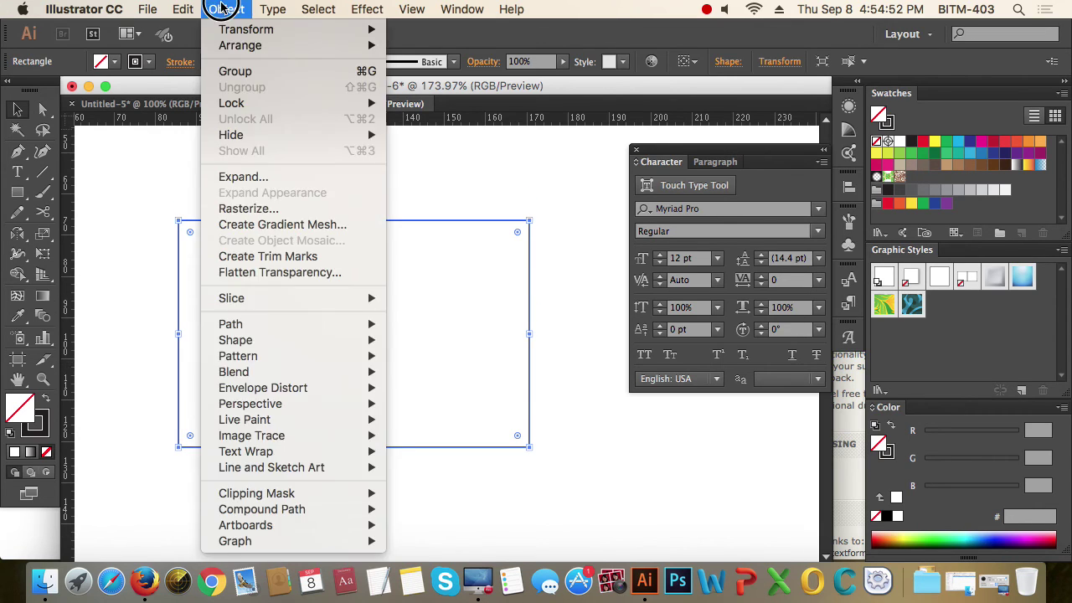
{"action": "mouse_move", "coordinate": [308, 325]}
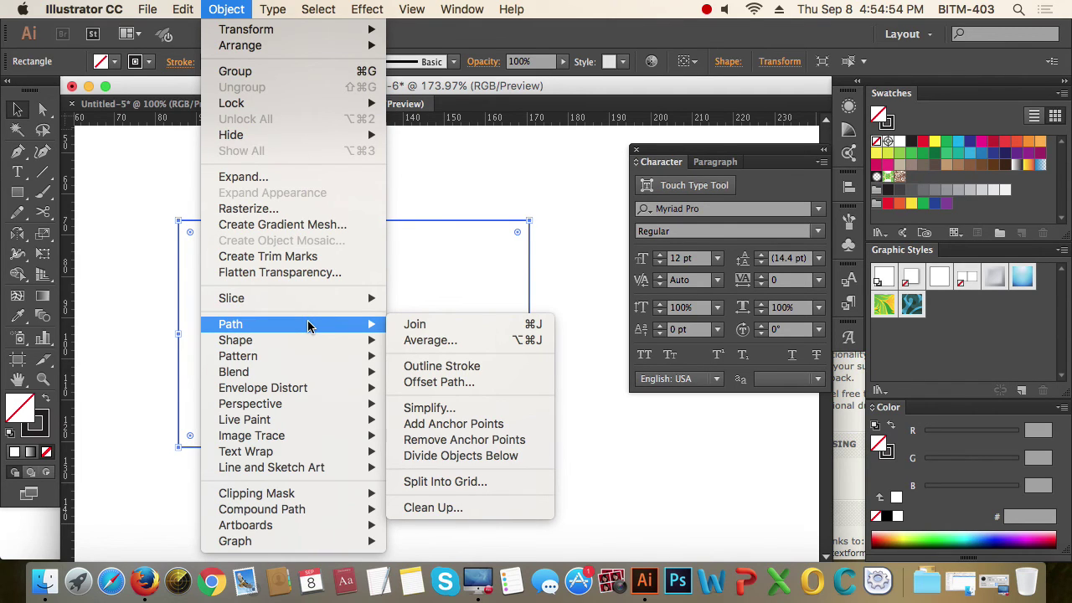
{"action": "left_click", "coordinate": [456, 382]}
{"action": "left_click", "coordinate": [704, 321]}
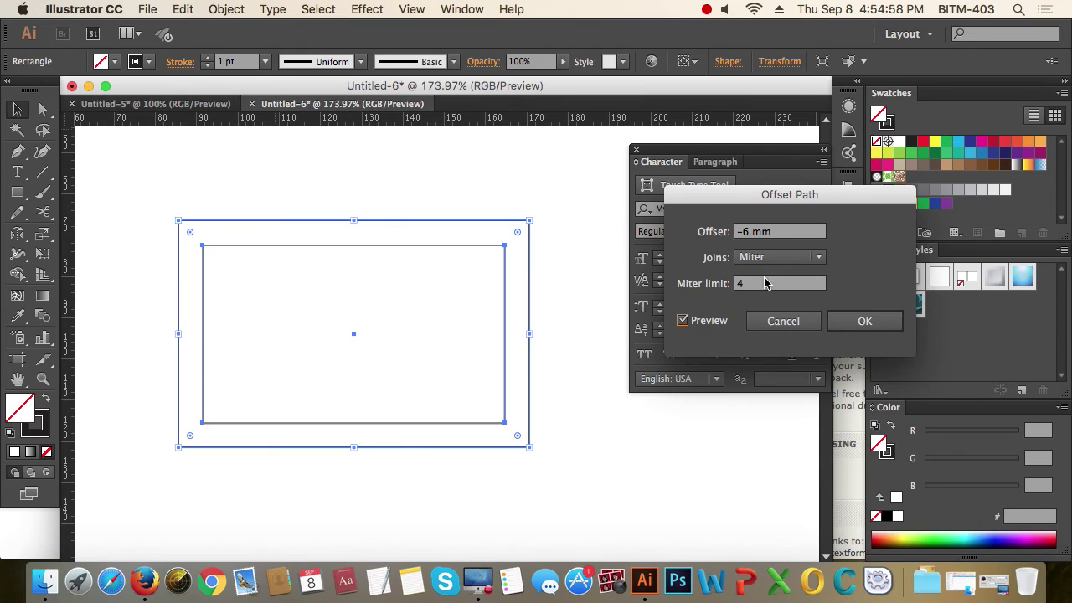
{"action": "type", "text": "3"}
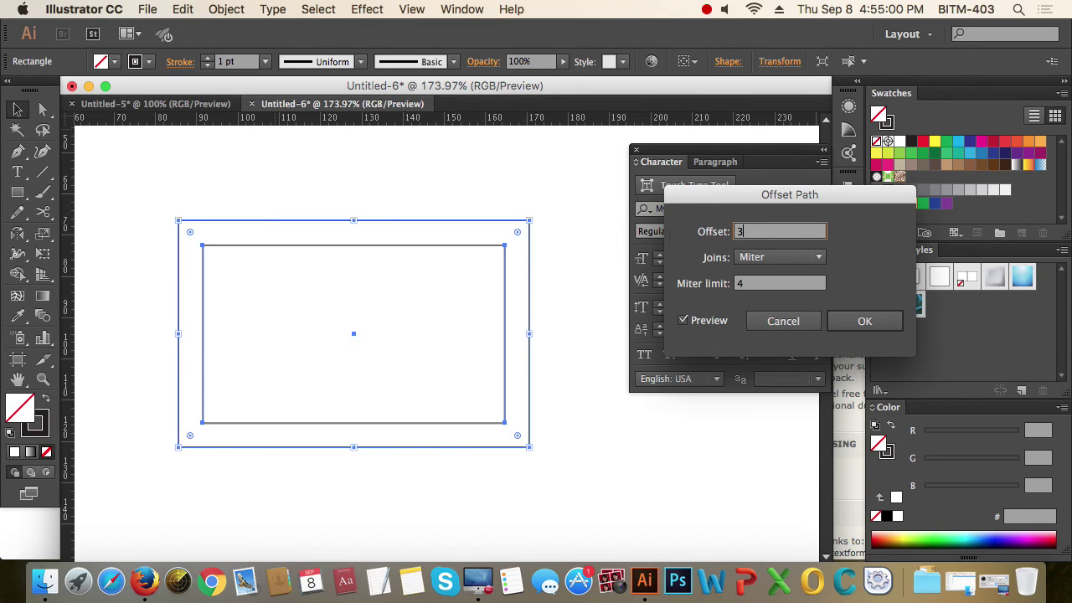
{"action": "key", "text": "Tab"}
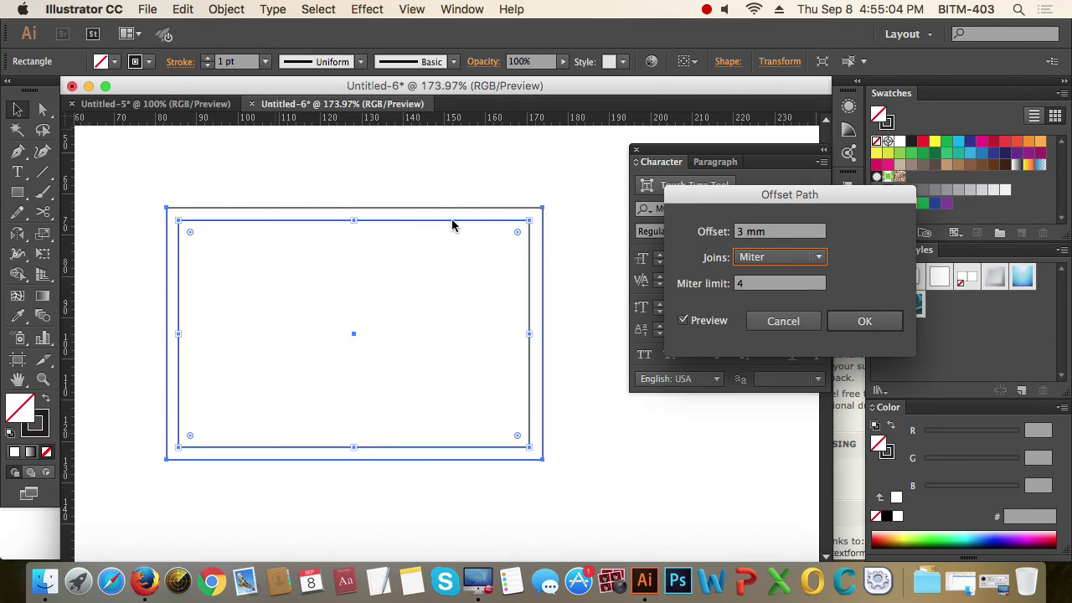
{"action": "left_click", "coordinate": [866, 322]}
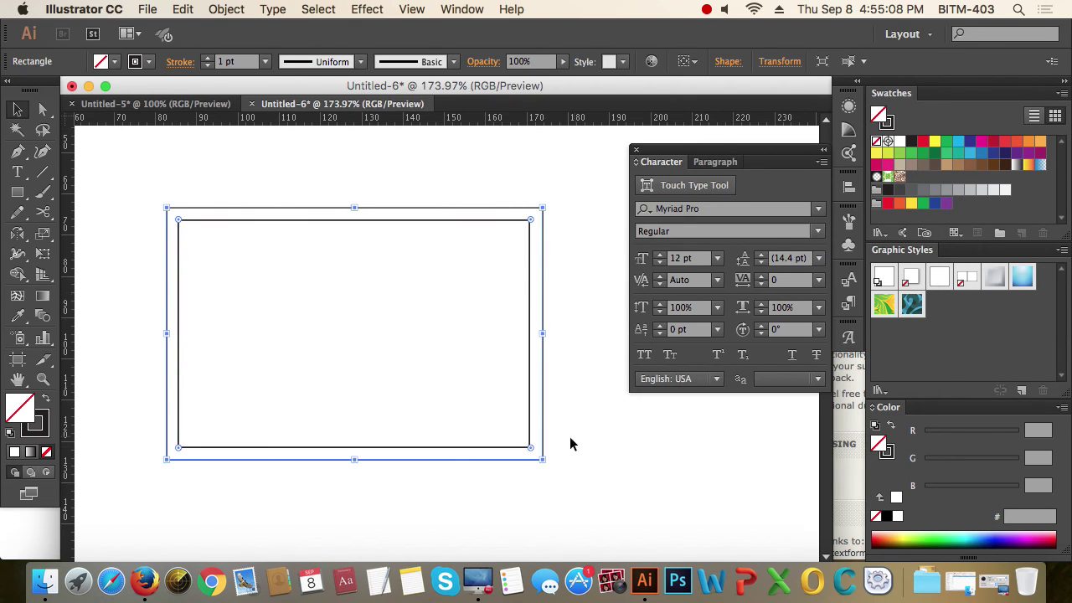
- Turn the 3 mm offset outline into a bleed guide
{"action": "right_click", "coordinate": [545, 428]}
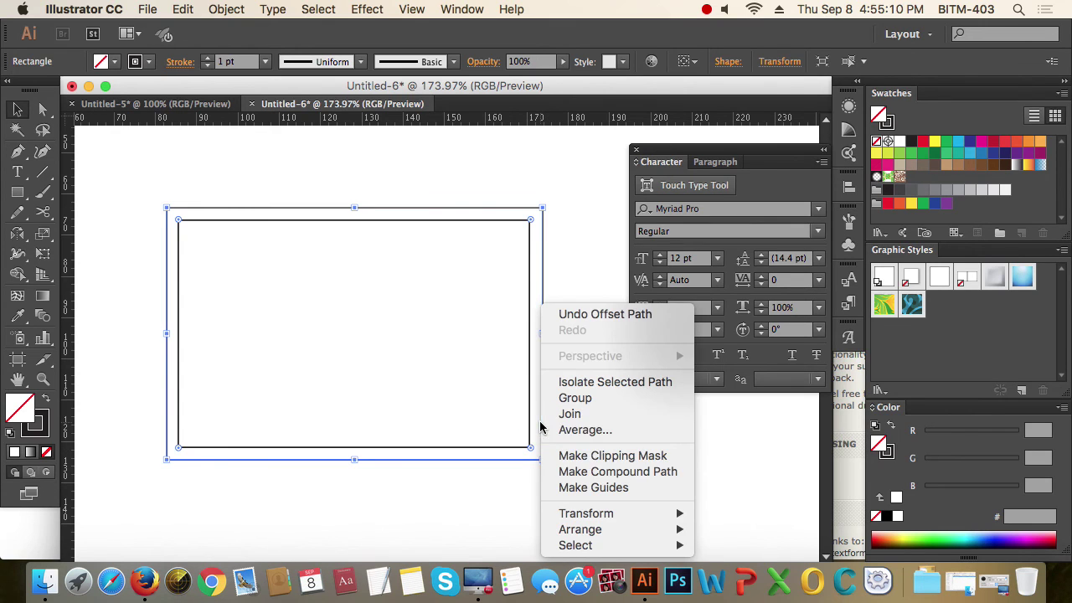
{"action": "left_click", "coordinate": [636, 490]}
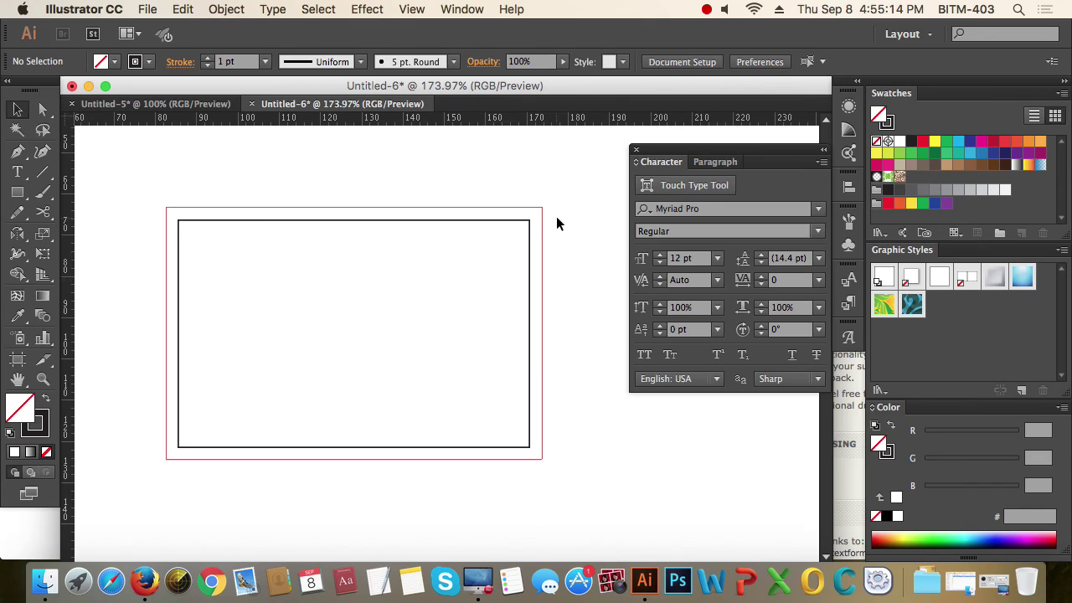
{"action": "left_click_drag", "start_coordinate": [550, 201], "coordinate": [456, 252]}
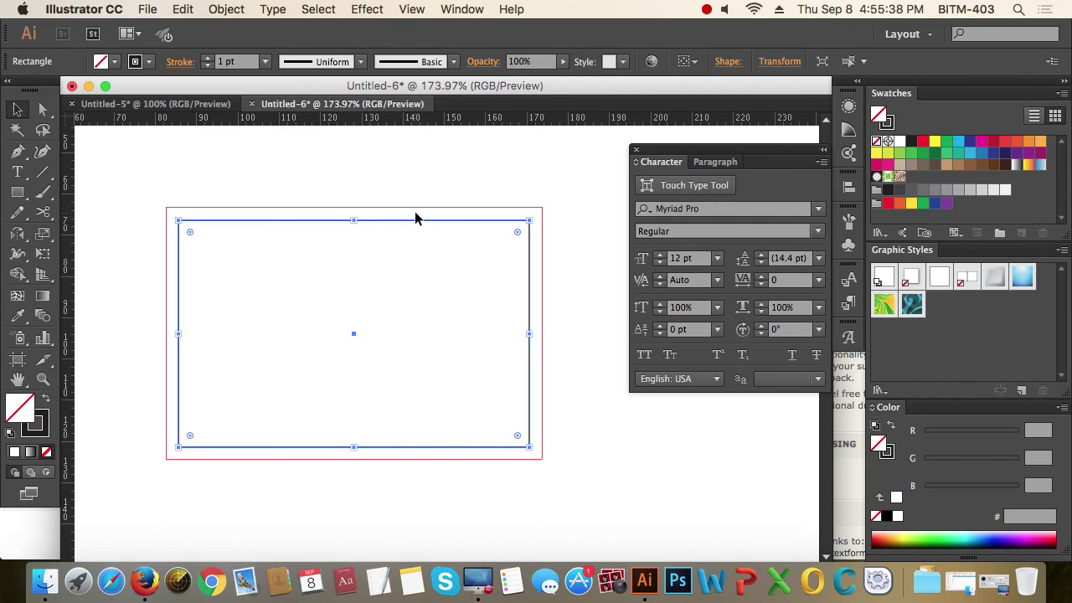
- Offset the card rectangle inward by -5 mm with Offset Path
{"action": "left_click", "coordinate": [224, 10]}
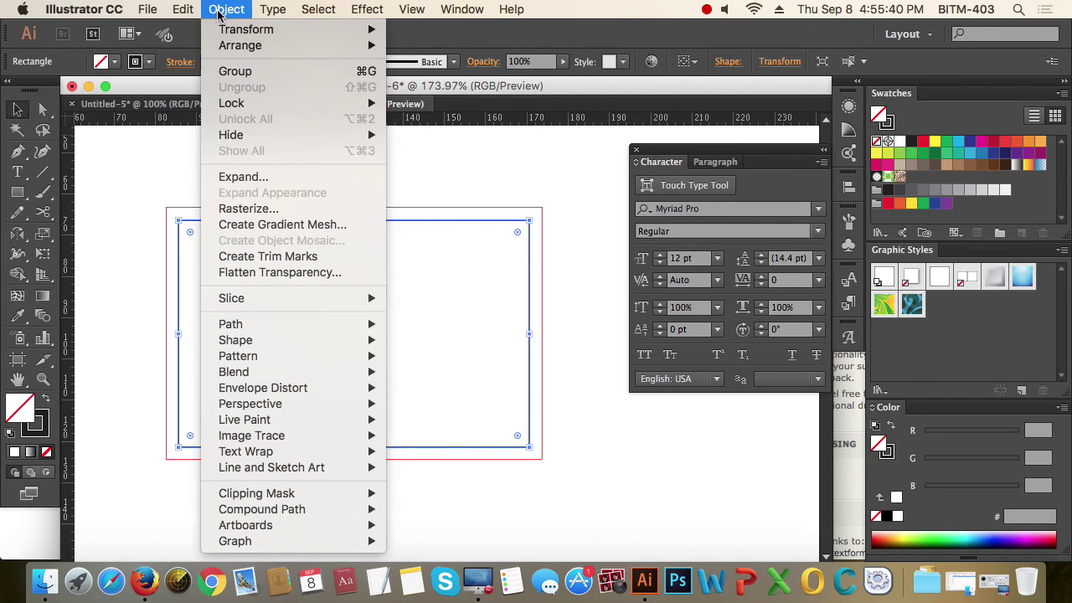
{"action": "mouse_move", "coordinate": [294, 322]}
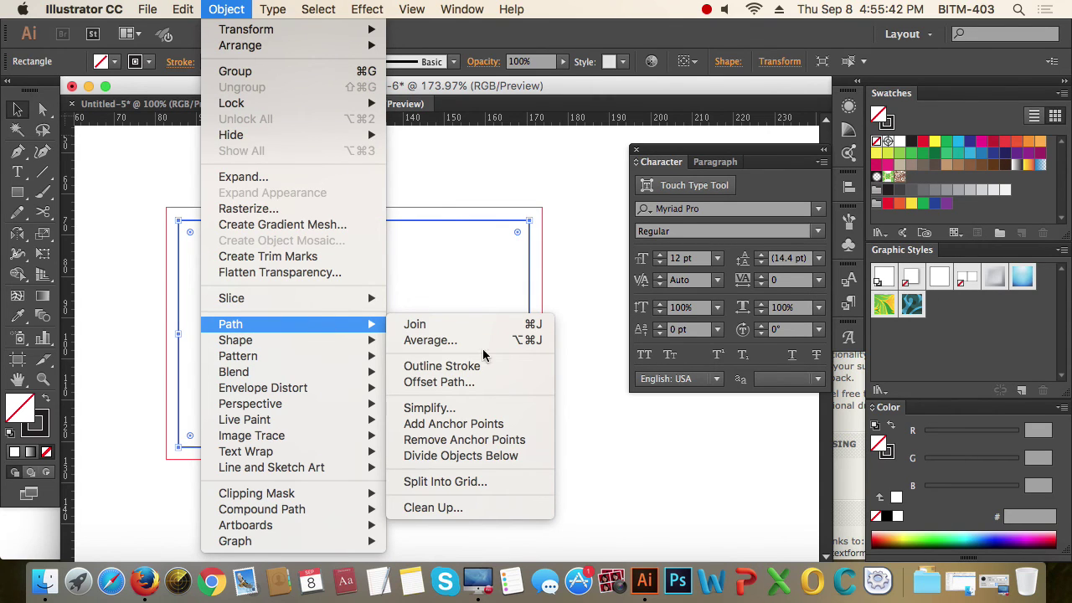
{"action": "left_click", "coordinate": [469, 382]}
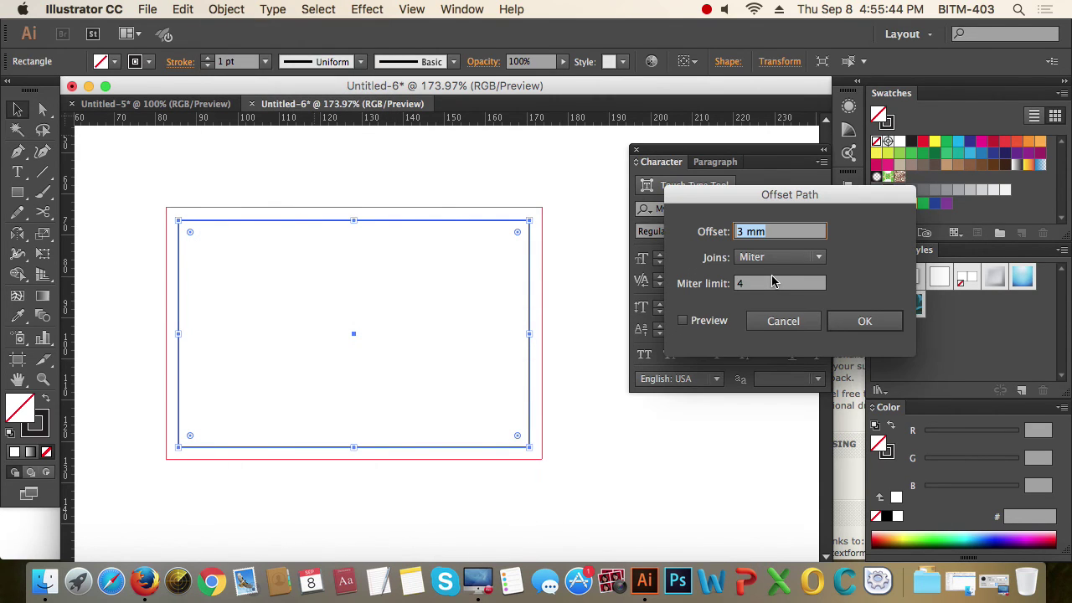
{"action": "type", "text": "-5"}
{"action": "left_click", "coordinate": [683, 321]}
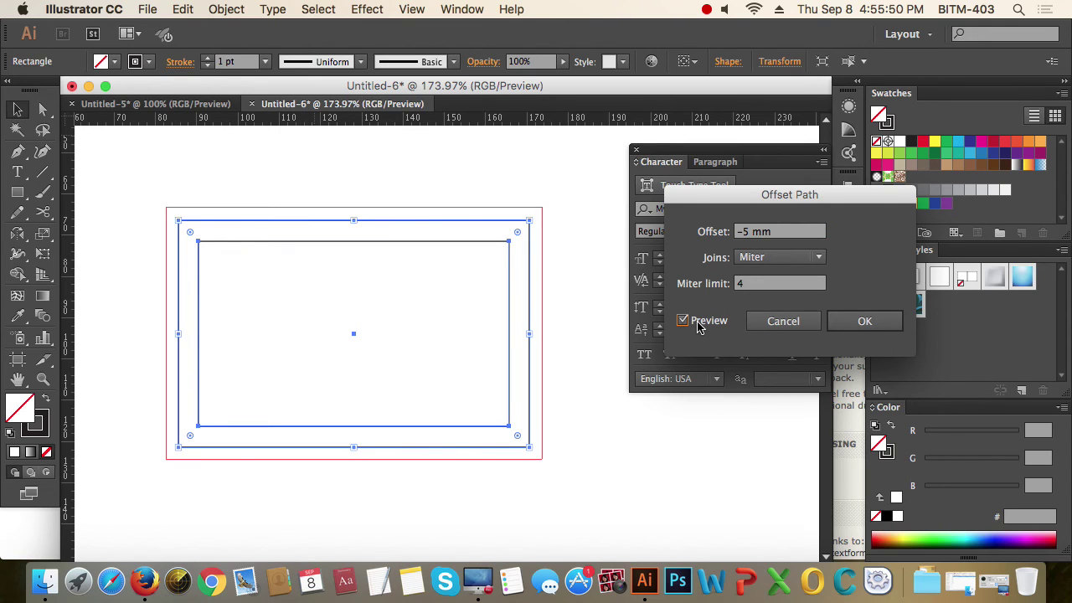
{"action": "left_click", "coordinate": [863, 321]}
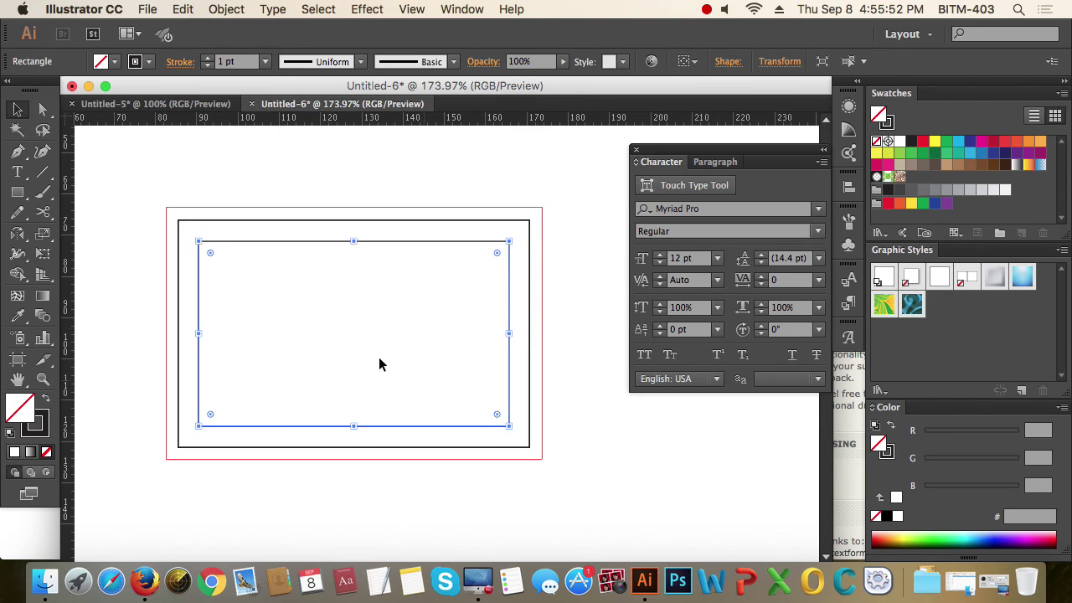
- Make the inset outline a safe-area guide and check the card rectangle's selection
{"action": "right_click", "coordinate": [418, 248]}
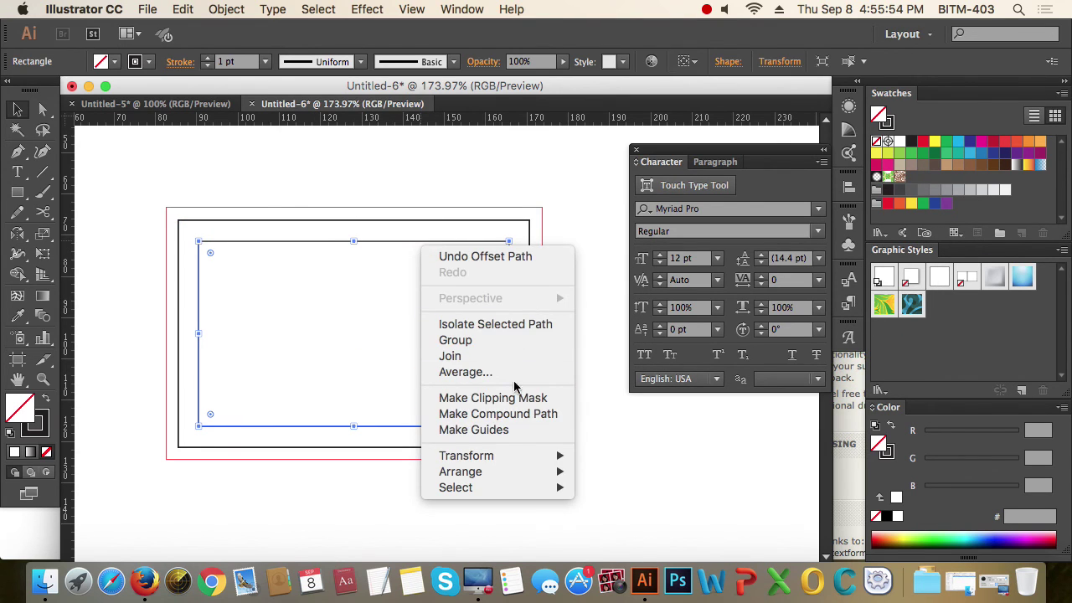
{"action": "left_click", "coordinate": [502, 433]}
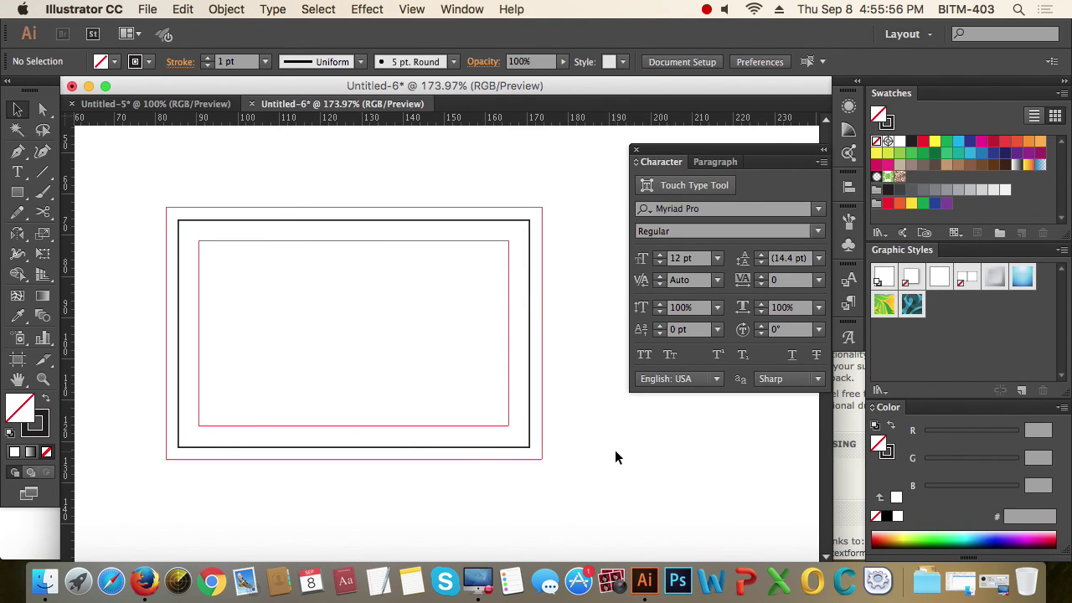
{"action": "left_click_drag", "start_coordinate": [569, 474], "coordinate": [423, 390]}
{"action": "left_click", "coordinate": [560, 469]}
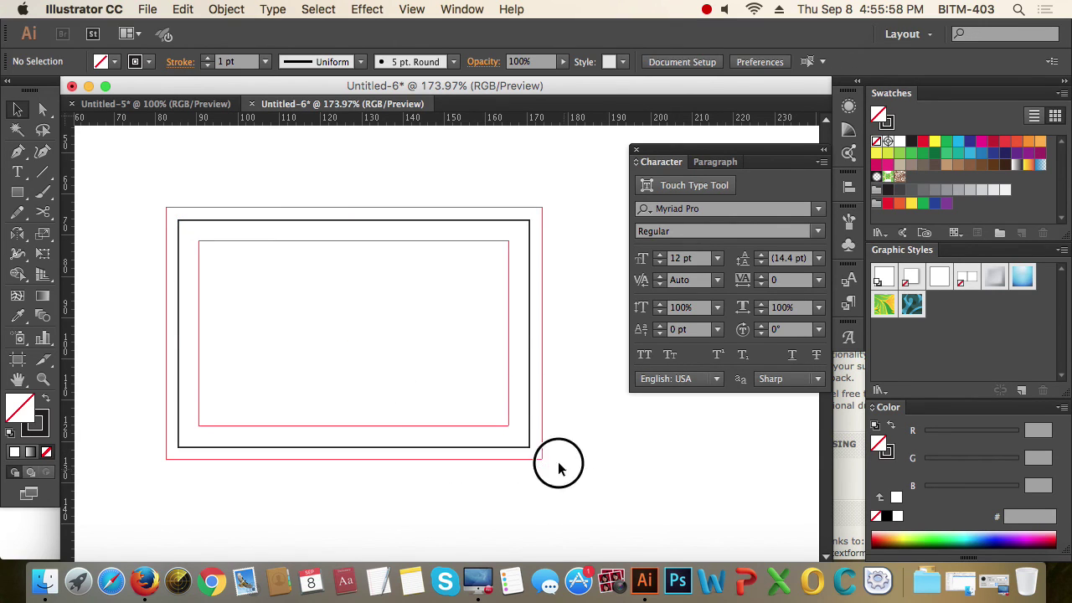
{"action": "left_click", "coordinate": [529, 421]}
{"action": "left_click", "coordinate": [604, 446]}
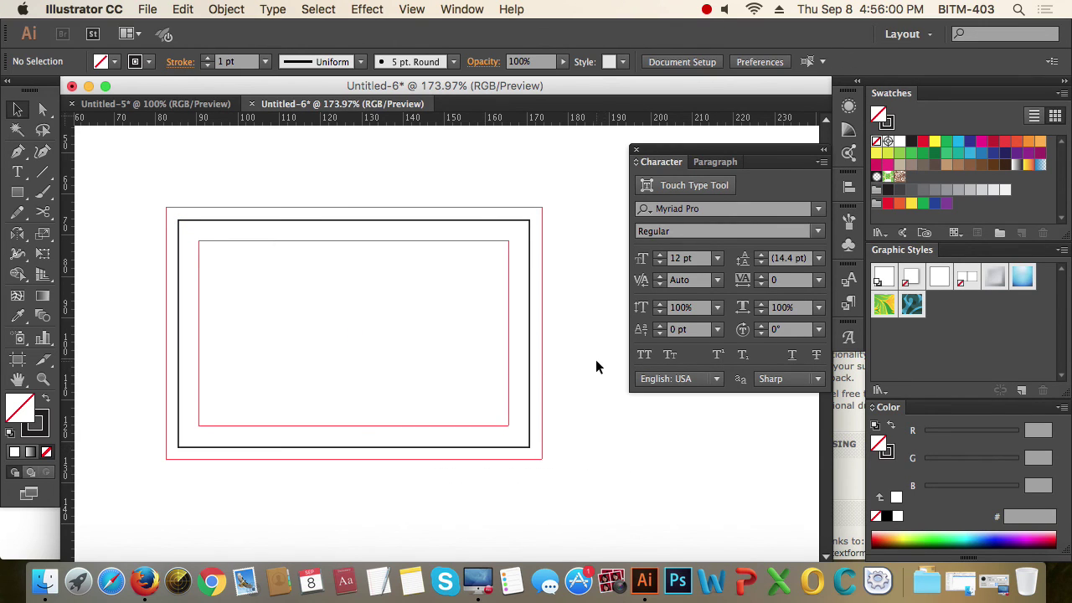
{"action": "left_click_drag", "start_coordinate": [571, 353], "coordinate": [481, 397]}
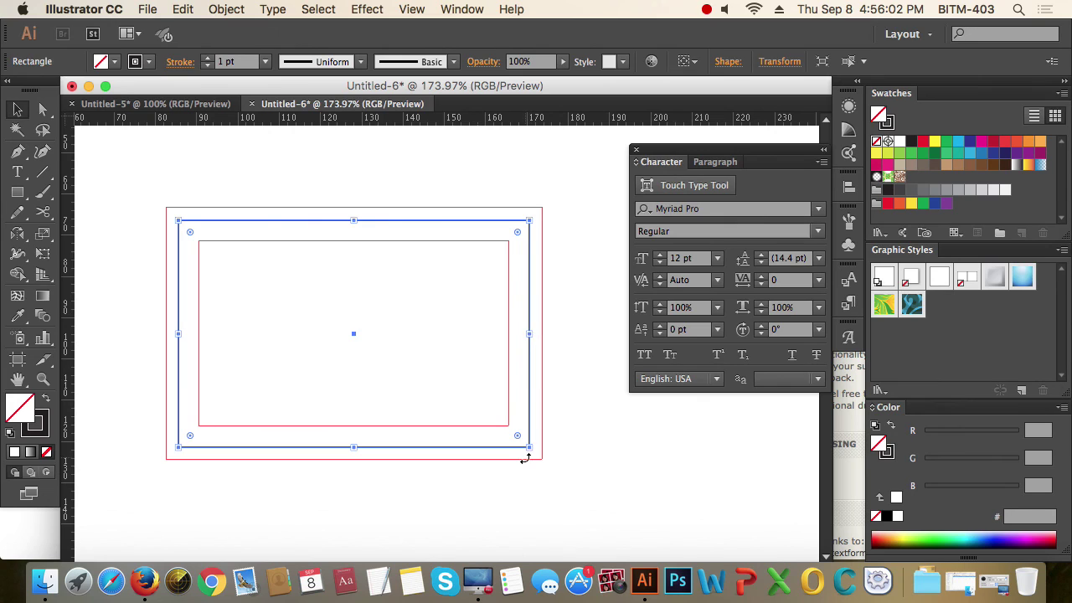
{"action": "left_click", "coordinate": [541, 399]}
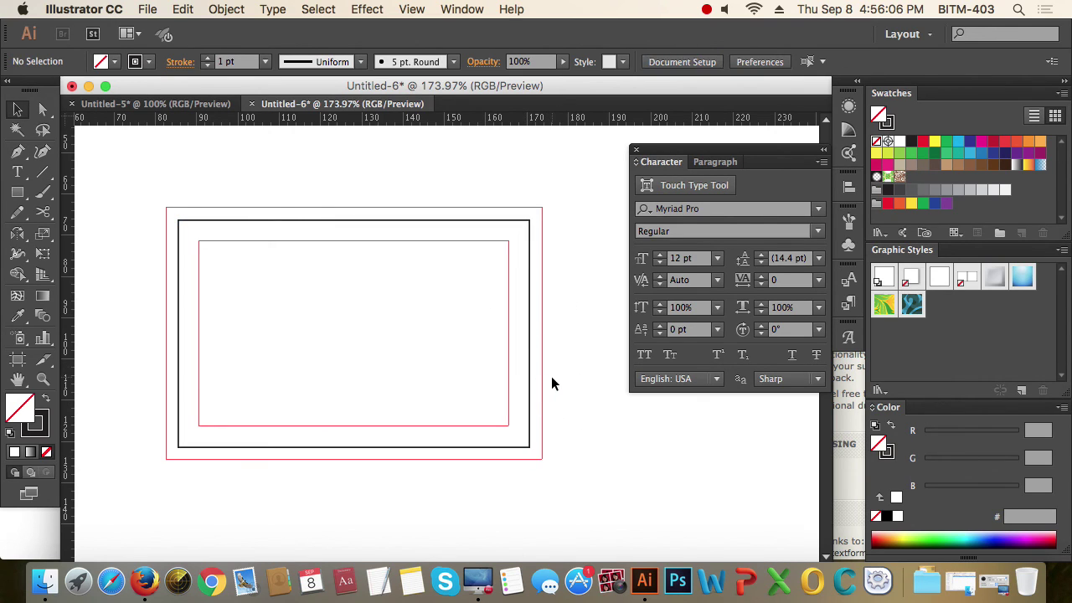
{"action": "left_click_drag", "start_coordinate": [542, 364], "coordinate": [494, 361]}
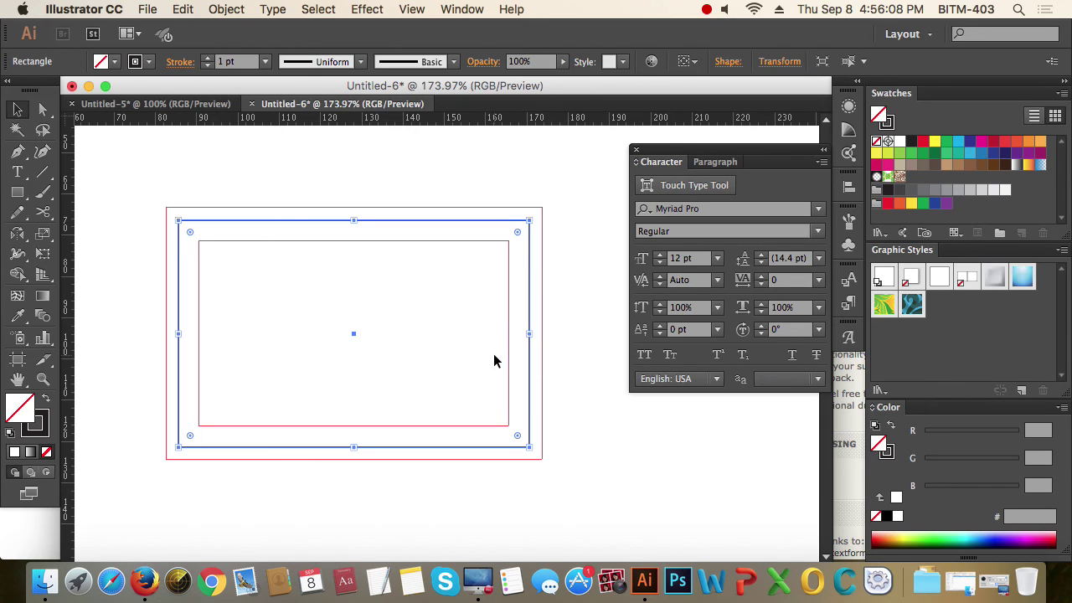
{"action": "left_click", "coordinate": [493, 361]}
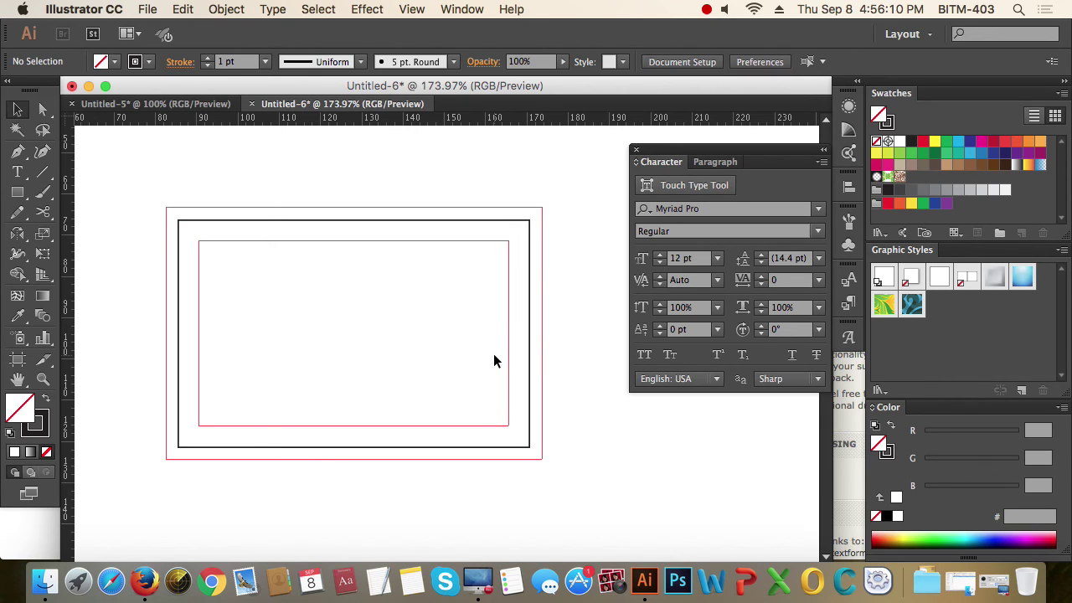
- Zoom in to inspect the card with its bleed and safe-area guides
{"action": "left_click_drag", "start_coordinate": [146, 191], "coordinate": [593, 506]}
{"action": "left_click_drag", "start_coordinate": [568, 410], "coordinate": [439, 395]}
{"action": "left_click", "coordinate": [422, 358], "text": "alt"}
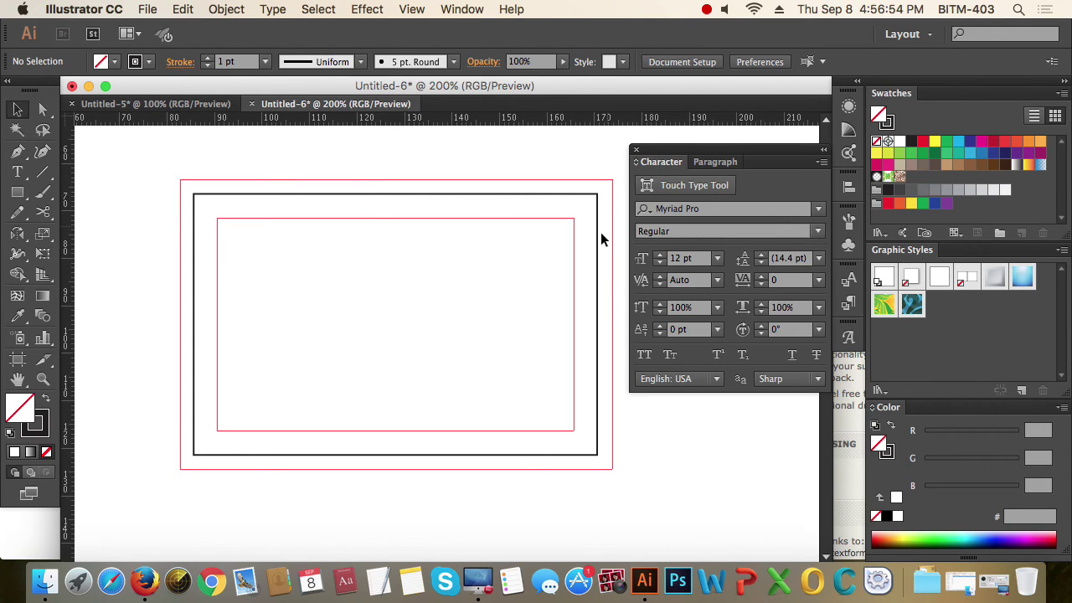
- Draw a thin red-filled bar (ed1c24, no stroke) across the upper part of the card
{"action": "left_click", "coordinate": [17, 191]}
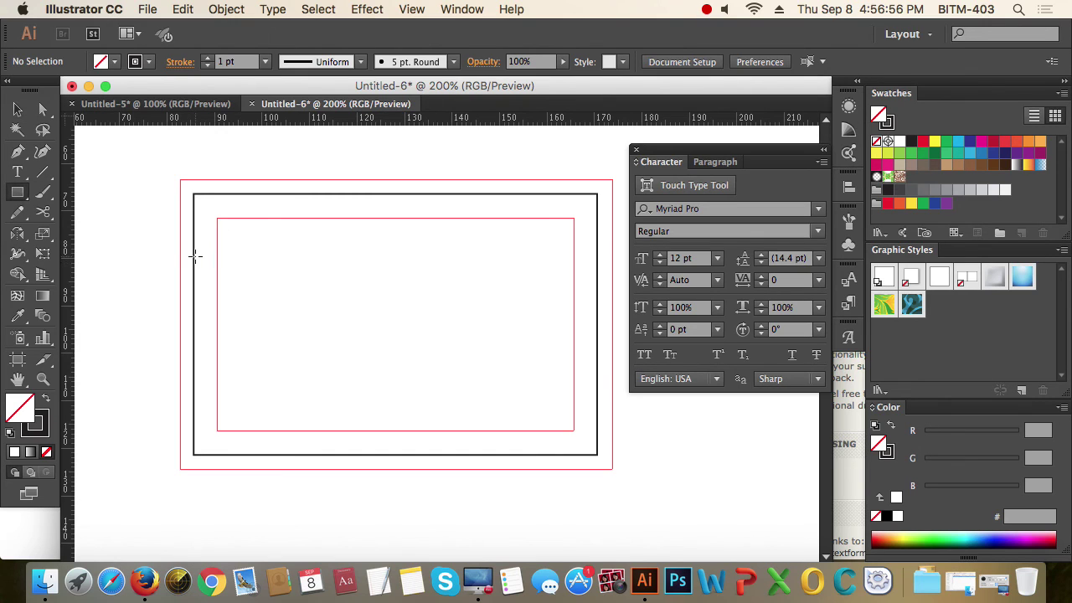
{"action": "left_click_drag", "start_coordinate": [193, 255], "coordinate": [597, 286]}
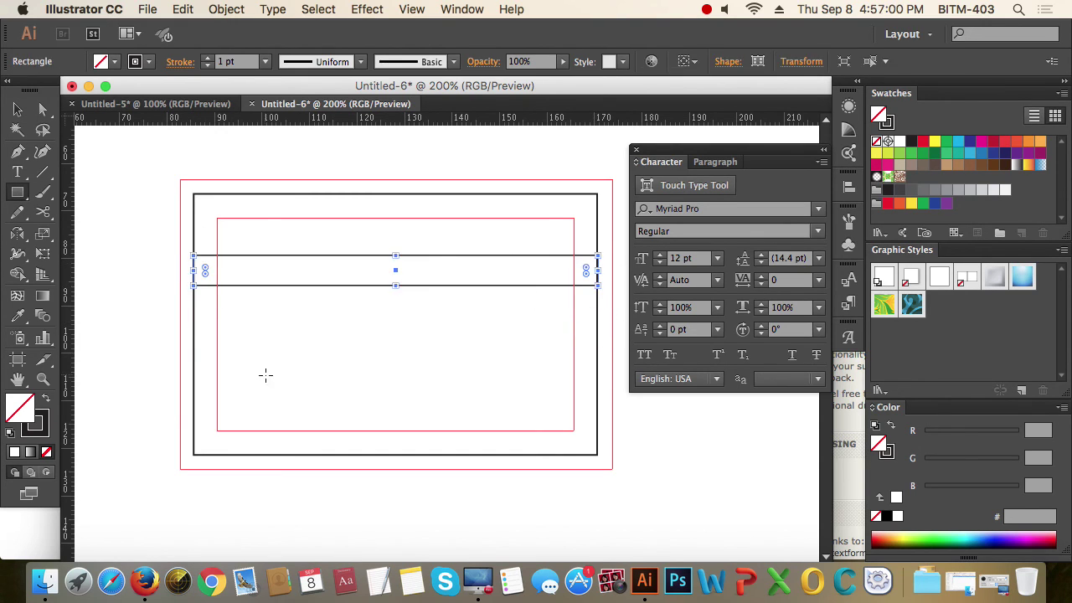
{"action": "left_click", "coordinate": [48, 399]}
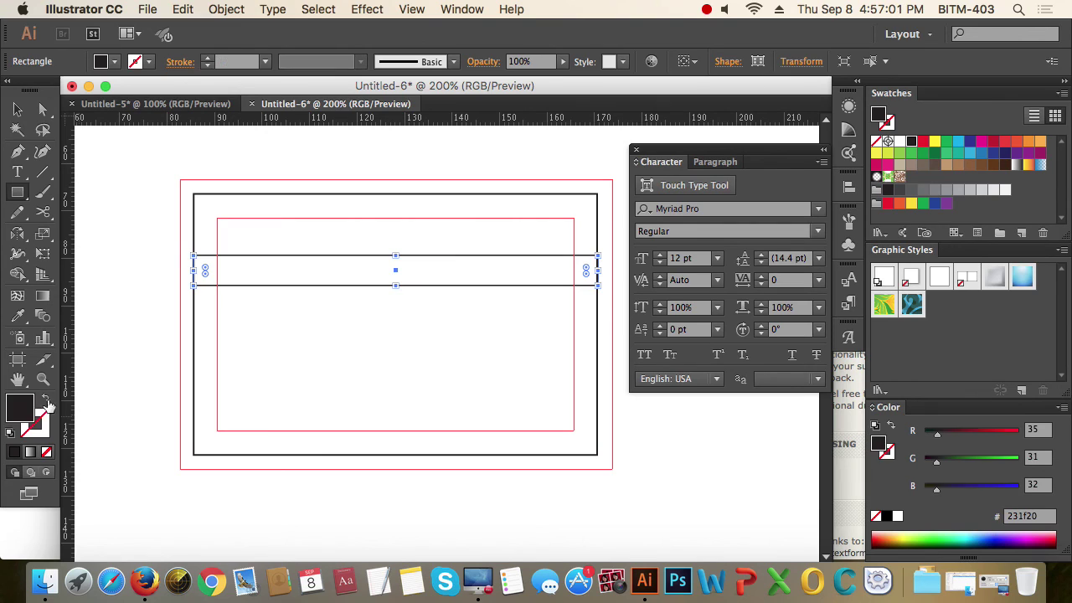
{"action": "left_click", "coordinate": [925, 144]}
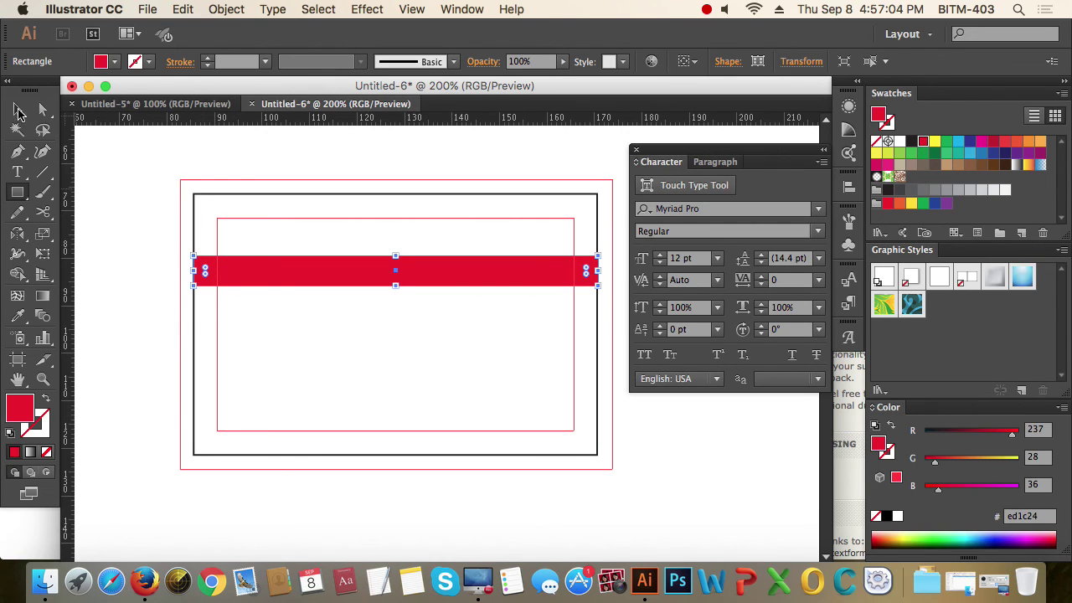
{"action": "key", "text": "v"}
{"action": "left_click", "coordinate": [161, 274]}
{"action": "scroll", "coordinate": [455, 328], "scroll_direction": "right", "scroll_amount": 3}
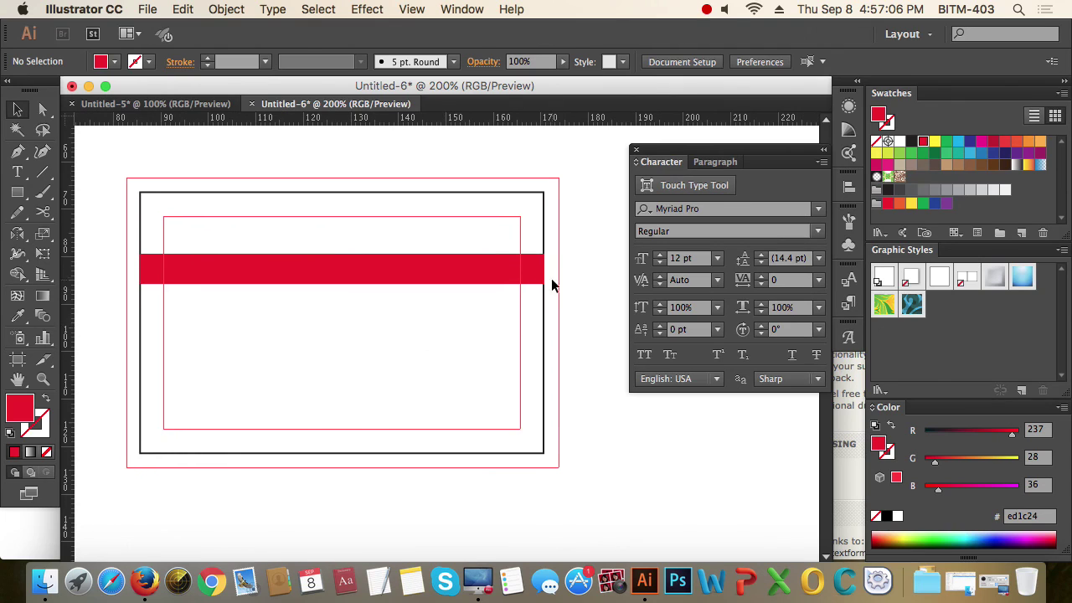
- Stretch the red band's right and left edges out to the bleed guides
{"action": "left_click_drag", "start_coordinate": [535, 243], "coordinate": [540, 334]}
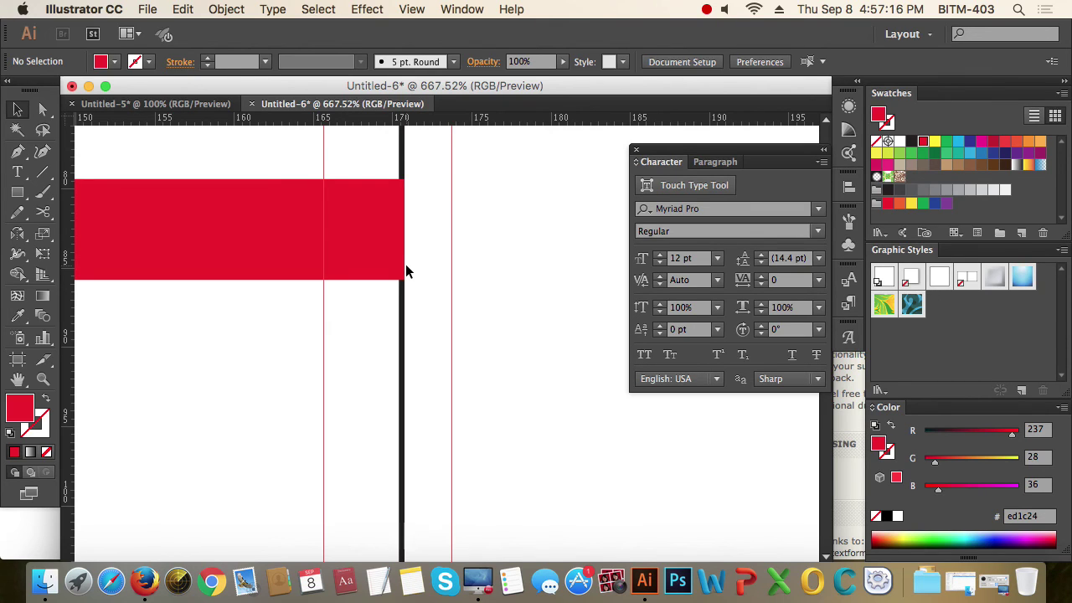
{"action": "left_click_drag", "start_coordinate": [486, 280], "coordinate": [452, 232]}
{"action": "left_click", "coordinate": [291, 260], "text": "alt+super"}
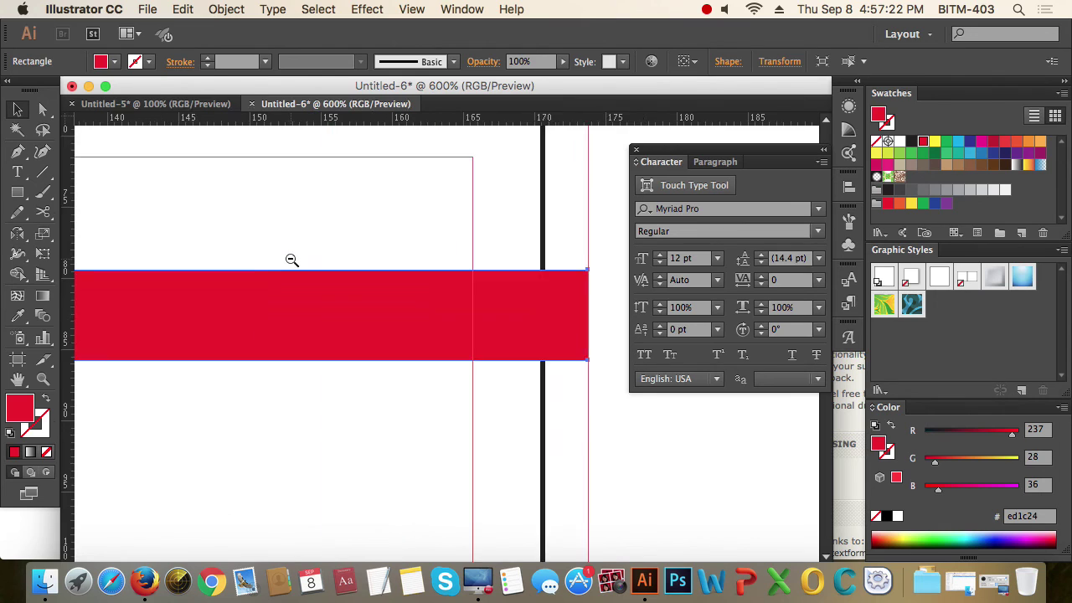
{"action": "left_click", "coordinate": [291, 260], "text": "alt+super"}
{"action": "left_click", "coordinate": [319, 380], "text": "alt+super"}
{"action": "left_click_drag", "start_coordinate": [318, 380], "coordinate": [360, 307]}
{"action": "left_click_drag", "start_coordinate": [165, 242], "coordinate": [306, 359]}
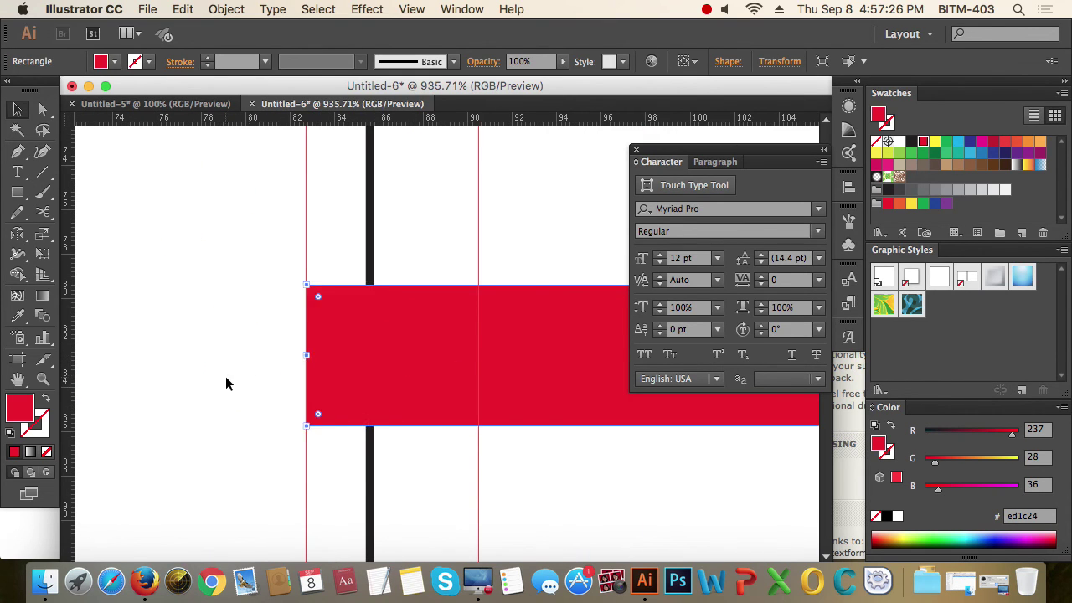
{"action": "left_click", "coordinate": [226, 379]}
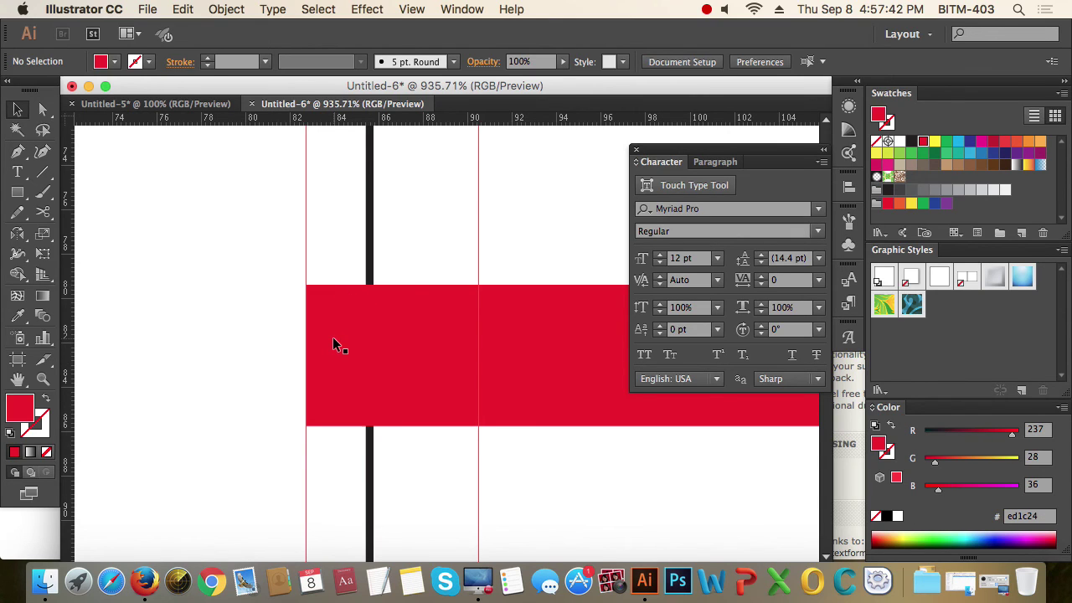
- Move the red band lower, just above the card's vertical center, and check its edges without guides
{"action": "left_click_drag", "start_coordinate": [412, 357], "coordinate": [409, 355]}
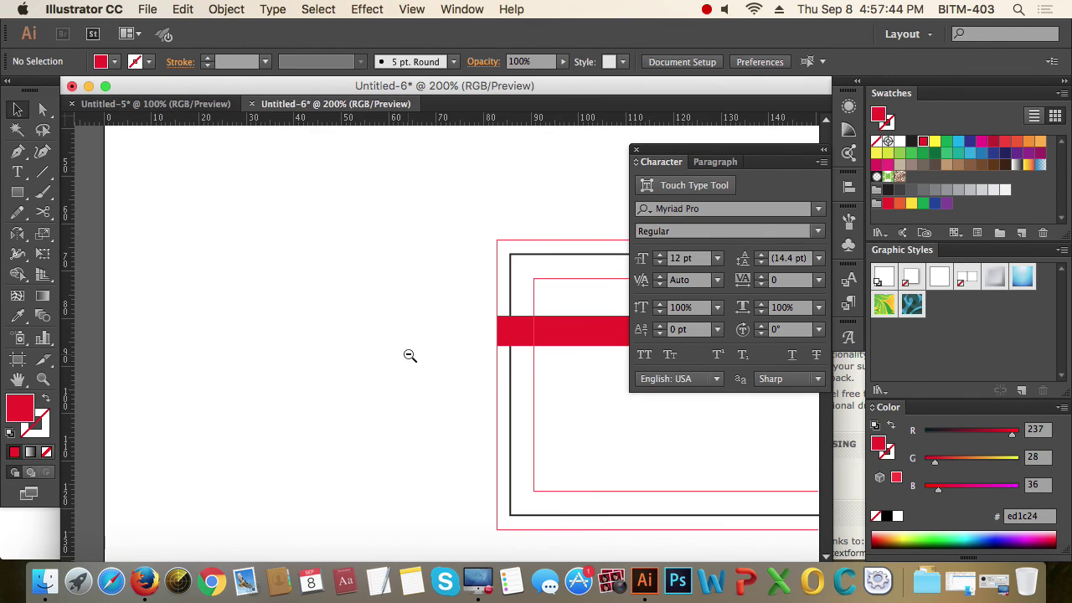
{"action": "scroll", "coordinate": [366, 324], "scroll_direction": "right", "scroll_amount": 10}
{"action": "scroll", "coordinate": [366, 323], "scroll_direction": "down", "scroll_amount": 3}
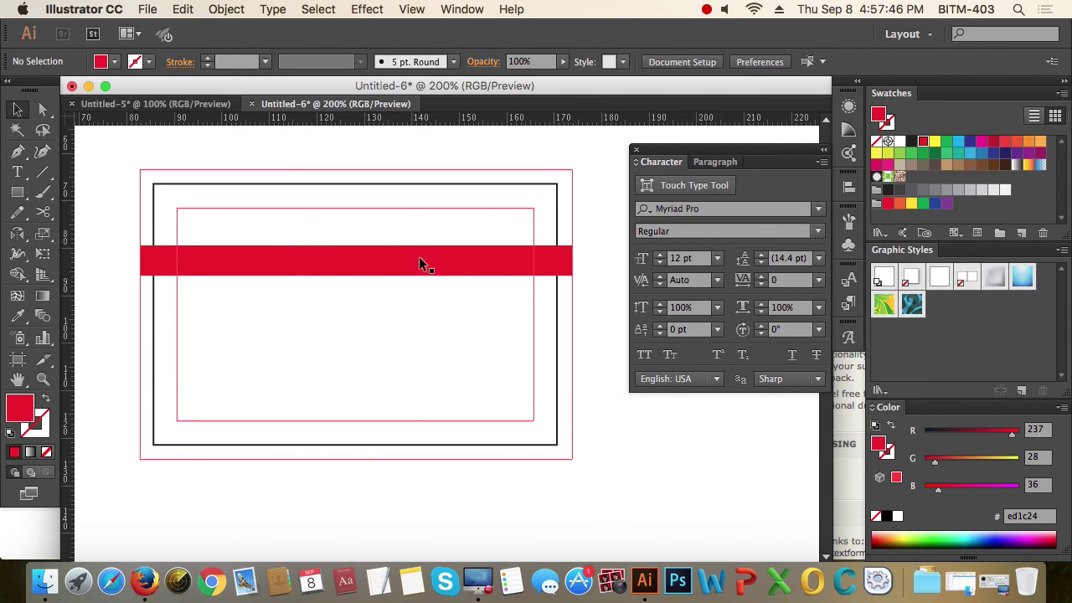
{"action": "left_click_drag", "start_coordinate": [401, 268], "coordinate": [402, 302]}
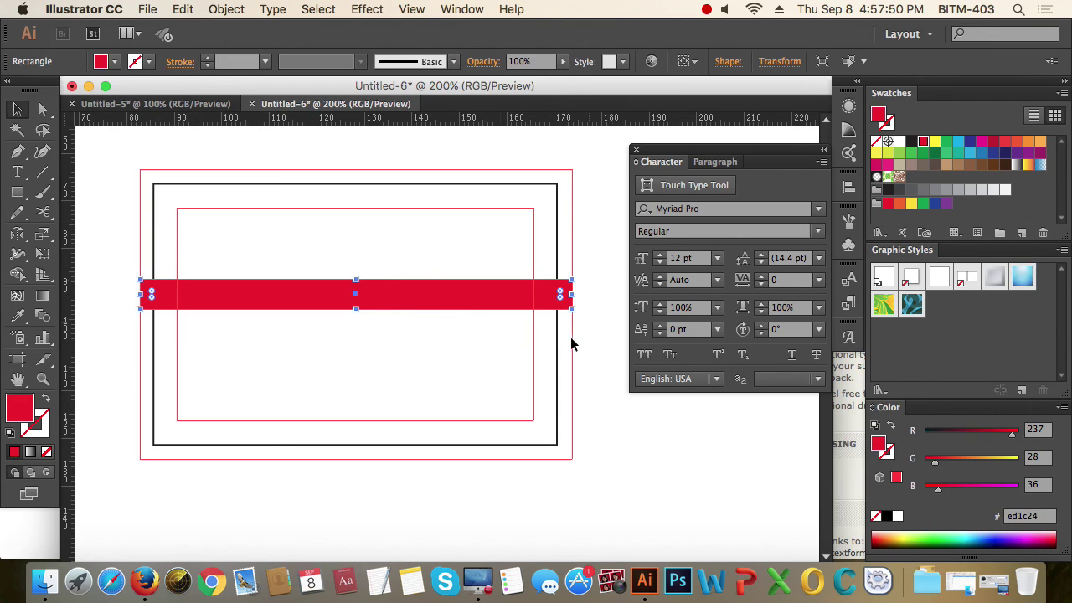
{"action": "key", "text": "super+shift+b"}
{"action": "key", "text": "super+semicolon"}
{"action": "key", "text": "super+semicolon"}
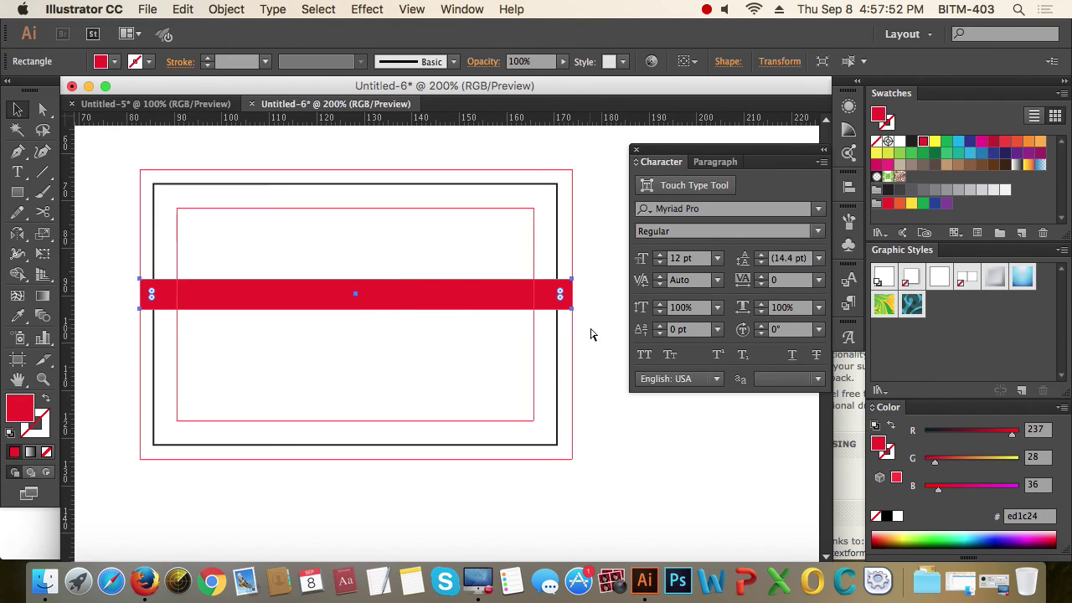
{"action": "key", "text": "super+shift+b"}
- Type the cardholder's name as a text line below the band, correcting typos
{"action": "left_click", "coordinate": [590, 334]}
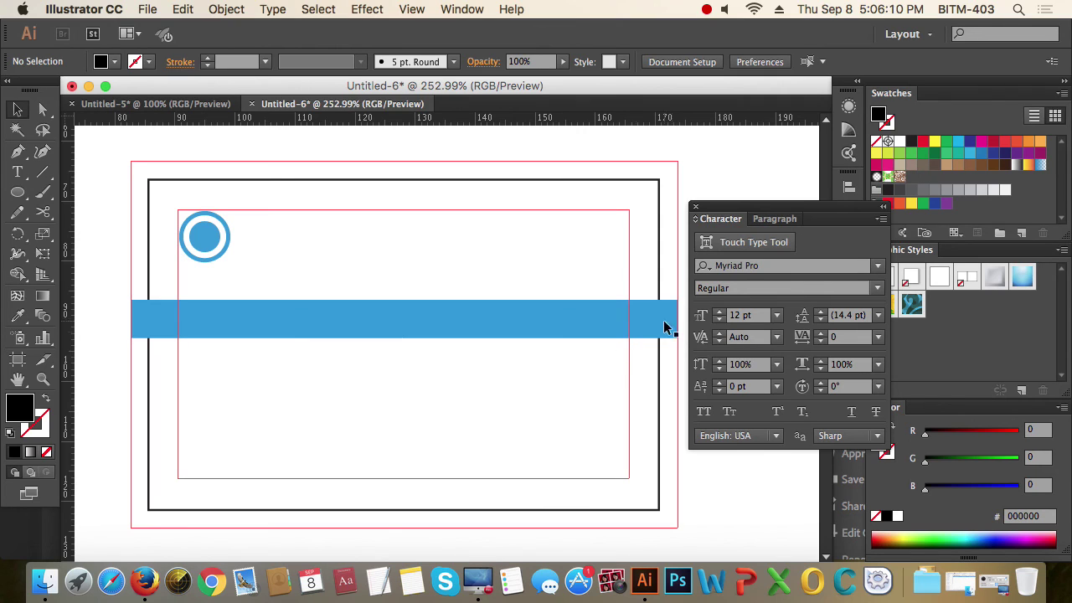
{"action": "key", "text": "t"}
{"action": "left_click", "coordinate": [455, 400]}
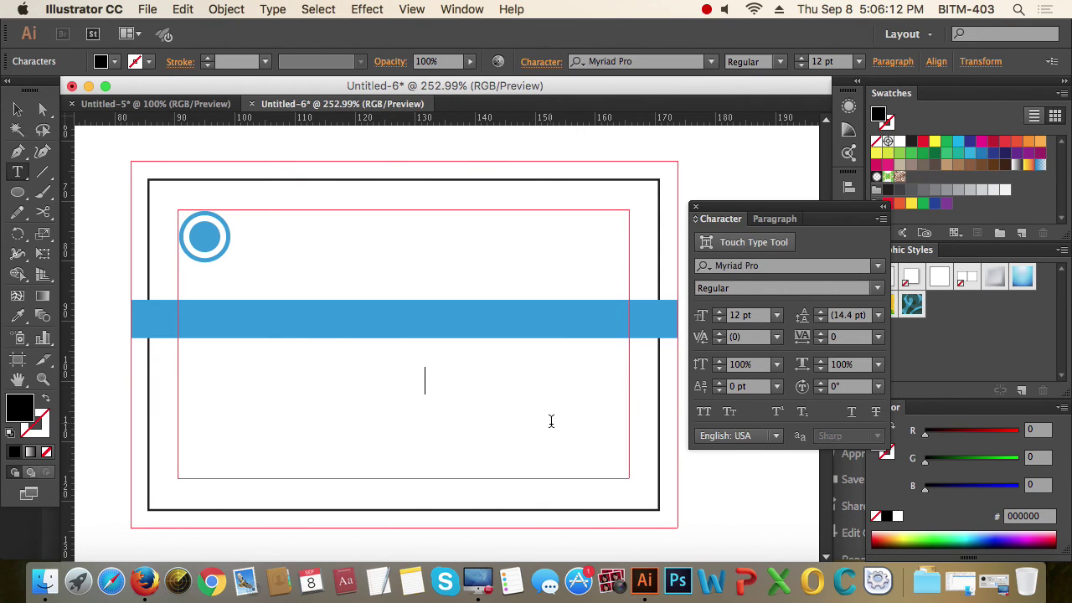
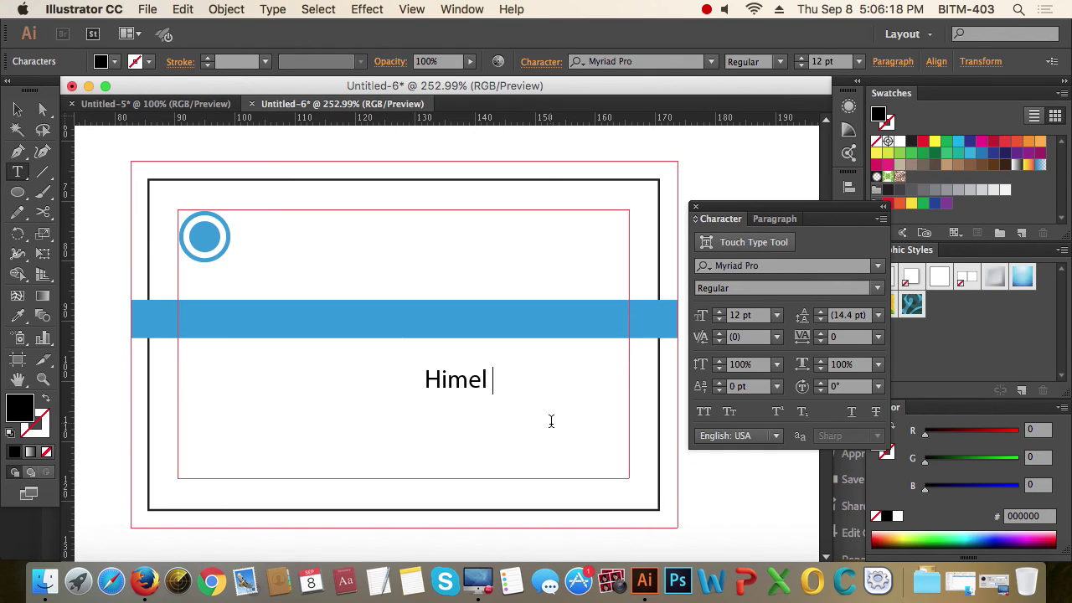
{"action": "key", "text": "Escape"}
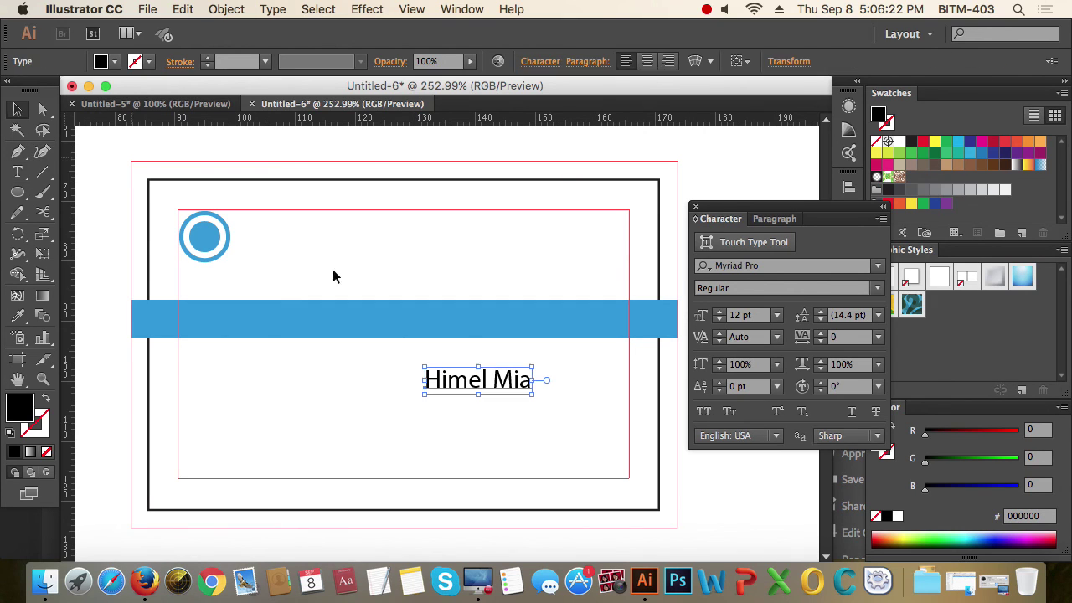
- Move the name to the card's top-right corner and set it to 14 pt
{"action": "left_click_drag", "start_coordinate": [486, 380], "coordinate": [584, 220]}
{"action": "left_click_drag", "start_coordinate": [479, 184], "coordinate": [682, 273]}
{"action": "left_click_drag", "start_coordinate": [402, 362], "coordinate": [492, 282]}
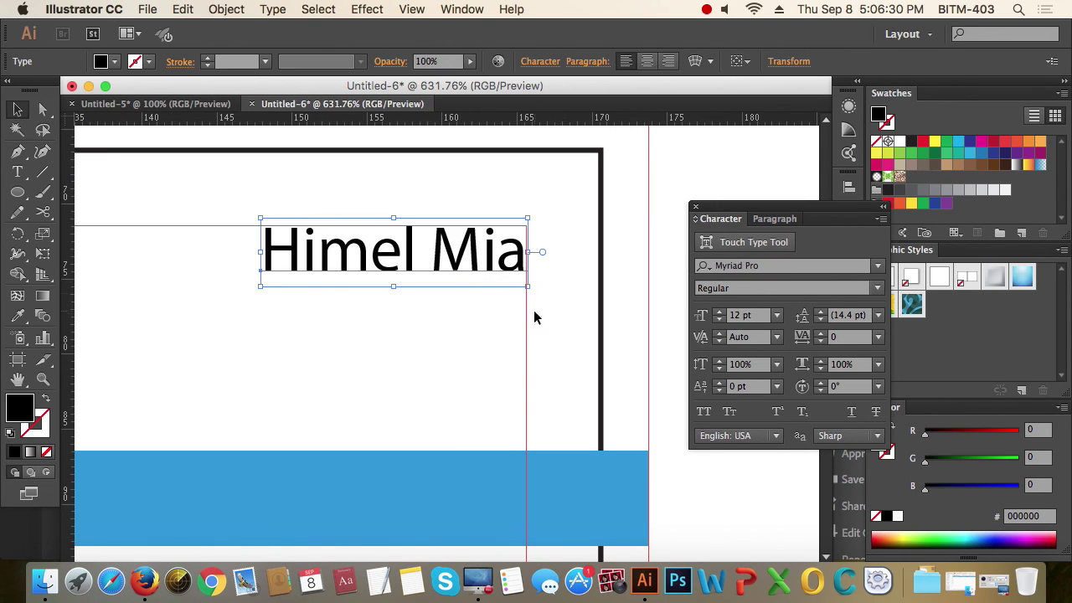
{"action": "left_click", "coordinate": [764, 317]}
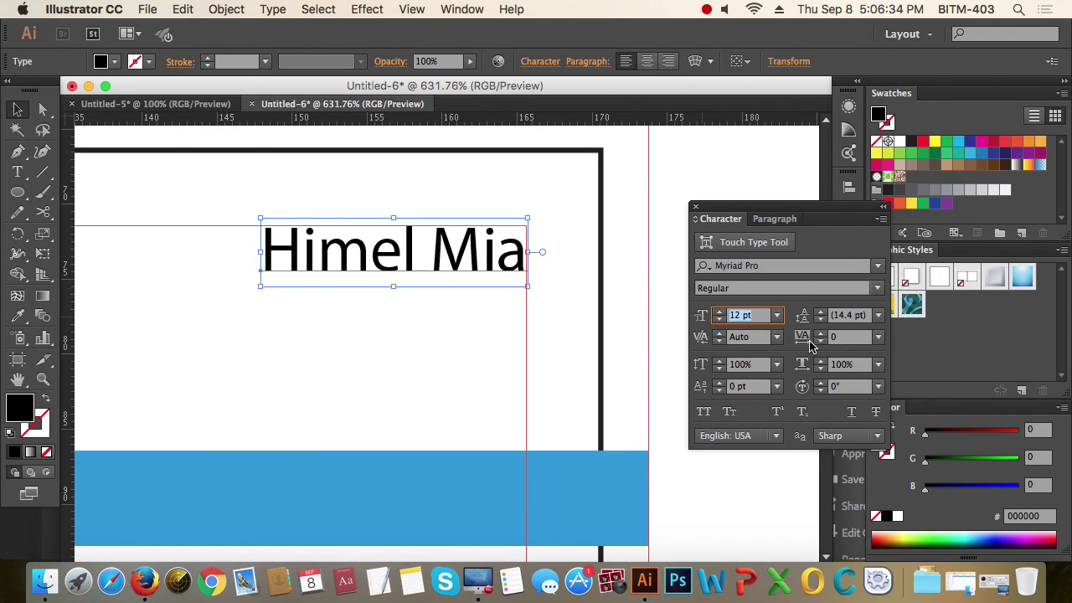
{"action": "type", "text": "14"}
{"action": "key", "text": "Return"}
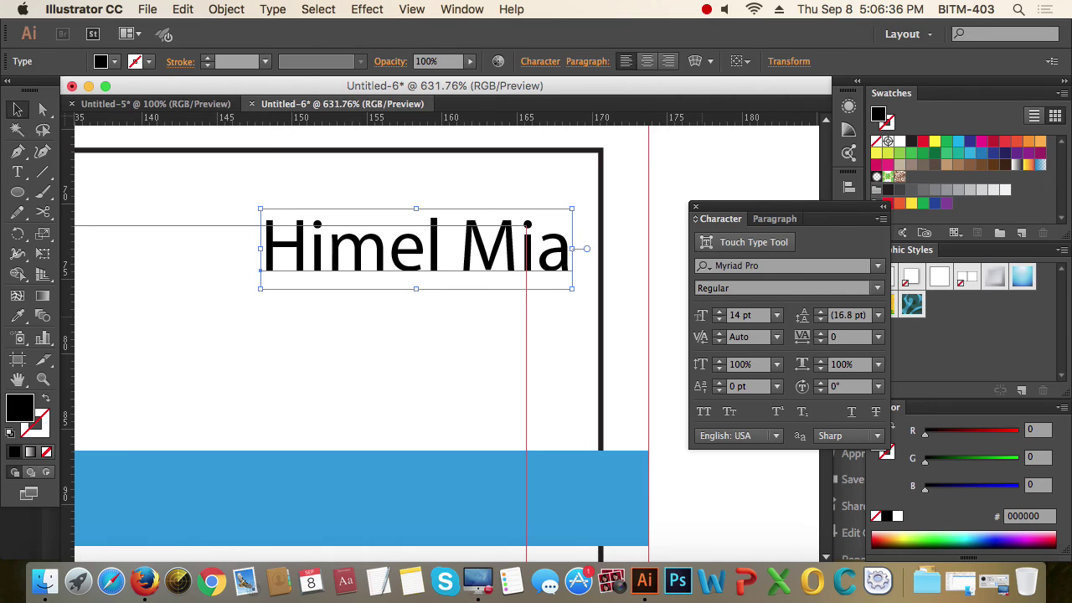
- Align the name onto the right margin guide and zoom out to the whole card
{"action": "left_click_drag", "start_coordinate": [542, 259], "coordinate": [494, 266]}
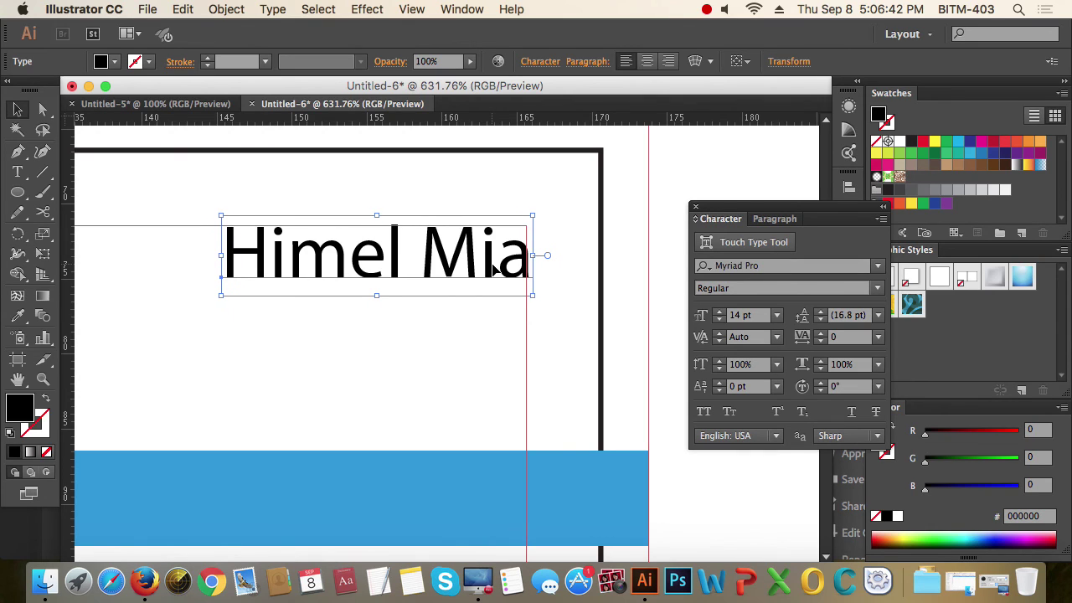
{"action": "left_click_drag", "start_coordinate": [495, 268], "coordinate": [491, 267]}
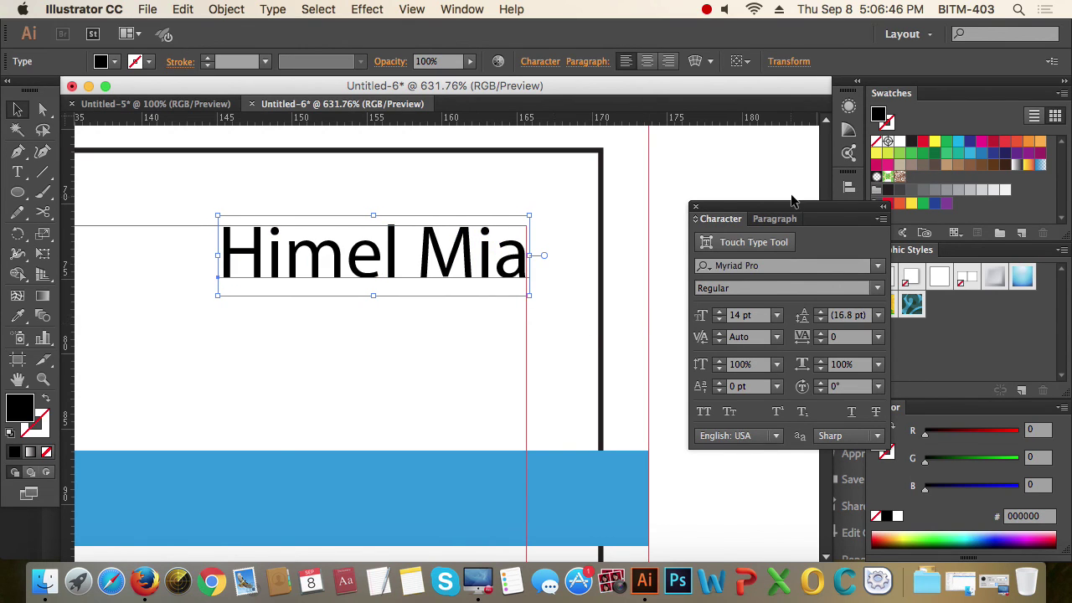
{"action": "left_click_drag", "start_coordinate": [788, 204], "coordinate": [747, 196]}
{"action": "left_click", "coordinate": [388, 278], "text": "alt+super"}
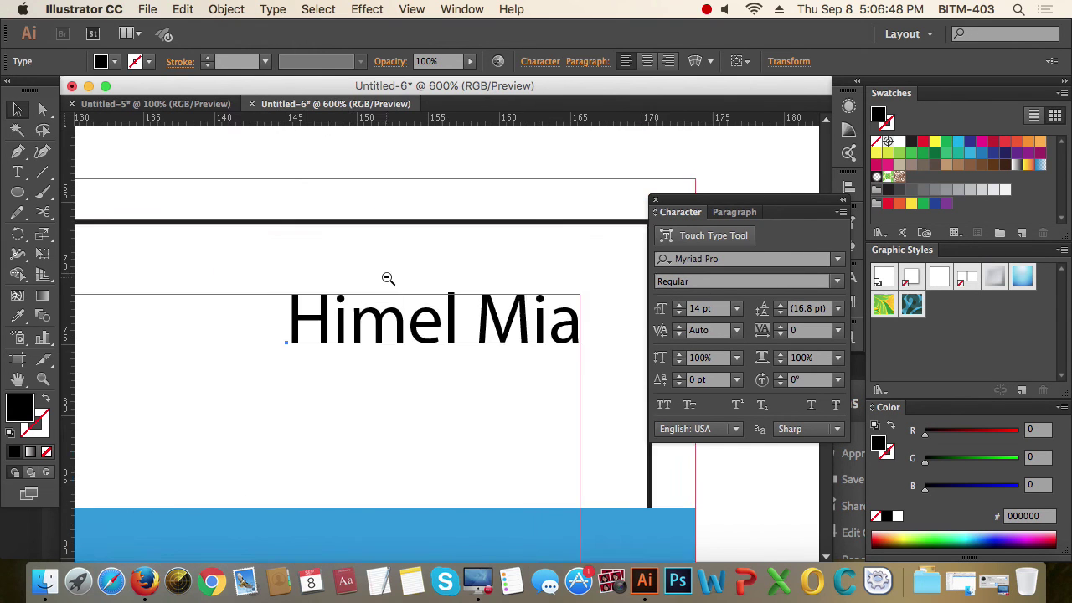
{"action": "left_click", "coordinate": [388, 279], "text": "alt+super"}
{"action": "left_click", "coordinate": [475, 355], "text": "alt+super"}
{"action": "left_click", "coordinate": [475, 355], "text": "alt+super"}
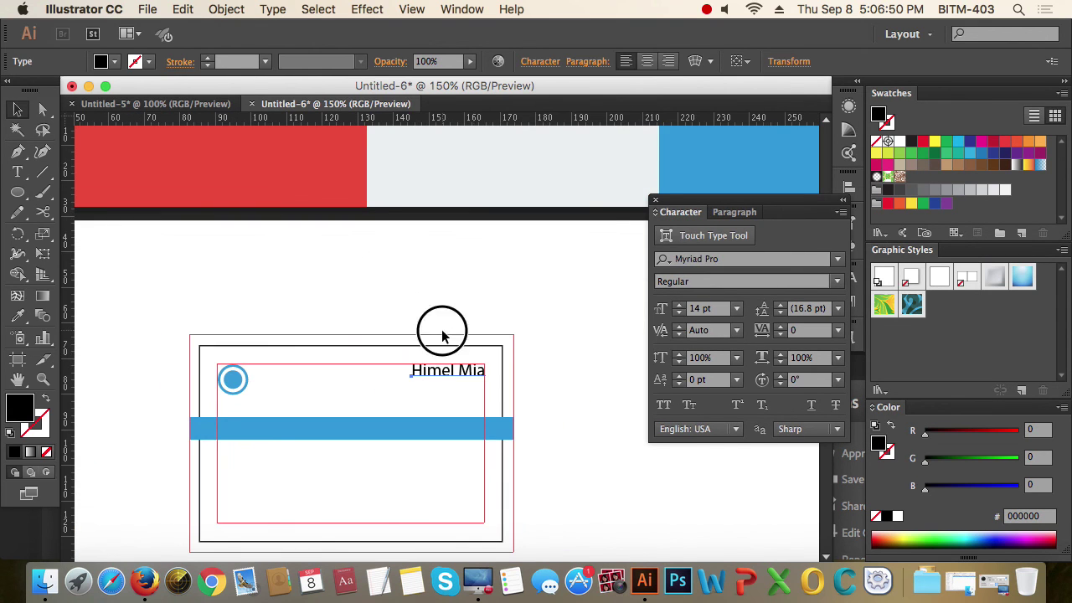
- Colour the name with the palette's darker blue using the Eyedropper
{"action": "left_click", "coordinate": [442, 335], "text": "alt+super"}
{"action": "left_click", "coordinate": [442, 335], "text": "alt+super"}
{"action": "left_click", "coordinate": [442, 333], "text": "alt+super"}
{"action": "scroll", "coordinate": [431, 307], "scroll_direction": "right", "scroll_amount": 3}
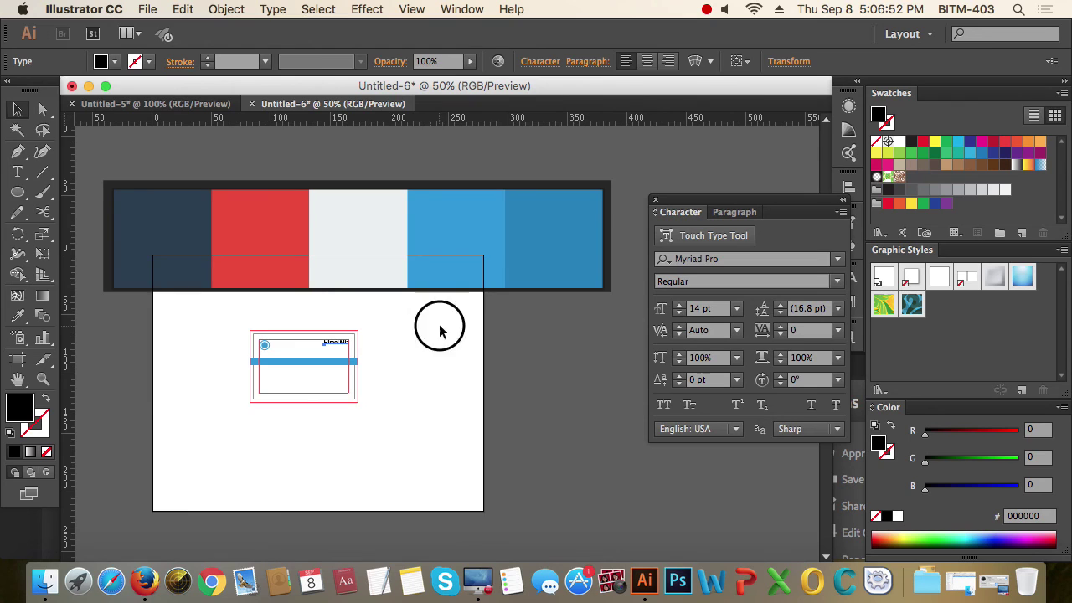
{"action": "left_click_drag", "start_coordinate": [439, 331], "coordinate": [467, 289]}
{"action": "left_click_drag", "start_coordinate": [112, 168], "coordinate": [474, 407]}
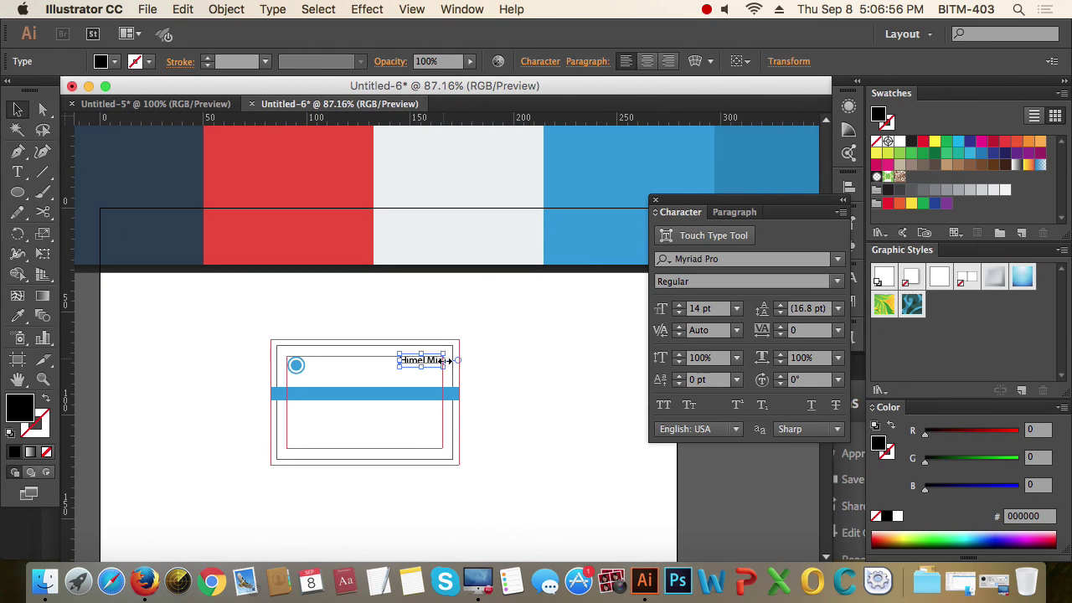
{"action": "key", "text": "i"}
{"action": "left_click", "coordinate": [737, 171]}
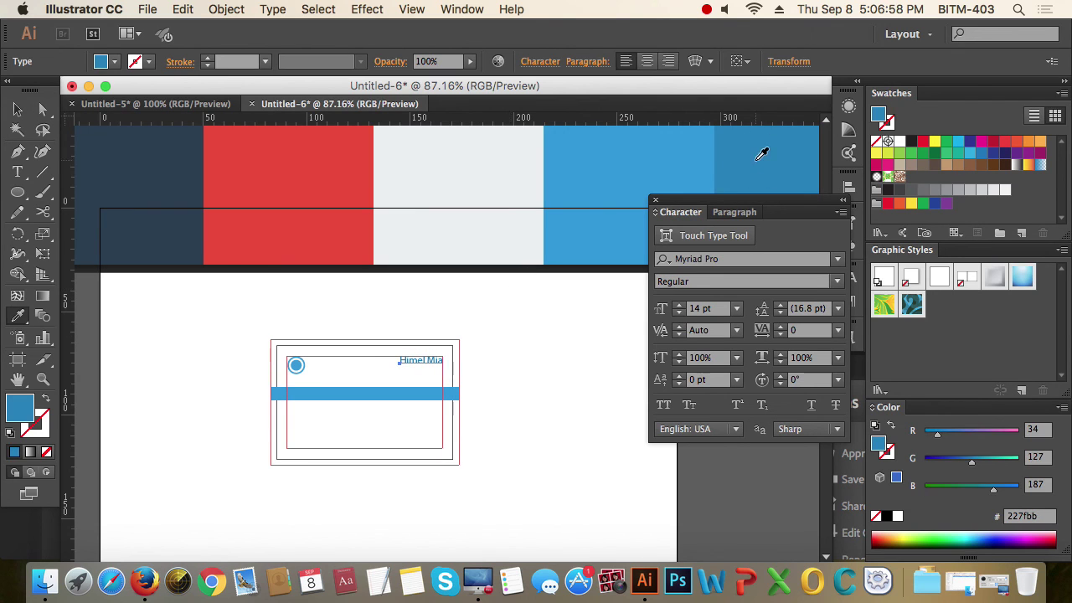
{"action": "key", "text": "v"}
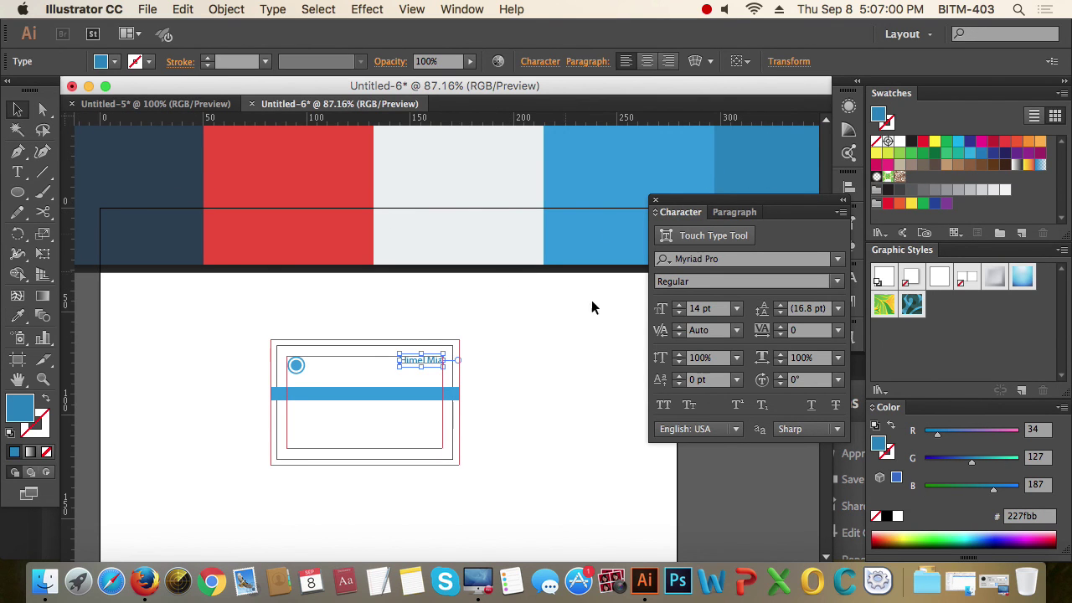
- Check the Flat UI palette page in the browser, then return to Illustrator
{"action": "key", "text": "super+Tab"}
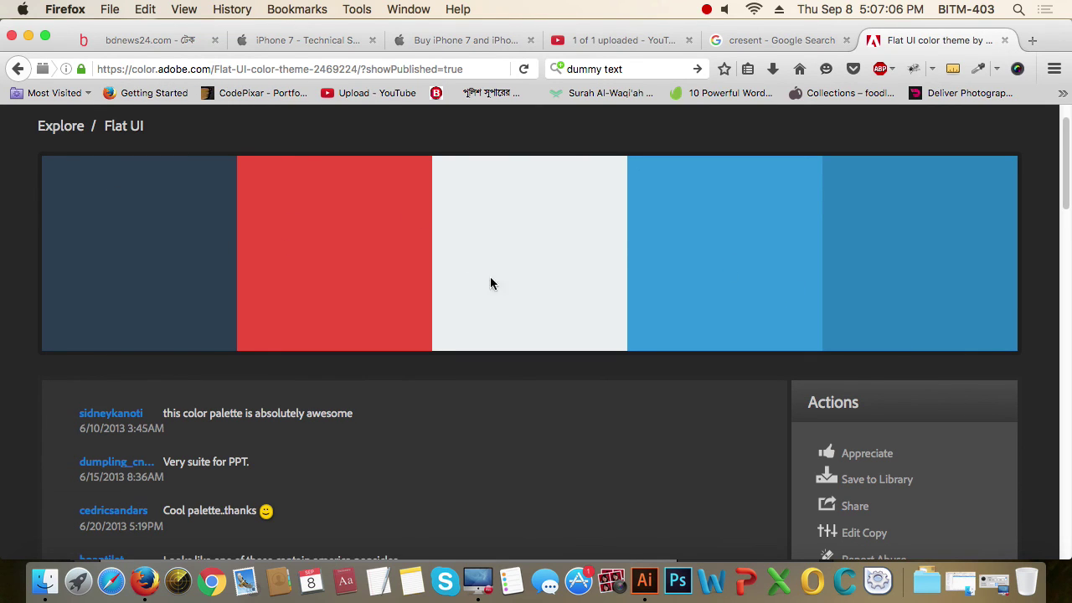
{"action": "mouse_move", "coordinate": [606, 304]}
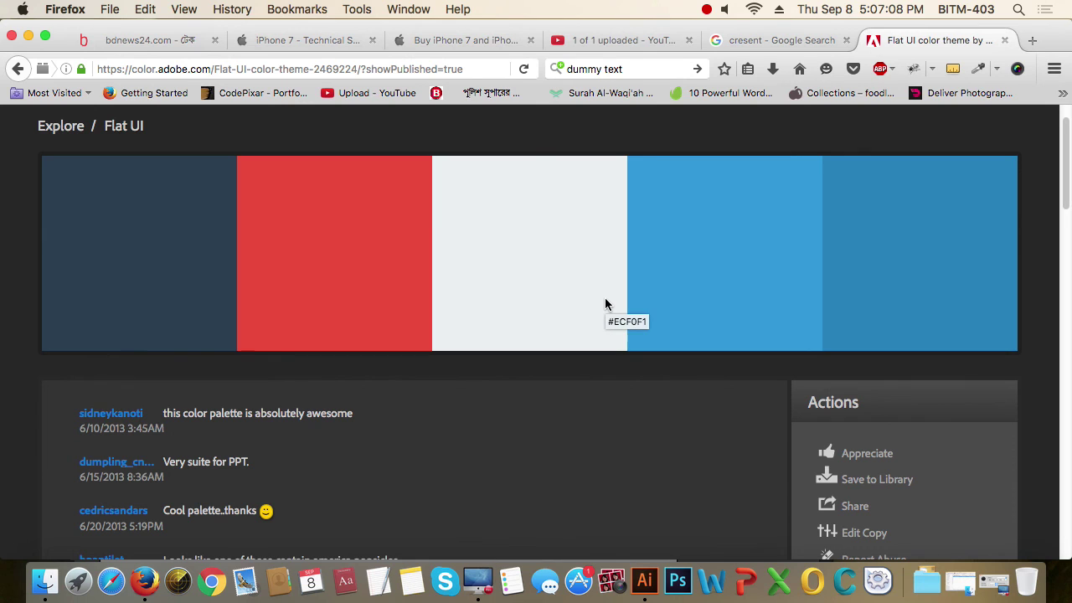
{"action": "key", "text": "super+Tab"}
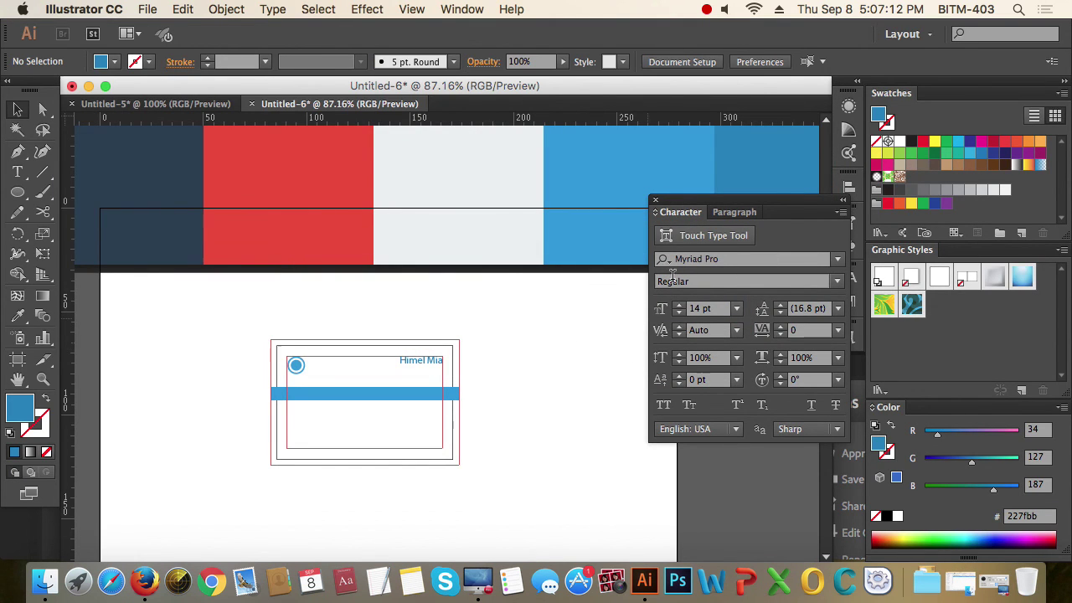
- Duplicate the name text just below itself and retype the copy as 'Executive'
{"action": "left_click_drag", "start_coordinate": [703, 202], "coordinate": [717, 205]}
{"action": "left_click_drag", "start_coordinate": [385, 326], "coordinate": [494, 427]}
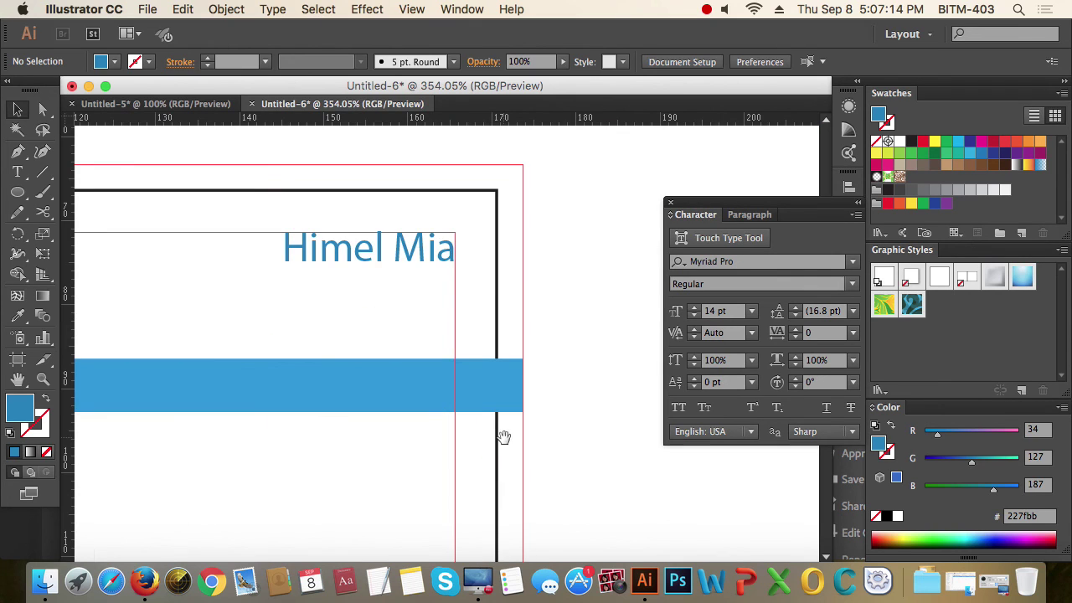
{"action": "left_click_drag", "start_coordinate": [431, 296], "coordinate": [546, 259]}
{"action": "left_click", "coordinate": [492, 210]}
{"action": "left_click_drag", "start_coordinate": [521, 216], "coordinate": [519, 254]}
{"action": "double_click", "coordinate": [507, 253]}
{"action": "key", "text": "super+a"}
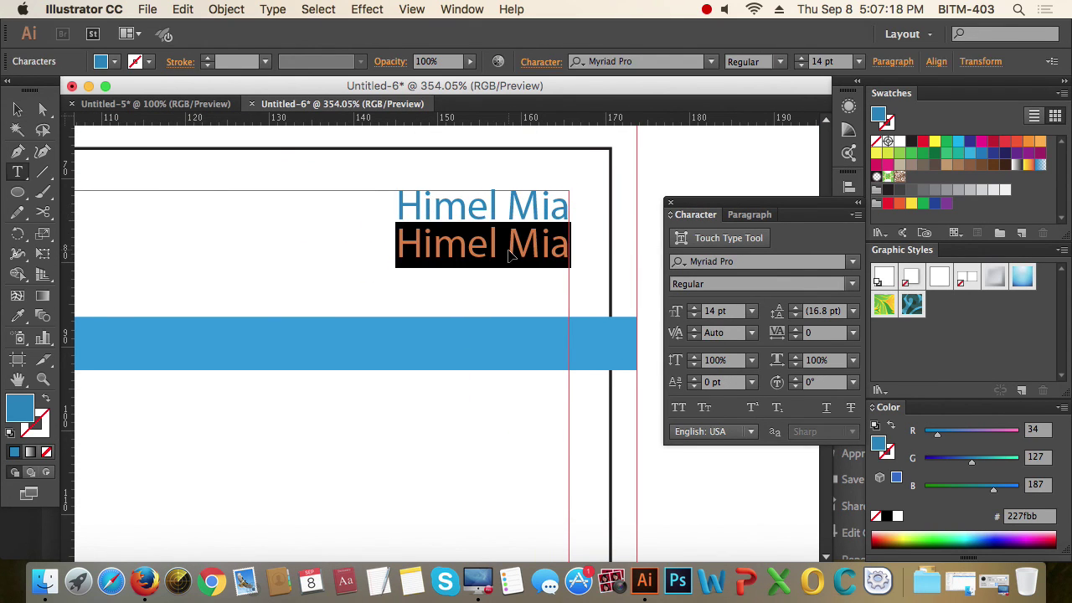
{"action": "type", "text": "Exe"}
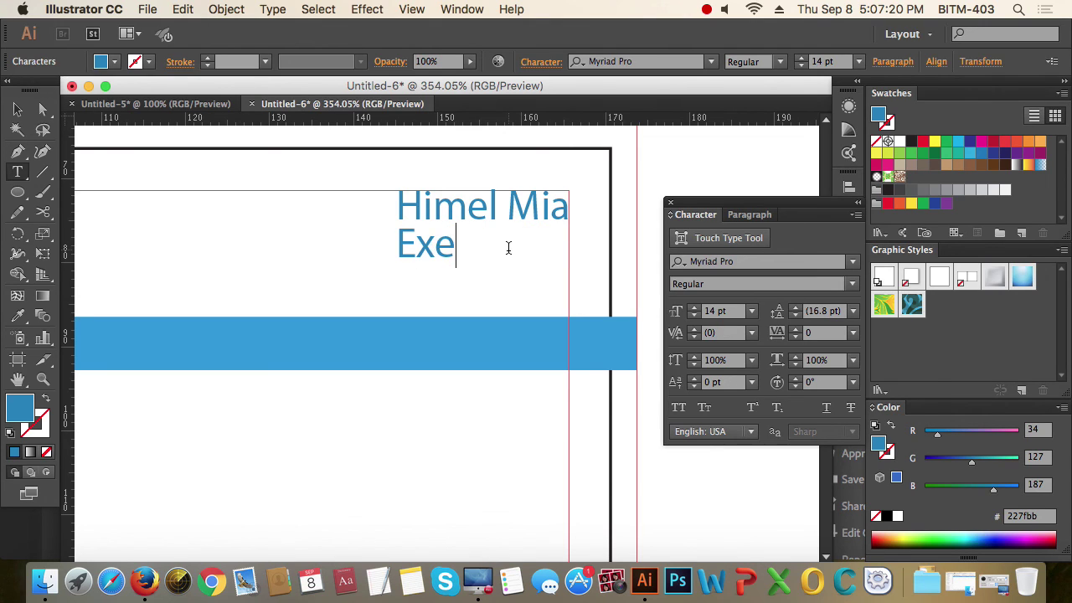
{"action": "type", "text": "cutive"}
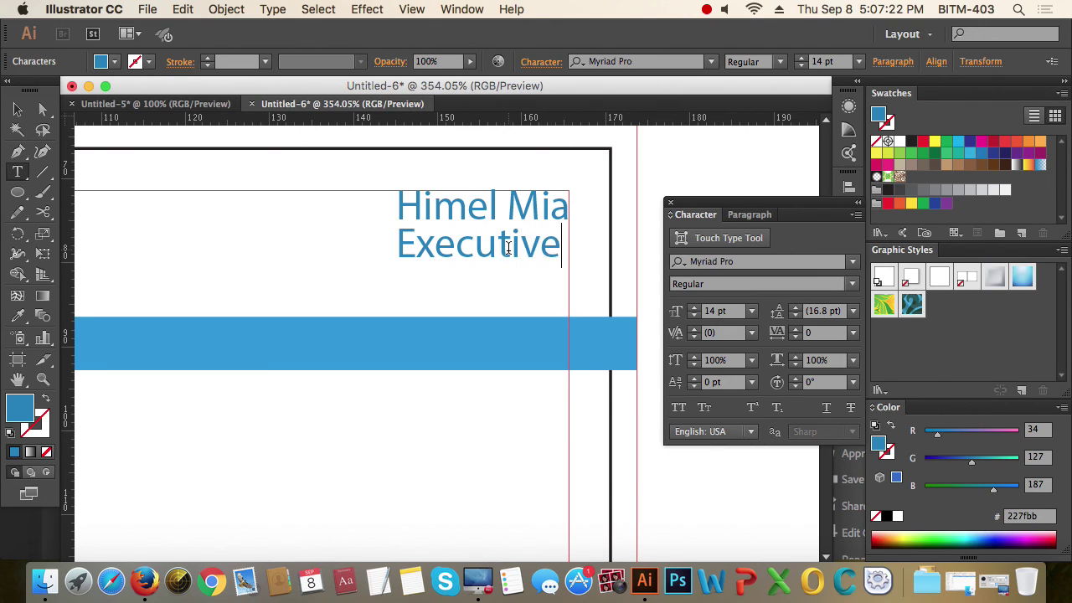
{"action": "key", "text": "Escape"}
- Set 'Executive' to 9 pt and move it up under the name
{"action": "double_click", "coordinate": [509, 255]}
{"action": "left_click", "coordinate": [740, 310]}
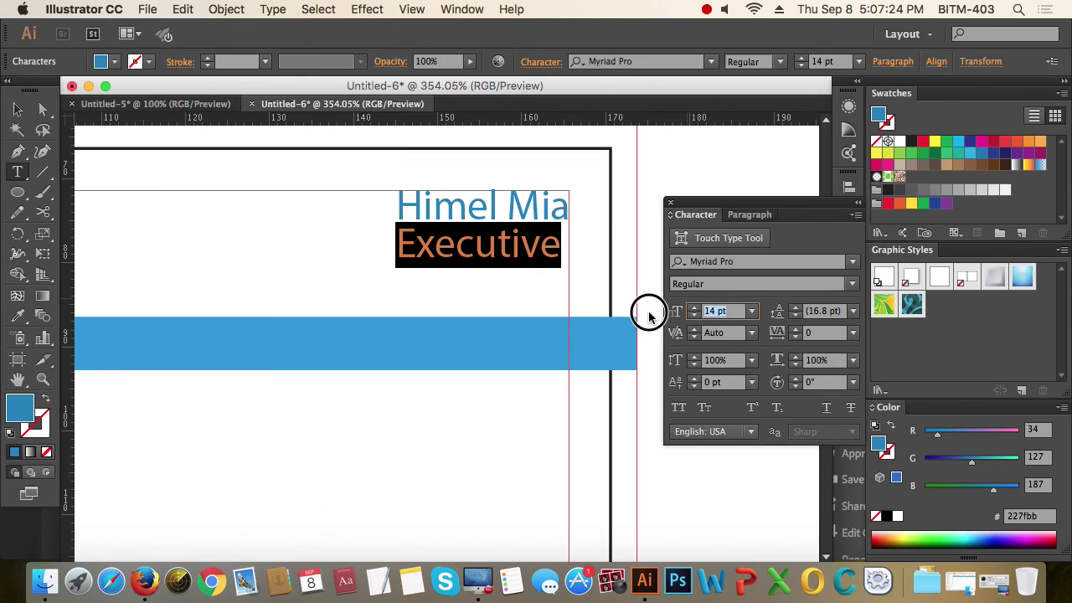
{"action": "type", "text": "9"}
{"action": "key", "text": "Return"}
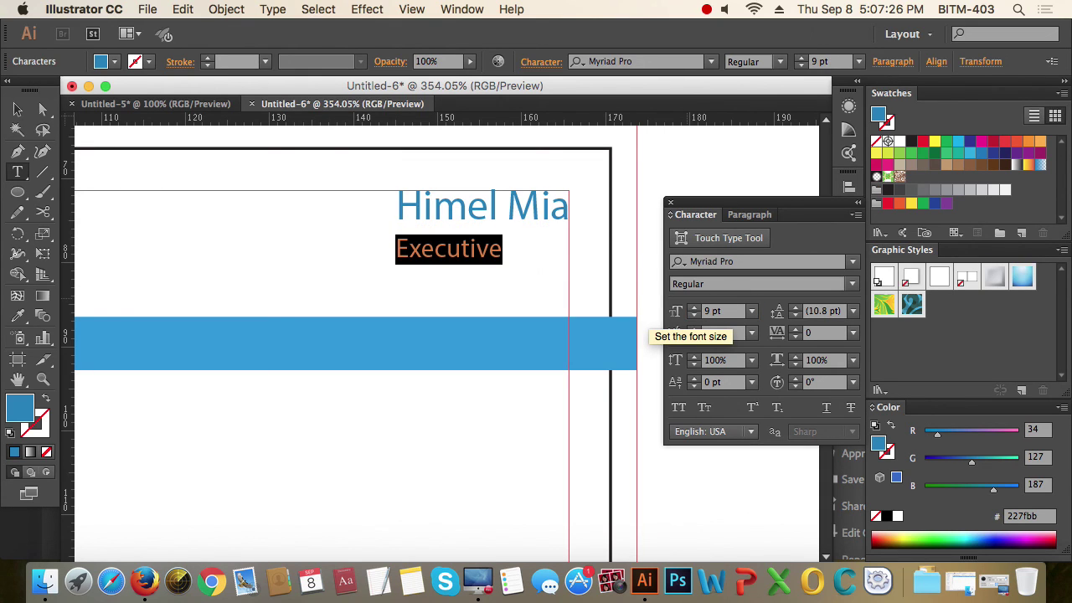
{"action": "left_click", "coordinate": [19, 110]}
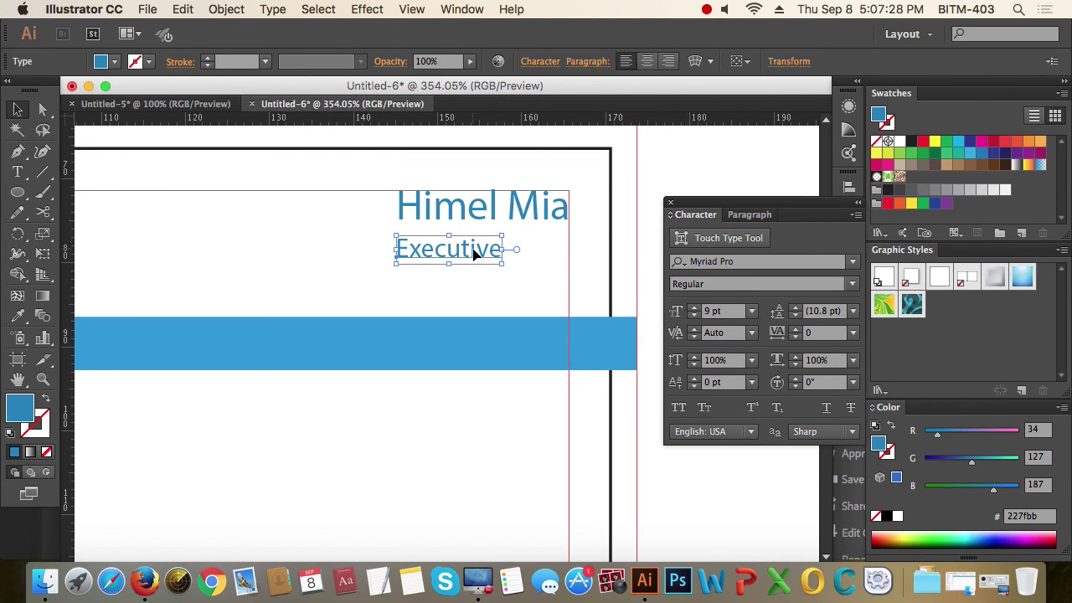
{"action": "left_click_drag", "start_coordinate": [474, 255], "coordinate": [542, 241]}
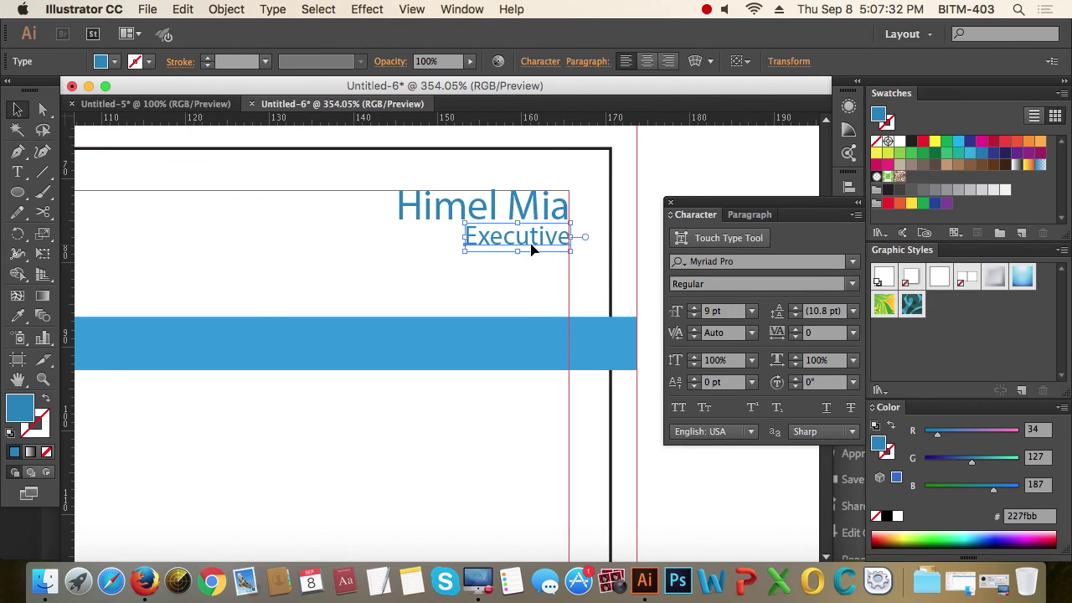
- Colour the Executive title the palette's dark navy with the Eyedropper
{"action": "left_click", "coordinate": [469, 211], "text": "alt+super"}
{"action": "left_click", "coordinate": [467, 221], "text": "alt+super"}
{"action": "left_click", "coordinate": [491, 359], "text": "alt+super"}
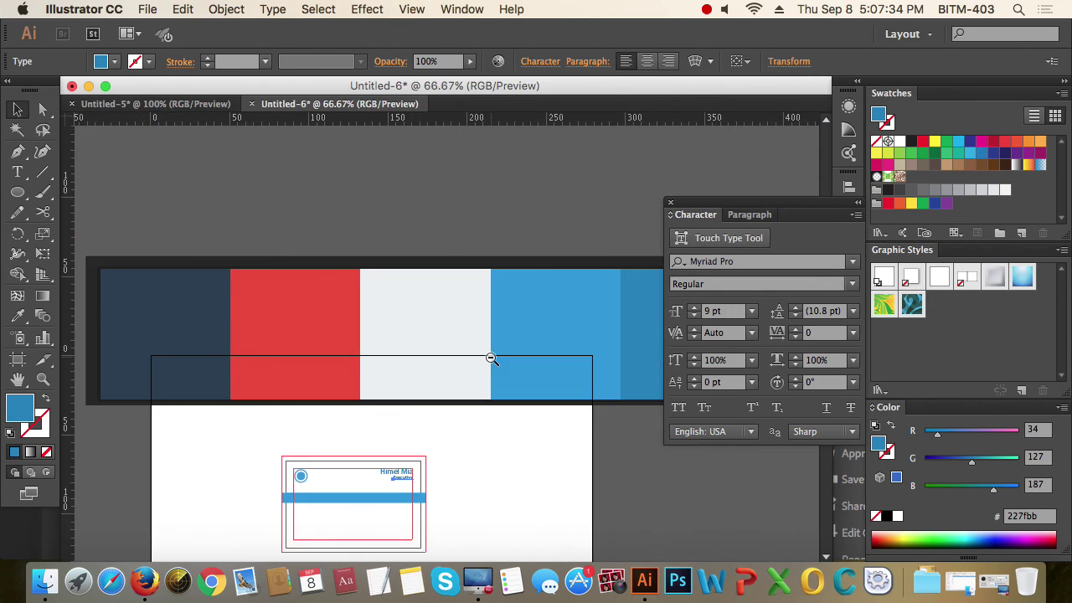
{"action": "left_click_drag", "start_coordinate": [491, 359], "coordinate": [399, 311]}
{"action": "key", "text": "i"}
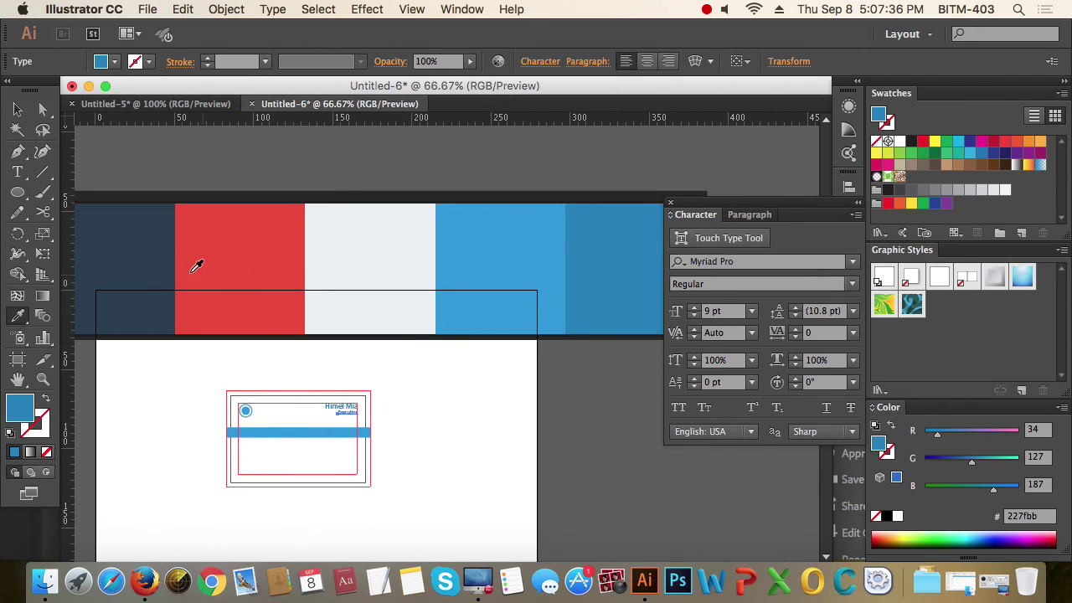
{"action": "left_click", "coordinate": [127, 261]}
{"action": "left_click", "coordinate": [20, 114]}
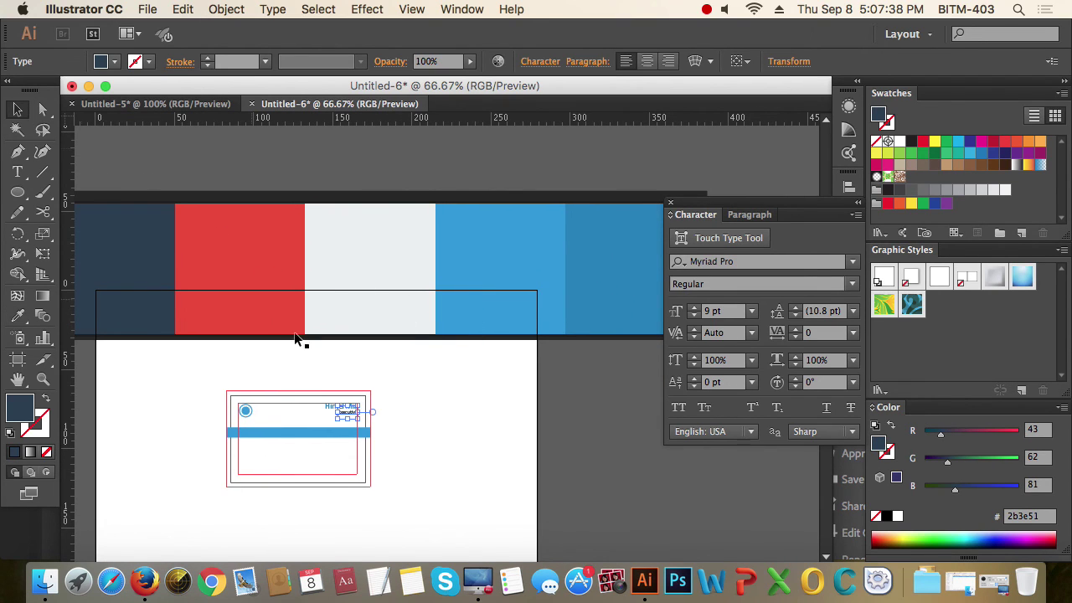
{"action": "left_click", "coordinate": [383, 411]}
- Check the name and title block, then select the logo circle
{"action": "left_click_drag", "start_coordinate": [300, 378], "coordinate": [410, 448]}
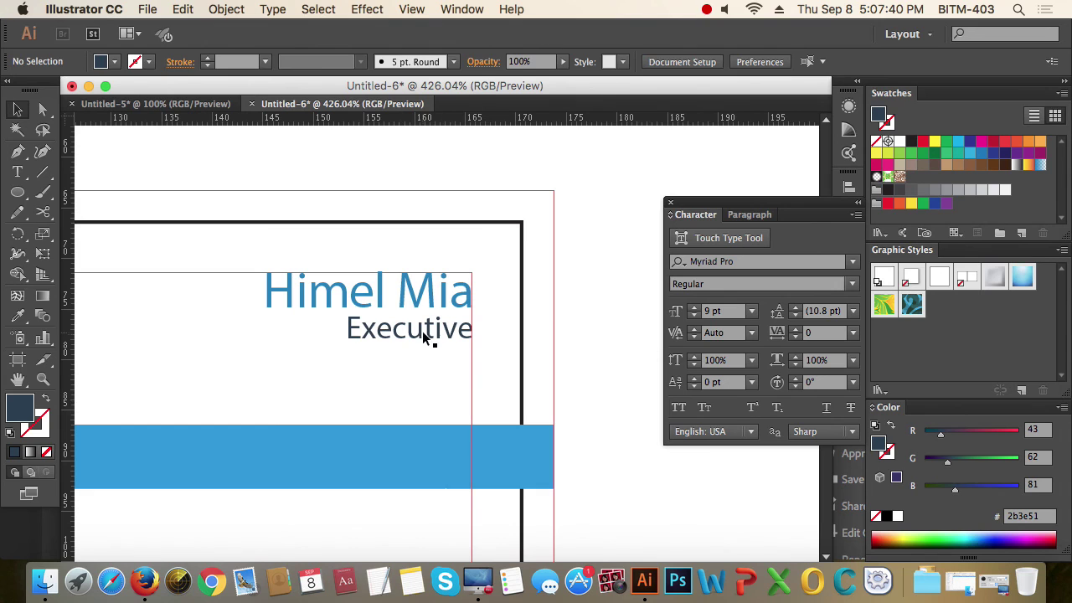
{"action": "left_click", "coordinate": [425, 336]}
{"action": "left_click", "coordinate": [445, 431]}
{"action": "left_click", "coordinate": [445, 430], "text": "alt"}
{"action": "left_click", "coordinate": [428, 401], "text": "alt"}
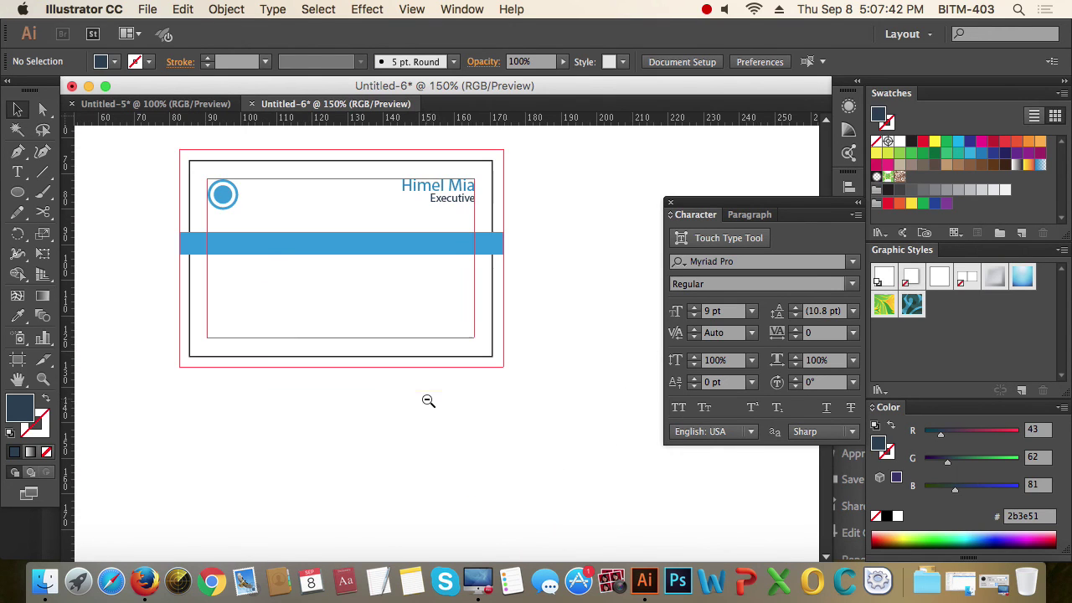
{"action": "left_click_drag", "start_coordinate": [155, 147], "coordinate": [325, 289]}
{"action": "left_click", "coordinate": [378, 279]}
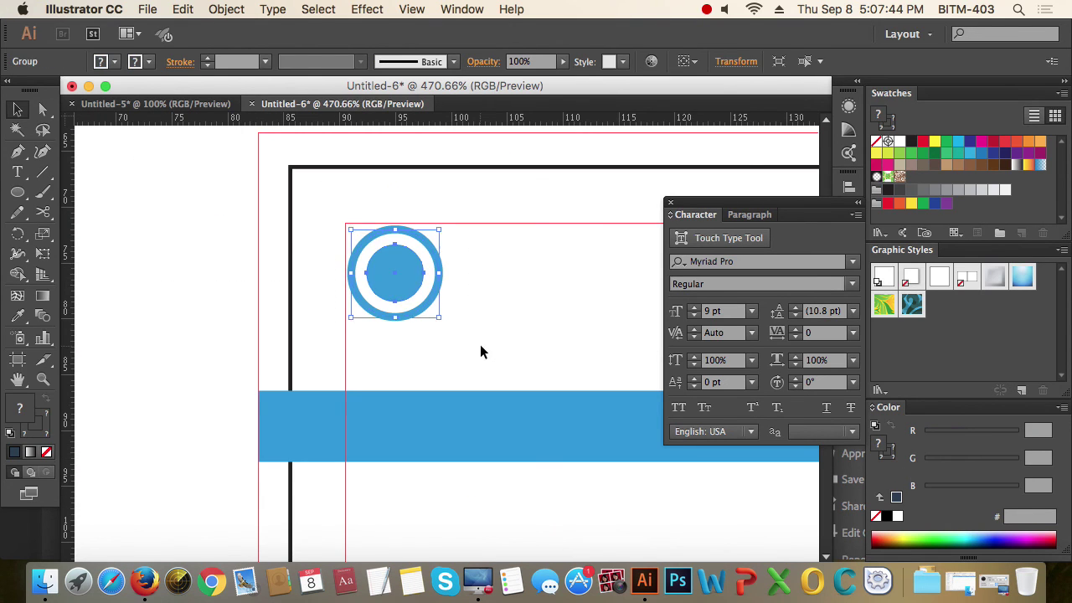
{"action": "left_click", "coordinate": [522, 320], "text": "alt"}
{"action": "left_click", "coordinate": [522, 320], "text": "alt"}
{"action": "left_click", "coordinate": [522, 320], "text": "alt"}
{"action": "left_click", "coordinate": [522, 320], "text": "alt"}
{"action": "left_click", "coordinate": [522, 320], "text": "alt"}
{"action": "left_click", "coordinate": [522, 320], "text": "alt"}
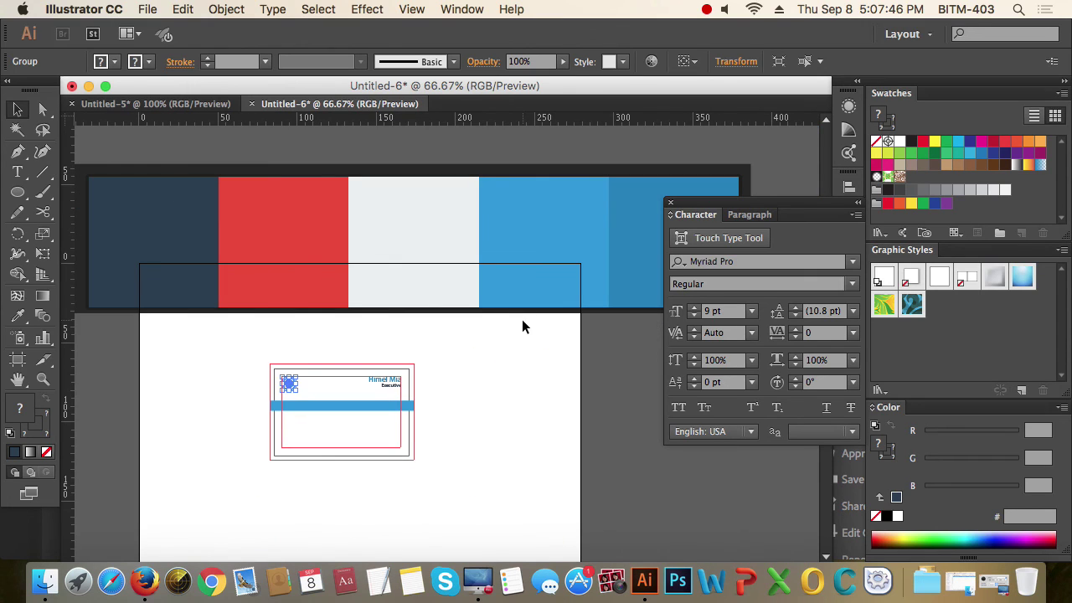
- Try filling the logo circle with the palette's red, then its blue
{"action": "key", "text": "i"}
{"action": "left_click", "coordinate": [289, 244]}
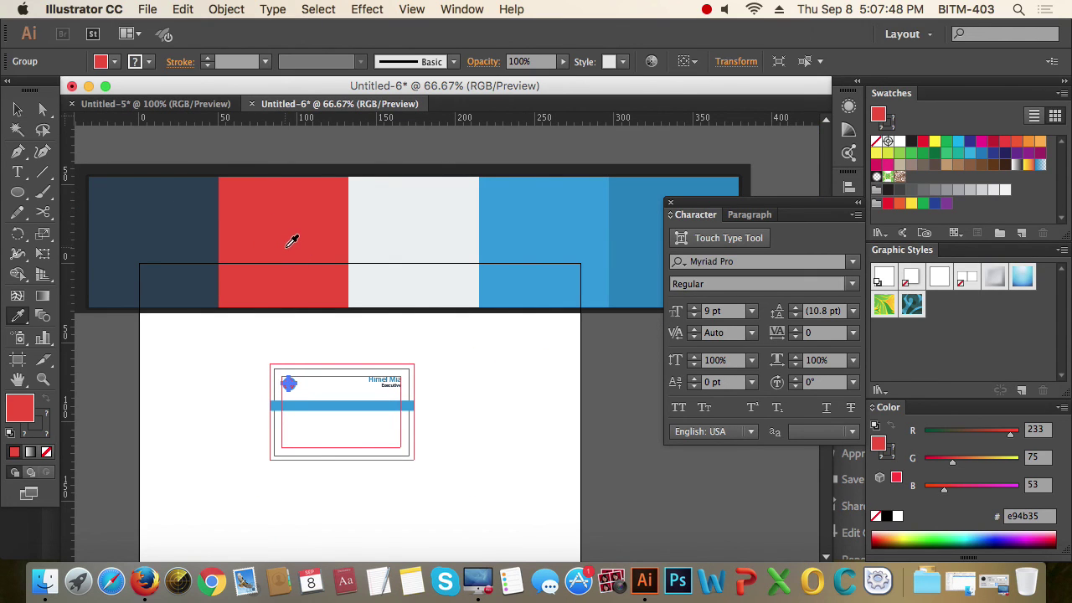
{"action": "left_click", "coordinate": [651, 205]}
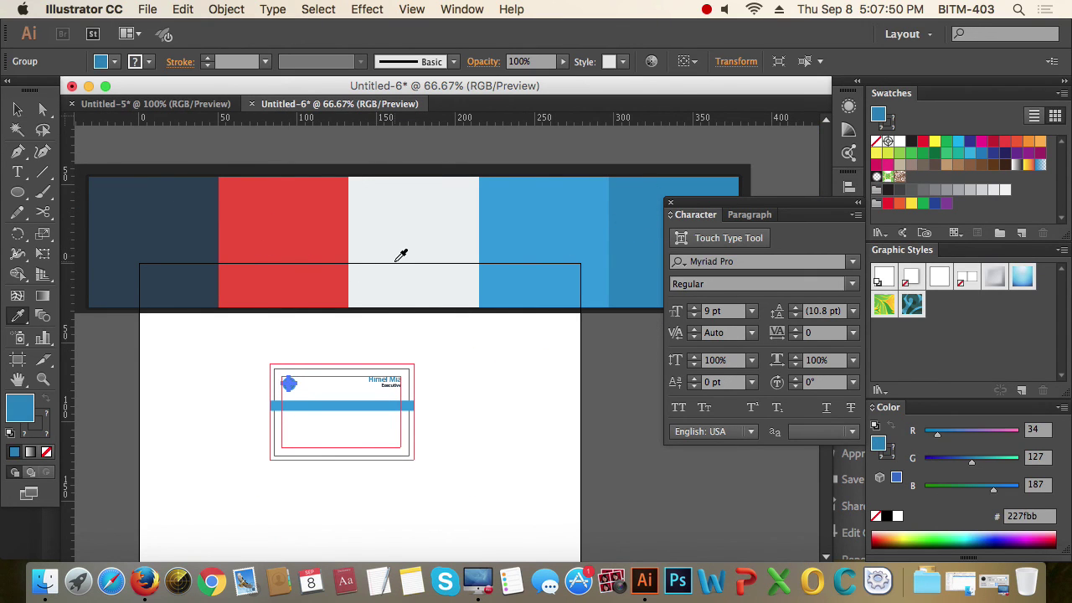
{"action": "left_click", "coordinate": [18, 110]}
{"action": "left_click", "coordinate": [632, 437]}
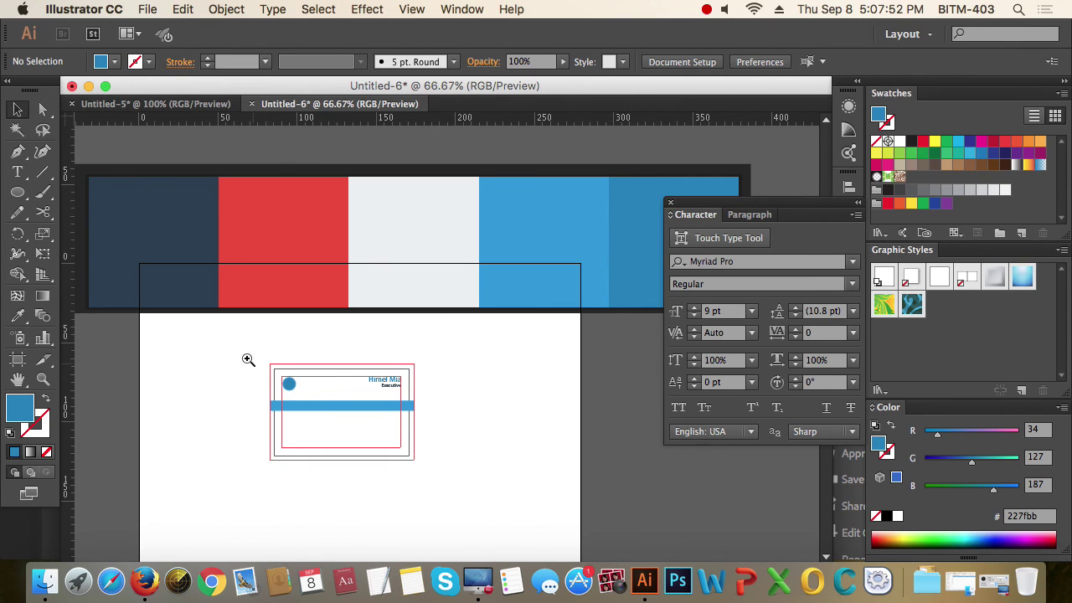
- Undo both logo fills to restore the blue ring and zoom in on the card
{"action": "left_click_drag", "start_coordinate": [248, 359], "coordinate": [496, 501]}
{"action": "key", "text": "ctrl+z"}
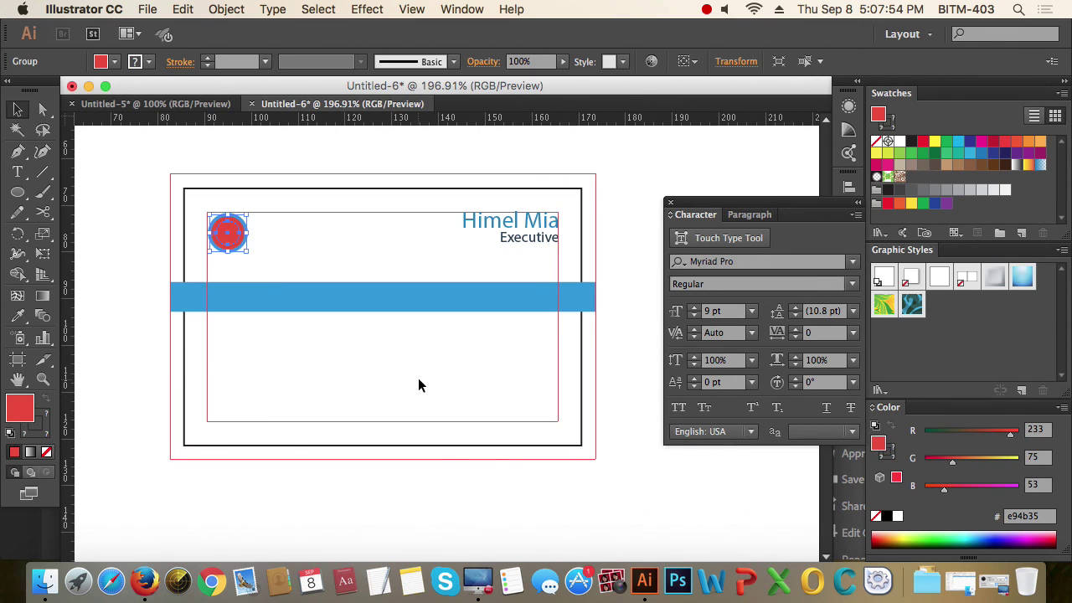
{"action": "key", "text": "ctrl+z"}
{"action": "left_click", "coordinate": [333, 279]}
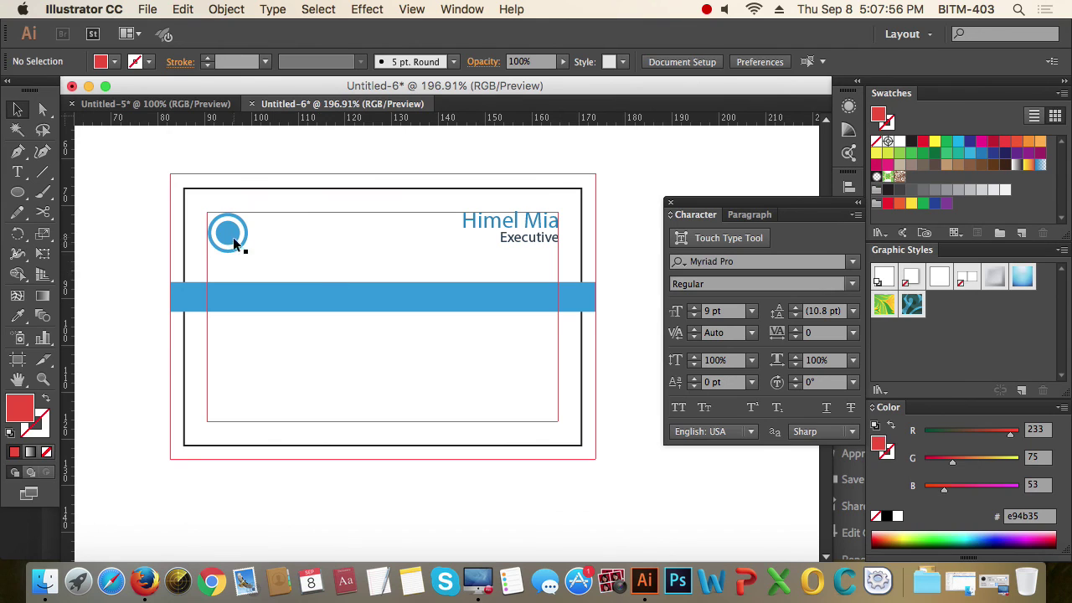
{"action": "left_click", "coordinate": [232, 242]}
{"action": "left_click", "coordinate": [359, 270]}
{"action": "left_click_drag", "start_coordinate": [435, 406], "coordinate": [436, 376]}
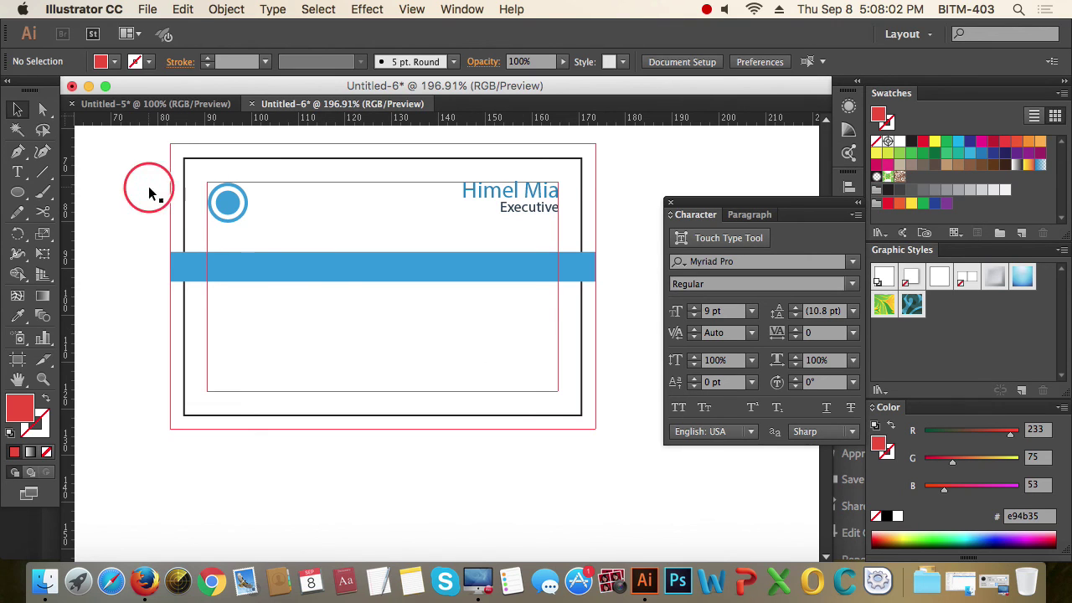
{"action": "left_click_drag", "start_coordinate": [148, 187], "coordinate": [625, 444]}
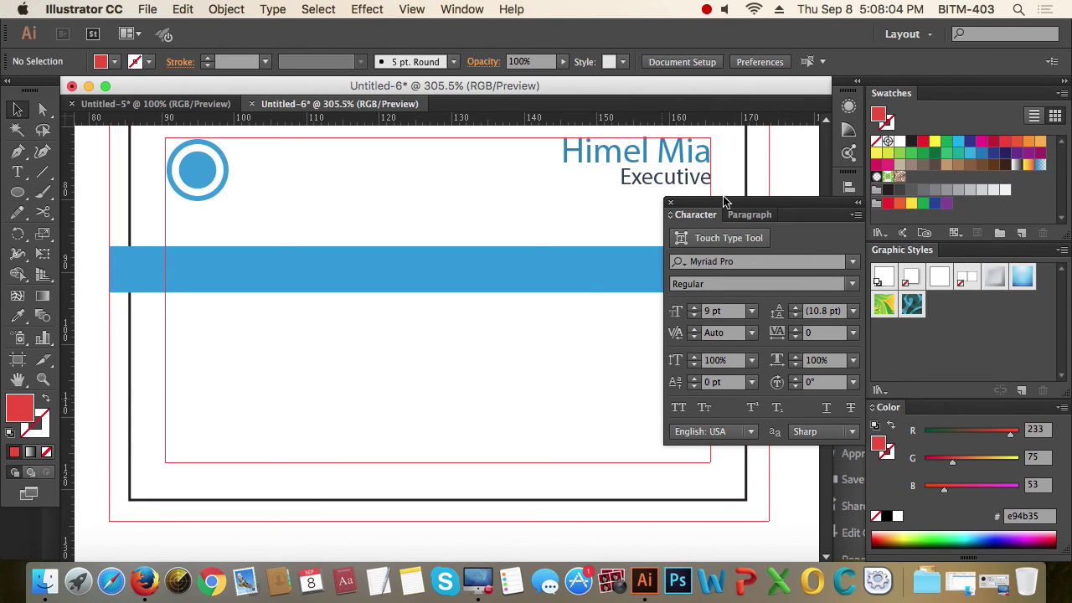
{"action": "left_click_drag", "start_coordinate": [724, 204], "coordinate": [846, 214]}
- Draw a text area below the blue band and type 'Head Office:' with the street address
{"action": "key", "text": "t"}
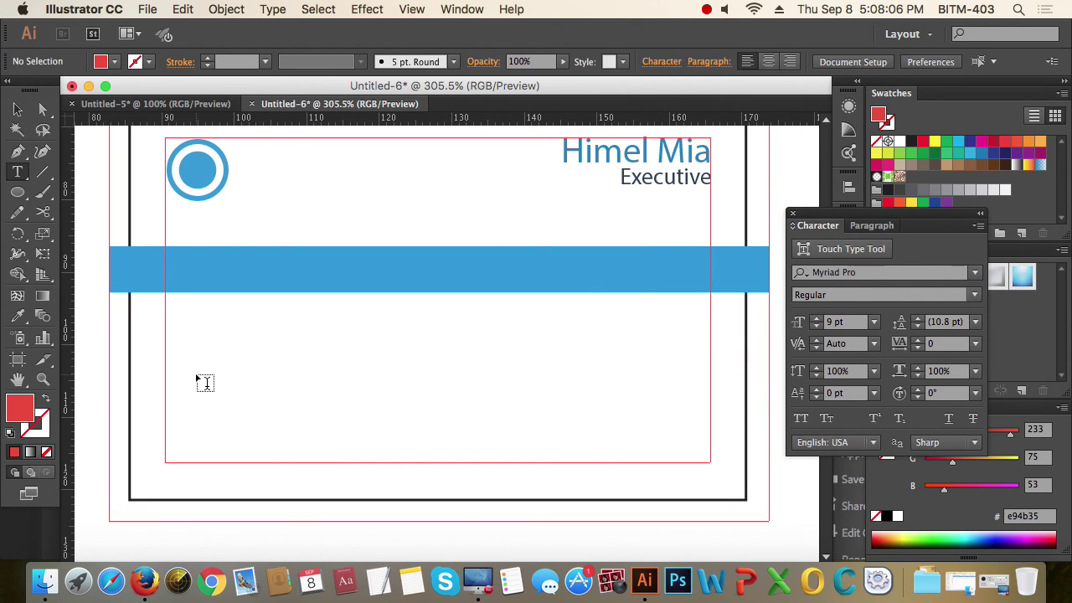
{"action": "left_click", "coordinate": [166, 314]}
{"action": "left_click_drag", "start_coordinate": [166, 317], "coordinate": [711, 463]}
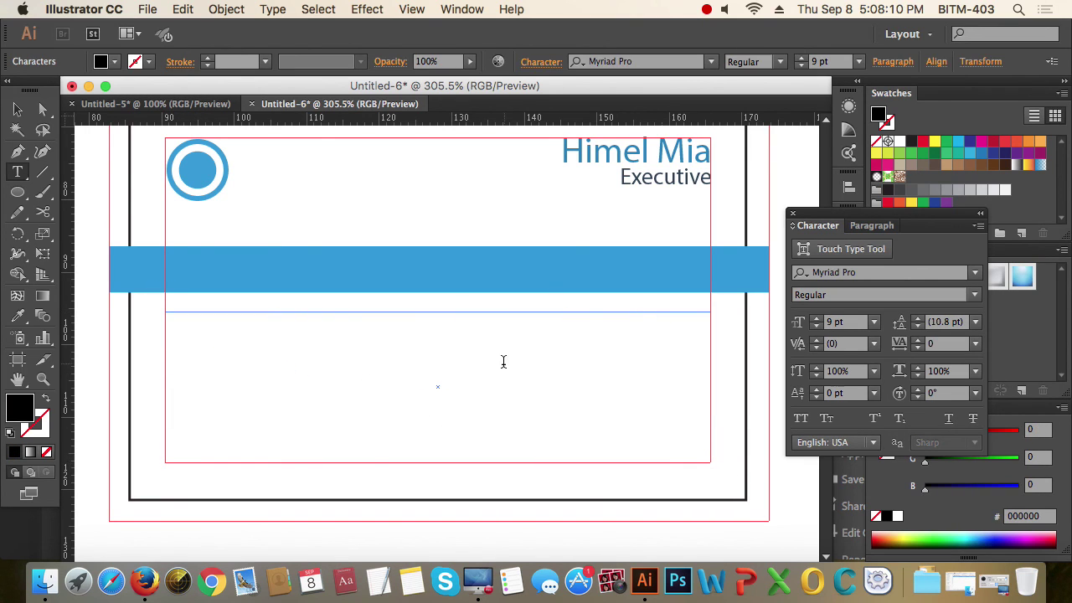
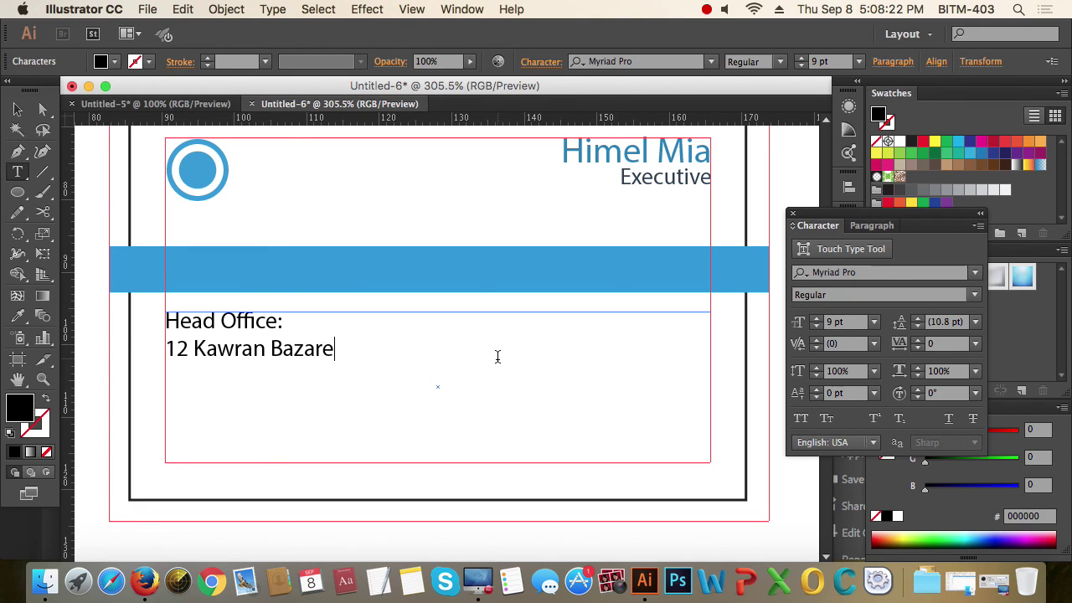
{"action": "key", "text": "BackSpace"}
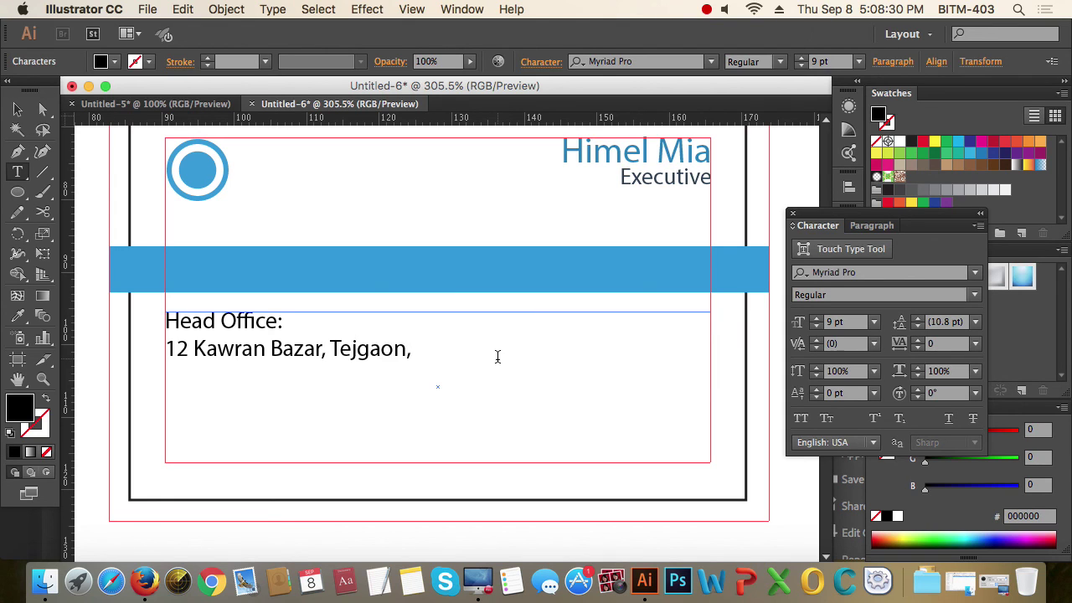
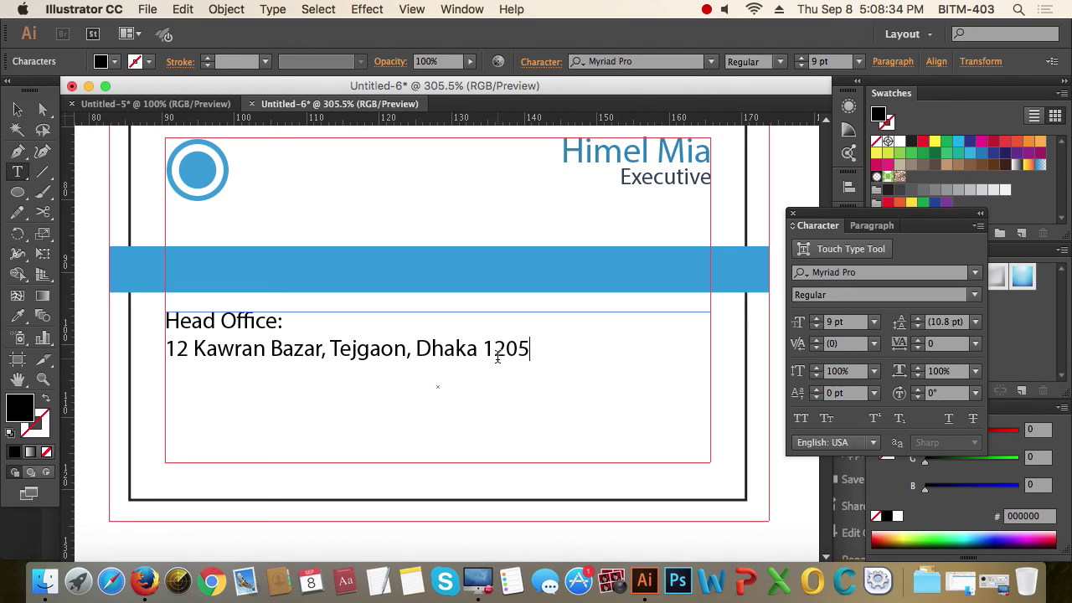
- Finish the address with the postal code and country, add the phone and e-mail, and select all
{"action": "key", "text": "BackSpace"}
{"action": "key", "text": "BackSpace"}
{"action": "type", "text": "15, Bangladesh"}
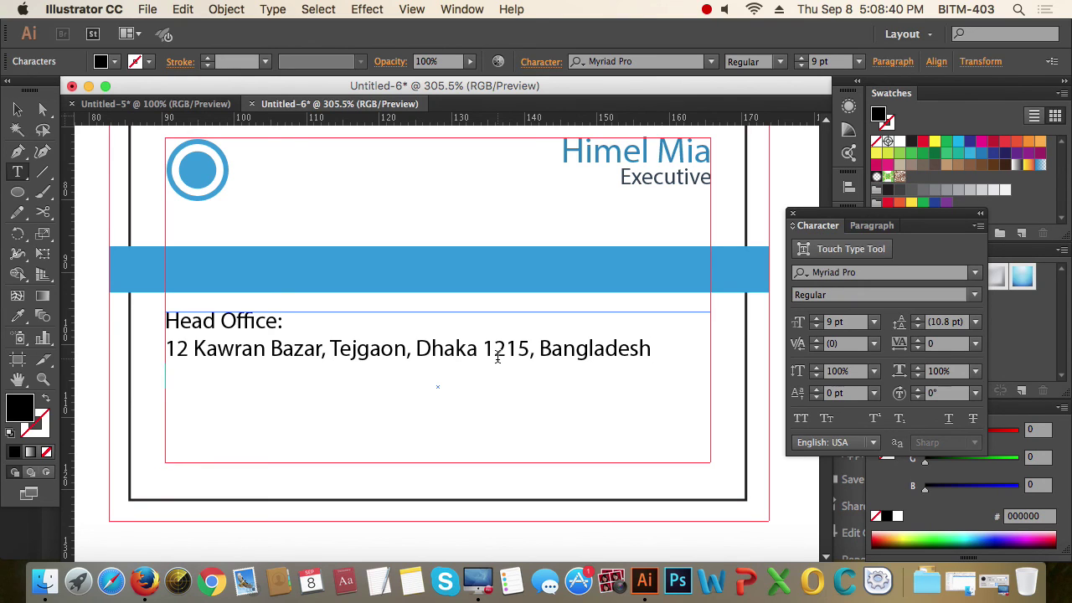
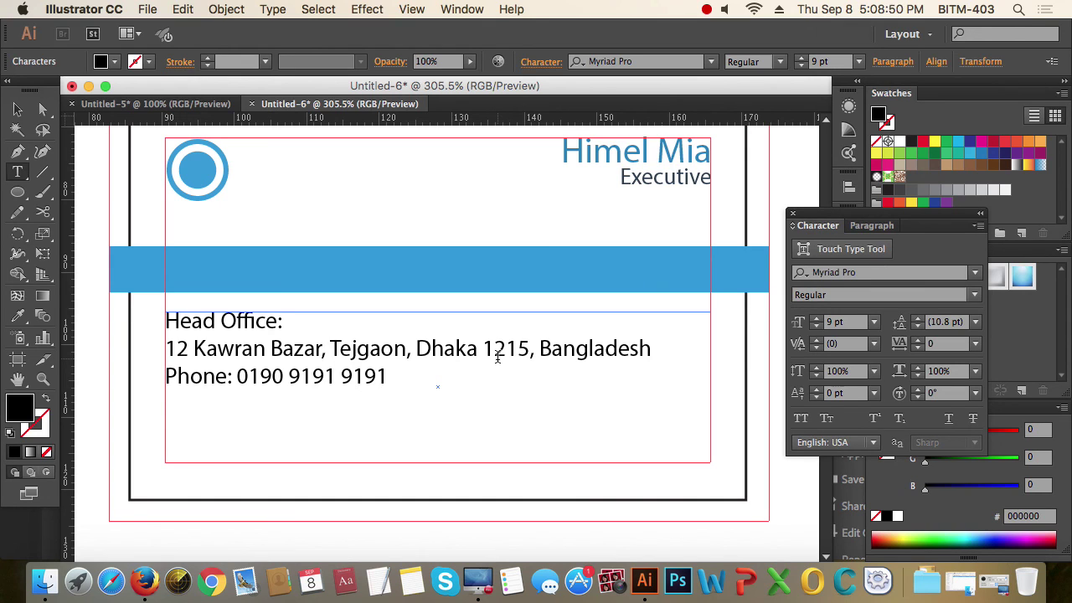
{"action": "type", "text": ", Email"}
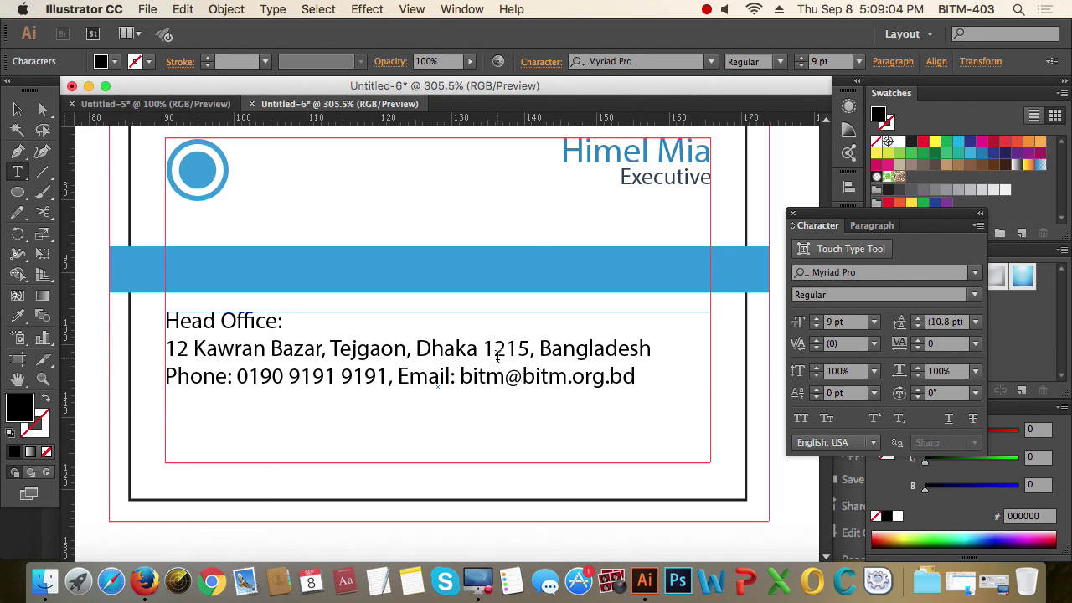
{"action": "key", "text": "super+a"}
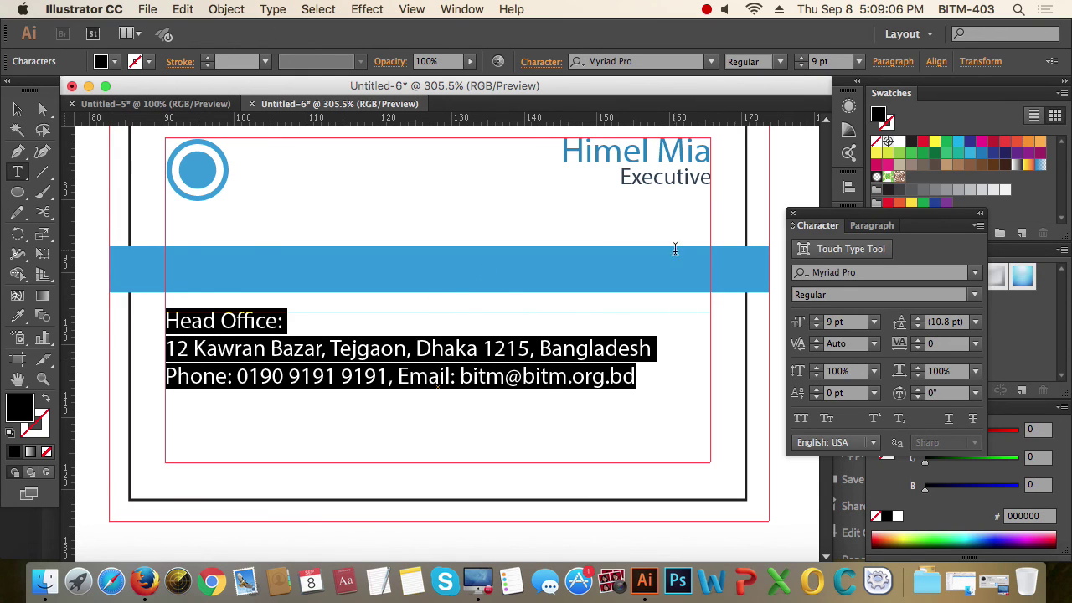
- Centre the head-office address lines and enlarge them to 10 pt
{"action": "left_click", "coordinate": [872, 225]}
{"action": "left_click", "coordinate": [830, 248]}
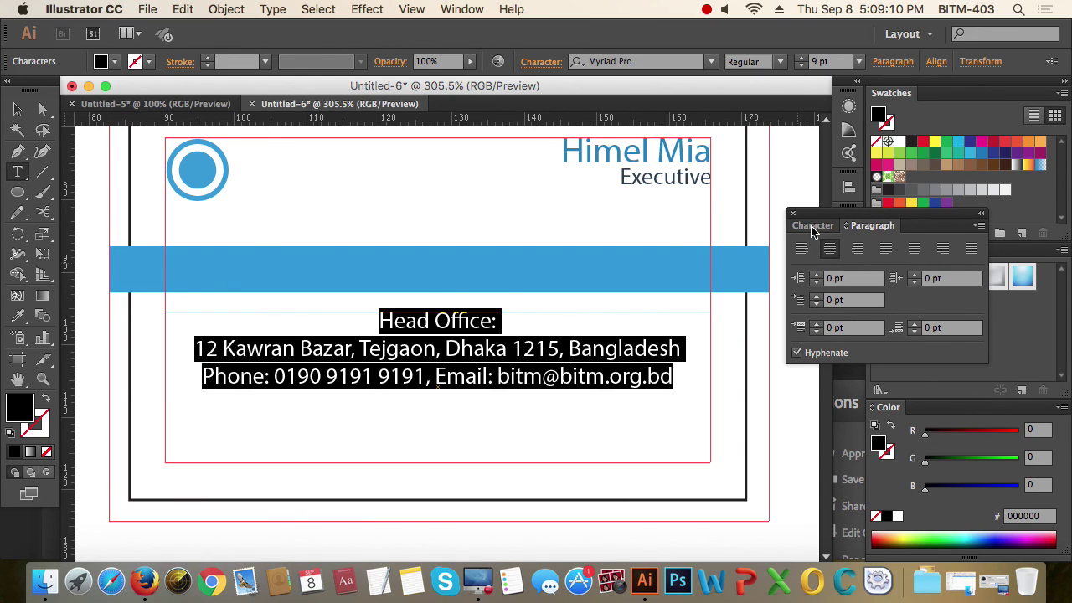
{"action": "left_click", "coordinate": [813, 226]}
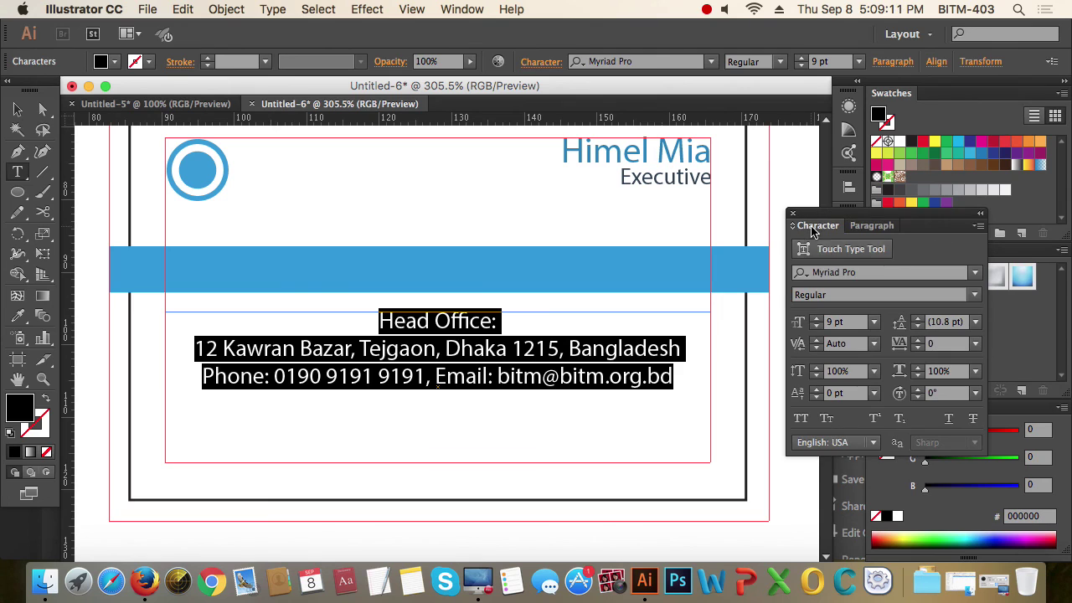
{"action": "left_click", "coordinate": [817, 318]}
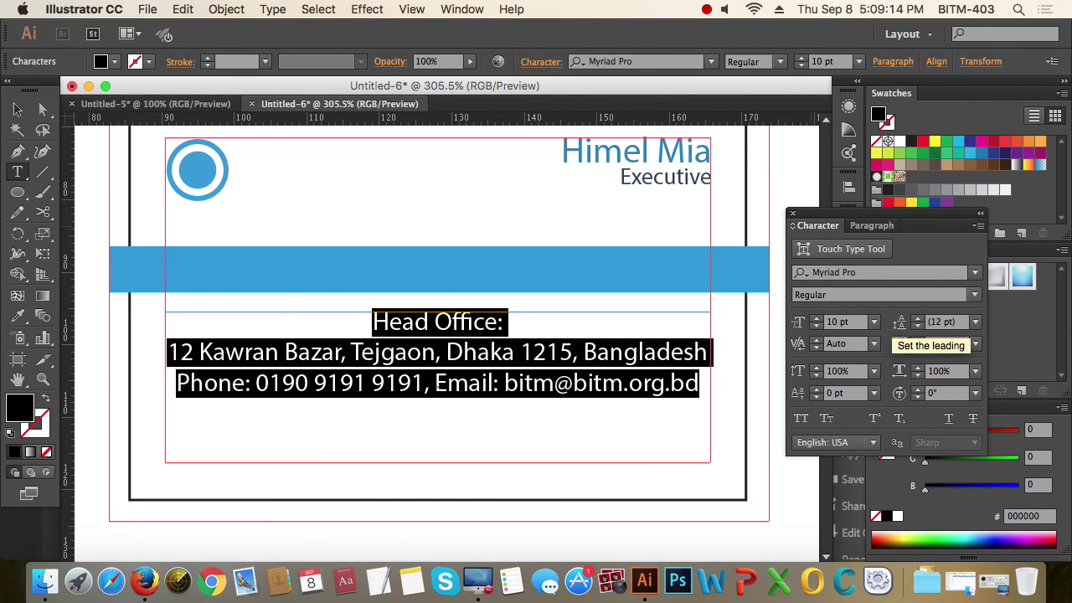
{"action": "left_click", "coordinate": [471, 326]}
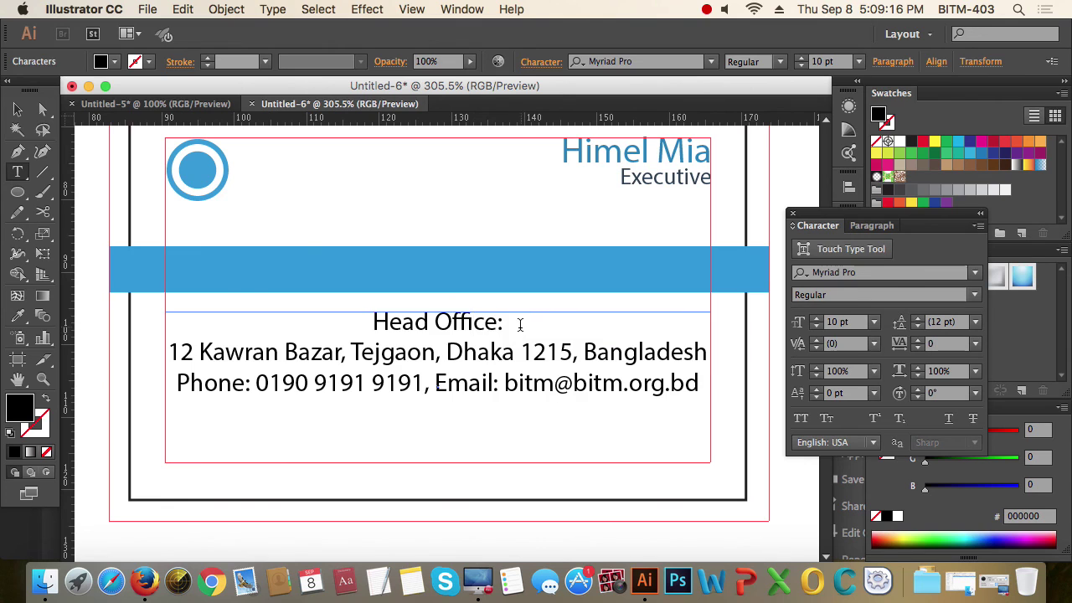
{"action": "left_click_drag", "start_coordinate": [520, 324], "coordinate": [358, 318]}
{"action": "scroll", "coordinate": [589, 323], "scroll_direction": "up", "scroll_amount": 15}
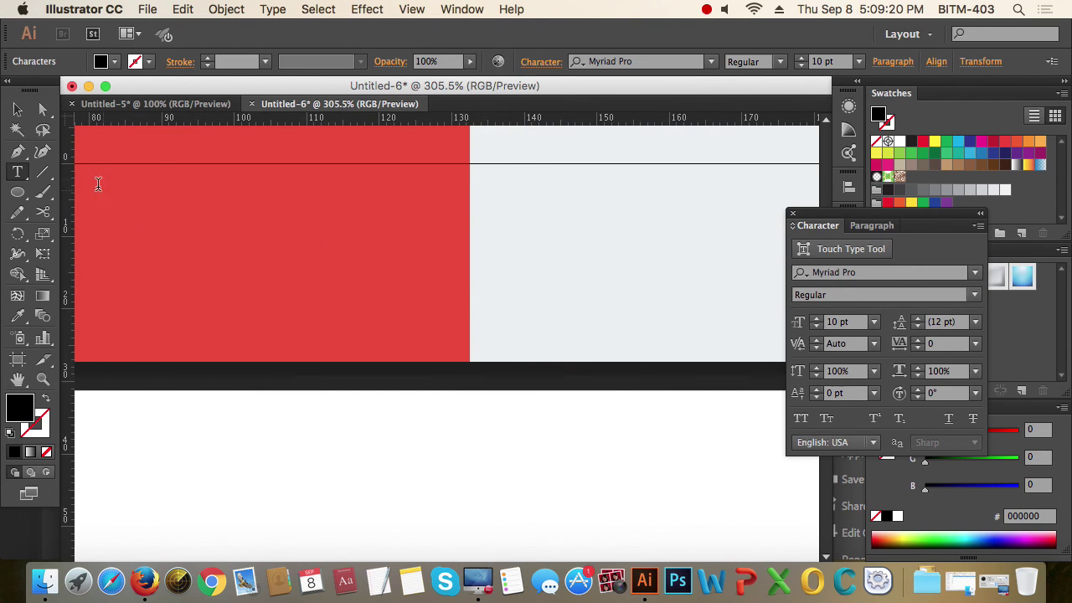
{"action": "key", "text": "Escape"}
- Colour the 'Head Office:' heading with the blue sampled from the band
{"action": "left_click", "coordinate": [498, 290], "text": "alt+super"}
{"action": "left_click", "coordinate": [498, 290], "text": "alt+super"}
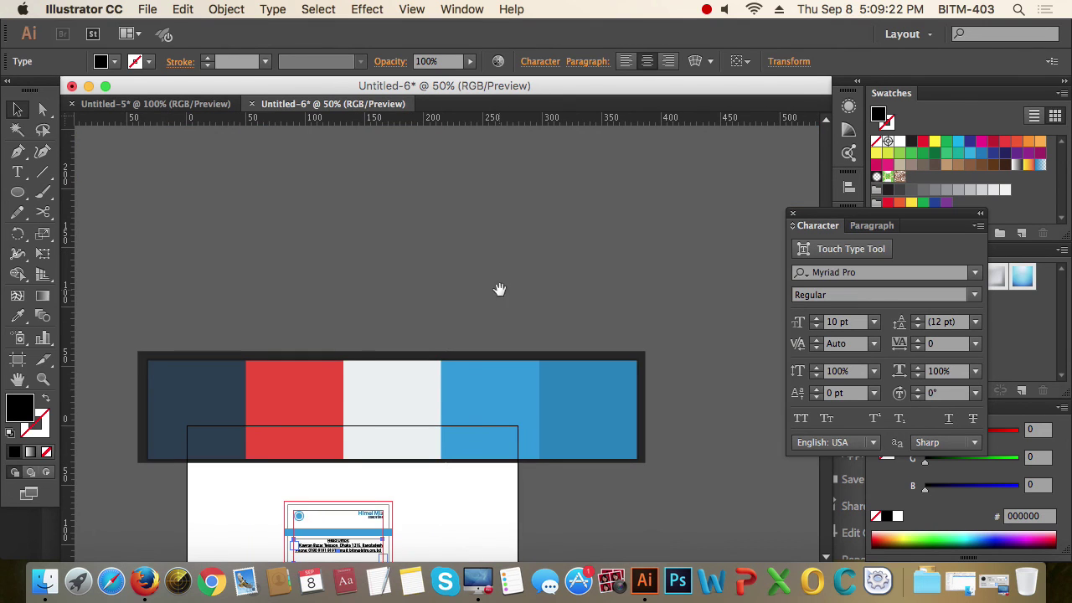
{"action": "scroll", "coordinate": [499, 290], "scroll_direction": "down", "scroll_amount": 4}
{"action": "left_click_drag", "start_coordinate": [270, 318], "coordinate": [542, 444]}
{"action": "scroll", "coordinate": [541, 443], "scroll_direction": "up", "scroll_amount": 3}
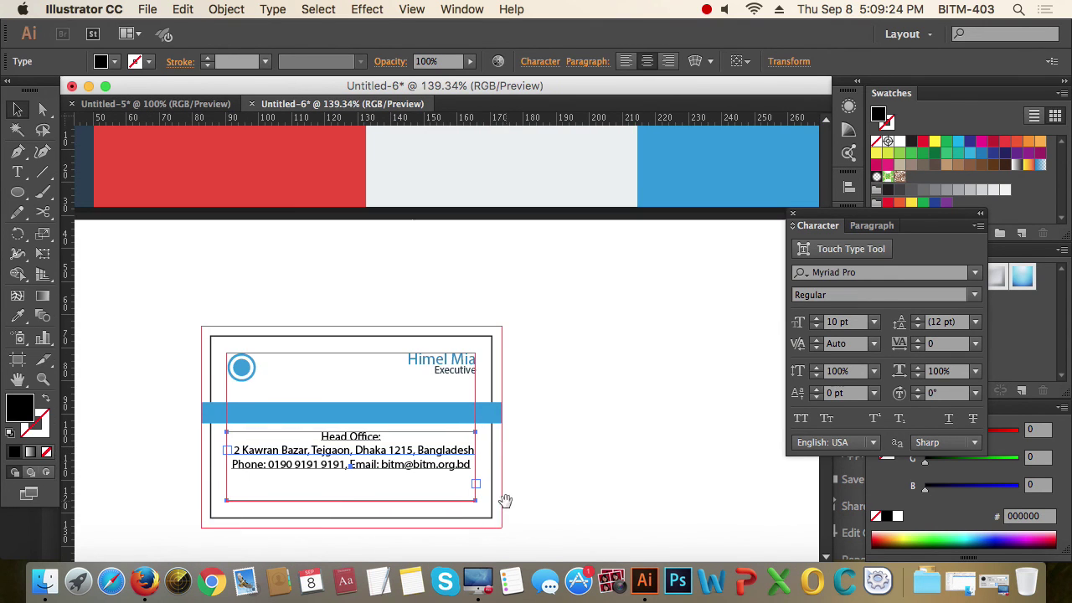
{"action": "left_click", "coordinate": [489, 414], "text": "alt+super"}
{"action": "left_click", "coordinate": [427, 371], "text": "alt+super"}
{"action": "left_click", "coordinate": [259, 287], "text": "alt+super"}
{"action": "left_click_drag", "start_coordinate": [259, 287], "coordinate": [691, 541]}
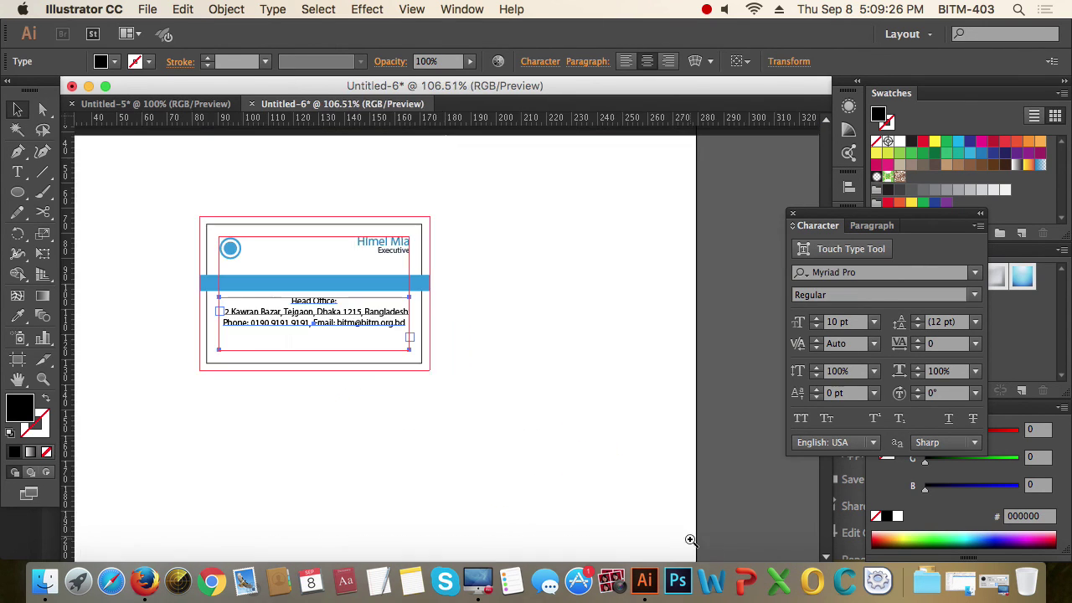
{"action": "scroll", "coordinate": [387, 383], "scroll_direction": "up", "scroll_amount": 3}
{"action": "scroll", "coordinate": [388, 383], "scroll_direction": "left", "scroll_amount": 2}
{"action": "key", "text": "t"}
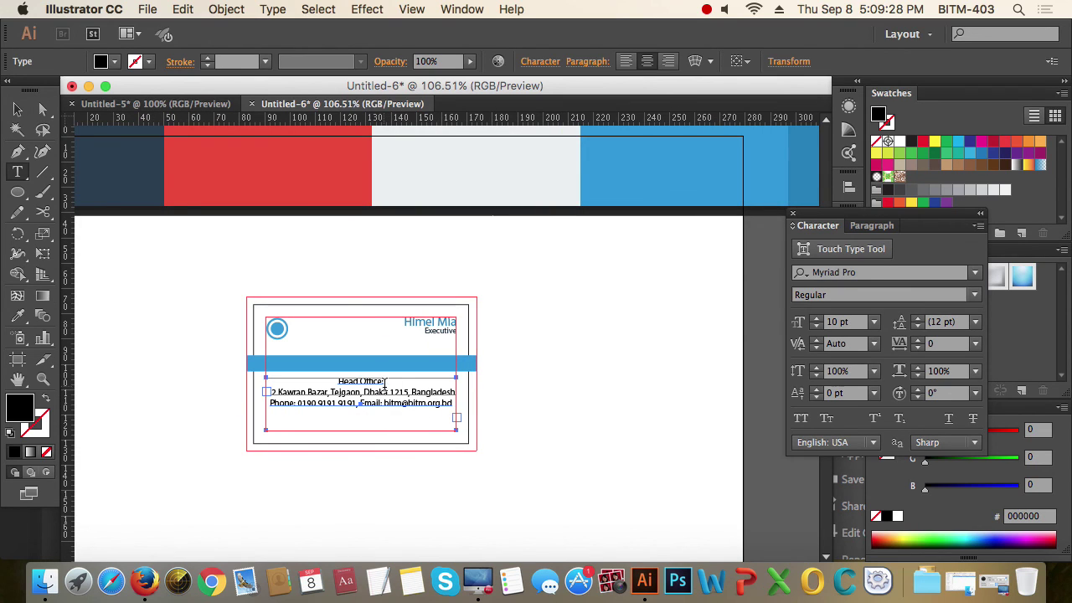
{"action": "left_click_drag", "start_coordinate": [385, 381], "coordinate": [338, 382]}
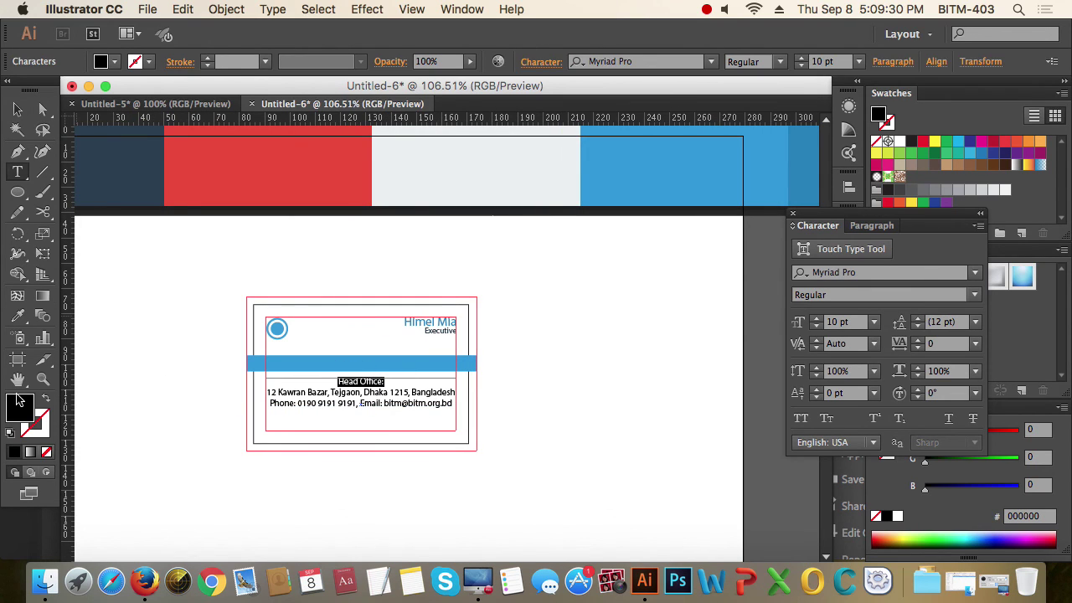
{"action": "left_click", "coordinate": [17, 316]}
{"action": "left_click", "coordinate": [812, 166]}
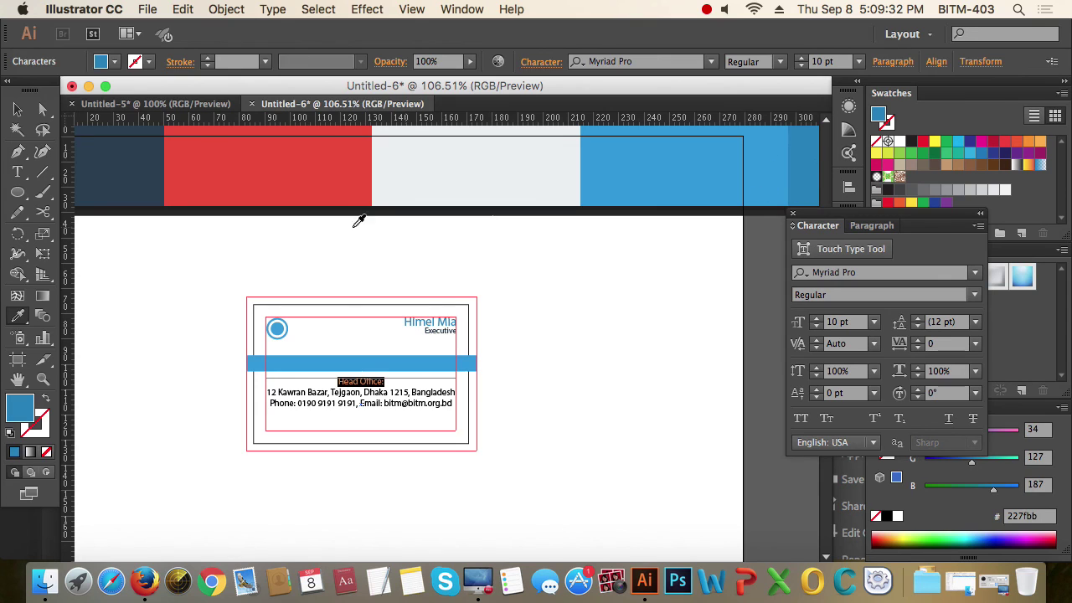
{"action": "left_click", "coordinate": [16, 109]}
{"action": "left_click", "coordinate": [542, 453]}
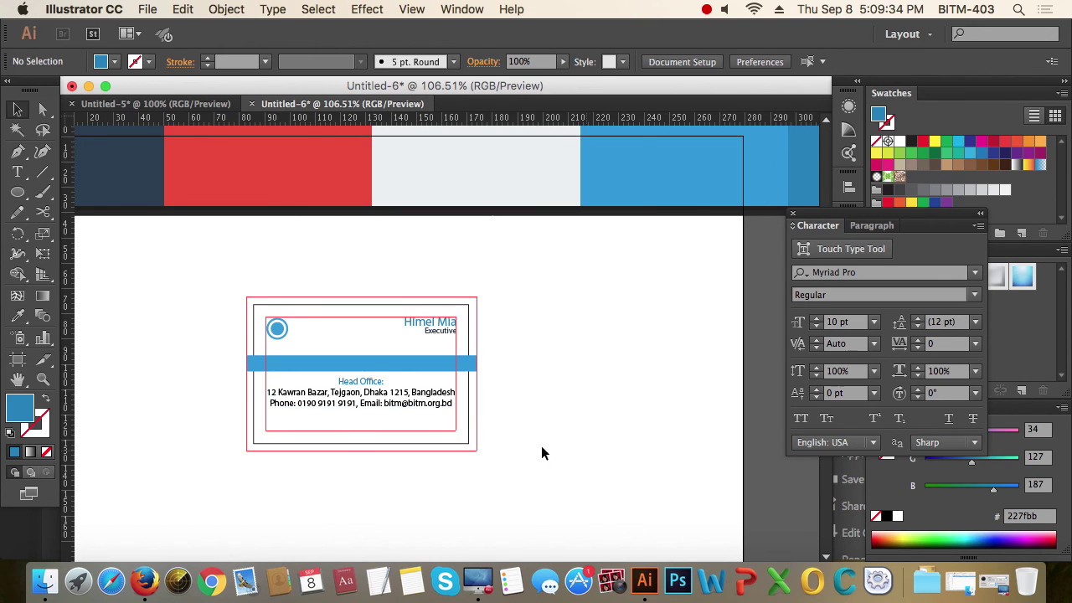
- Make the address and phone lines dark grey
{"action": "left_click_drag", "start_coordinate": [211, 293], "coordinate": [463, 450]}
{"action": "key", "text": "t"}
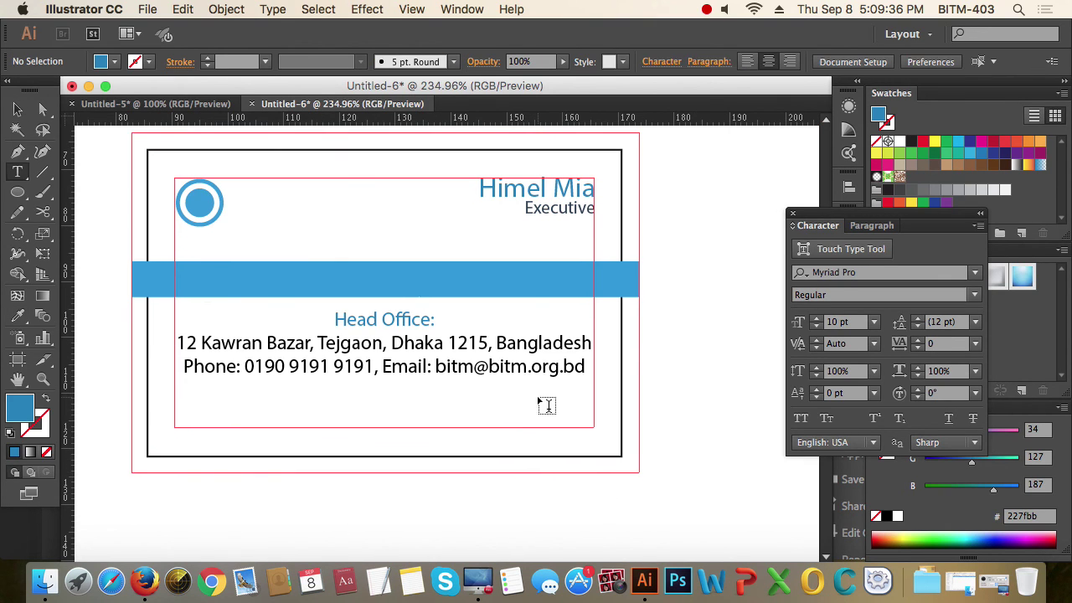
{"action": "left_click_drag", "start_coordinate": [586, 367], "coordinate": [168, 342]}
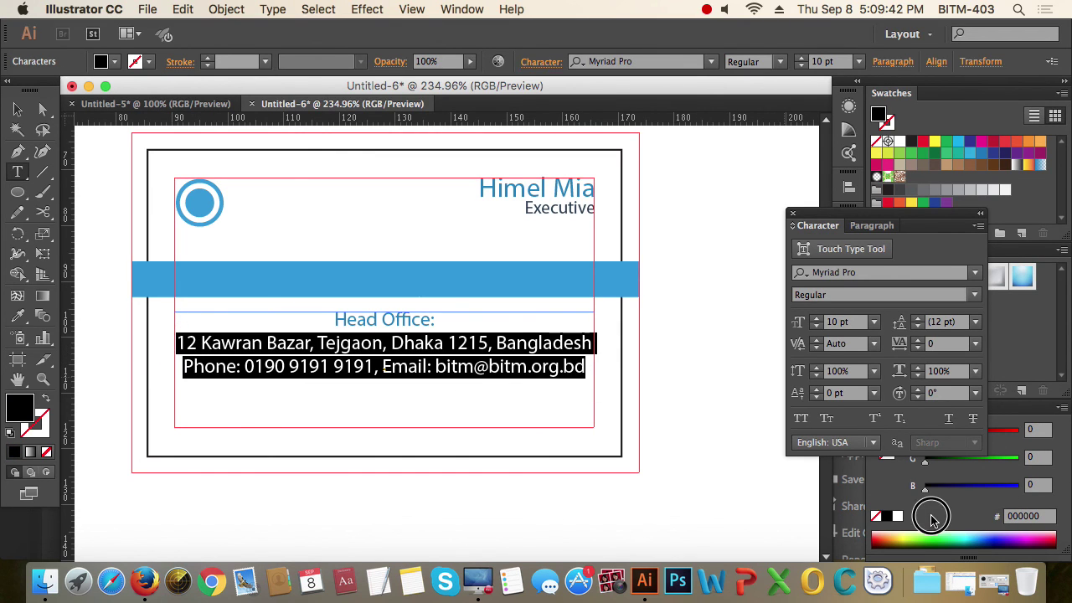
{"action": "left_click_drag", "start_coordinate": [871, 214], "coordinate": [863, 265]}
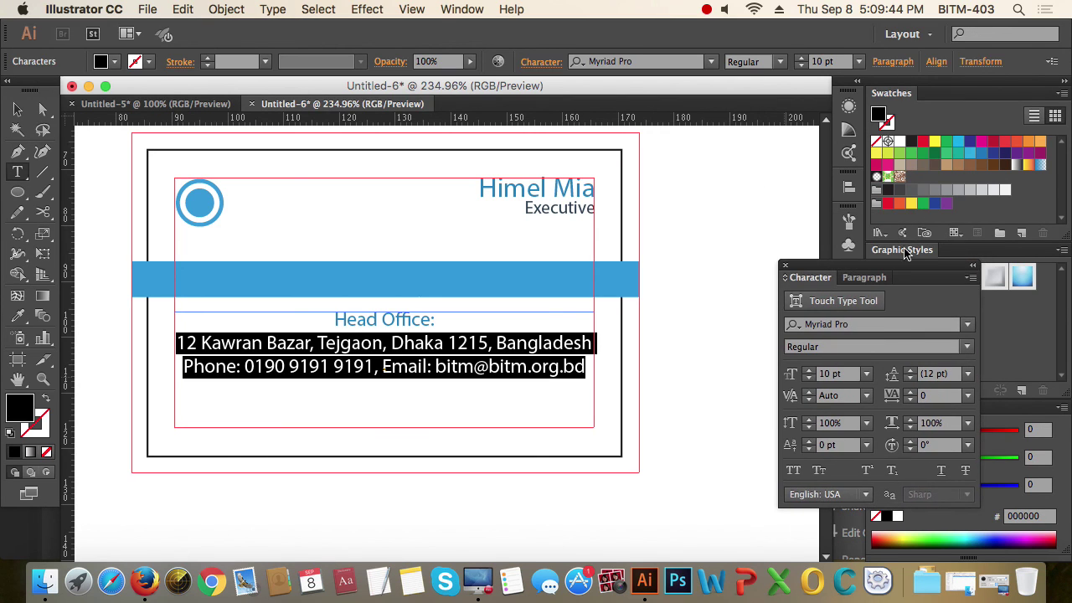
{"action": "left_click", "coordinate": [913, 193]}
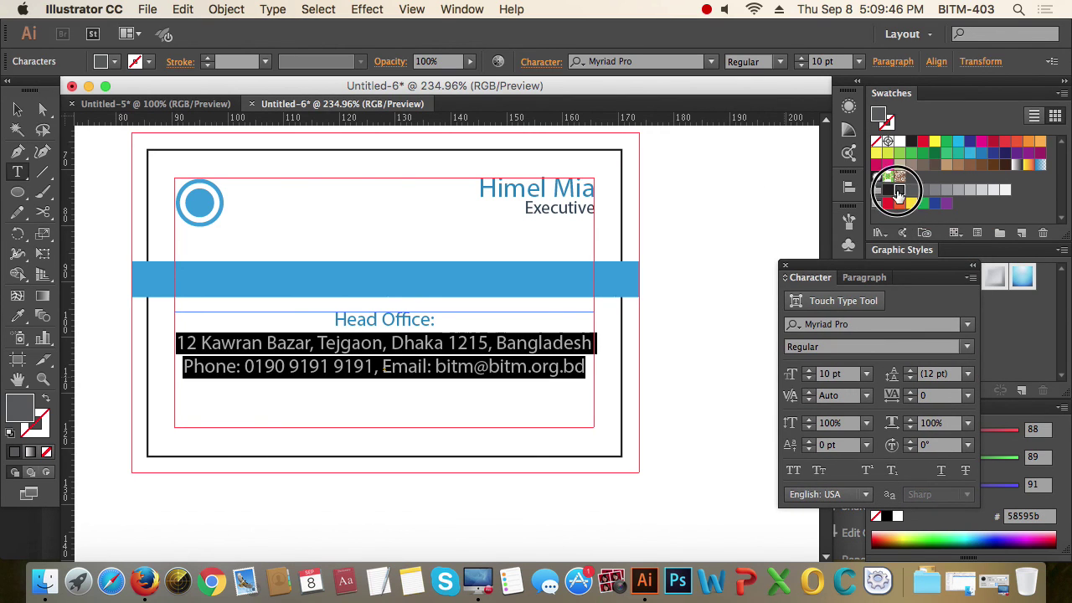
{"action": "left_click", "coordinate": [899, 189]}
{"action": "left_click", "coordinate": [17, 109]}
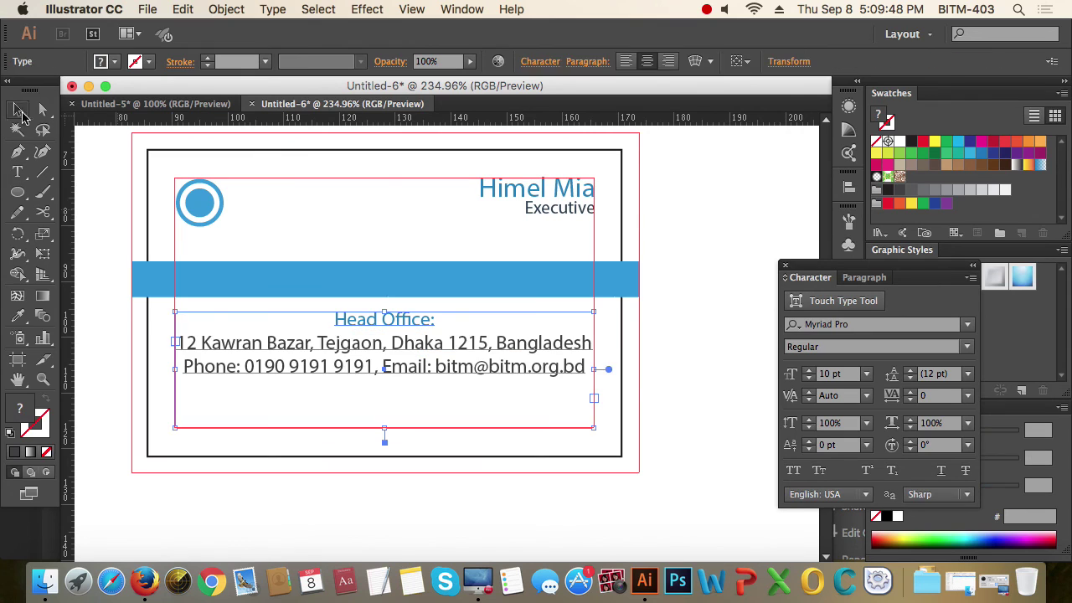
{"action": "left_click", "coordinate": [597, 394]}
- Shorten the head-office text frame to fit its lines and move it toward the card's bottom
{"action": "left_click", "coordinate": [427, 381]}
{"action": "left_click_drag", "start_coordinate": [385, 429], "coordinate": [390, 374]}
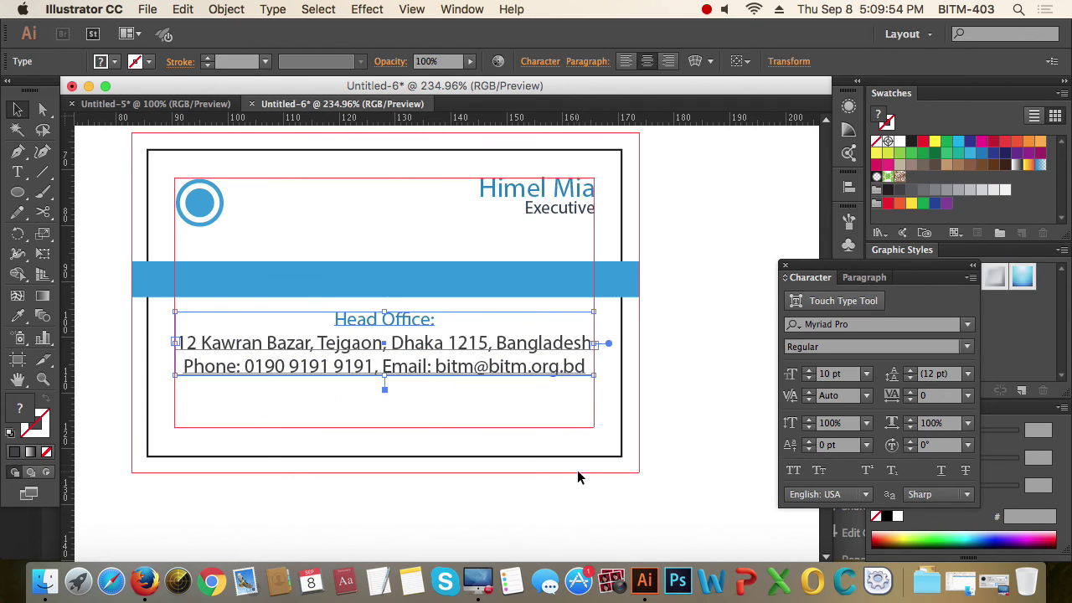
{"action": "left_click_drag", "start_coordinate": [467, 349], "coordinate": [471, 396]}
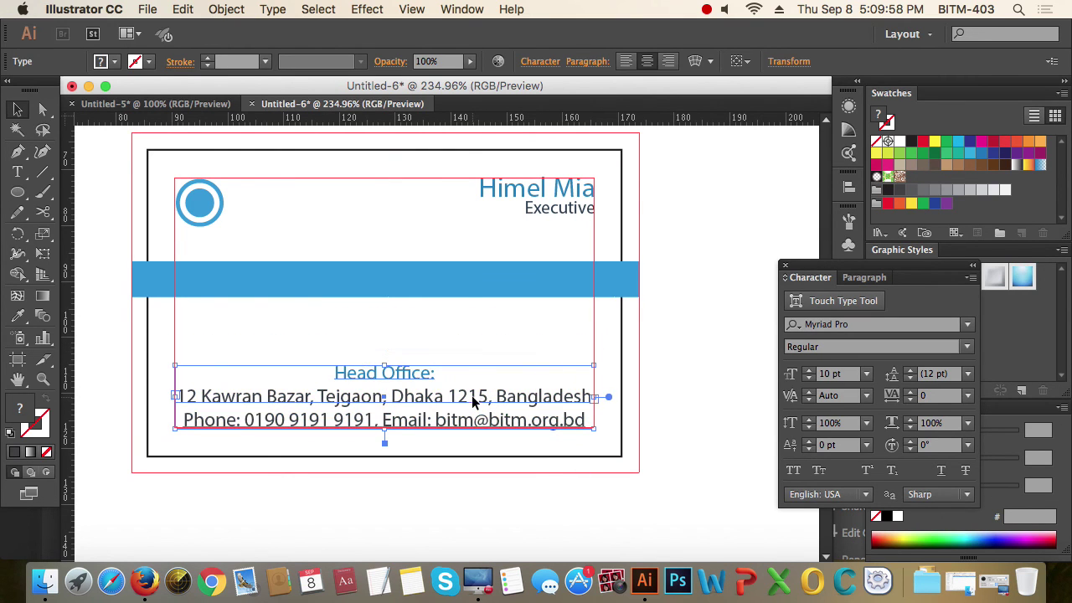
{"action": "left_click", "coordinate": [730, 466]}
{"action": "left_click", "coordinate": [507, 423]}
{"action": "left_click", "coordinate": [729, 475]}
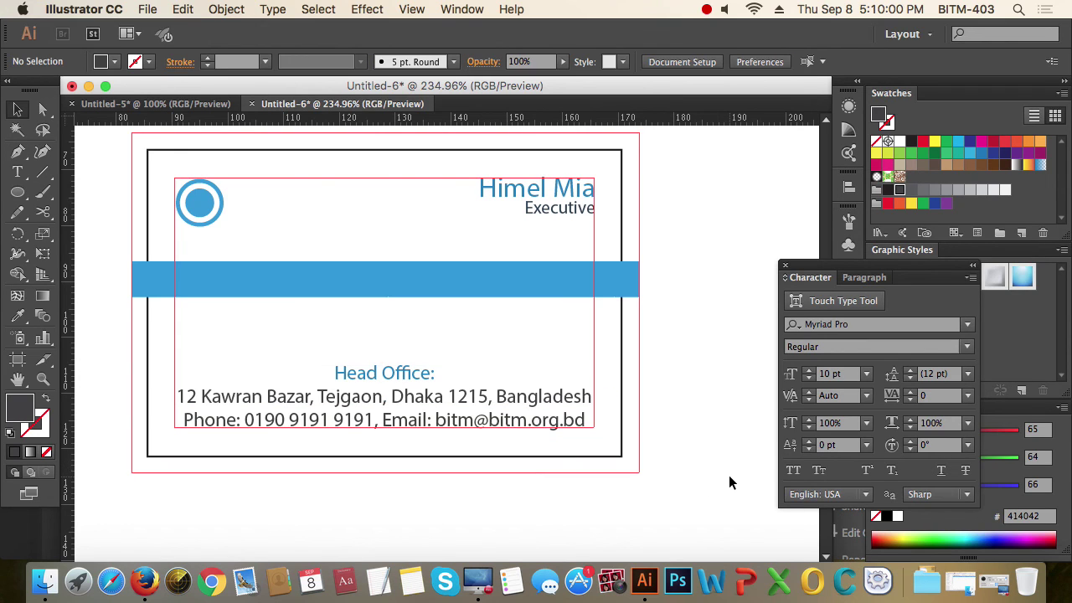
- Extend the address text frame downward and move the block higher on the card
{"action": "triple_click", "coordinate": [405, 375]}
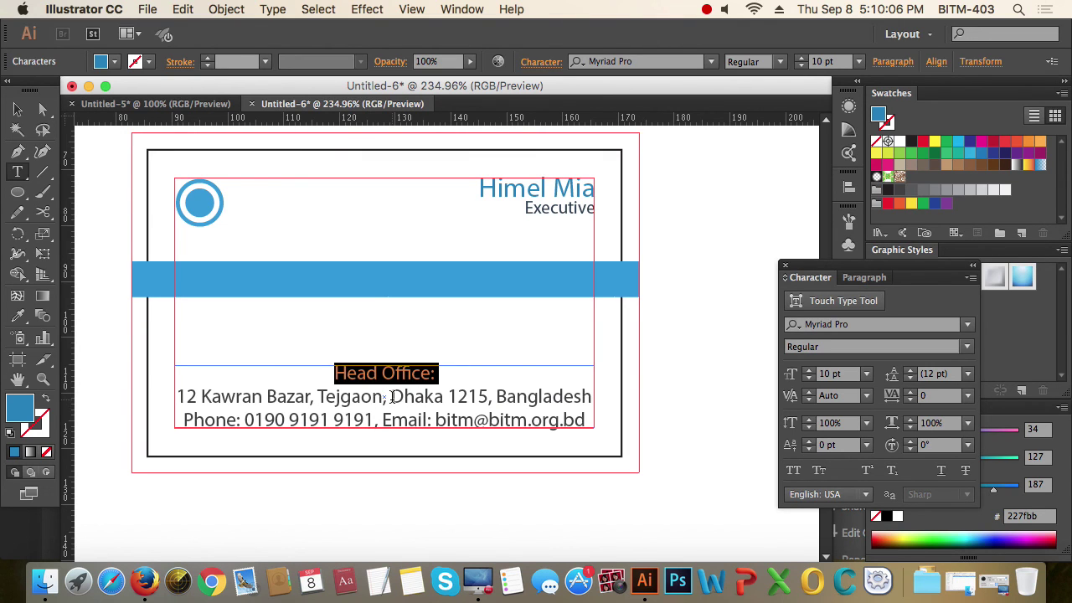
{"action": "left_click", "coordinate": [17, 109]}
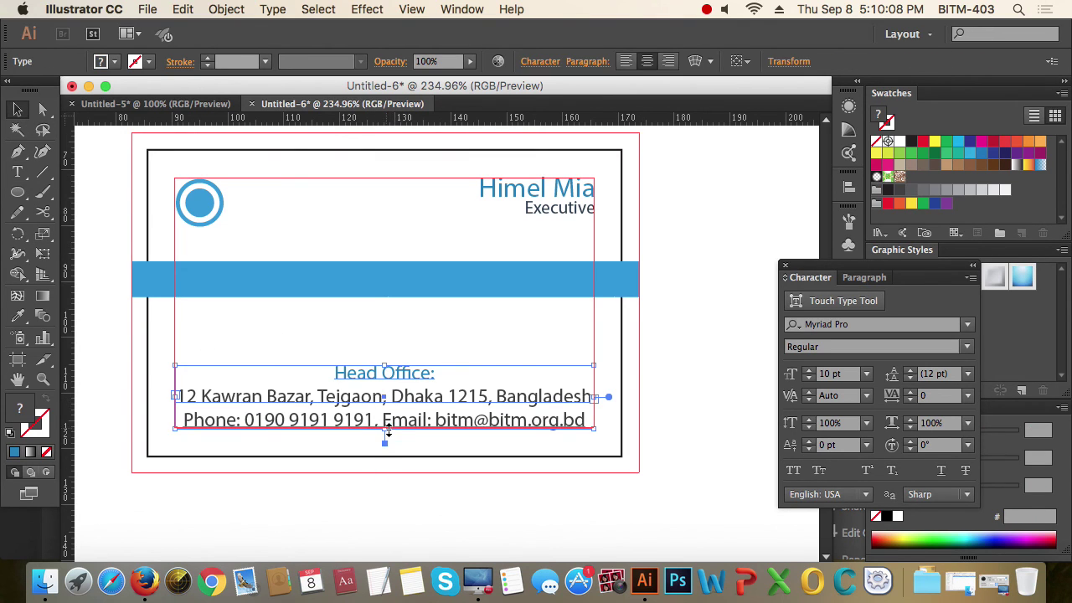
{"action": "left_click_drag", "start_coordinate": [387, 432], "coordinate": [388, 458]}
{"action": "left_click_drag", "start_coordinate": [414, 376], "coordinate": [411, 332]}
- Increase the leading of the 'Head Office:' heading in three increments
{"action": "triple_click", "coordinate": [385, 357]}
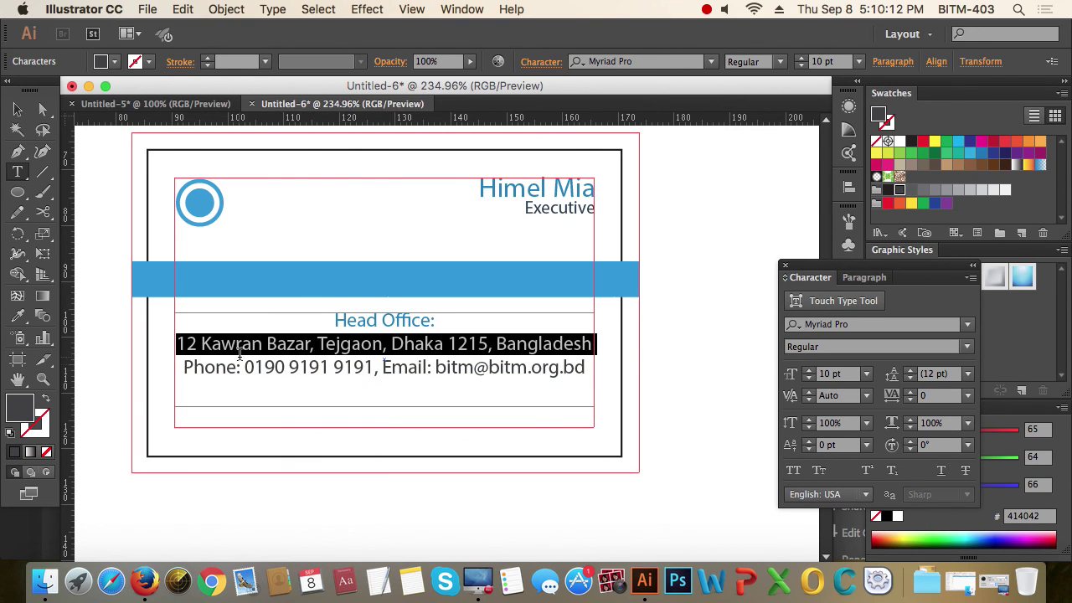
{"action": "left_click", "coordinate": [180, 345]}
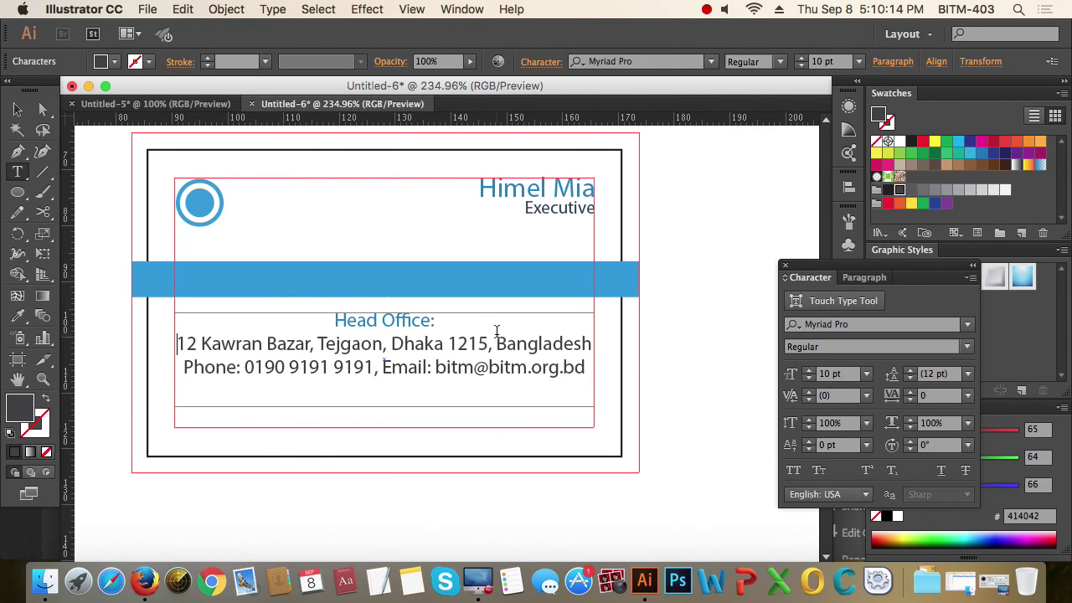
{"action": "left_click_drag", "start_coordinate": [445, 329], "coordinate": [307, 313]}
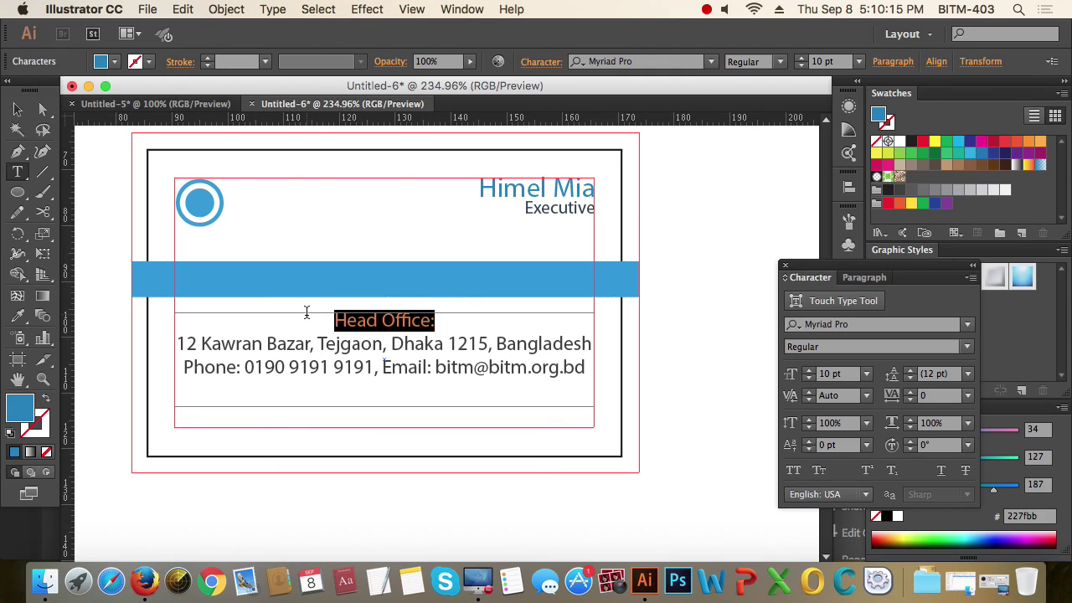
{"action": "left_click", "coordinate": [910, 371]}
{"action": "left_click", "coordinate": [910, 372]}
{"action": "left_click", "coordinate": [910, 371]}
- Set the street address line's leading to 16 pt
{"action": "left_click", "coordinate": [334, 346]}
{"action": "triple_click", "coordinate": [287, 345]}
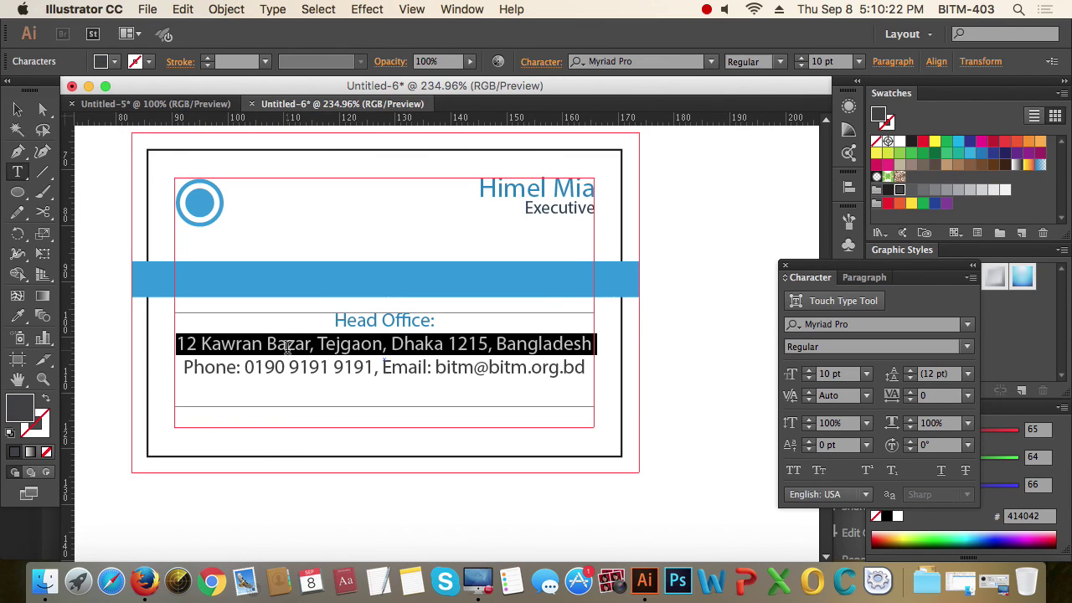
{"action": "left_click", "coordinate": [911, 370]}
{"action": "left_click", "coordinate": [911, 371]}
{"action": "left_click", "coordinate": [910, 371]}
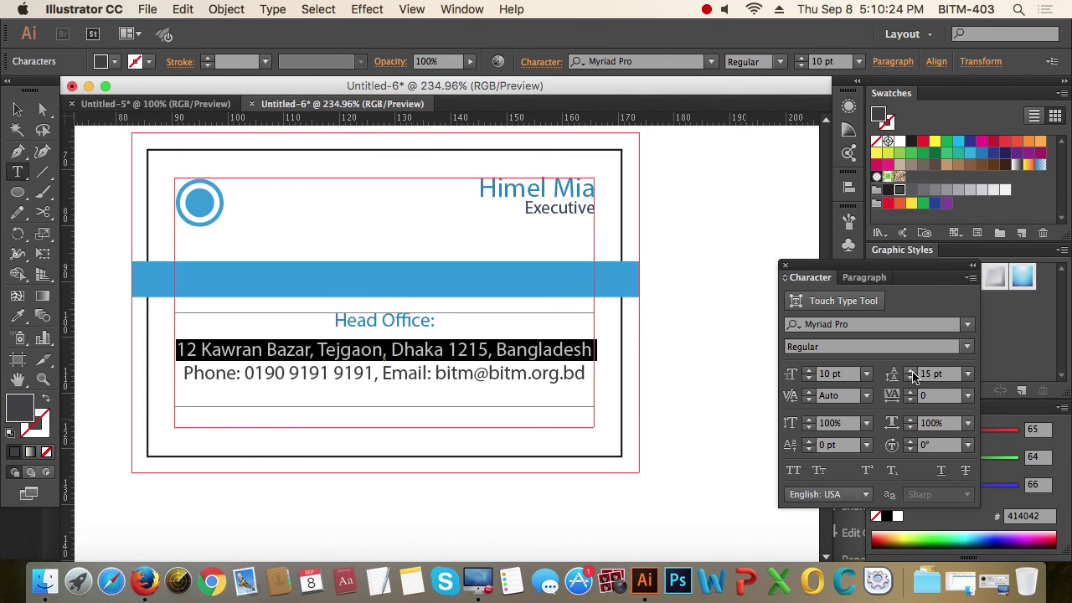
{"action": "left_click", "coordinate": [911, 370]}
{"action": "left_click", "coordinate": [910, 371]}
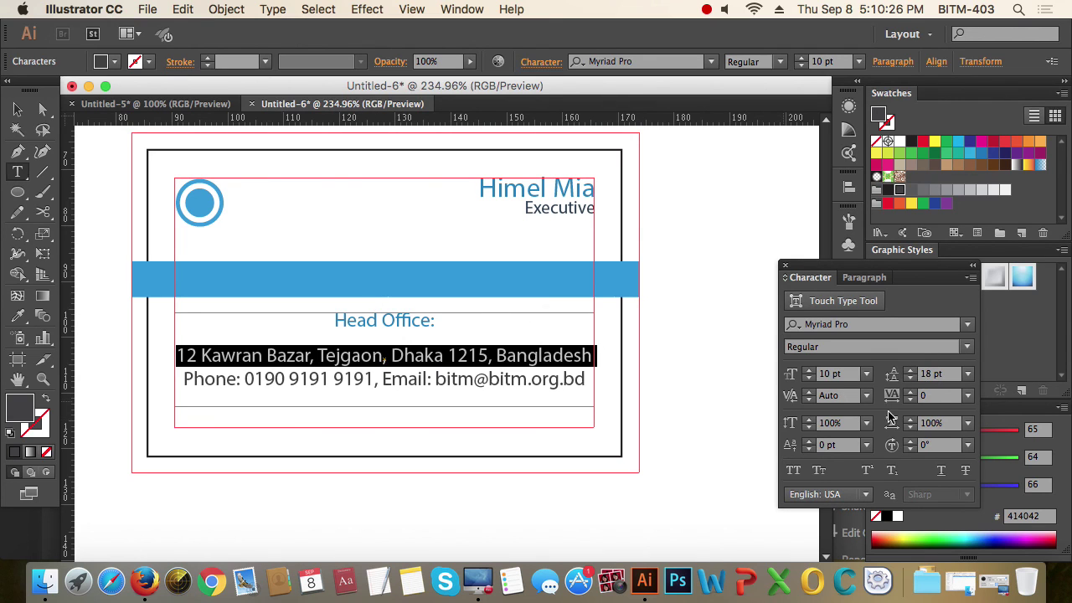
{"action": "left_click", "coordinate": [910, 377]}
{"action": "left_click", "coordinate": [911, 378]}
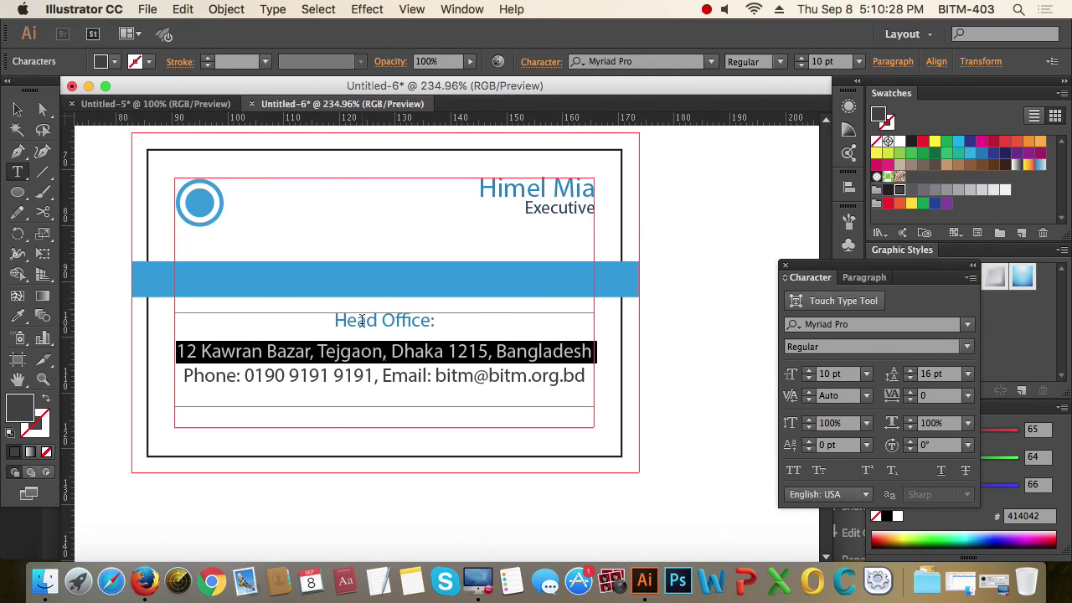
{"action": "left_click", "coordinate": [17, 109]}
- Move the head-office text block lower, toward the card's bottom edge
{"action": "left_click", "coordinate": [442, 366]}
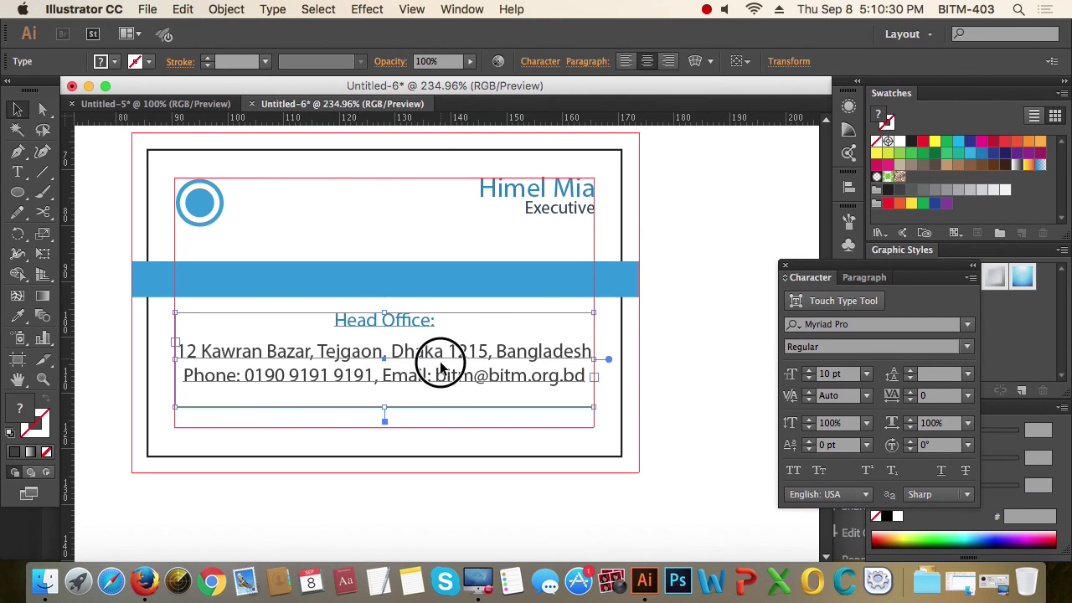
{"action": "left_click_drag", "start_coordinate": [441, 366], "coordinate": [449, 406]}
{"action": "left_click", "coordinate": [387, 422]}
{"action": "left_click", "coordinate": [646, 485]}
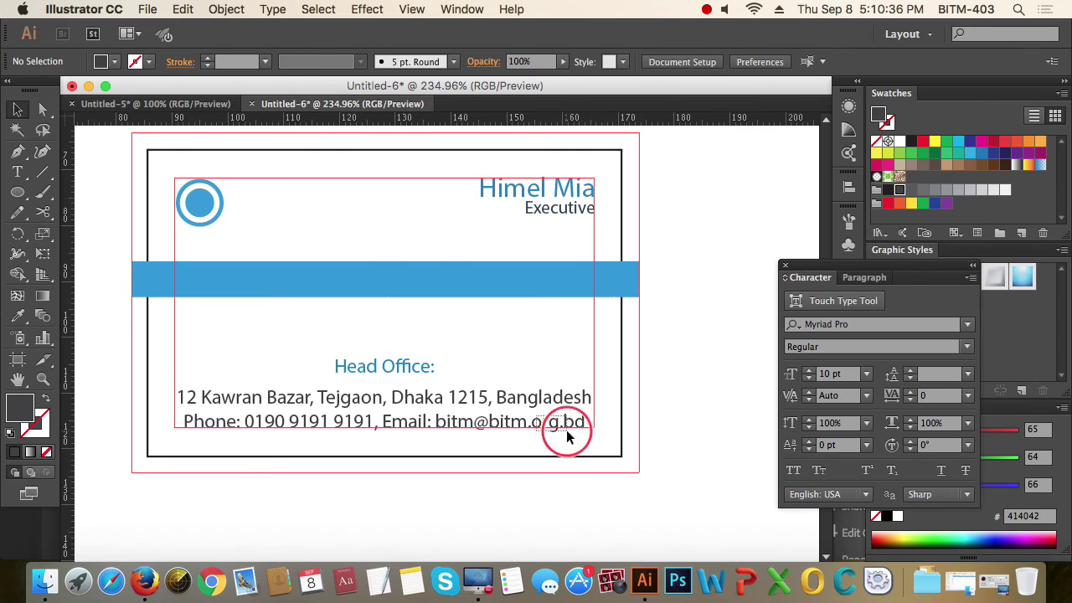
{"action": "left_click_drag", "start_coordinate": [567, 431], "coordinate": [587, 444]}
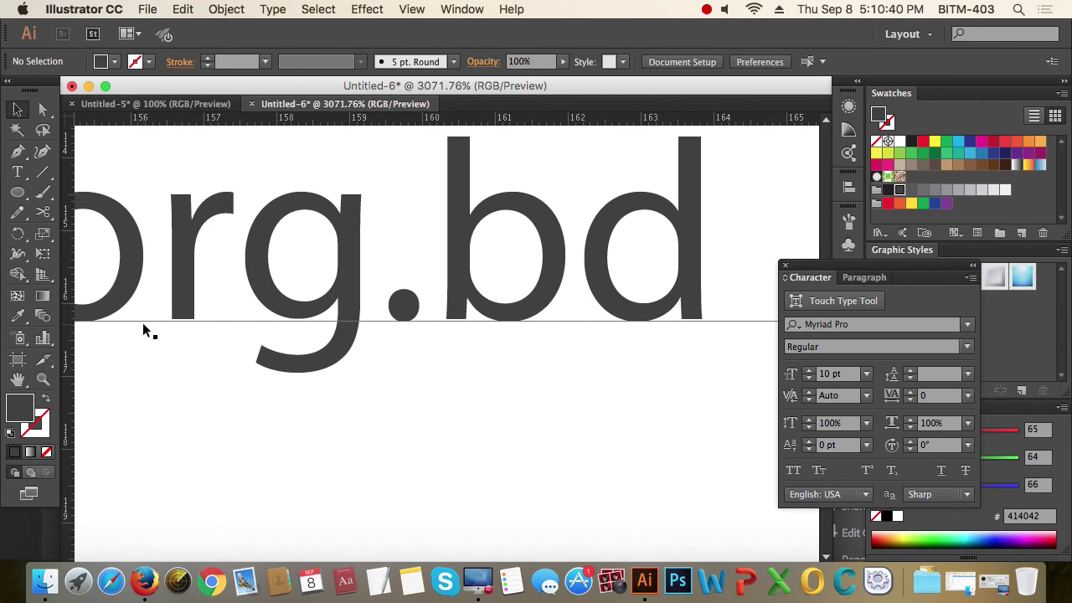
{"action": "left_click", "coordinate": [408, 316], "text": "alt"}
{"action": "left_click", "coordinate": [409, 321], "text": "alt"}
{"action": "left_click", "coordinate": [410, 321], "text": "alt"}
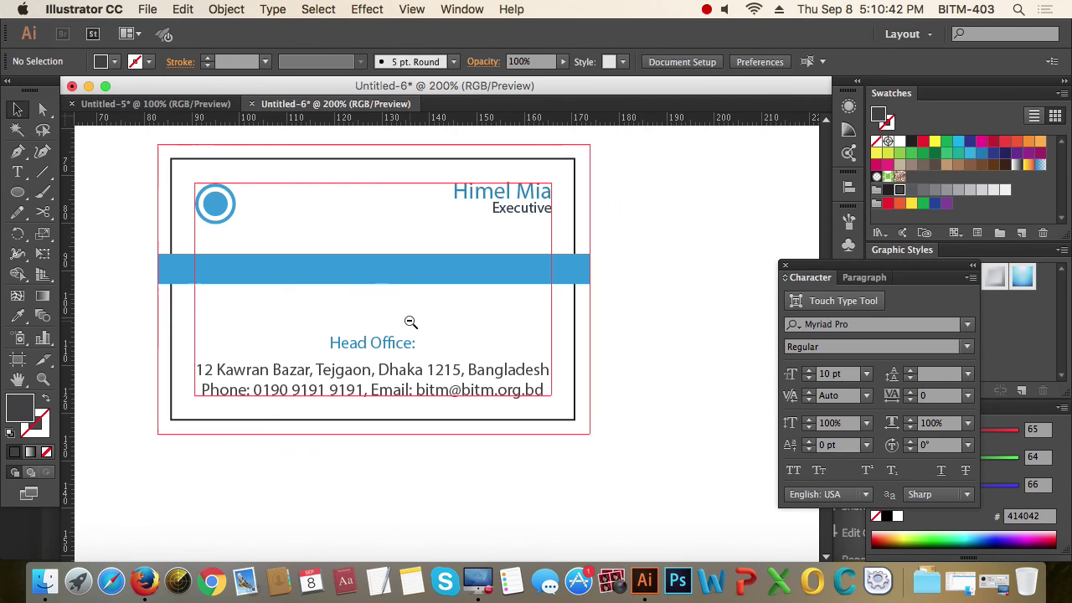
- Shift the blue band down closer to the head-office text
{"action": "left_click", "coordinate": [425, 279]}
{"action": "left_click_drag", "start_coordinate": [426, 280], "coordinate": [426, 308]}
{"action": "left_click", "coordinate": [669, 421]}
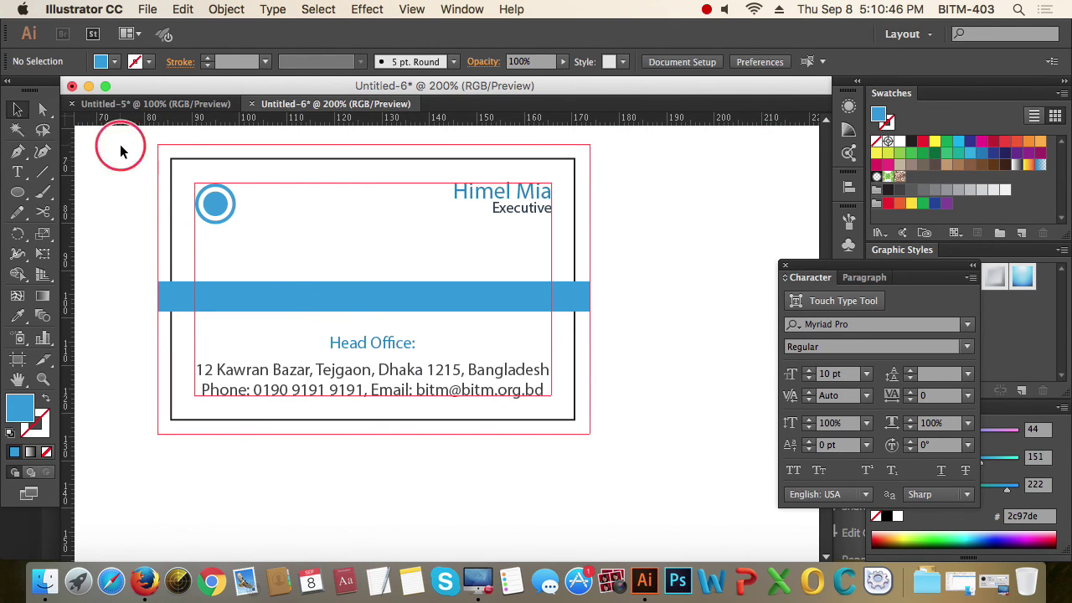
{"action": "left_click_drag", "start_coordinate": [113, 145], "coordinate": [682, 467]}
- Type the tagline 'Dive in to the BITM' above the blue band
{"action": "scroll", "coordinate": [632, 448], "scroll_direction": "down", "scroll_amount": 2}
{"action": "key", "text": "t"}
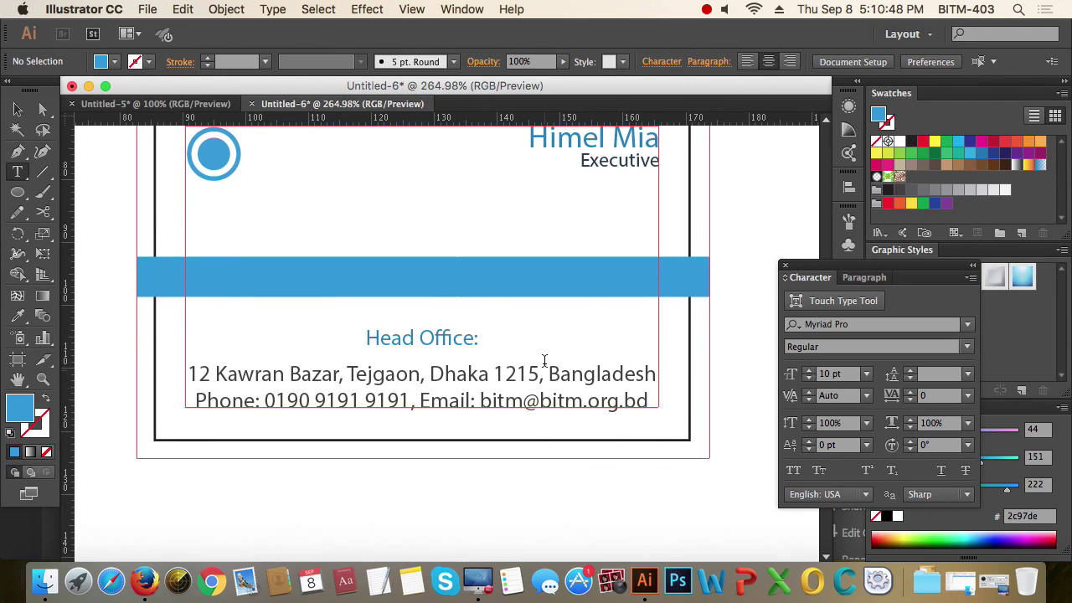
{"action": "left_click", "coordinate": [373, 199]}
{"action": "type", "text": "D"}
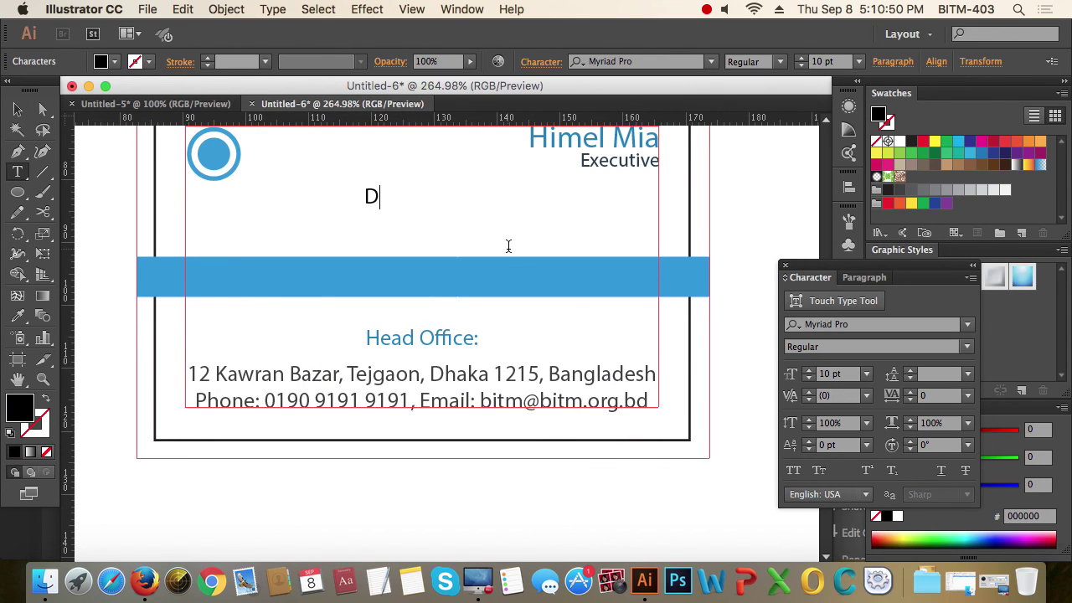
{"action": "type", "text": "ive in t"}
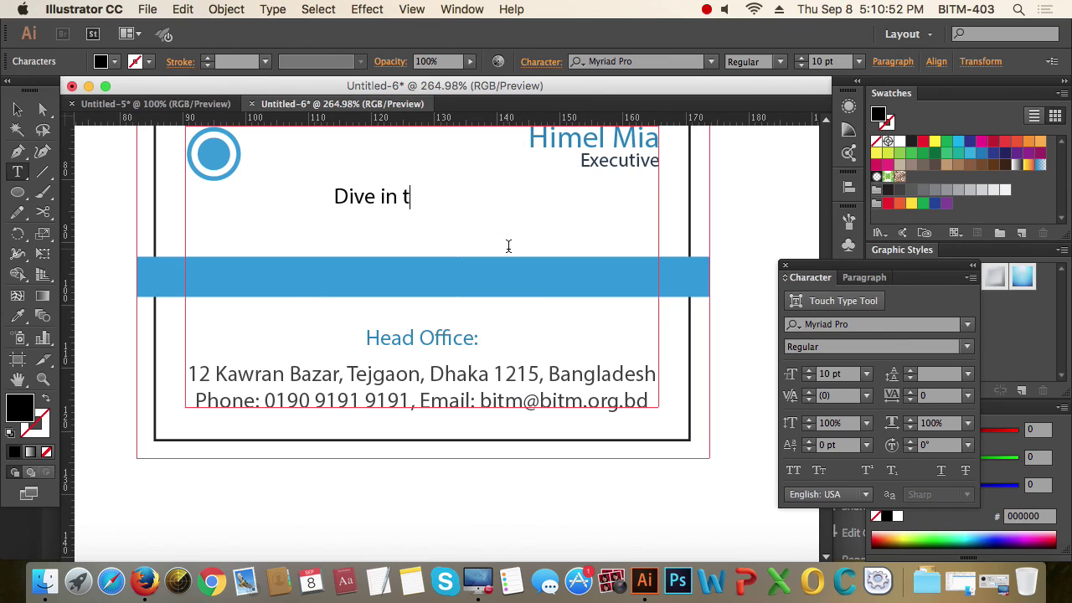
{"action": "type", "text": "o the"}
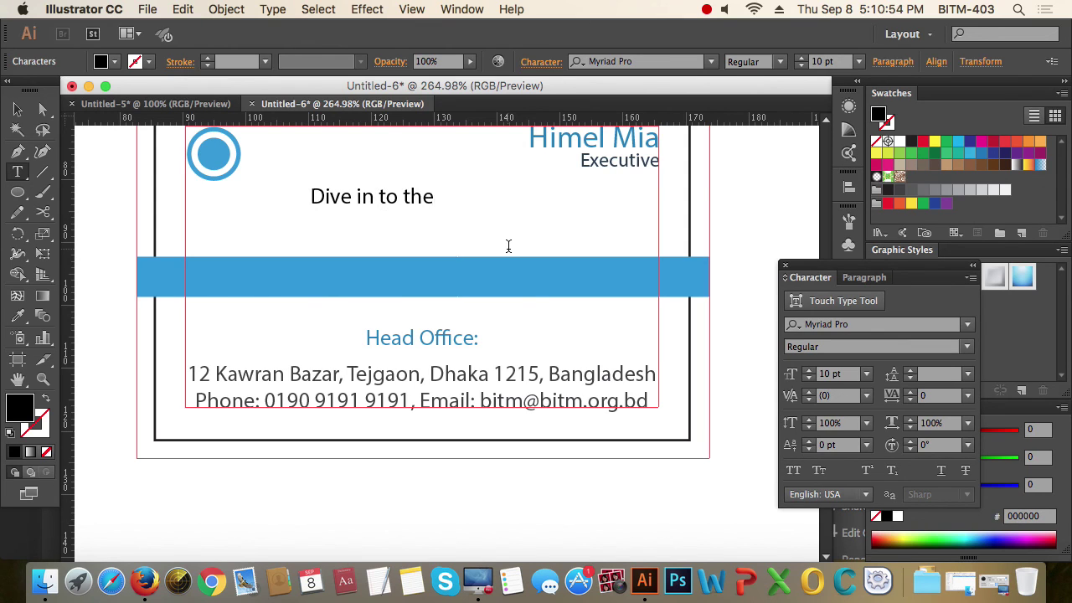
{"action": "type", "text": " BITM"}
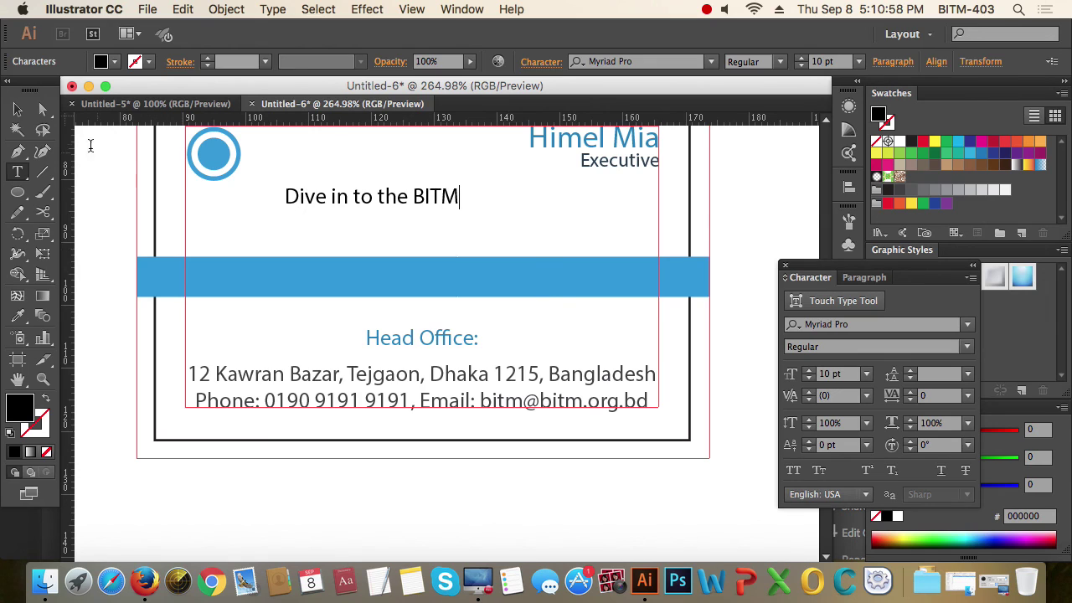
{"action": "left_click", "coordinate": [17, 109]}
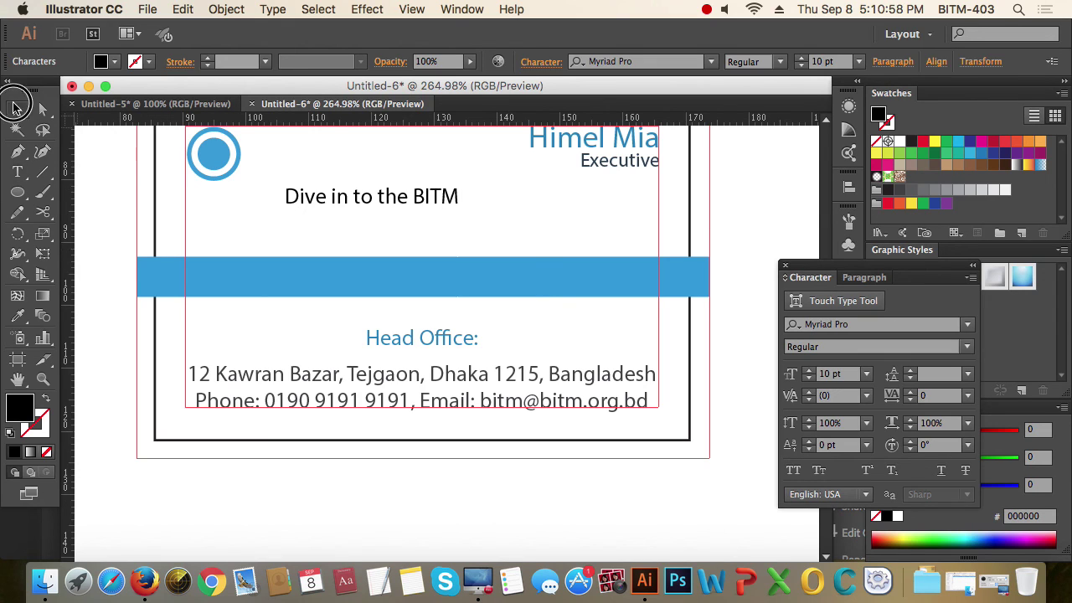
- Replace 'BITM' in the tagline with 'Graphics Design'
{"action": "double_click", "coordinate": [410, 194]}
{"action": "left_click_drag", "start_coordinate": [414, 193], "coordinate": [544, 204]}
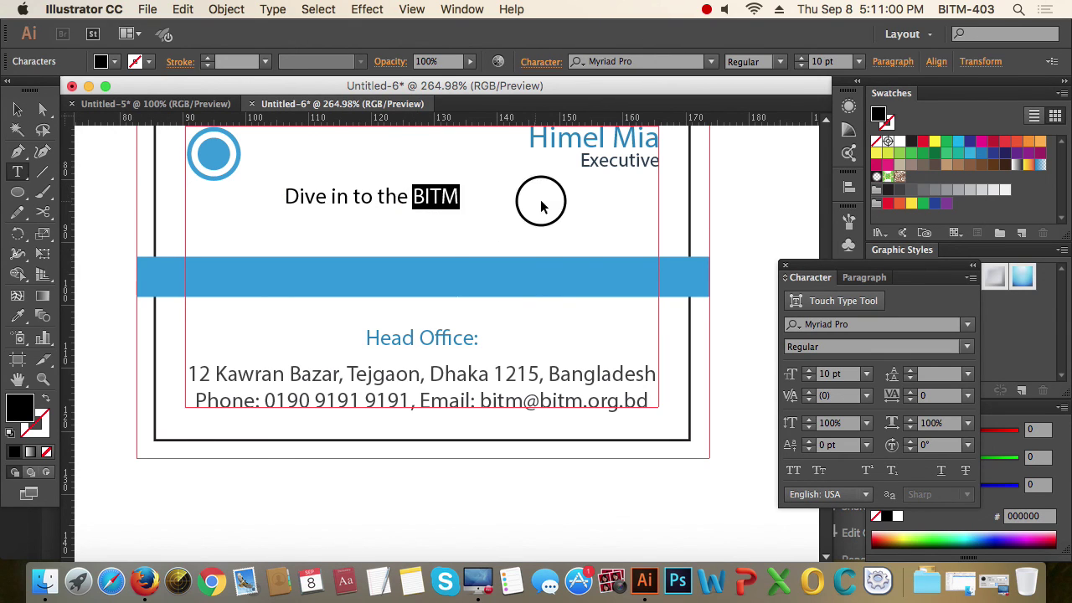
{"action": "type", "text": "Graph"}
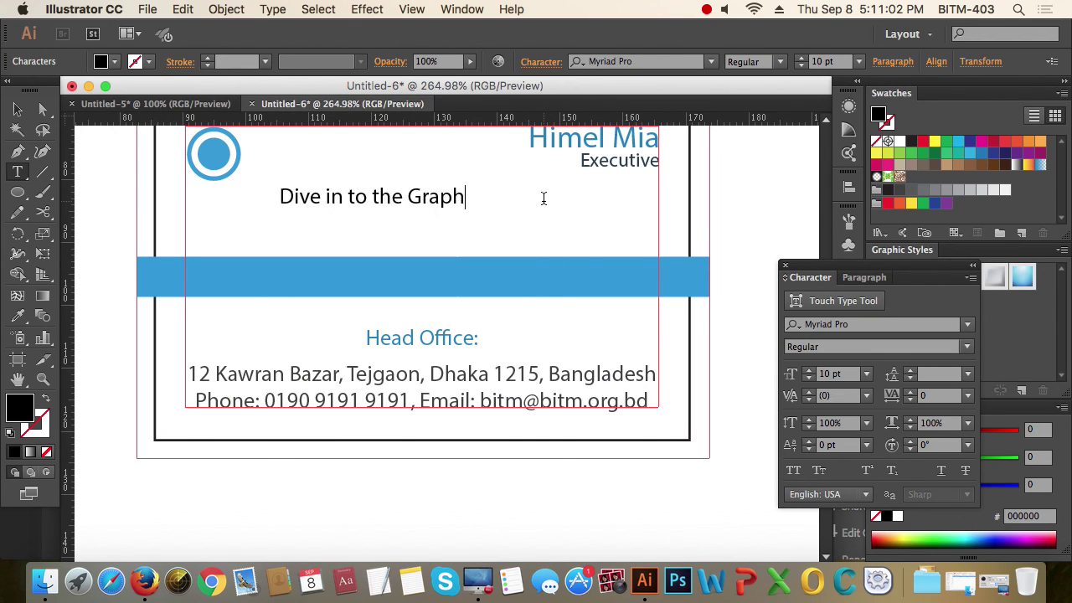
{"action": "type", "text": "ics Design"}
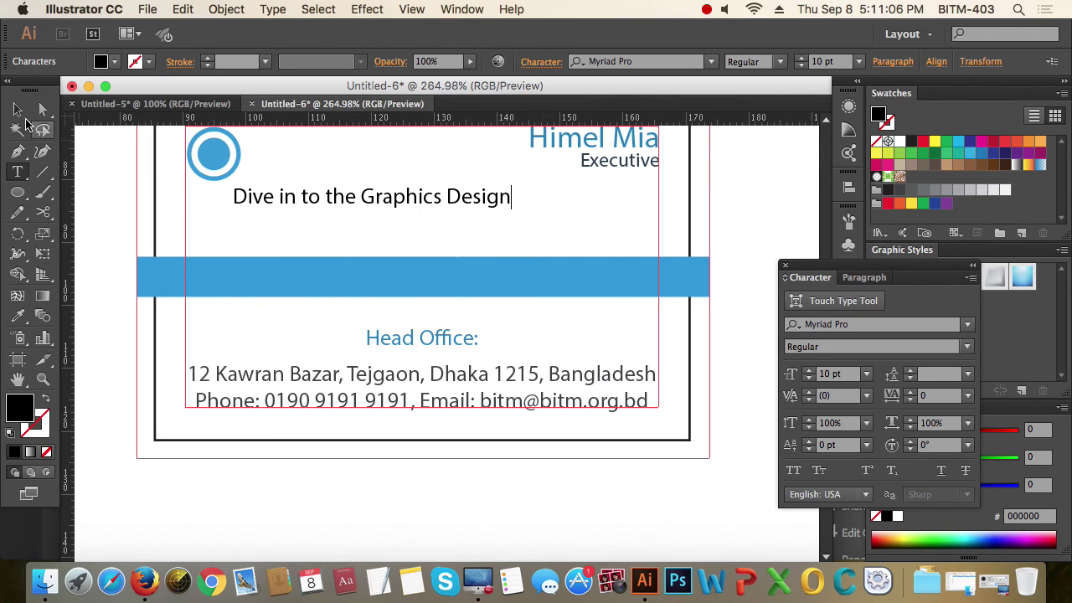
{"action": "left_click", "coordinate": [18, 109]}
- Move the tagline into the blue band and vertically centre it on the band
{"action": "left_click_drag", "start_coordinate": [444, 199], "coordinate": [501, 278]}
{"action": "left_click", "coordinate": [541, 266]}
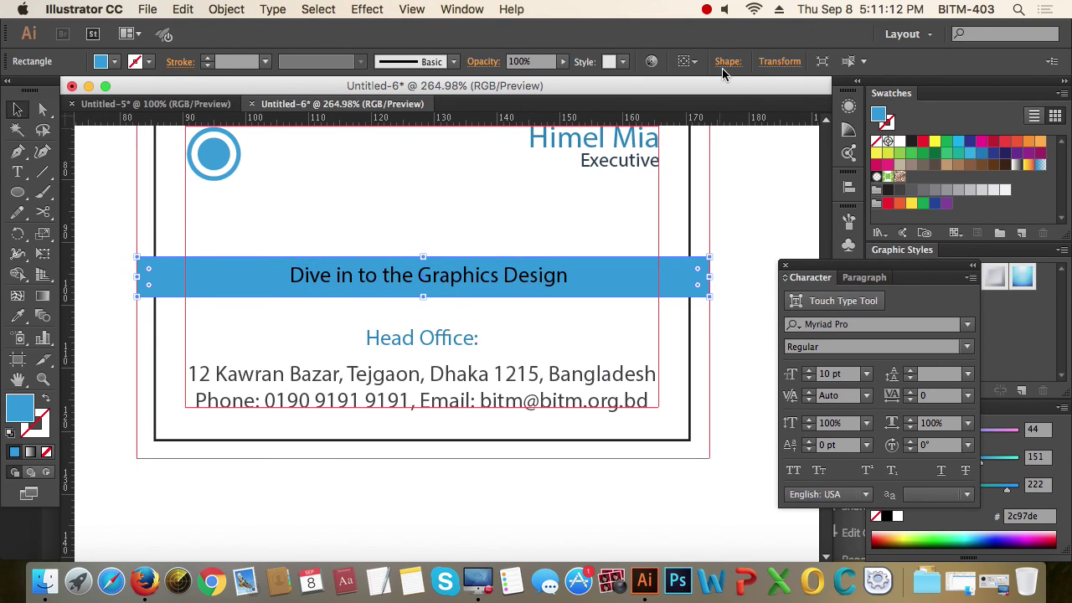
{"action": "left_click", "coordinate": [459, 10]}
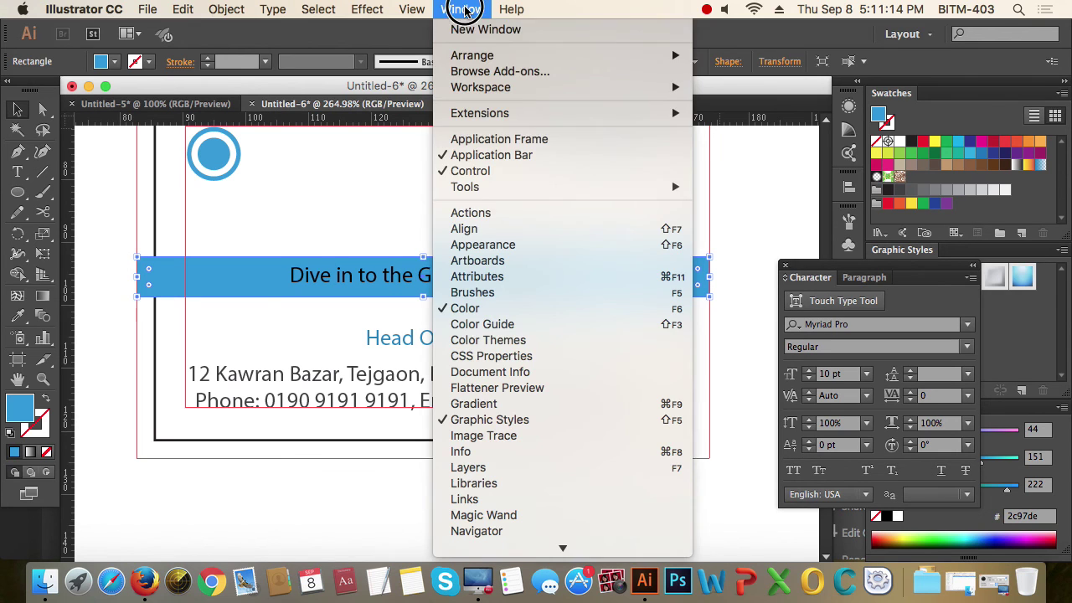
{"action": "left_click", "coordinate": [519, 227]}
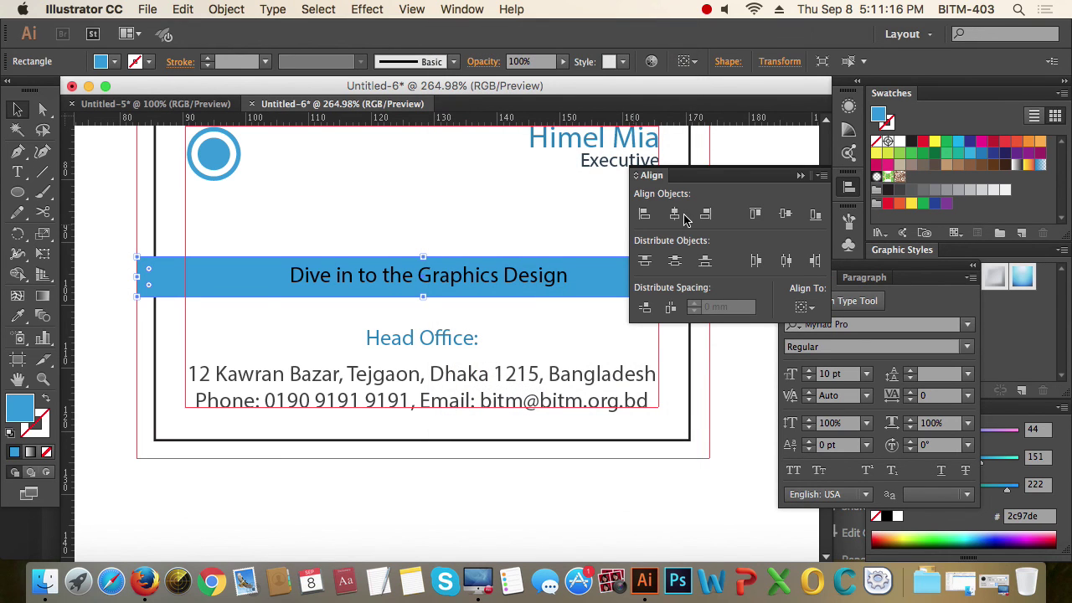
{"action": "left_click", "coordinate": [786, 215]}
{"action": "left_click", "coordinate": [849, 187]}
{"action": "left_click", "coordinate": [738, 235]}
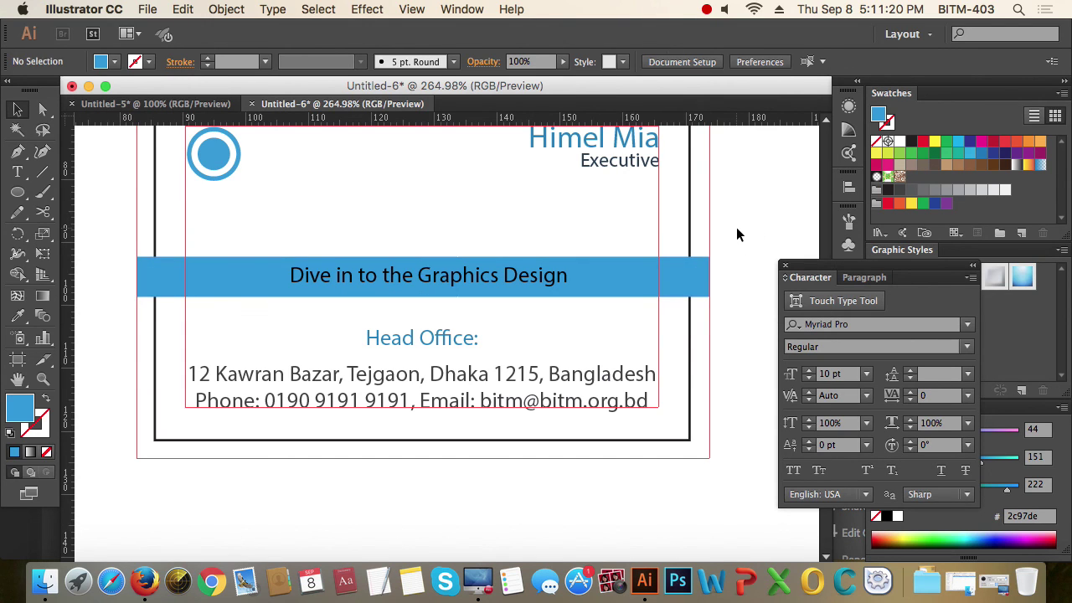
{"action": "left_click", "coordinate": [508, 283], "text": "alt+super"}
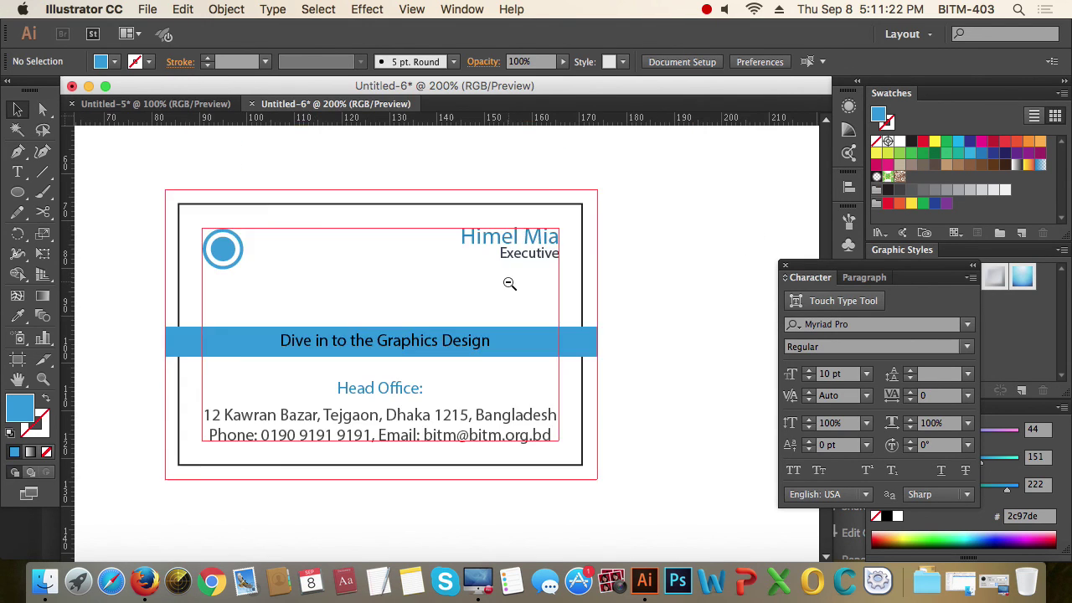
{"action": "left_click", "coordinate": [508, 283], "text": "alt+super"}
{"action": "left_click_drag", "start_coordinate": [525, 309], "coordinate": [565, 268]}
{"action": "left_click_drag", "start_coordinate": [187, 192], "coordinate": [670, 498]}
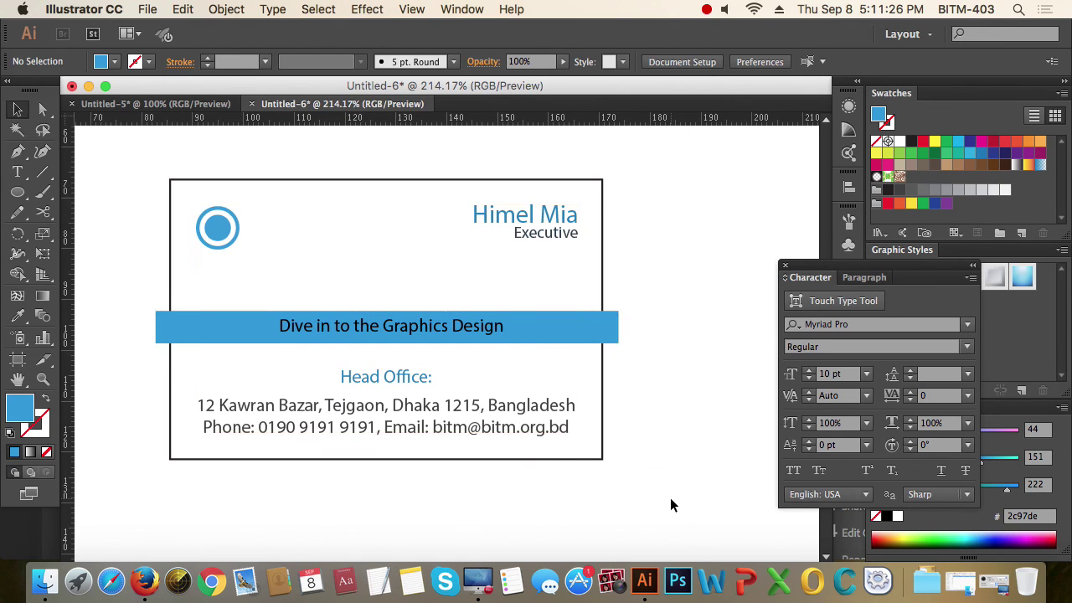